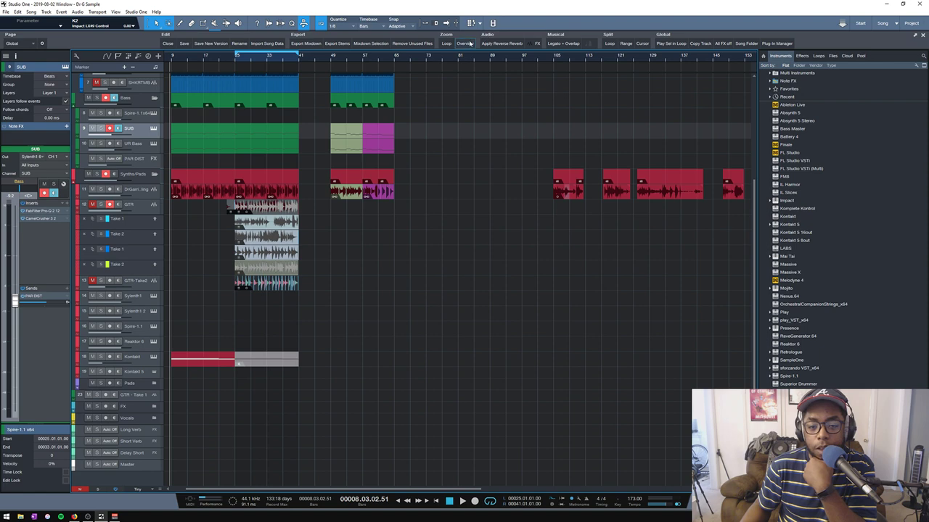
- Play the song arrangement from bar 9 to hear the current mix
{"action": "left_click", "coordinate": [465, 43]}
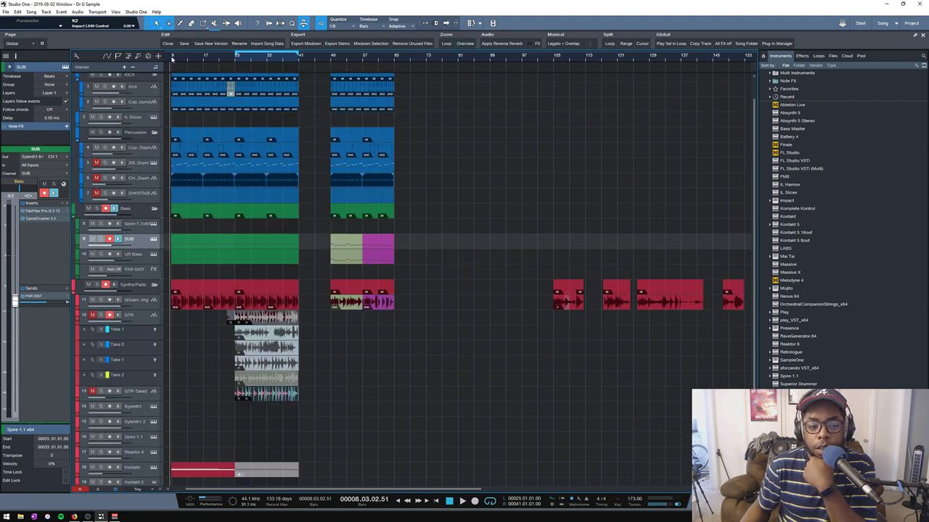
{"action": "scroll", "coordinate": [170, 60], "scroll_direction": "up", "scroll_amount": 2}
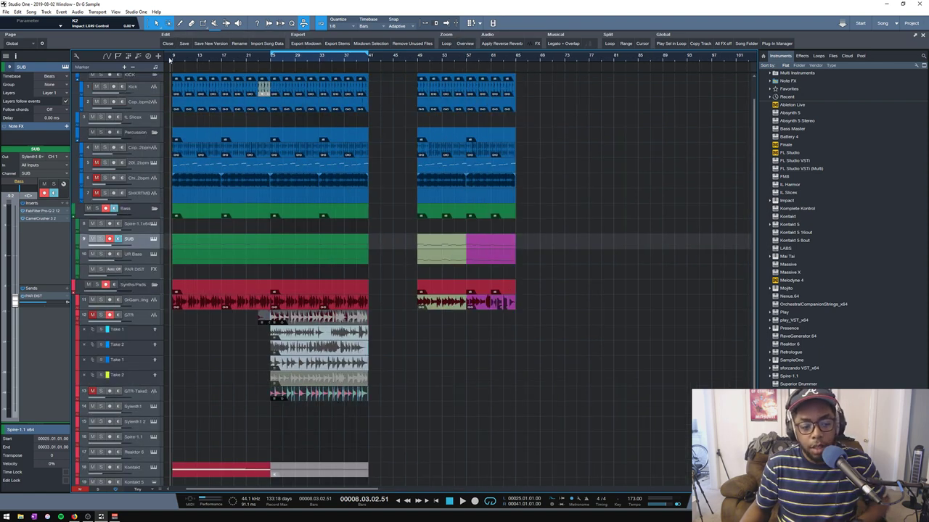
{"action": "scroll", "coordinate": [211, 228], "scroll_direction": "down", "scroll_amount": 3}
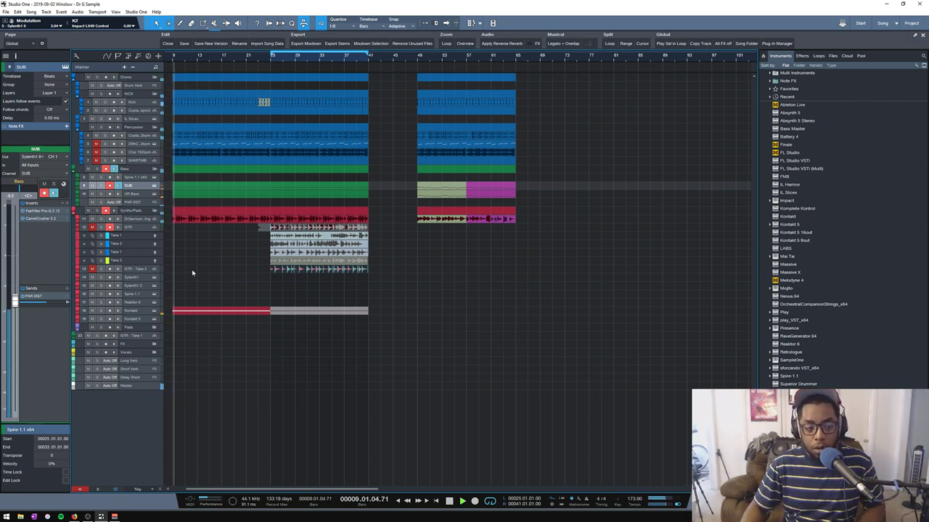
{"action": "key", "text": "space"}
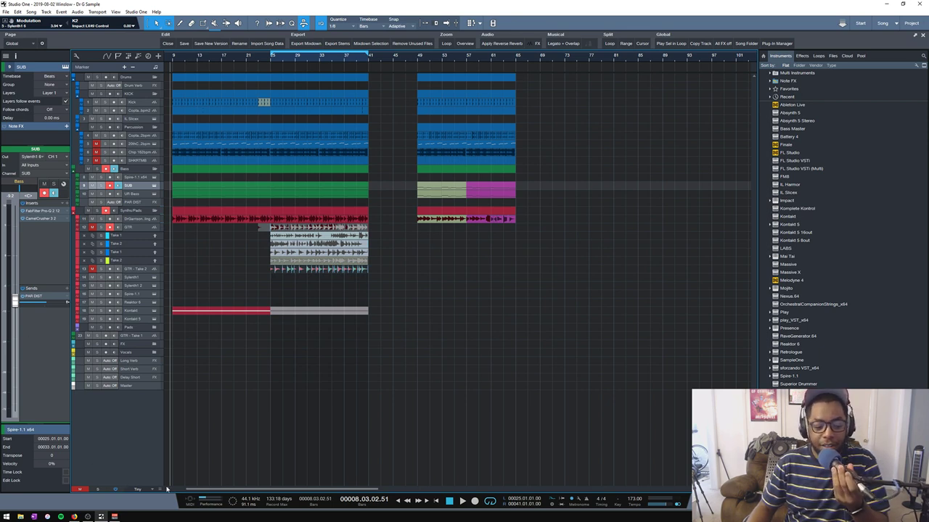
- Check the Voicemeeter Banana mixer and the Discord general-chat channel, and return to the song in Studio One
{"action": "left_click", "coordinate": [114, 517]}
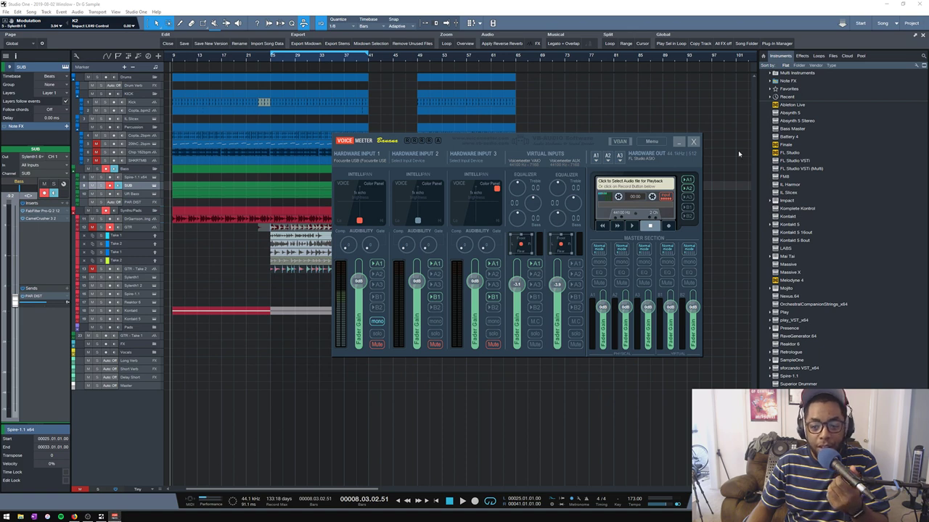
{"action": "left_click", "coordinate": [680, 143]}
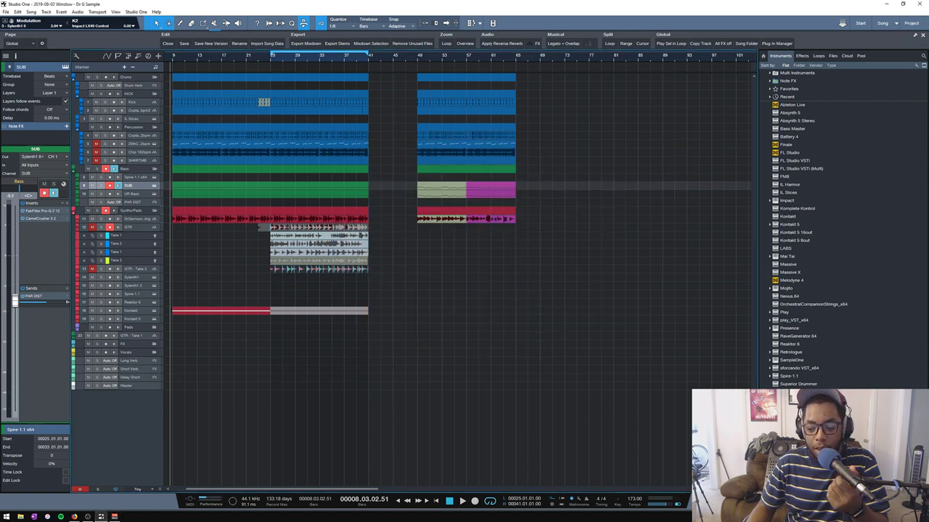
{"action": "key", "text": "alt+Tab"}
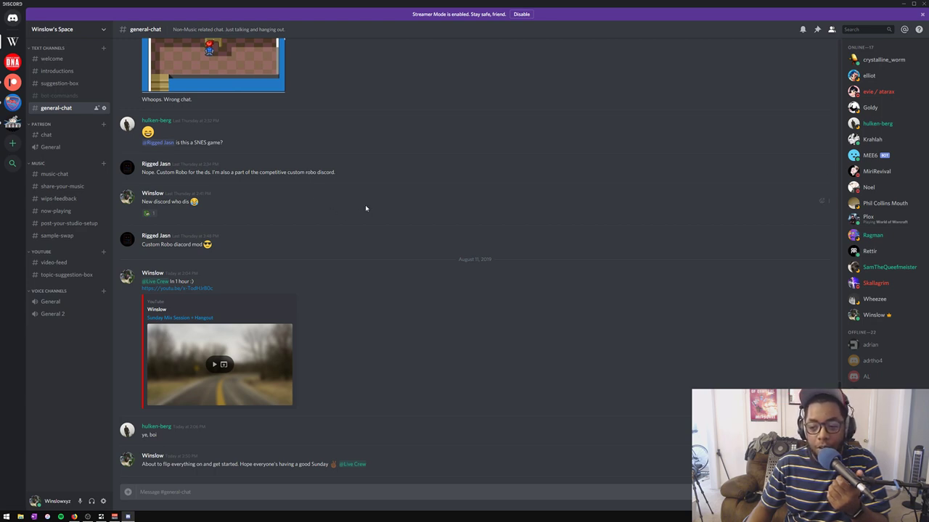
{"action": "left_click", "coordinate": [901, 4]}
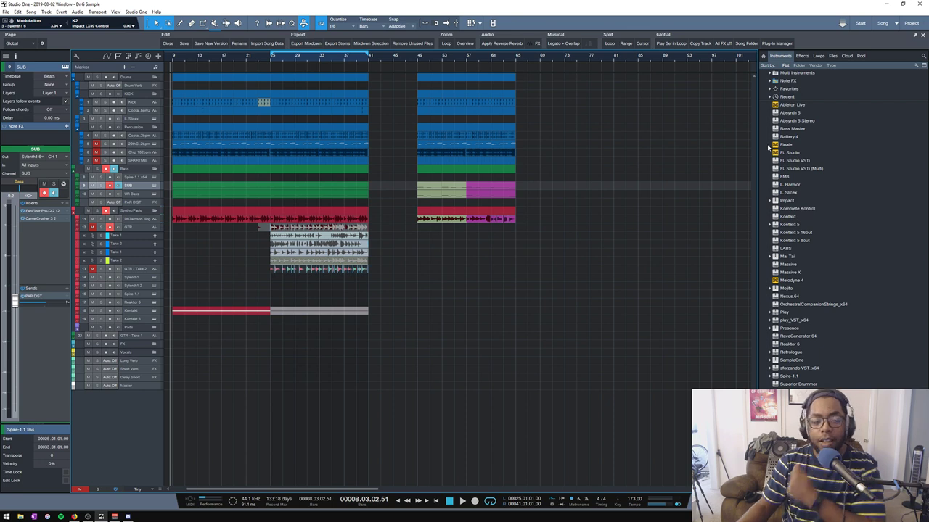
- Place a full-length copy of the original sample recording on track 11 at about bar 170, past the existing clips
{"action": "scroll", "coordinate": [368, 60], "scroll_direction": "down", "scroll_amount": 2}
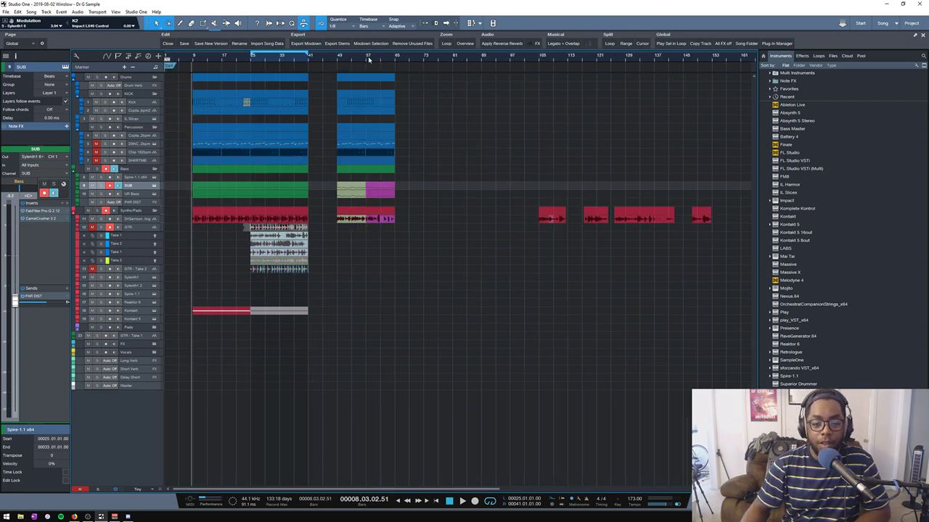
{"action": "scroll", "coordinate": [369, 60], "scroll_direction": "down", "scroll_amount": 2}
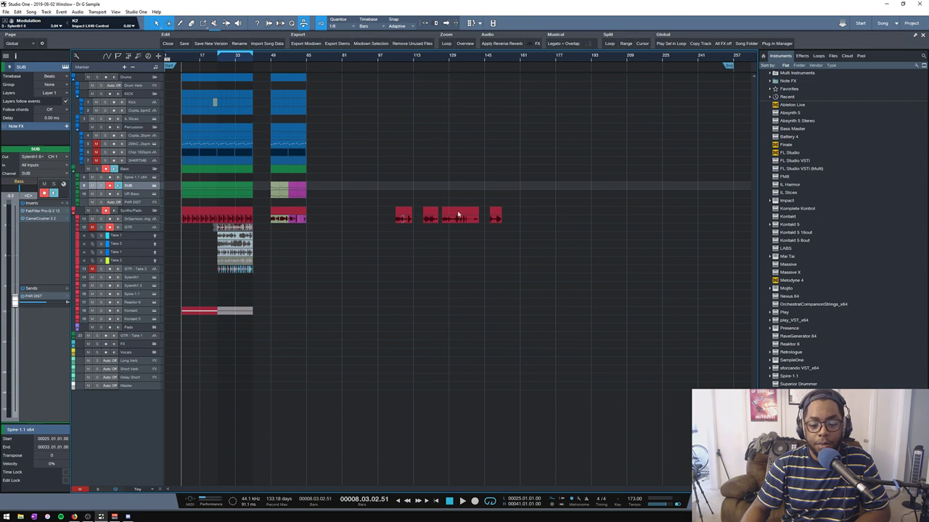
{"action": "left_click_drag", "start_coordinate": [448, 224], "coordinate": [535, 214]}
{"action": "key", "text": "shift+e"}
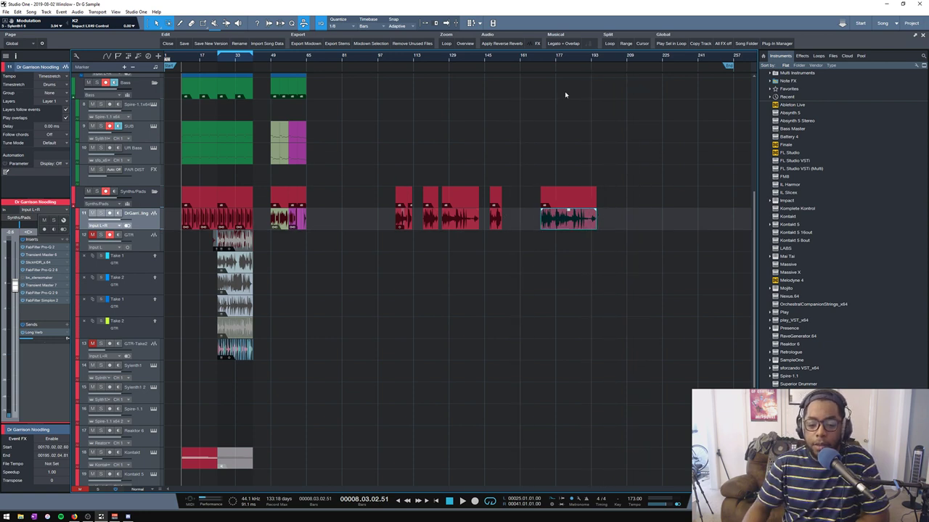
- Play the copied original sample from its start near bar 170, and mute track 11
{"action": "left_click", "coordinate": [541, 60]}
{"action": "scroll", "coordinate": [619, 62], "scroll_direction": "up", "scroll_amount": 4}
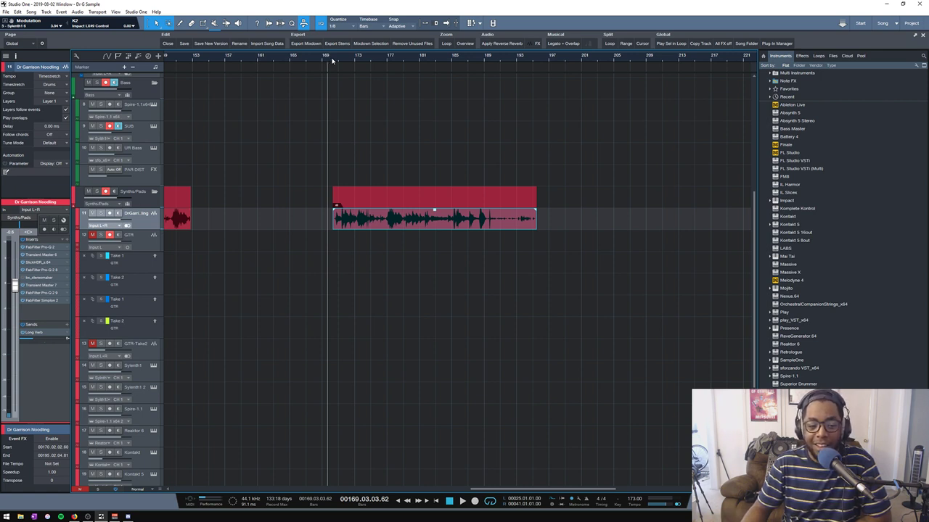
{"action": "left_click", "coordinate": [333, 61]}
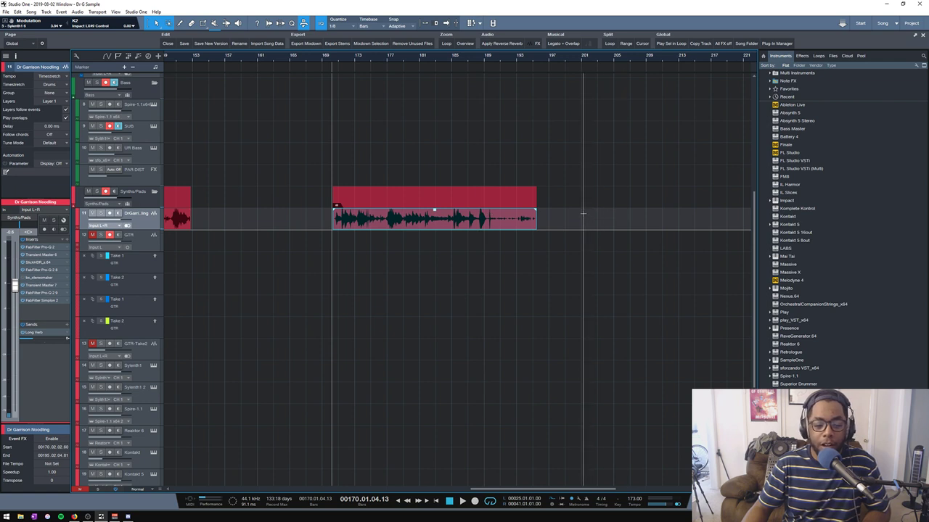
{"action": "key", "text": "space"}
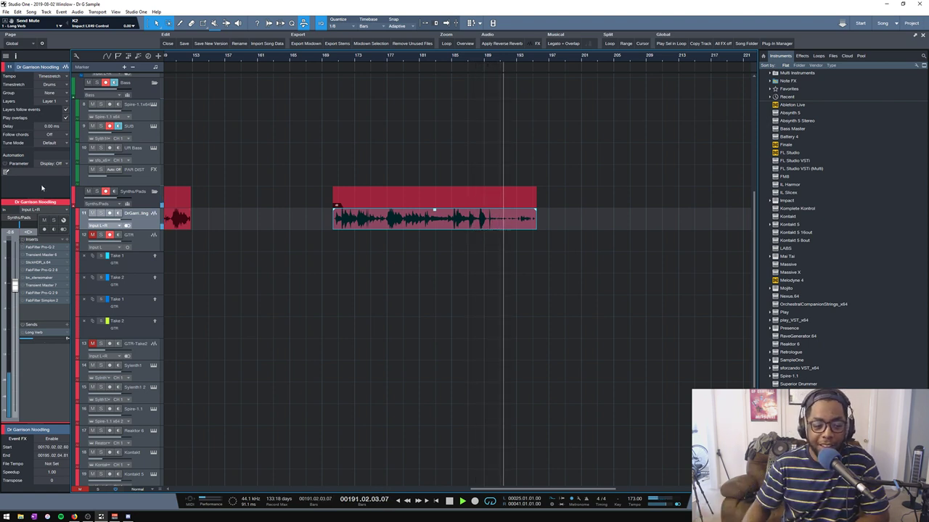
{"action": "left_click", "coordinate": [93, 212]}
{"action": "left_click", "coordinate": [332, 56]}
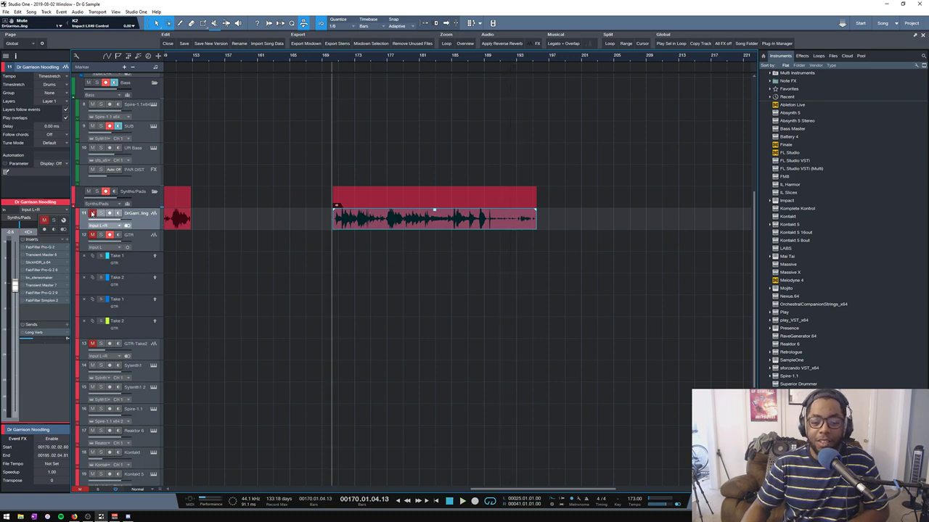
- Unmute and solo the chopped sample on track 11, and play it from bar 9
{"action": "left_click", "coordinate": [443, 45]}
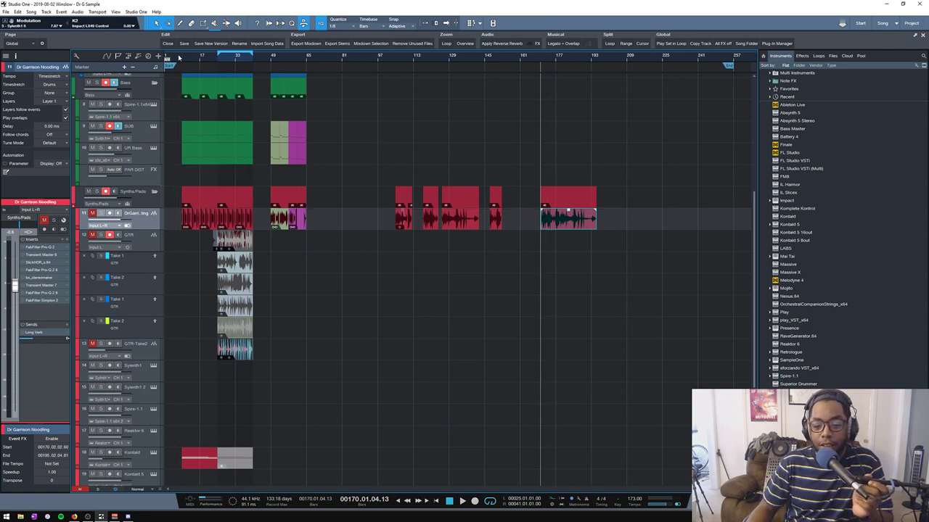
{"action": "scroll", "coordinate": [178, 57], "scroll_direction": "up", "scroll_amount": 3}
{"action": "scroll", "coordinate": [179, 58], "scroll_direction": "down", "scroll_amount": 2}
{"action": "scroll", "coordinate": [181, 57], "scroll_direction": "up", "scroll_amount": 3}
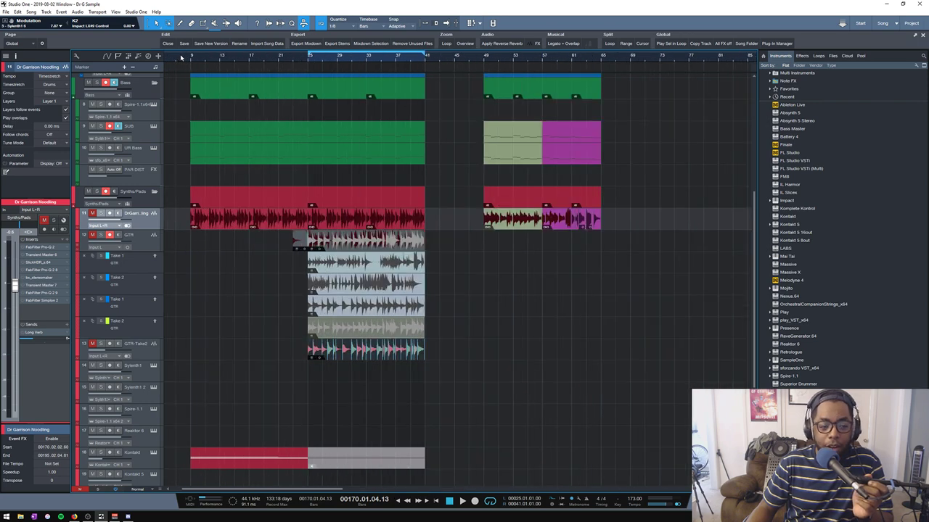
{"action": "left_click", "coordinate": [183, 57]}
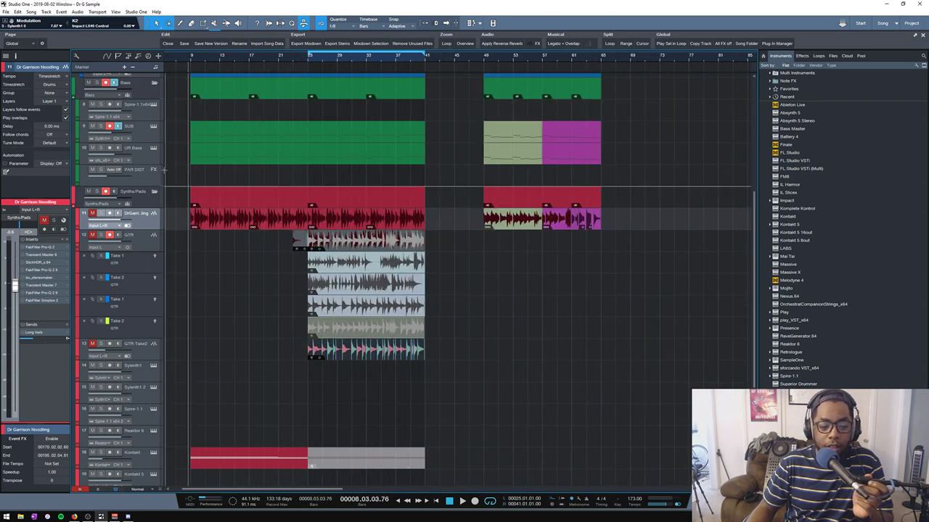
{"action": "left_click", "coordinate": [100, 214]}
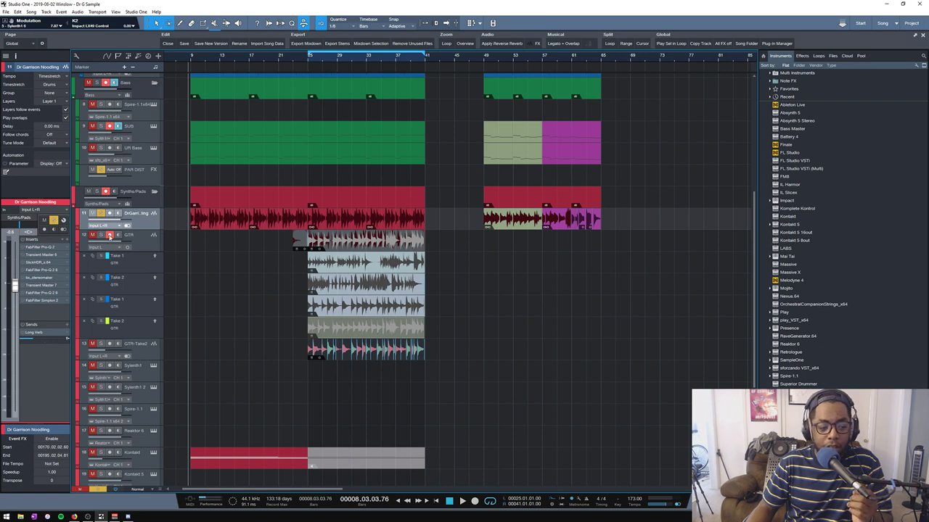
{"action": "key", "text": "space"}
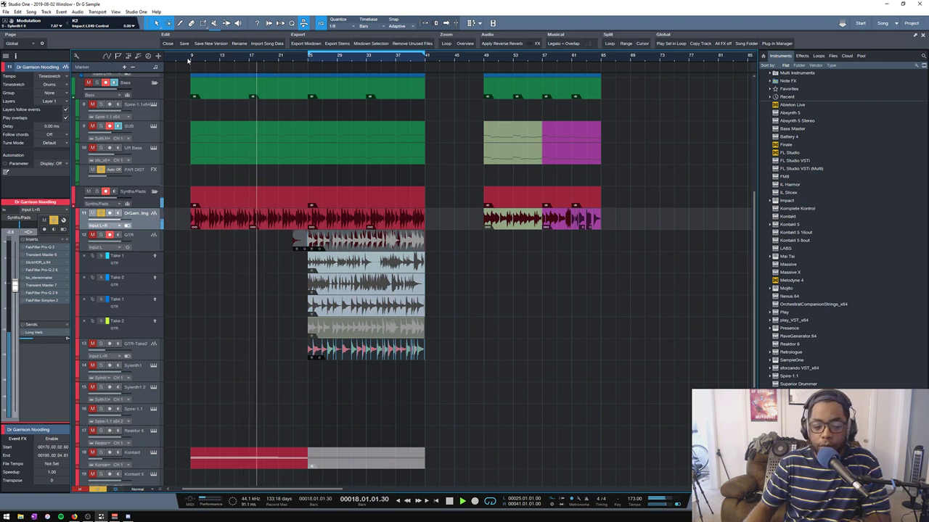
{"action": "left_click", "coordinate": [187, 58]}
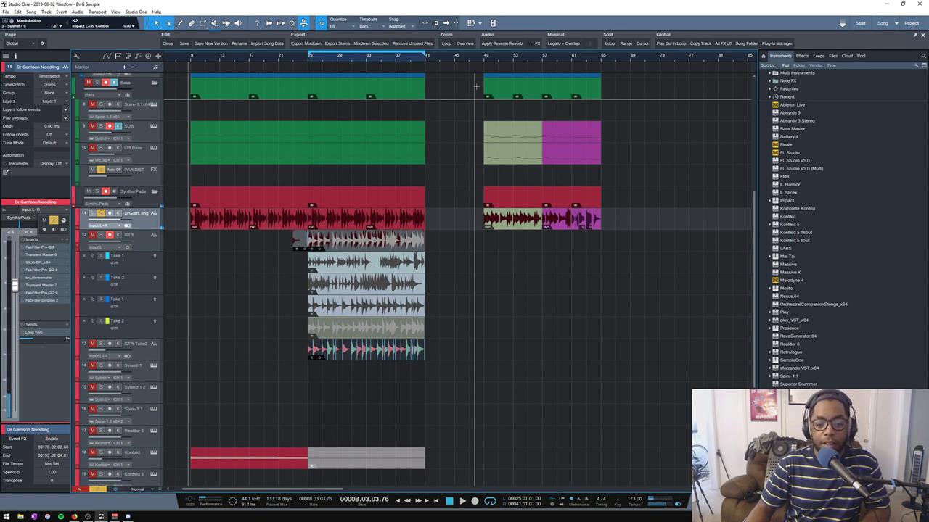
- Play the soloed sample's second section from bar 49
{"action": "left_click", "coordinate": [483, 58]}
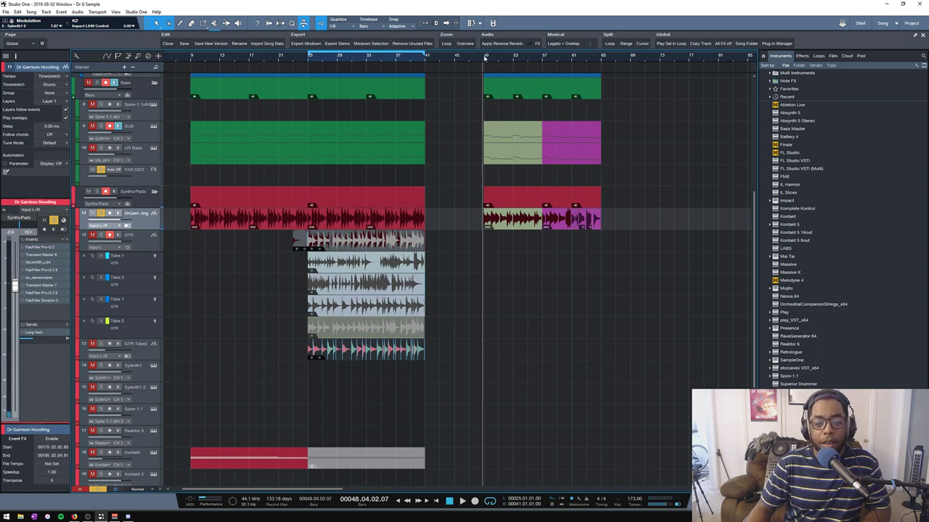
{"action": "left_click", "coordinate": [485, 59]}
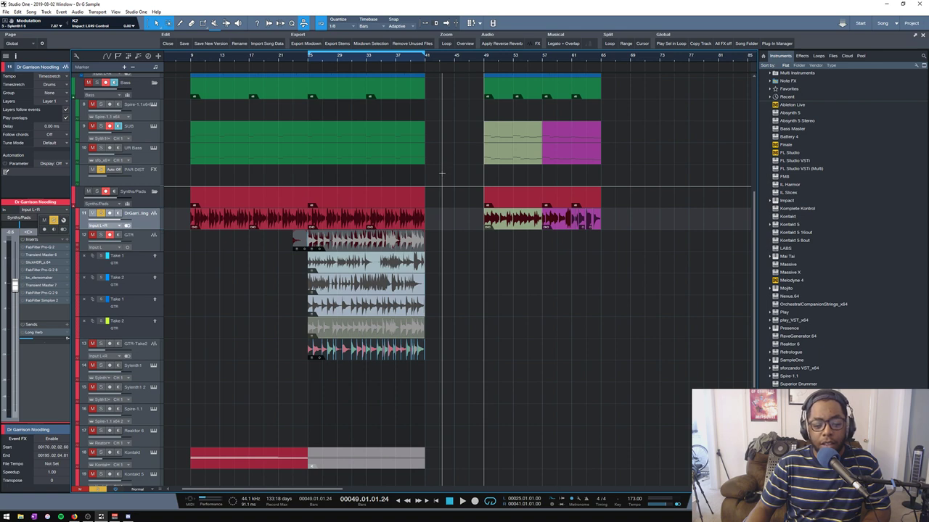
{"action": "key", "text": "space"}
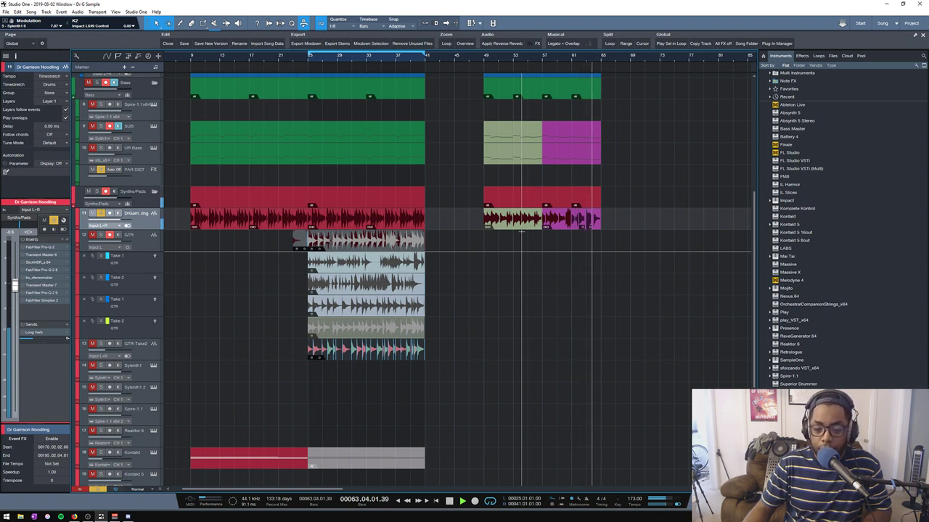
{"action": "key", "text": "space"}
{"action": "key", "text": "space"}
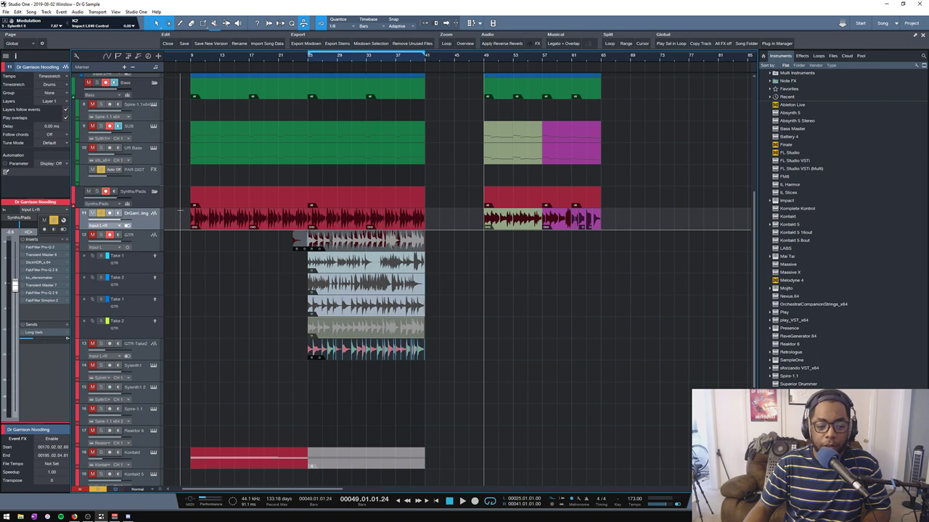
- Solo the SUB track and the bass on track 10 alongside the sample while playing from bar 9
{"action": "left_click", "coordinate": [190, 56]}
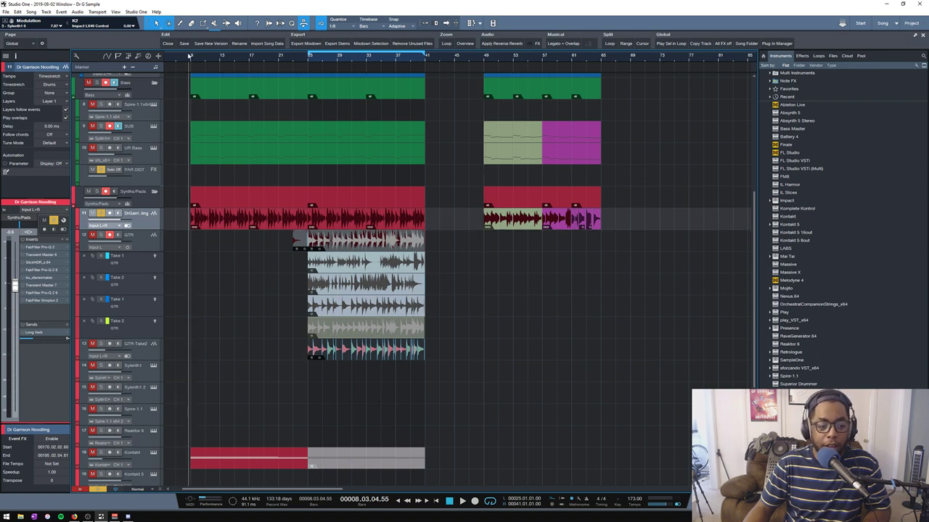
{"action": "left_click", "coordinate": [191, 57]}
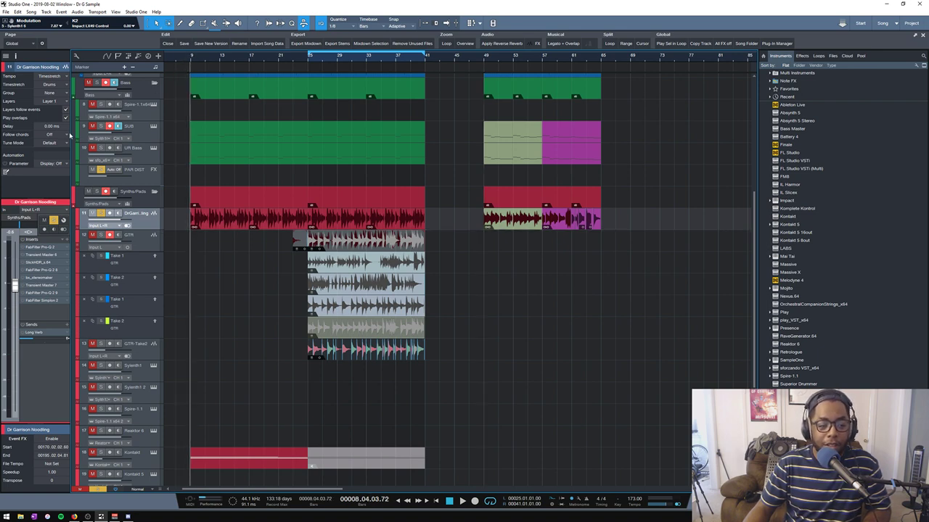
{"action": "key", "text": "space"}
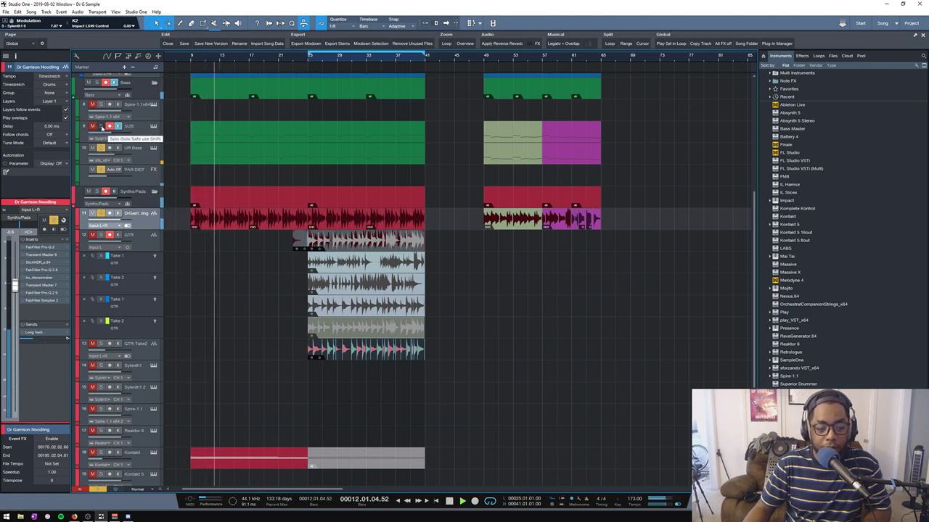
{"action": "left_click", "coordinate": [102, 126]}
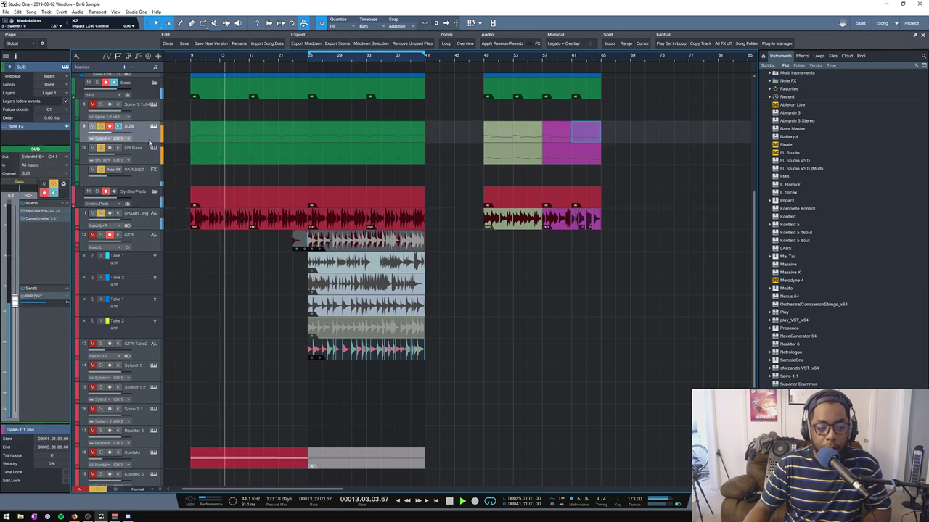
{"action": "left_click", "coordinate": [127, 132]}
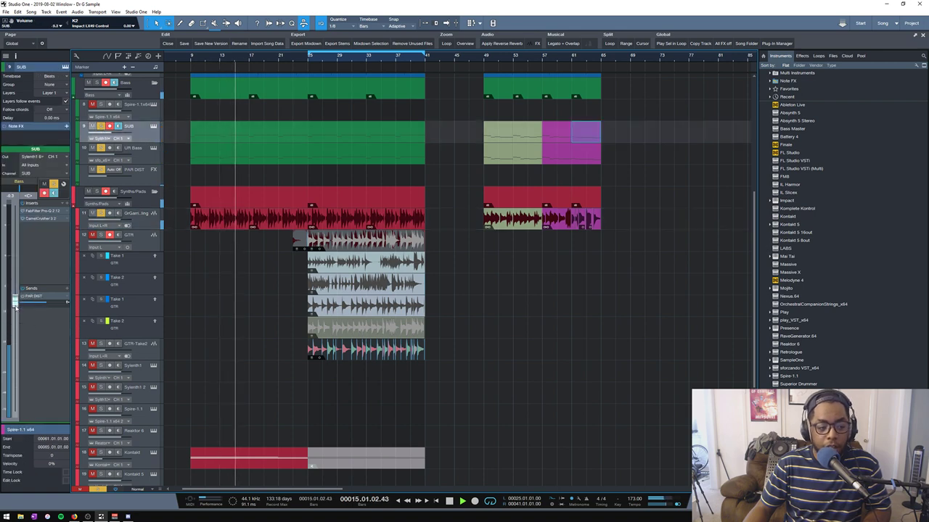
{"action": "left_click", "coordinate": [143, 202]}
{"action": "left_click", "coordinate": [138, 217]}
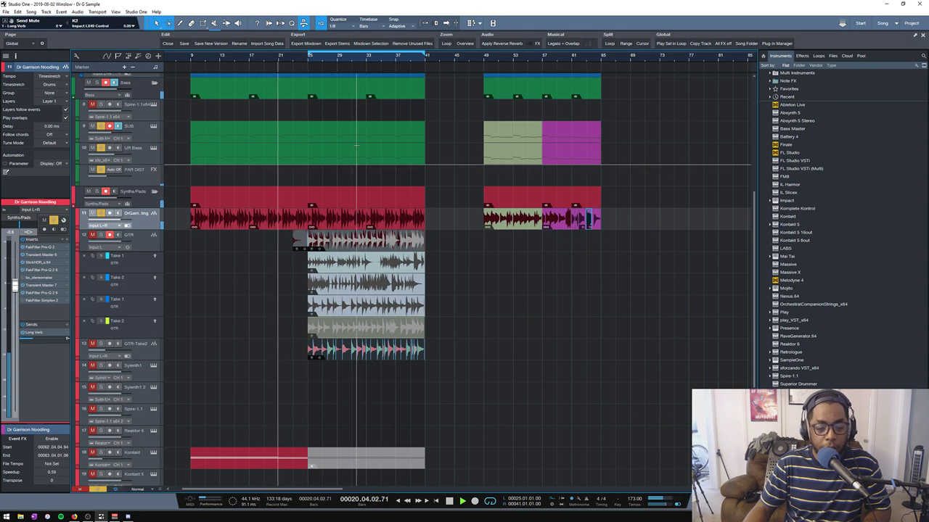
{"action": "scroll", "coordinate": [167, 150], "scroll_direction": "up", "scroll_amount": 5}
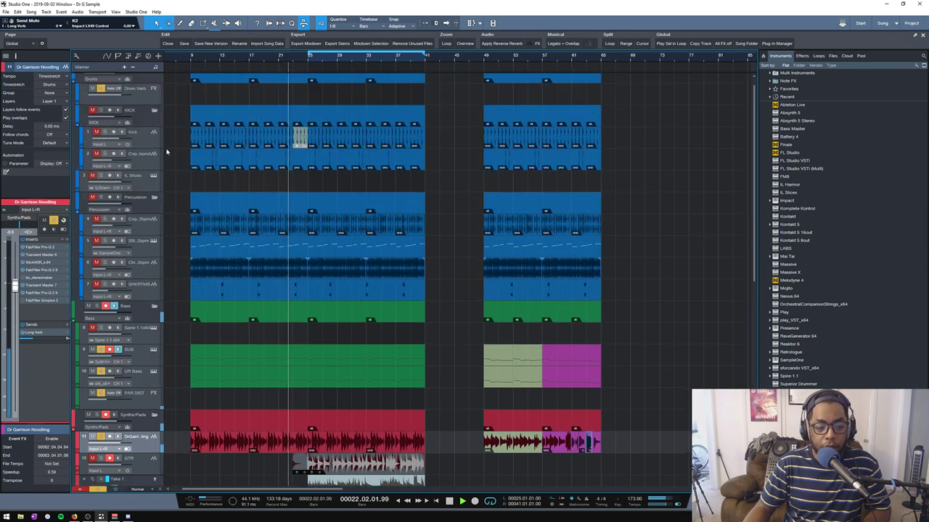
{"action": "key", "text": "space"}
{"action": "key", "text": "space"}
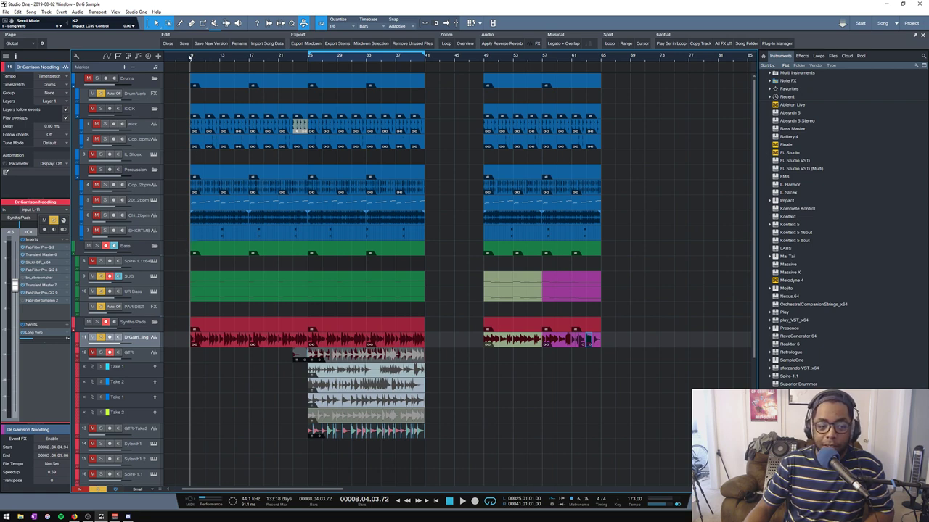
- Solo the Drums folder together with the bass and sample, and play from bar 9
{"action": "key", "text": "e"}
{"action": "key", "text": "e"}
{"action": "key", "text": "w"}
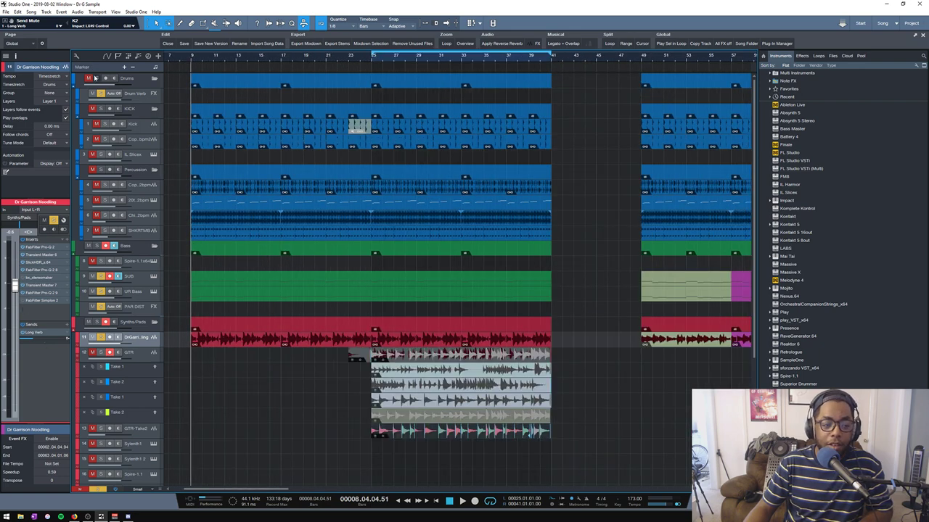
{"action": "key", "text": "space"}
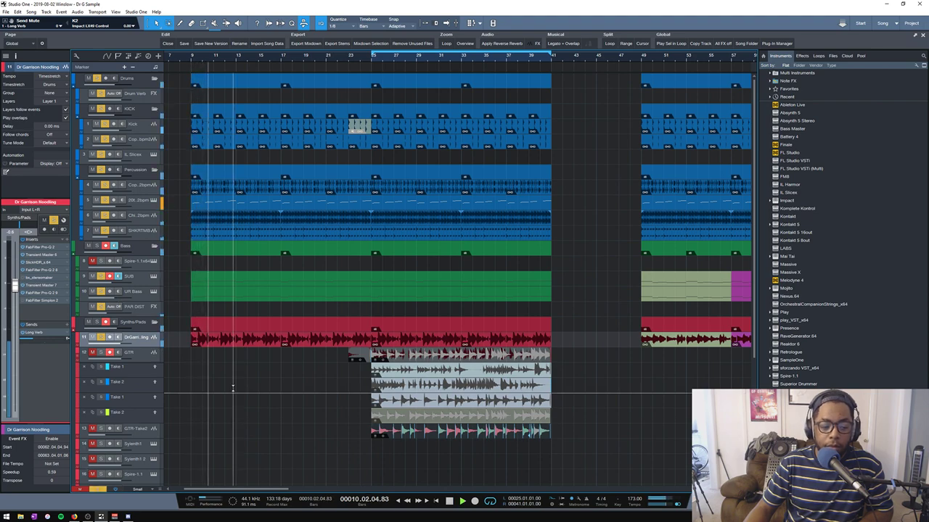
- Shrink the track heights, show both song sections, clear all solos and play the full mix from bar 9
{"action": "scroll", "coordinate": [228, 389], "scroll_direction": "up", "scroll_amount": 2}
{"action": "scroll", "coordinate": [224, 385], "scroll_direction": "down", "scroll_amount": 2}
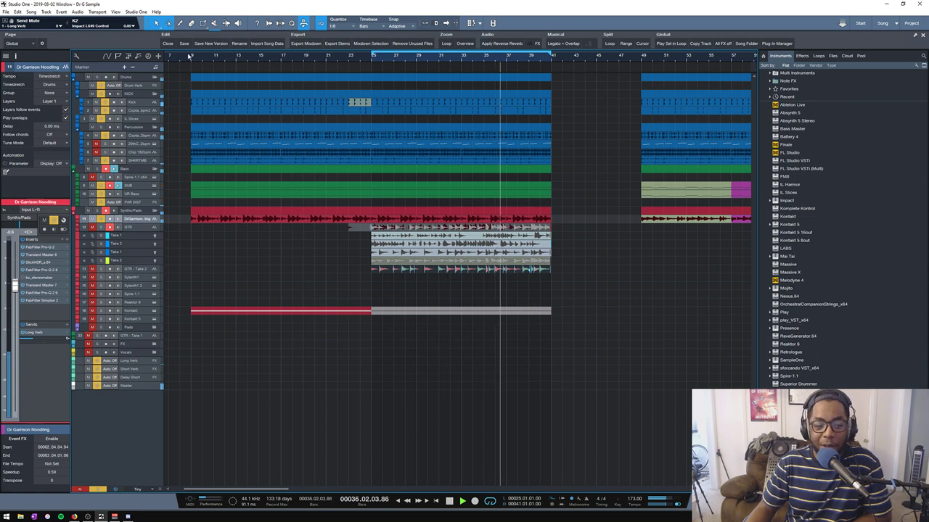
{"action": "key", "text": "w"}
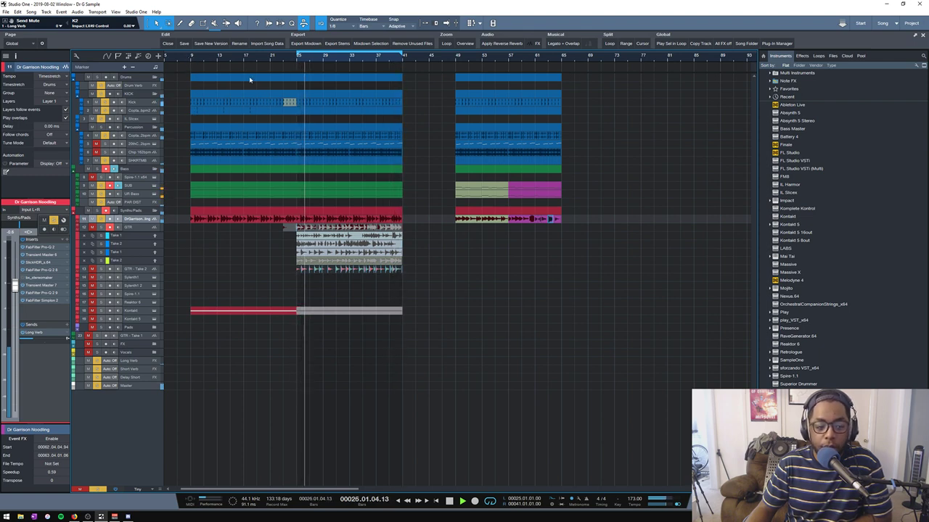
{"action": "left_click", "coordinate": [194, 63]}
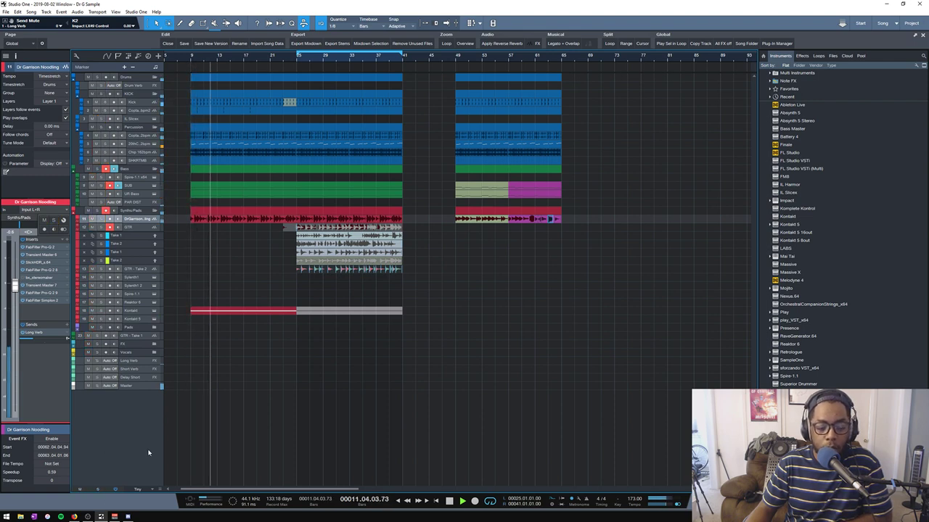
- Select the 20th Century and Chip 162bpm percussion tracks and briefly solo the KICK folder during playback
{"action": "left_click", "coordinate": [143, 144]}
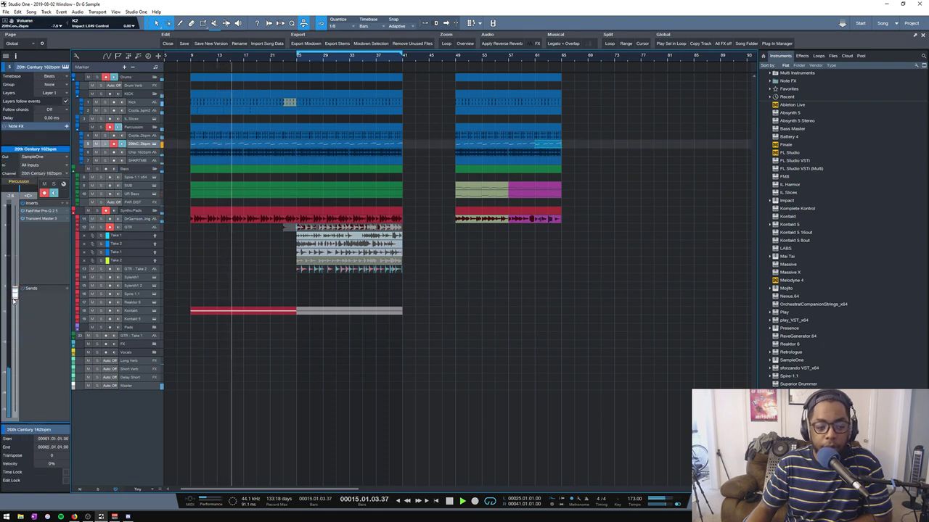
{"action": "left_click", "coordinate": [133, 153]}
{"action": "left_click", "coordinate": [102, 94]}
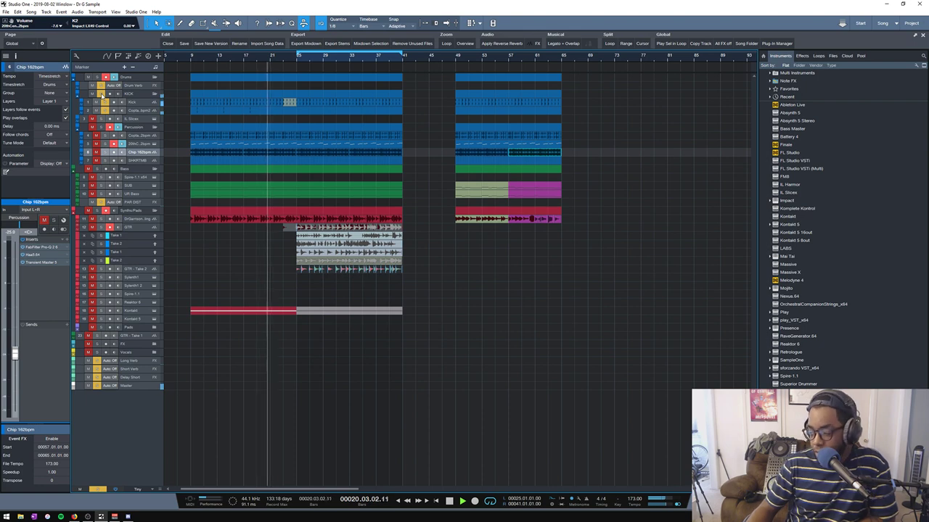
{"action": "left_click", "coordinate": [102, 93]}
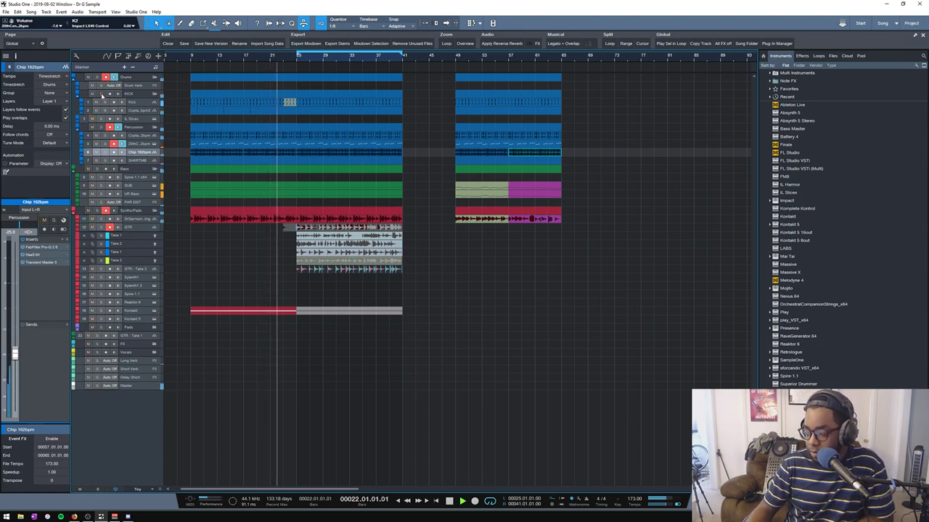
- Bring up the audio bend options, enlarge the GTR - Take 2 track and hide its bend markers
{"action": "left_click", "coordinate": [186, 262]}
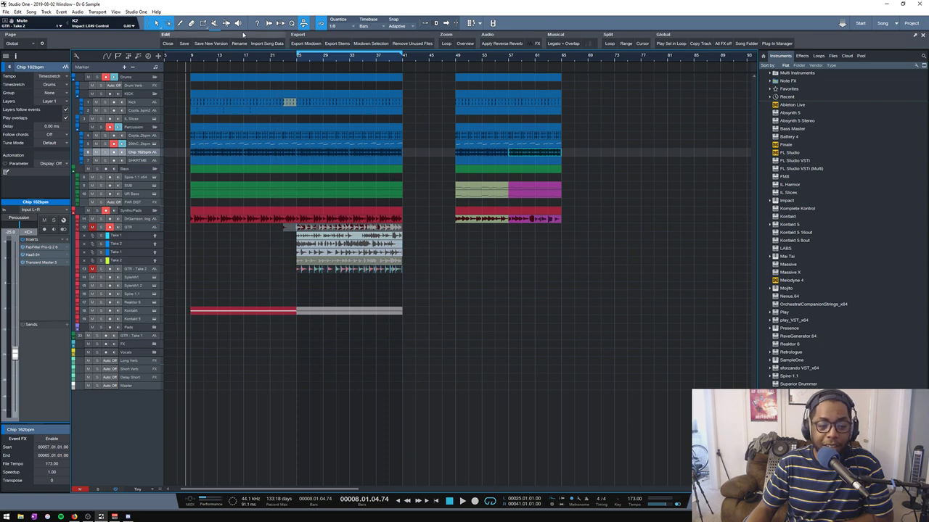
{"action": "left_click", "coordinate": [269, 23]}
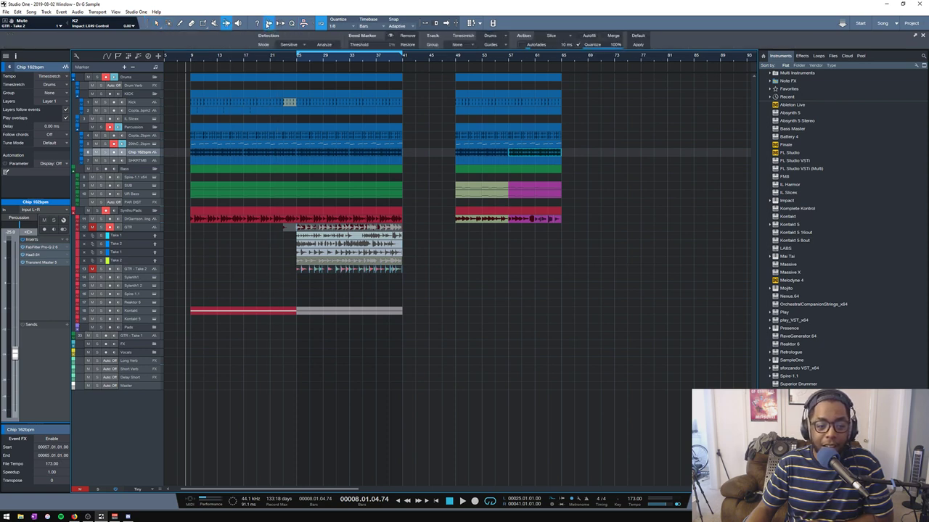
{"action": "left_click_drag", "start_coordinate": [136, 273], "coordinate": [134, 278]}
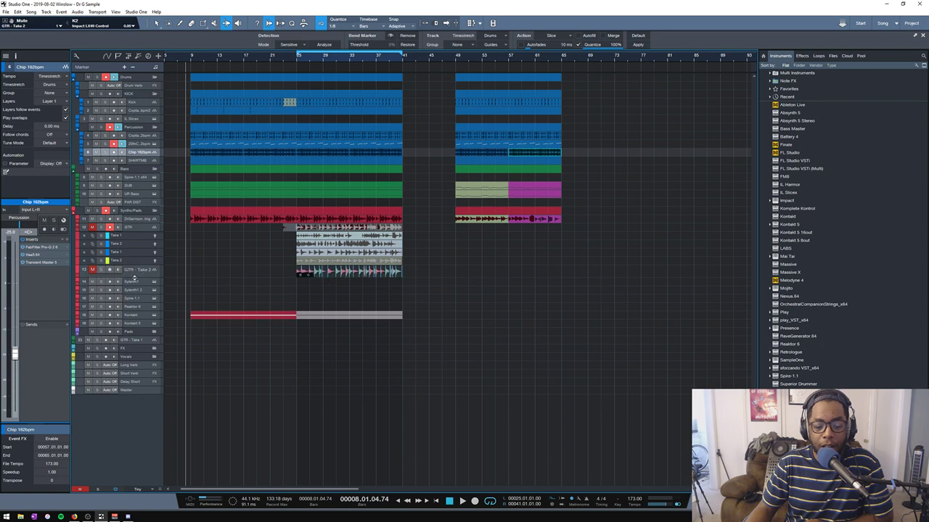
{"action": "left_click", "coordinate": [137, 277]}
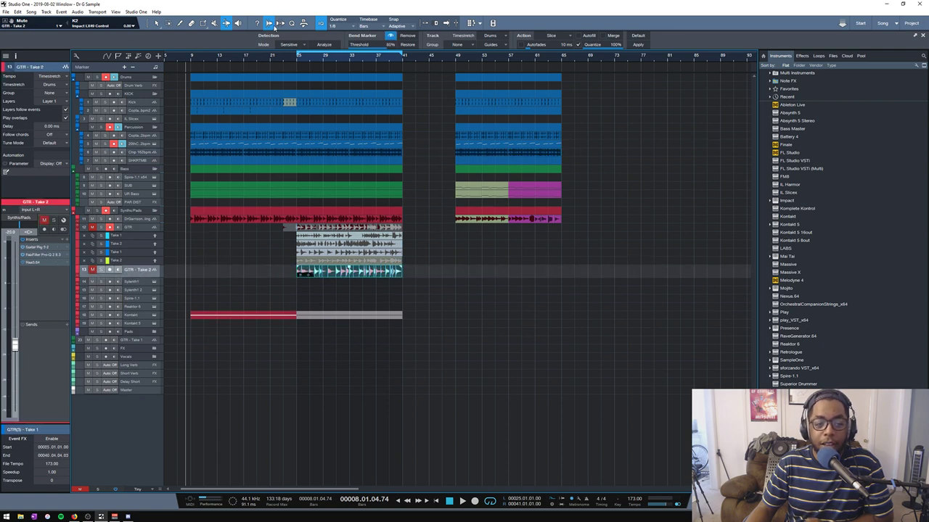
{"action": "left_click", "coordinate": [389, 35]}
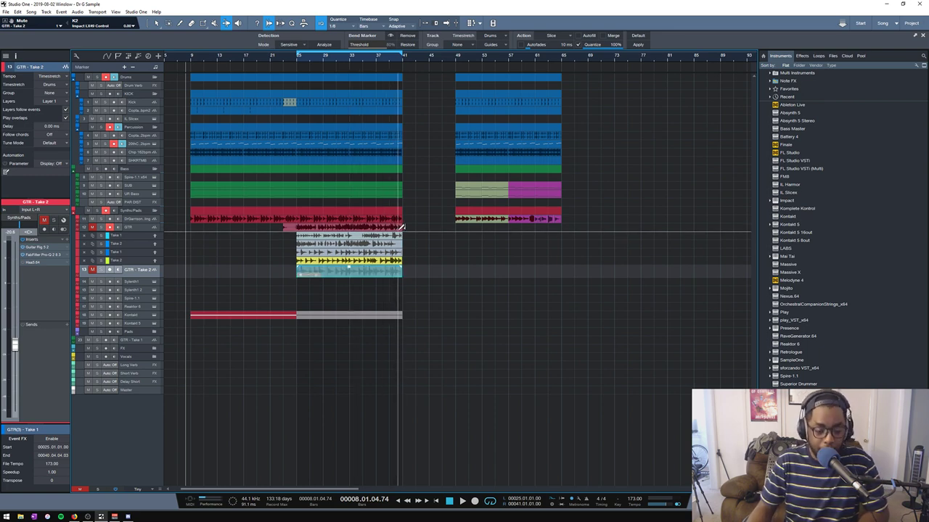
- Mute the guitar events on the GTR track, unmute both guitar tracks and play from just before bar 9
{"action": "key", "text": "1"}
{"action": "mouse_move", "coordinate": [408, 226]}
{"action": "left_mouse_down"}
{"action": "mouse_move", "coordinate": [286, 239]}
{"action": "mouse_move", "coordinate": [279, 230]}
{"action": "left_mouse_up"}
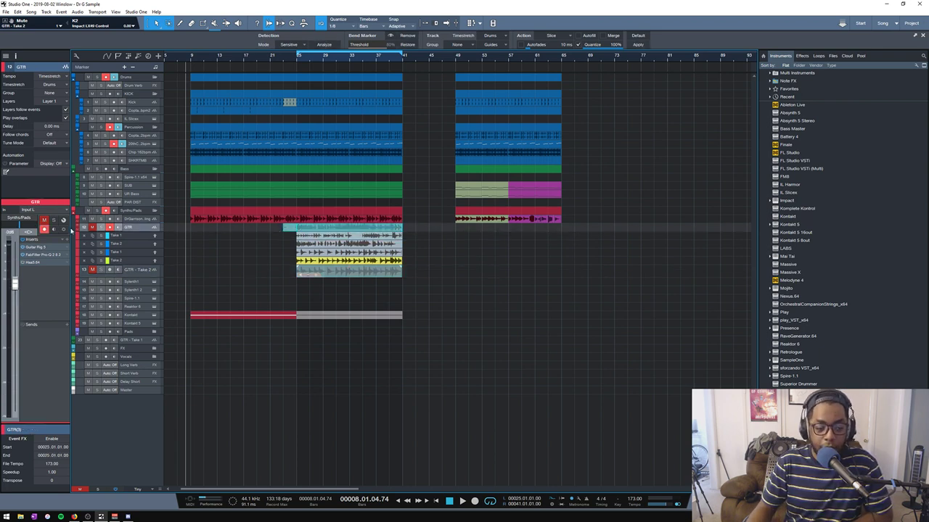
{"action": "key", "text": "space"}
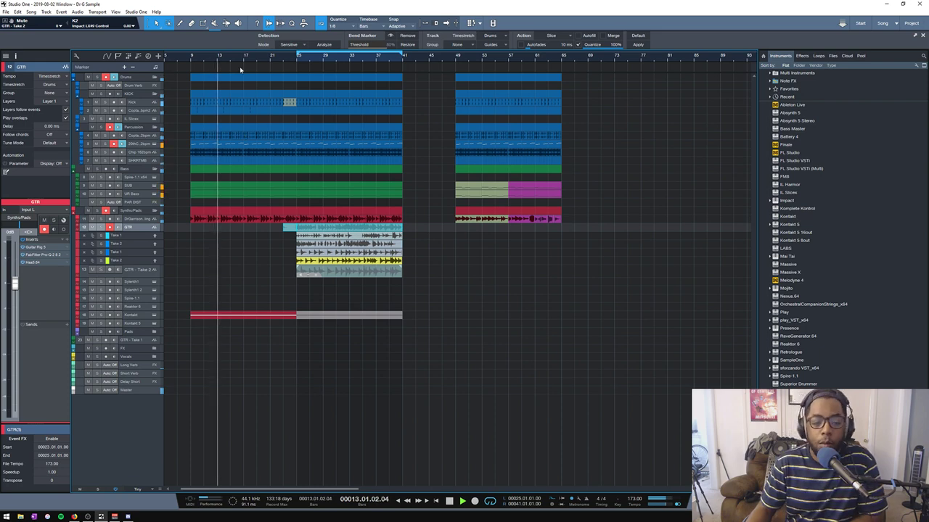
- Close the audio bend options, restore the macro controls and save the song
{"action": "scroll", "coordinate": [198, 65], "scroll_direction": "down", "scroll_amount": 2}
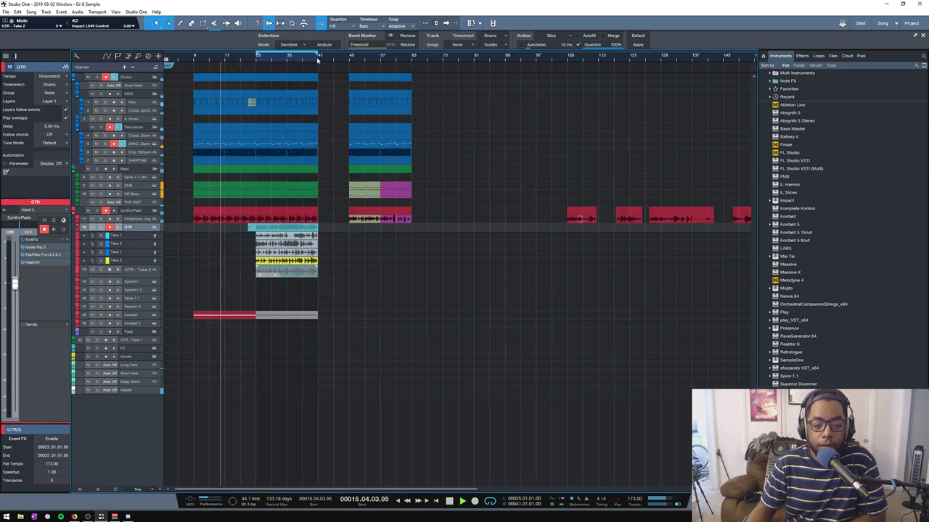
{"action": "left_click", "coordinate": [304, 23]}
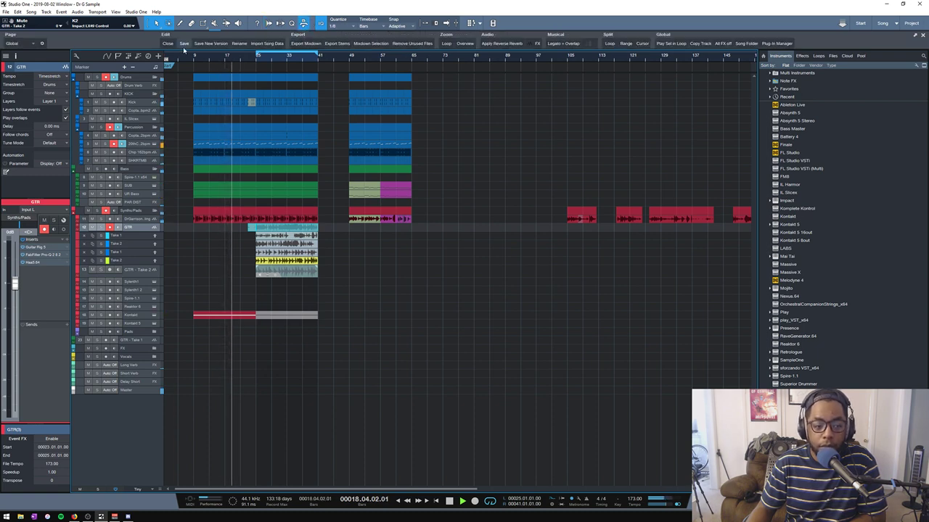
{"action": "left_click", "coordinate": [185, 44]}
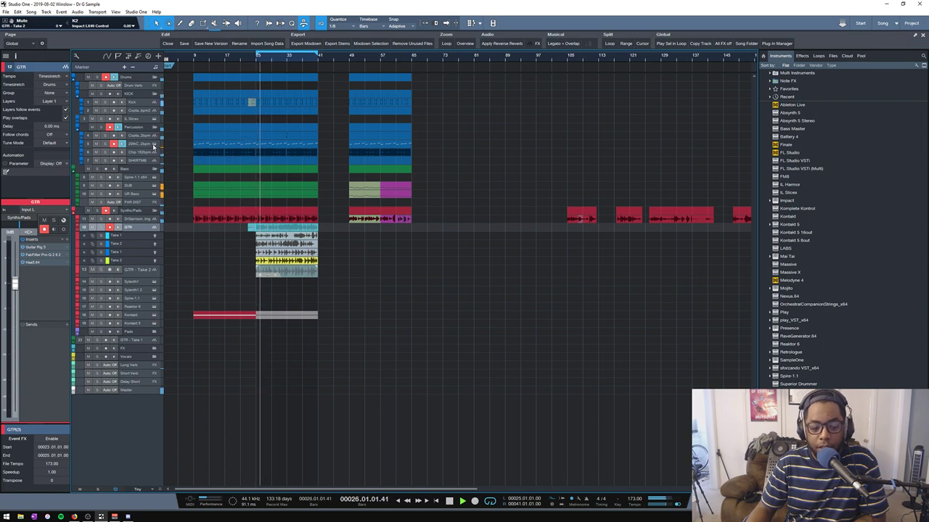
- Open the FabFilter Simplon 2 insert on the sample track to examine its filter settings
{"action": "left_click", "coordinate": [135, 215]}
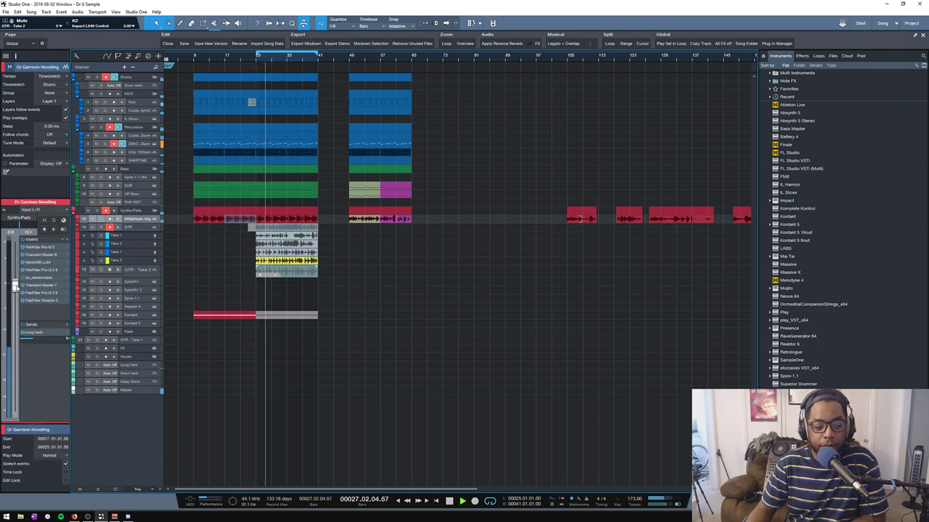
{"action": "left_click", "coordinate": [31, 300]}
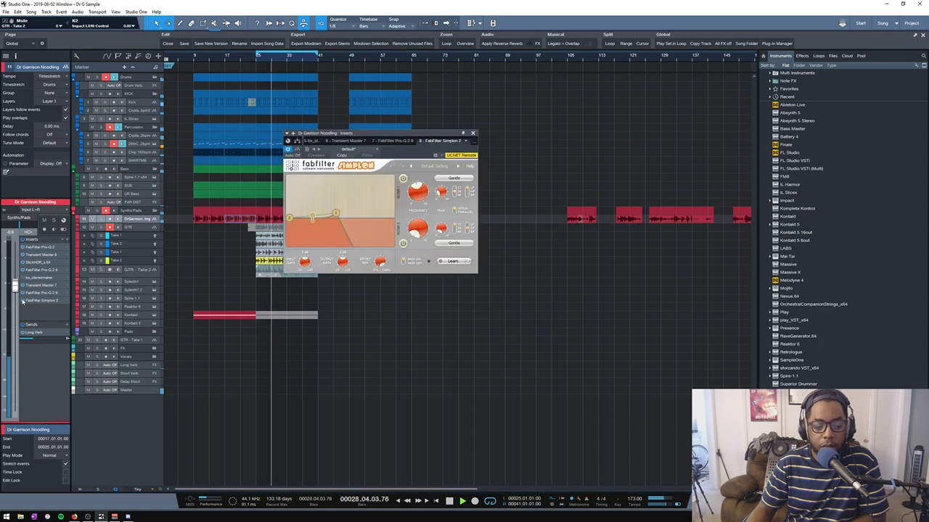
- Lower the SUB track's volume to -12.5 dB, stop playback and close its Pro-Q 2 equalizer
{"action": "left_click", "coordinate": [151, 187]}
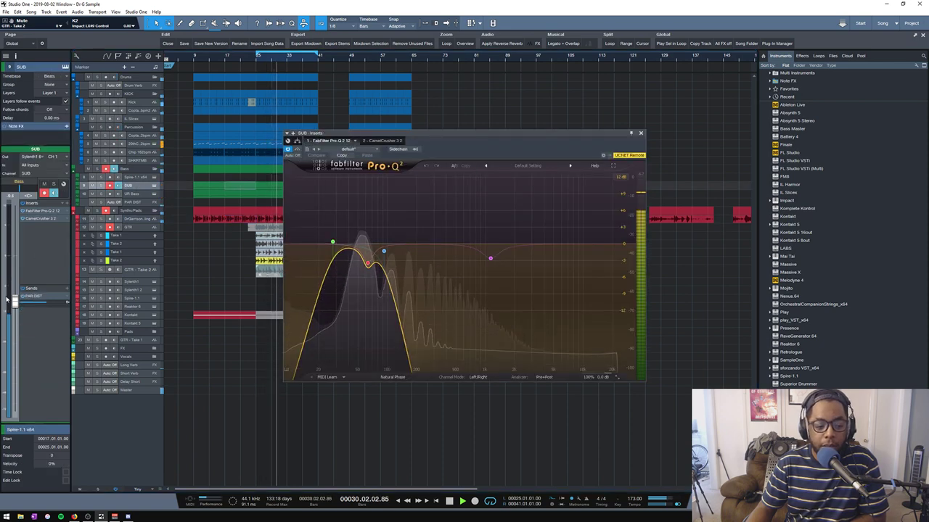
{"action": "left_click_drag", "start_coordinate": [14, 304], "coordinate": [14, 311]}
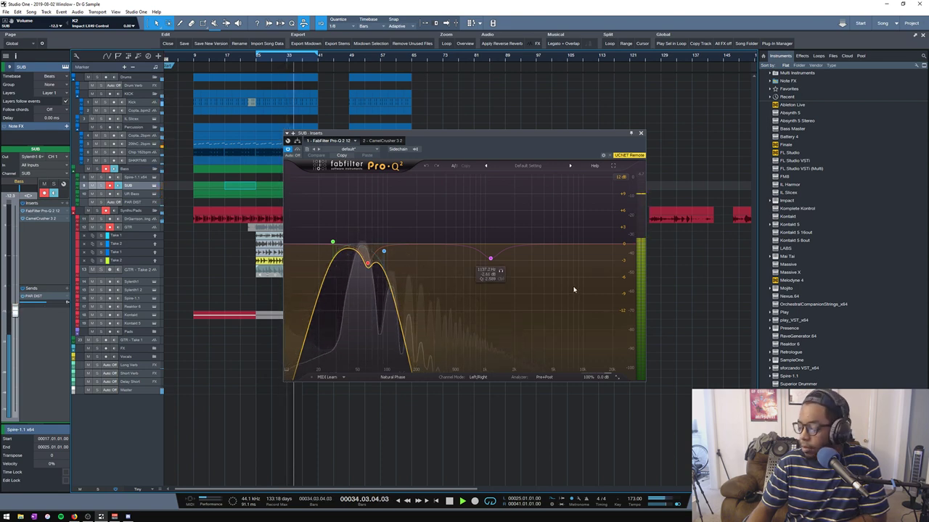
{"action": "key", "text": "space"}
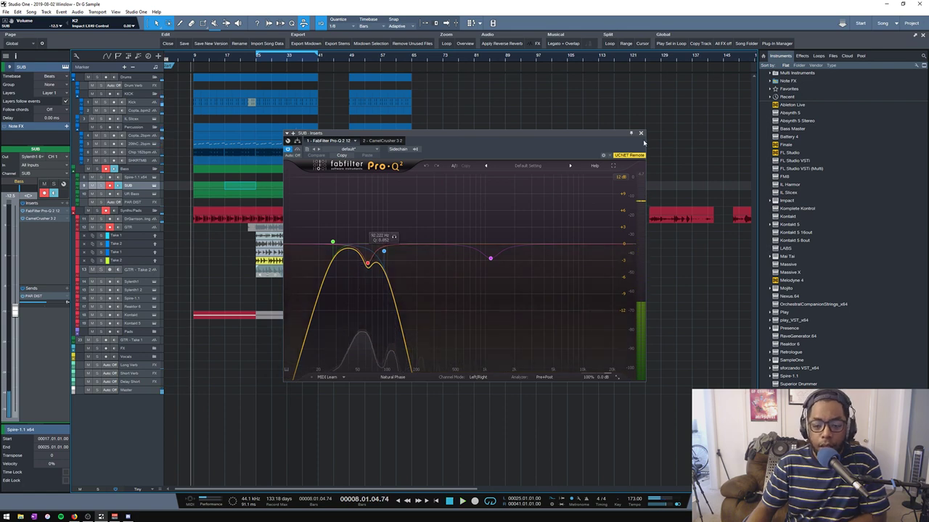
{"action": "left_click", "coordinate": [641, 135]}
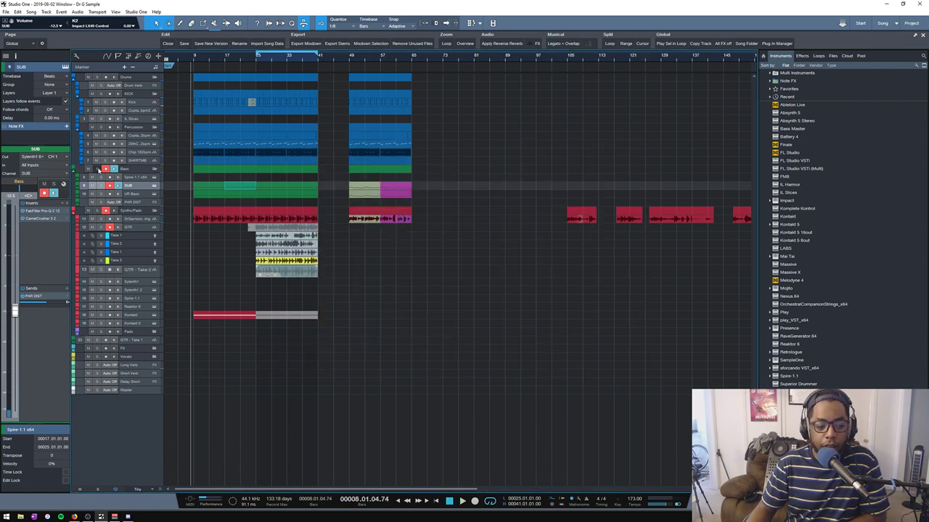
- Solo the Bass folder and enlarge the UR Bass and PAR DIST tracks
{"action": "left_click", "coordinate": [96, 168]}
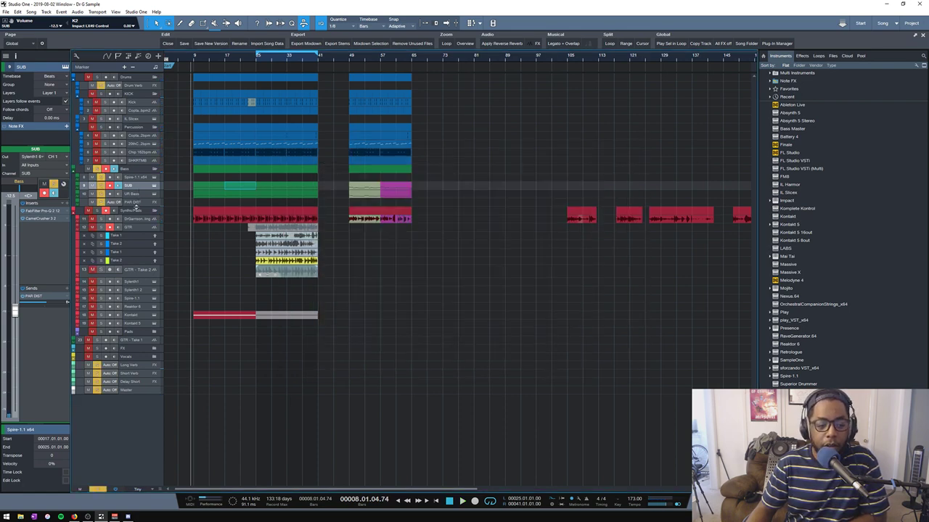
{"action": "left_click_drag", "start_coordinate": [135, 209], "coordinate": [134, 220]}
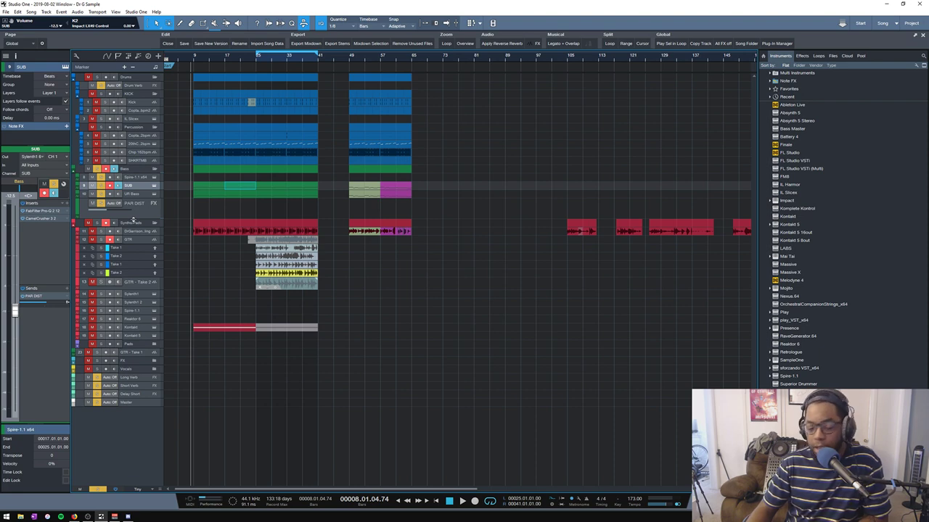
{"action": "left_click_drag", "start_coordinate": [134, 200], "coordinate": [134, 214]}
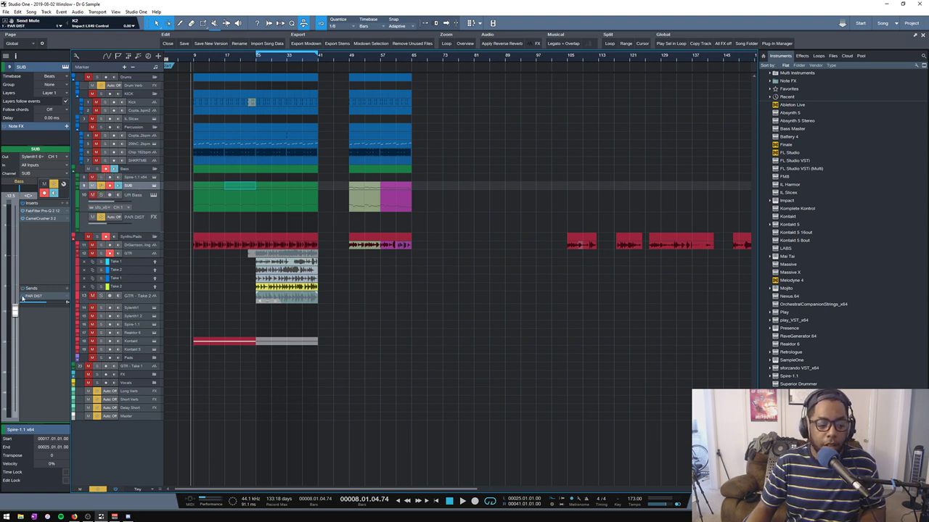
- Audition the soloed SUB track with its PAR DIST send bypassed, and view its Sylenth1 instrument settings
{"action": "key", "text": "space"}
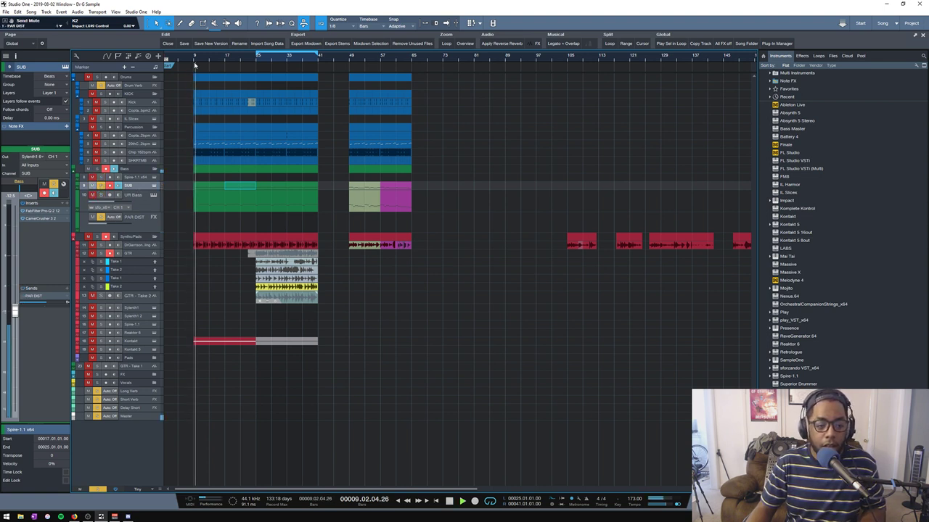
{"action": "key", "text": "space"}
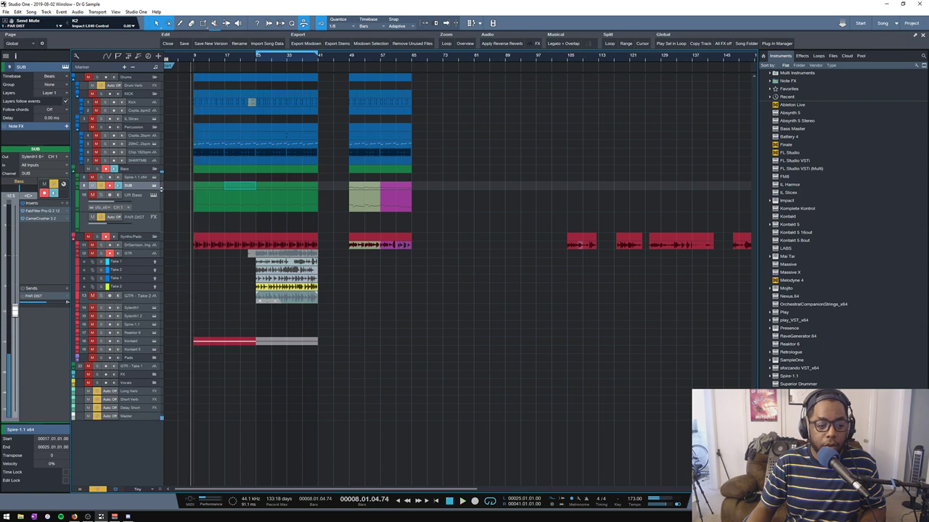
{"action": "left_click", "coordinate": [154, 186]}
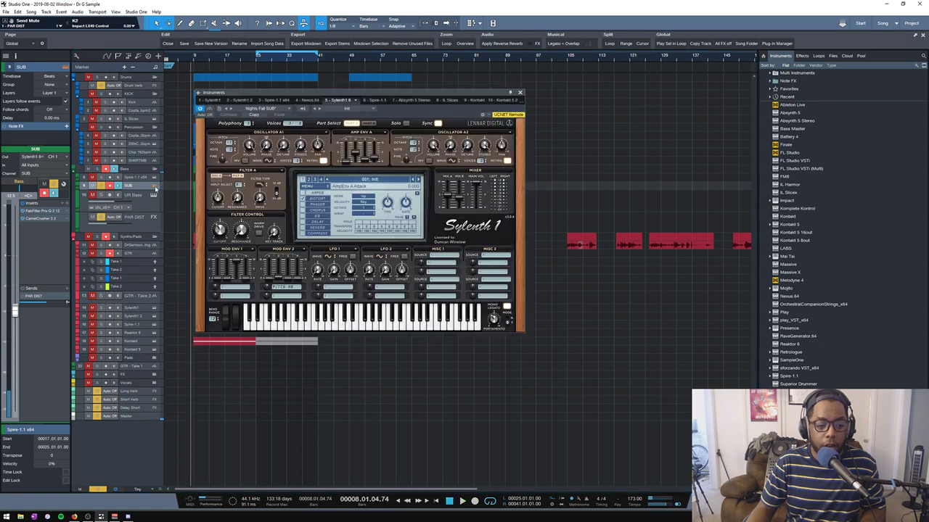
{"action": "left_click", "coordinate": [520, 92]}
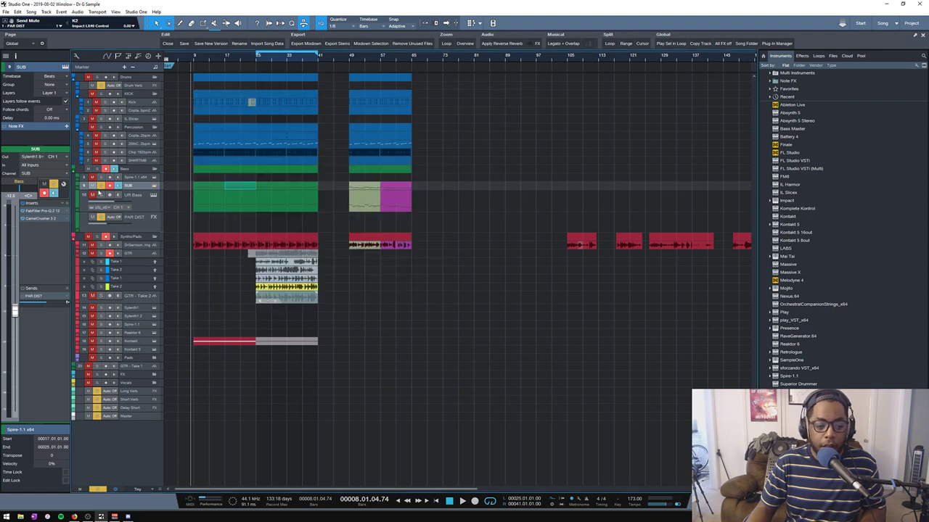
- Solo UR Bass instead of SUB, audition it, and select and enlarge the PAR DIST effects track
{"action": "left_click", "coordinate": [101, 185]}
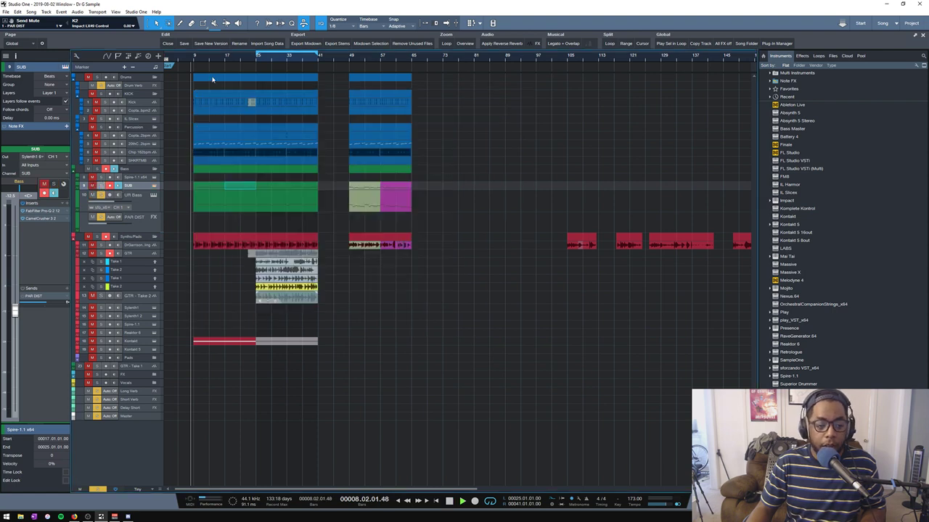
{"action": "left_click", "coordinate": [132, 195]}
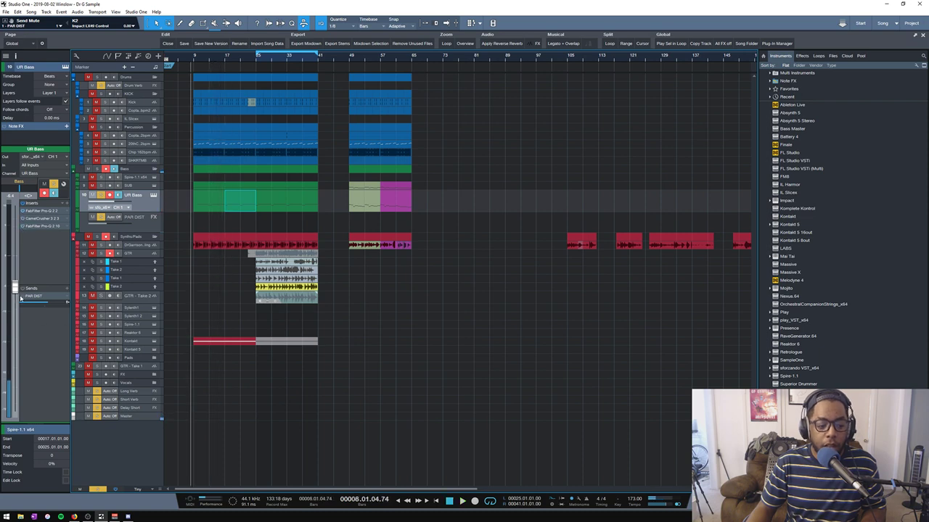
{"action": "left_click", "coordinate": [139, 225]}
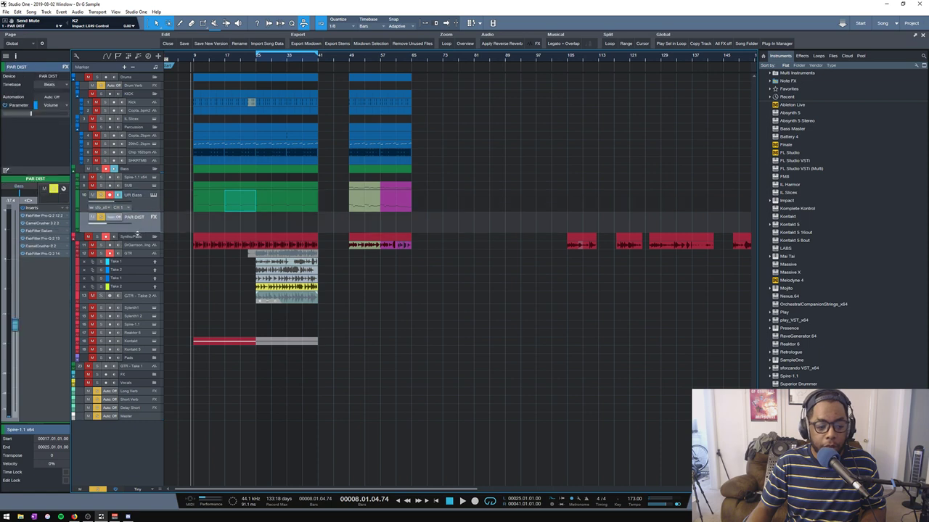
{"action": "left_click_drag", "start_coordinate": [137, 233], "coordinate": [138, 246]}
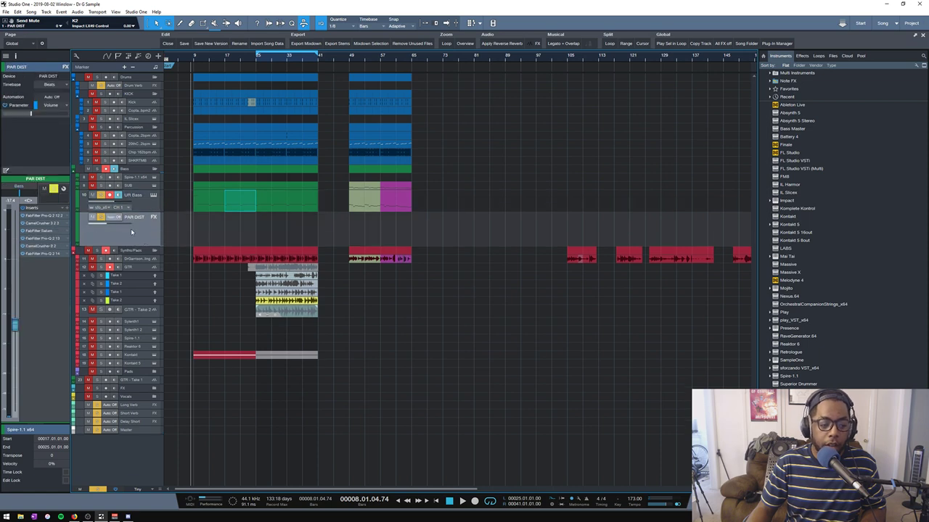
- Try lowering the volume of the UR Bass track that feeds the PAR DIST send
{"action": "left_click", "coordinate": [138, 203]}
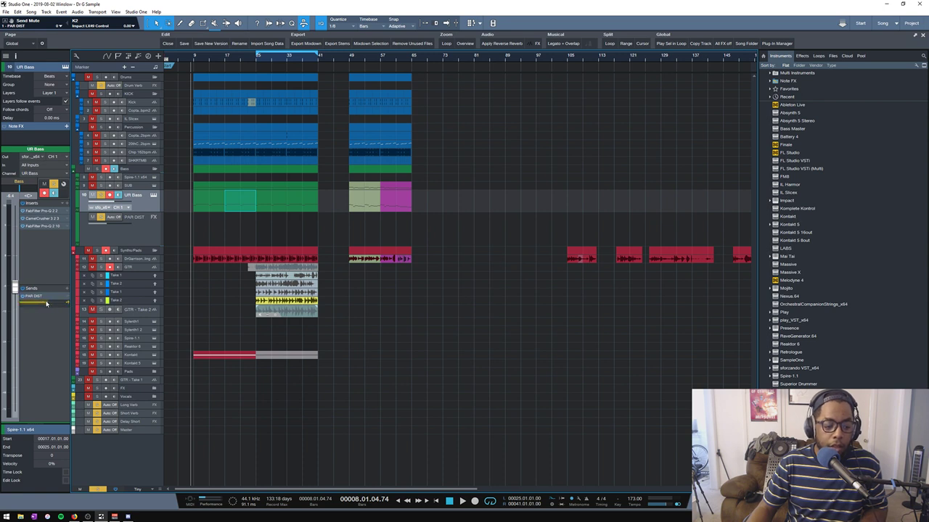
{"action": "left_click_drag", "start_coordinate": [16, 290], "coordinate": [14, 397]}
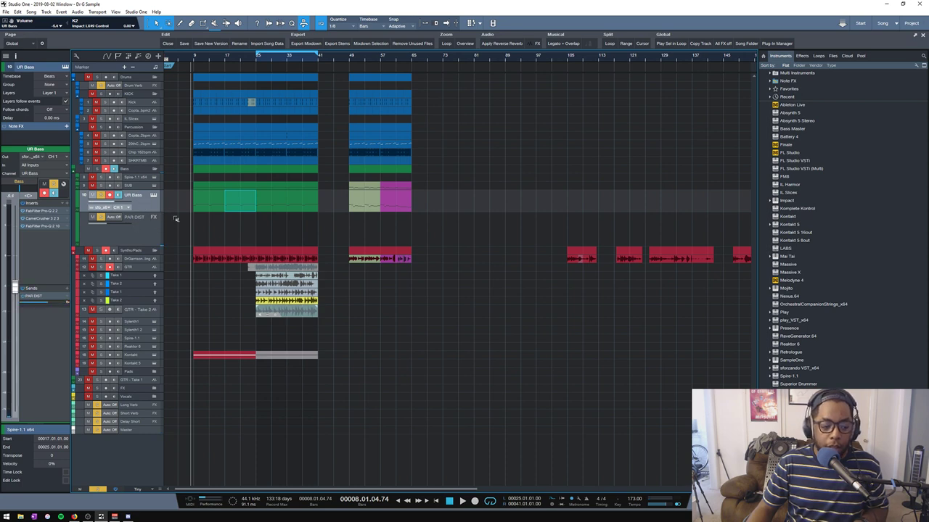
- Audition the soloed SUB bass track from the start of the arrangement and select the PAR DIST effects track
{"action": "left_click", "coordinate": [195, 60]}
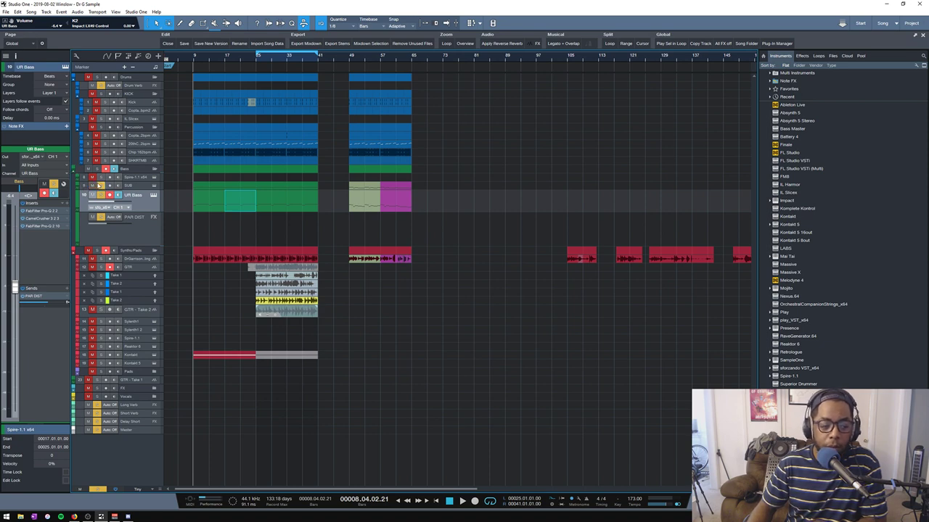
{"action": "left_click", "coordinate": [129, 187]}
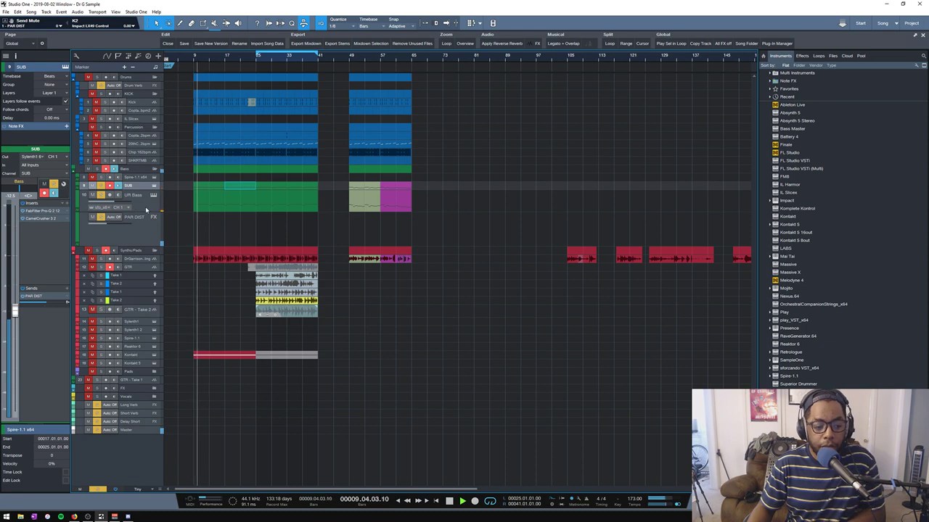
{"action": "left_click", "coordinate": [141, 213]}
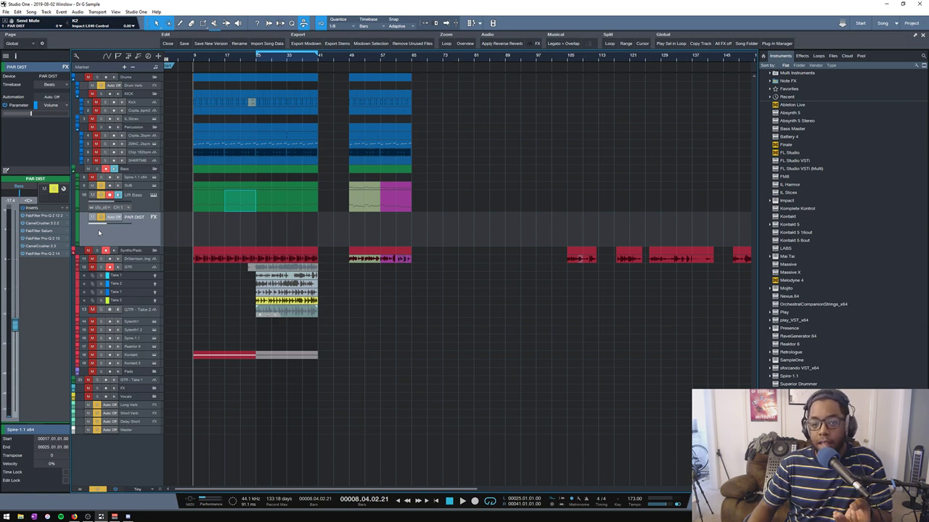
- Clear the bass solo, play the full mix, and solo the Drums folder
{"action": "left_click", "coordinate": [100, 186]}
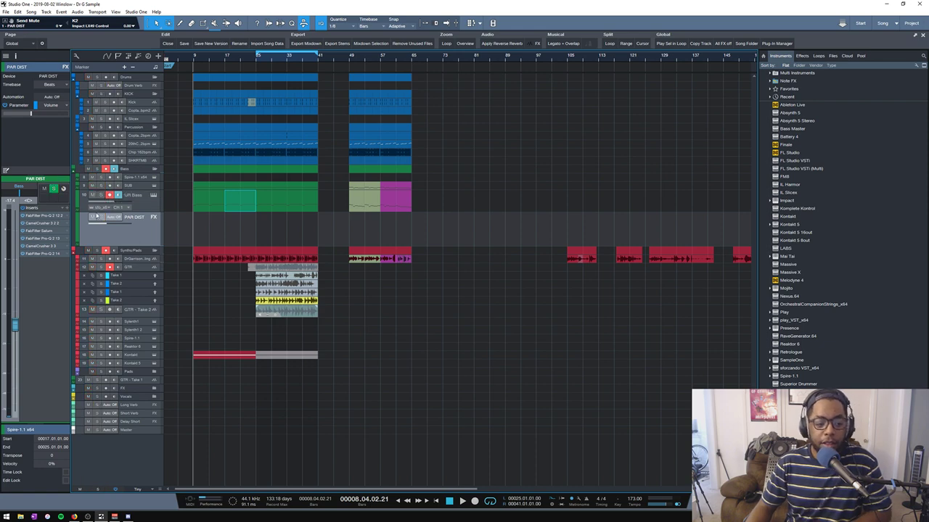
{"action": "key", "text": "space"}
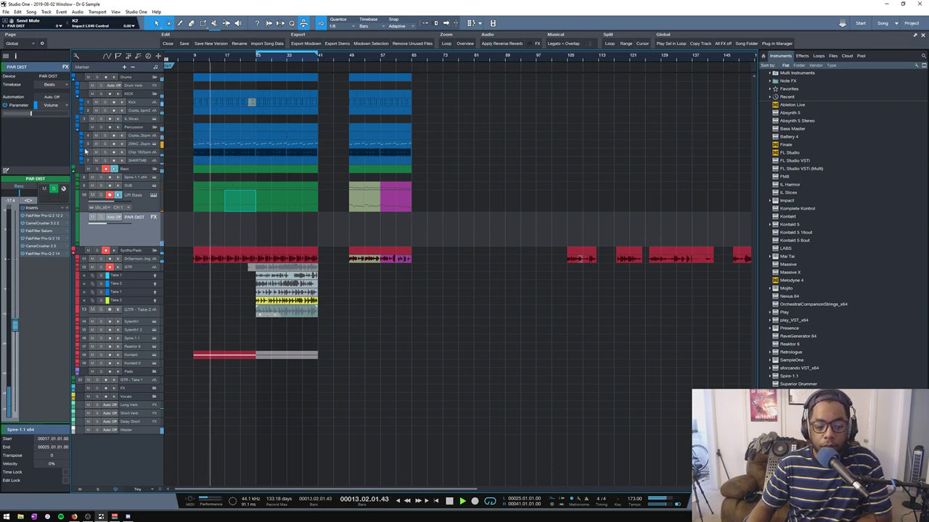
{"action": "left_click", "coordinate": [97, 77]}
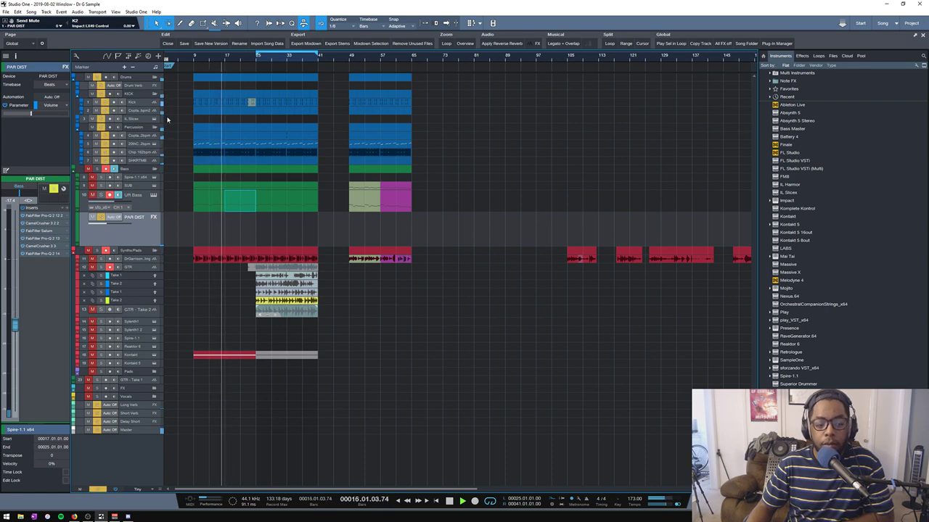
{"action": "key", "text": "space"}
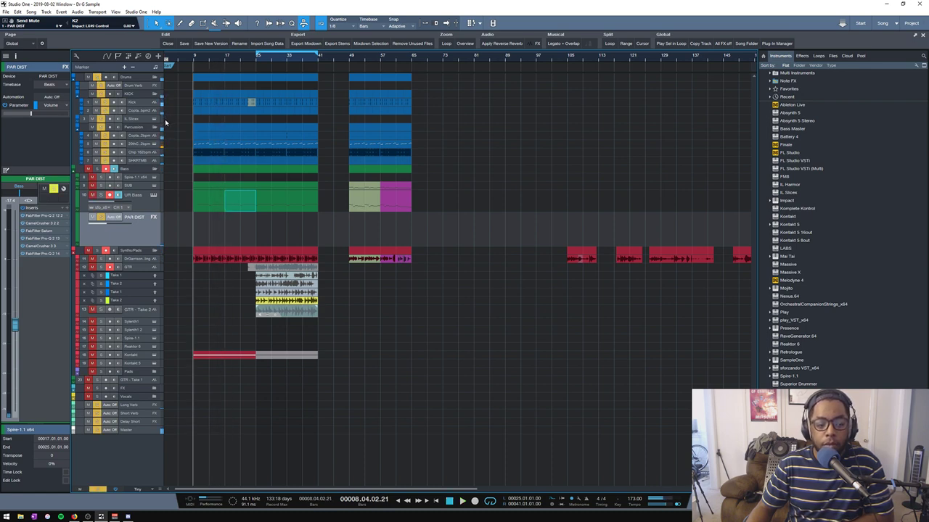
- Audition the soloed Copta 162bpm percussion track and inspect its FabFilter Pro-Q 2 and Transient Master inserts, toggling the Transient Master bypass for comparison
{"action": "left_click", "coordinate": [142, 137]}
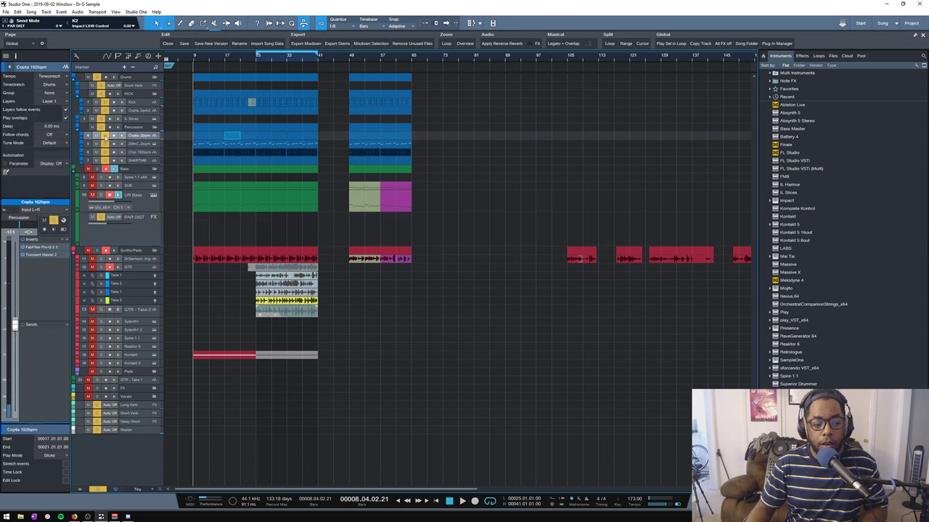
{"action": "left_click", "coordinate": [105, 135]}
{"action": "key", "text": "space"}
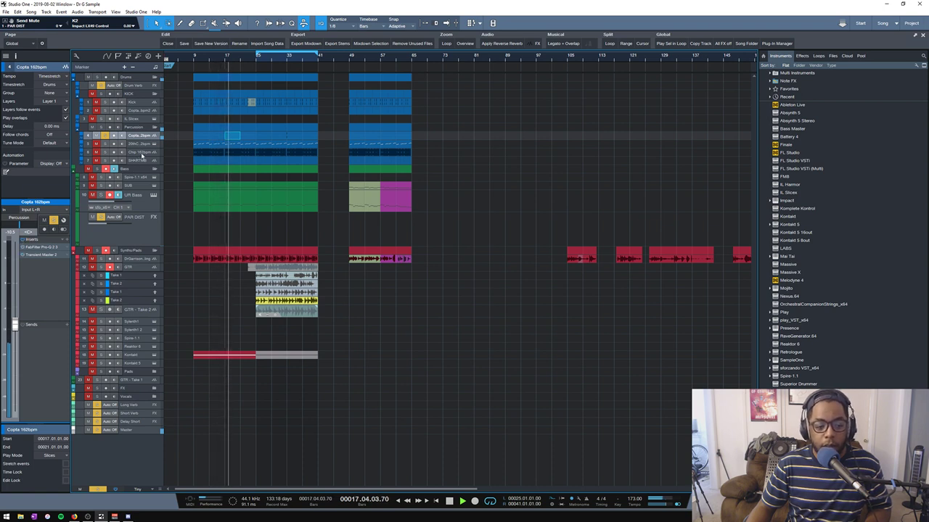
{"action": "left_click", "coordinate": [45, 248]}
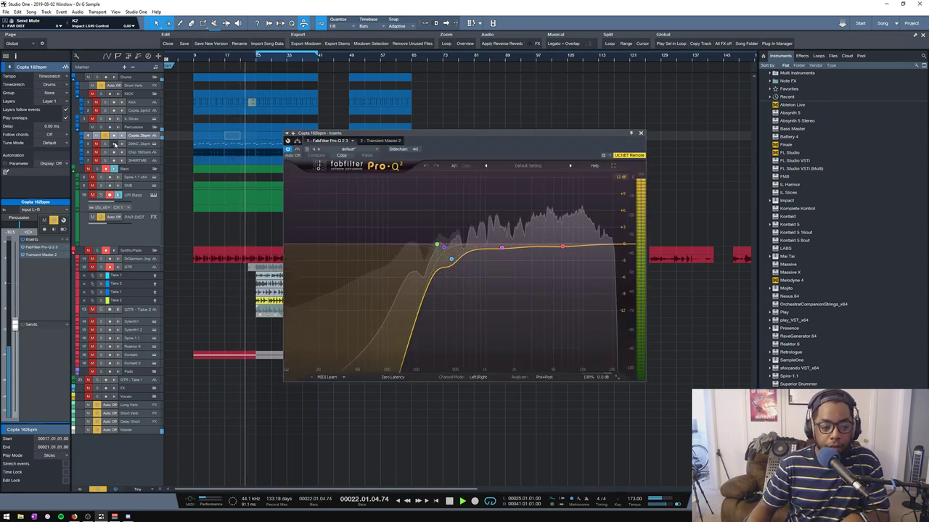
{"action": "left_click", "coordinate": [41, 255]}
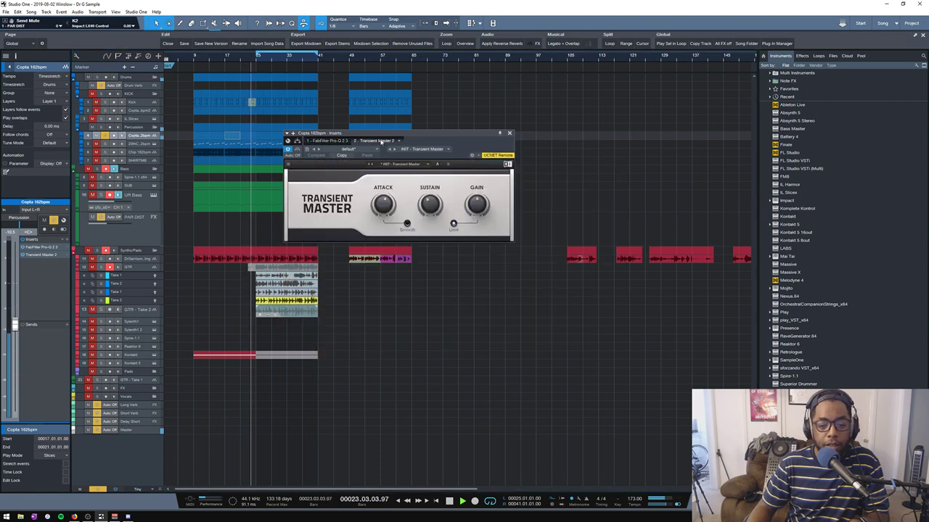
{"action": "left_click", "coordinate": [296, 149]}
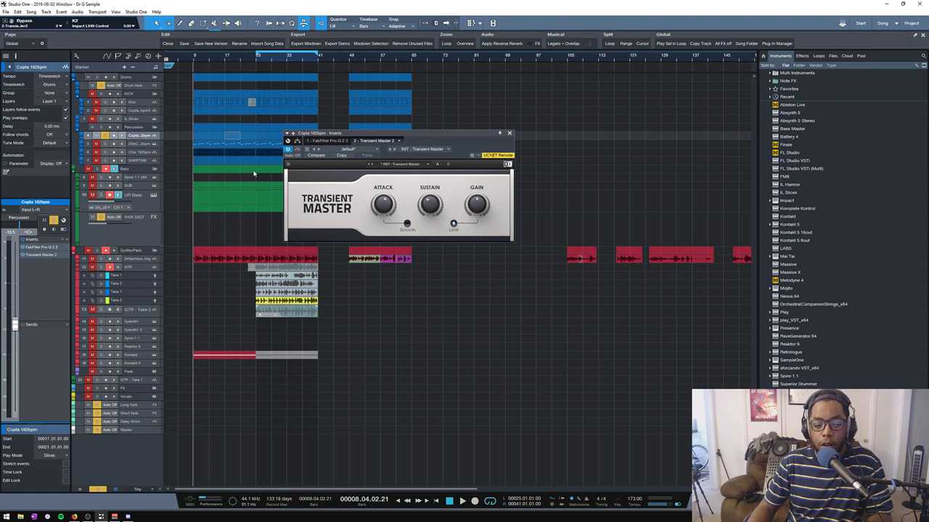
- Insert the Transient x64 plug-in on the Copta 162bpm track to show its controls, and remove it again
{"action": "left_click", "coordinate": [67, 240]}
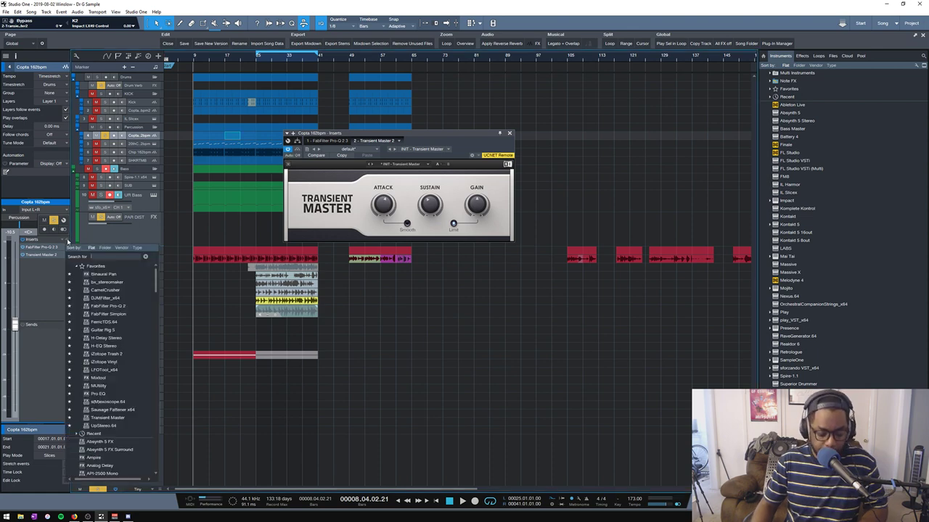
{"action": "type", "text": "trans"}
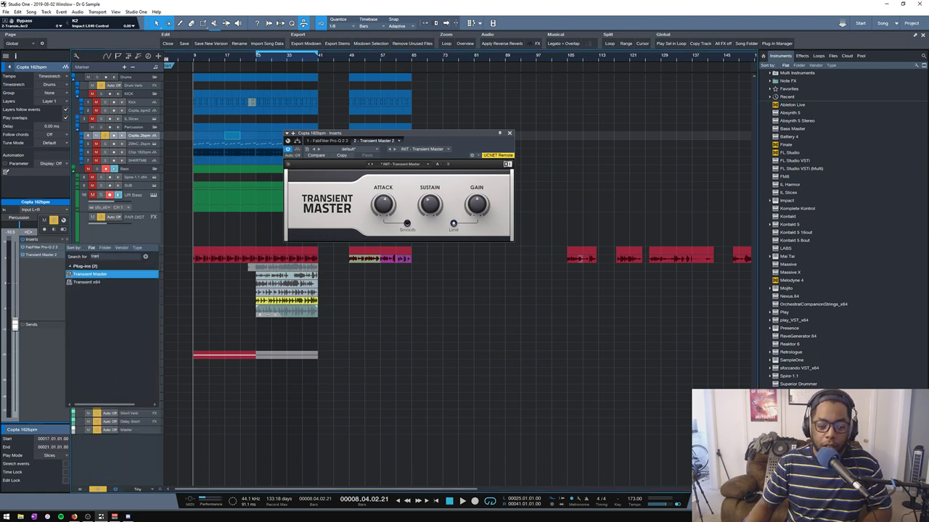
{"action": "double_click", "coordinate": [93, 282]}
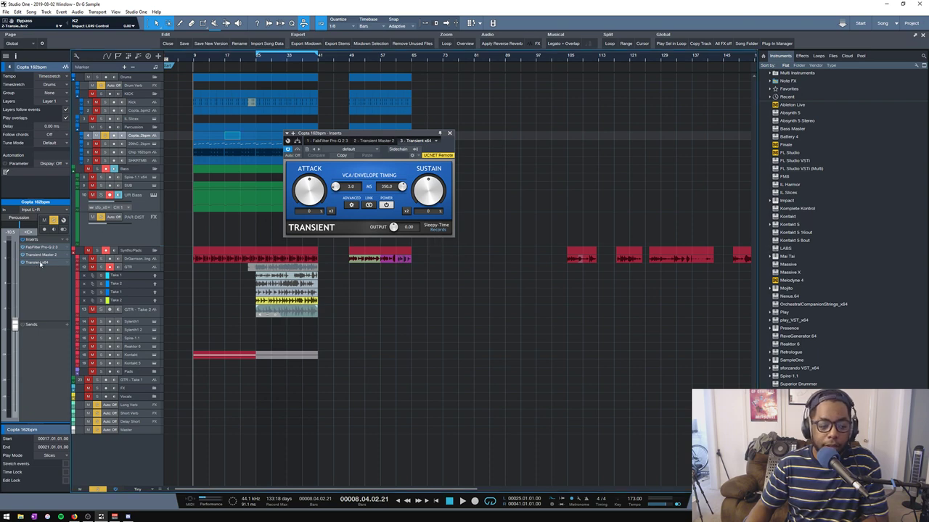
{"action": "right_click", "coordinate": [57, 261]}
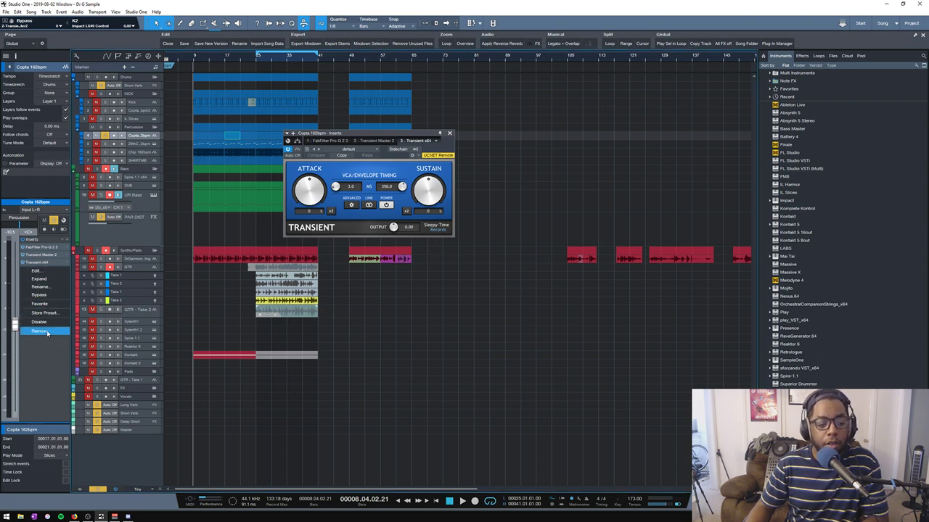
{"action": "left_click", "coordinate": [48, 331]}
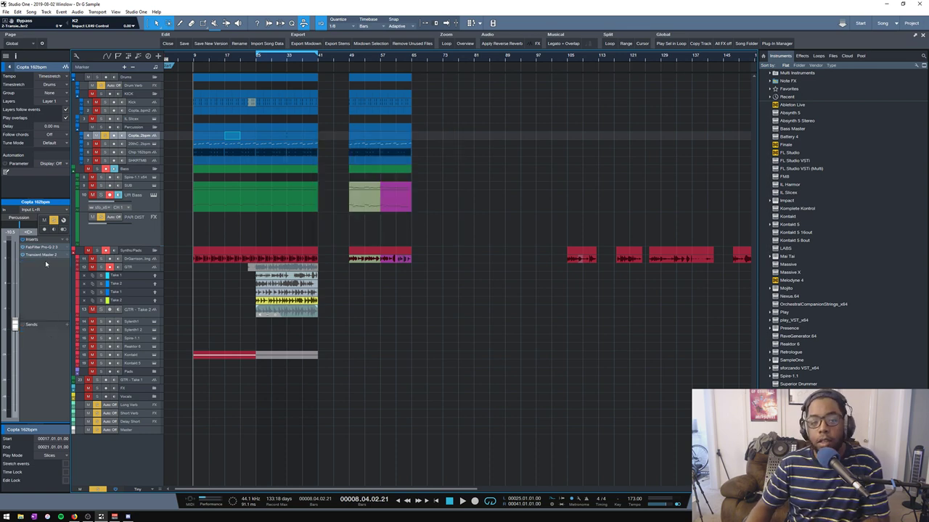
- Compare the two kick layers by muting the Kick and Copta 162bpm 2 tracks in turn
{"action": "left_click", "coordinate": [134, 102]}
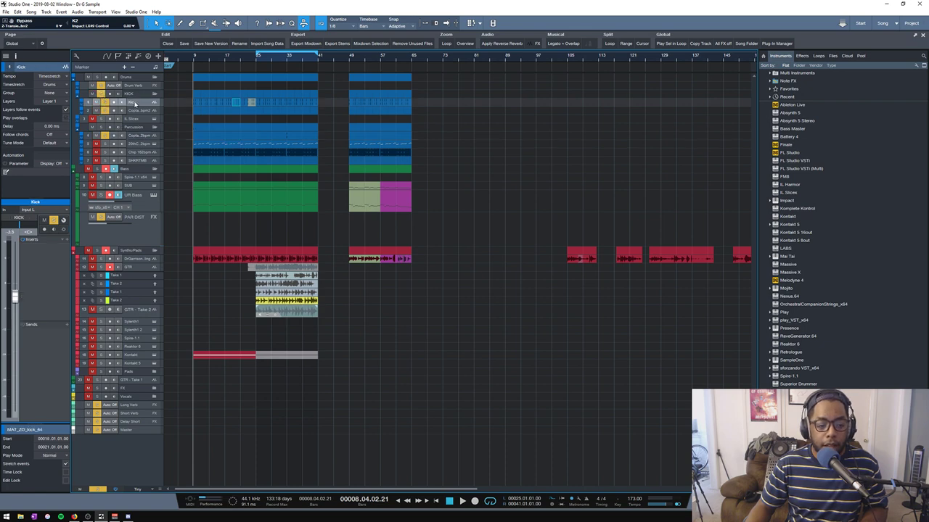
{"action": "left_click", "coordinate": [96, 102]}
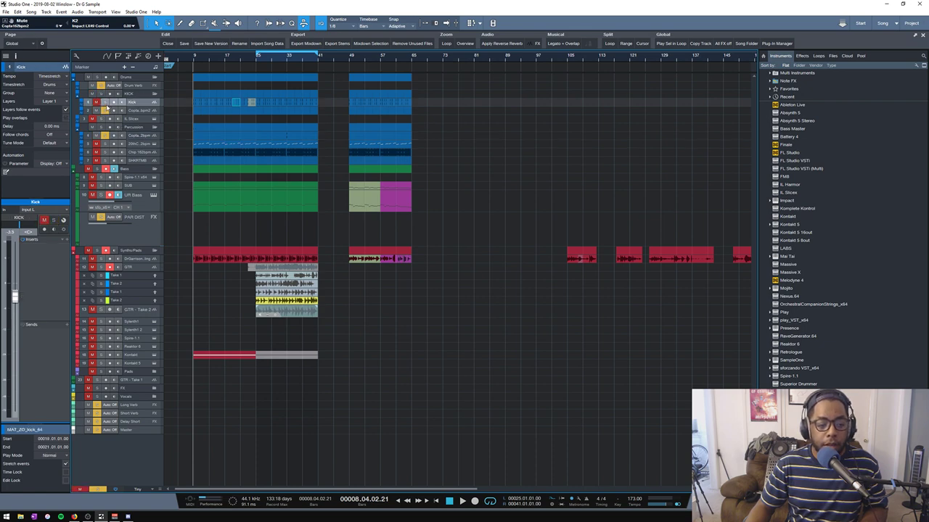
{"action": "left_click", "coordinate": [134, 110]}
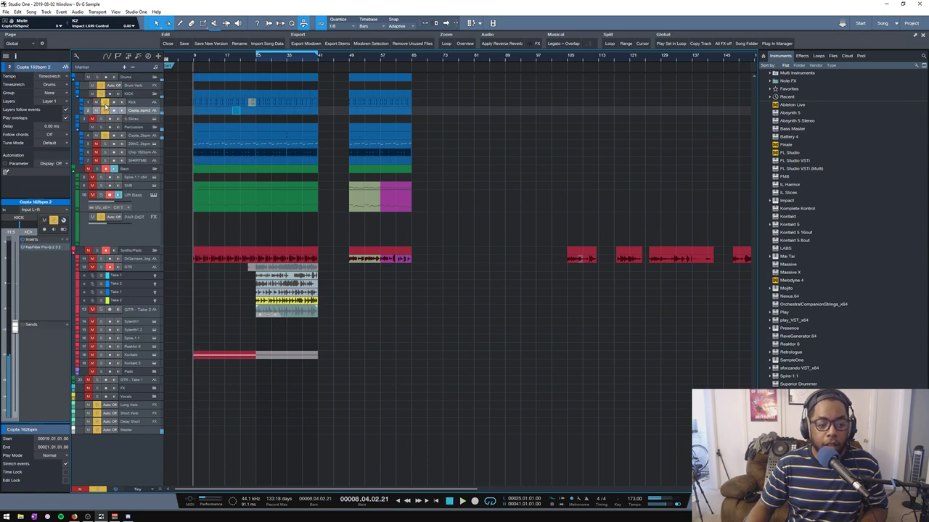
{"action": "left_click", "coordinate": [97, 110]}
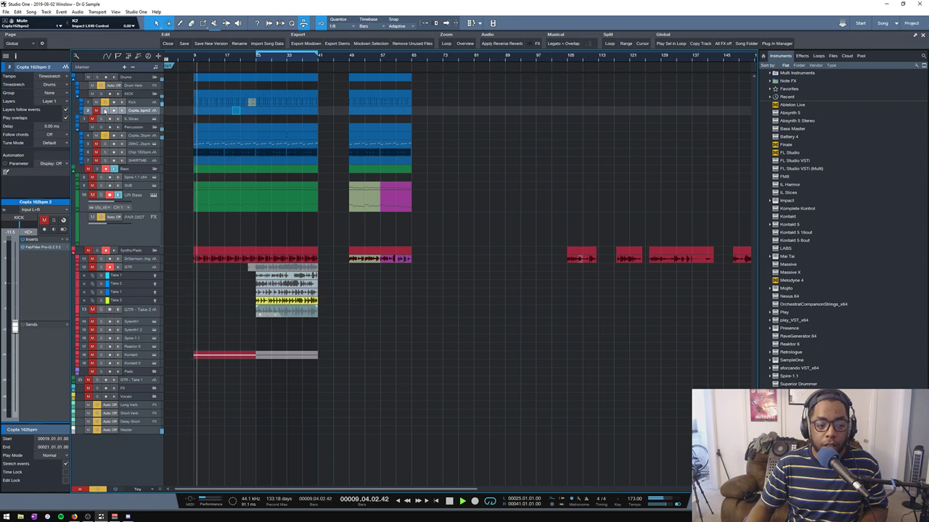
- View the CamelCrusher insert on the KICK folder's bus and close its window
{"action": "left_click", "coordinate": [123, 93]}
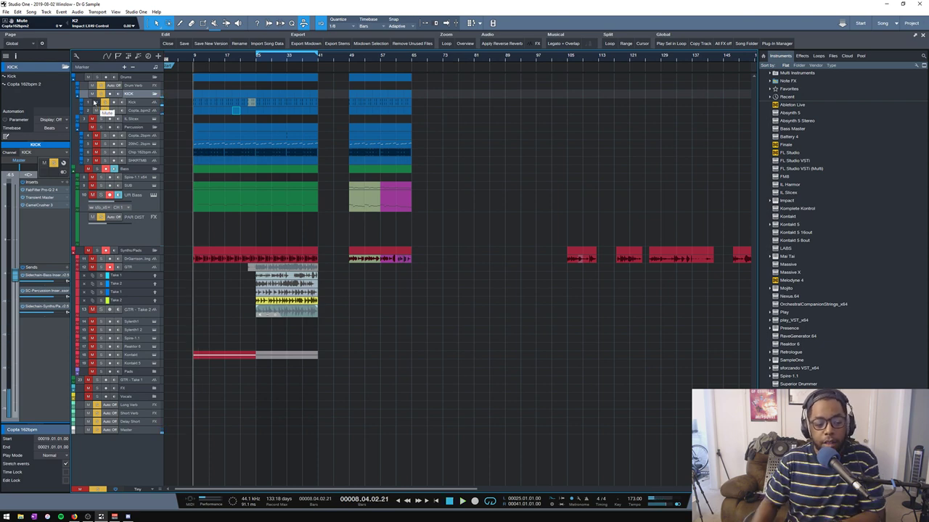
{"action": "double_click", "coordinate": [44, 205]}
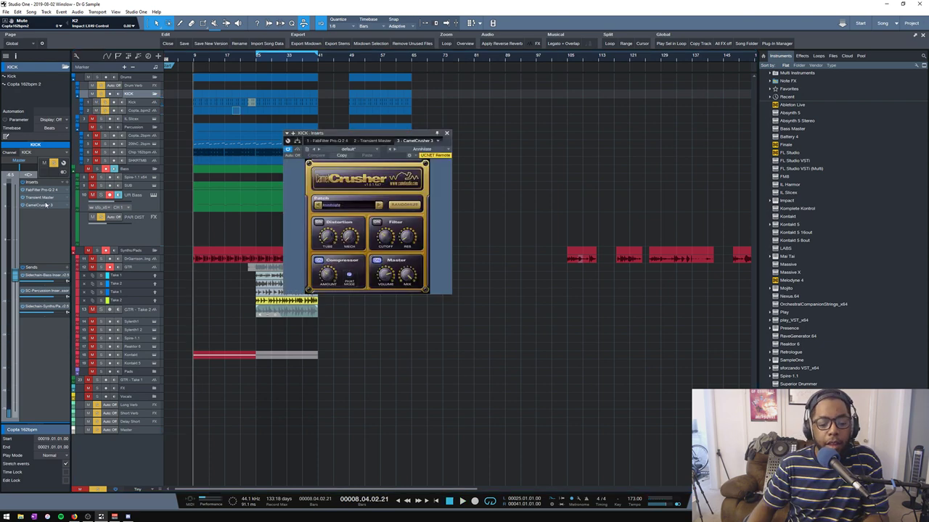
{"action": "left_click", "coordinate": [447, 135]}
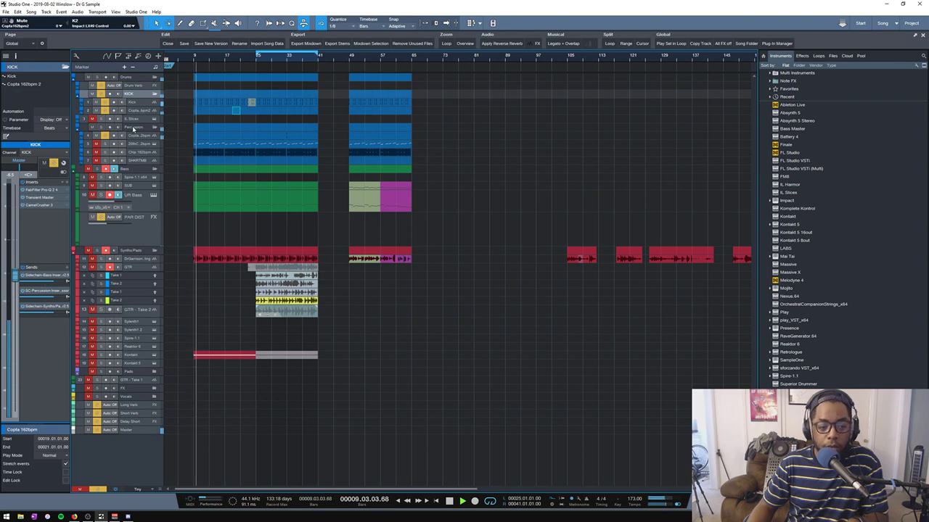
- Inspect the sidechained Compressor on the Percussion folder's bus during playback, and close its window
{"action": "left_click", "coordinate": [132, 127]}
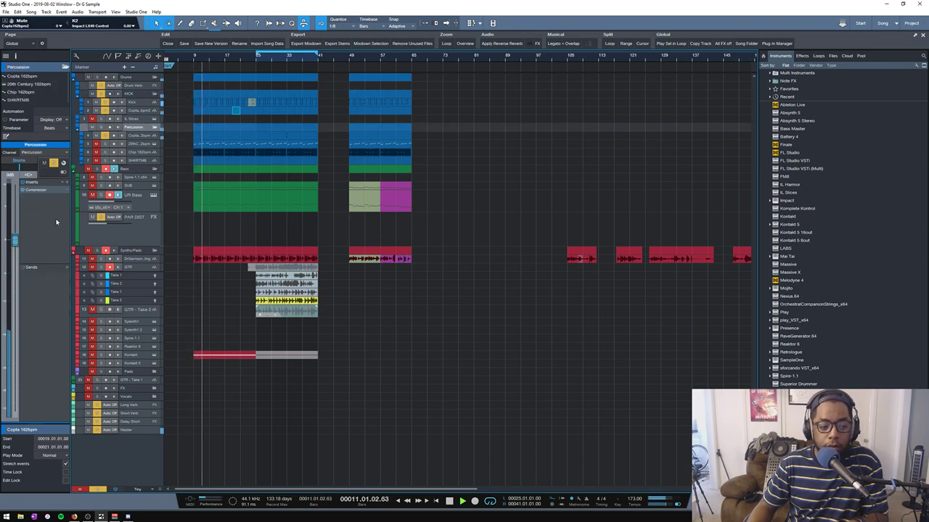
{"action": "left_click", "coordinate": [34, 189]}
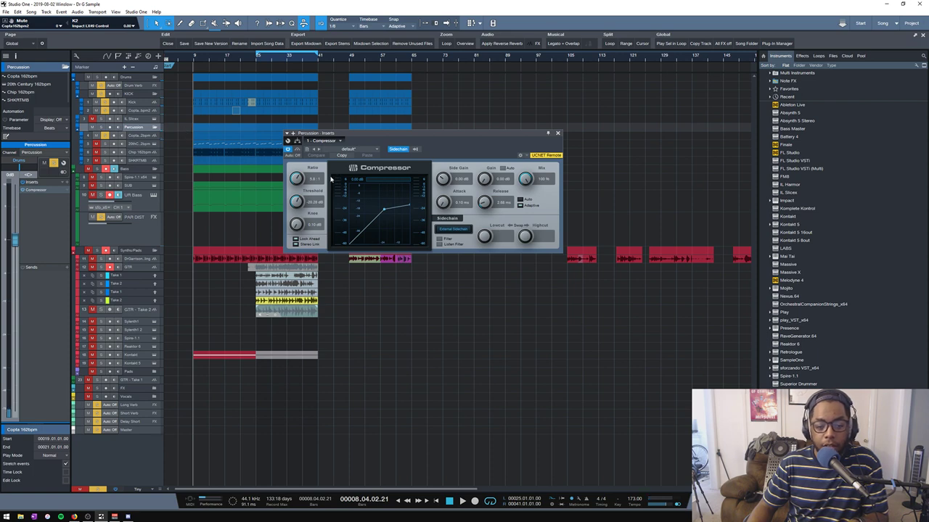
{"action": "key", "text": "space"}
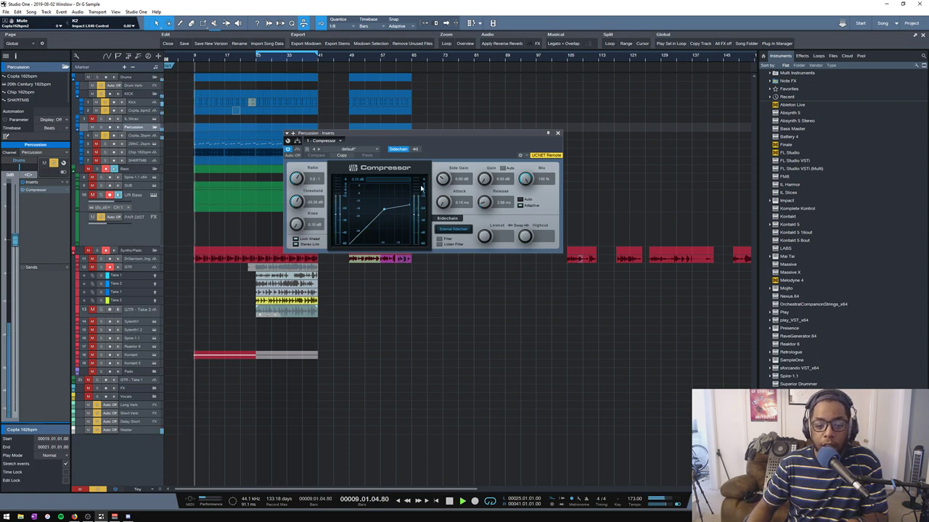
{"action": "left_click", "coordinate": [557, 133]}
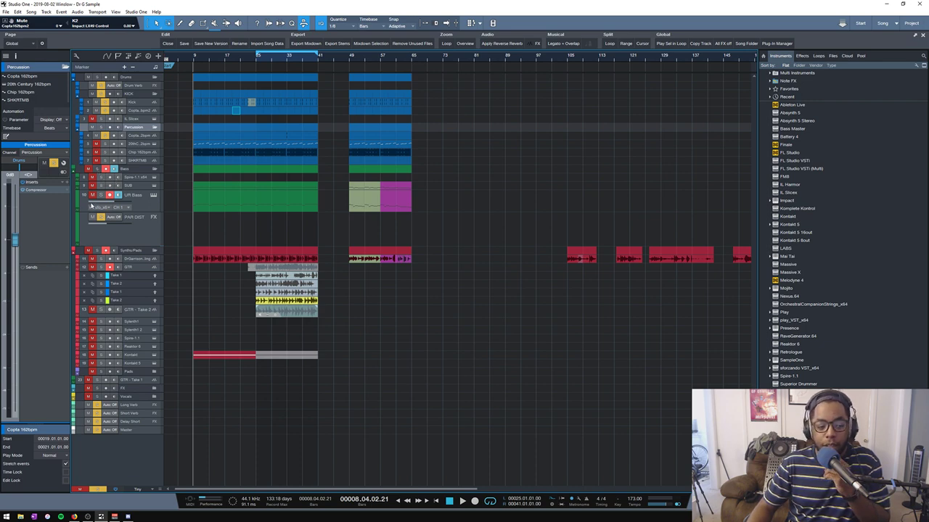
- View the bx_stereomaker insert on the main sample track in the Synths/Pads folder and close its window
{"action": "left_click", "coordinate": [138, 259]}
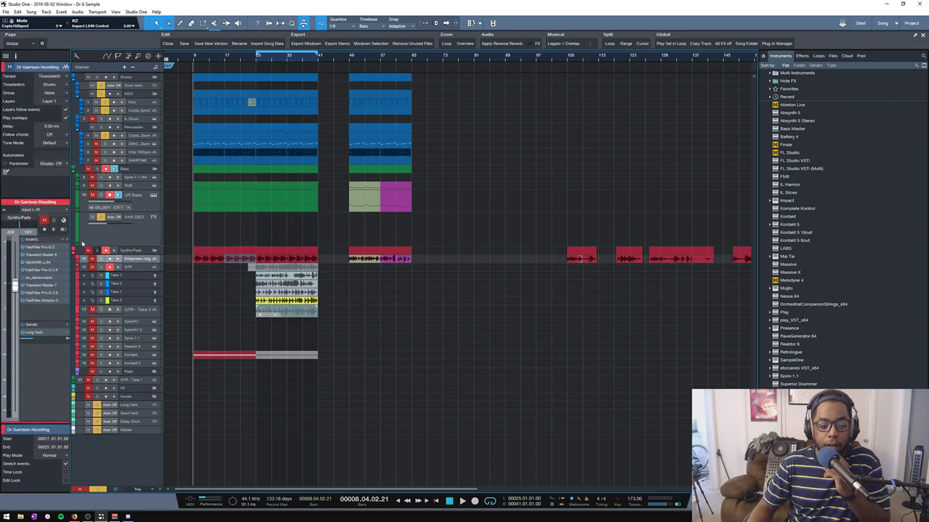
{"action": "double_click", "coordinate": [42, 281]}
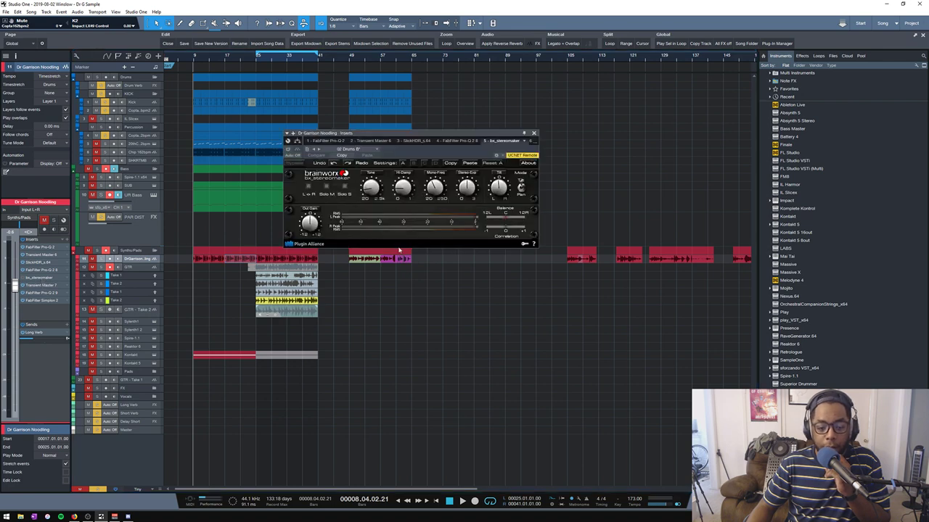
{"action": "left_click", "coordinate": [534, 135]}
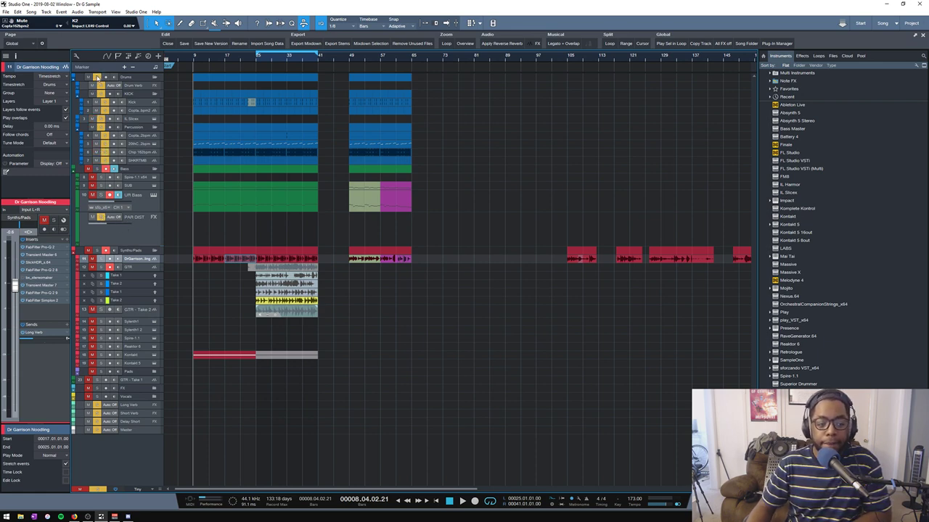
- Audition the soloed Drums folder, and solo the 20th Century 162bpm track to view its sliced sample in SampleOne XT
{"action": "key", "text": "space"}
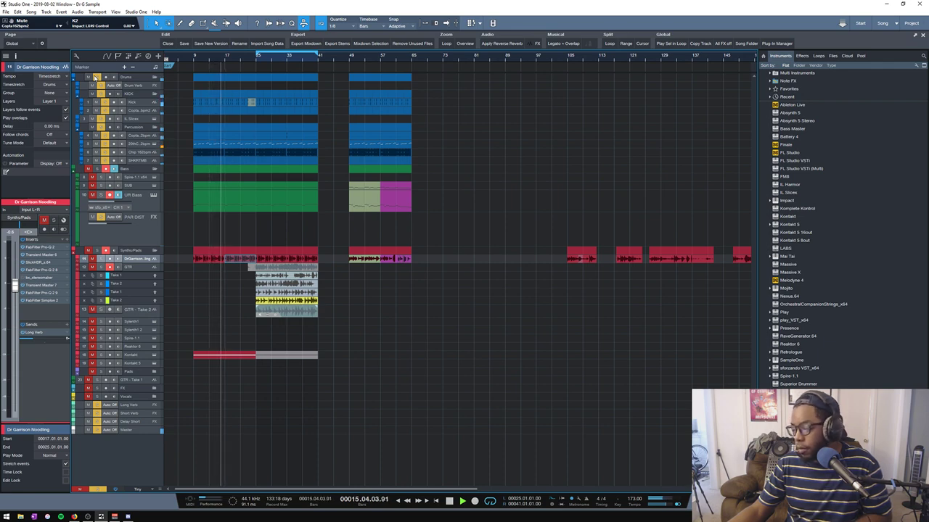
{"action": "key", "text": "space"}
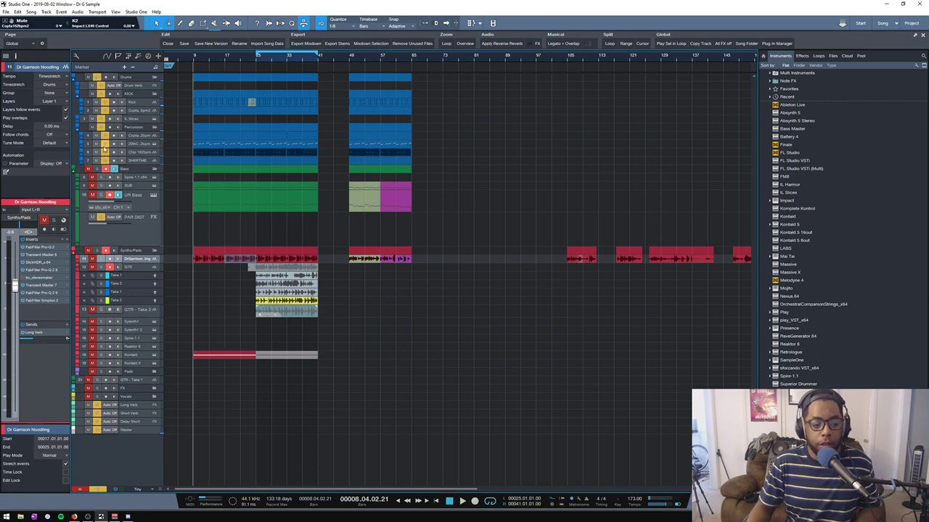
{"action": "key", "text": "space"}
{"action": "left_click", "coordinate": [154, 144]}
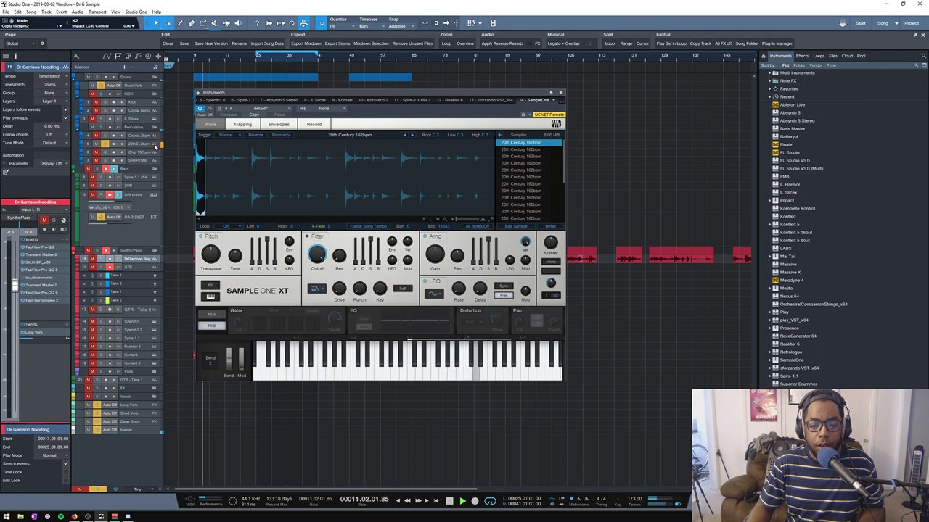
{"action": "left_click", "coordinate": [153, 144]}
{"action": "key", "text": "space"}
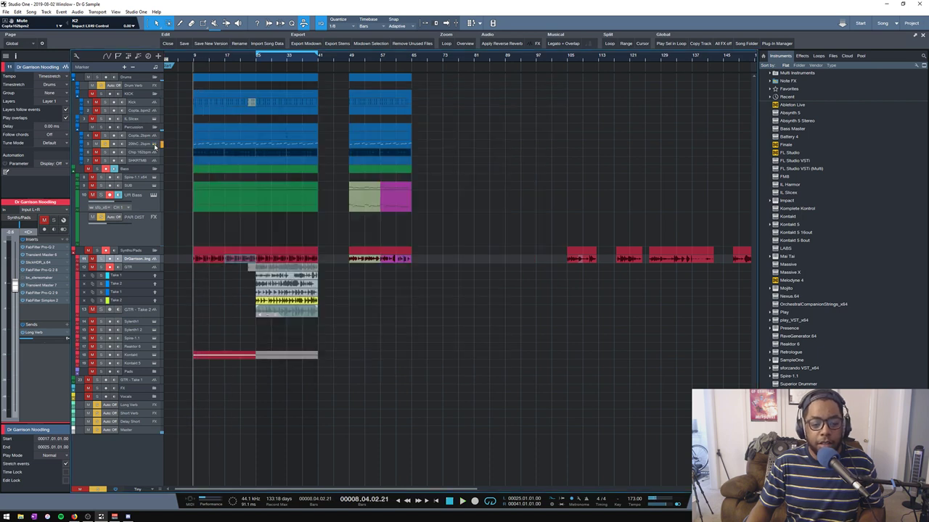
- Audition the Chip 162bpm track alone in solo, view its HaaS insert, and close the plug-in window
{"action": "left_click", "coordinate": [104, 144]}
{"action": "left_click", "coordinate": [106, 152]}
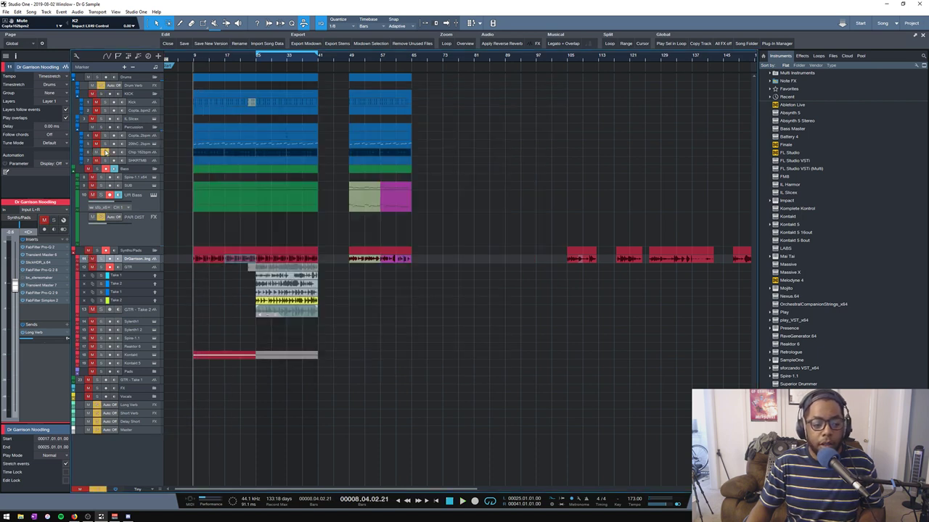
{"action": "key", "text": "space"}
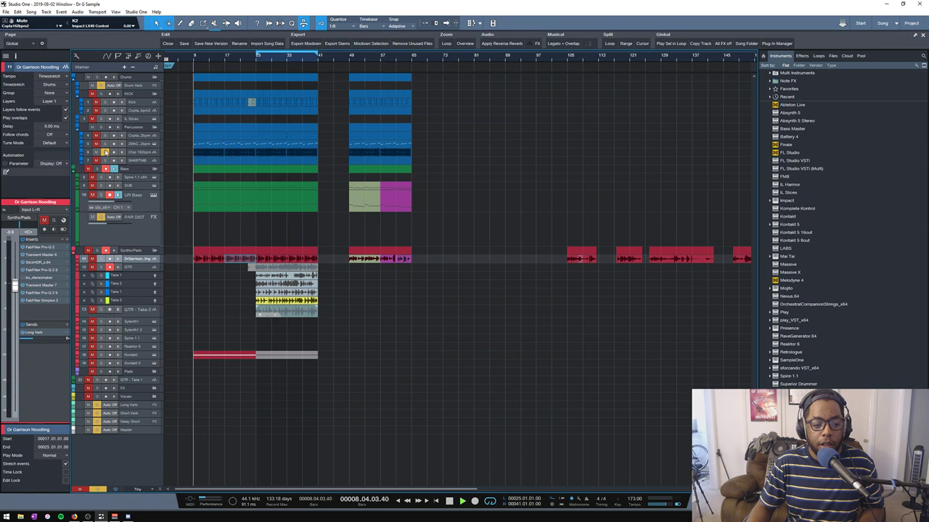
{"action": "left_click", "coordinate": [145, 153]}
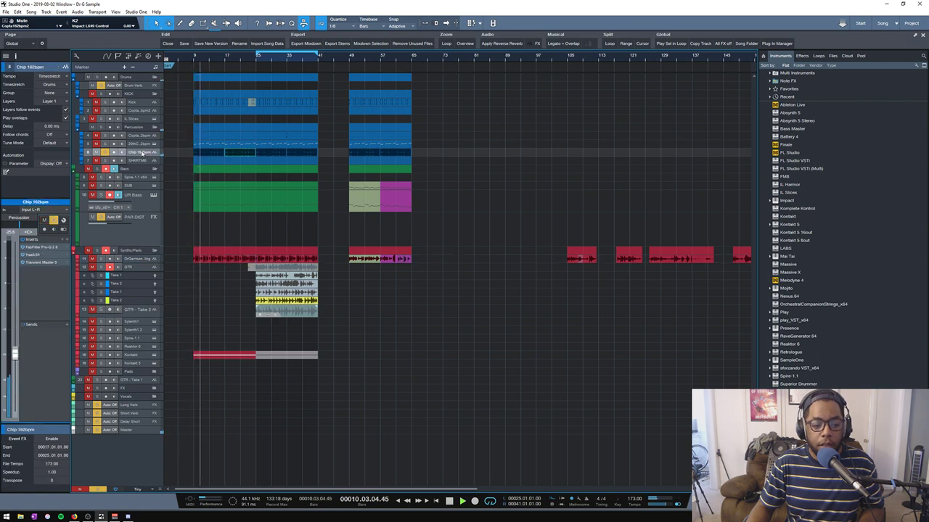
{"action": "left_click", "coordinate": [38, 255]}
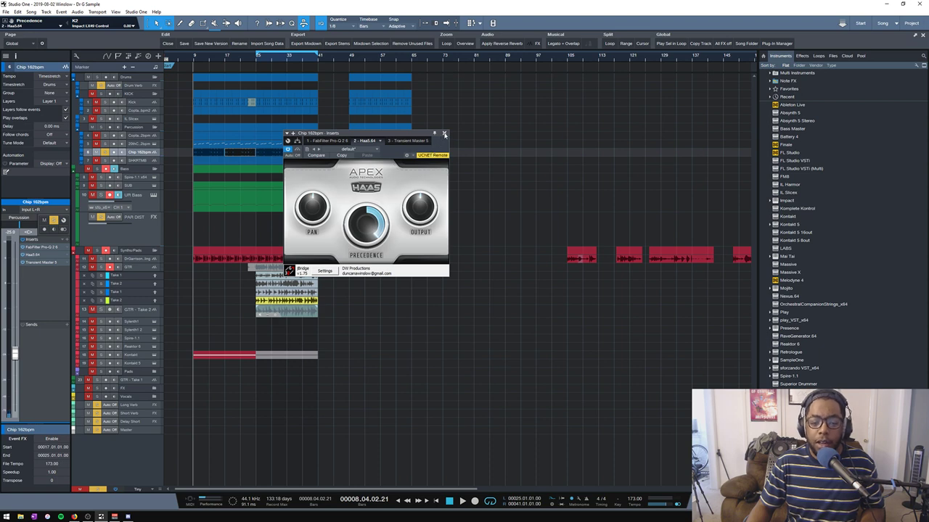
{"action": "left_click", "coordinate": [445, 135]}
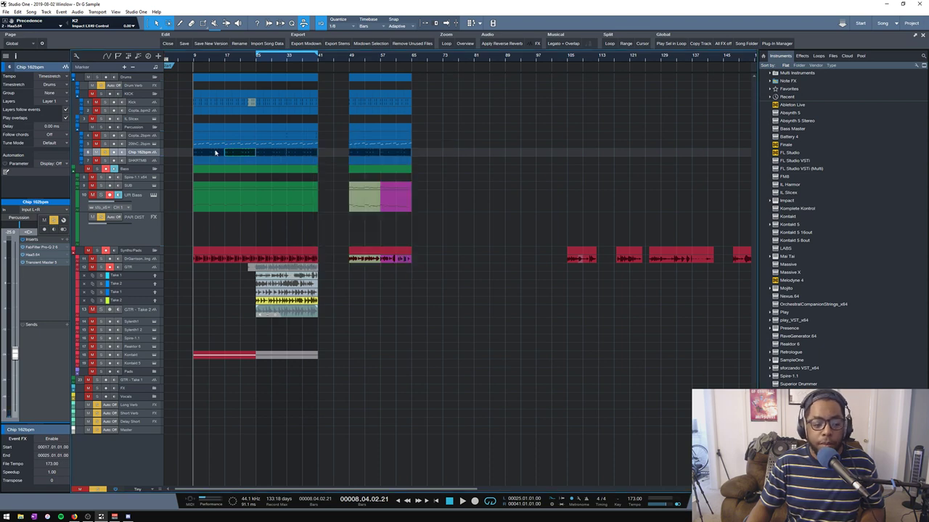
- View the Transient Master insert on the Chip 162bpm track during playback and close its window
{"action": "double_click", "coordinate": [29, 263]}
{"action": "key", "text": "space"}
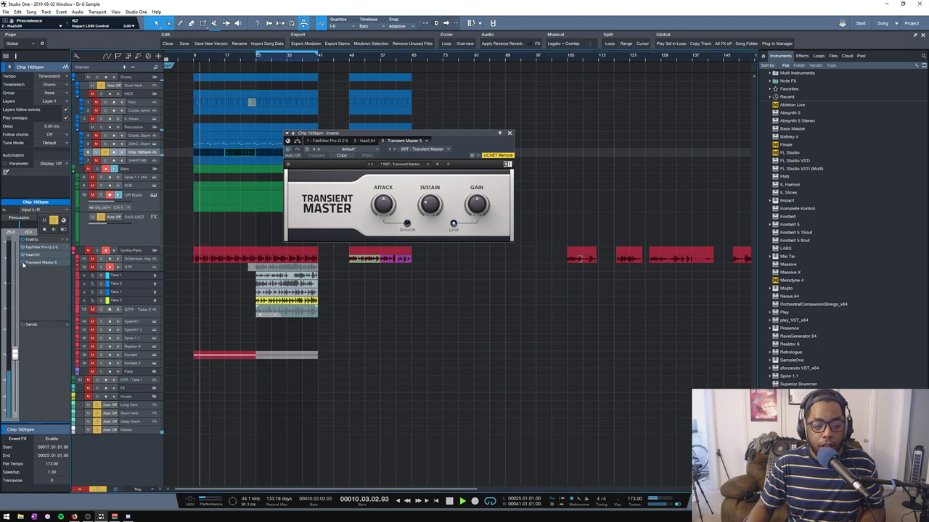
{"action": "left_click", "coordinate": [509, 134]}
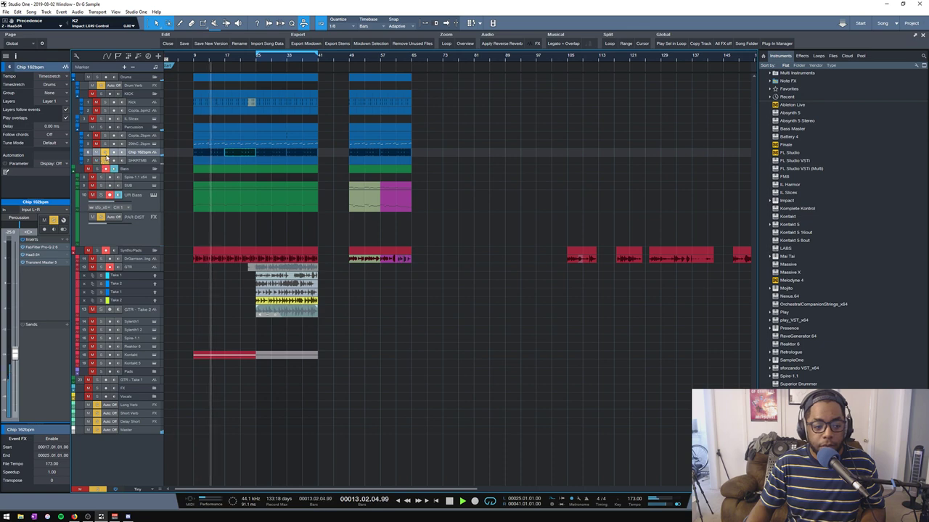
- Audition the soloed SHKRTMB track, and solo the whole Drums folder
{"action": "left_click", "coordinate": [116, 161]}
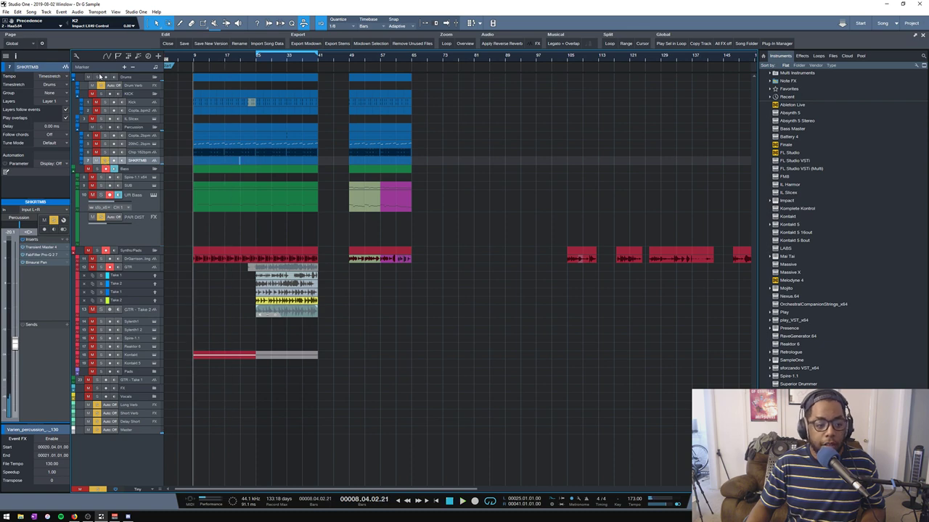
{"action": "left_click", "coordinate": [98, 76]}
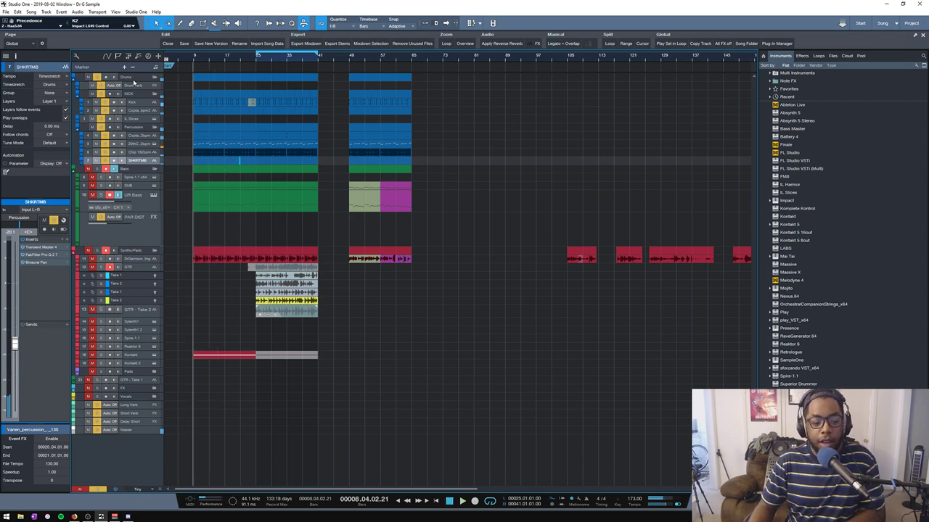
{"action": "key", "text": "w"}
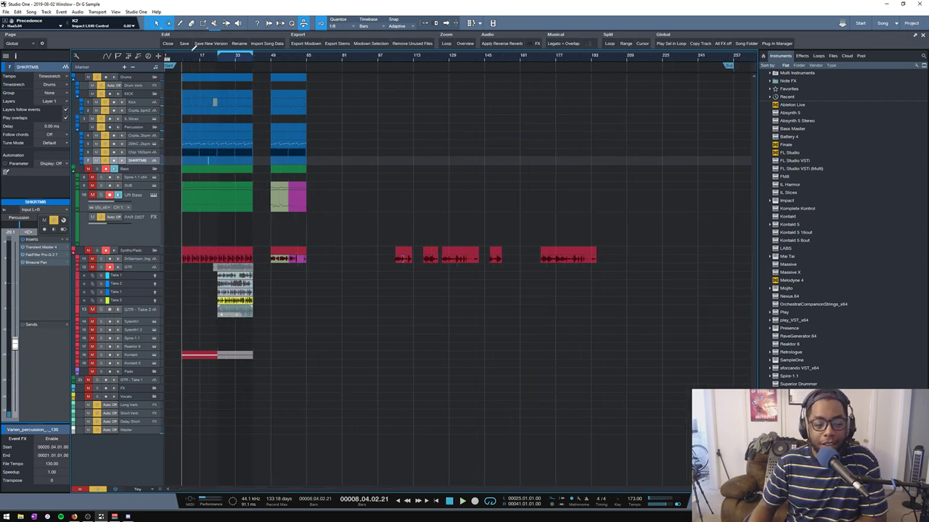
{"action": "key", "text": "e"}
{"action": "key", "text": "e"}
{"action": "key", "text": "e"}
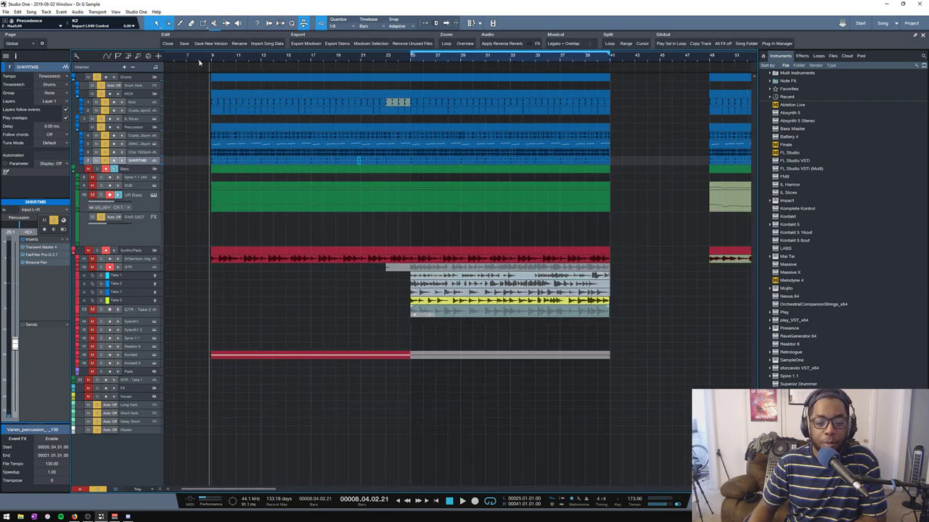
- Move the playback position to bar 9 and clear the Drums folder's solo
{"action": "left_click", "coordinate": [212, 61]}
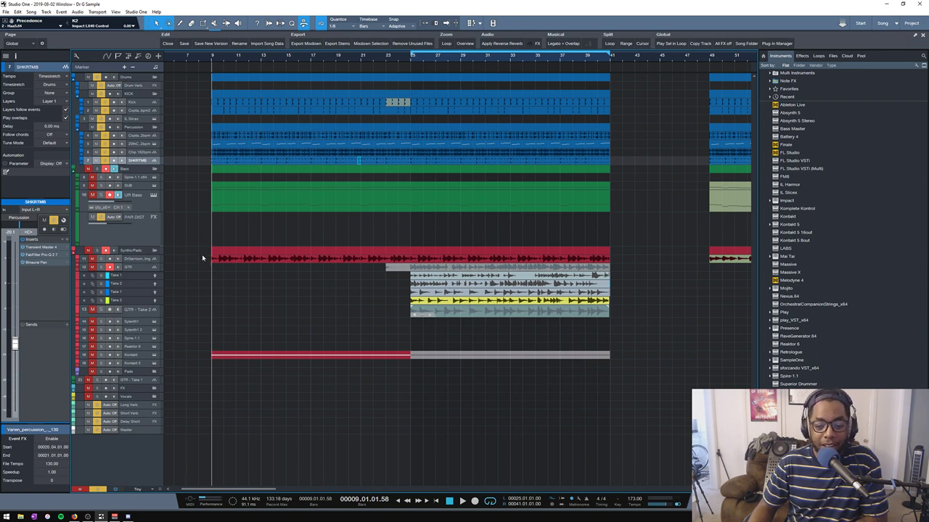
{"action": "scroll", "coordinate": [211, 62], "scroll_direction": "down", "scroll_amount": 4}
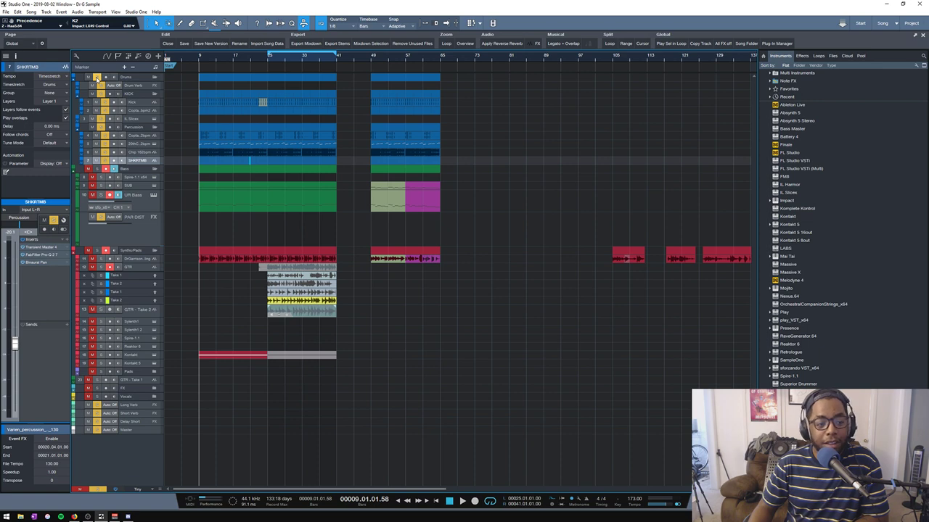
{"action": "left_click", "coordinate": [97, 77]}
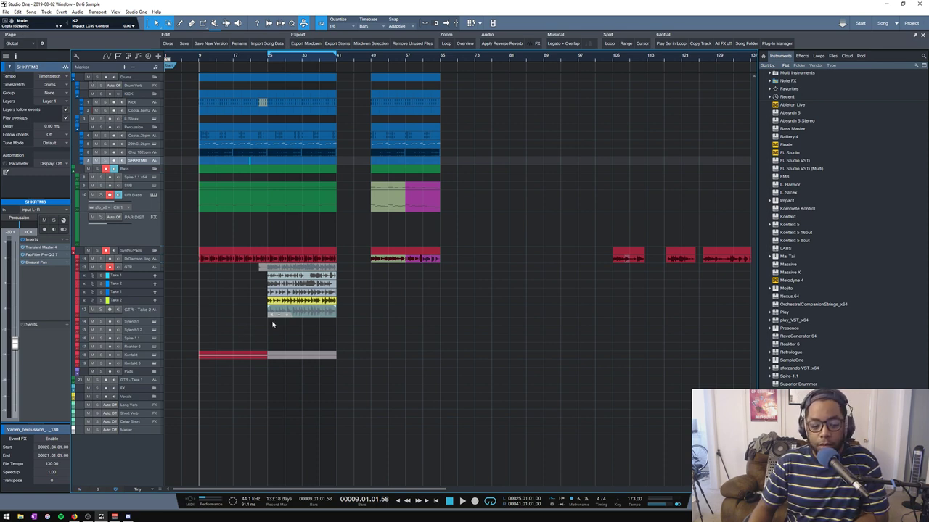
- Save the song and play the full arrangement from bar 9
{"action": "left_click", "coordinate": [183, 43]}
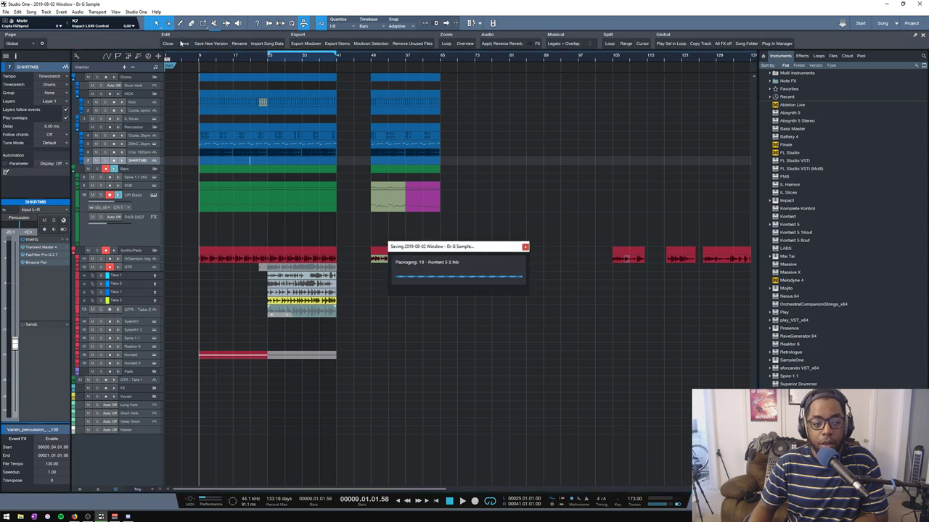
{"action": "key", "text": "space"}
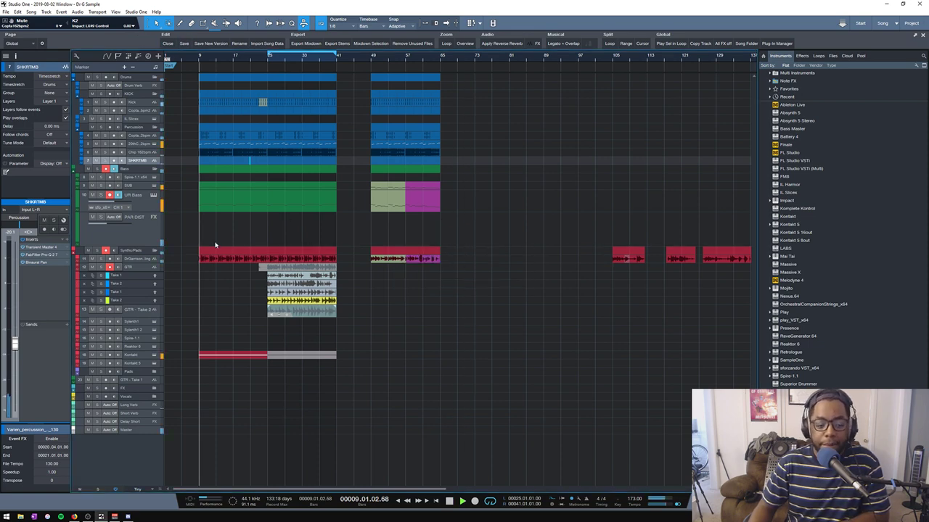
{"action": "key", "text": "space"}
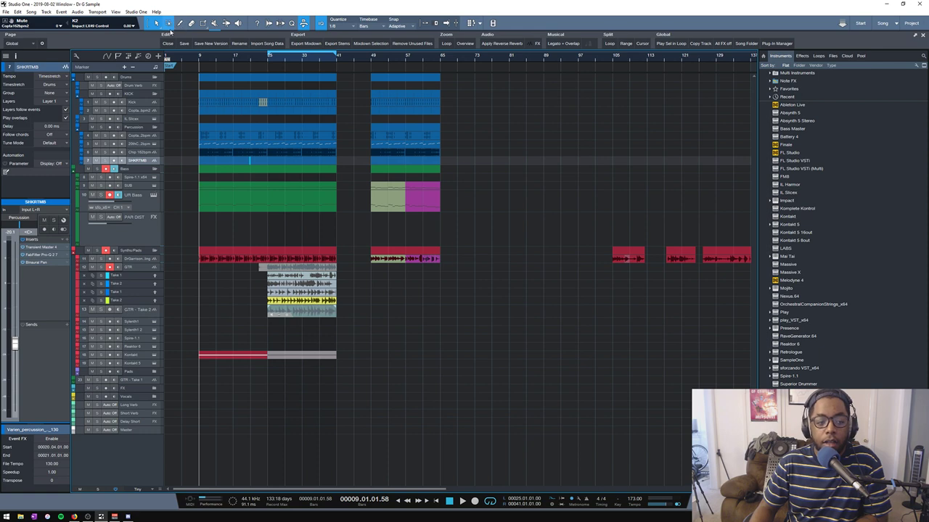
- Close the Dr G Sample song and open the DH Stabby IDEA song
{"action": "left_click", "coordinate": [167, 44]}
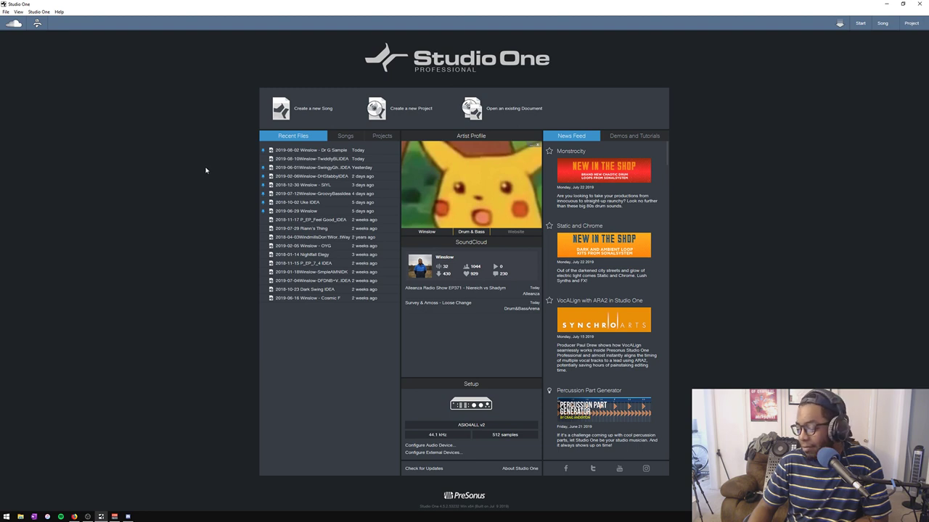
{"action": "left_click", "coordinate": [312, 178]}
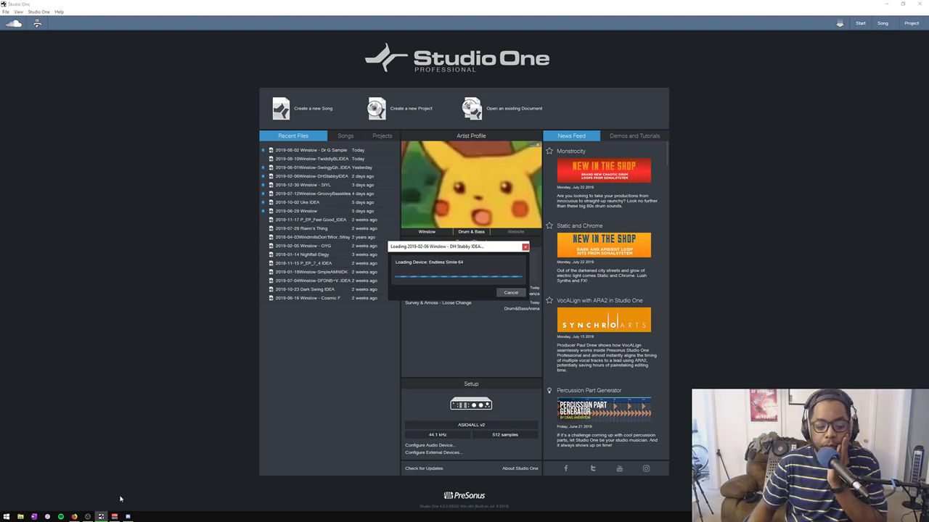
- Check the general-chat channel in Discord while the song loads, and return to Studio One
{"action": "left_click", "coordinate": [127, 517]}
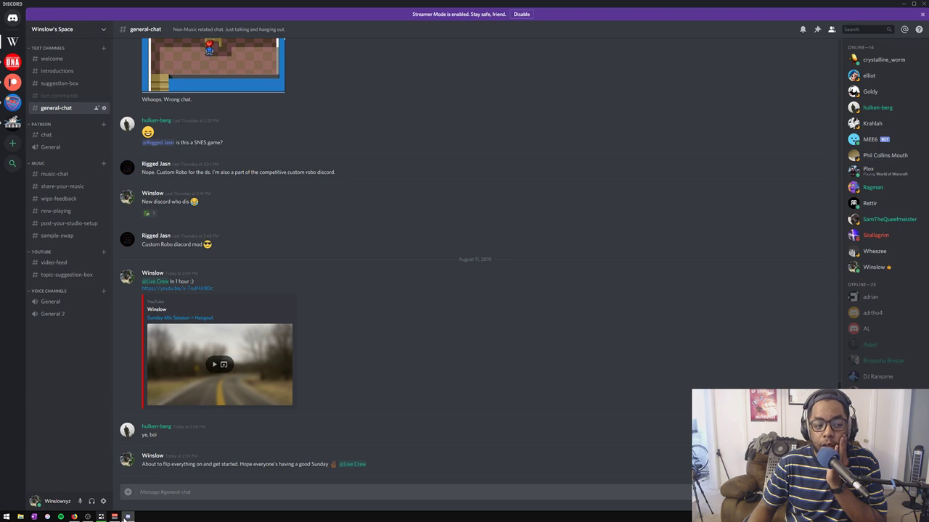
{"action": "left_click", "coordinate": [127, 517]}
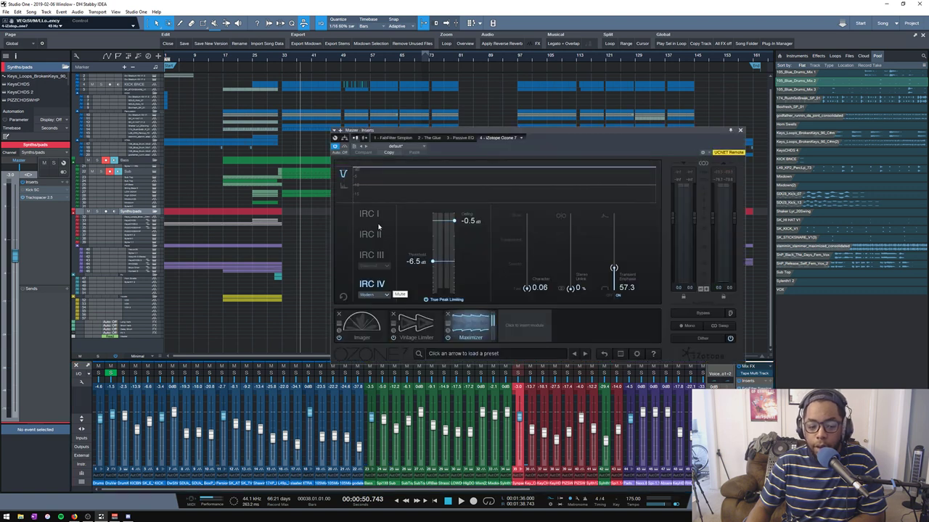
- Set the Ozone 7 Maximizer on the Master bus to IRC I mode and close its window
{"action": "left_click", "coordinate": [369, 214]}
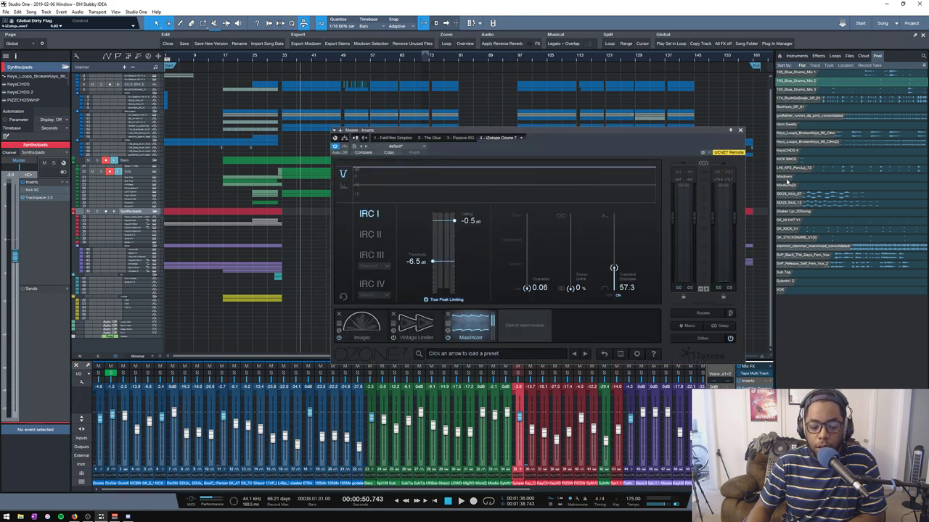
{"action": "left_click", "coordinate": [740, 130]}
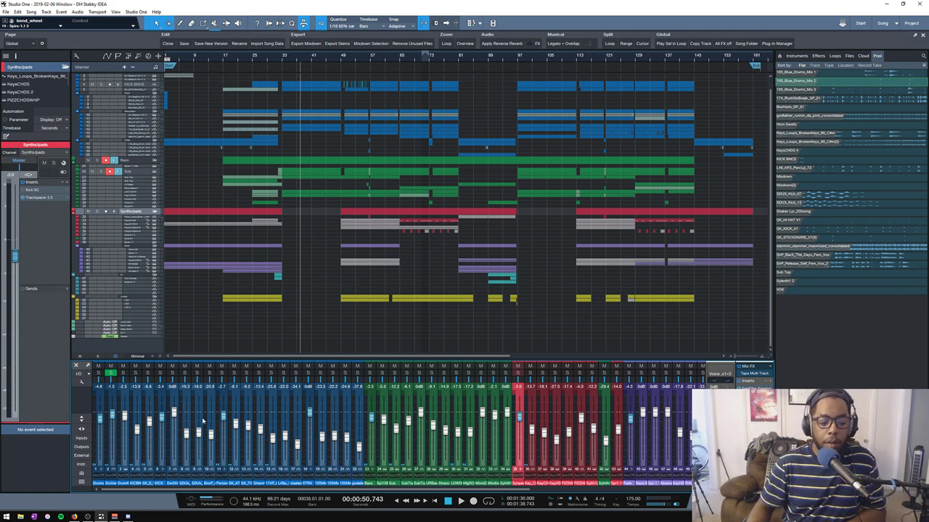
- Check OBS while the song plays, and return to Studio One
{"action": "left_click", "coordinate": [88, 517]}
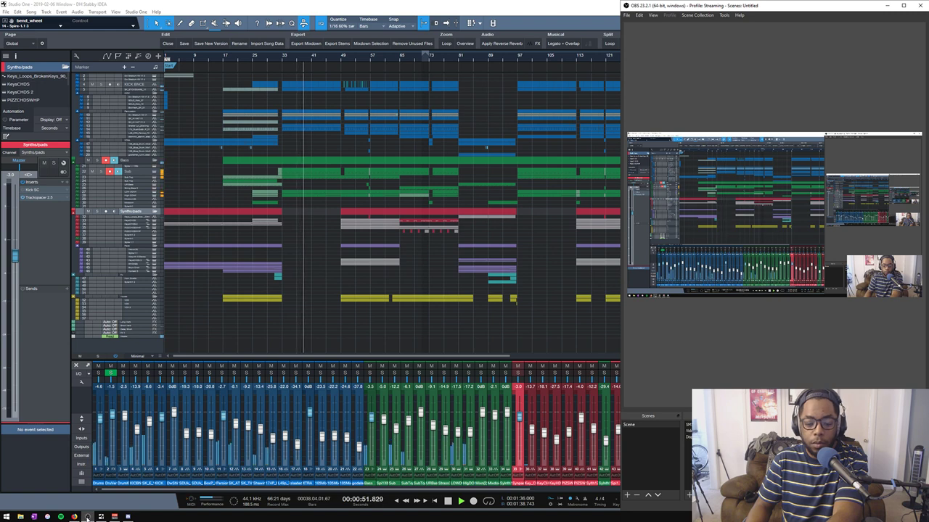
{"action": "left_click", "coordinate": [88, 517]}
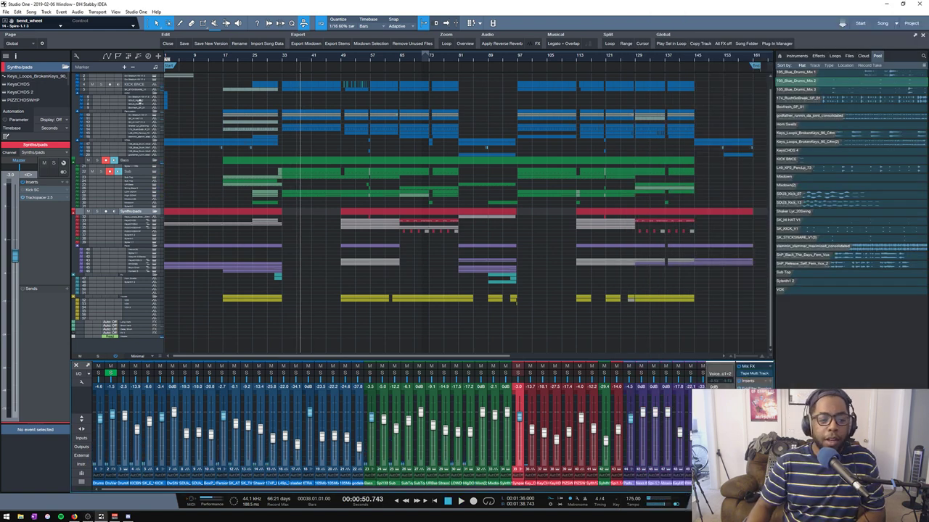
- View the KICK BNCE track's inserts and sends, and audition the Percussion folder in solo before clearing the solo
{"action": "scroll", "coordinate": [203, 118], "scroll_direction": "up", "scroll_amount": 1}
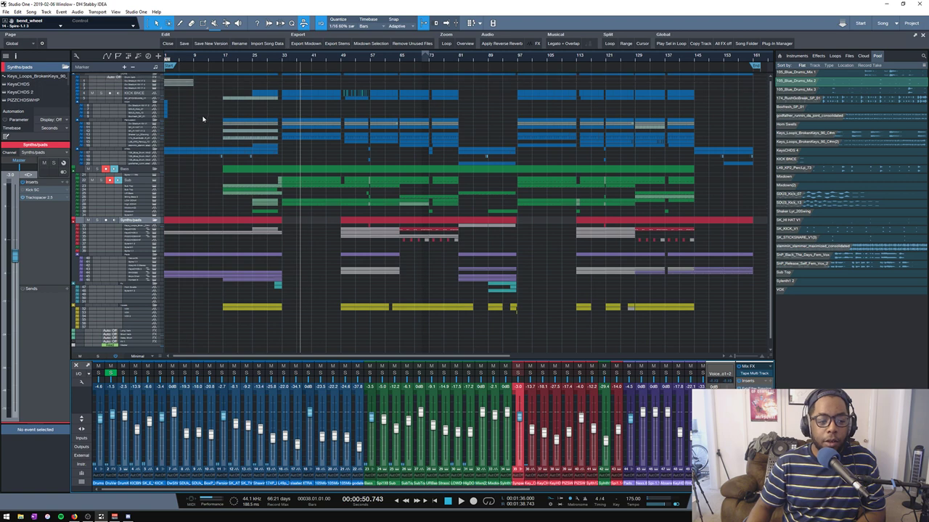
{"action": "left_click", "coordinate": [139, 95]}
{"action": "scroll", "coordinate": [208, 122], "scroll_direction": "down", "scroll_amount": 1}
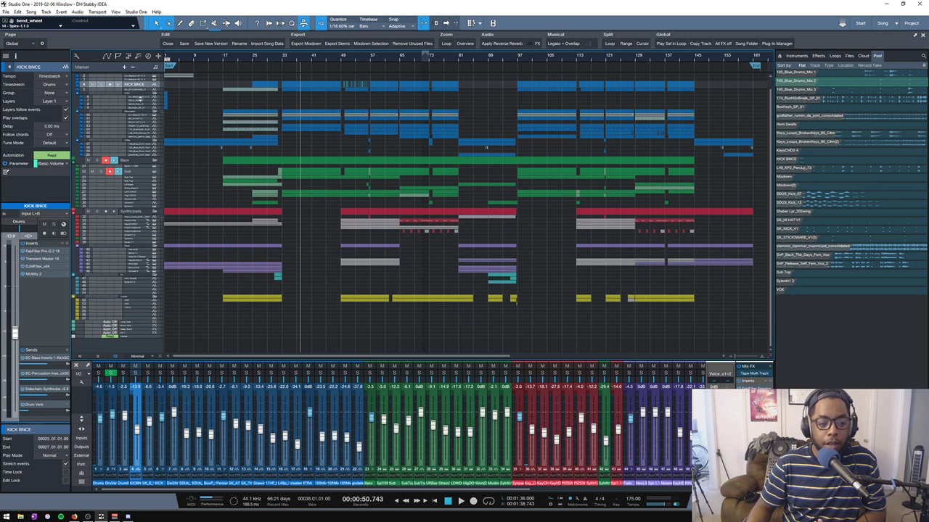
{"action": "left_click", "coordinate": [143, 112]}
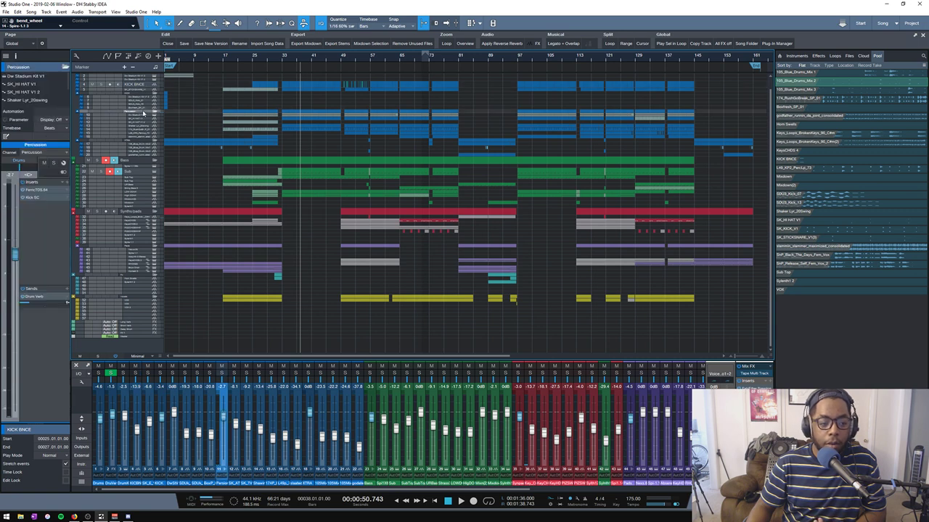
{"action": "left_click", "coordinate": [104, 112]}
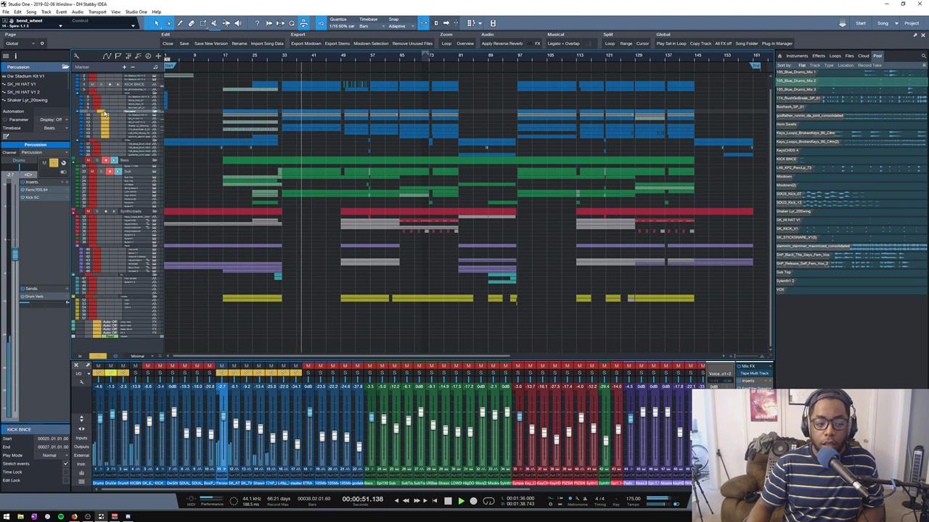
{"action": "left_click", "coordinate": [104, 113]}
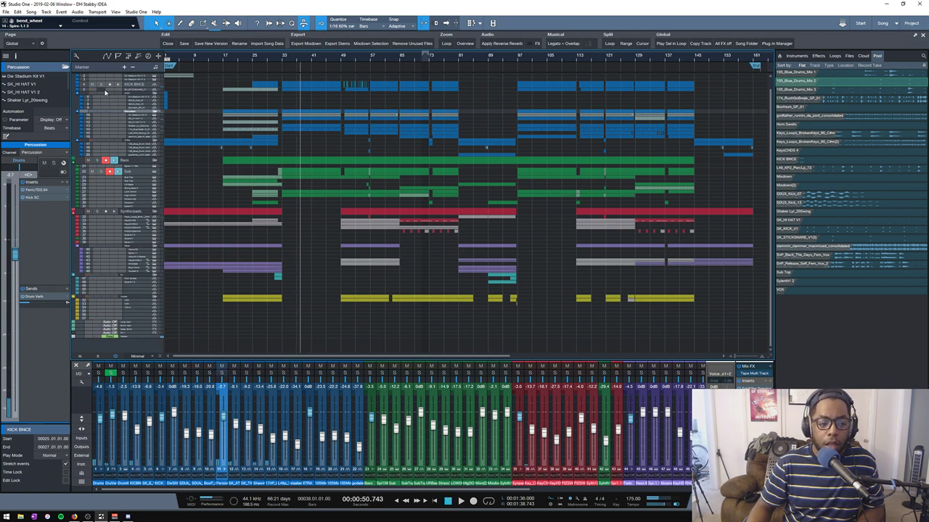
- Audition SK_STICKSNARE_V1 in solo while setting its Drum Verb send level to about -32.7 dB
{"action": "left_click", "coordinate": [108, 88]}
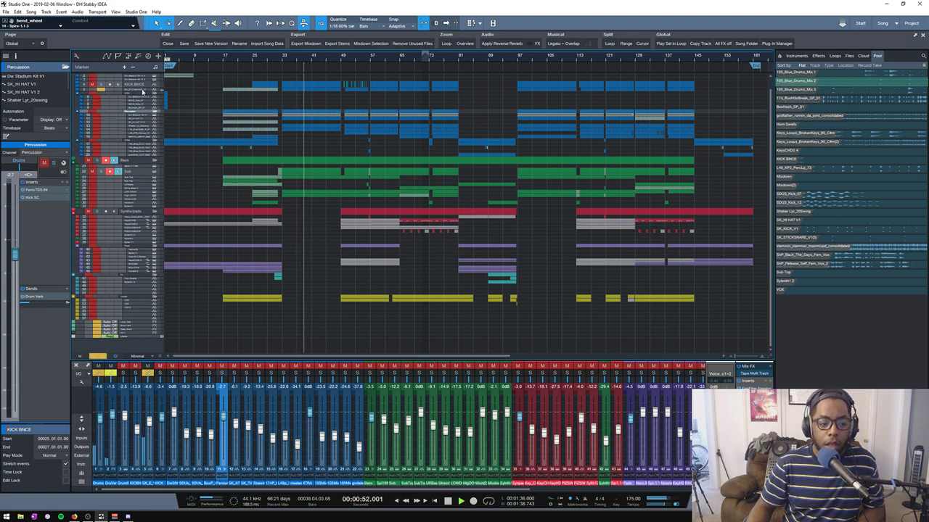
{"action": "left_click", "coordinate": [134, 93]}
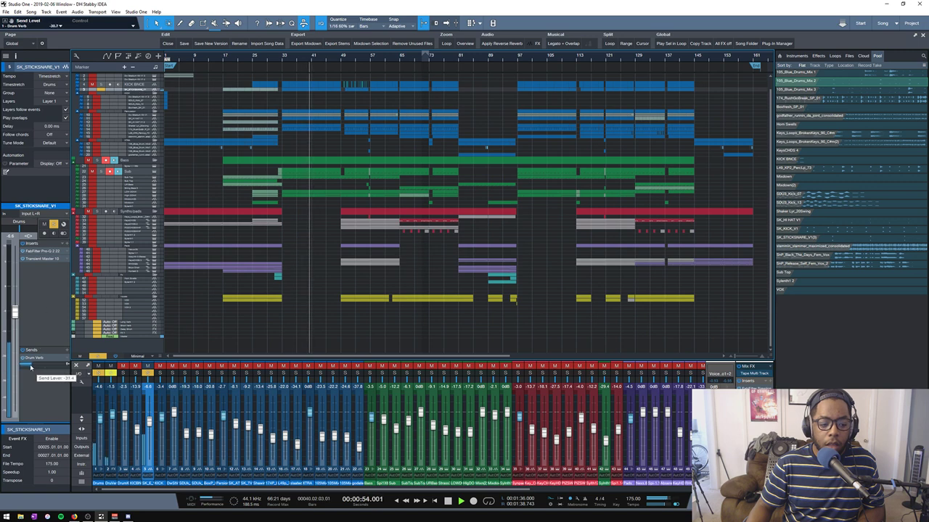
{"action": "left_click_drag", "start_coordinate": [29, 368], "coordinate": [32, 361]}
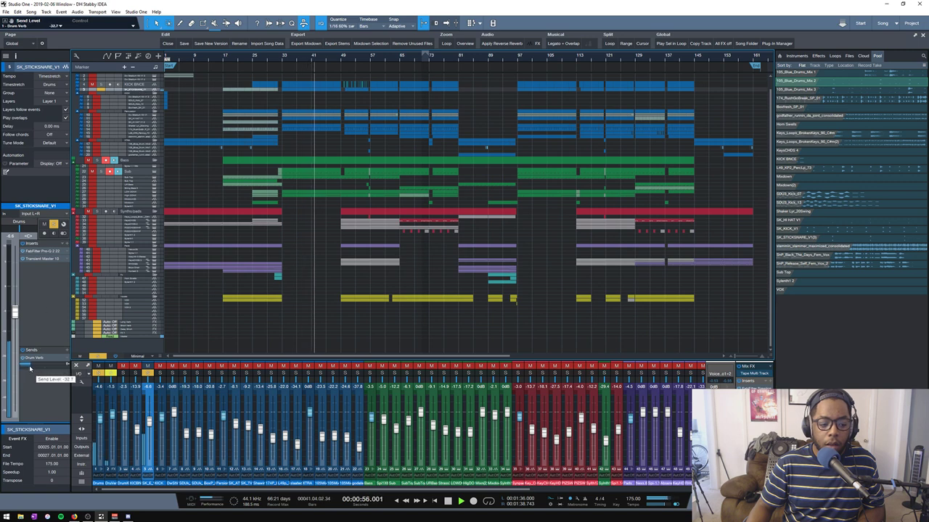
{"action": "key", "text": "space"}
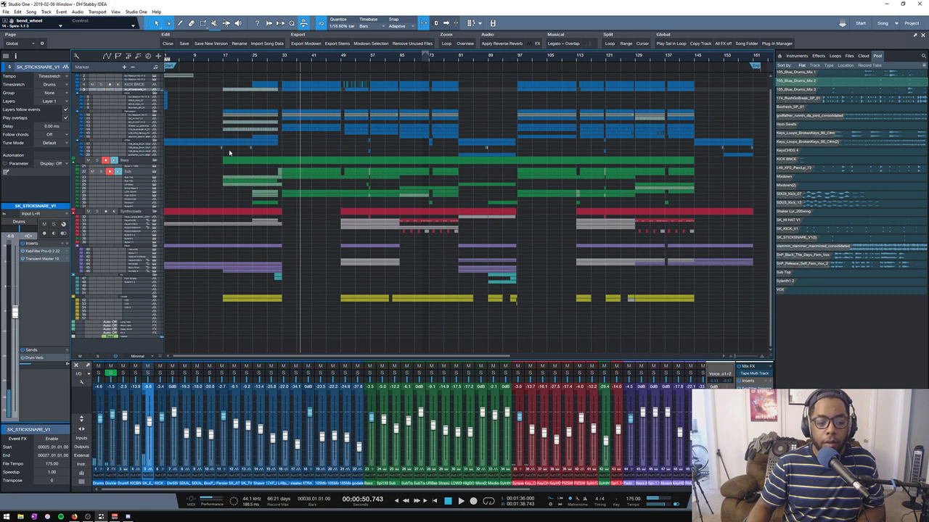
- Play the full DH Stabby IDEA arrangement from bar 17
{"action": "left_click", "coordinate": [224, 59]}
{"action": "key", "text": "space"}
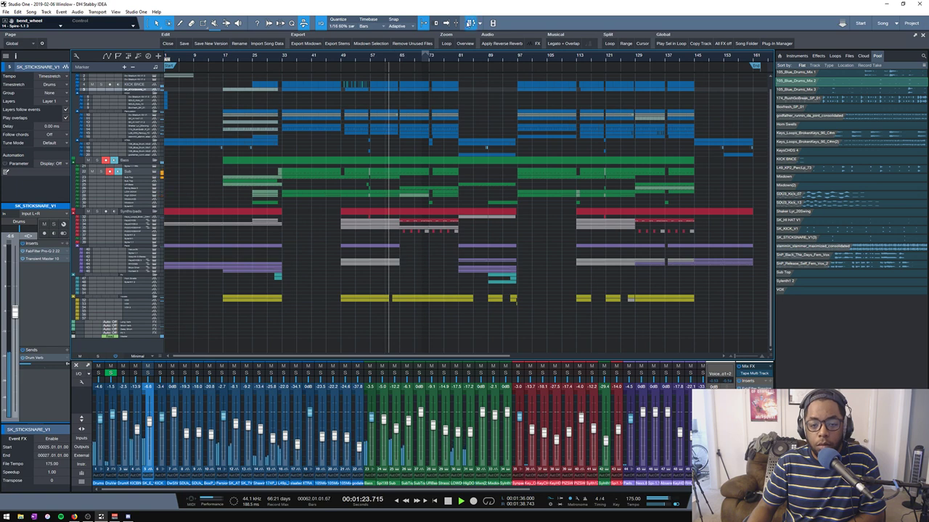
- Show the scratch pad beside the arrangement, hide it again, and stop playback
{"action": "left_click", "coordinate": [470, 22]}
{"action": "left_click", "coordinate": [507, 24]}
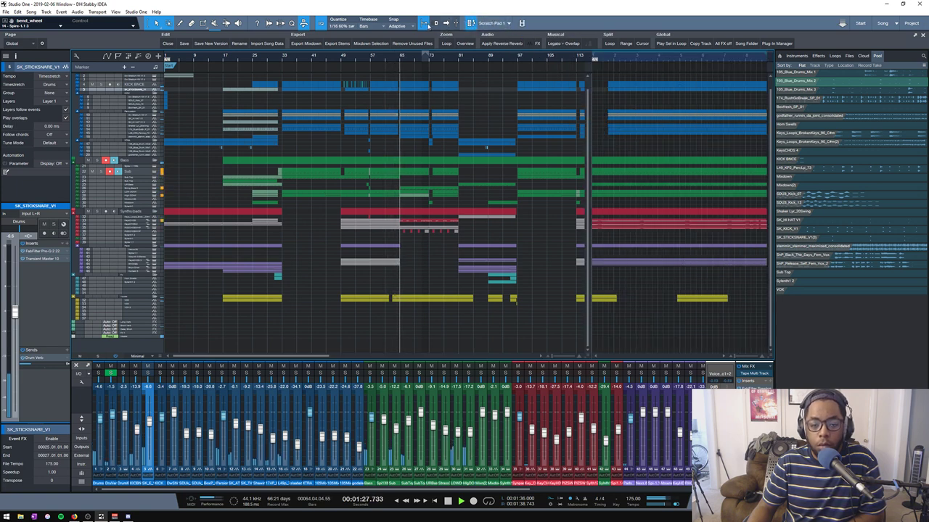
{"action": "left_click", "coordinate": [470, 23]}
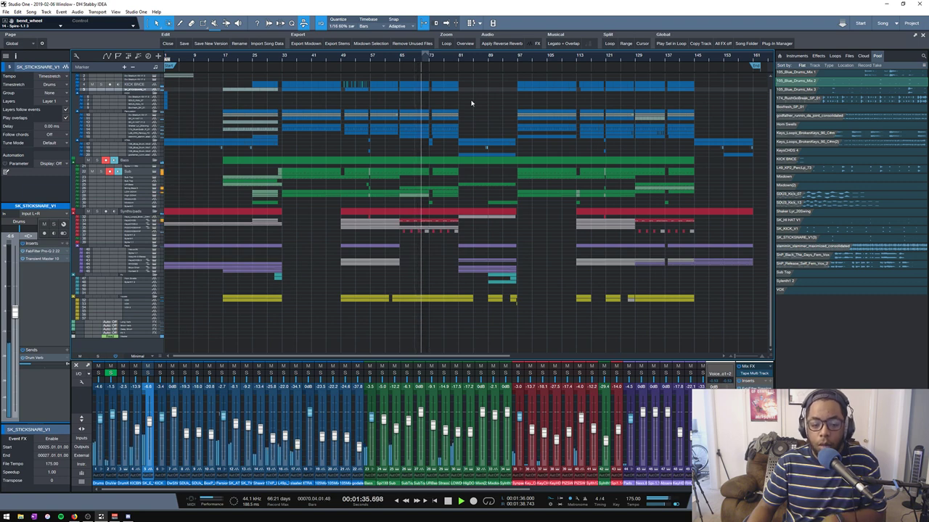
{"action": "key", "text": "space"}
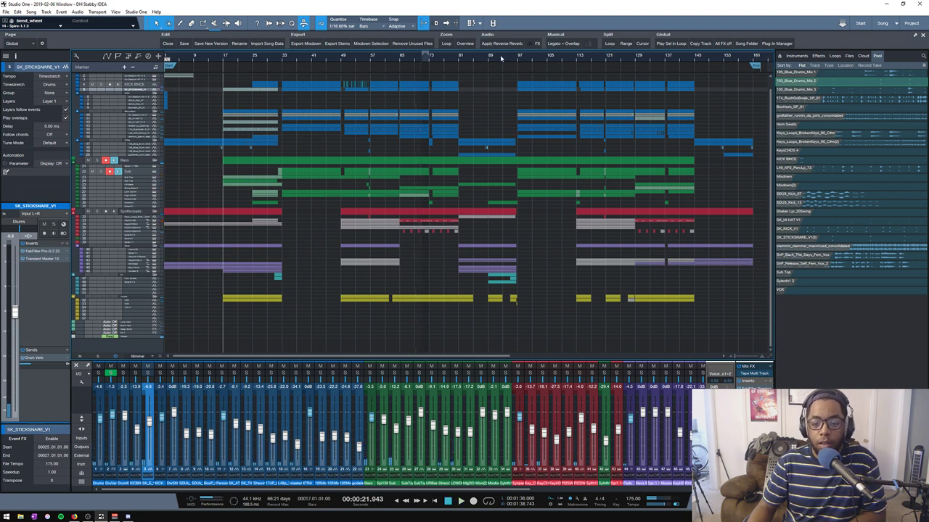
- Play the DH Stabby IDEA arrangement from bar 93 and stop playback
{"action": "left_click", "coordinate": [502, 60]}
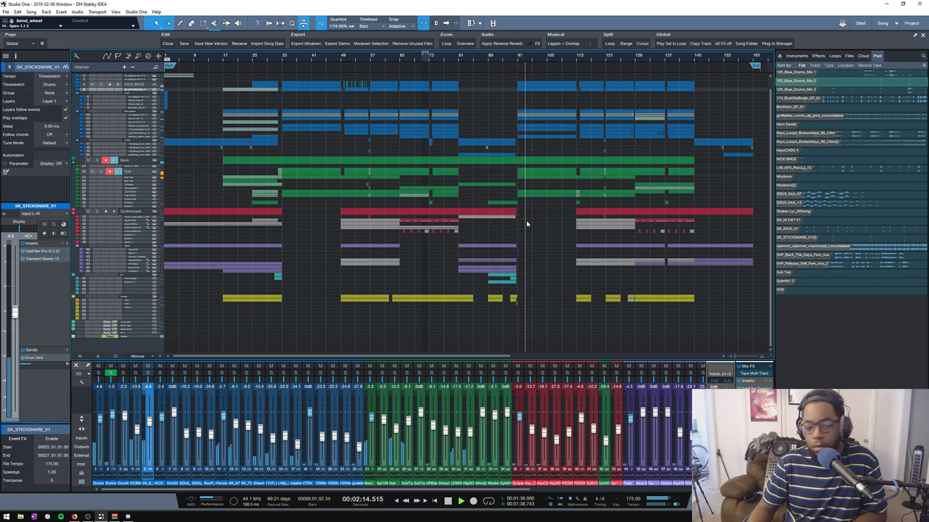
{"action": "scroll", "coordinate": [202, 103], "scroll_direction": "up", "scroll_amount": 1}
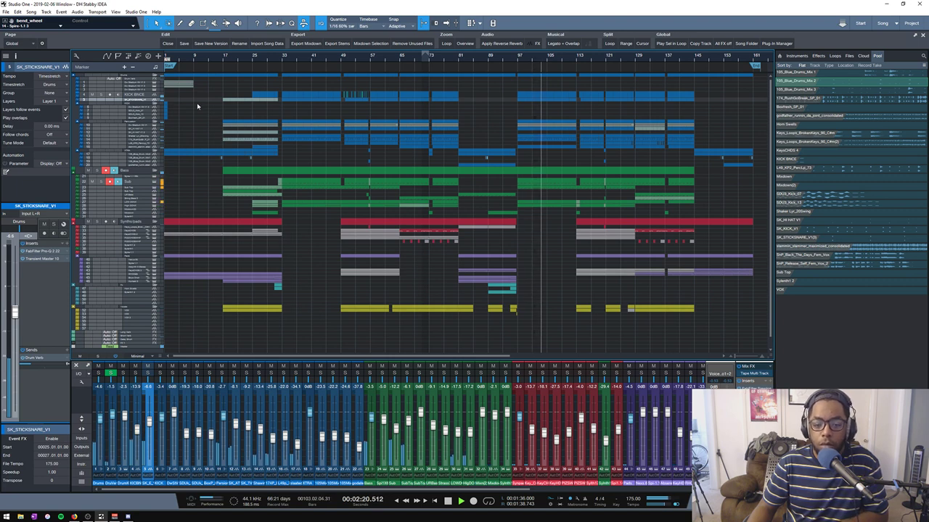
{"action": "key", "text": "space"}
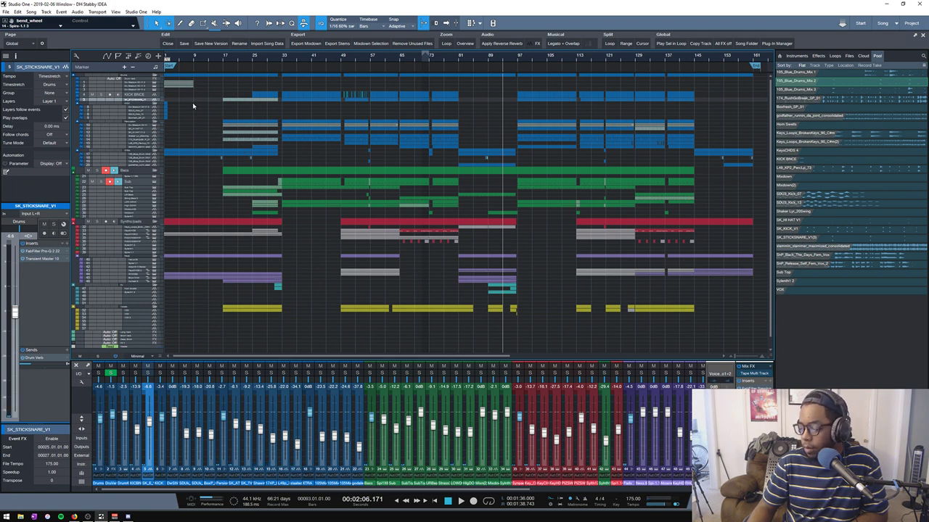
- Enlarge the KICK folder's tracks around their events at bar 1 and widen the track list to show full track names
{"action": "left_click", "coordinate": [136, 120]}
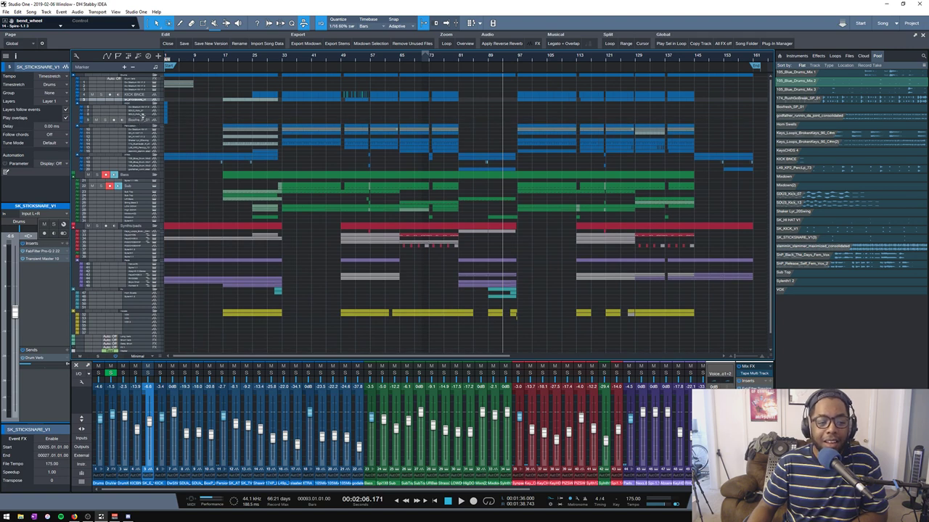
{"action": "left_click", "coordinate": [137, 114]}
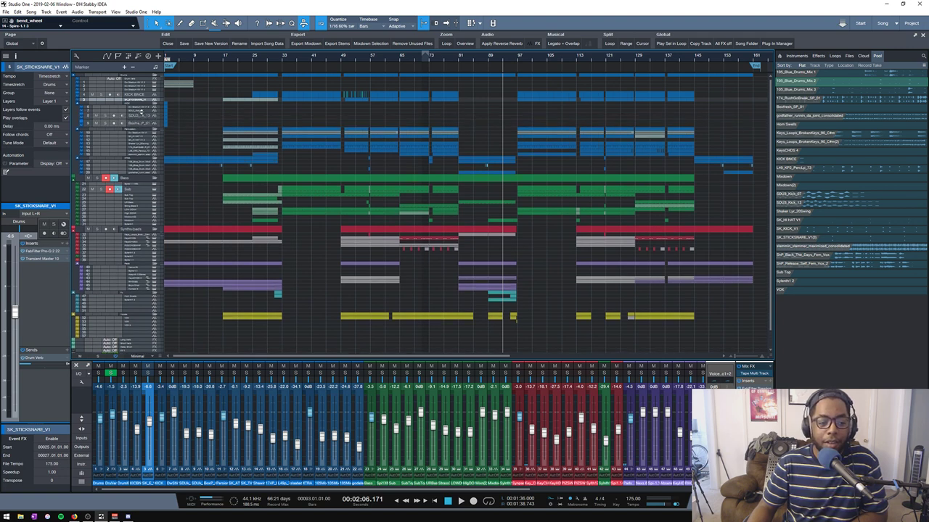
{"action": "left_click", "coordinate": [142, 111]}
{"action": "left_click_drag", "start_coordinate": [142, 108], "coordinate": [151, 112]}
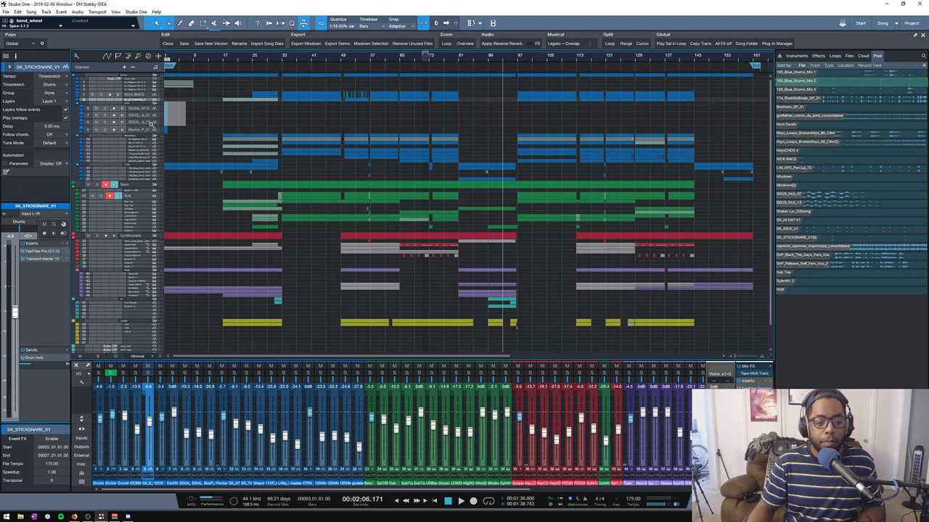
{"action": "key", "text": "z"}
{"action": "scroll", "coordinate": [317, 228], "scroll_direction": "down", "scroll_amount": 5}
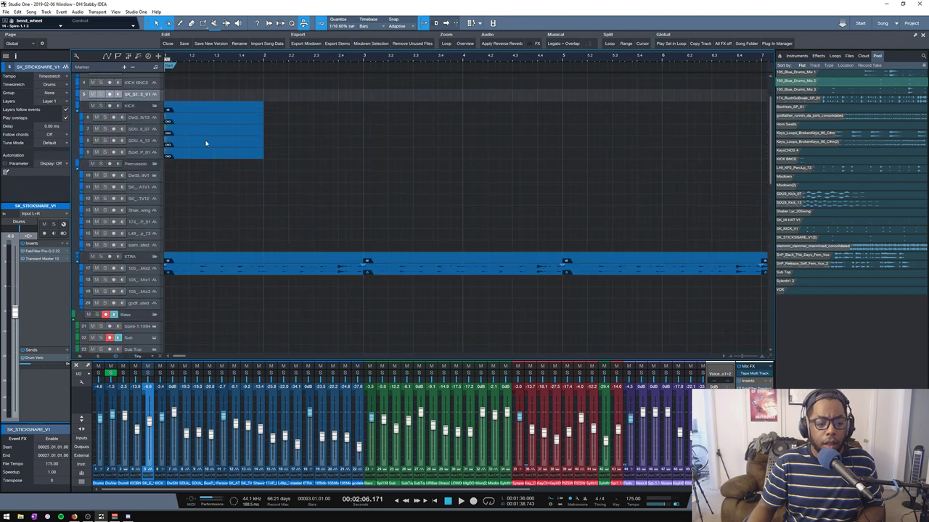
{"action": "left_click_drag", "start_coordinate": [163, 128], "coordinate": [208, 133]}
{"action": "scroll", "coordinate": [363, 151], "scroll_direction": "up", "scroll_amount": 3}
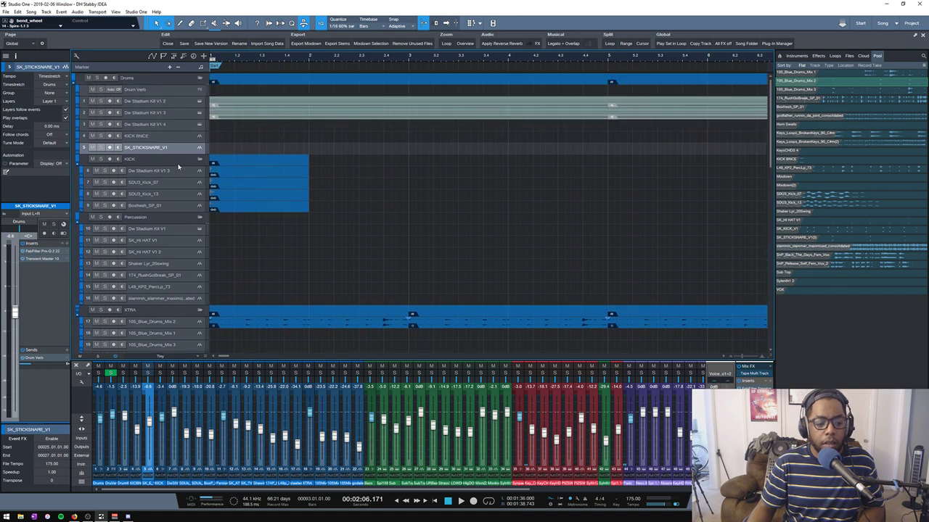
- Examine the Dw Stadium Kit V1 3 track and the Kontakt instrument used by Dw Stadium Kit V1, and close the instrument window
{"action": "left_click", "coordinate": [177, 172]}
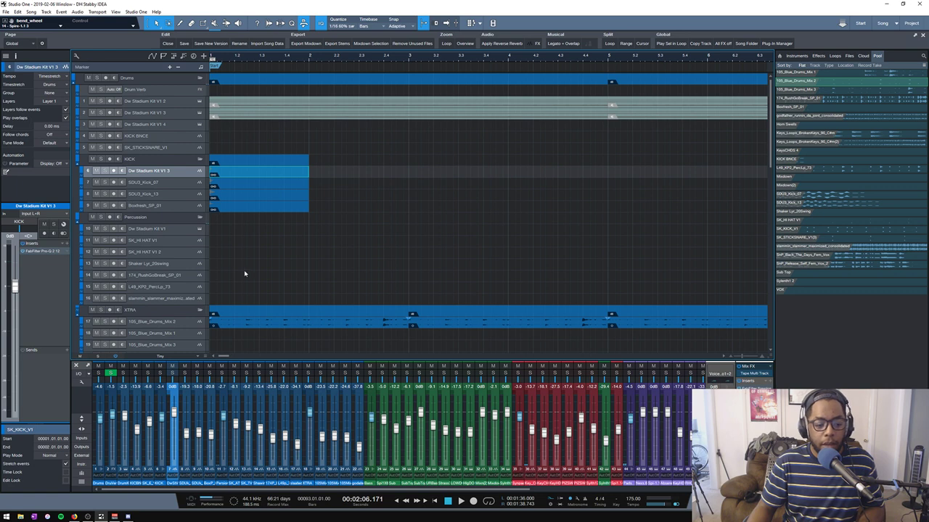
{"action": "scroll", "coordinate": [243, 270], "scroll_direction": "down", "scroll_amount": 3}
{"action": "scroll", "coordinate": [240, 269], "scroll_direction": "up", "scroll_amount": 3}
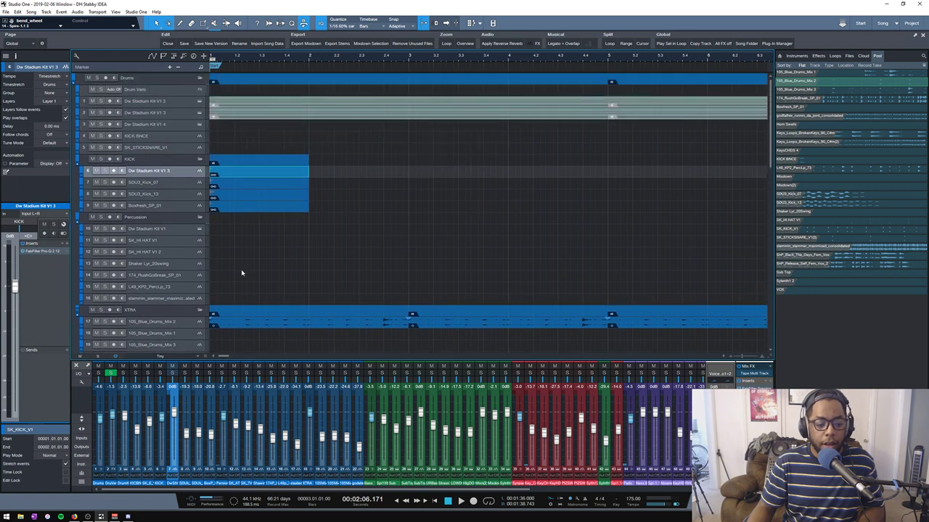
{"action": "left_click", "coordinate": [199, 228]}
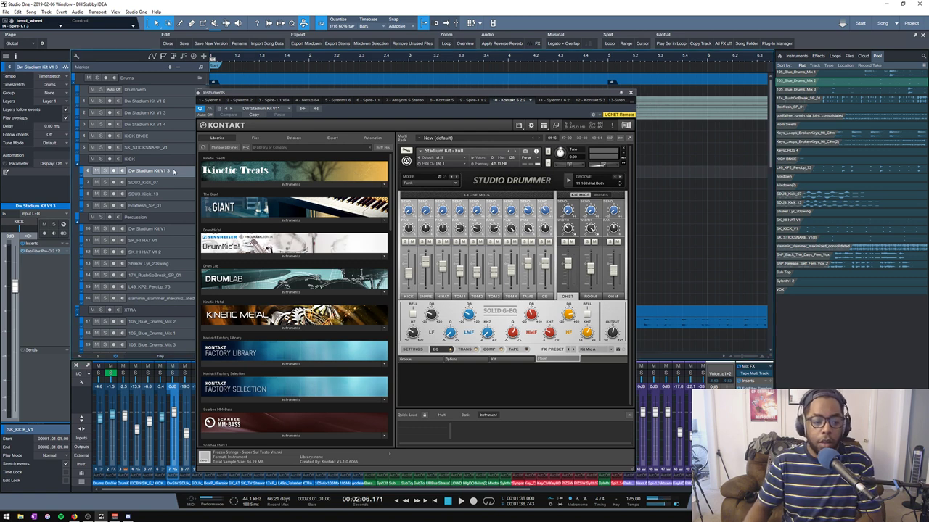
{"action": "left_click", "coordinate": [119, 170]}
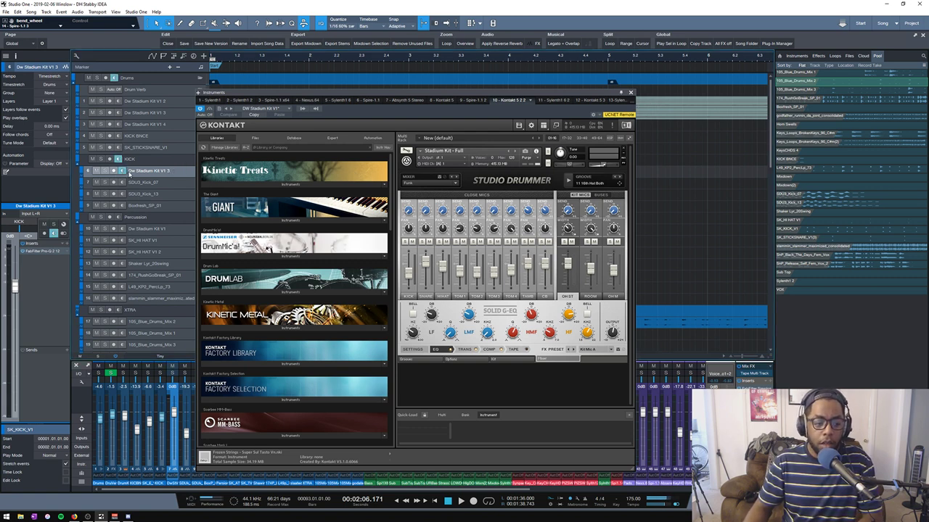
{"action": "left_click_drag", "start_coordinate": [270, 97], "coordinate": [357, 101]}
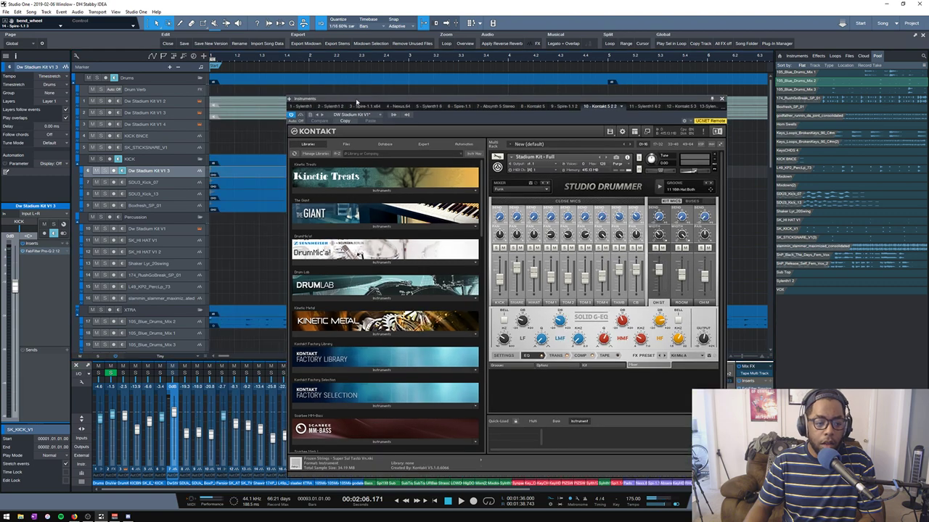
{"action": "left_click", "coordinate": [120, 172]}
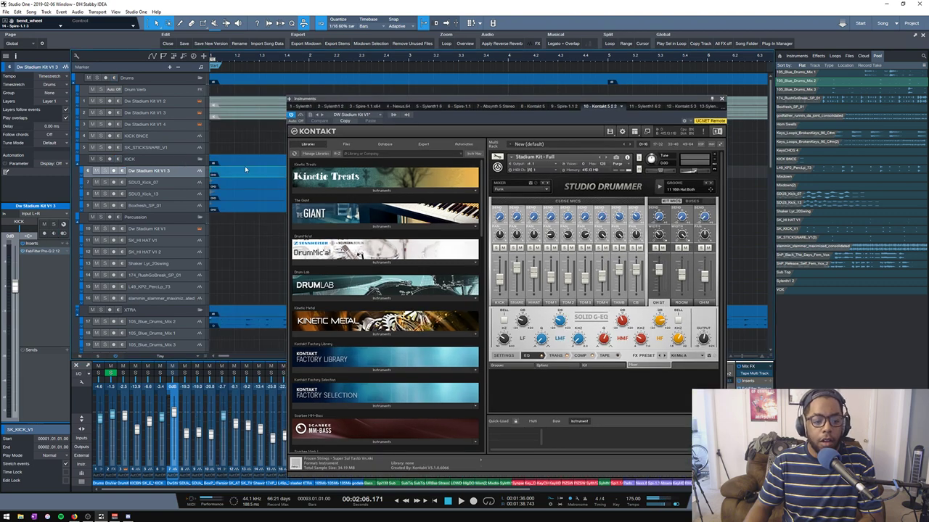
{"action": "left_click", "coordinate": [183, 229]}
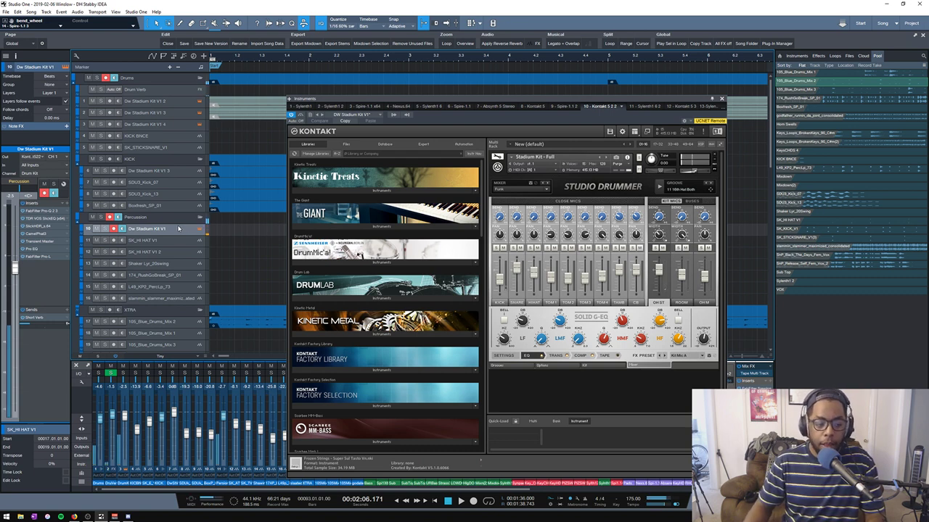
{"action": "left_click", "coordinate": [721, 98]}
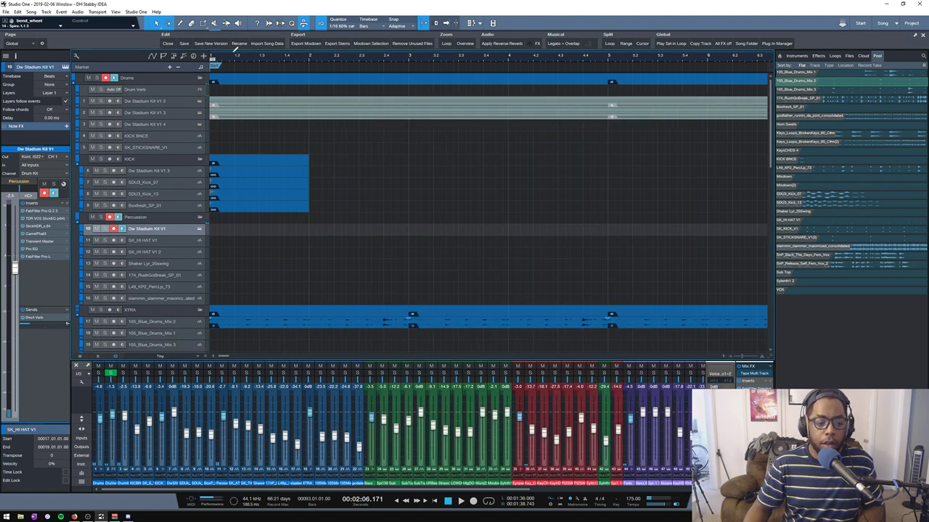
- Solo the KICK folder and dissolve the four kick parts at bar 1 into their individual audio events
{"action": "left_click", "coordinate": [101, 158]}
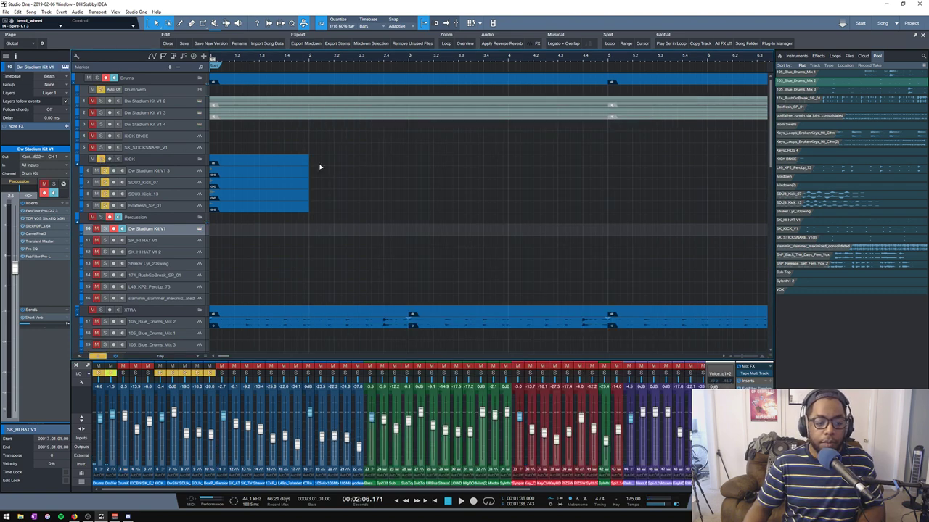
{"action": "left_click", "coordinate": [288, 197]}
{"action": "left_click_drag", "start_coordinate": [326, 178], "coordinate": [263, 207]}
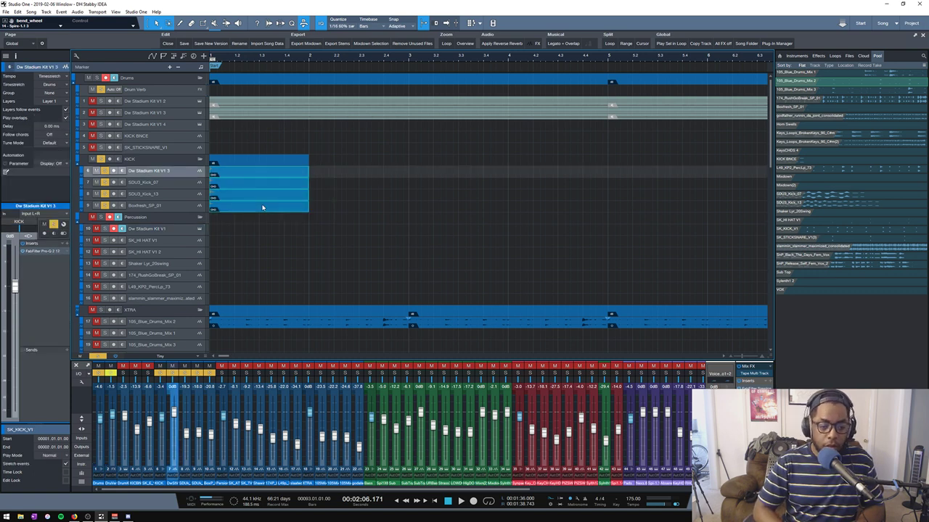
{"action": "key", "text": "ctrl+b"}
{"action": "left_click", "coordinate": [256, 207]}
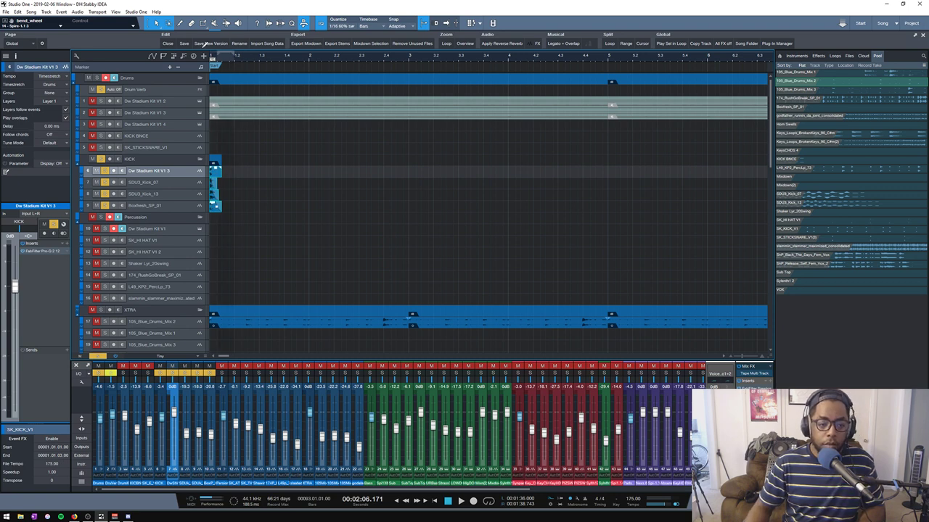
- Audition Boxfresh_SP_01 and Dw Stadium Kit V1 3 in solo from bar 1, and check the source clip of the Dw Stadium Kit event
{"action": "left_click", "coordinate": [214, 56]}
{"action": "left_click_drag", "start_coordinate": [215, 55], "coordinate": [406, 86]}
{"action": "left_click", "coordinate": [105, 170]}
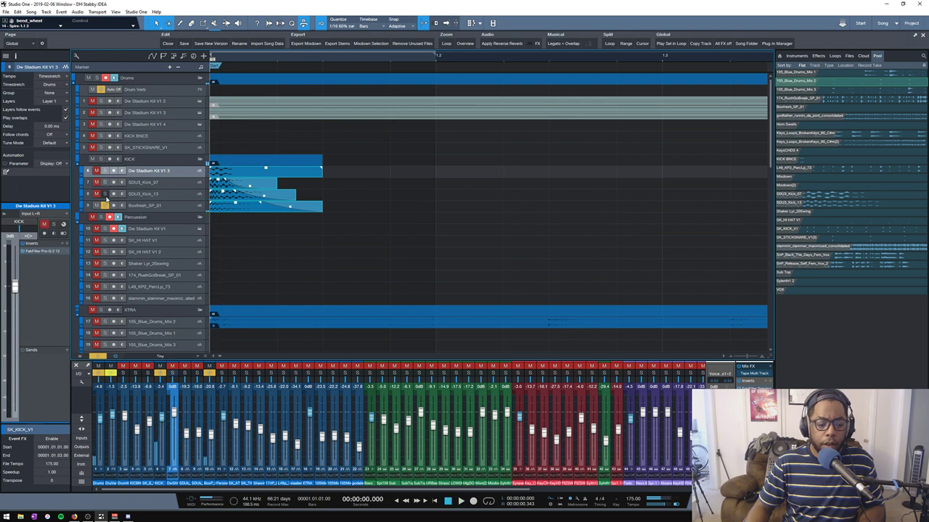
{"action": "left_click", "coordinate": [105, 171]}
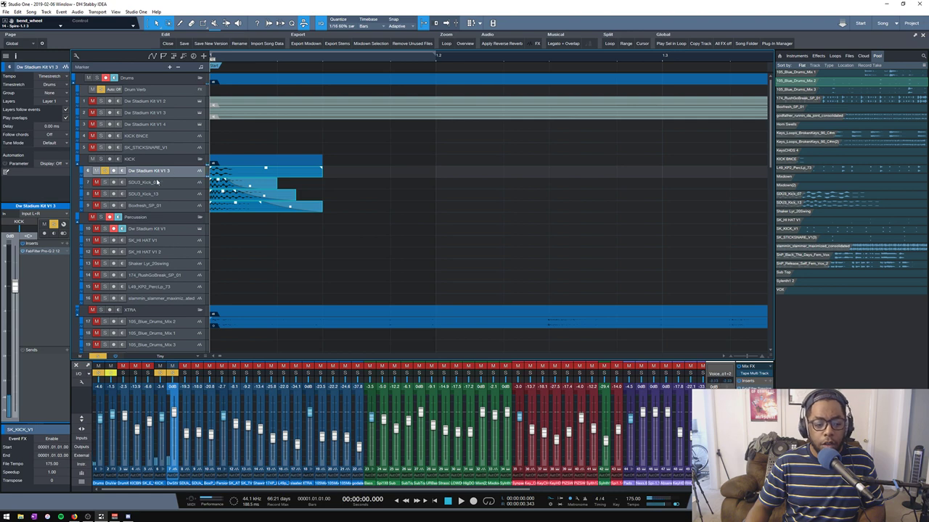
{"action": "right_click", "coordinate": [234, 175]}
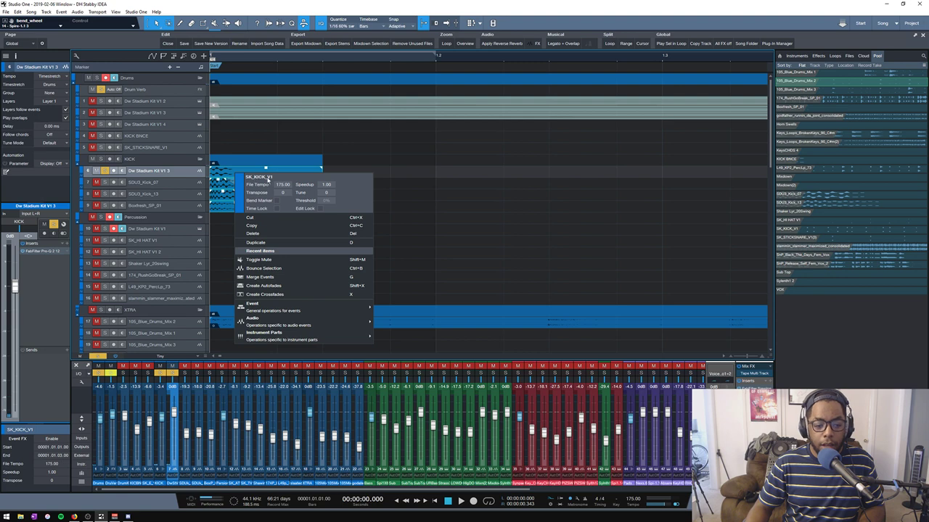
{"action": "left_click", "coordinate": [344, 168]}
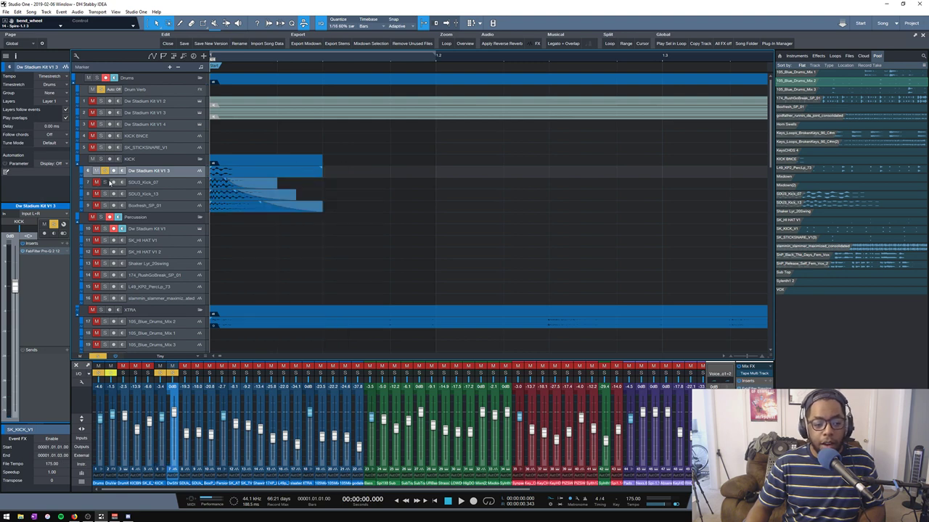
- Audition SDU3_Kick_07 in solo, locate its clip in the pool, and select the SDU3_Kick_13 clip there
{"action": "left_click", "coordinate": [104, 182]}
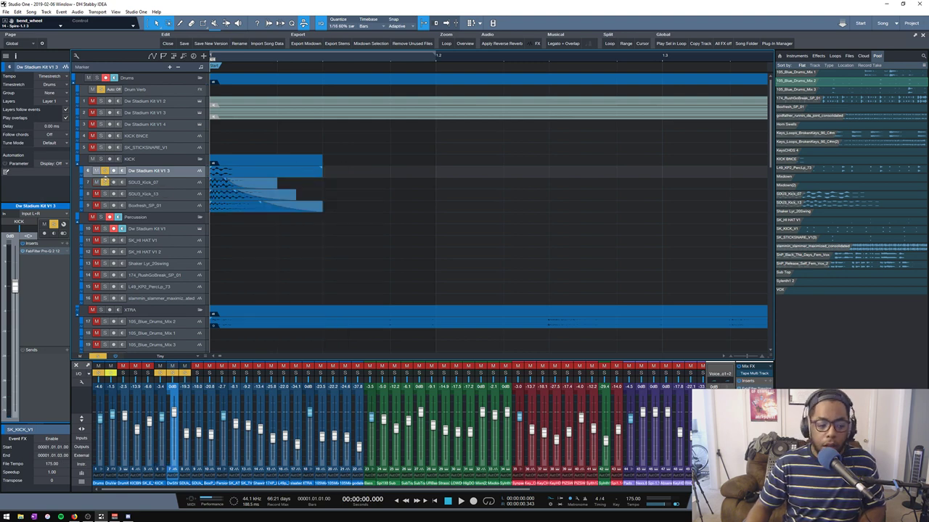
{"action": "left_click", "coordinate": [105, 172]}
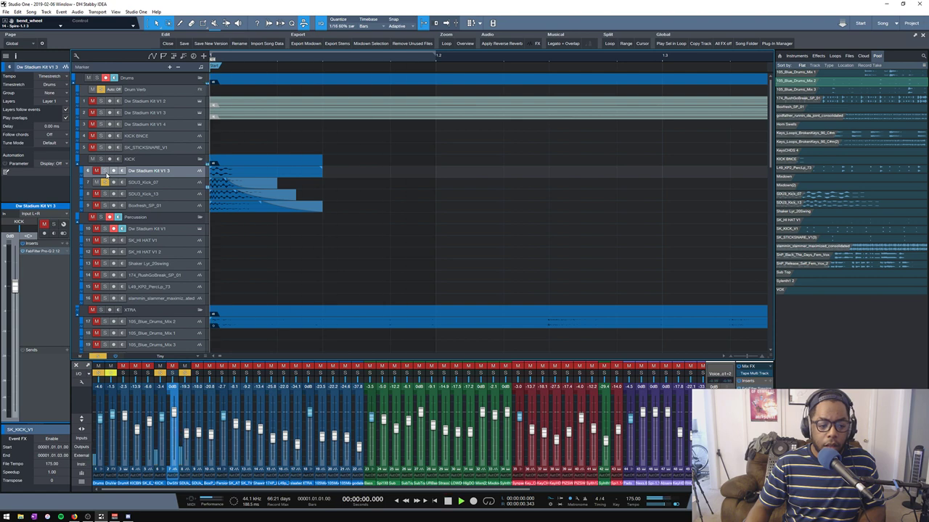
{"action": "right_click", "coordinate": [220, 187]}
{"action": "mouse_move", "coordinate": [321, 319]}
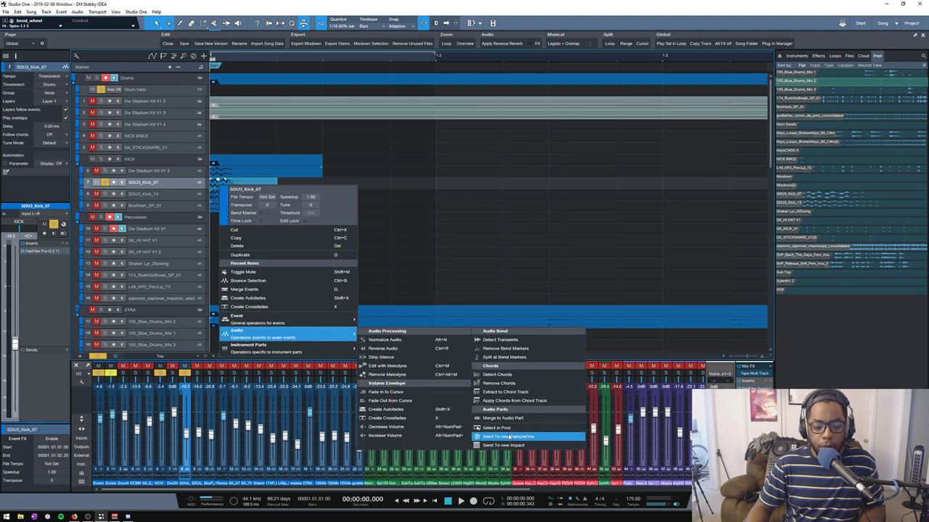
{"action": "left_click", "coordinate": [510, 438]}
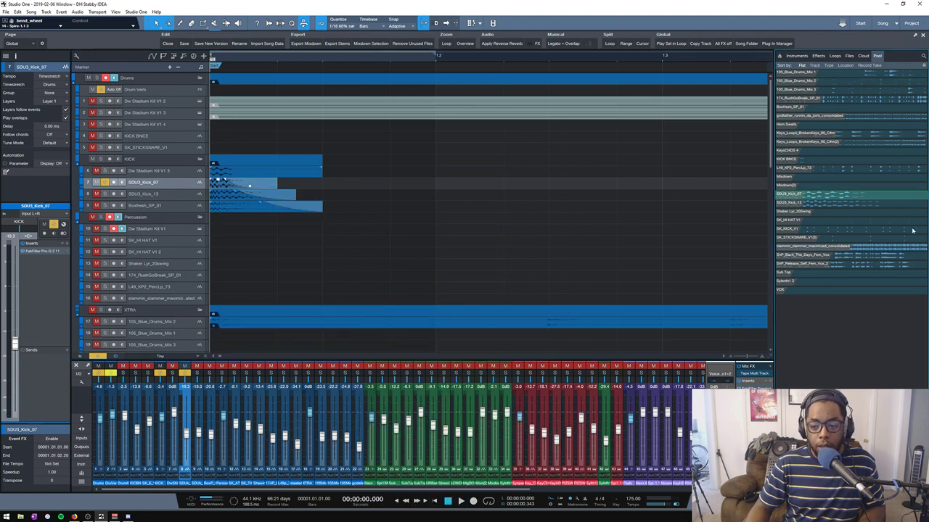
{"action": "left_click", "coordinate": [825, 204]}
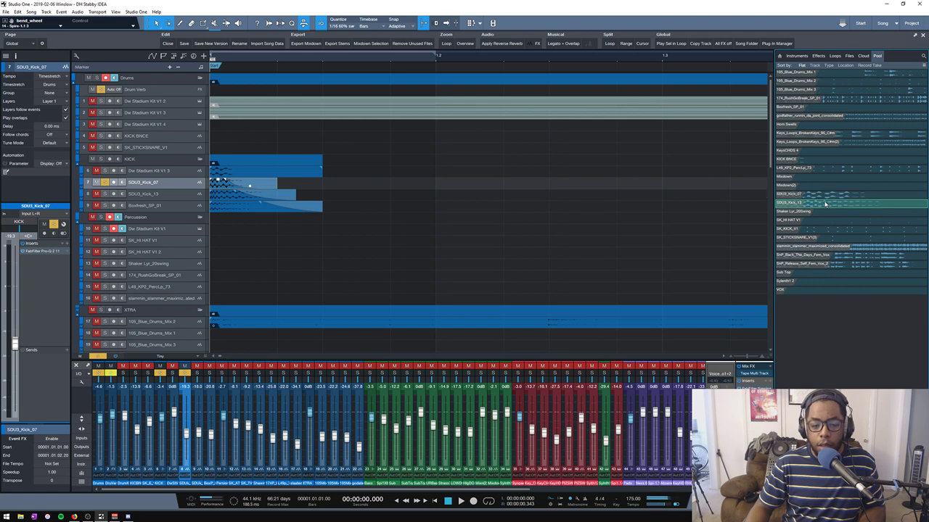
- Audition combined kick layers by soloing Dw Stadium Kit V1 3 with SDU3_Kick_07 and SDU3_Kick_13, and SDU3_Kick_07 with Boxfresh_SP_01
{"action": "left_click", "coordinate": [104, 170]}
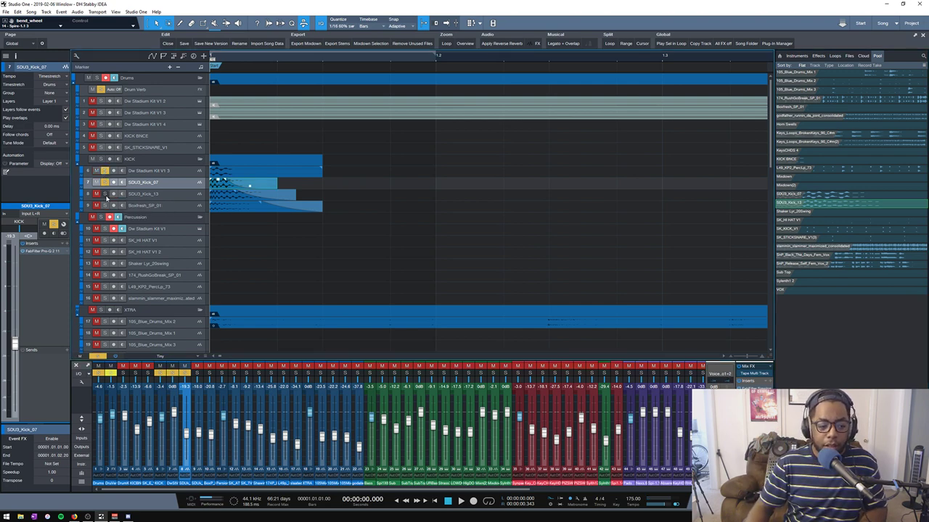
{"action": "left_click", "coordinate": [106, 195]}
{"action": "left_click", "coordinate": [104, 172]}
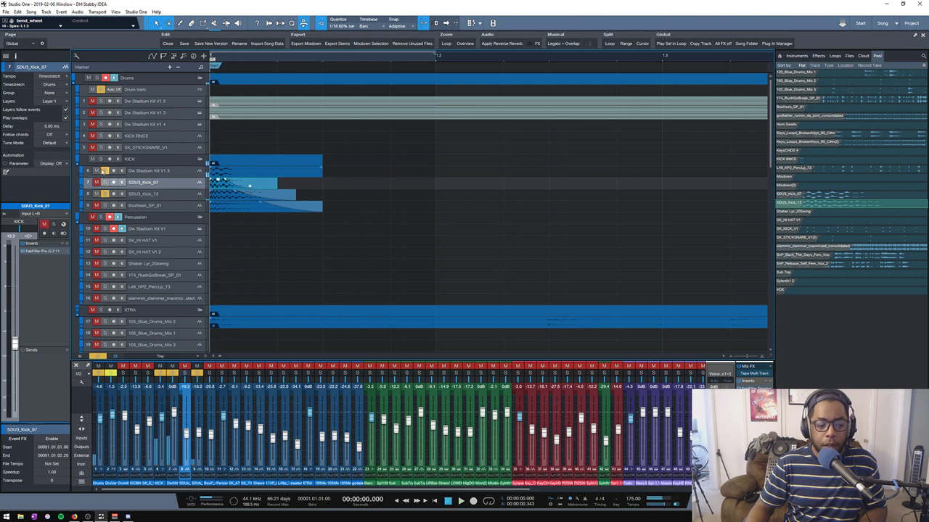
{"action": "left_click", "coordinate": [105, 182]}
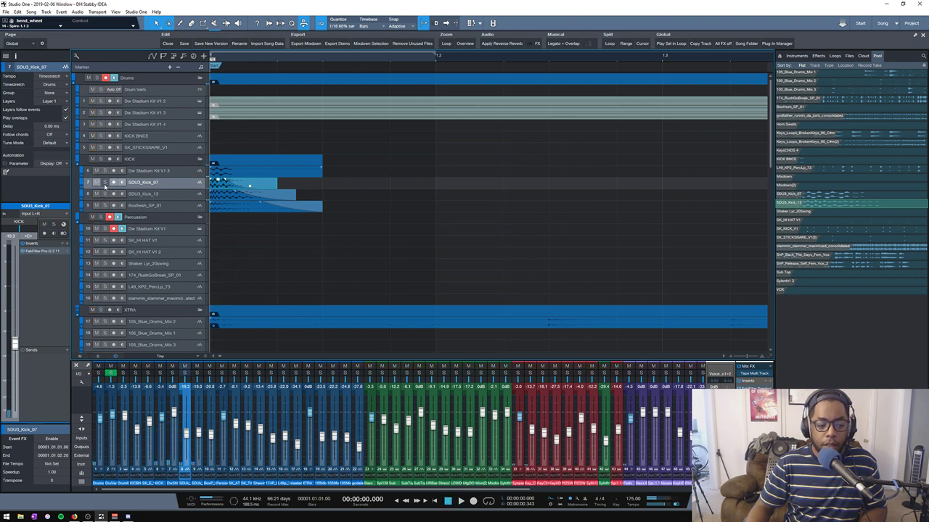
{"action": "left_click", "coordinate": [105, 205]}
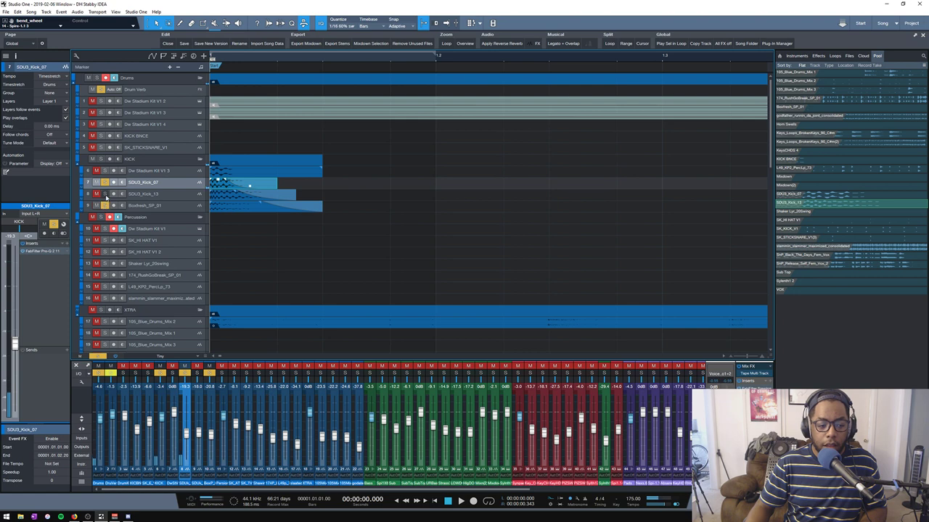
- Take SDU3_Kick_07 out of solo and locate the source clip of the Boxfresh_SP_01 track in the pool
{"action": "left_click", "coordinate": [105, 182]}
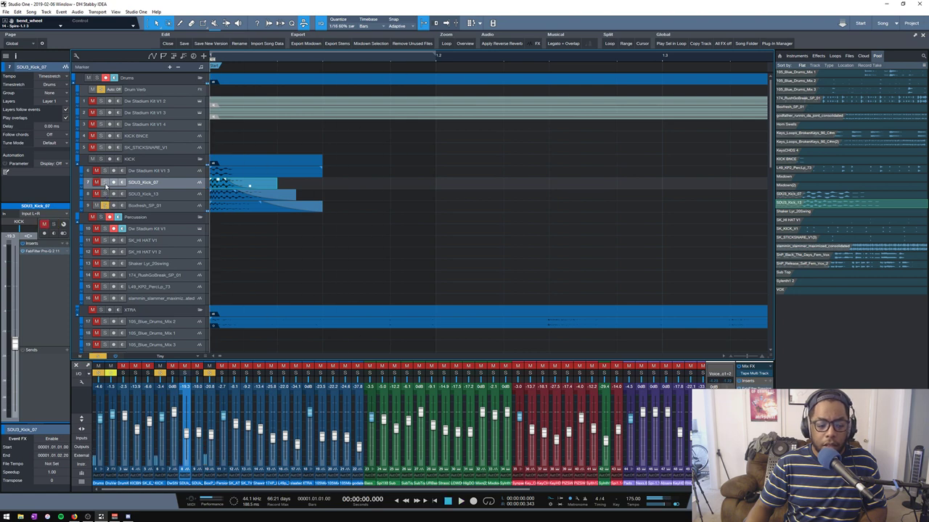
{"action": "left_click", "coordinate": [155, 206]}
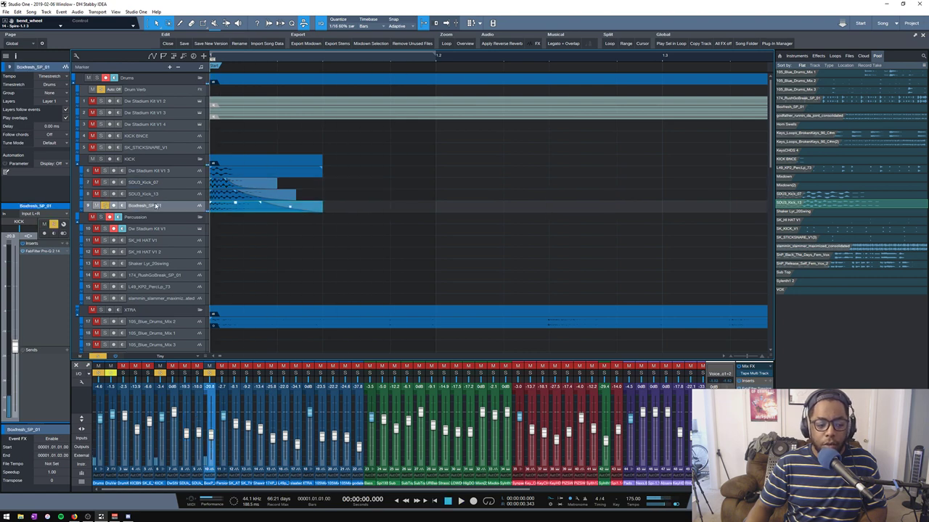
{"action": "left_click", "coordinate": [838, 108]}
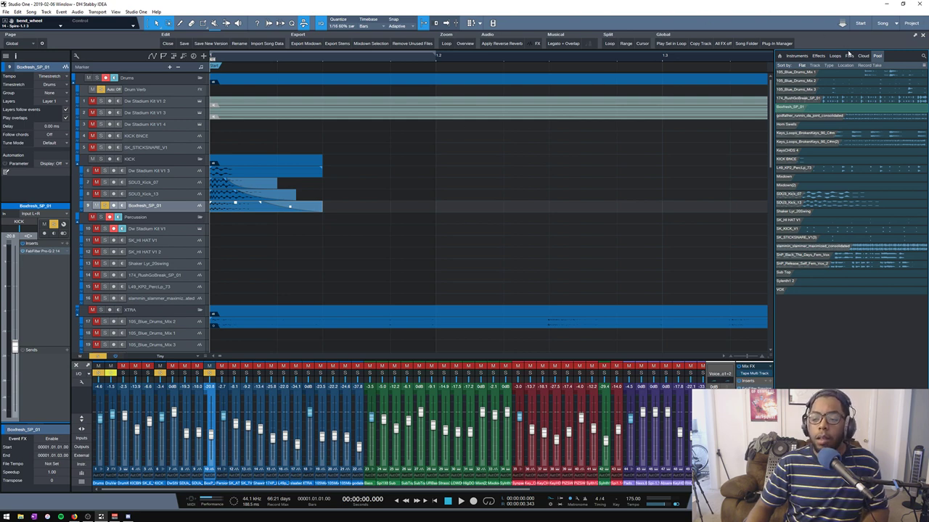
- Check the browser's file and loop listings, then return to the pool and select the SnP_Back_The_Days and SnP_Release_Self vocal clips in turn
{"action": "left_click", "coordinate": [849, 56]}
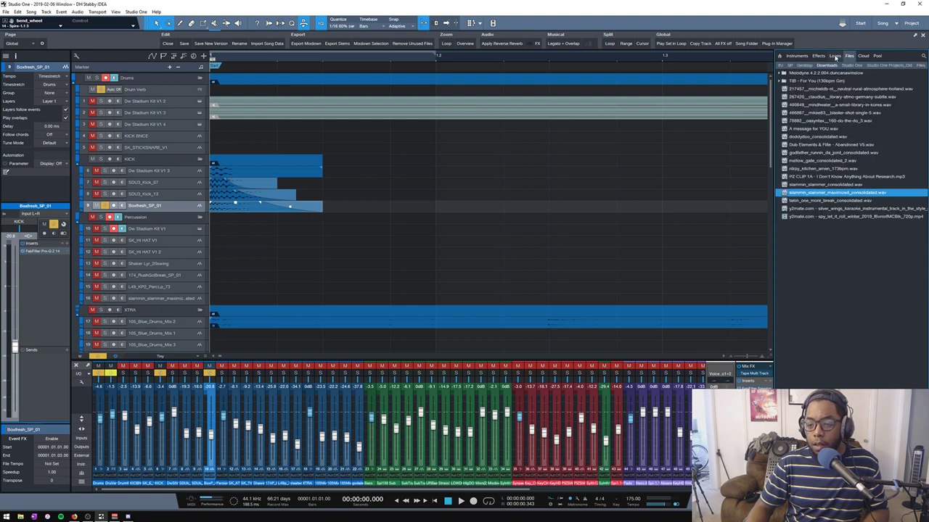
{"action": "left_click", "coordinate": [789, 58]}
{"action": "left_click", "coordinate": [874, 57]}
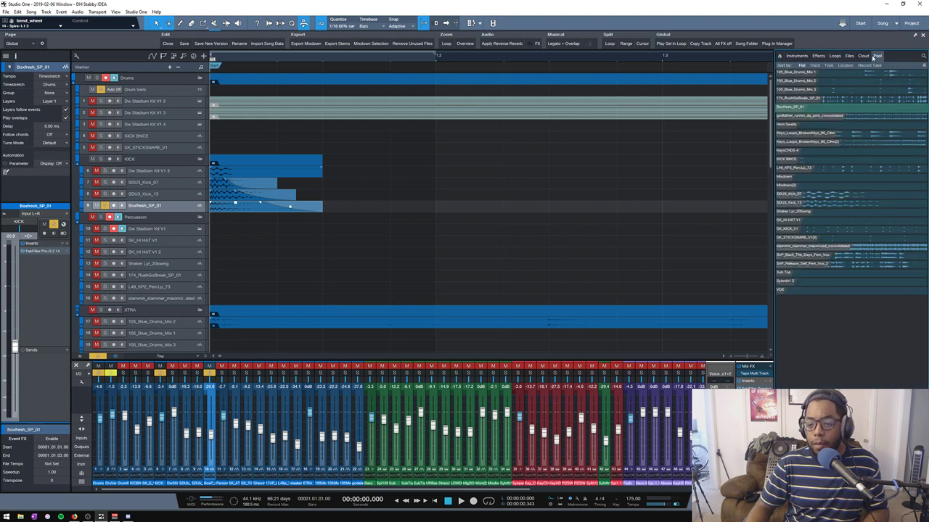
{"action": "left_click", "coordinate": [825, 259]}
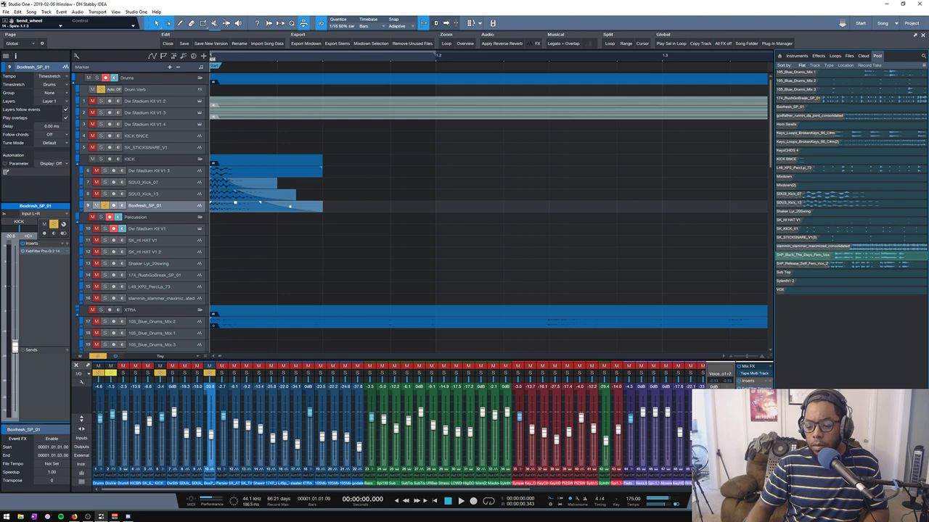
{"action": "key", "text": "Down"}
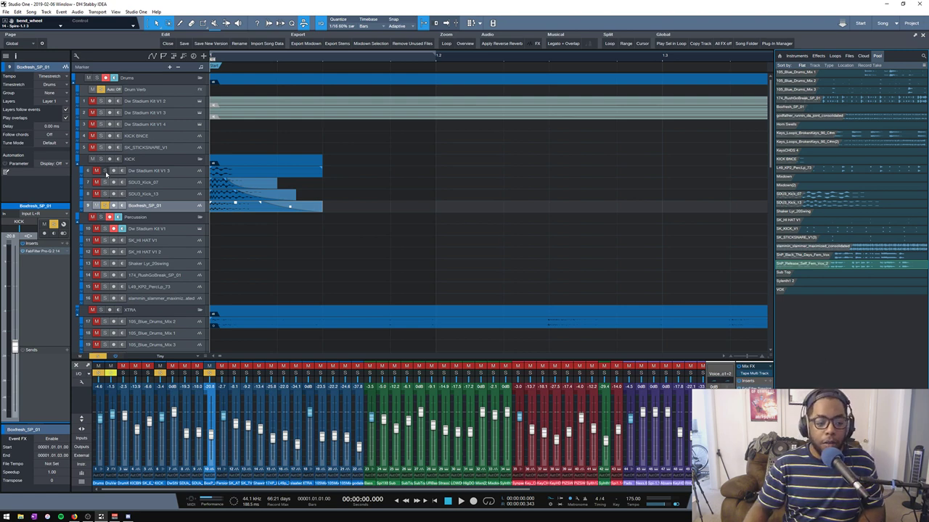
- Solo all four kick layers, audition them together with the KICK folder selected, and save the song
{"action": "left_click_drag", "start_coordinate": [105, 170], "coordinate": [104, 205]}
{"action": "left_click", "coordinate": [145, 159]}
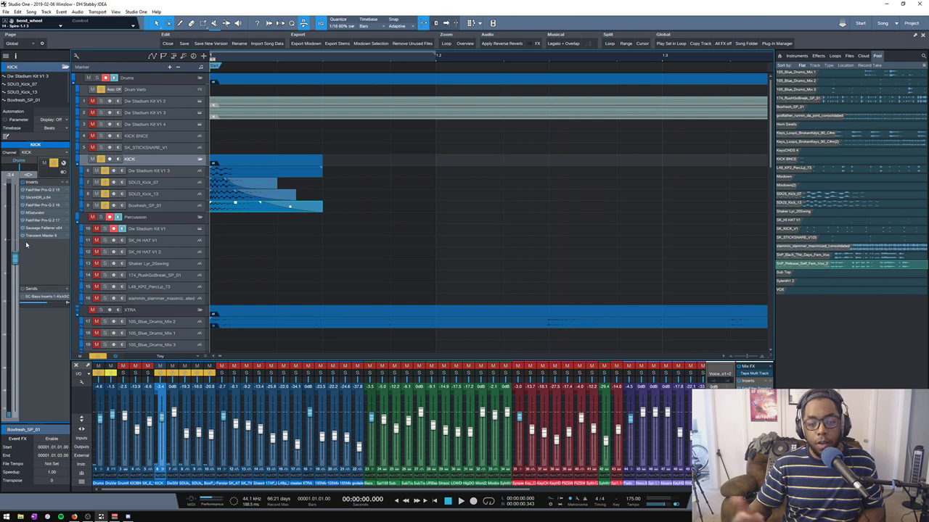
{"action": "key", "text": "space"}
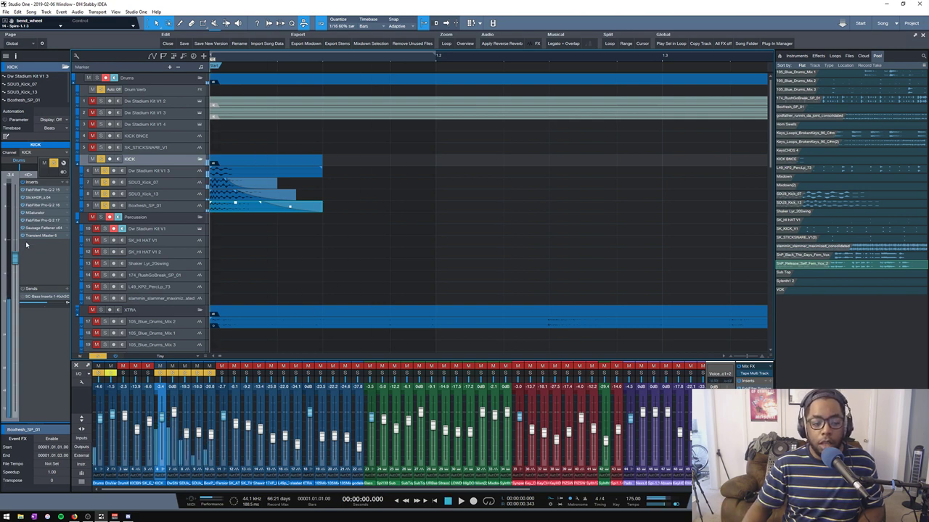
{"action": "key", "text": "space"}
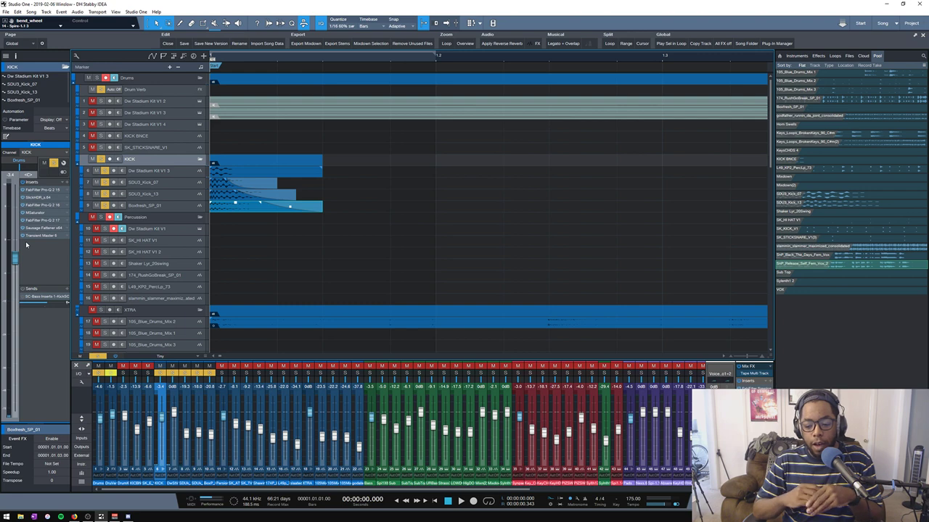
{"action": "key", "text": "ctrl+s"}
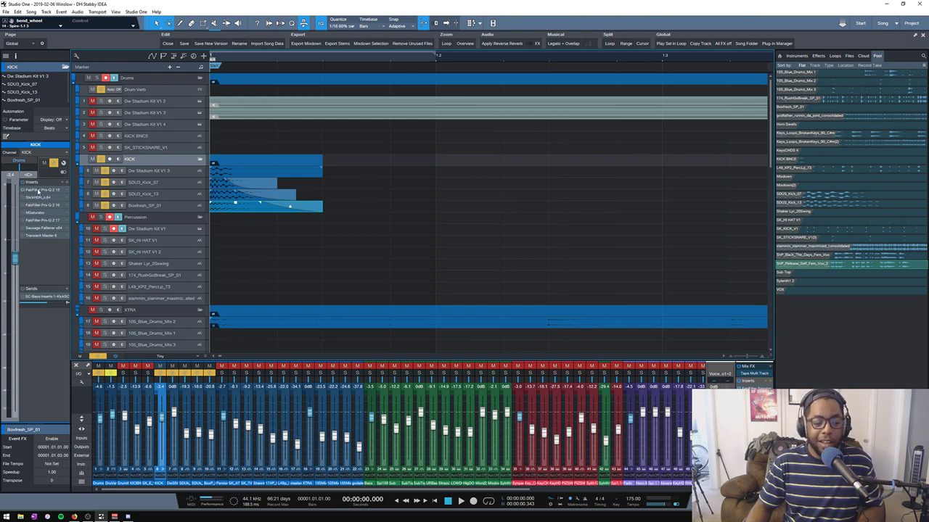
- Open the FabFilter Pro-Q 2 in the KICK channel's first insert slot and audition the kick through its EQ curve
{"action": "double_click", "coordinate": [33, 190]}
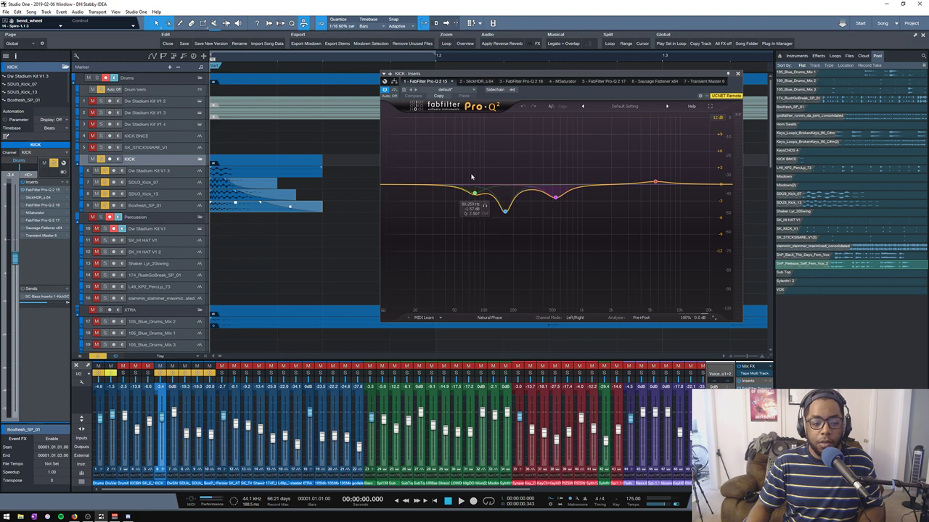
{"action": "key", "text": "space"}
{"action": "key", "text": "space"}
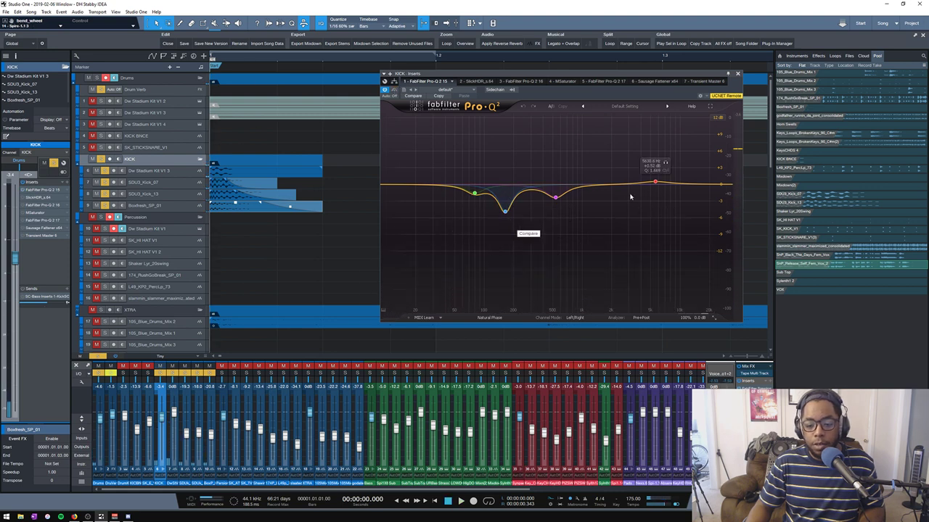
- Open SlickHDR on the KICK channel, switch it on, and check the neighbouring third-slot Pro-Q 2
{"action": "left_click", "coordinate": [477, 81]}
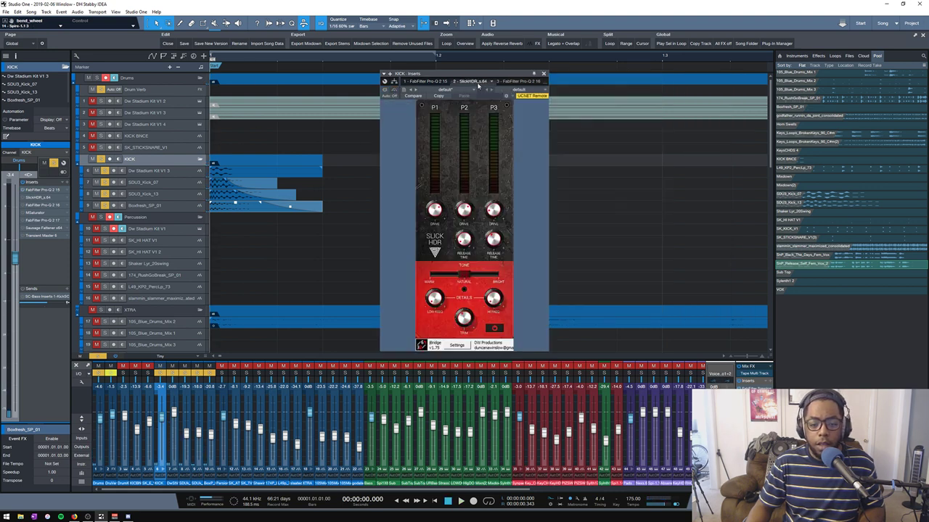
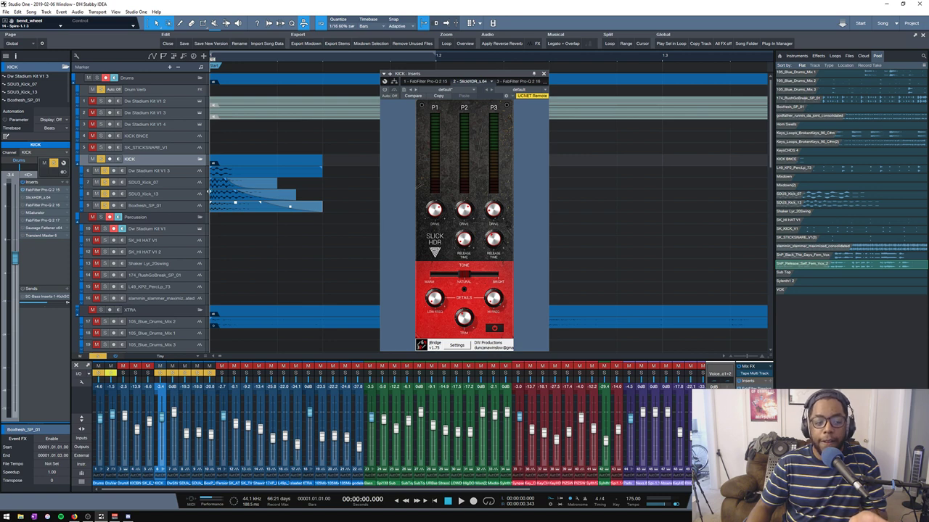
{"action": "left_click", "coordinate": [22, 198]}
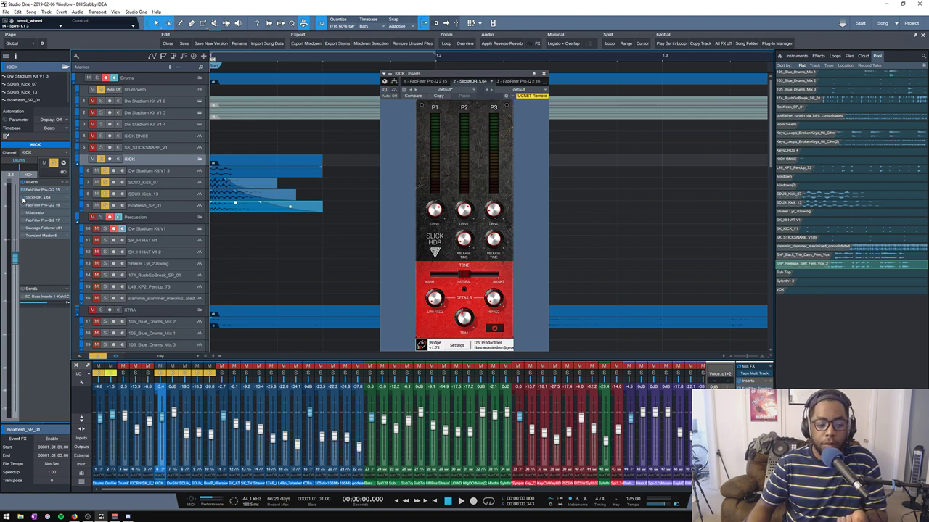
{"action": "left_click", "coordinate": [507, 82]}
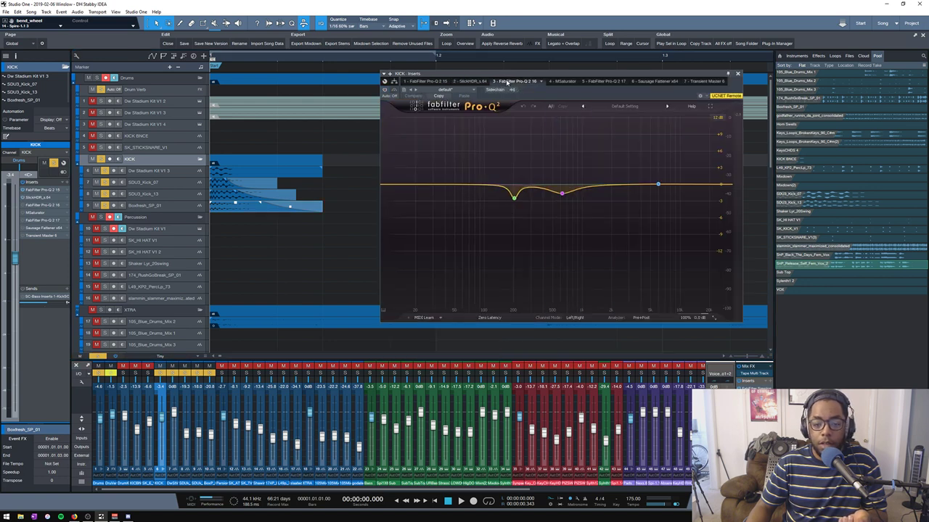
{"action": "left_click", "coordinate": [481, 82]}
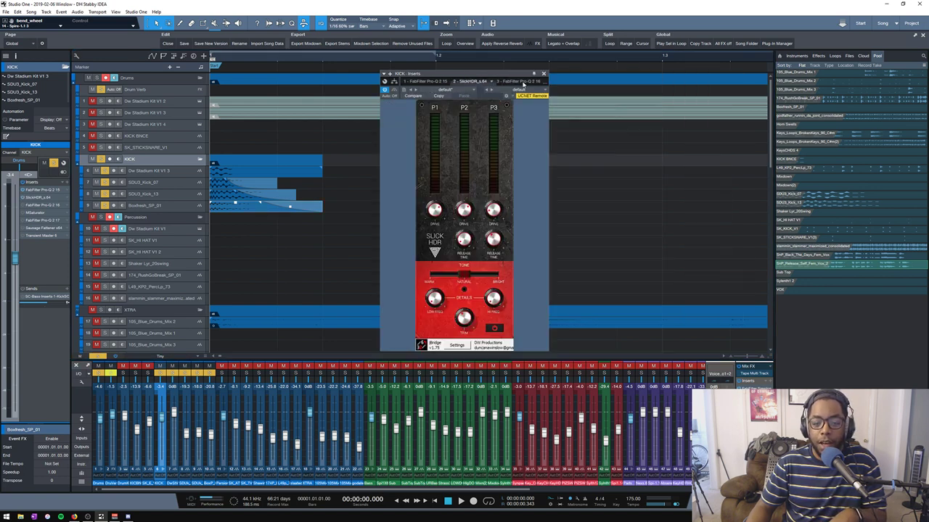
{"action": "left_click", "coordinate": [515, 81]}
{"action": "left_click", "coordinate": [469, 82]}
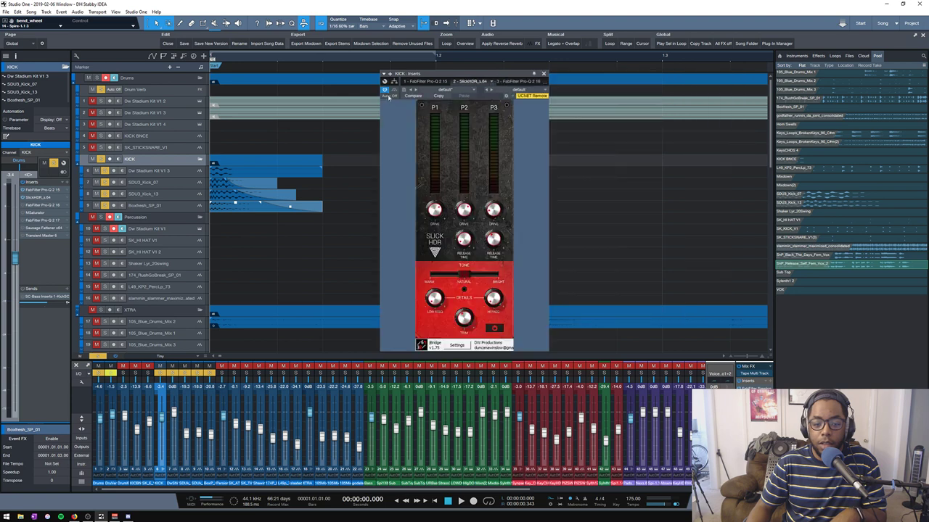
- Audition the kick with SlickHDR switched on and off, and keep it active
{"action": "key", "text": "space"}
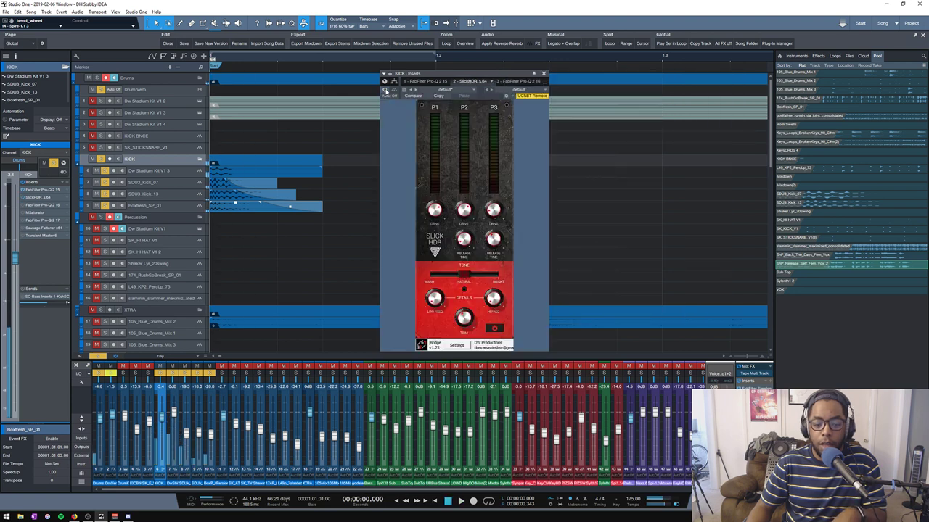
{"action": "key", "text": "space"}
{"action": "key", "text": "space"}
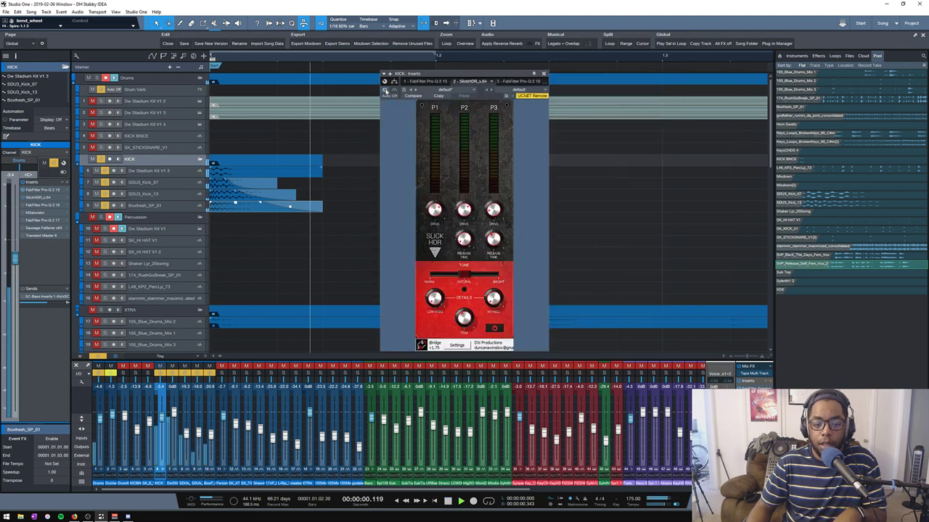
{"action": "left_click", "coordinate": [385, 90]}
{"action": "key", "text": "space"}
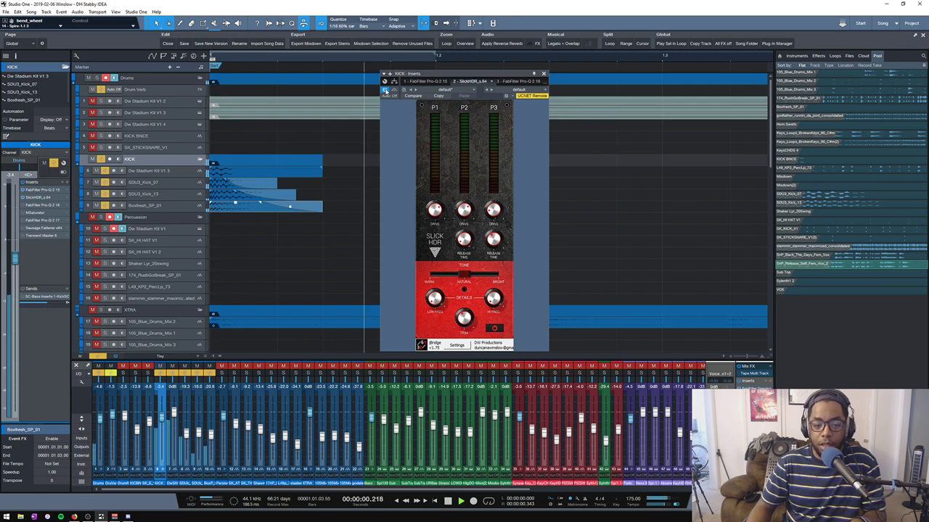
{"action": "key", "text": "space"}
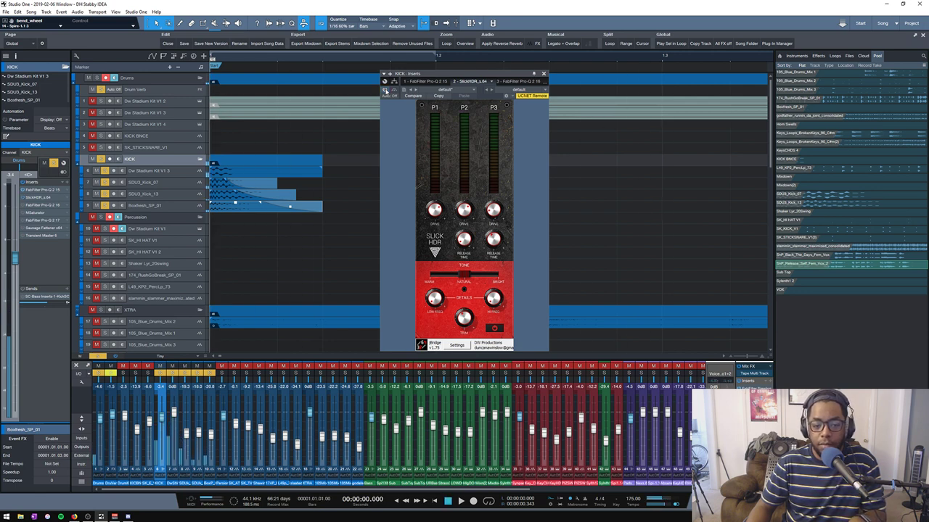
{"action": "left_click", "coordinate": [384, 89]}
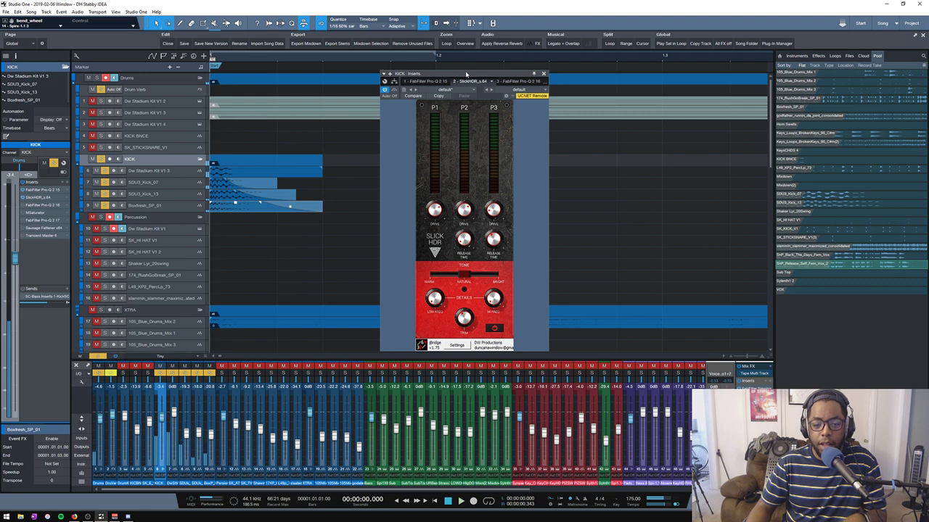
- Switch on the third-slot Pro-Q 2 and MSaturator on KICK, comparing the kick with MSaturator bypassed and engaged
{"action": "left_click", "coordinate": [508, 82]}
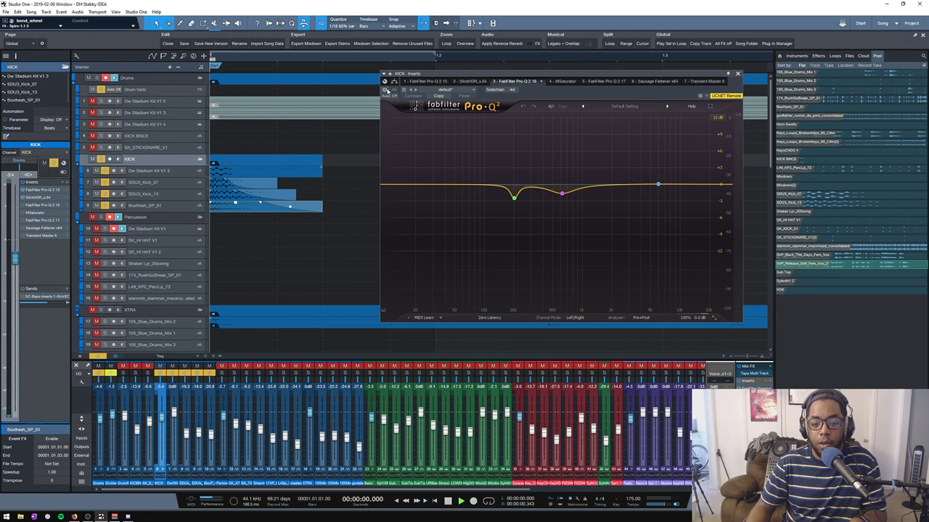
{"action": "left_click", "coordinate": [385, 90]}
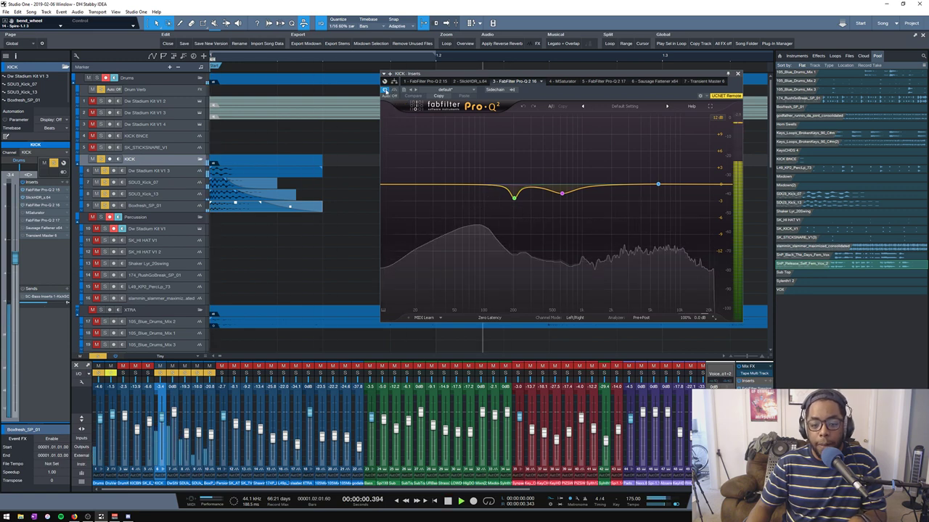
{"action": "left_click", "coordinate": [564, 81]}
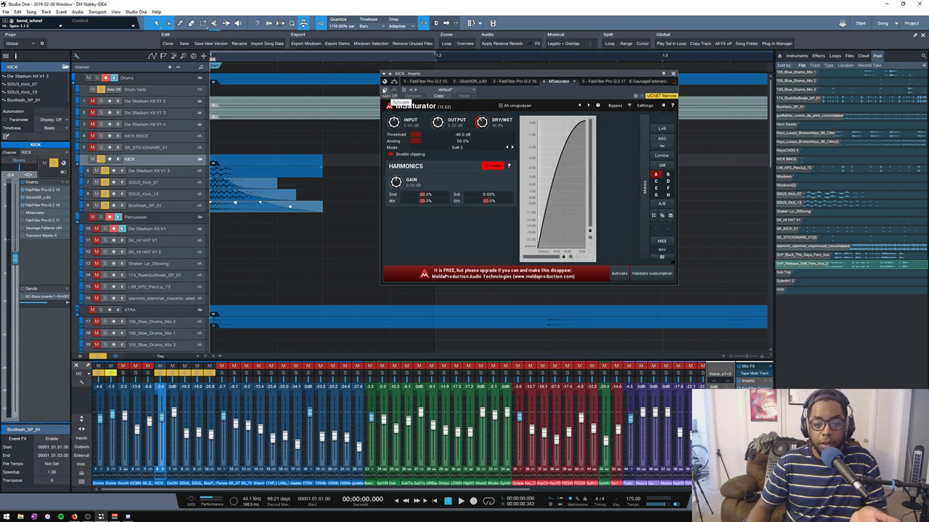
{"action": "left_click", "coordinate": [384, 89]}
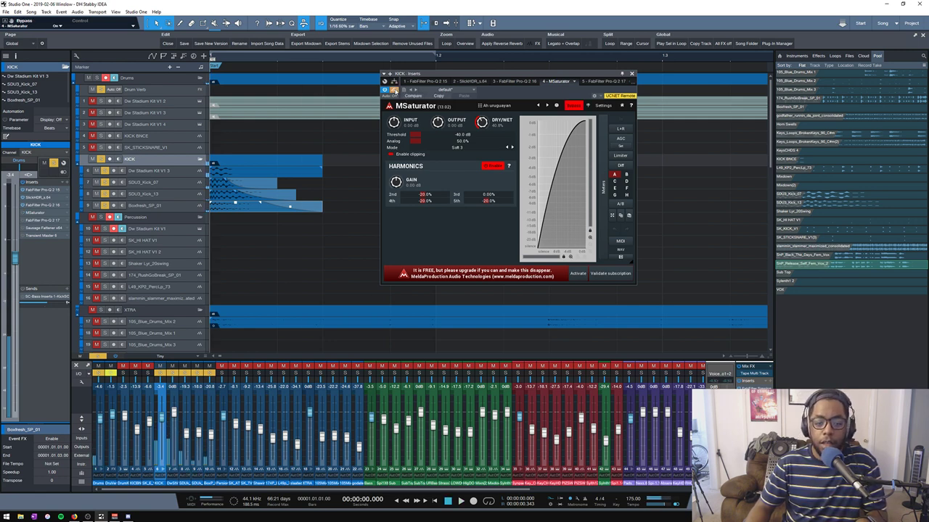
{"action": "left_click", "coordinate": [394, 89]}
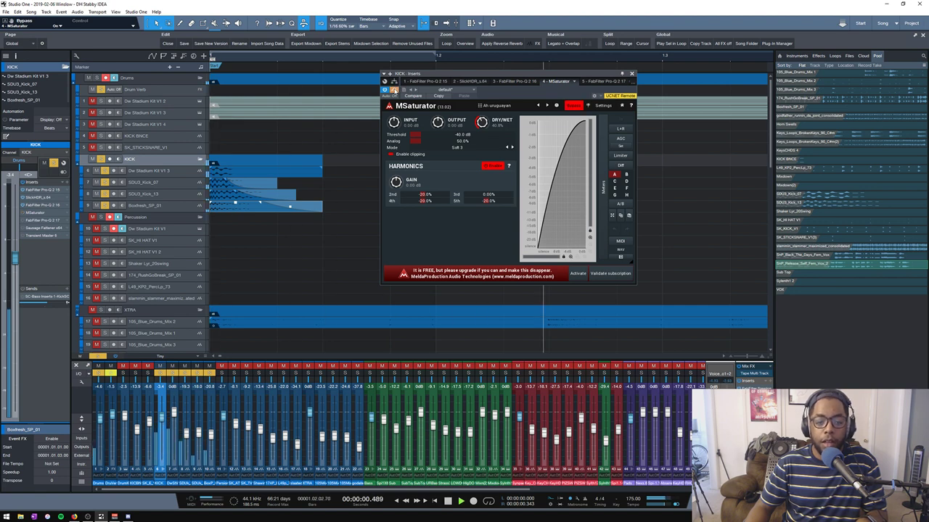
{"action": "left_click", "coordinate": [394, 89]}
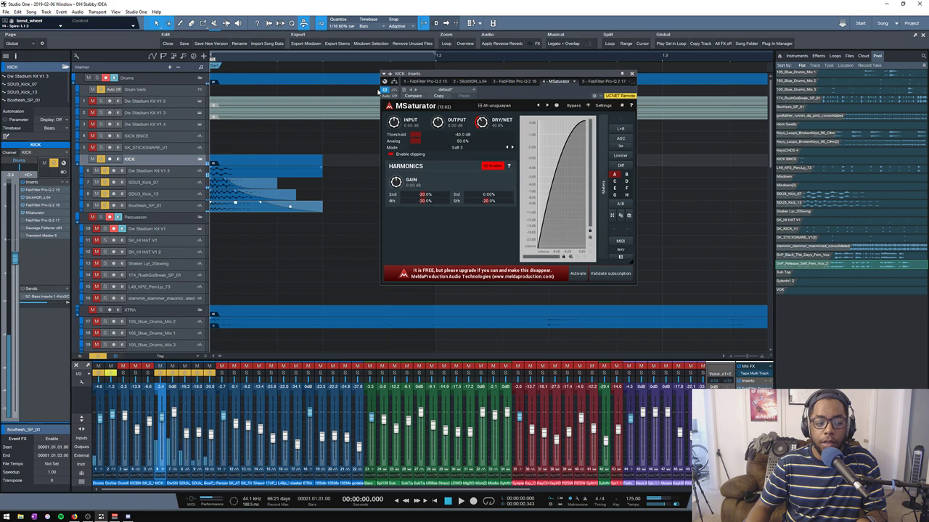
- Switch on the fifth-slot Pro-Q 2 and Sausage Fattener on KICK, audition the kick, and close the inserts window
{"action": "left_click", "coordinate": [603, 81]}
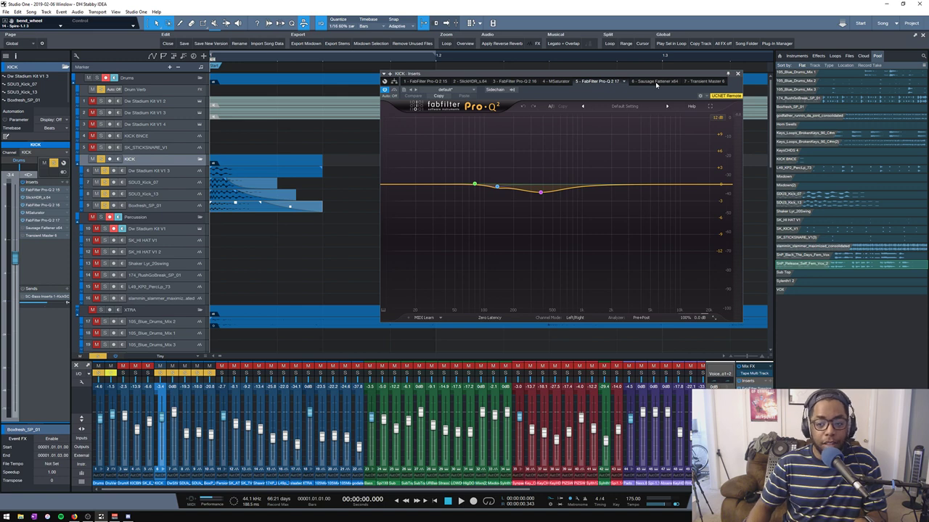
{"action": "left_click", "coordinate": [656, 82]}
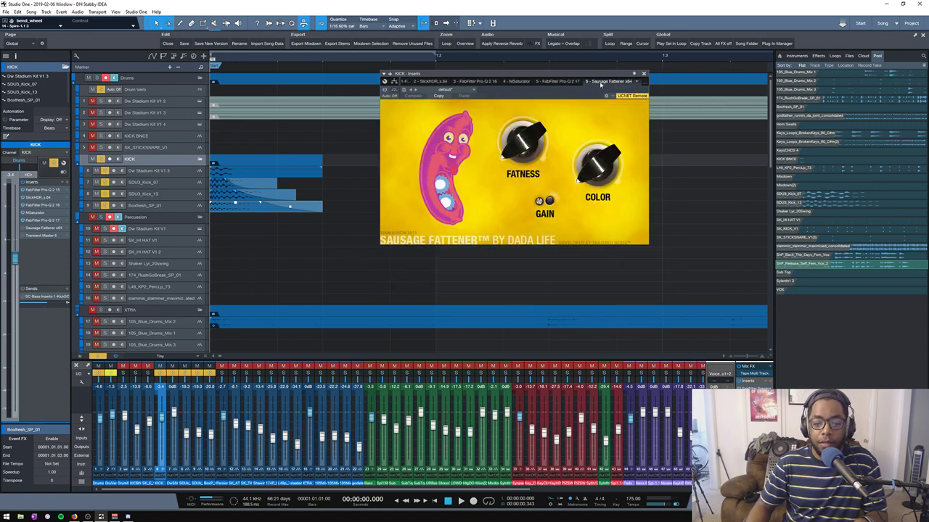
{"action": "key", "text": "space"}
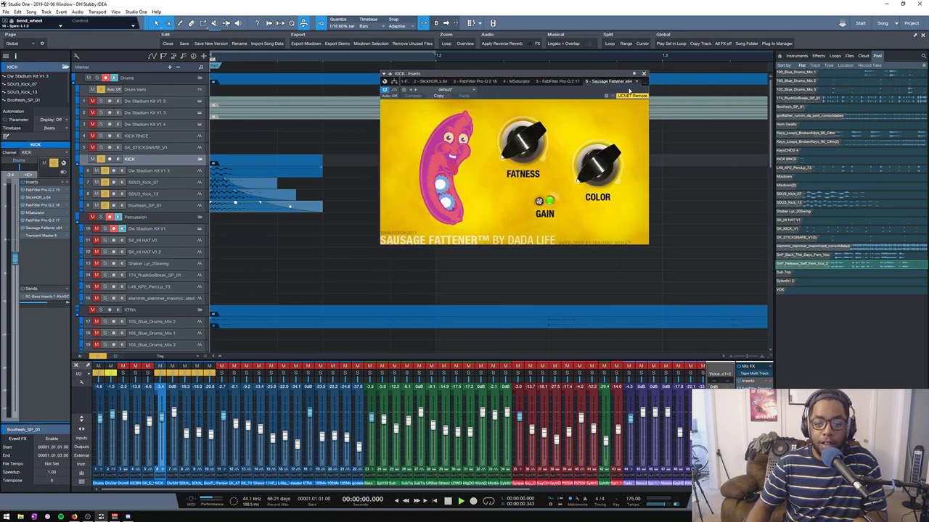
{"action": "key", "text": "space"}
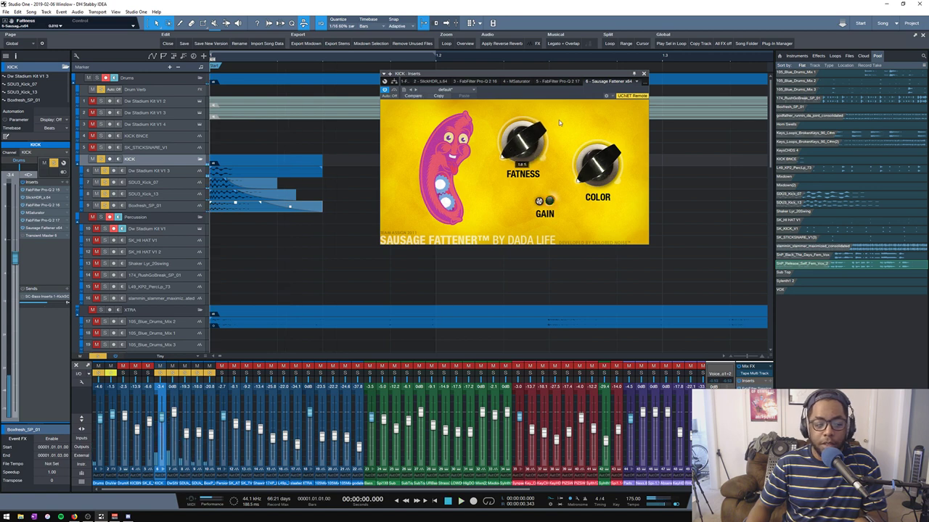
{"action": "left_click", "coordinate": [642, 73]}
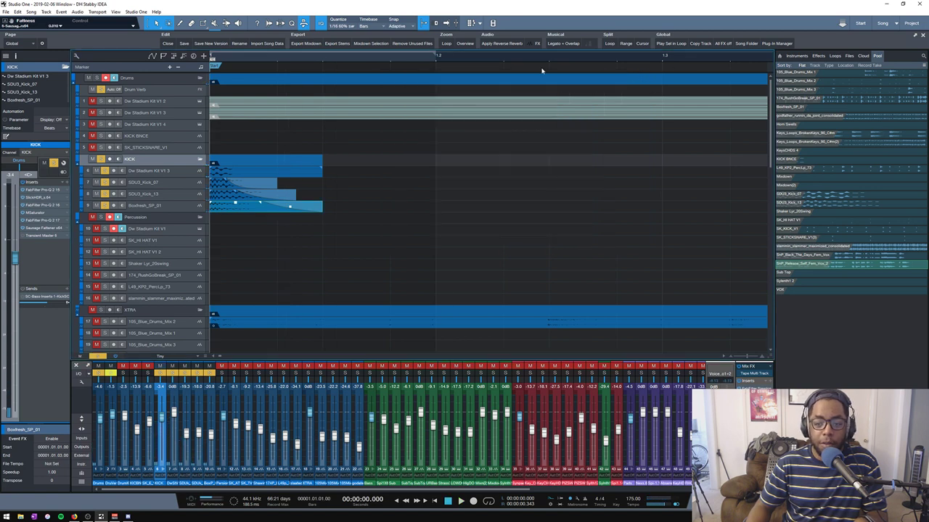
- Open Transient Master on the KICK channel, audition the kick through it, and close the inserts window
{"action": "left_click", "coordinate": [35, 237]}
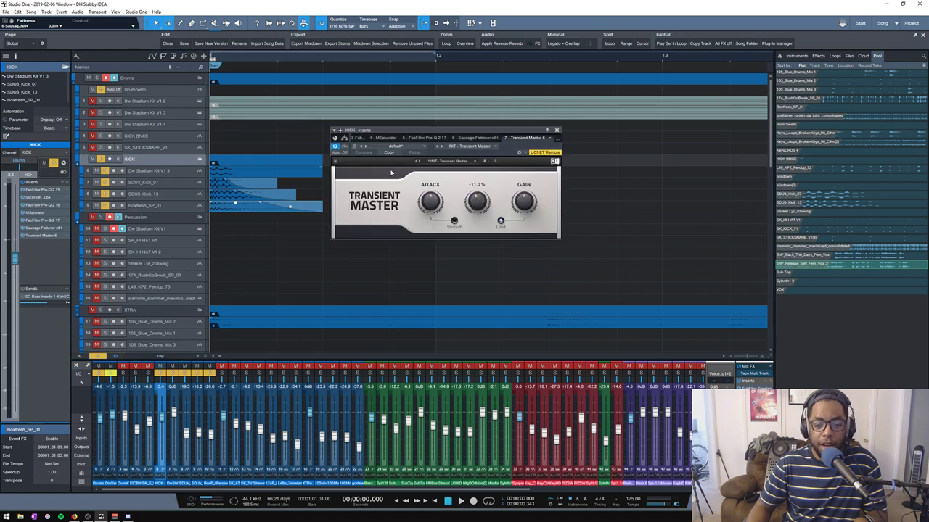
{"action": "key", "text": "space"}
{"action": "left_click", "coordinate": [344, 147]}
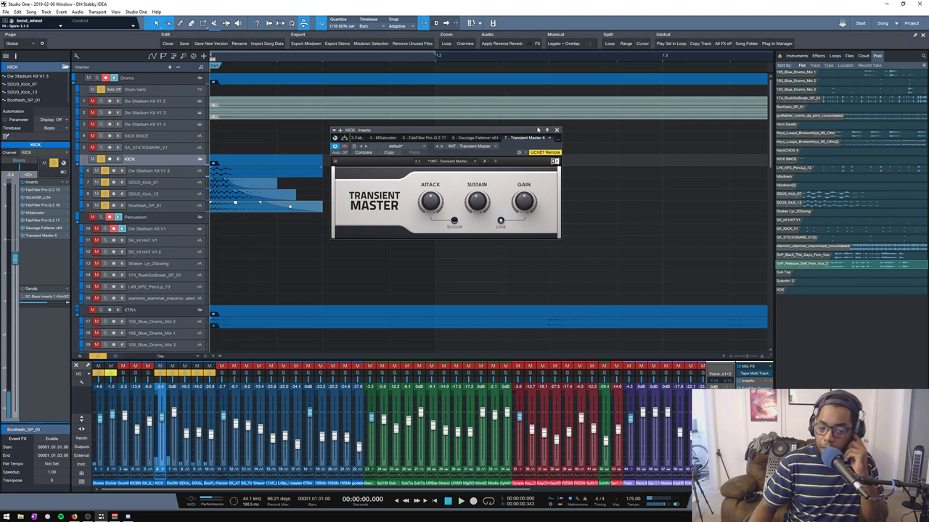
{"action": "mouse_move", "coordinate": [432, 200]}
{"action": "left_click", "coordinate": [557, 130]}
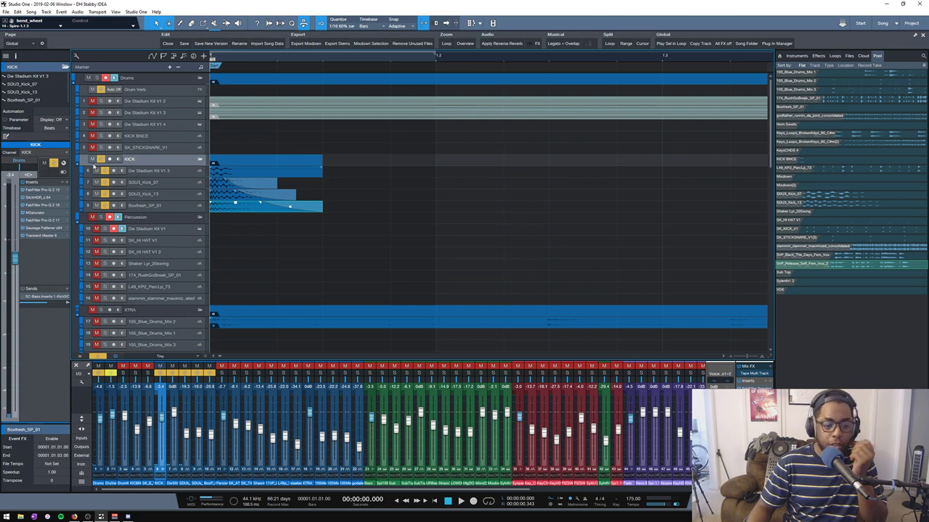
- Select the layered kick events in the KICK folder and mute them
{"action": "left_click", "coordinate": [232, 171]}
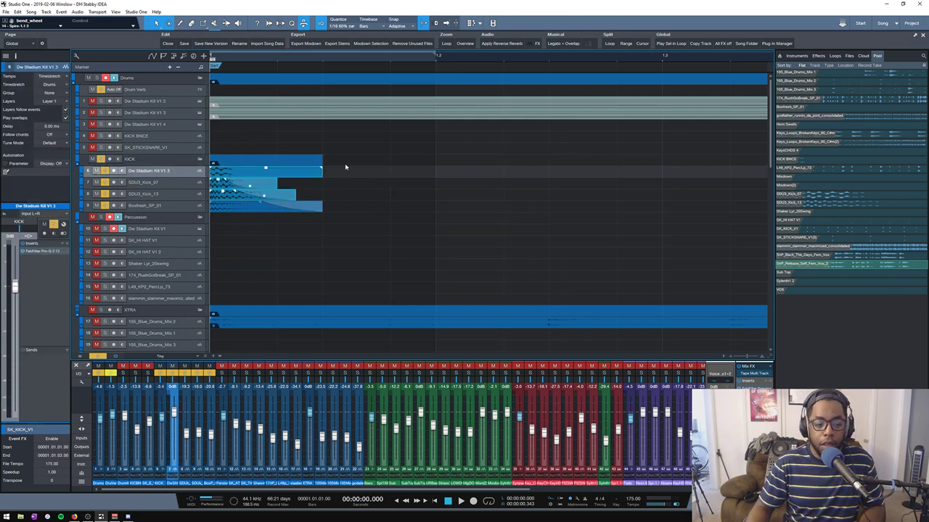
{"action": "left_click", "coordinate": [293, 162]}
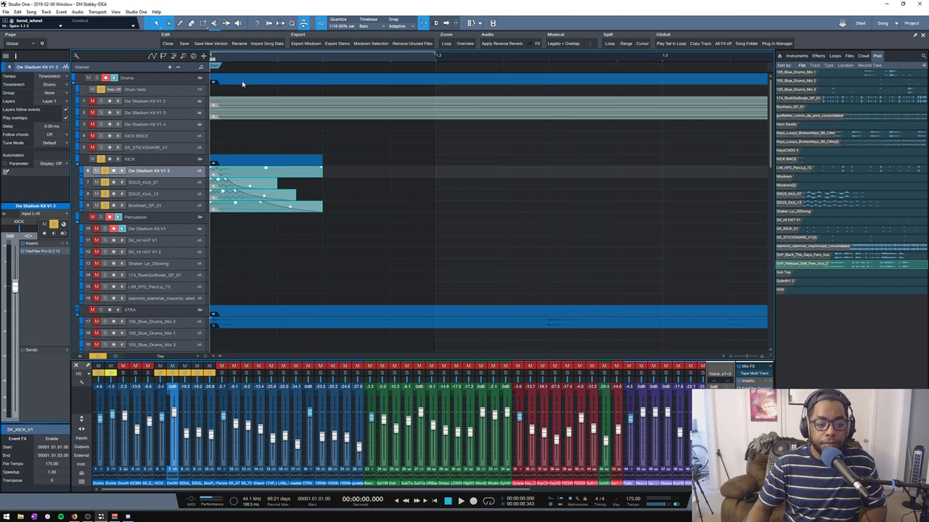
- Solo KICK BNCE and audition it from bar 33, muting its Drum Verb send for comparison
{"action": "scroll", "coordinate": [251, 64], "scroll_direction": "down", "scroll_amount": 10}
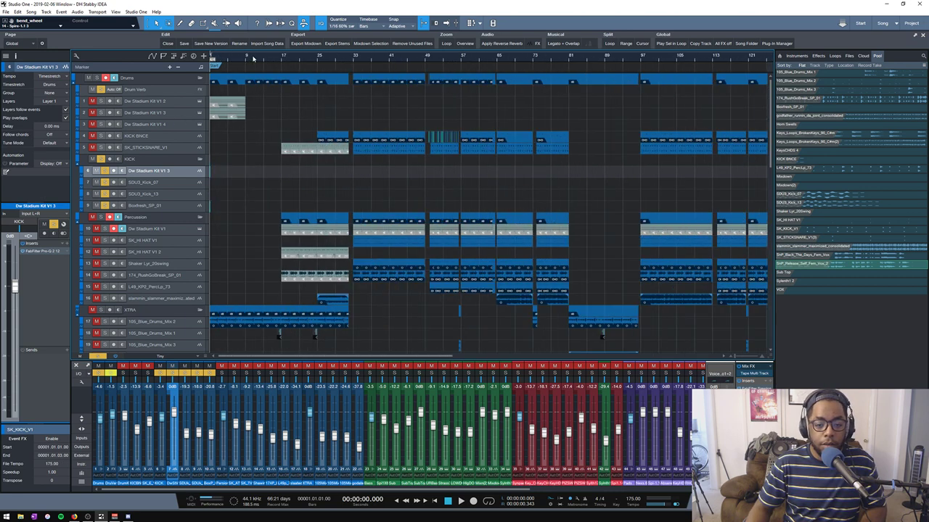
{"action": "left_click", "coordinate": [354, 61]}
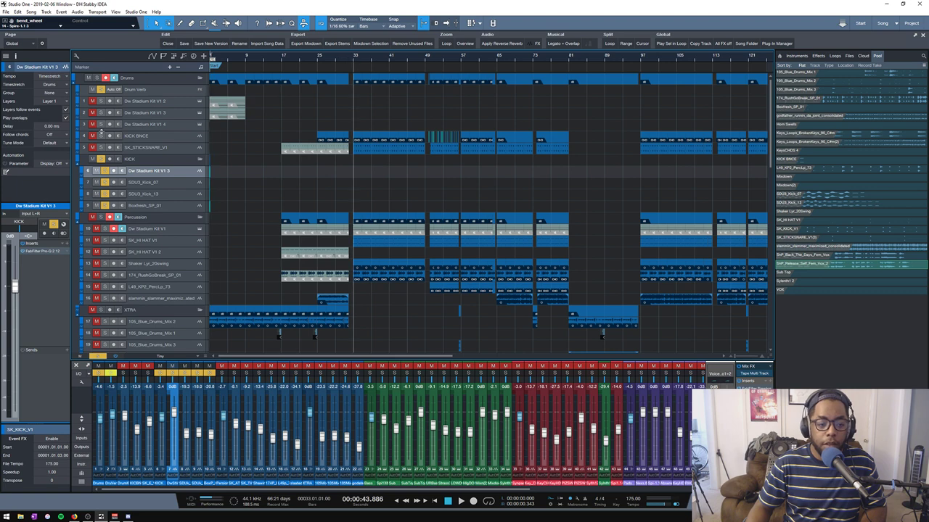
{"action": "key", "text": "space"}
{"action": "left_click", "coordinate": [157, 138]}
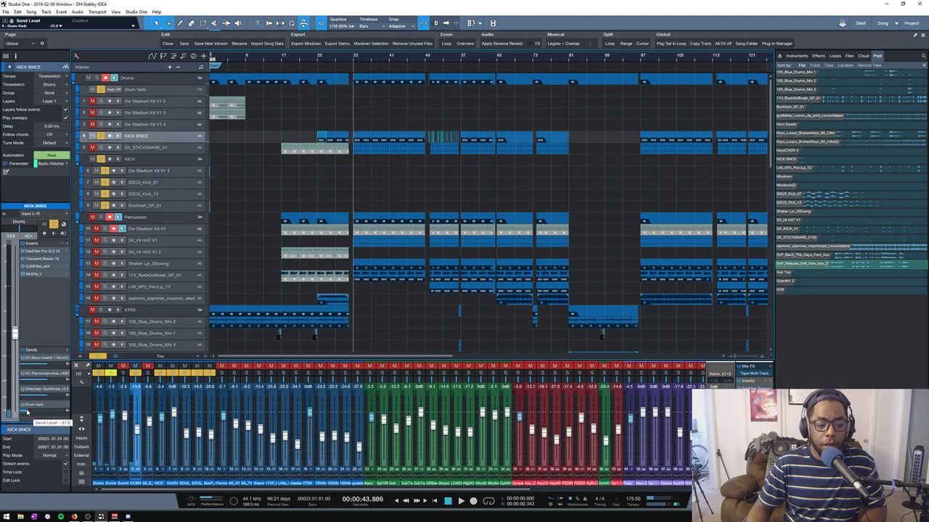
{"action": "key", "text": "space"}
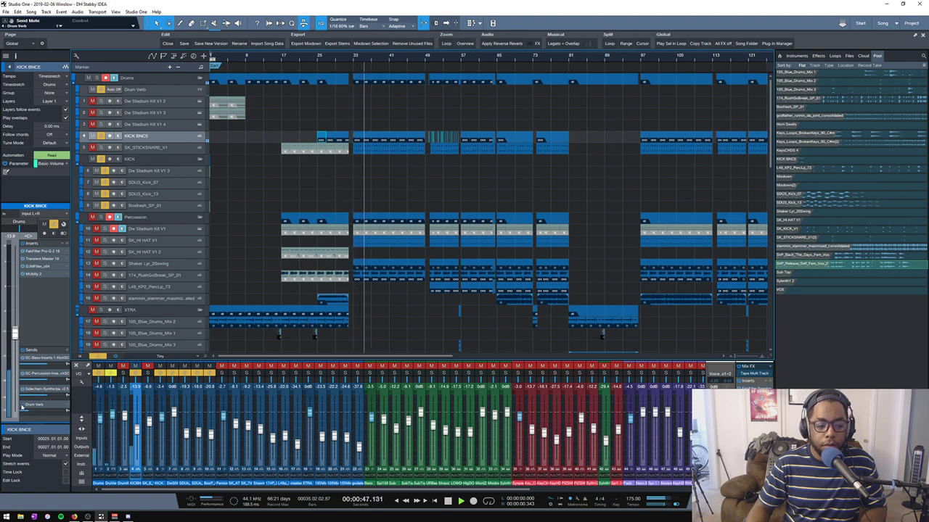
{"action": "key", "text": "space"}
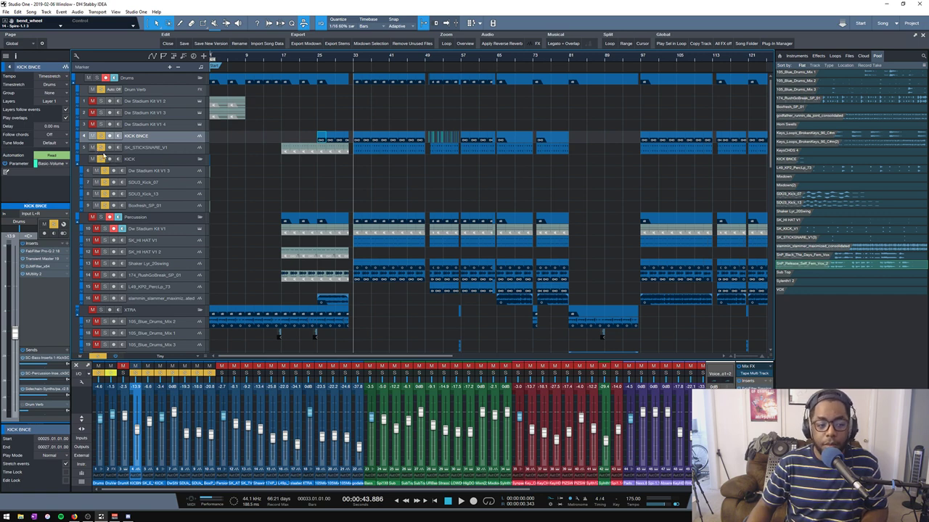
- Unmute and solo SK_STICKSNARE_V1 and audition it together with KICK BNCE
{"action": "left_click", "coordinate": [92, 148]}
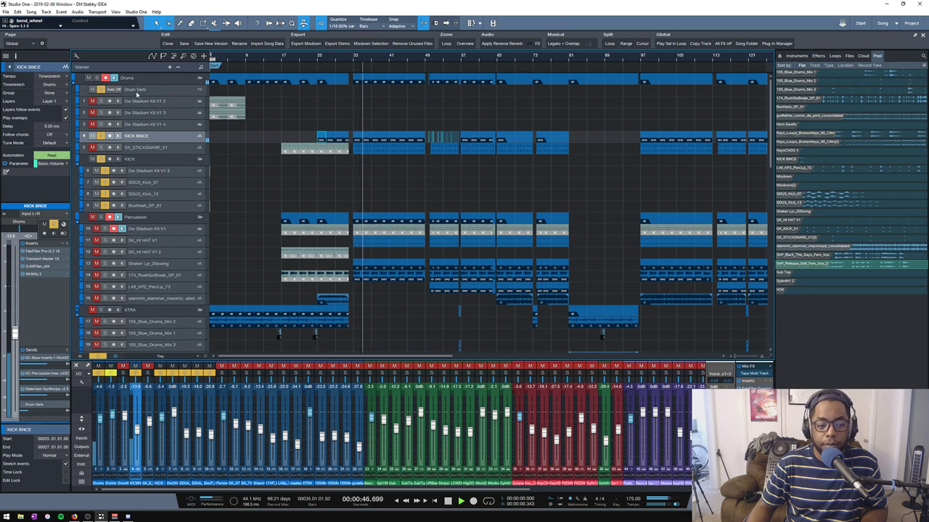
{"action": "left_click", "coordinate": [100, 148]}
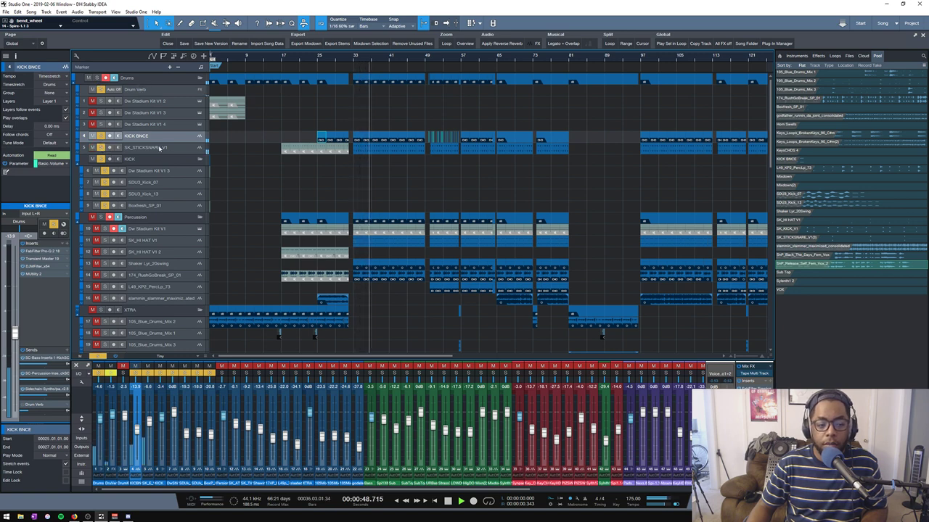
{"action": "left_click", "coordinate": [106, 148]}
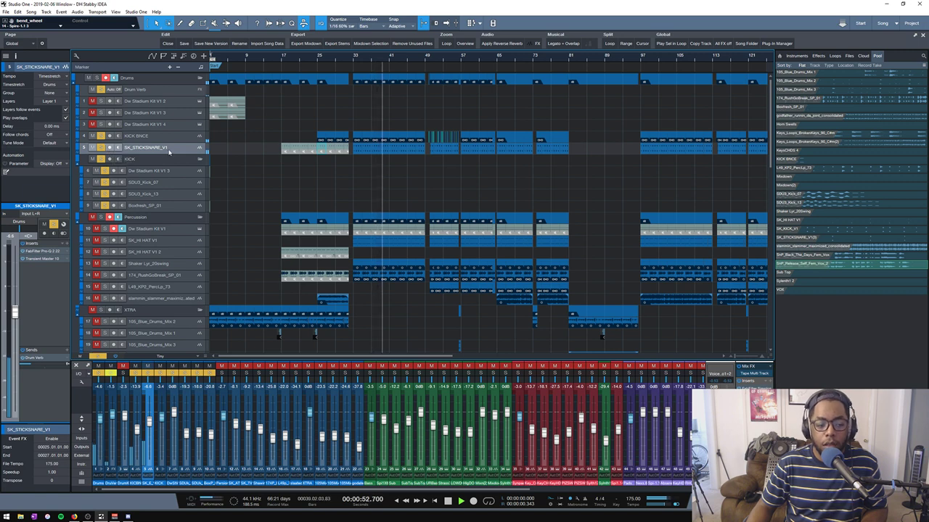
- Select the Drum Verb channel and lower its volume to about -2.6 dB during playback
{"action": "left_click", "coordinate": [158, 90]}
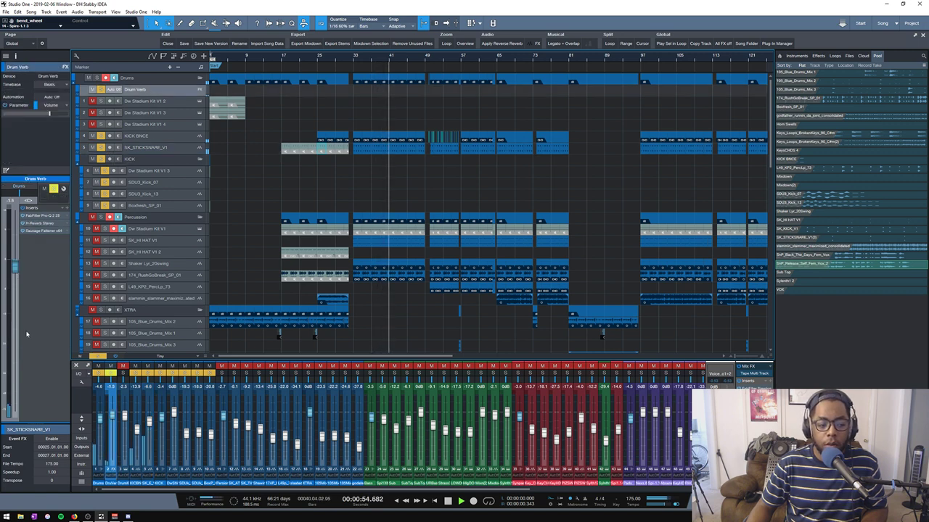
{"action": "left_click_drag", "start_coordinate": [9, 201], "coordinate": [29, 272]}
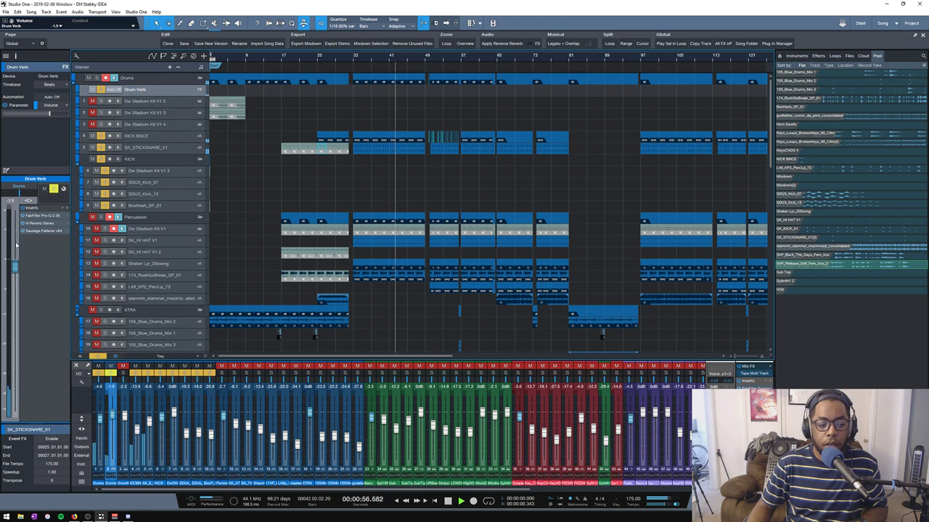
{"action": "key", "text": "space"}
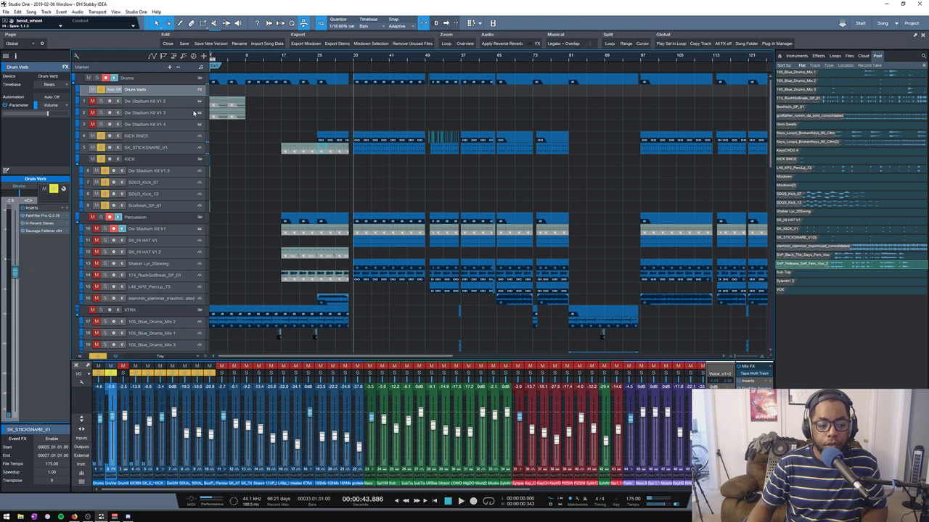
- Show the Drums folder channel's inserts and briefly audition the kick and snare from bar 33
{"action": "left_click", "coordinate": [159, 81]}
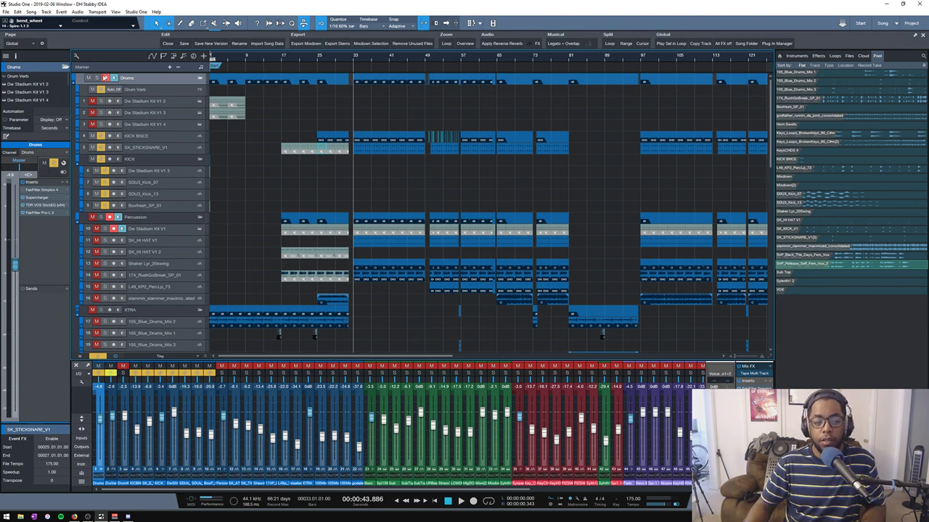
{"action": "key", "text": "shift+w"}
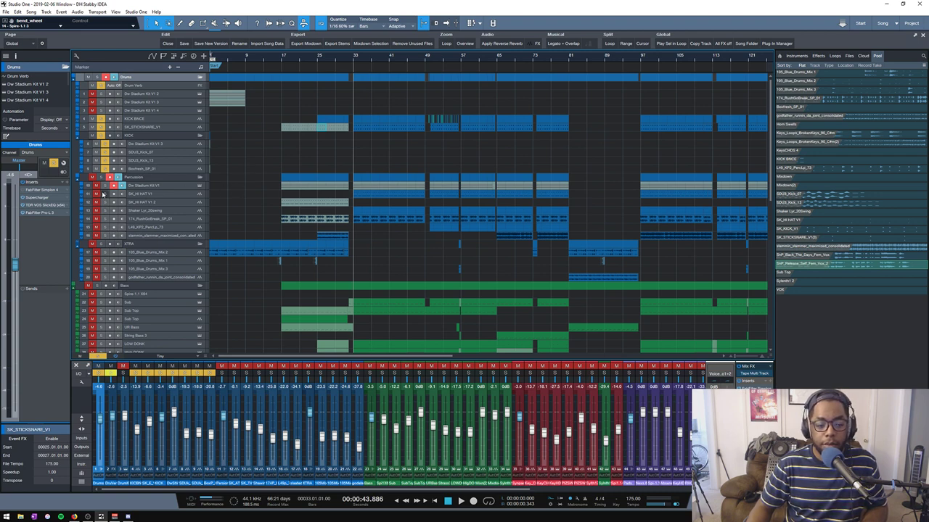
{"action": "key", "text": "space"}
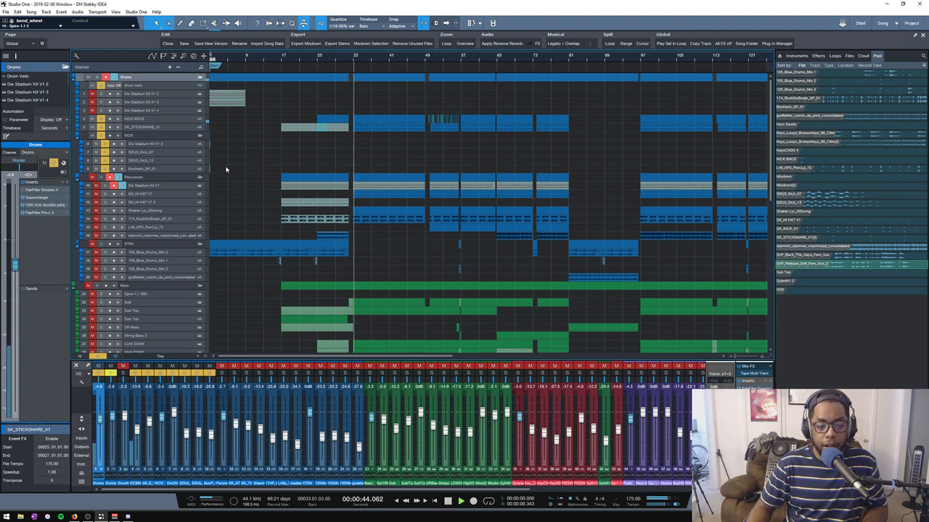
{"action": "key", "text": "space"}
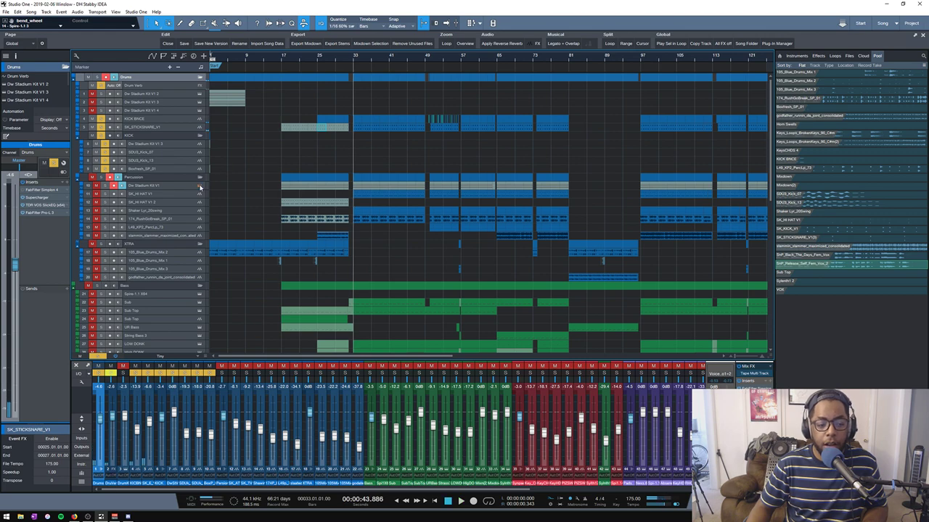
- Fit the whole arrangement into view with every track at Overview height
{"action": "left_click", "coordinate": [199, 187]}
{"action": "left_click", "coordinate": [199, 187]}
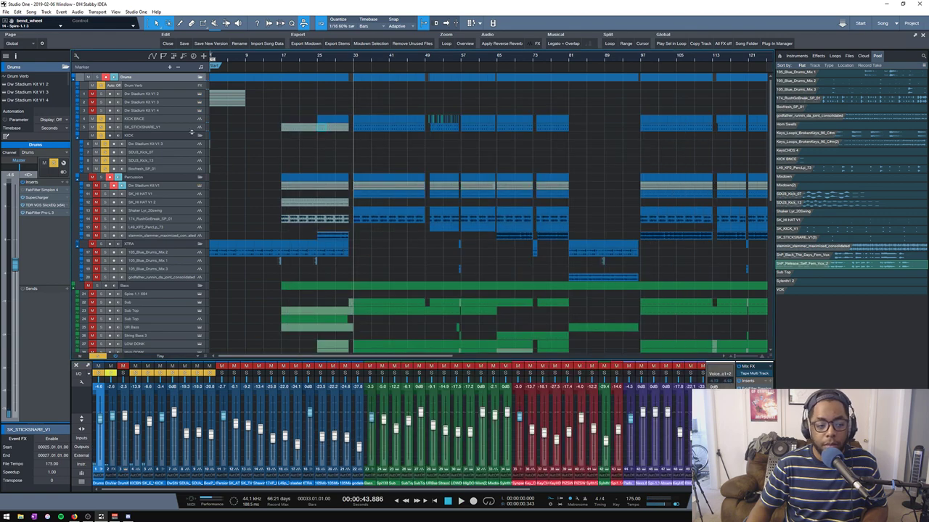
{"action": "key", "text": "w"}
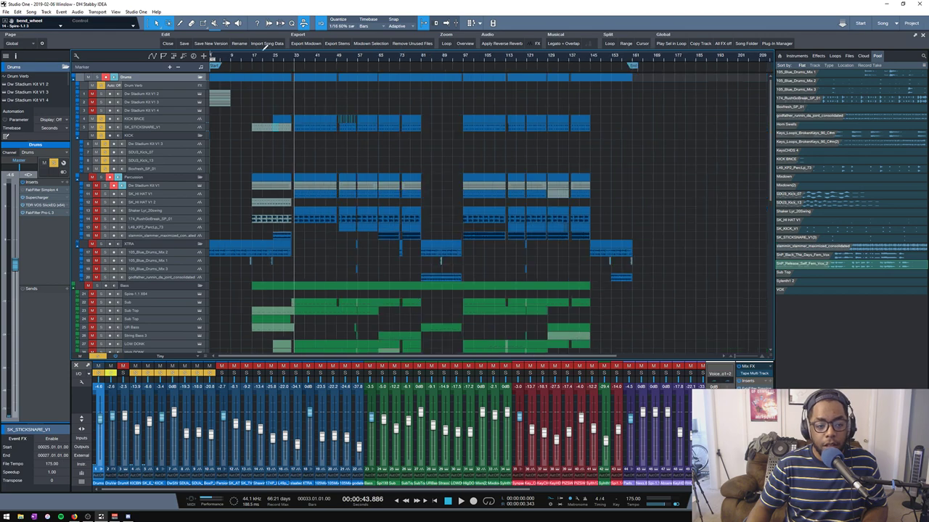
{"action": "left_click", "coordinate": [224, 97]}
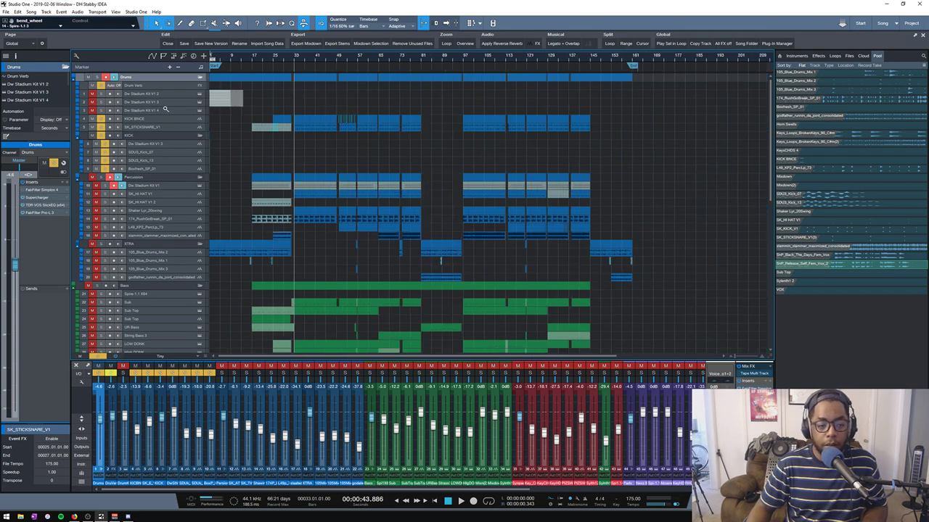
{"action": "key", "text": "z"}
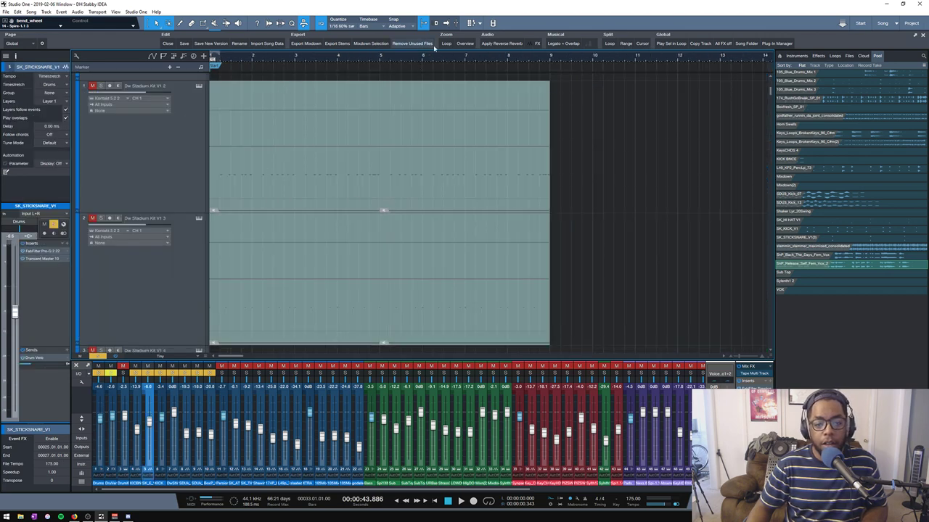
{"action": "left_click", "coordinate": [468, 43]}
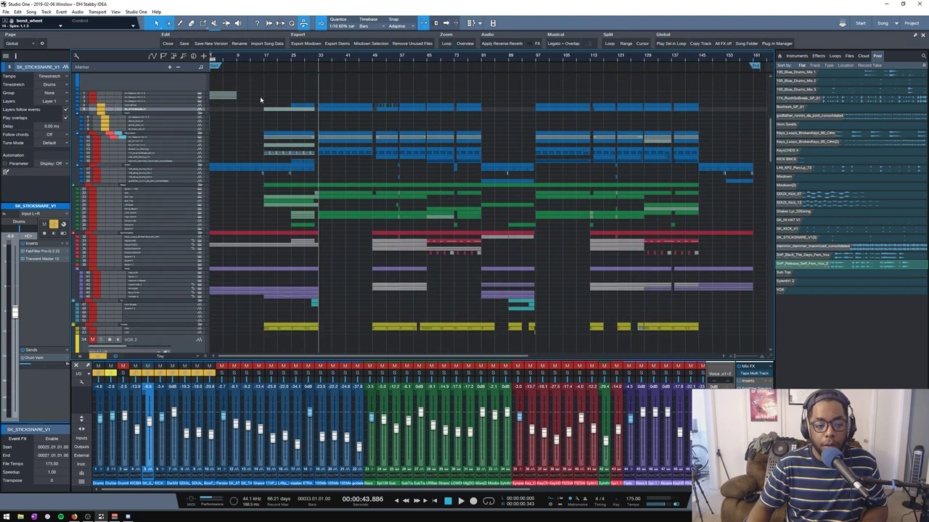
{"action": "key", "text": "shift+z"}
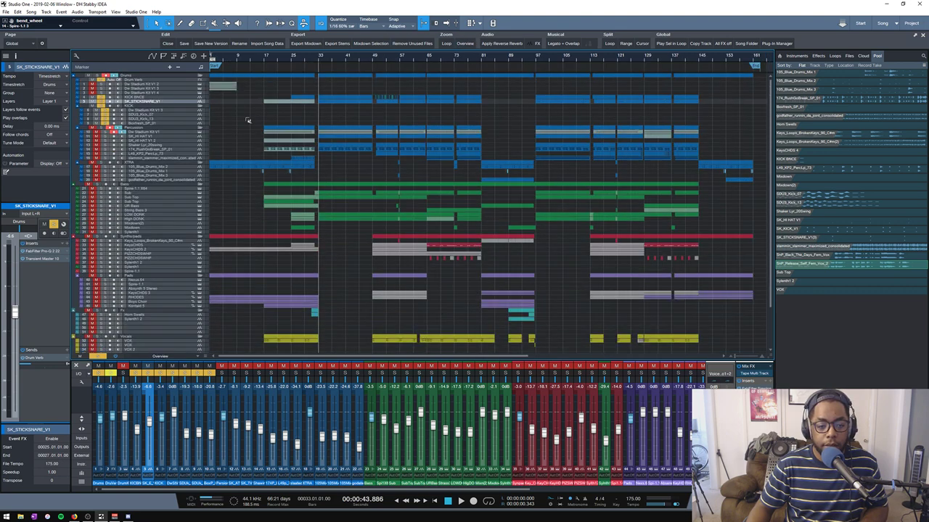
- Solo the Percussion layers one after another, including the shaker and hi-hats, and audition them from bars 33 and 50
{"action": "left_click", "coordinate": [101, 75]}
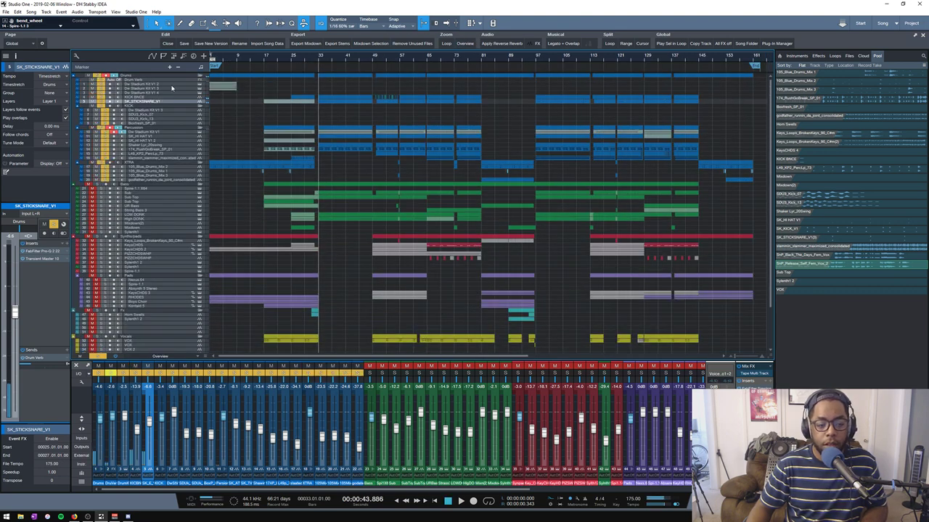
{"action": "left_click", "coordinate": [101, 132]}
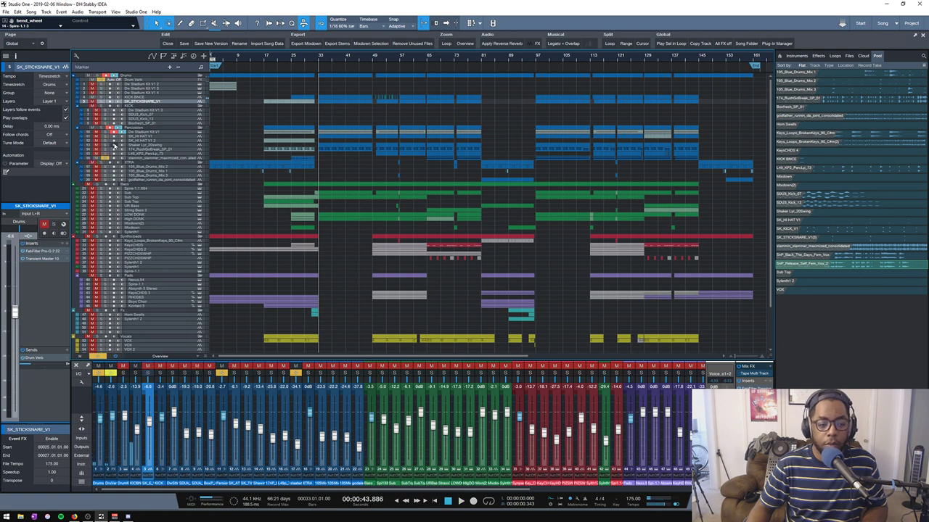
{"action": "left_click", "coordinate": [101, 146]}
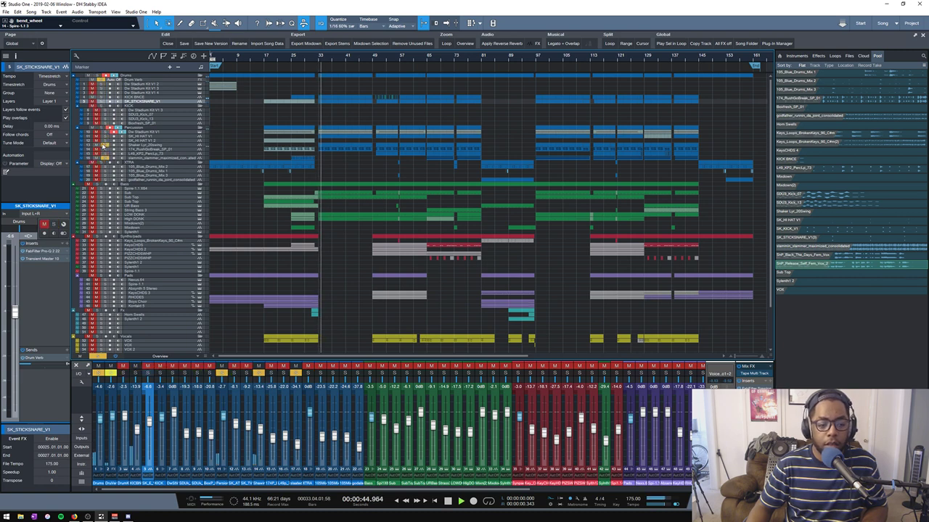
{"action": "left_click", "coordinate": [105, 142]}
{"action": "left_click", "coordinate": [106, 138]}
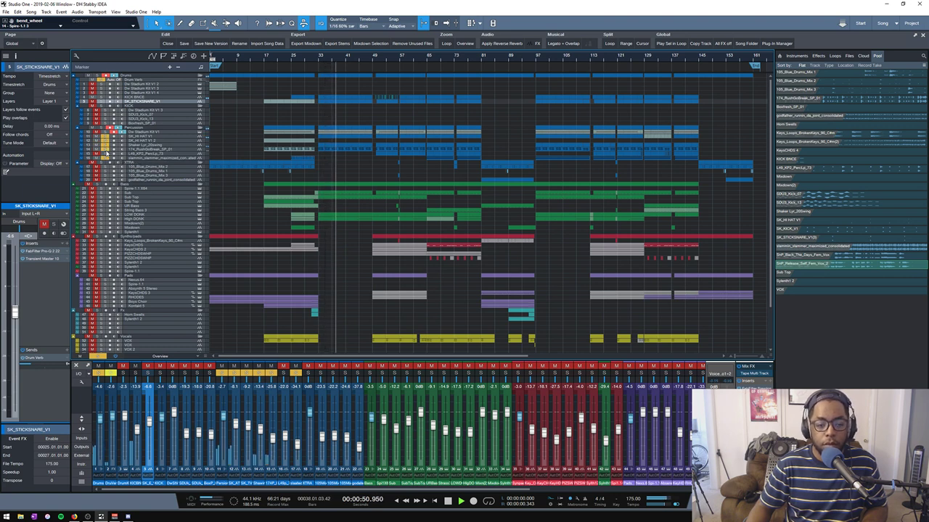
{"action": "left_click", "coordinate": [376, 68]}
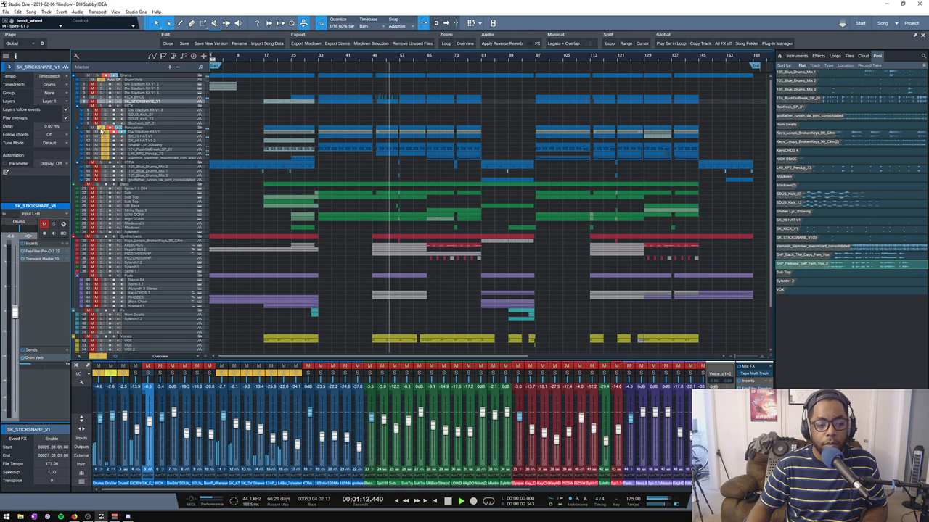
- Show the Percussion channel's inserts and sends, solo KICK BNCE alongside the percussion, and play from bar 50
{"action": "left_click", "coordinate": [156, 127]}
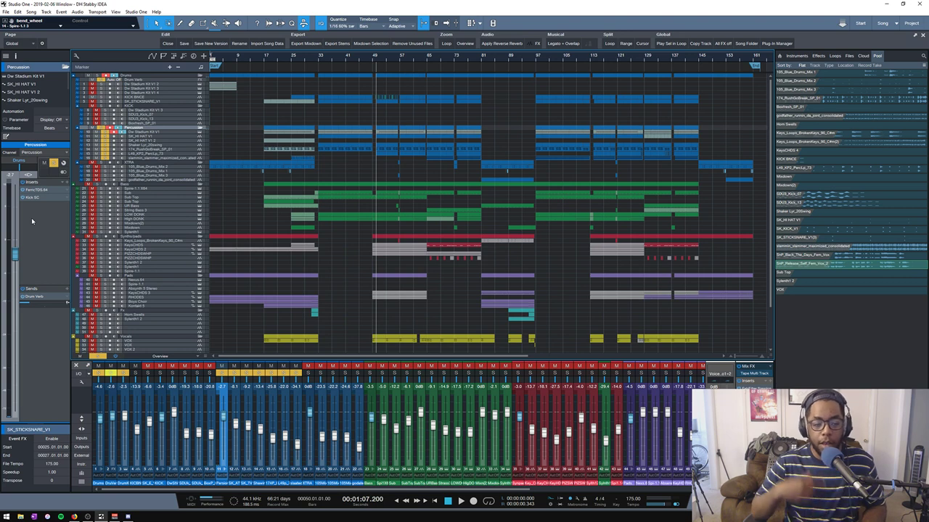
{"action": "left_click", "coordinate": [102, 106]}
{"action": "left_click", "coordinate": [103, 106]}
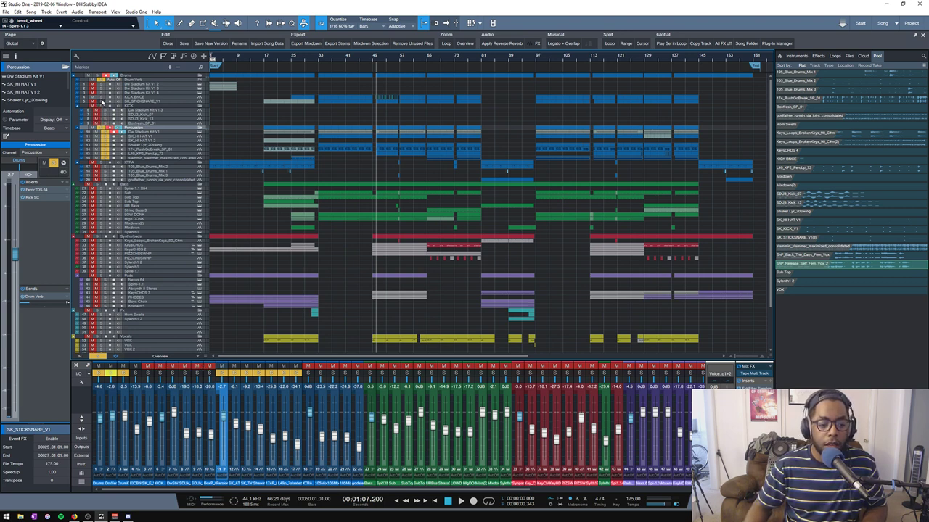
{"action": "left_click", "coordinate": [103, 98]}
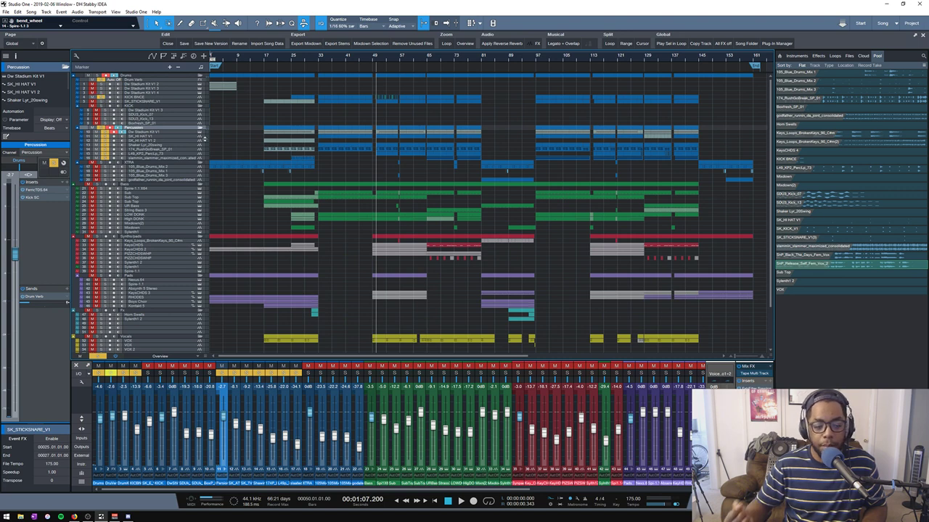
{"action": "key", "text": "space"}
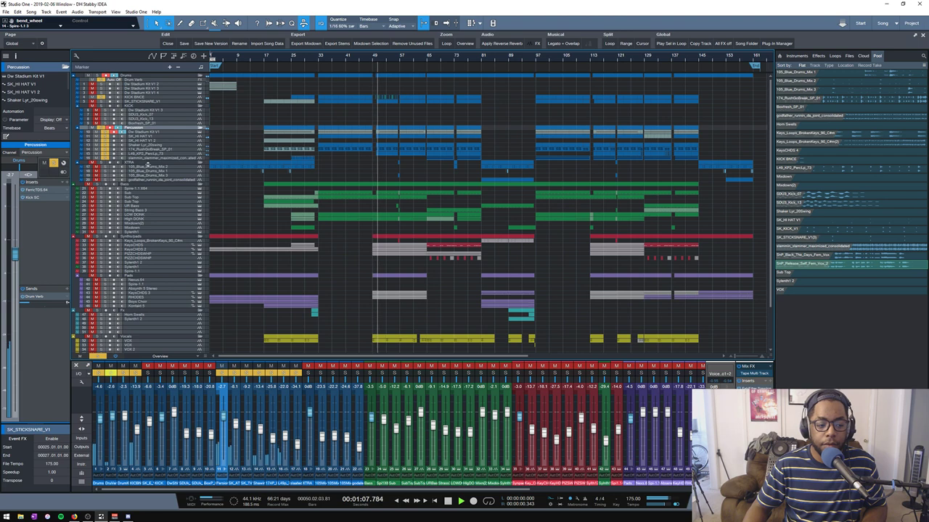
- Show the Percussion channel's Kick SC compressor reacting during playback, stop playback and close the plug-in window
{"action": "left_click", "coordinate": [32, 197]}
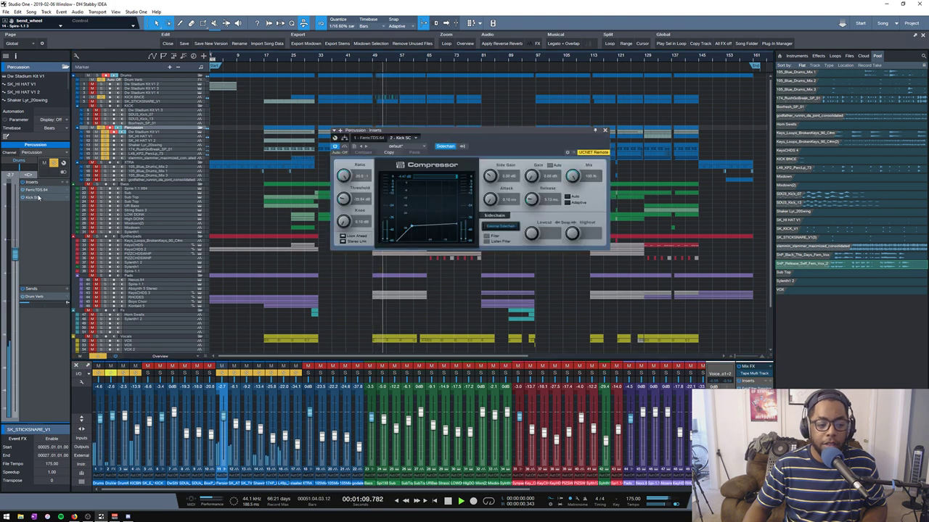
{"action": "key", "text": "space"}
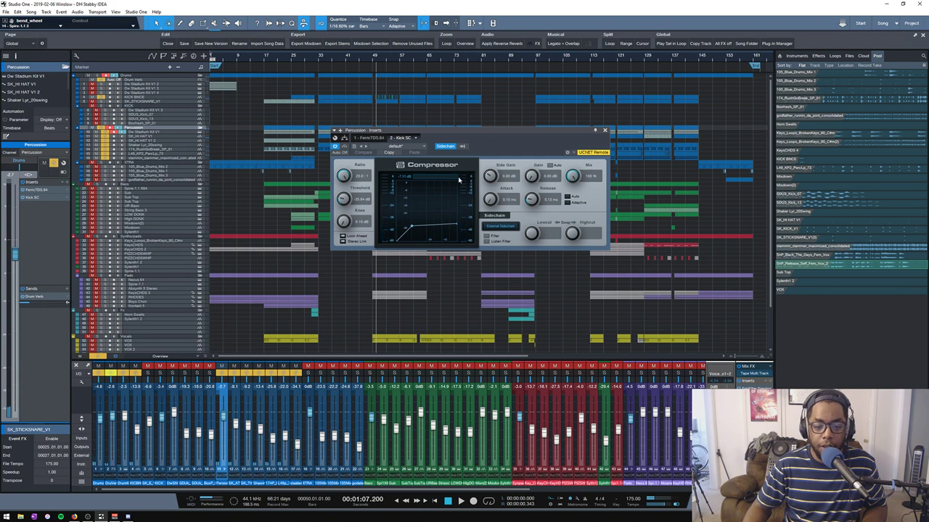
{"action": "left_click", "coordinate": [606, 131]}
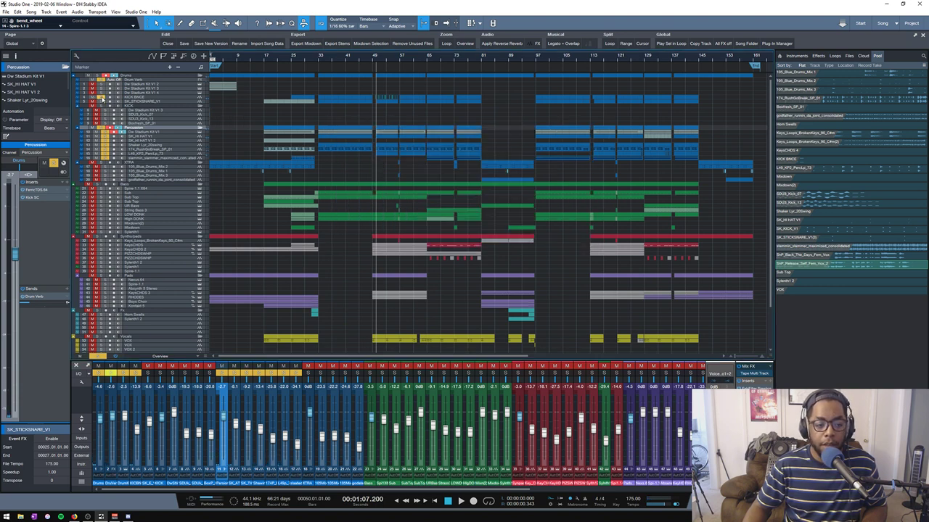
- Unsolo the Percussion folder, enlarge the KICK BNCE track, and examine and audition its kick pattern from bar 50
{"action": "left_click", "coordinate": [105, 127]}
{"action": "left_click_drag", "start_coordinate": [154, 100], "coordinate": [161, 149]}
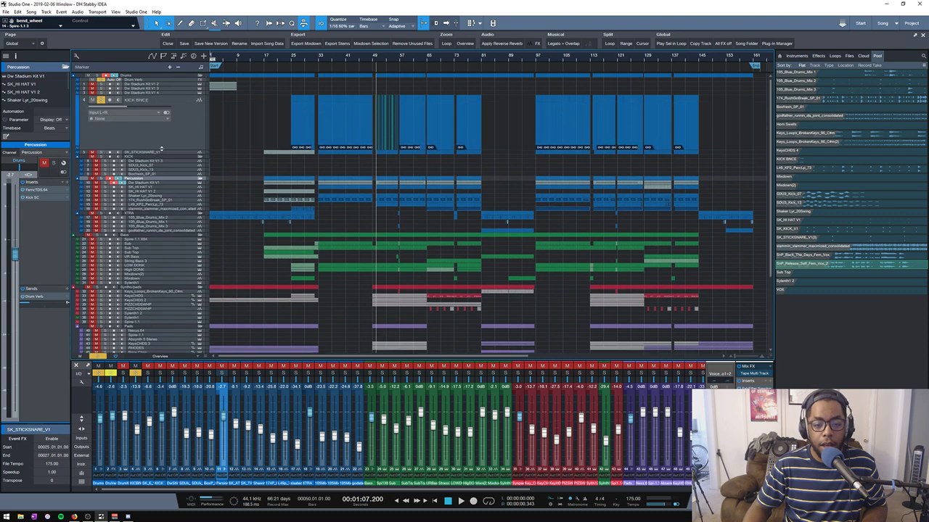
{"action": "scroll", "coordinate": [384, 58], "scroll_direction": "up", "scroll_amount": 10}
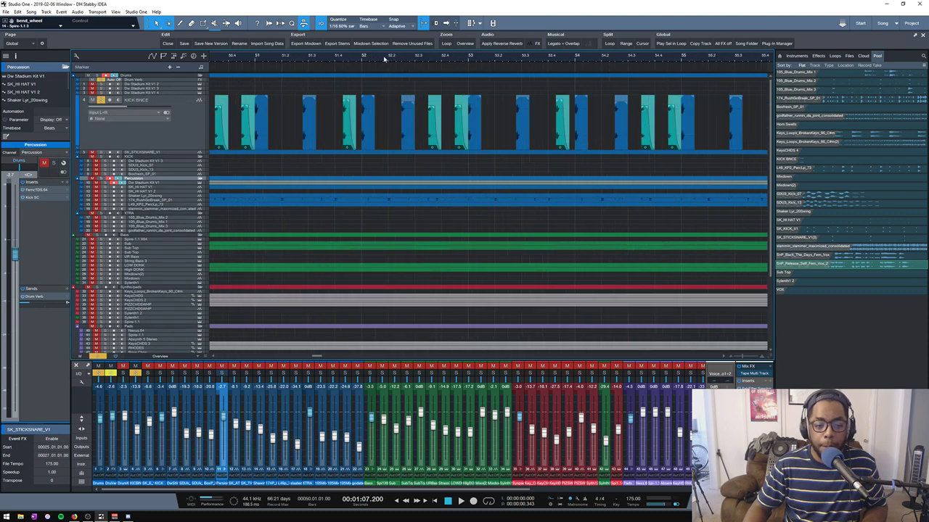
{"action": "scroll", "coordinate": [296, 52], "scroll_direction": "up", "scroll_amount": 5}
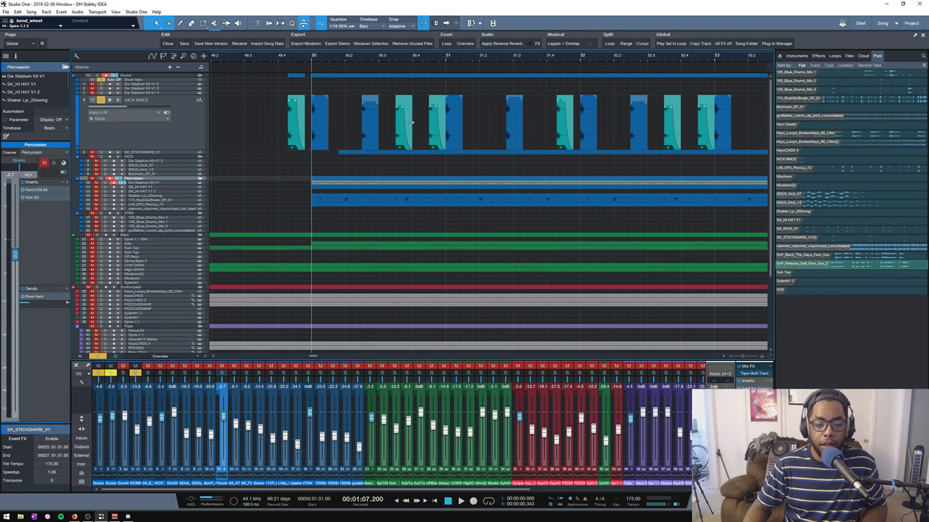
{"action": "key", "text": "space"}
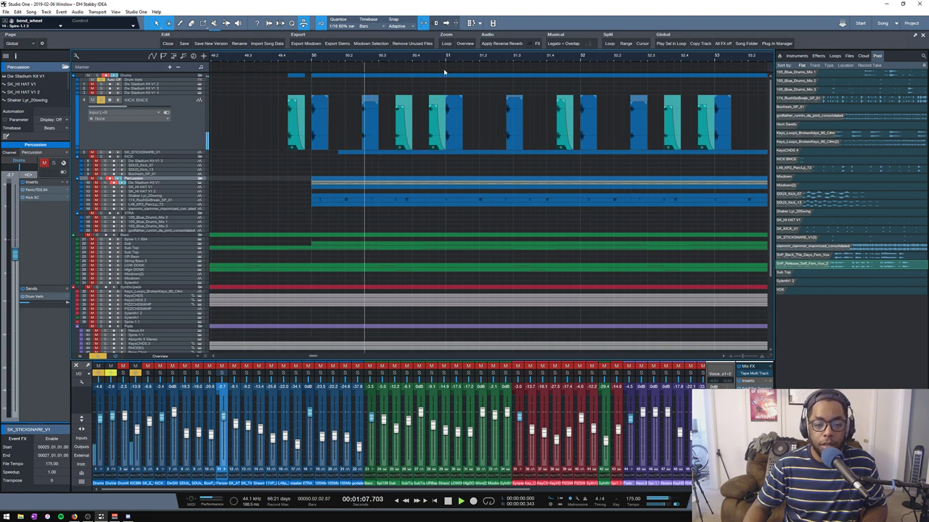
{"action": "scroll", "coordinate": [431, 61], "scroll_direction": "down", "scroll_amount": 12}
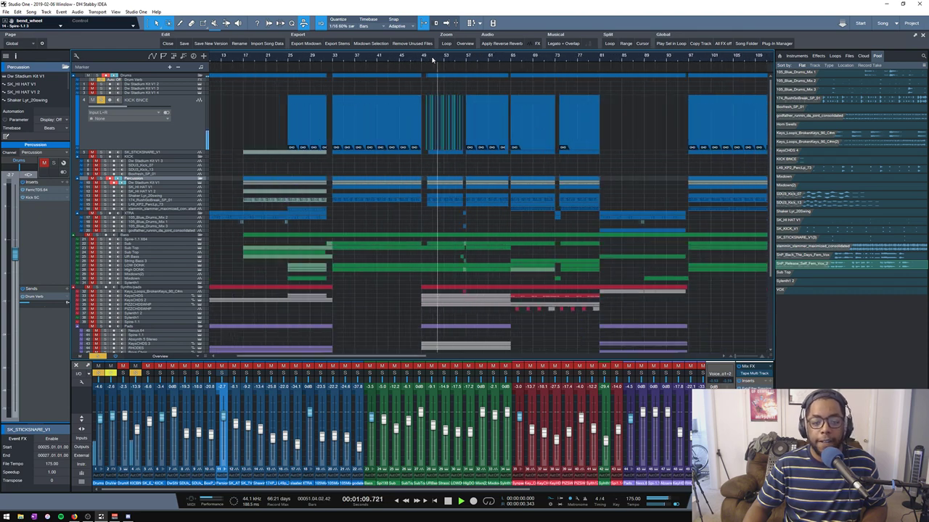
{"action": "key", "text": "space"}
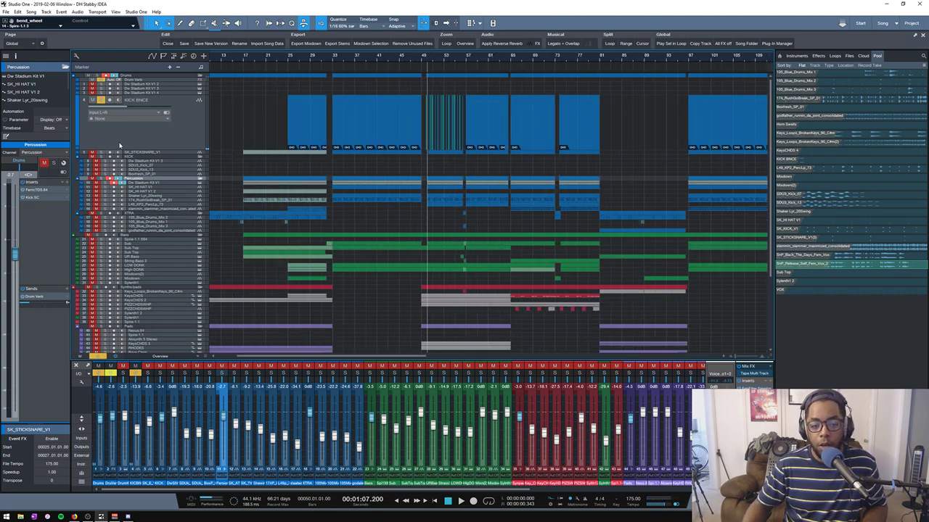
- Solo the whole Drums folder and audition it from bar 50 and again from bar 33
{"action": "left_click", "coordinate": [101, 76]}
{"action": "key", "text": "space"}
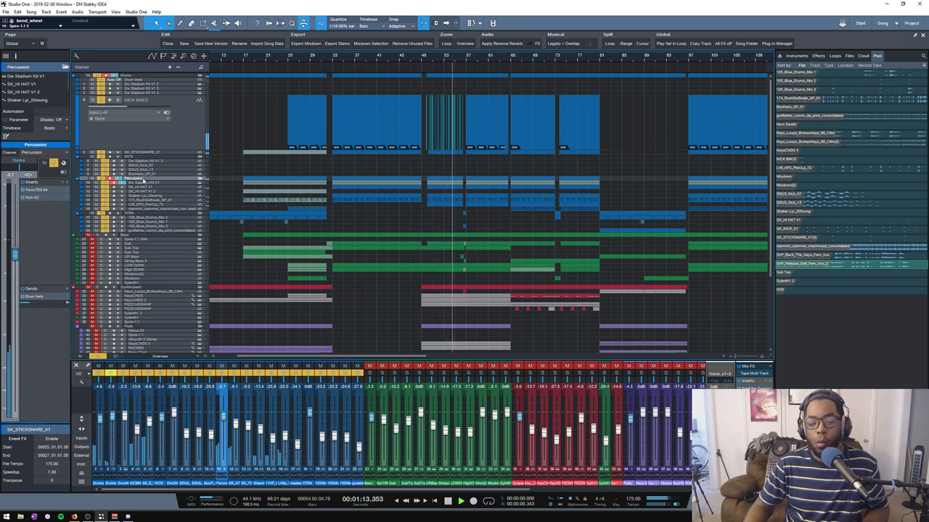
{"action": "key", "text": "space"}
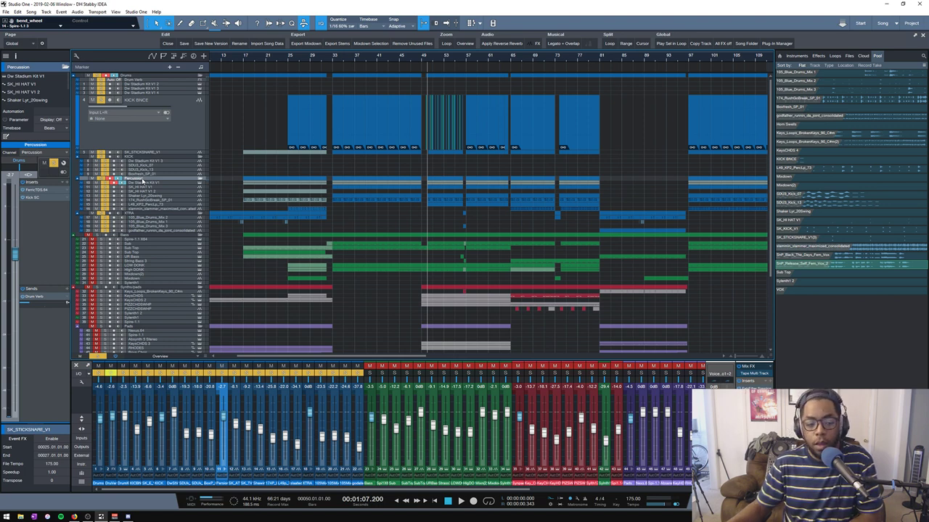
{"action": "left_click", "coordinate": [333, 57]}
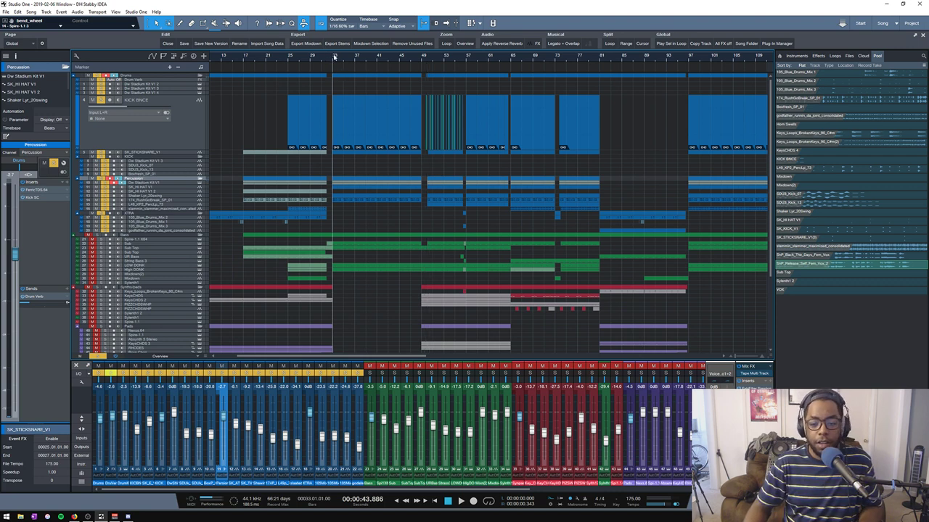
{"action": "key", "text": "space"}
{"action": "scroll", "coordinate": [365, 62], "scroll_direction": "up", "scroll_amount": 2}
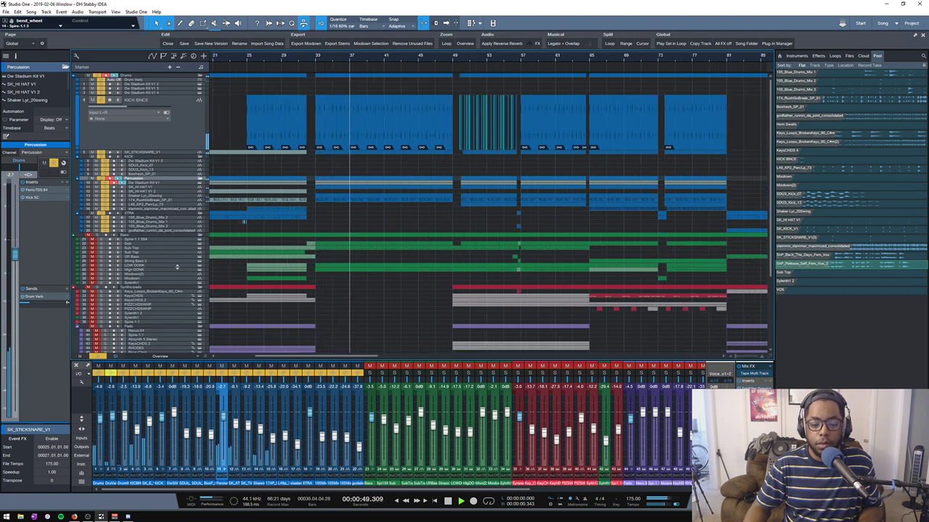
{"action": "key", "text": "space"}
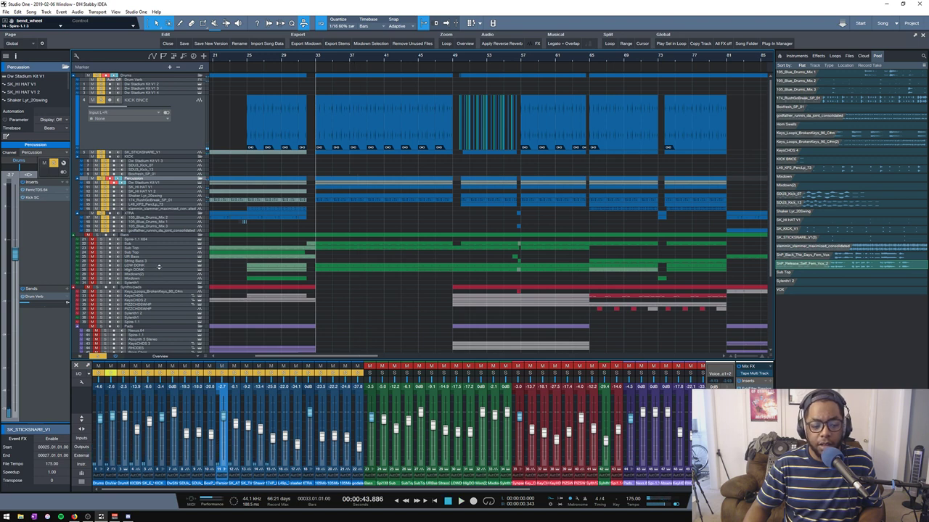
- Audition the Sub and the other Bass layers from bar 33, first soloed with the drums and finally with the Drums folder unsoloed and collapsed
{"action": "left_click", "coordinate": [151, 252]}
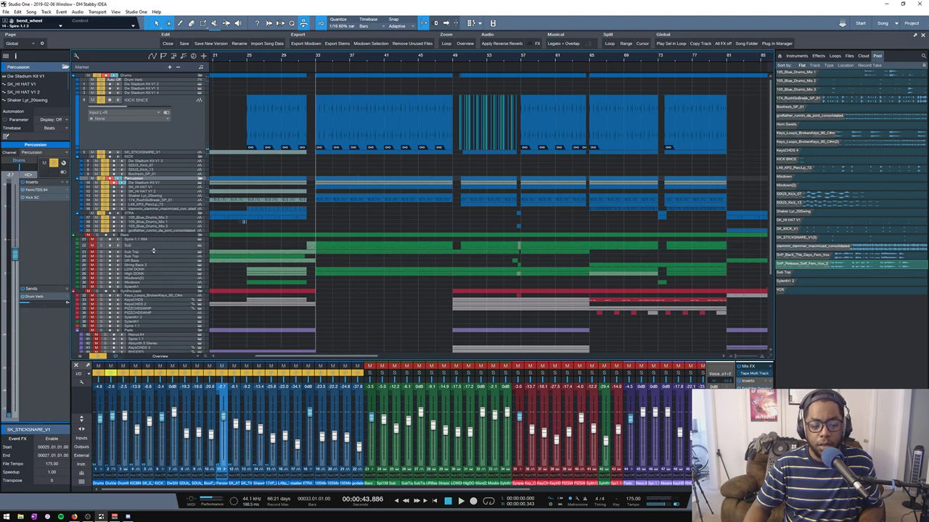
{"action": "key", "text": "s"}
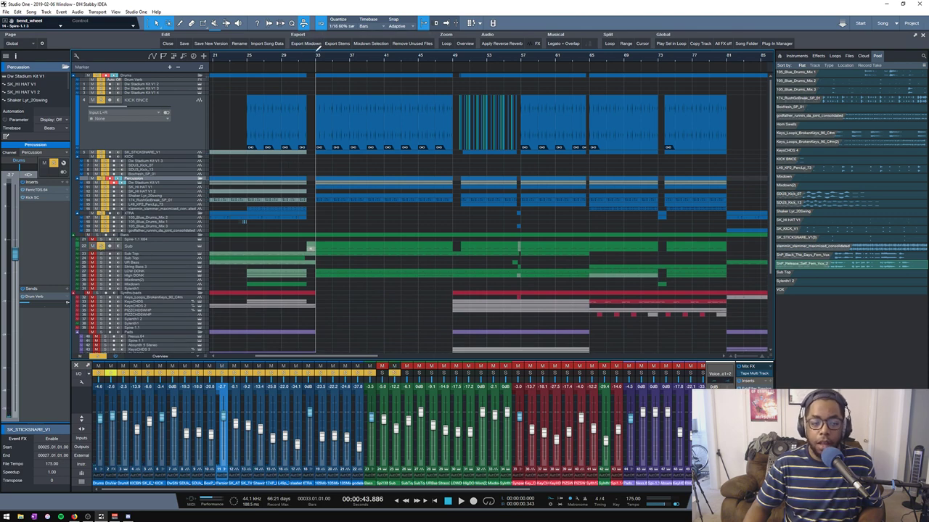
{"action": "mouse_move", "coordinate": [317, 49]}
{"action": "left_mouse_down"}
{"action": "mouse_move", "coordinate": [316, 58]}
{"action": "mouse_move", "coordinate": [316, 46]}
{"action": "left_mouse_up"}
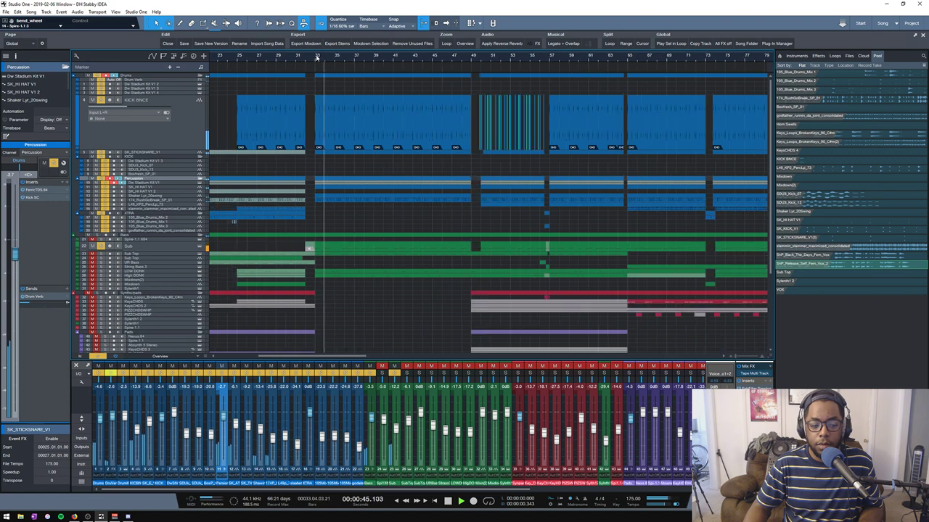
{"action": "left_click_drag", "start_coordinate": [99, 253], "coordinate": [98, 289]}
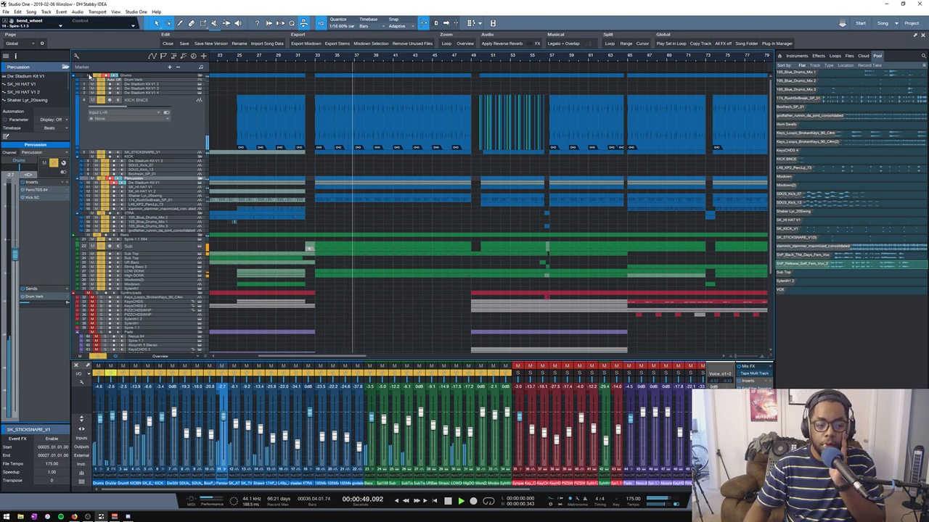
{"action": "left_click", "coordinate": [200, 76]}
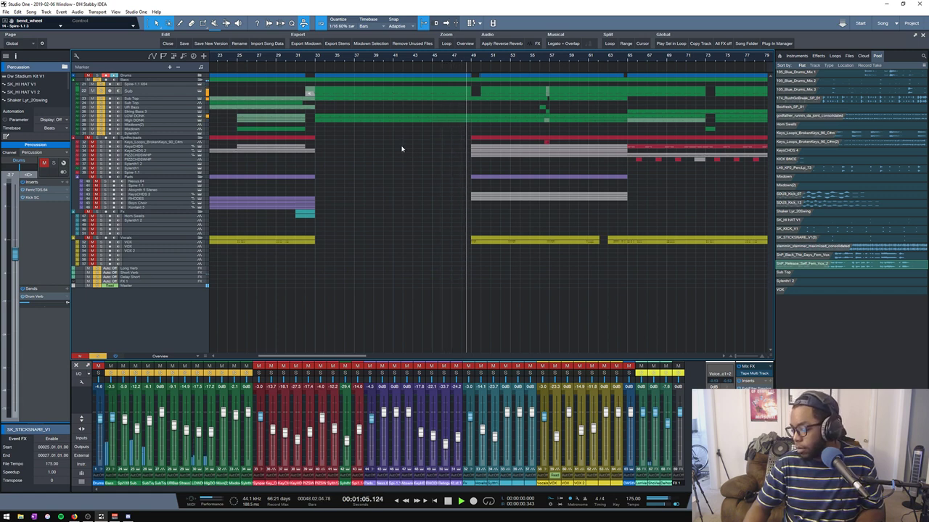
{"action": "key", "text": "b"}
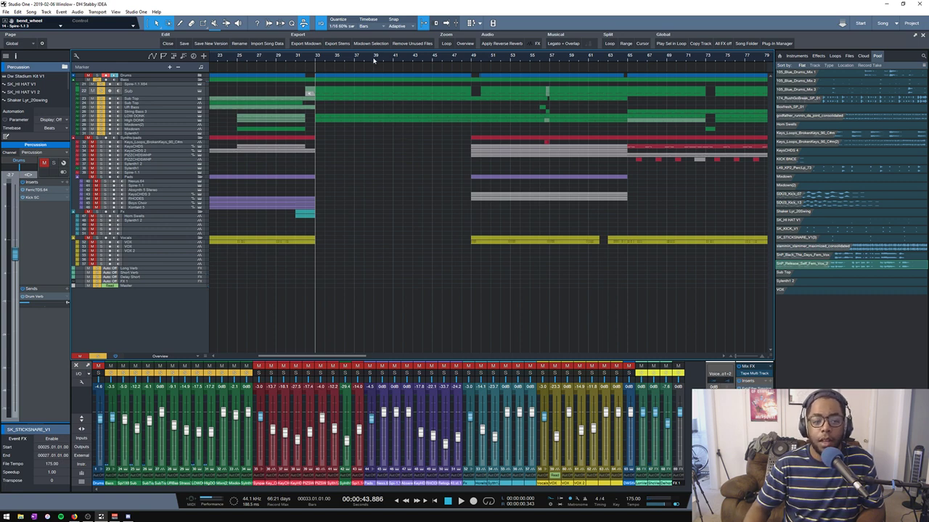
- Expand the Drums folder and show KICK BNCE's inserts and sends, briefly opening its FabFilter Pro-Q 2 and Transient Master plug-ins
{"action": "key", "text": "w"}
{"action": "key", "text": "w"}
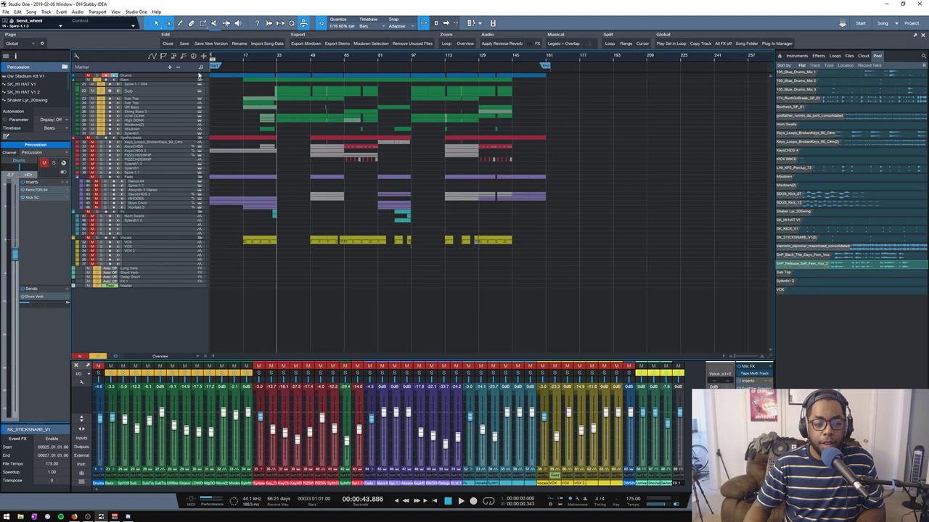
{"action": "left_click", "coordinate": [200, 75]}
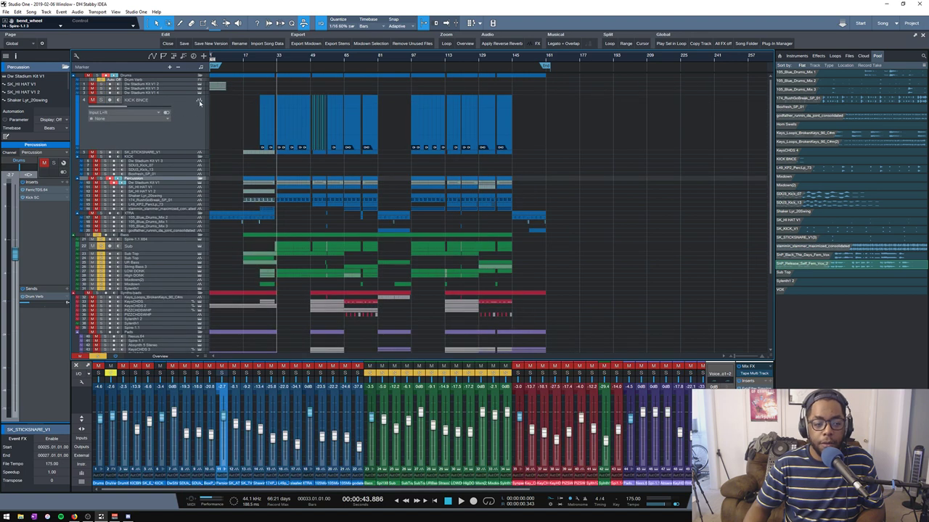
{"action": "scroll", "coordinate": [223, 56], "scroll_direction": "up", "scroll_amount": 4}
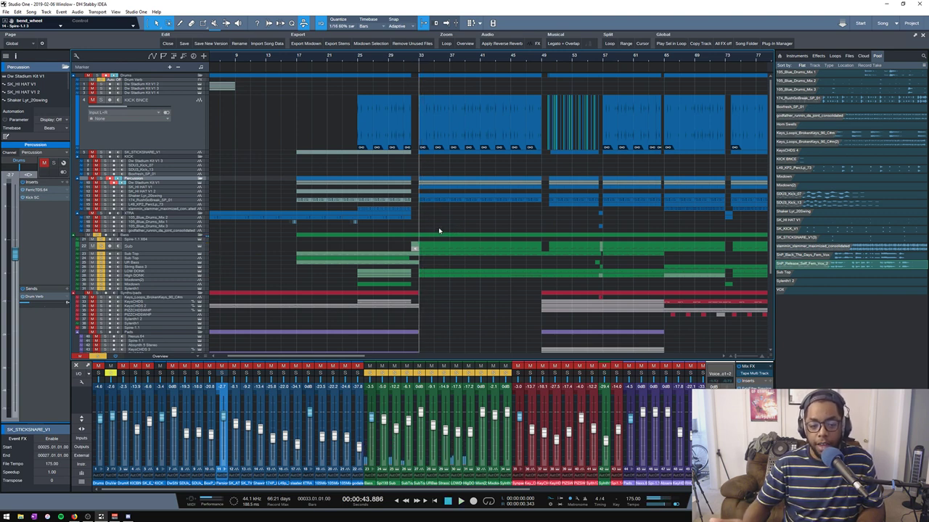
{"action": "left_click", "coordinate": [194, 123]}
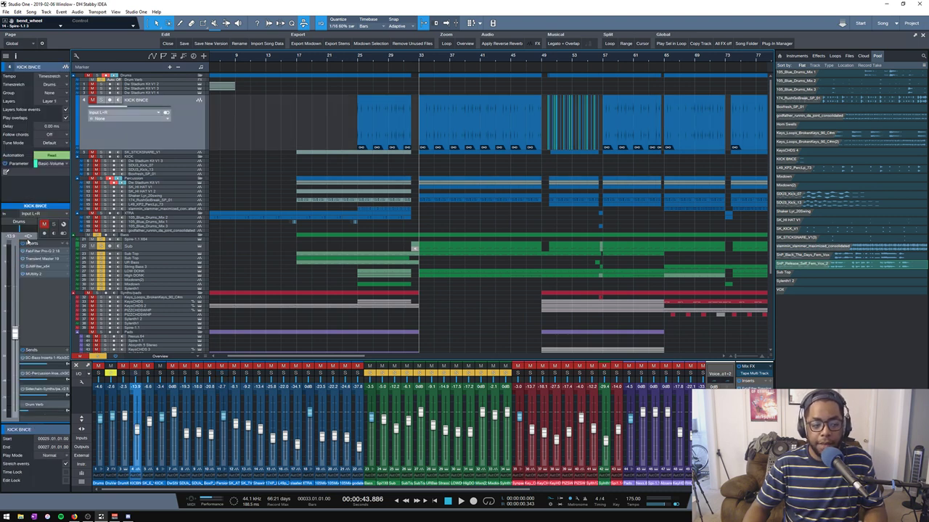
{"action": "left_click", "coordinate": [37, 251]}
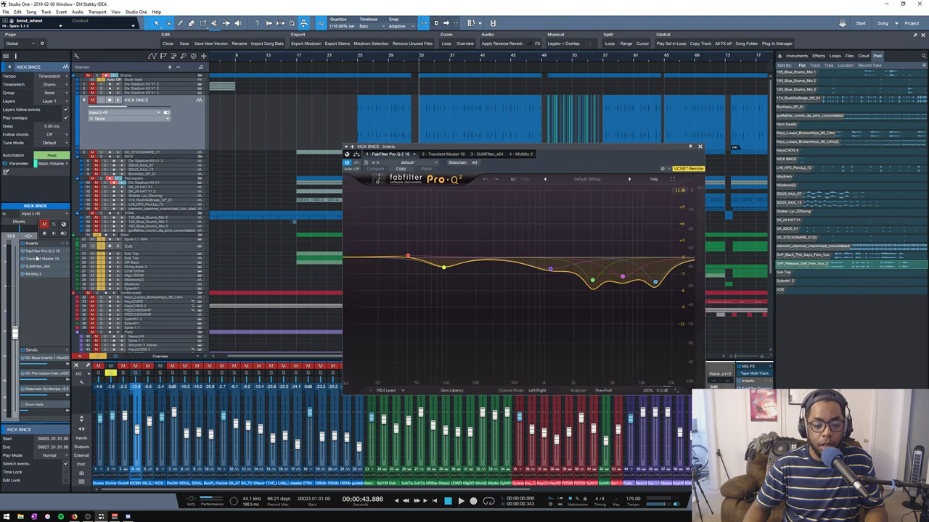
{"action": "left_click", "coordinate": [37, 260]}
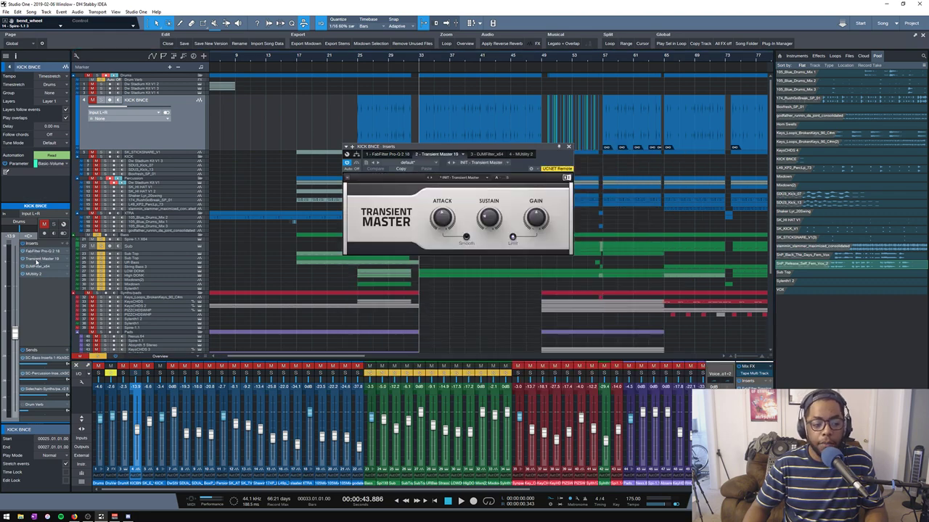
{"action": "left_click", "coordinate": [569, 148]}
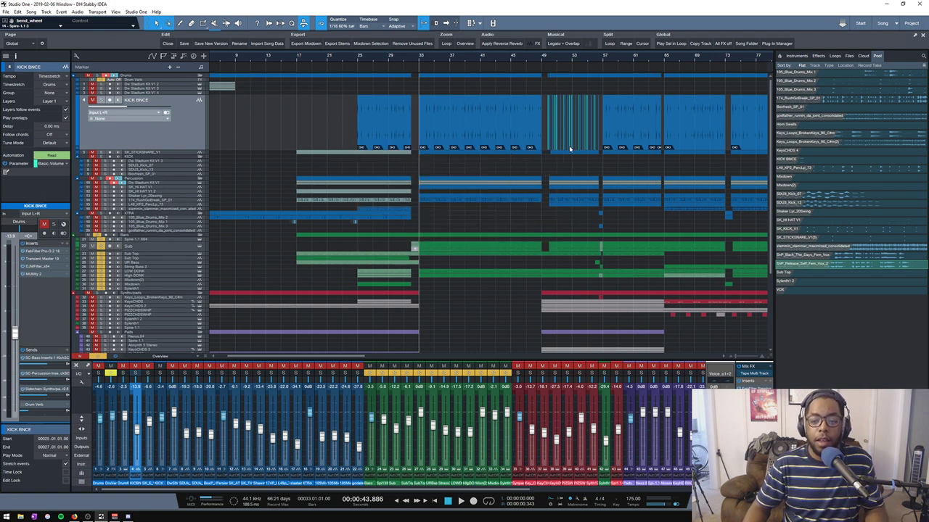
- Set the track height to Minimal and zoom in on the Bass layers around bar 33
{"action": "scroll", "coordinate": [425, 221], "scroll_direction": "down", "scroll_amount": 2}
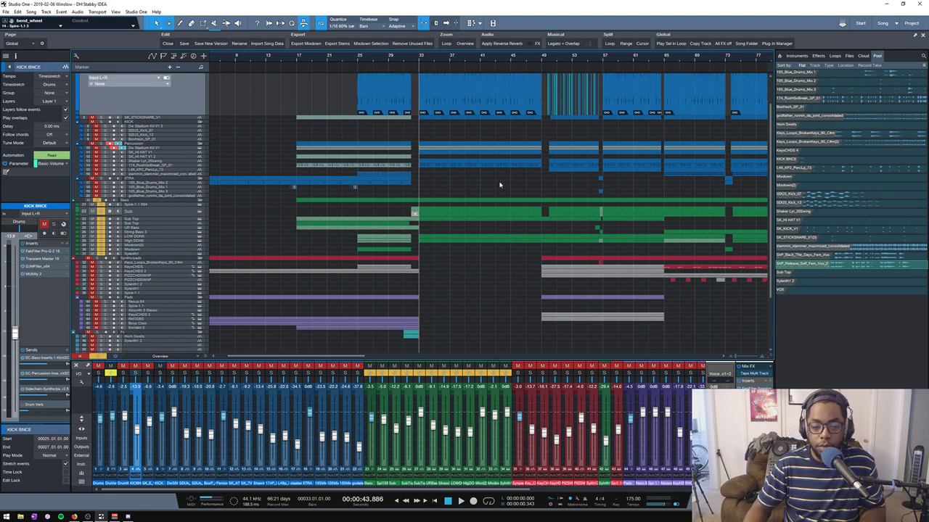
{"action": "scroll", "coordinate": [497, 182], "scroll_direction": "down", "scroll_amount": 2}
{"action": "scroll", "coordinate": [405, 58], "scroll_direction": "down", "scroll_amount": 3}
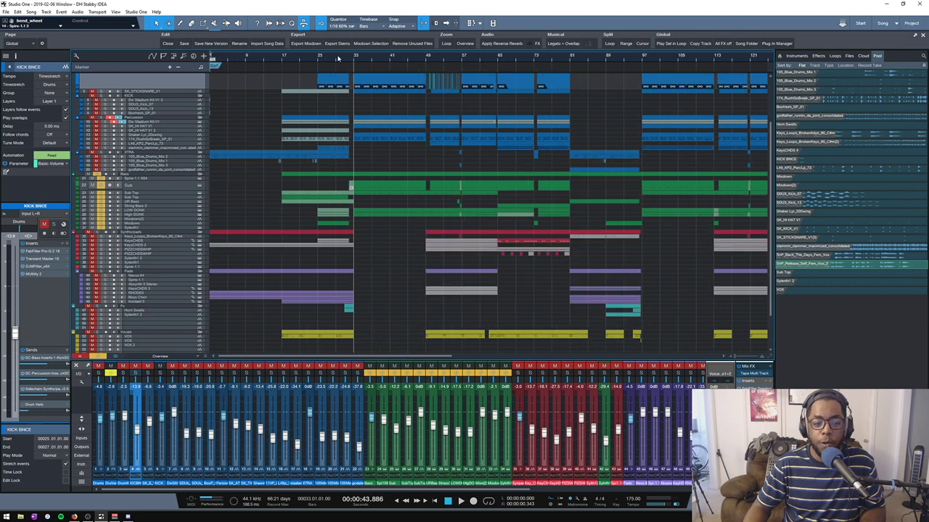
{"action": "key", "text": "shift+w"}
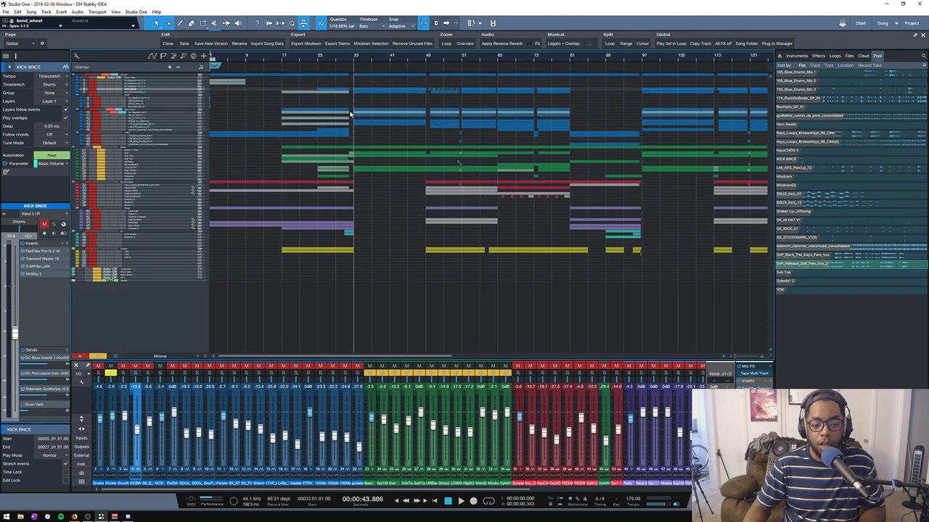
{"action": "left_click_drag", "start_coordinate": [331, 131], "coordinate": [449, 182]}
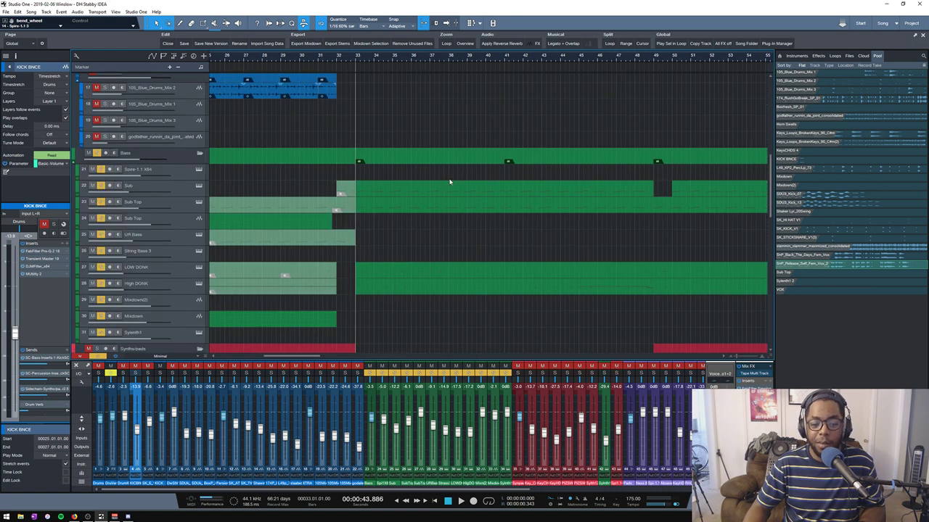
{"action": "scroll", "coordinate": [631, 182], "scroll_direction": "up", "scroll_amount": 2}
{"action": "scroll", "coordinate": [435, 181], "scroll_direction": "down", "scroll_amount": 3}
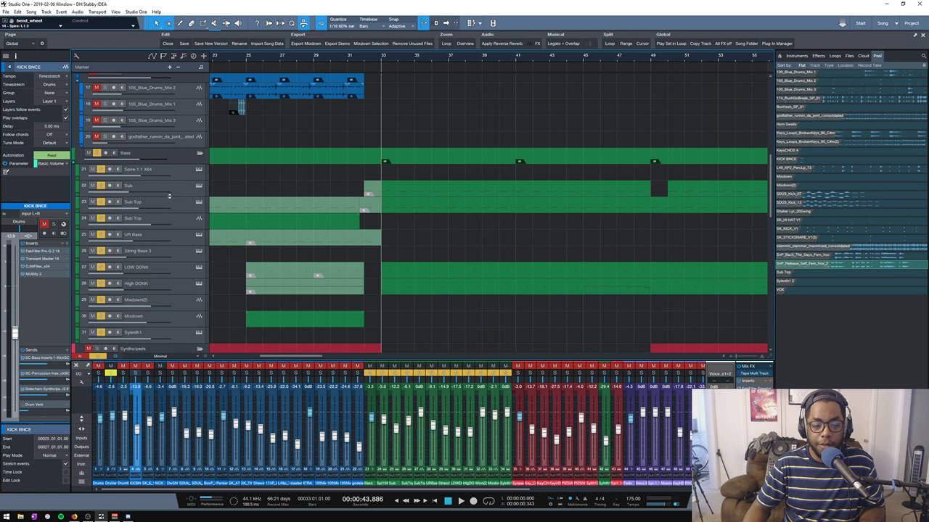
- Play the Bass layers from bar 33, enlarge the Sub track slightly, and narrow the solo to LOW DONK and High DONK
{"action": "key", "text": "space"}
{"action": "left_click_drag", "start_coordinate": [169, 196], "coordinate": [169, 203]}
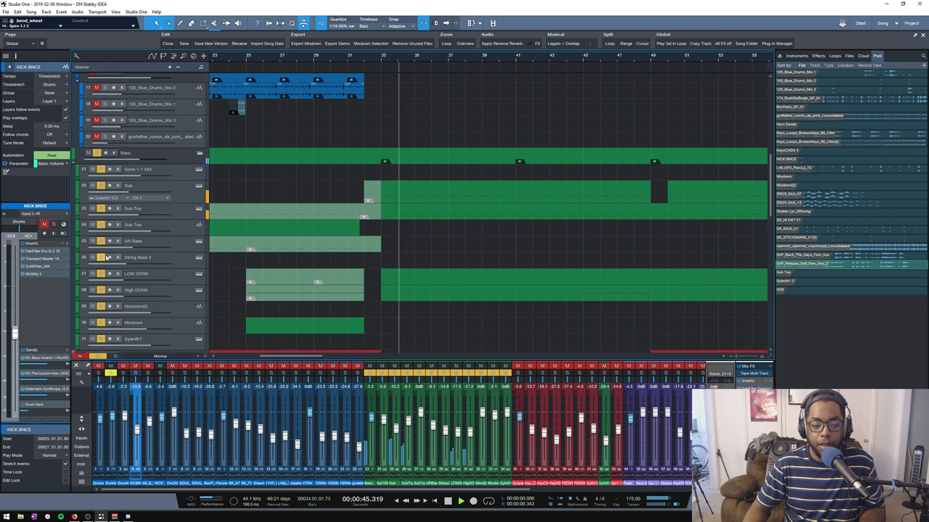
{"action": "left_click", "coordinate": [101, 273]}
{"action": "left_click", "coordinate": [101, 290]}
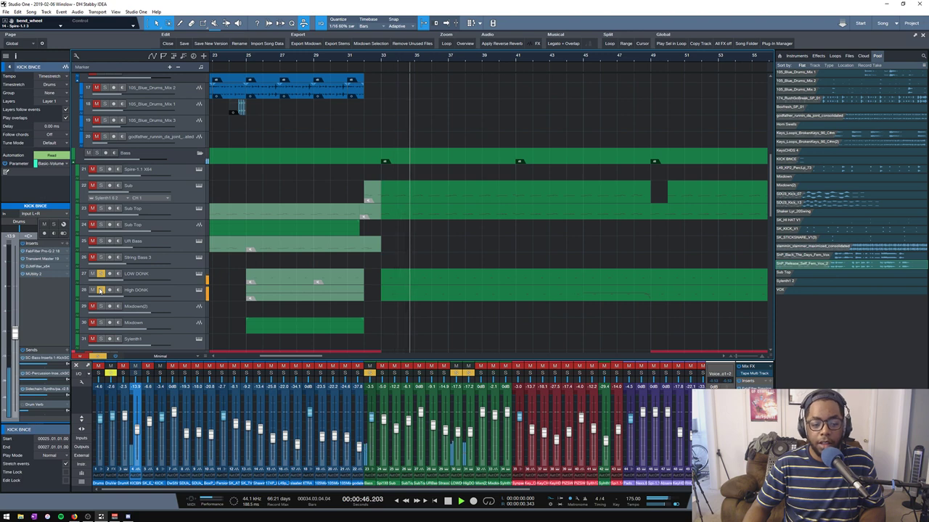
- Stop playback, solo the Sub track, and take LOW DONK and High DONK out of solo
{"action": "key", "text": "space"}
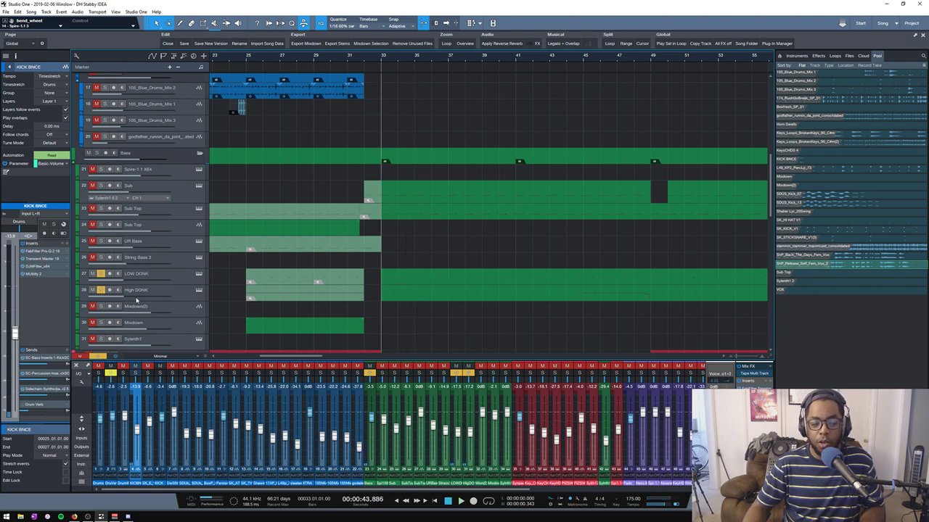
{"action": "left_click", "coordinate": [182, 301]}
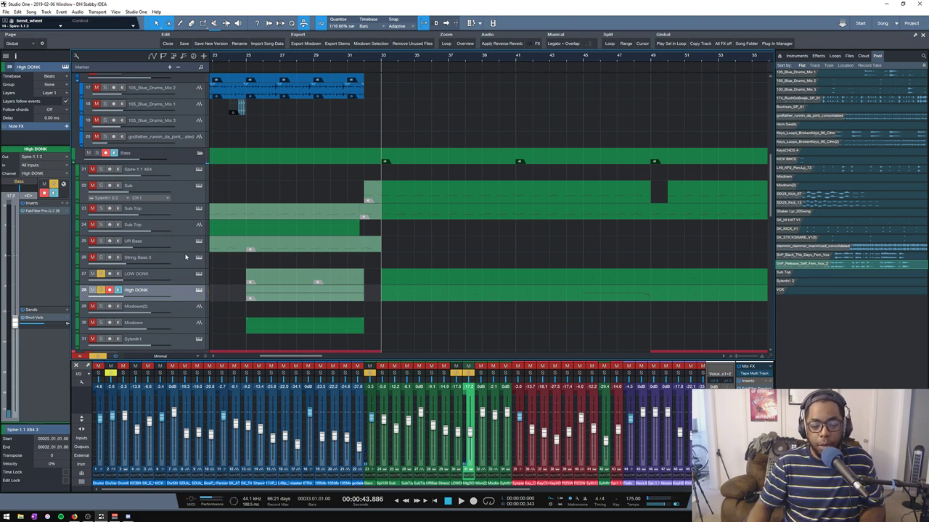
{"action": "scroll", "coordinate": [390, 61], "scroll_direction": "down", "scroll_amount": 2}
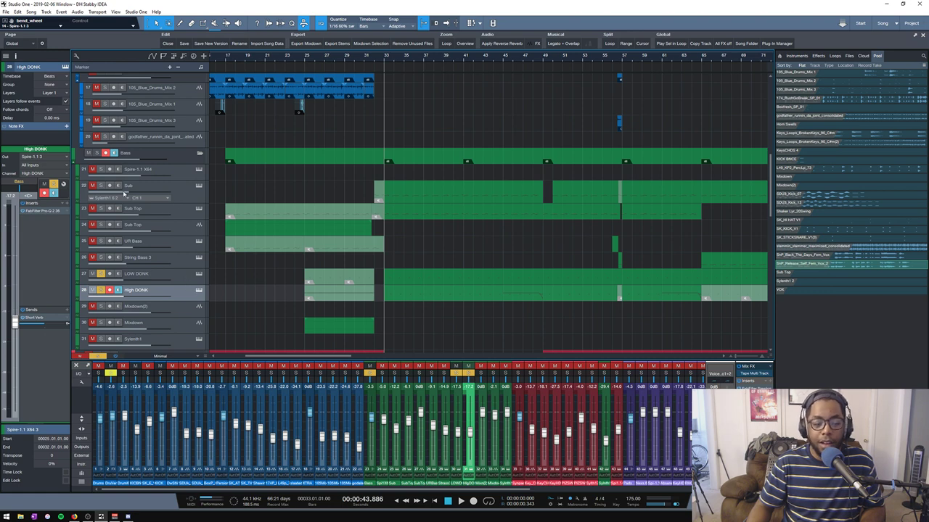
{"action": "left_click", "coordinate": [101, 186]}
{"action": "left_click", "coordinate": [101, 289]}
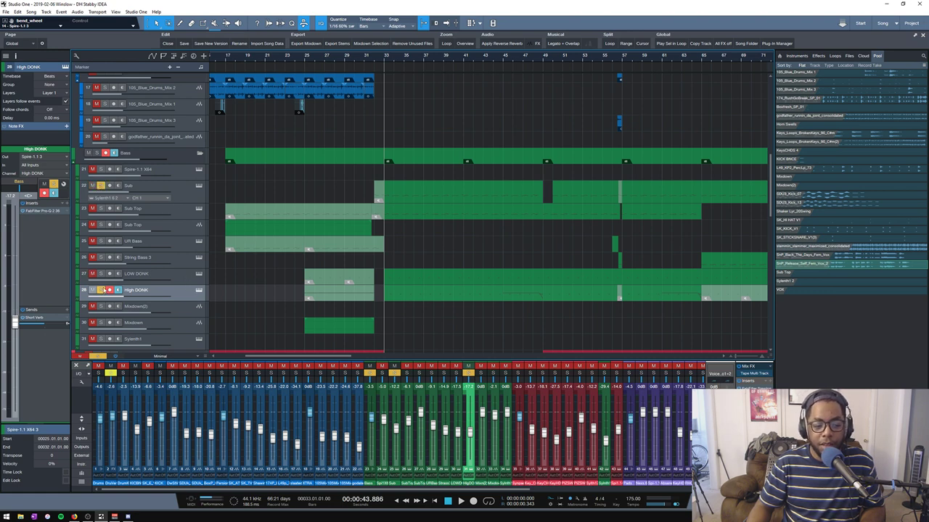
{"action": "left_click", "coordinate": [102, 290]}
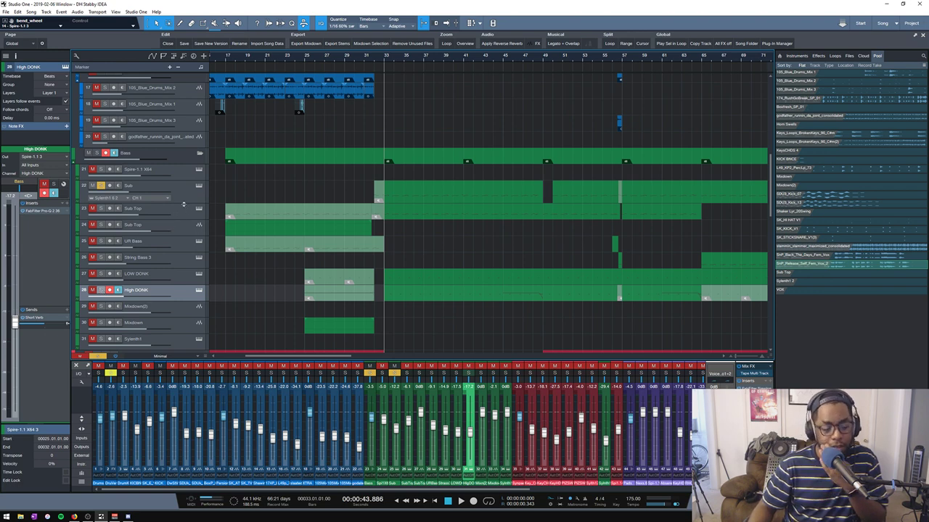
- Make the Sub track taller, select it, and listen to it soloed from bar 33
{"action": "left_click_drag", "start_coordinate": [184, 205], "coordinate": [184, 226]}
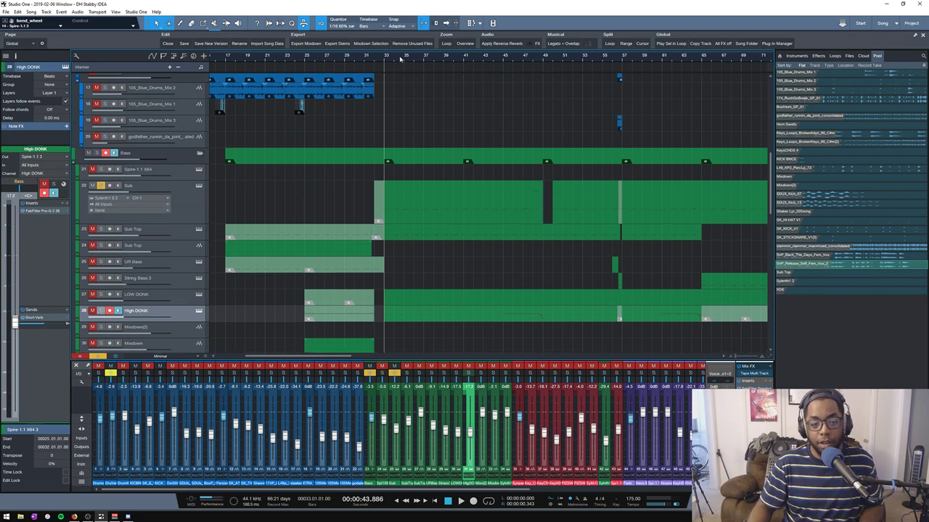
{"action": "scroll", "coordinate": [400, 58], "scroll_direction": "up", "scroll_amount": 5}
{"action": "key", "text": "space"}
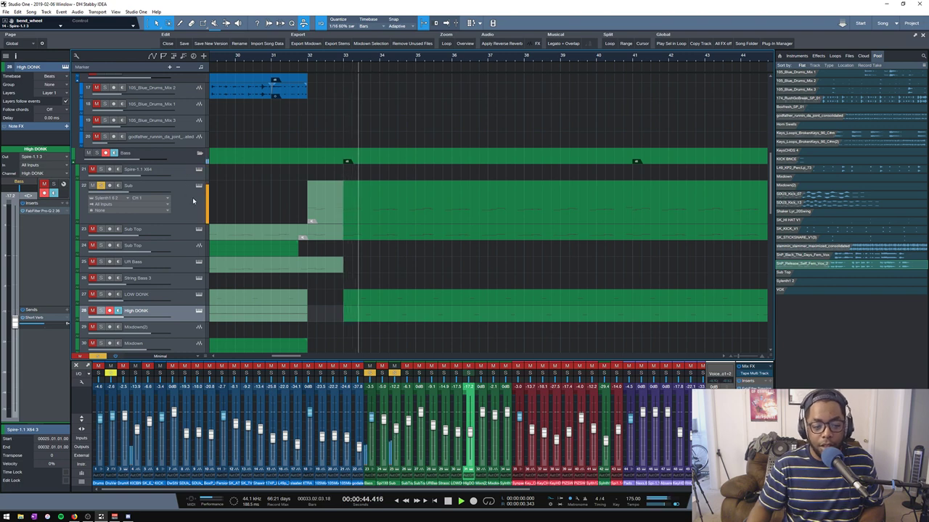
{"action": "left_click", "coordinate": [199, 200]}
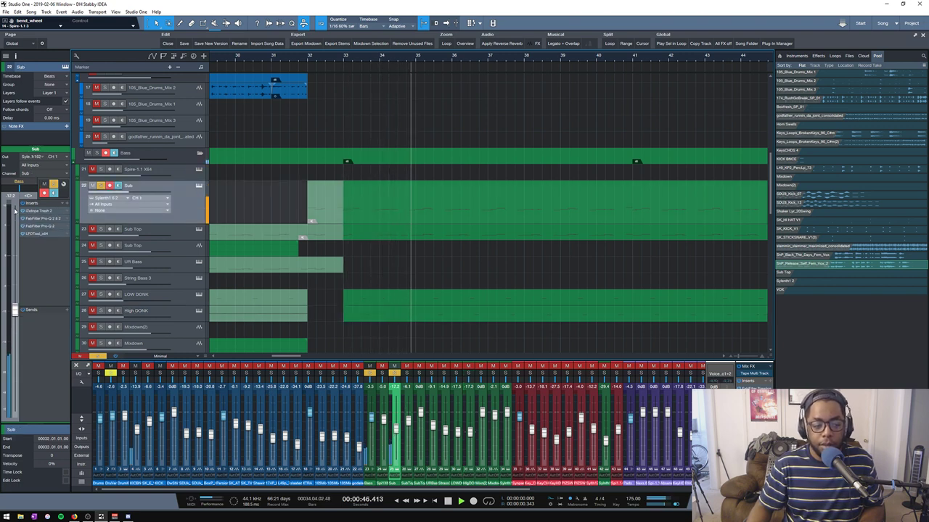
{"action": "key", "text": "space"}
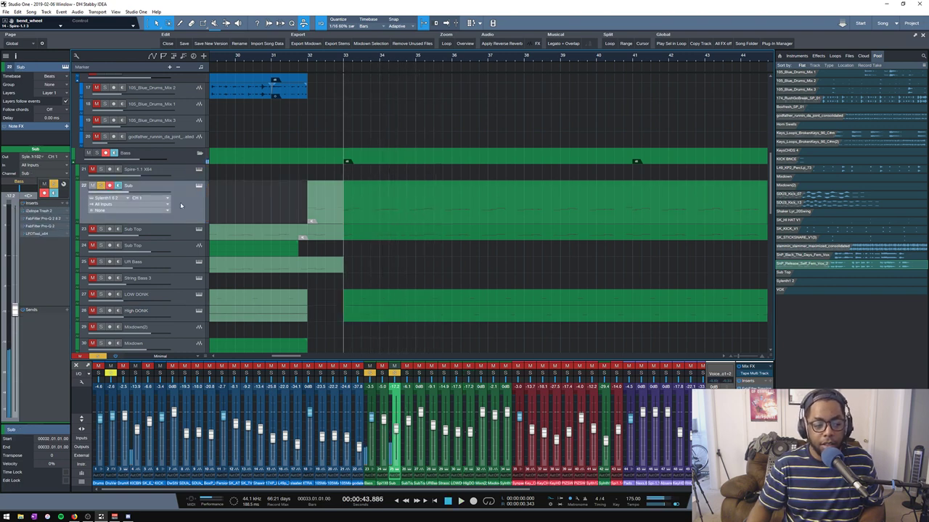
{"action": "key", "text": "space"}
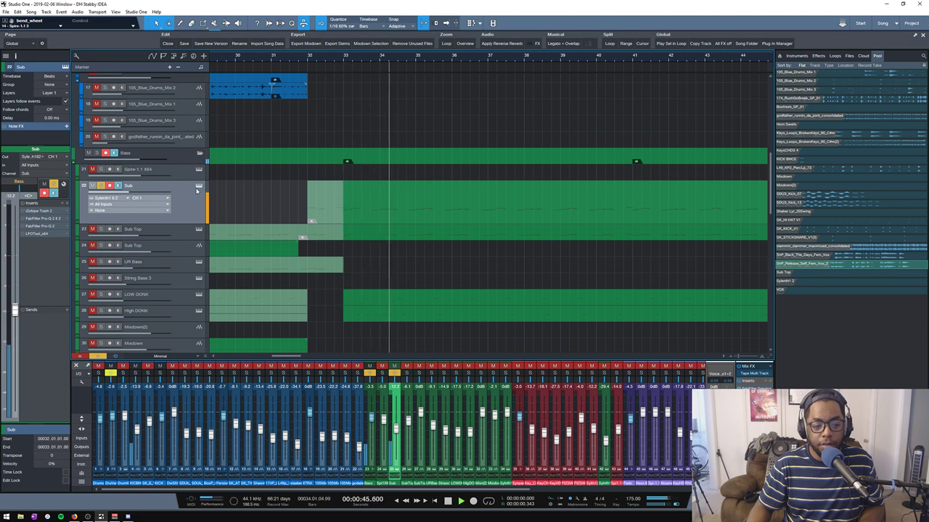
{"action": "key", "text": "space"}
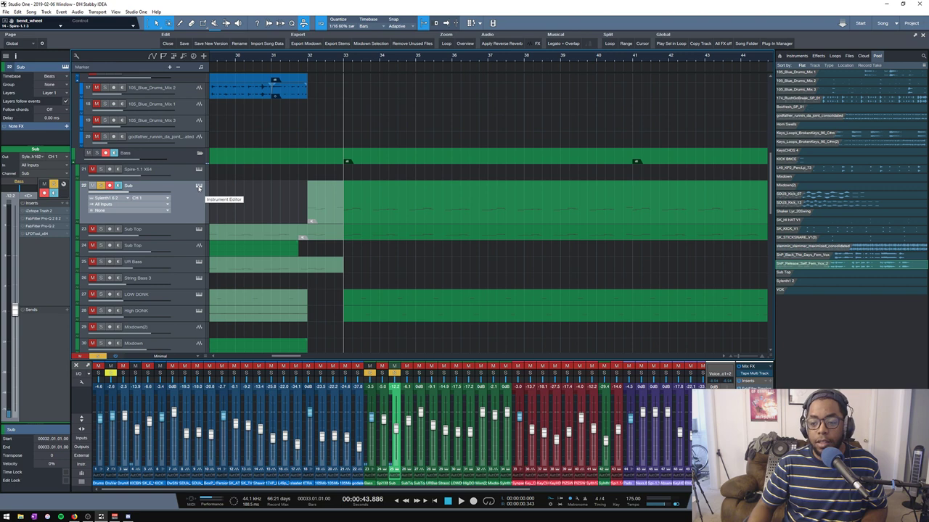
- Open the Sub track's first FabFilter Pro-Q 2 insert and its Sylenth1 instrument for inspection
{"action": "left_click", "coordinate": [198, 187]}
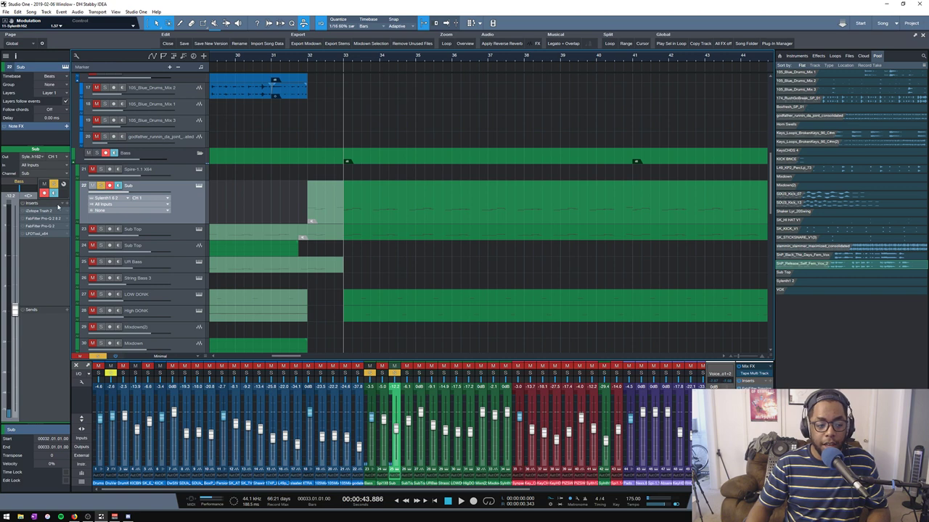
{"action": "left_click", "coordinate": [29, 219]}
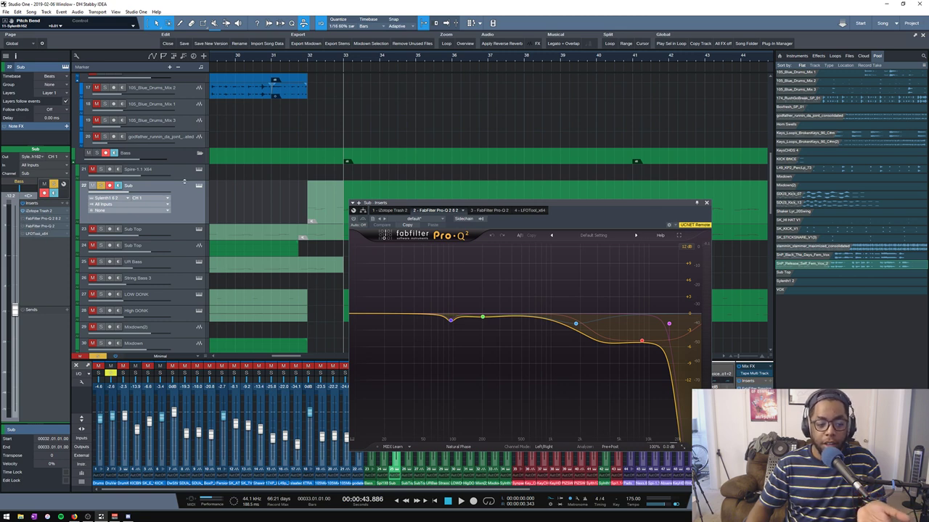
{"action": "left_click", "coordinate": [199, 186]}
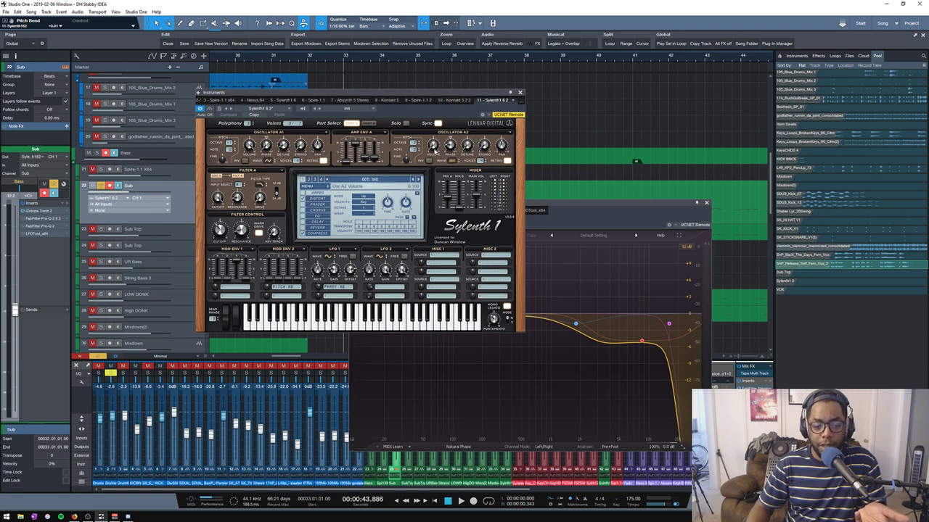
- Show Sylenth1's distortion settings, raise the LFO 1 gain to 10.000, adjust the LFO 1 rate, and close the synth
{"action": "left_click", "coordinate": [321, 200]}
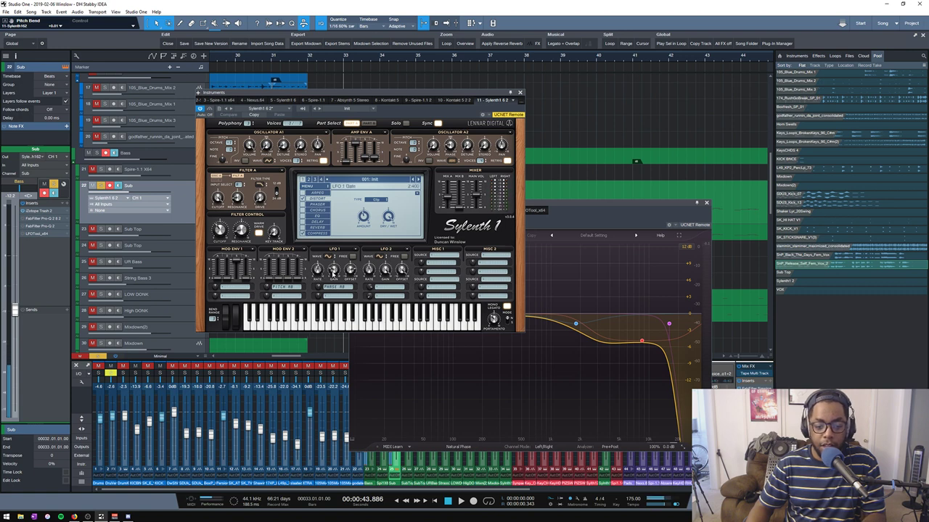
{"action": "left_click_drag", "start_coordinate": [333, 270], "coordinate": [347, 233]}
{"action": "left_click_drag", "start_coordinate": [338, 272], "coordinate": [357, 208]}
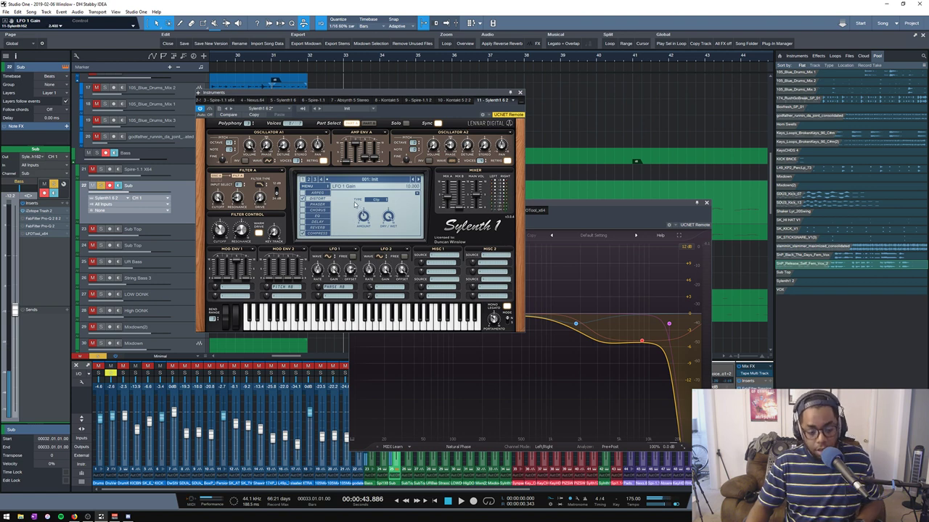
{"action": "left_click_drag", "start_coordinate": [317, 270], "coordinate": [327, 254]}
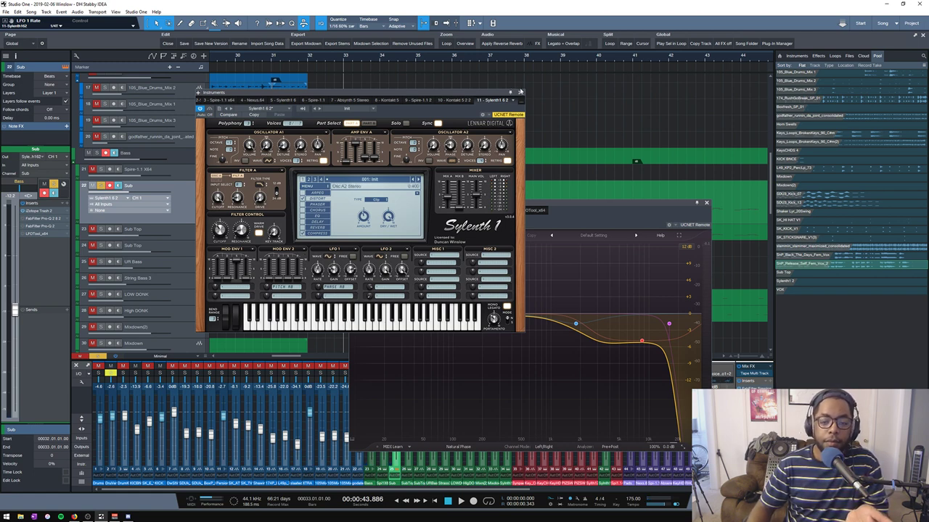
{"action": "left_click", "coordinate": [520, 93]}
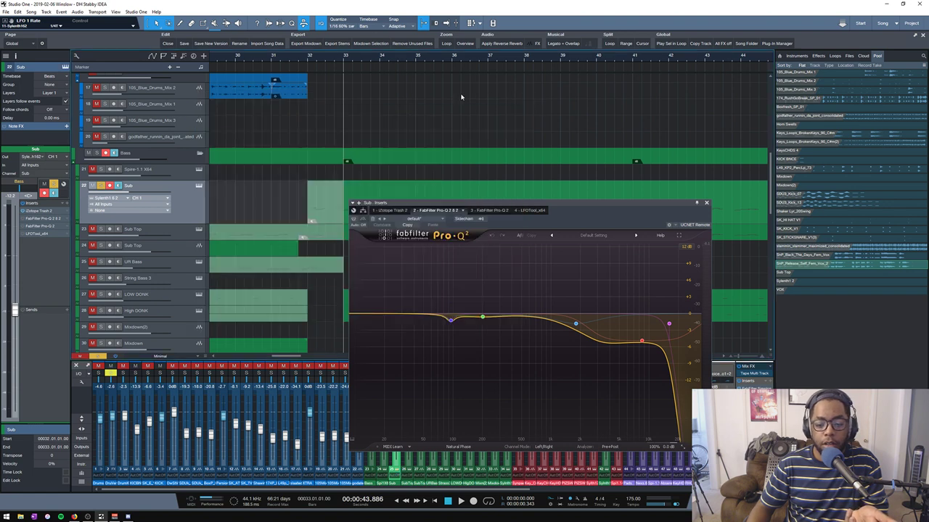
- Activate the Sub track's first FabFilter Pro-Q 2 insert, audition the filtered sound, and close the plug-in windows
{"action": "left_click", "coordinate": [34, 220]}
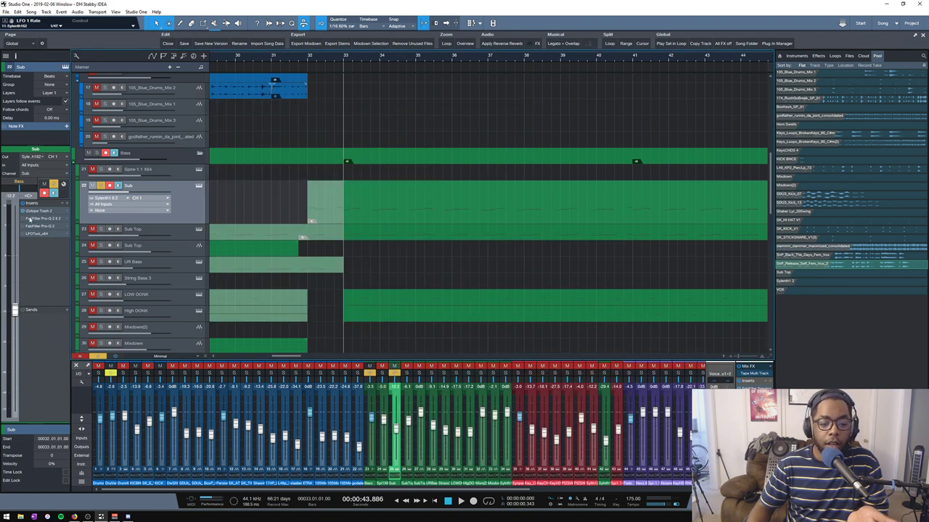
{"action": "left_click", "coordinate": [39, 219]}
{"action": "key", "text": "space"}
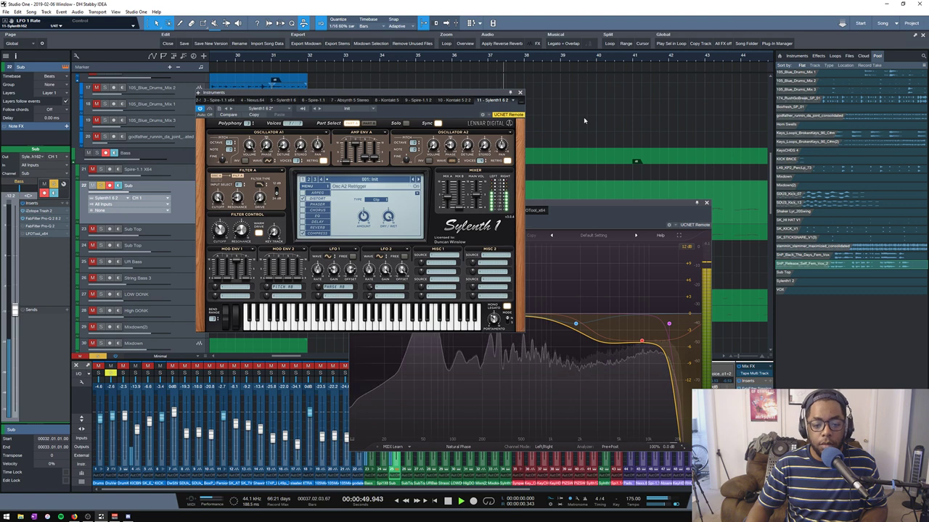
{"action": "left_click", "coordinate": [519, 93]}
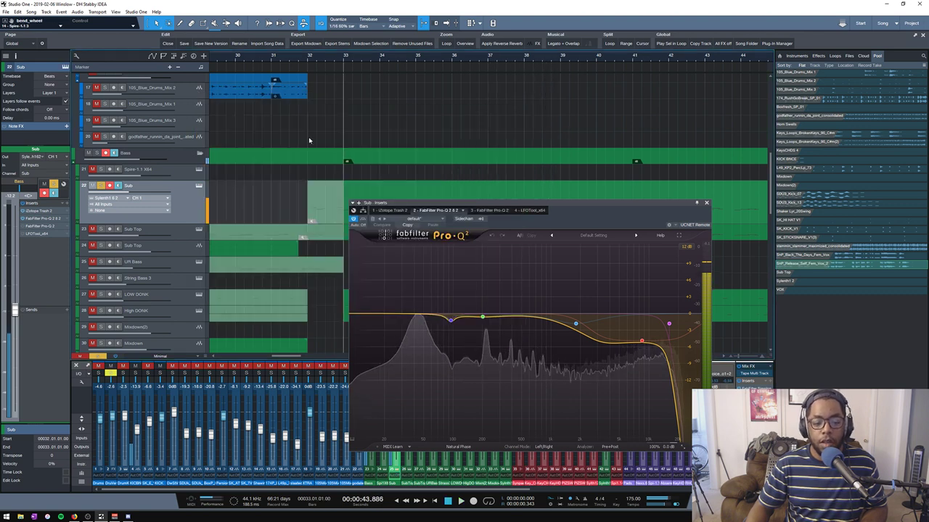
{"action": "key", "text": "space"}
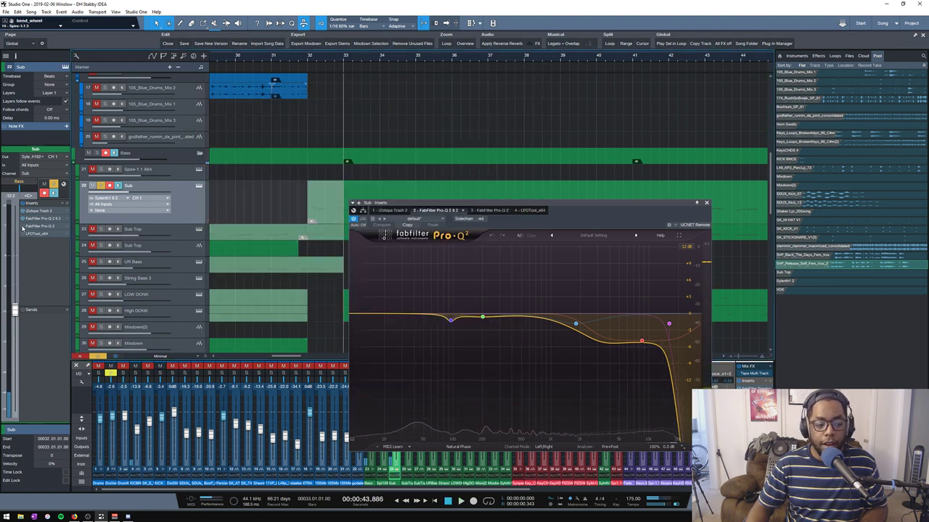
{"action": "left_click", "coordinate": [705, 203]}
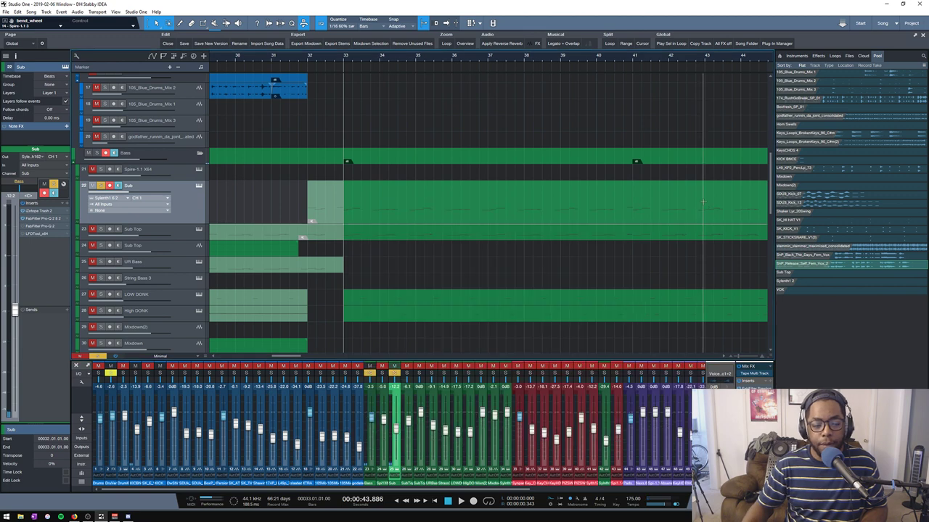
- Audition the Sub track with its Sylenth1 open, activate its second FabFilter Pro-Q 2 insert, and close the plug-in windows
{"action": "key", "text": "space"}
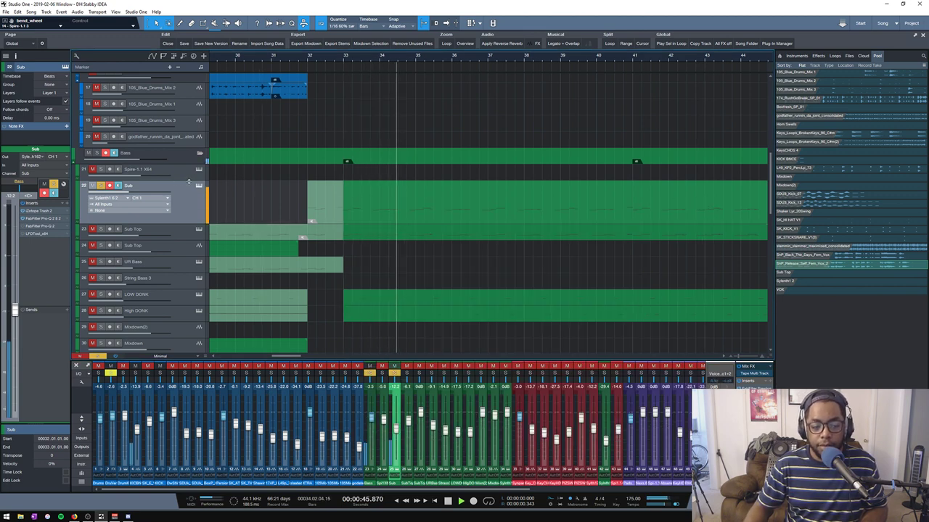
{"action": "left_click", "coordinate": [199, 186]}
{"action": "key", "text": "space"}
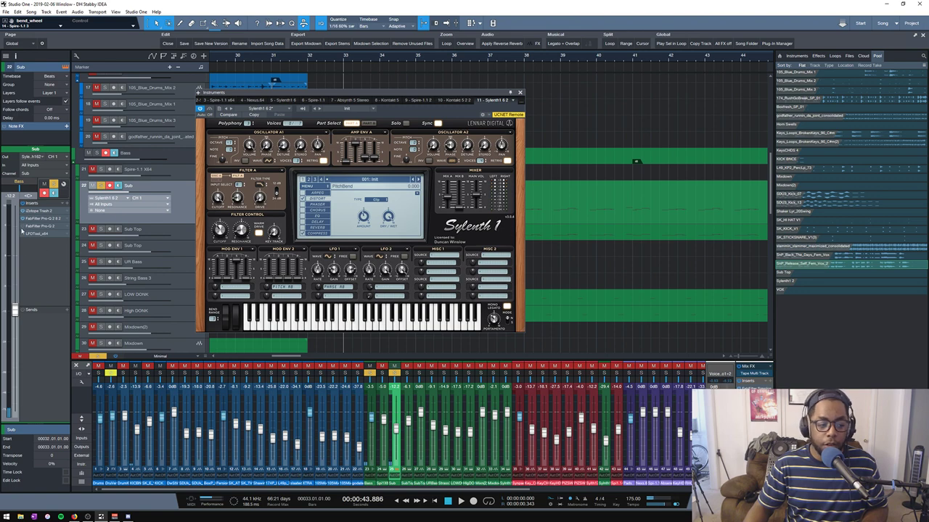
{"action": "double_click", "coordinate": [33, 228]}
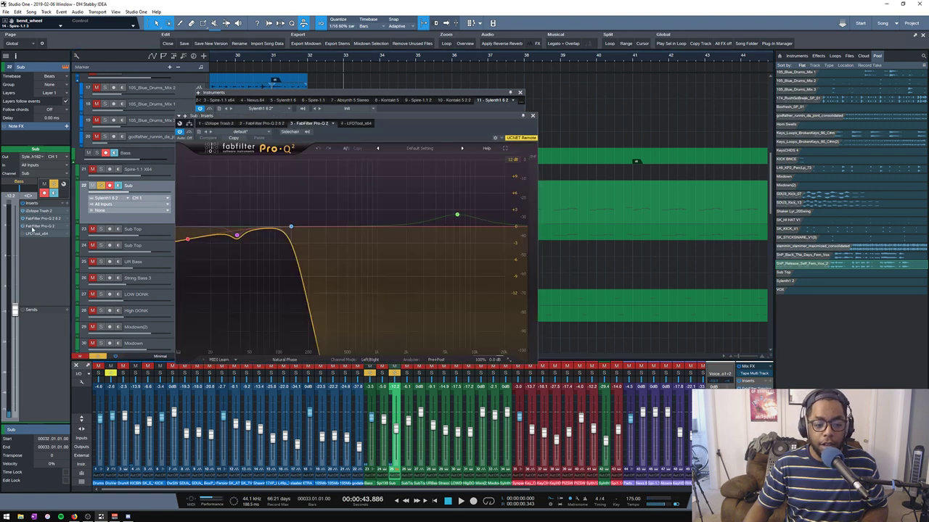
{"action": "double_click", "coordinate": [33, 228]}
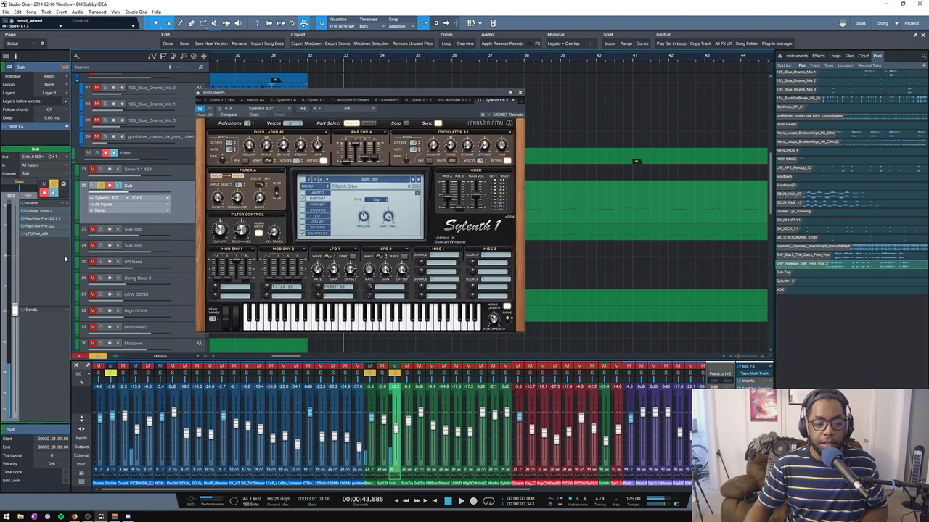
{"action": "left_click", "coordinate": [187, 231]}
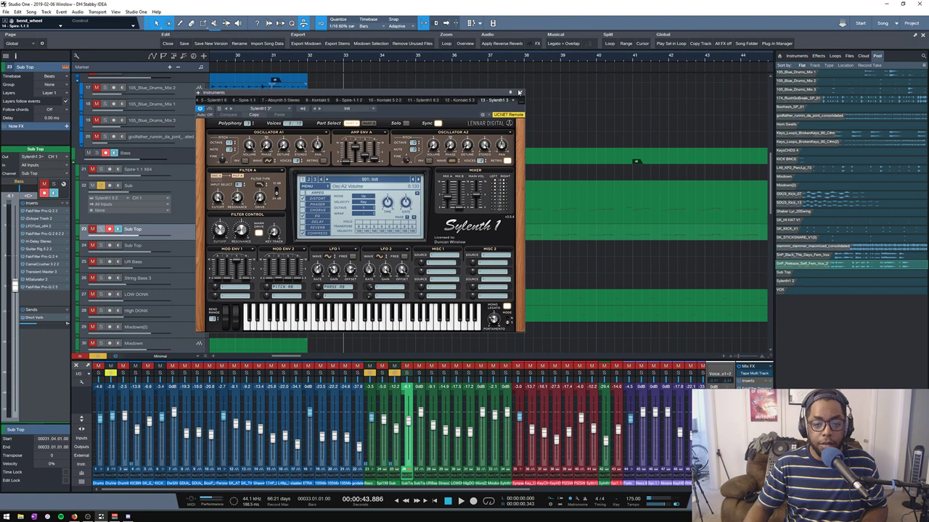
{"action": "left_click", "coordinate": [519, 93]}
- Activate and open the Sub track's LFOTool insert, and listen from bar 33 with it bypassed
{"action": "left_click", "coordinate": [180, 212]}
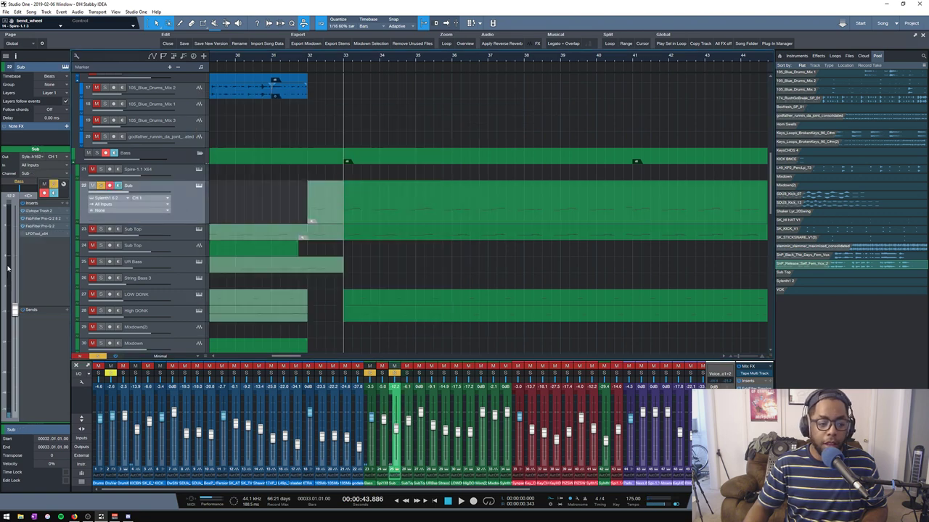
{"action": "left_click", "coordinate": [32, 233]}
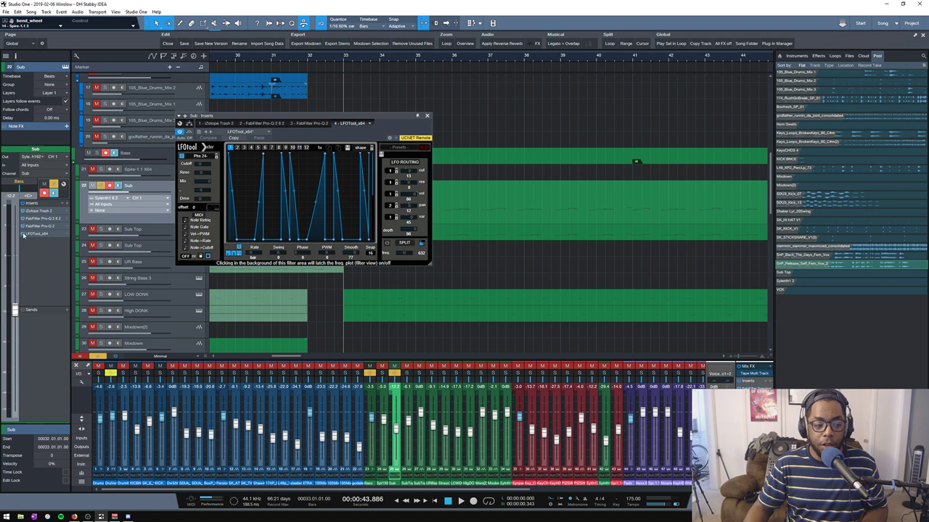
{"action": "left_click", "coordinate": [188, 131]}
{"action": "key", "text": "space"}
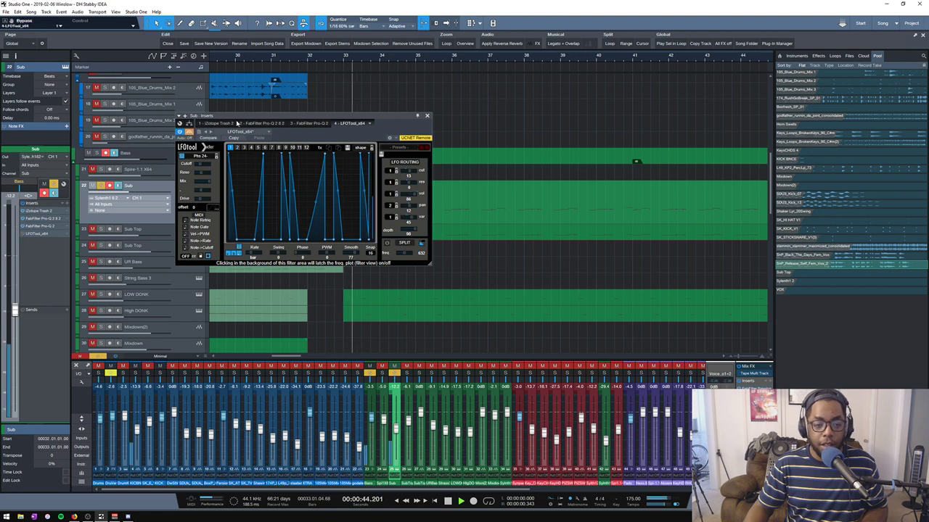
{"action": "key", "text": "space"}
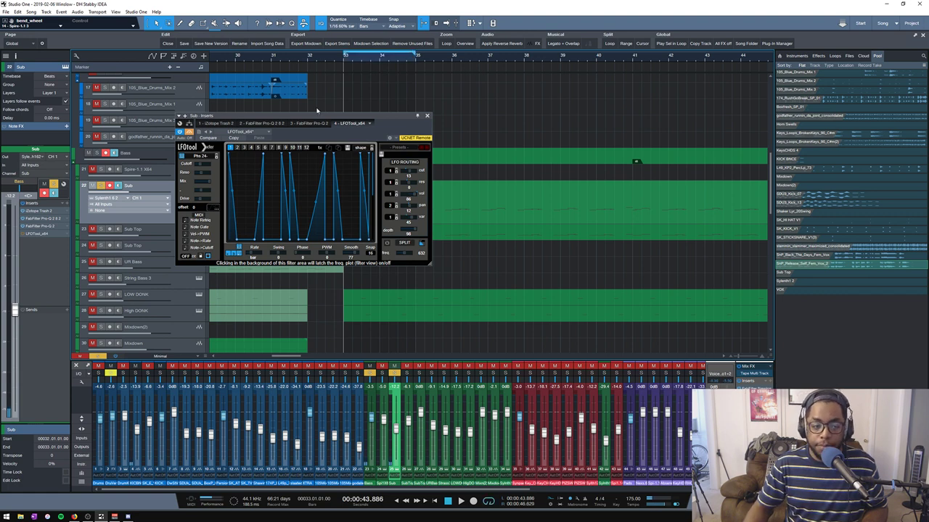
- Take LFOTool out of bypass, listen to the Sub track looped over bars 33 to 35, and close the plug-in
{"action": "left_click", "coordinate": [188, 131]}
{"action": "key", "text": "space"}
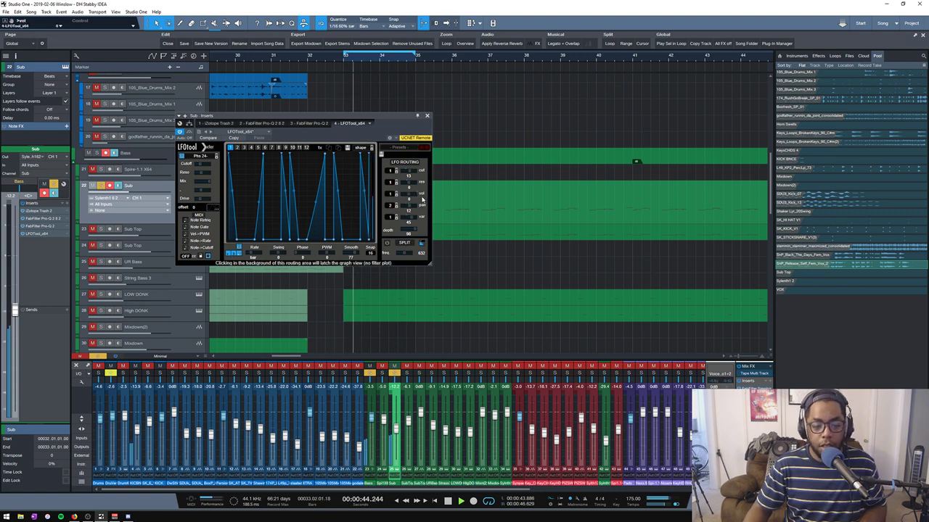
{"action": "scroll", "coordinate": [420, 199], "scroll_direction": "up", "scroll_amount": 5}
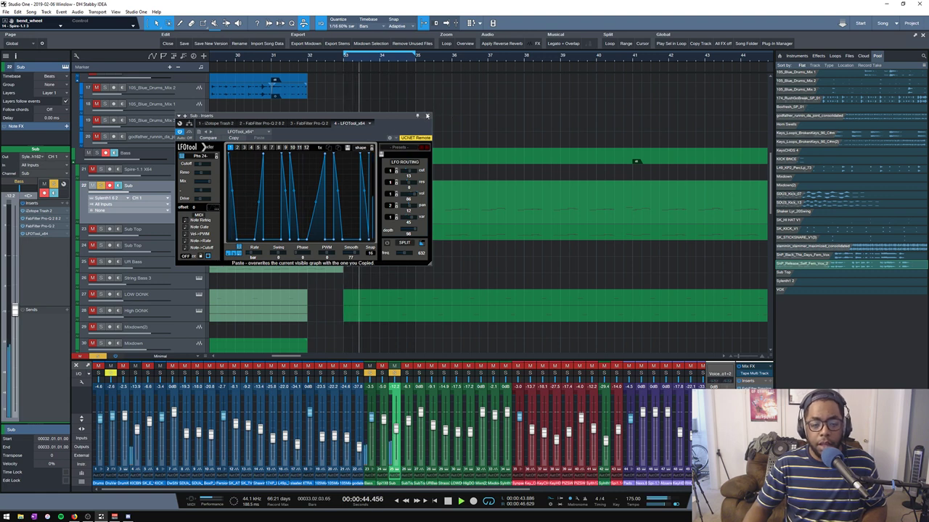
{"action": "left_click", "coordinate": [426, 116]}
{"action": "key", "text": "space"}
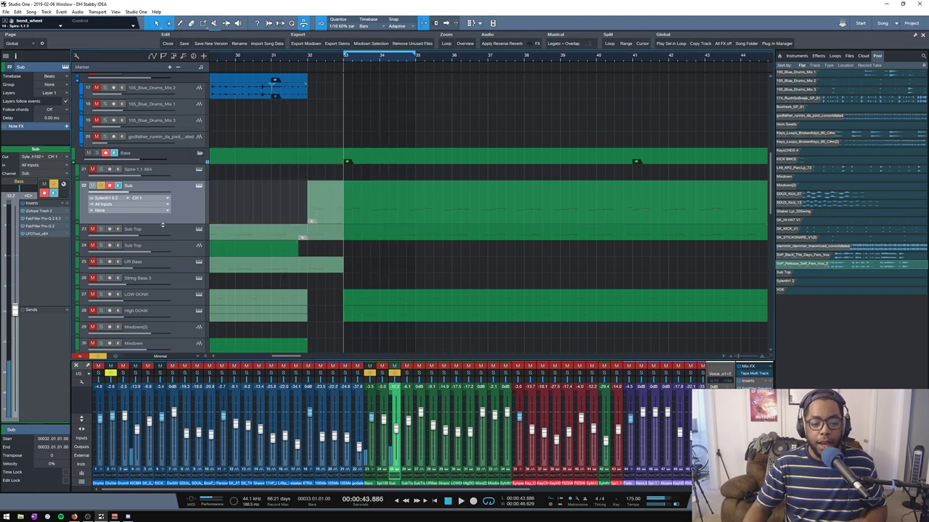
- Unmute and solo the Sub Top instrument track, take the Sub track out of solo, and audition Sub Top from bar 33
{"action": "left_click", "coordinate": [92, 225]}
{"action": "left_click", "coordinate": [100, 229]}
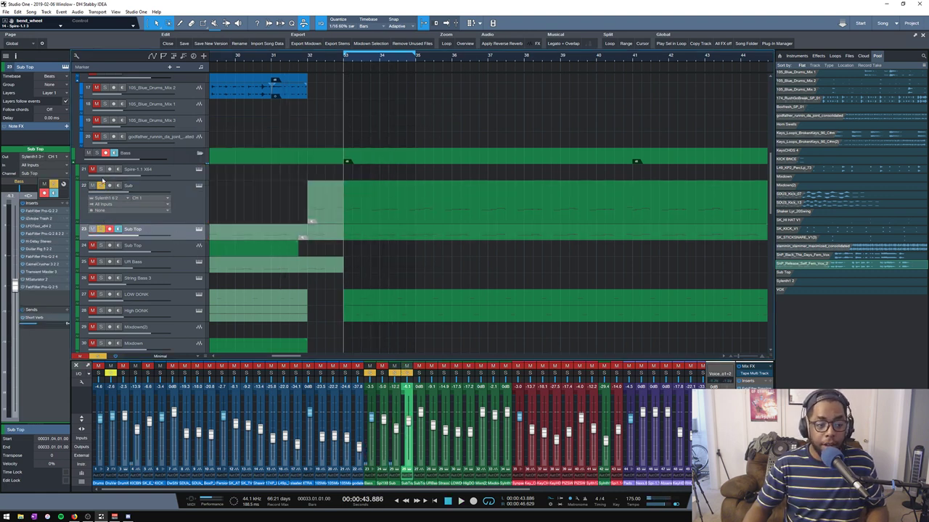
{"action": "left_click", "coordinate": [102, 186]}
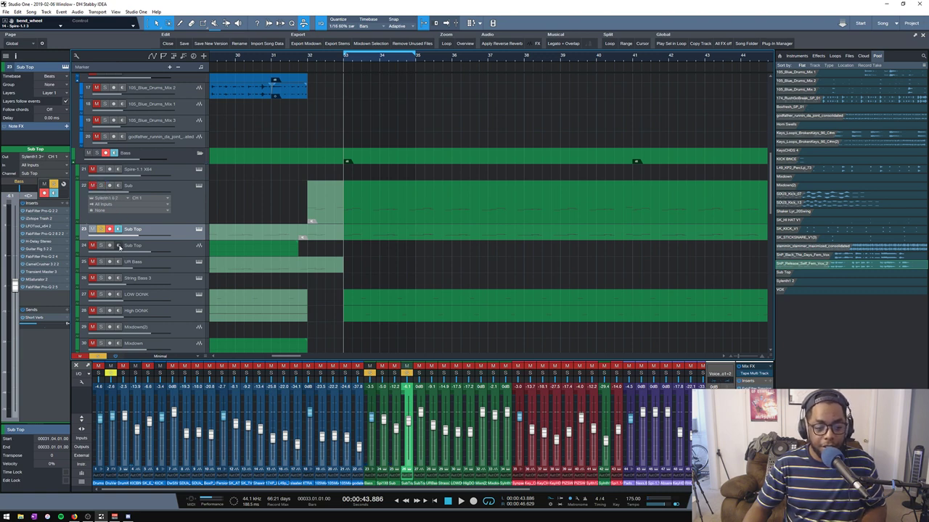
{"action": "key", "text": "space"}
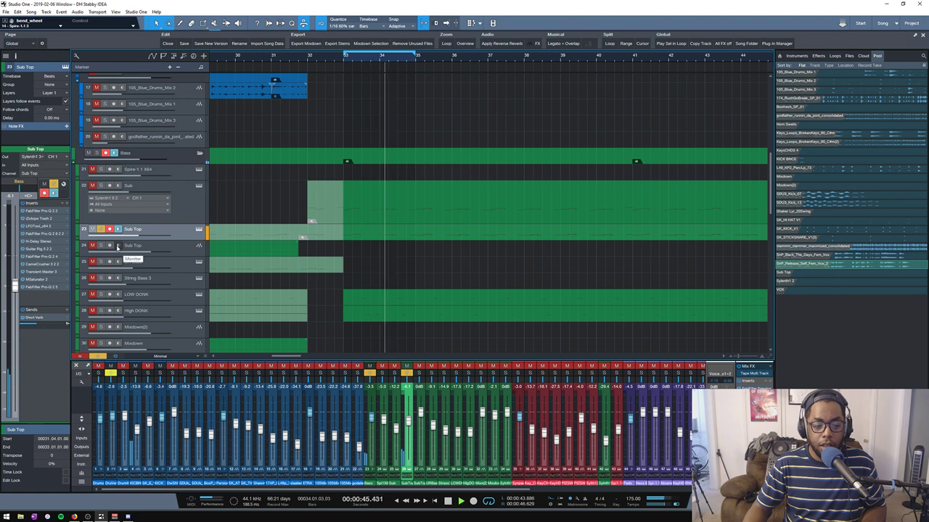
{"action": "key", "text": "space"}
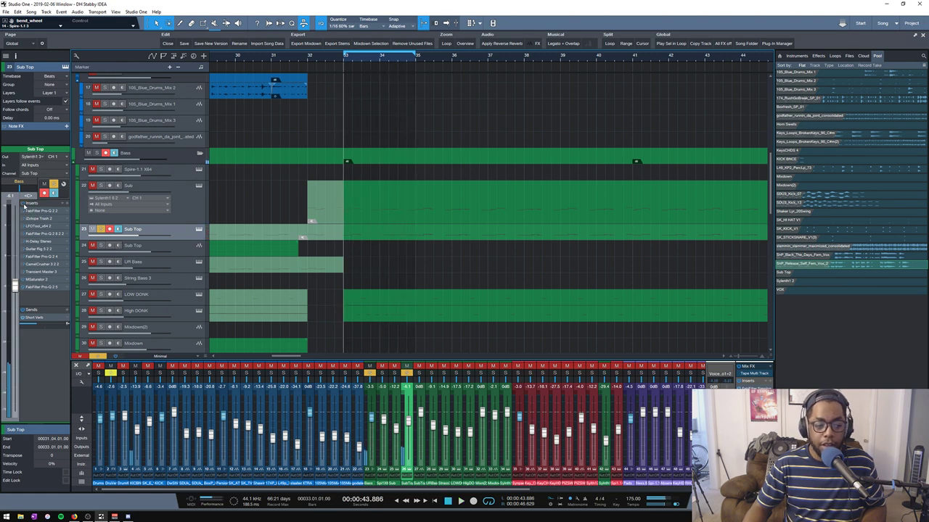
{"action": "key", "text": "space"}
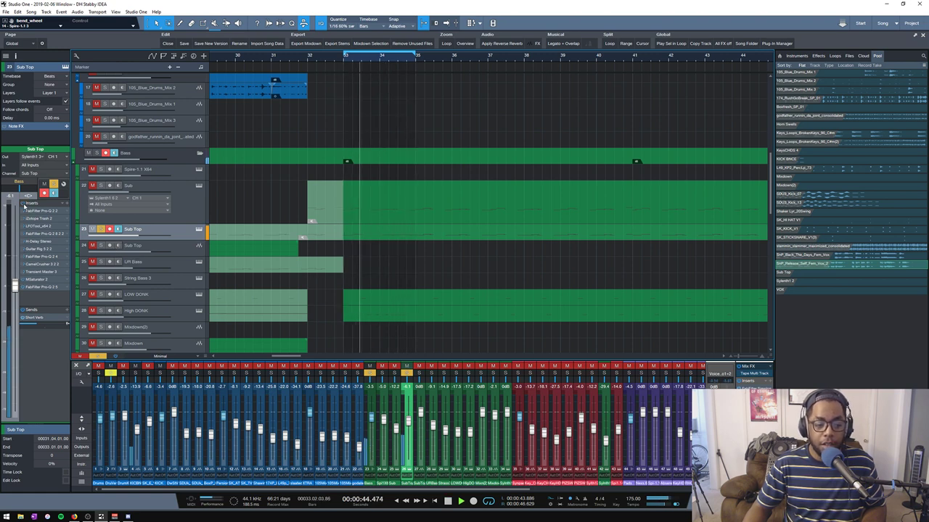
{"action": "key", "text": "space"}
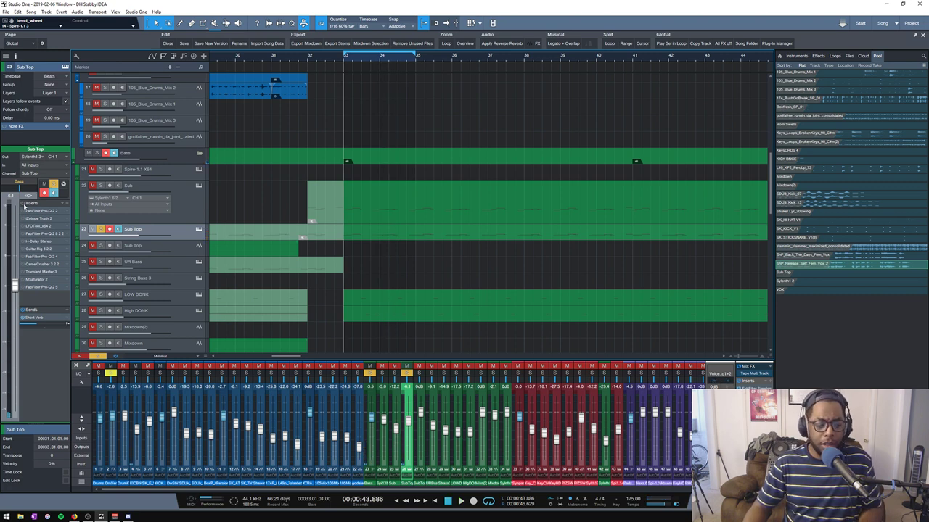
- Open the Sub Top track's Sylenth1, look through its bass presets without loading one, and close the instrument window
{"action": "left_click", "coordinate": [198, 229]}
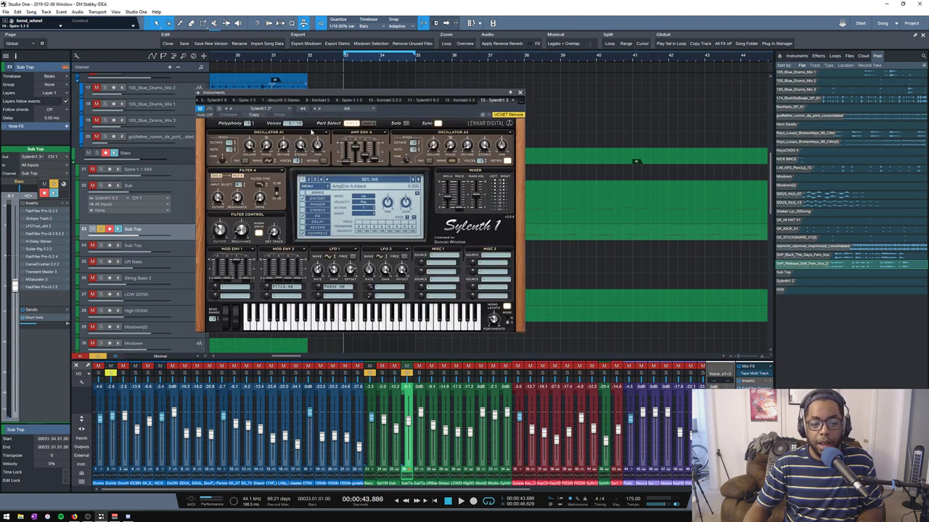
{"action": "left_click", "coordinate": [292, 108]}
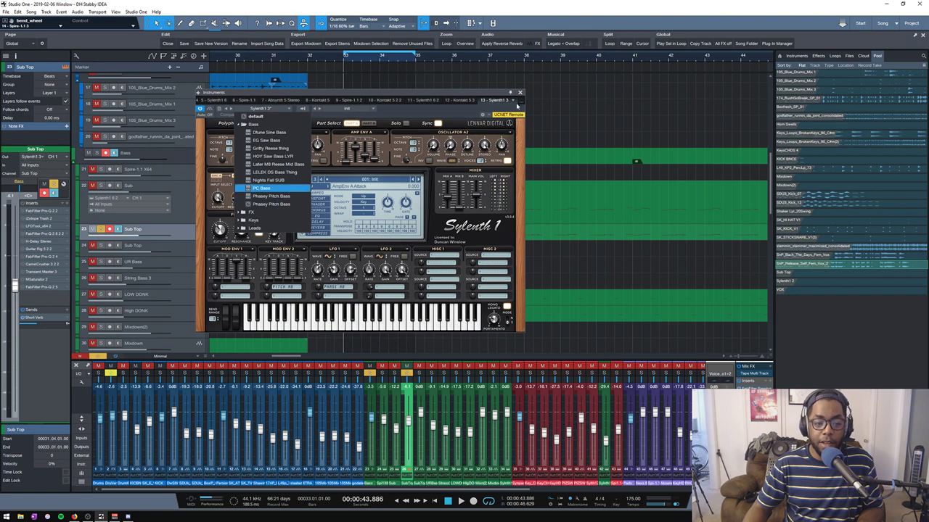
{"action": "left_click", "coordinate": [521, 95]}
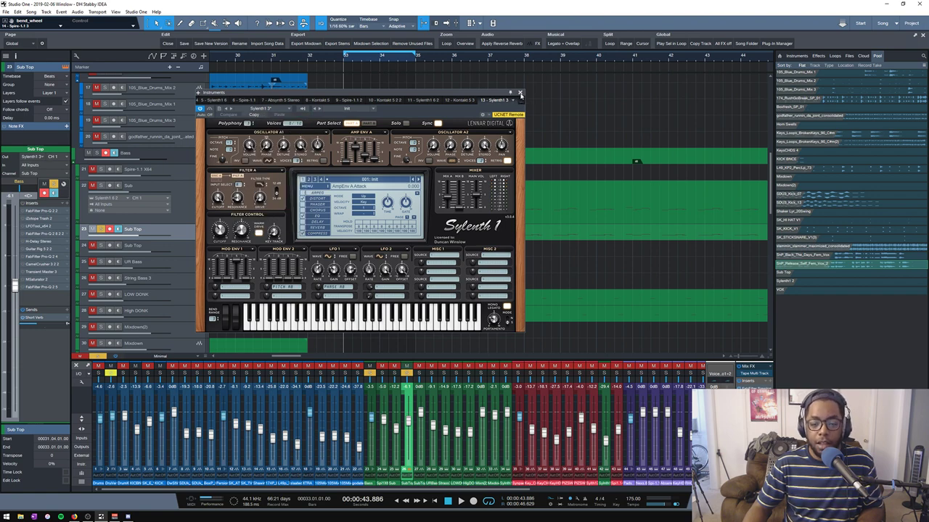
{"action": "left_click", "coordinate": [520, 94]}
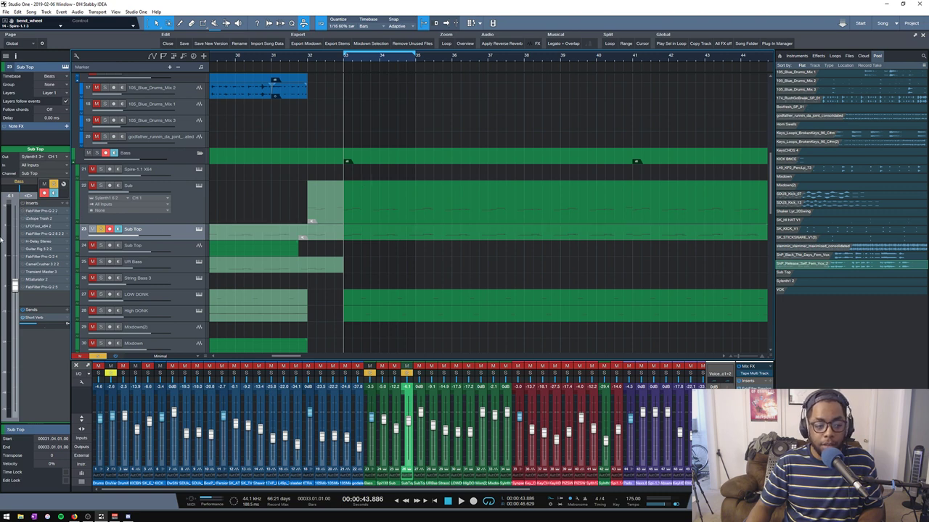
- Listen to the unprocessed Sub Top sound, open its first FabFilter Pro-Q 2, and check Sylenth1 during playback before closing it
{"action": "key", "text": "space"}
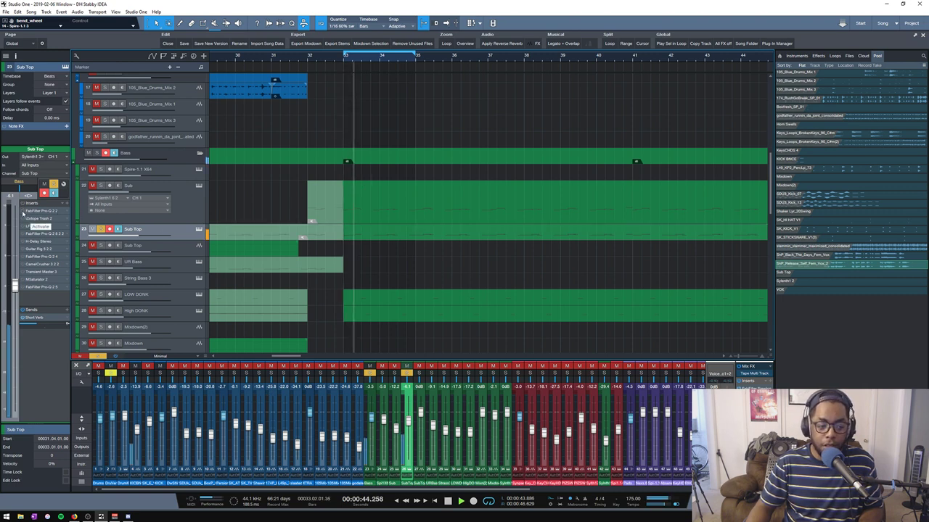
{"action": "key", "text": "space"}
{"action": "left_click", "coordinate": [27, 211]}
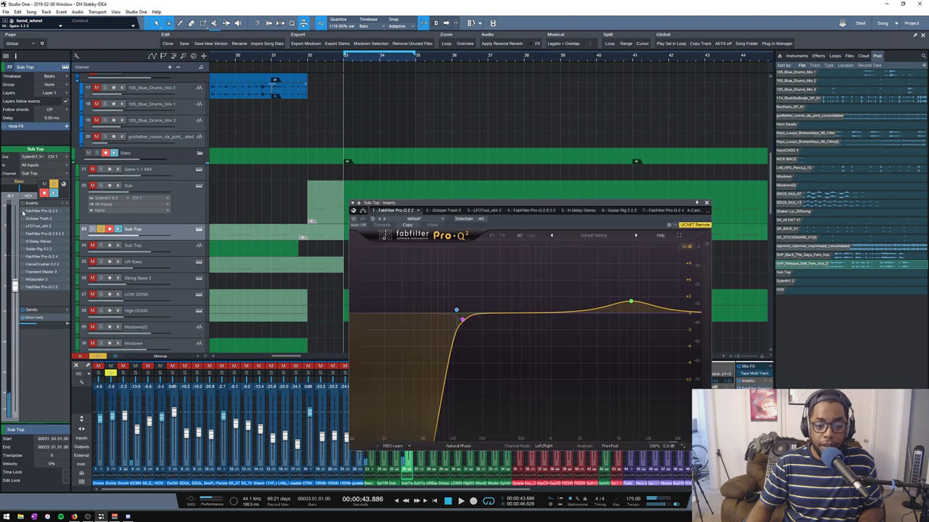
{"action": "left_click", "coordinate": [199, 229]}
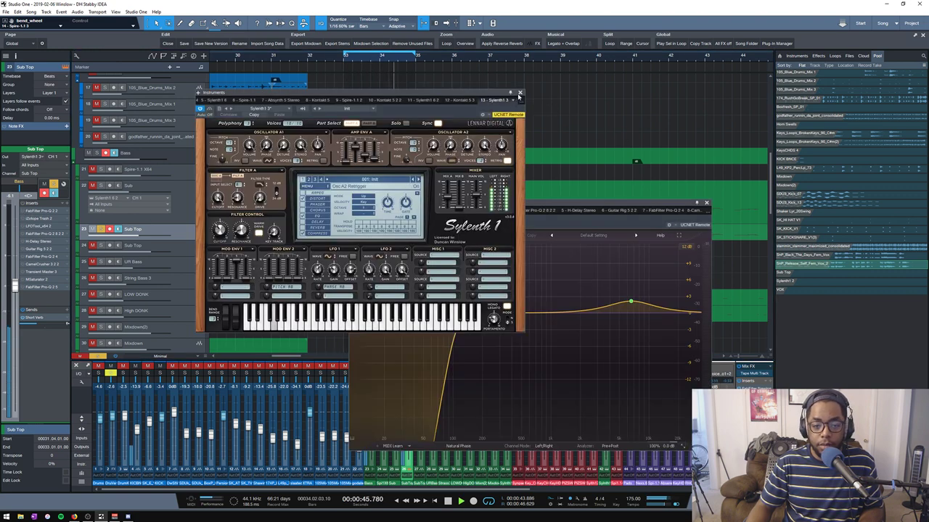
{"action": "left_click", "coordinate": [520, 93]}
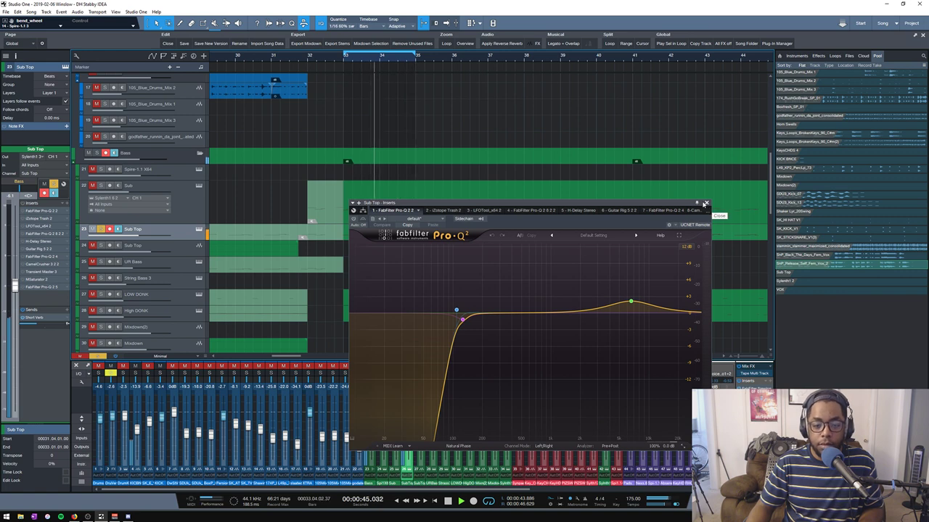
- Activate the Sub Top track's first FabFilter Pro-Q 2 and audition the filtered sound from bar 33
{"action": "key", "text": "space"}
{"action": "left_click", "coordinate": [354, 219]}
{"action": "key", "text": "space"}
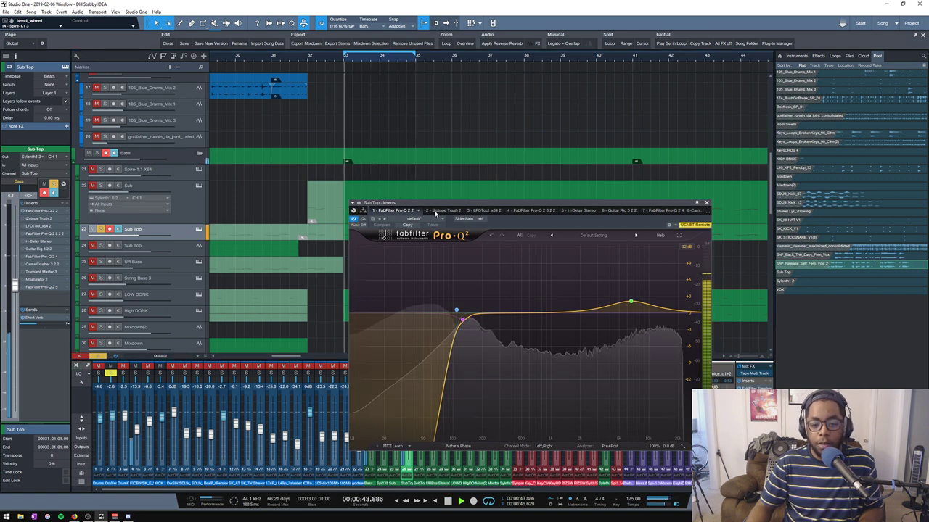
{"action": "key", "text": "space"}
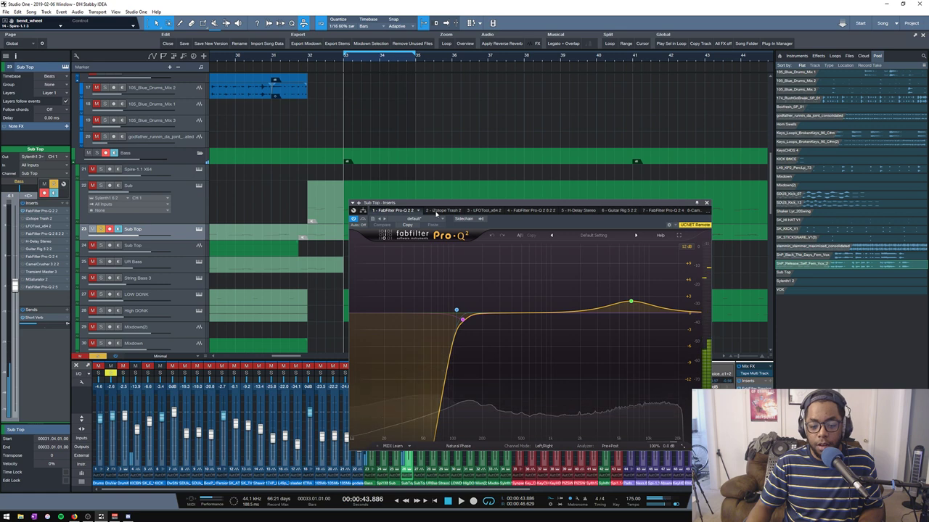
{"action": "key", "text": "space"}
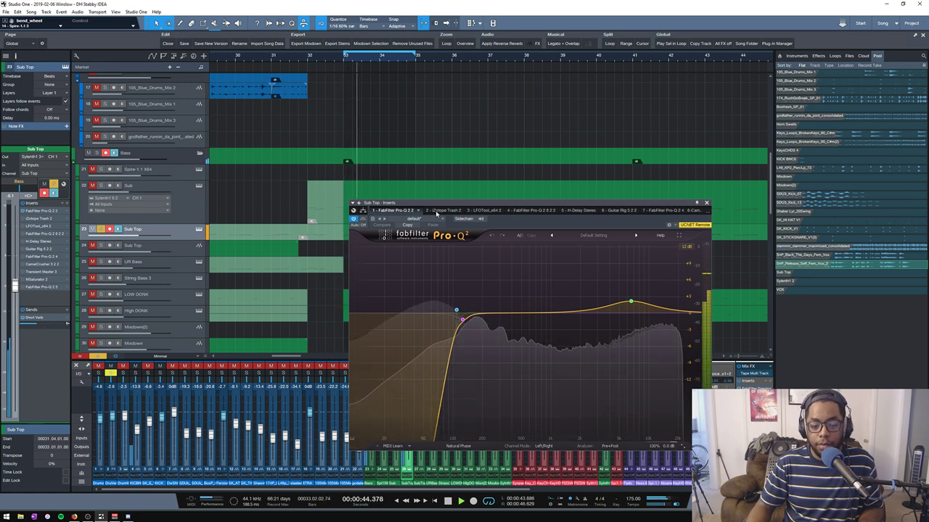
- Activate the Sub Top track's iZotope Trash 2 insert and audition the distorted sound
{"action": "left_click", "coordinate": [436, 210]}
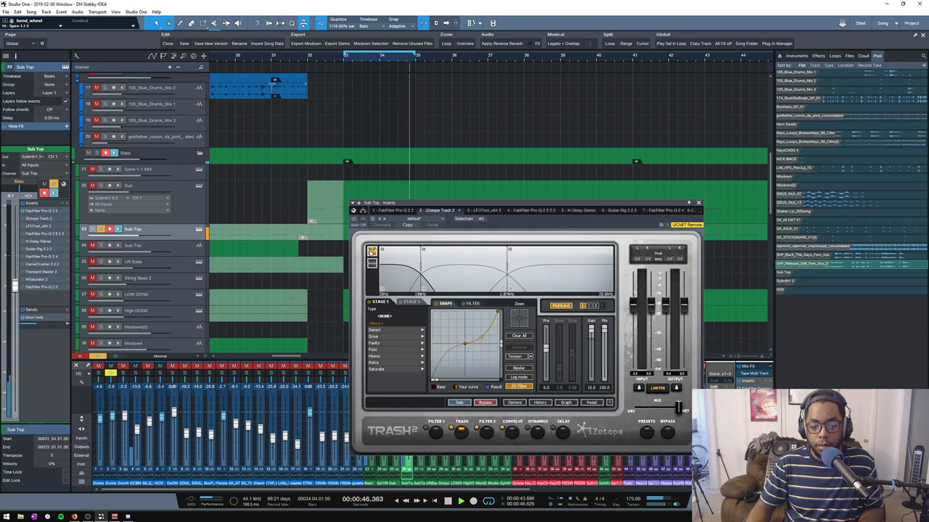
{"action": "key", "text": "space"}
{"action": "key", "text": "space"}
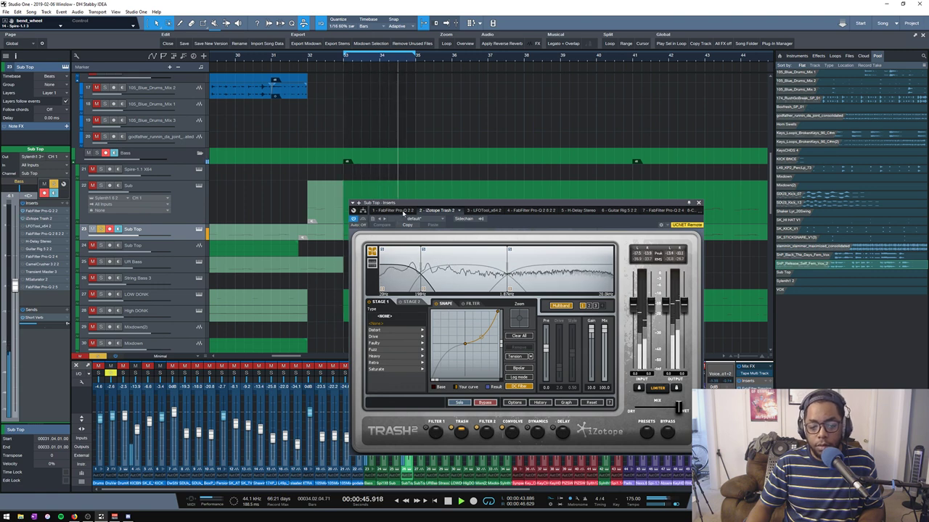
{"action": "key", "text": "space"}
- Compare the Sub Top sound with its first FabFilter Pro-Q 2 bypassed and active while Trash 2 stays on
{"action": "left_click", "coordinate": [401, 210]}
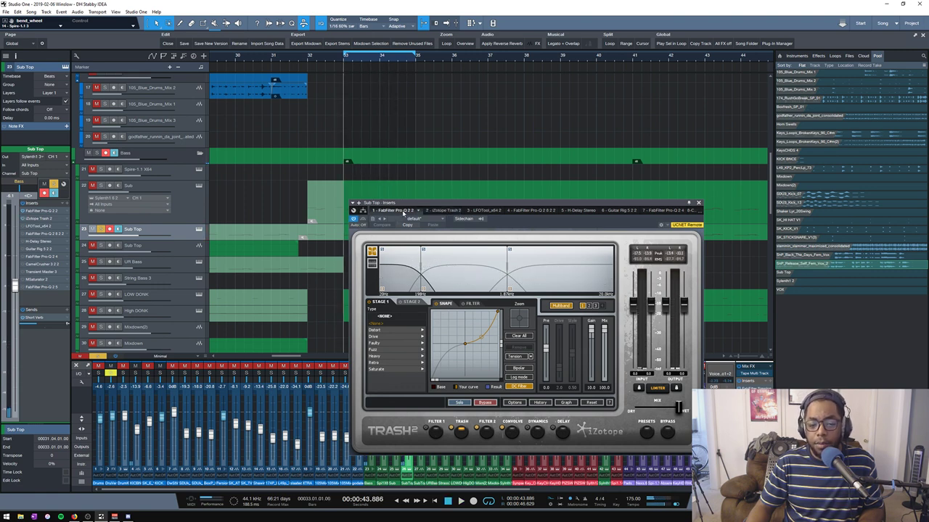
{"action": "key", "text": "space"}
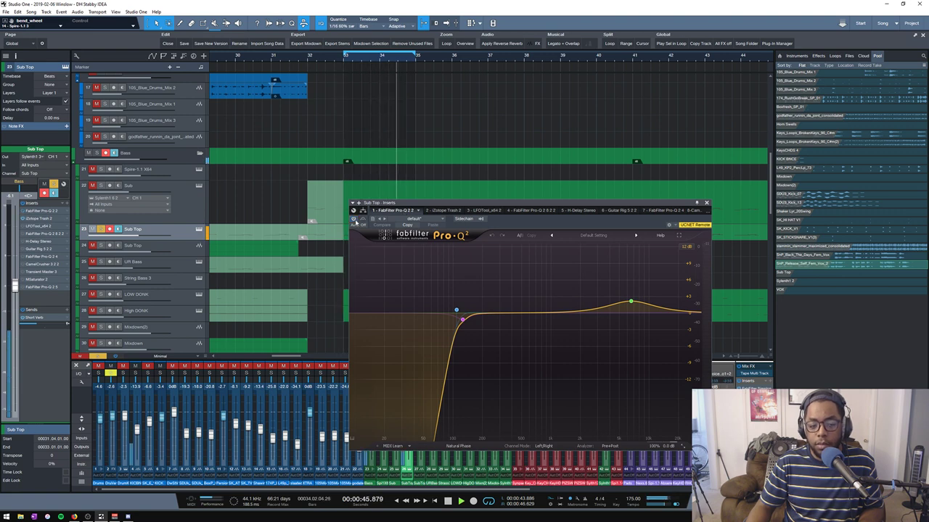
{"action": "key", "text": "space"}
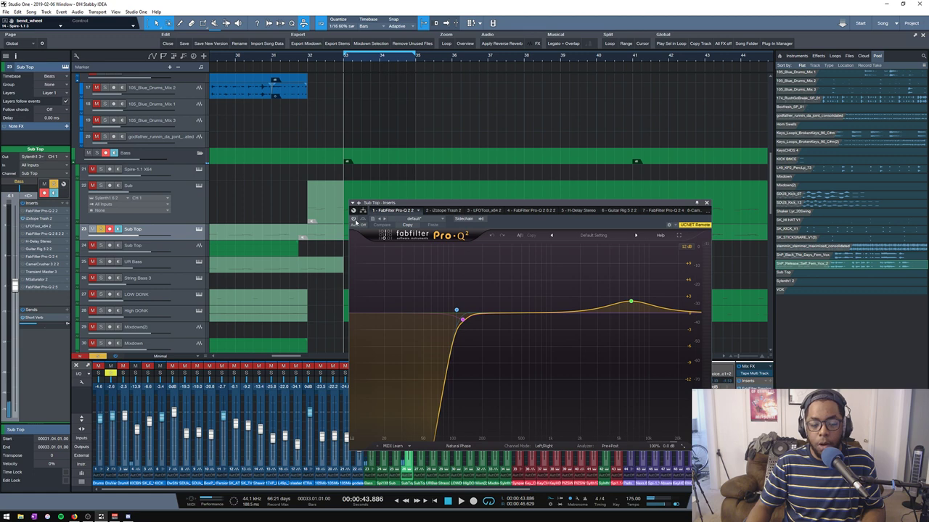
{"action": "key", "text": "space"}
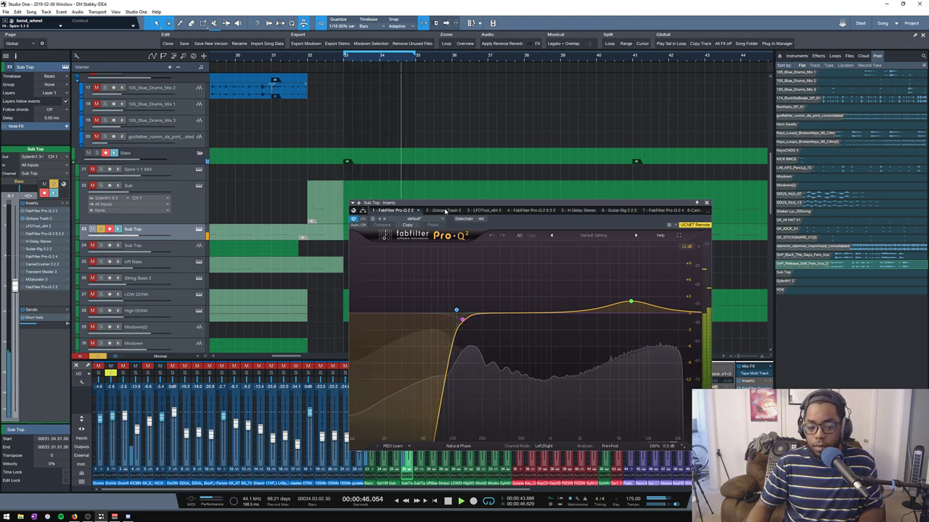
{"action": "key", "text": "space"}
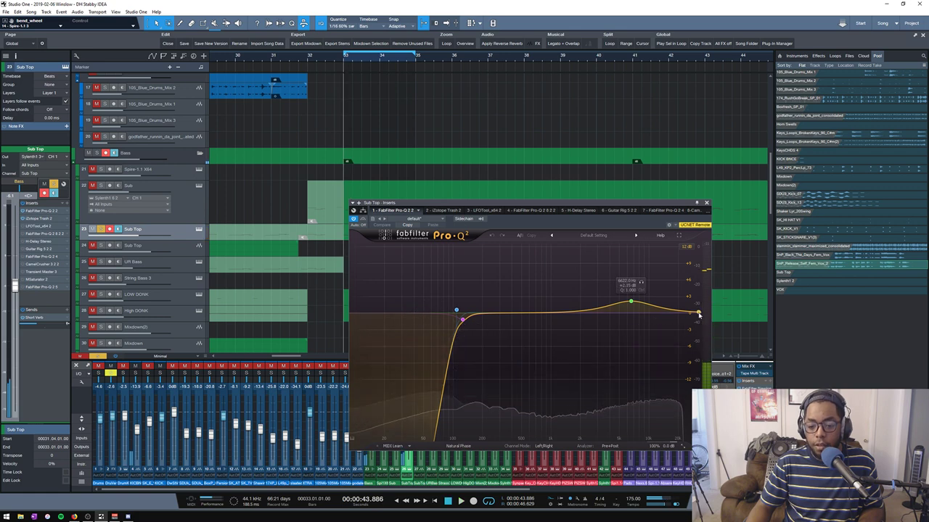
- Add a temporary high-cut band at about 160 Hz in Pro-Q 2, listen to the low end, and delete the band
{"action": "double_click", "coordinate": [696, 312]}
{"action": "left_click_drag", "start_coordinate": [696, 312], "coordinate": [472, 301]}
{"action": "key", "text": "space"}
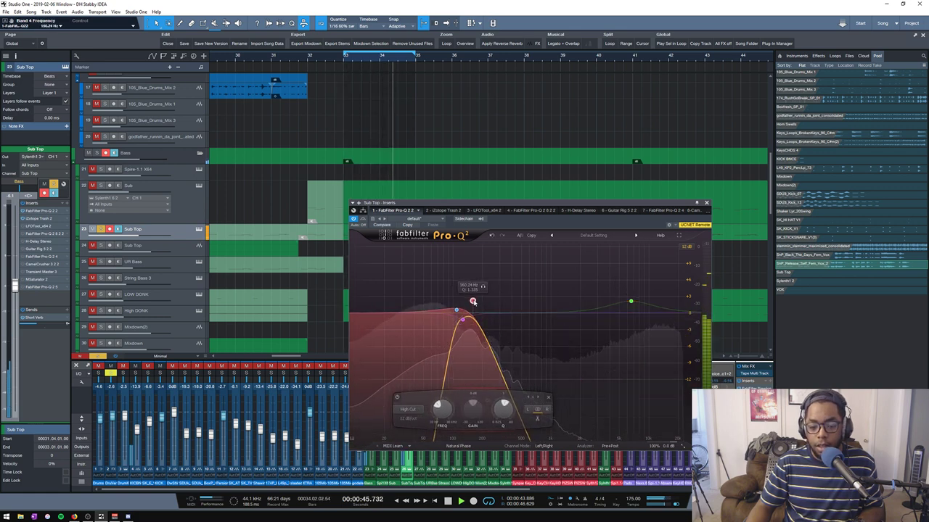
{"action": "key", "text": "Delete"}
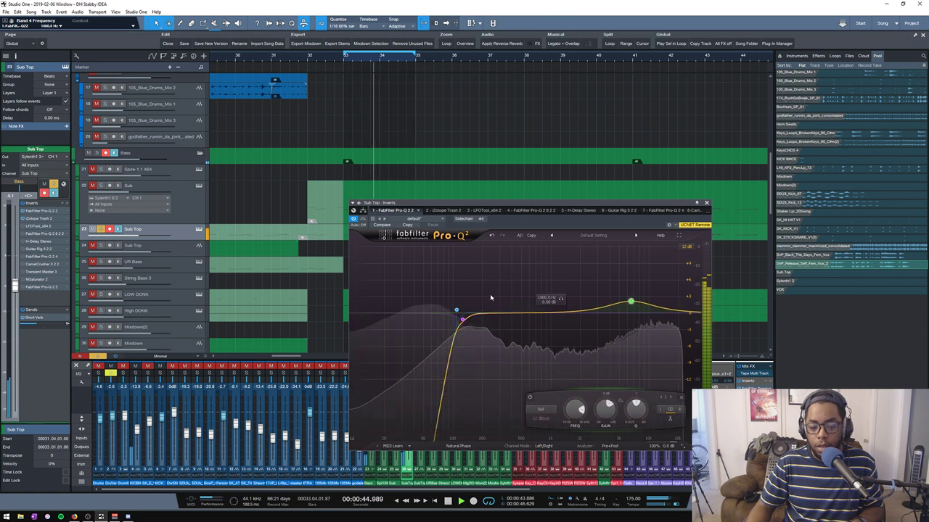
- Check Sub Top's Trash 2, activate its LFOTool insert, and listen to the modulated sound
{"action": "left_click", "coordinate": [443, 210]}
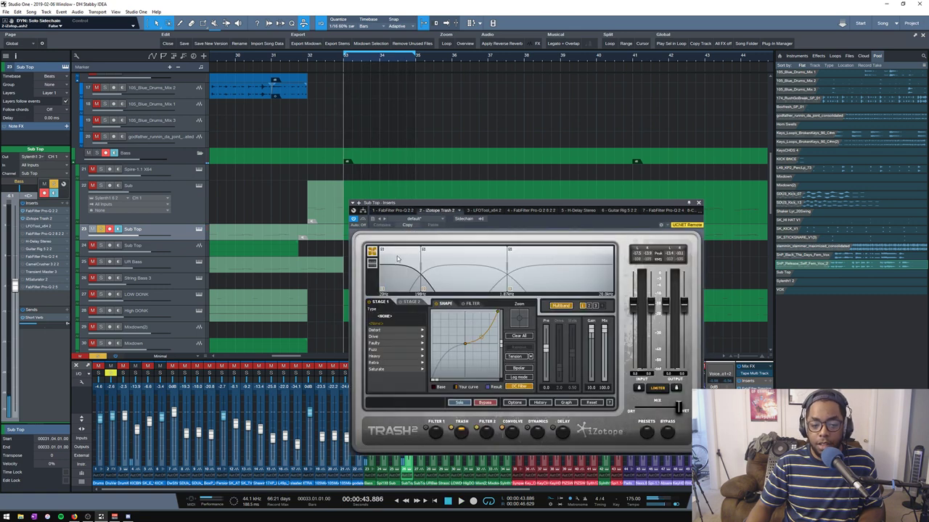
{"action": "left_click", "coordinate": [478, 211]}
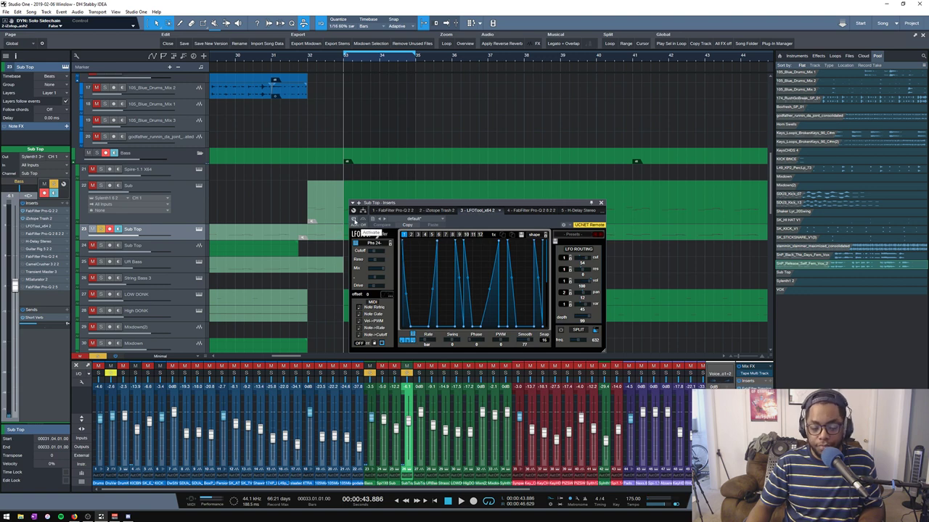
{"action": "left_click", "coordinate": [354, 219]}
{"action": "key", "text": "space"}
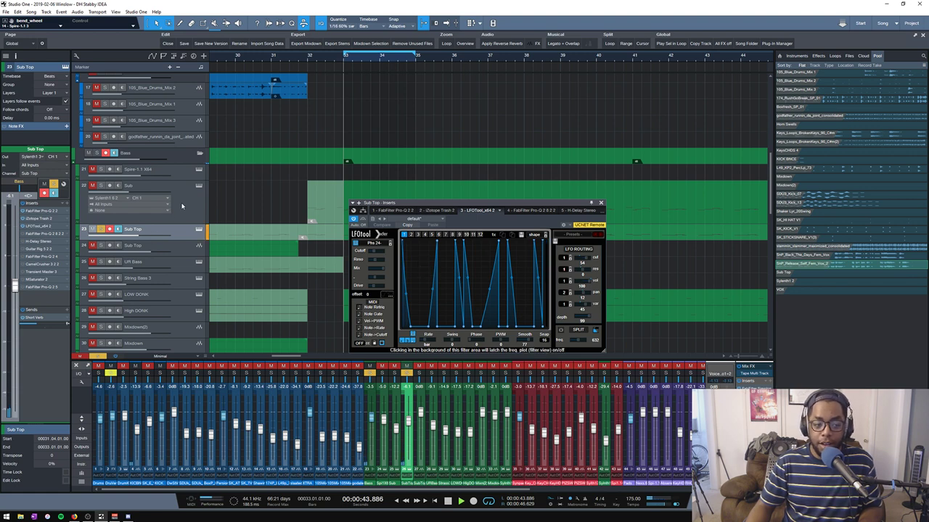
- Solo the Sub track alongside Sub Top and listen to both layers together from bar 33
{"action": "left_click", "coordinate": [101, 187]}
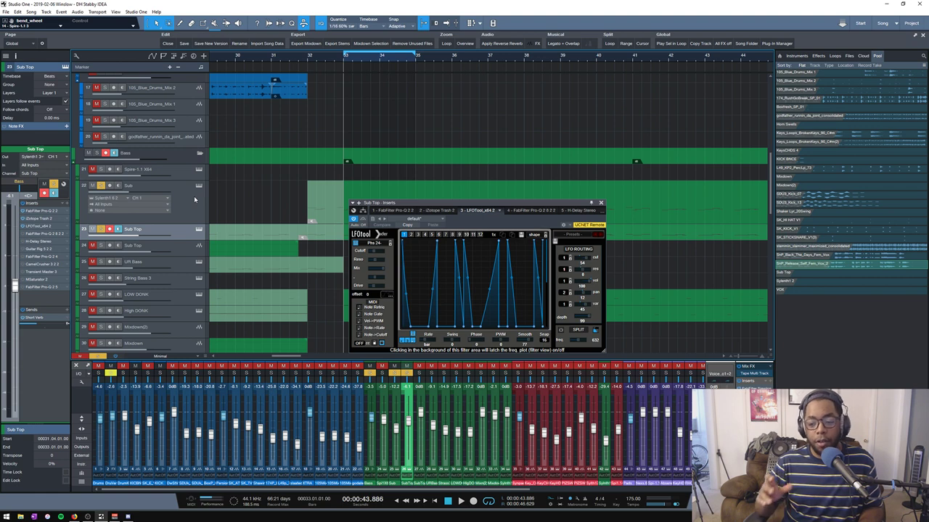
{"action": "key", "text": "space"}
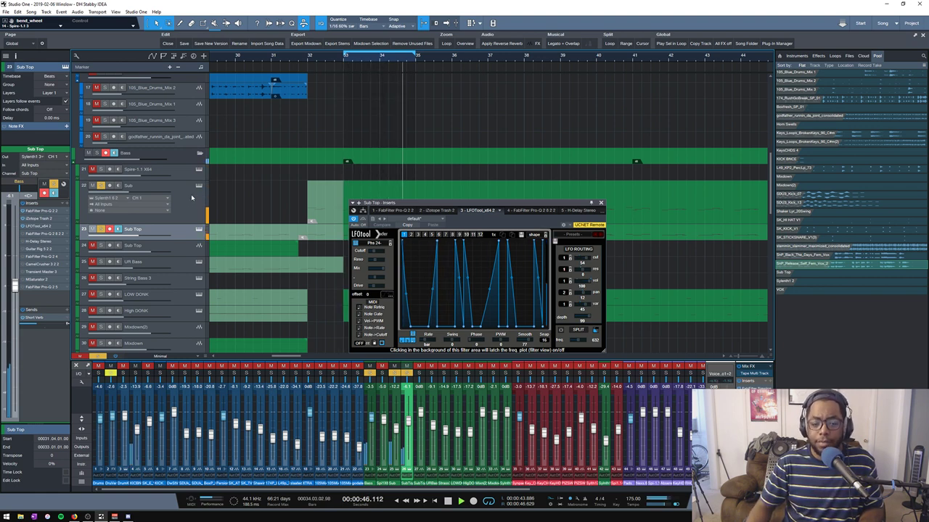
{"action": "key", "text": "space"}
- View the Sub Top track's second FabFilter Pro-Q 2 curve in insert slot 4, rechecking the LFOTool shape before returning to it
{"action": "left_click", "coordinate": [536, 213]}
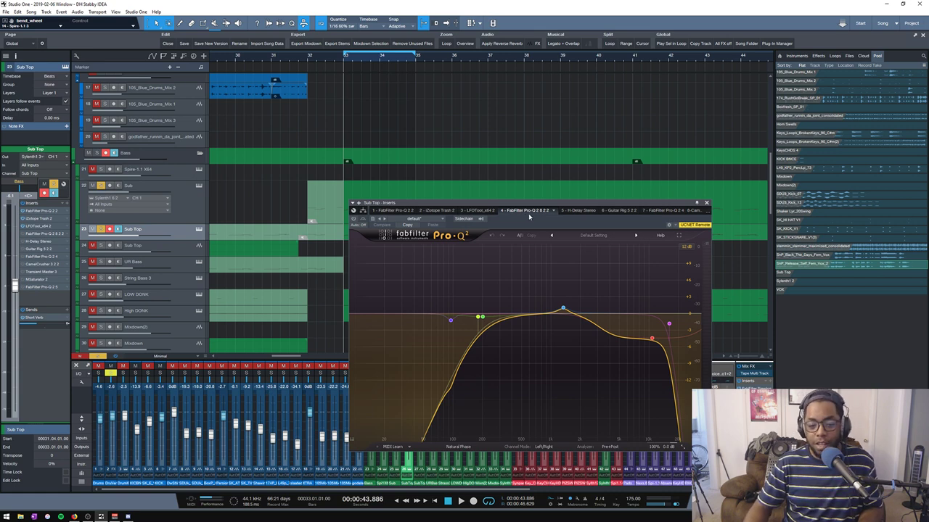
{"action": "left_click", "coordinate": [477, 210]}
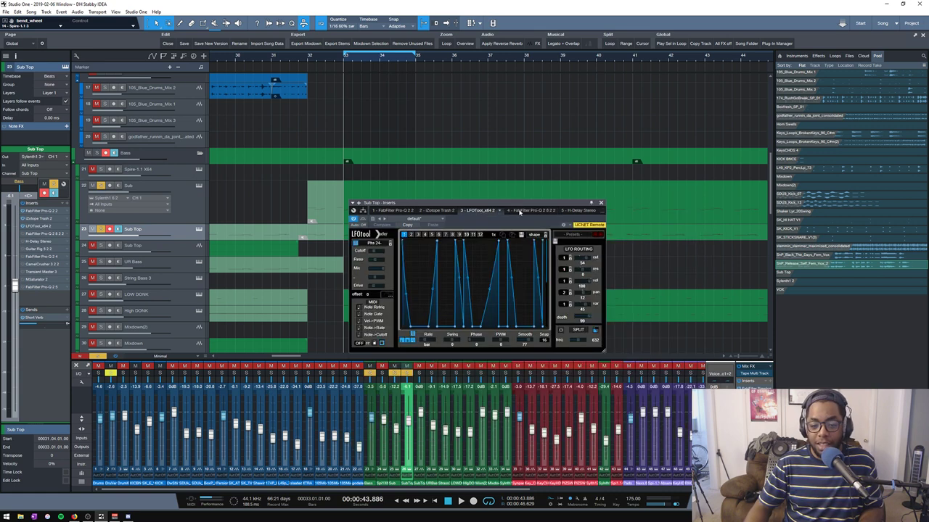
{"action": "left_click", "coordinate": [524, 210]}
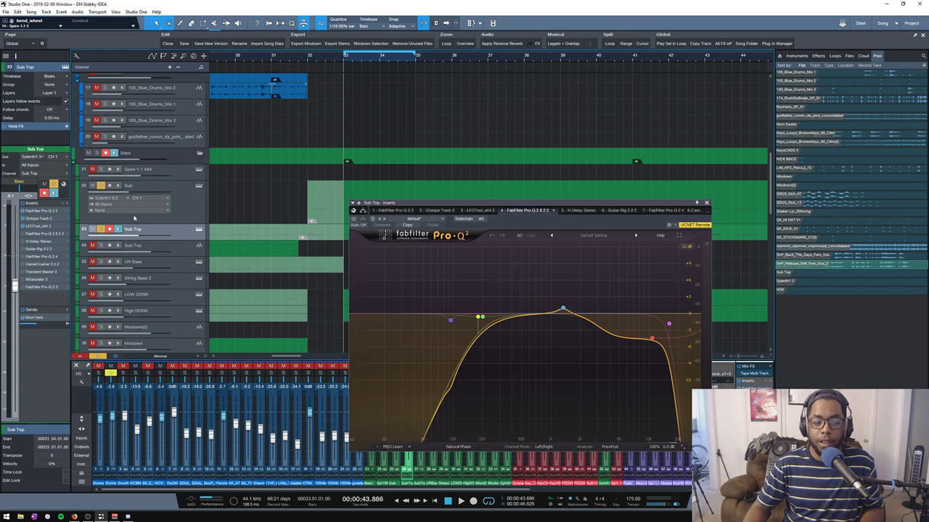
{"action": "scroll", "coordinate": [177, 242], "scroll_direction": "down", "scroll_amount": 4}
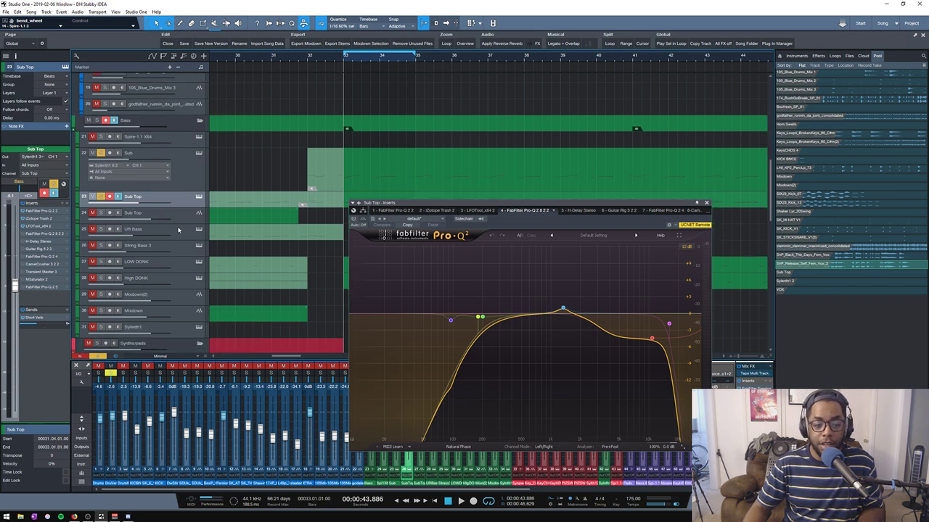
- View the Endless Smile insert on the rendered Sub Top audio track, solo that track, and play its build-up from bar 24 into bar 33
{"action": "left_click", "coordinate": [182, 192]}
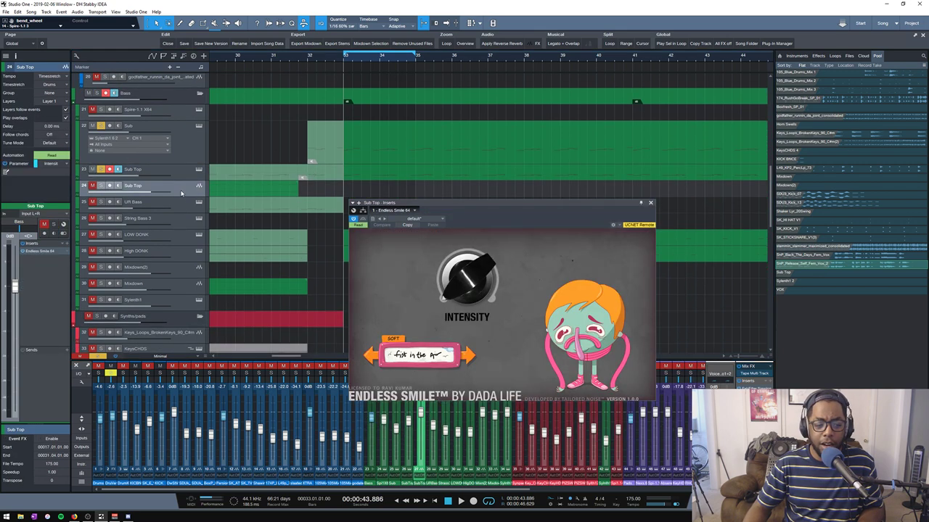
{"action": "scroll", "coordinate": [358, 65], "scroll_direction": "down", "scroll_amount": 5}
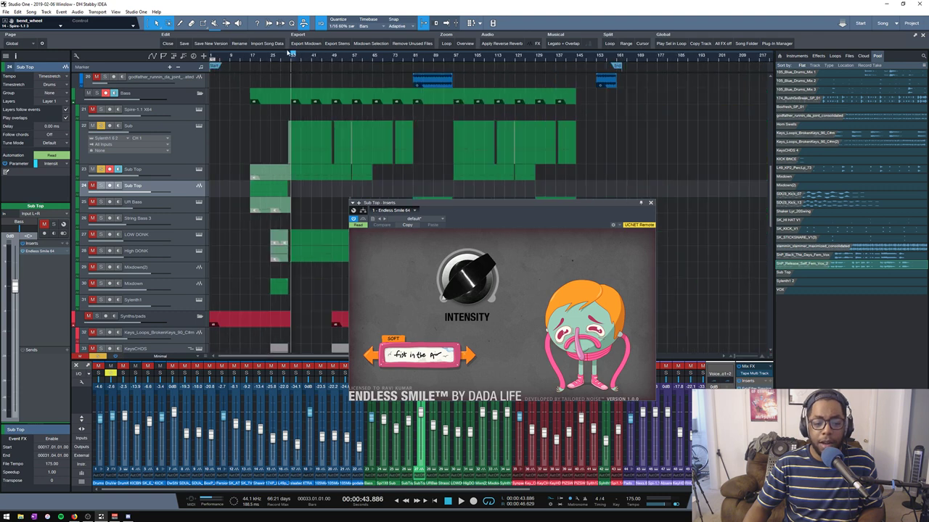
{"action": "left_click", "coordinate": [268, 57]}
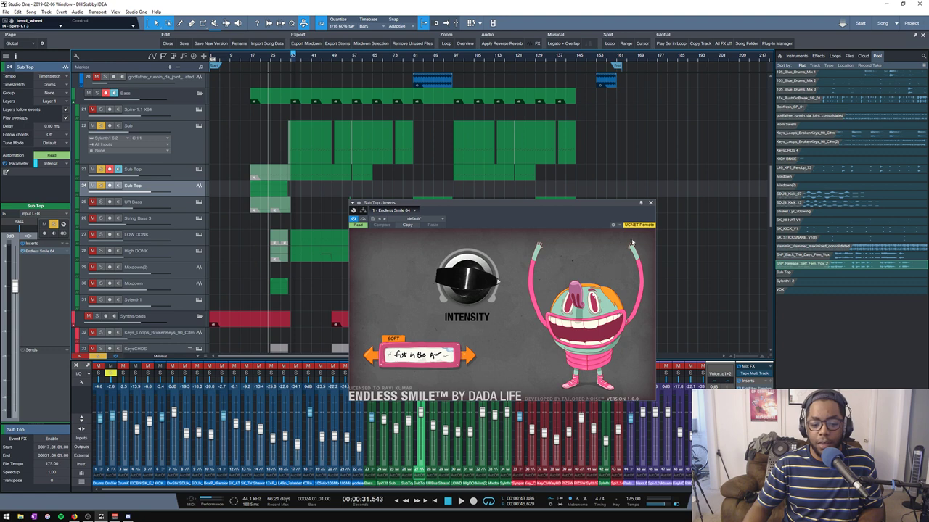
{"action": "left_click", "coordinate": [650, 202]}
{"action": "key", "text": "space"}
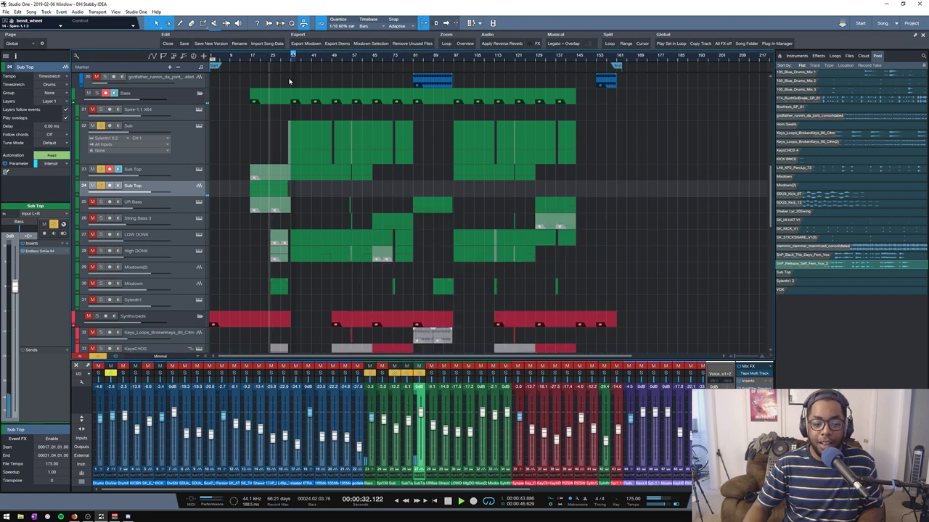
{"action": "scroll", "coordinate": [289, 62], "scroll_direction": "up", "scroll_amount": 1}
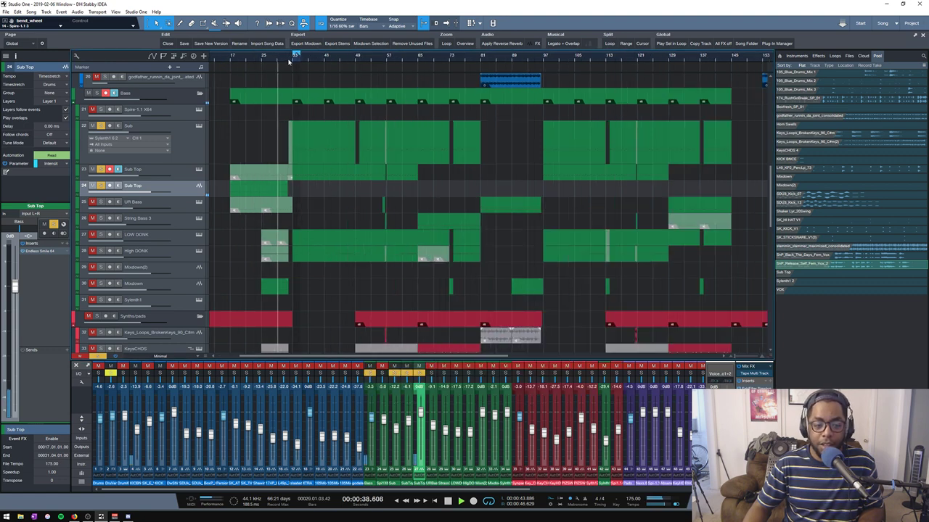
{"action": "scroll", "coordinate": [288, 61], "scroll_direction": "up", "scroll_amount": 6}
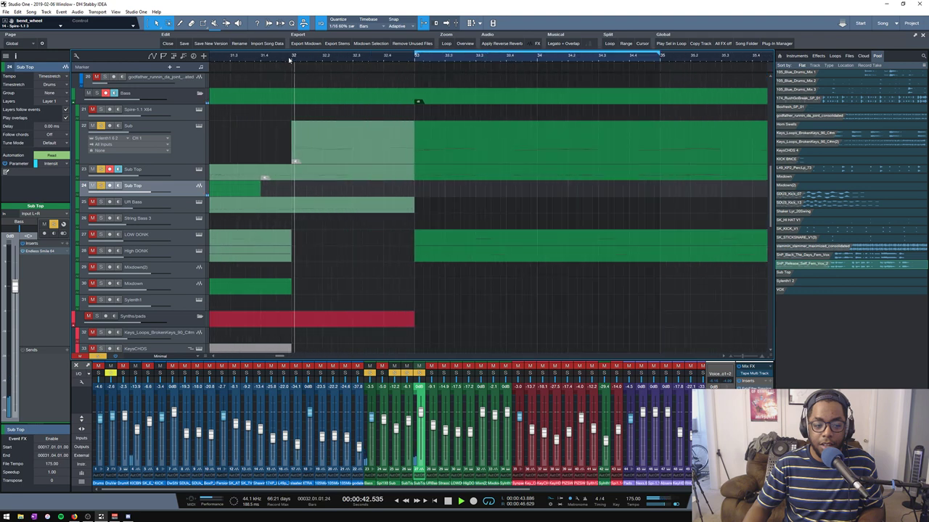
{"action": "scroll", "coordinate": [289, 60], "scroll_direction": "down", "scroll_amount": 2}
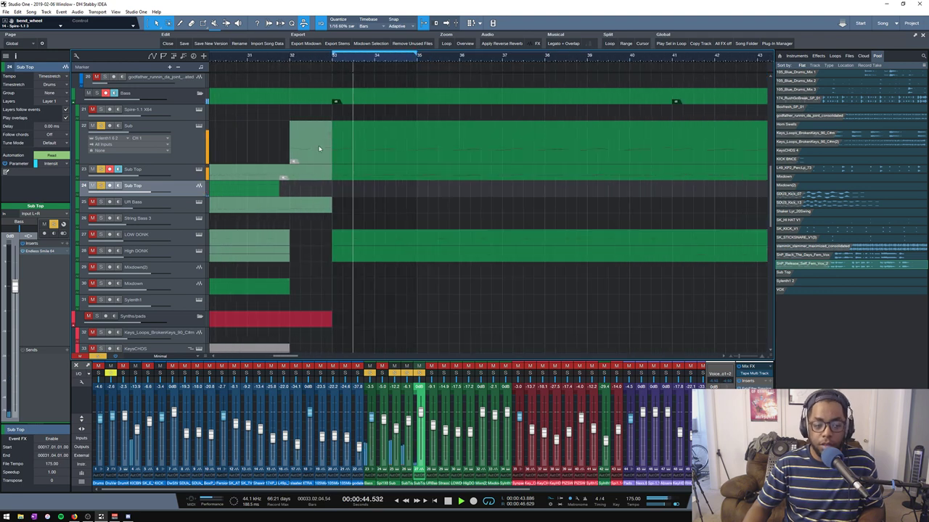
{"action": "key", "text": "space"}
- Return to the Sub Top instrument track and listen to the soloed bass layers from bar 33
{"action": "key", "text": "Up"}
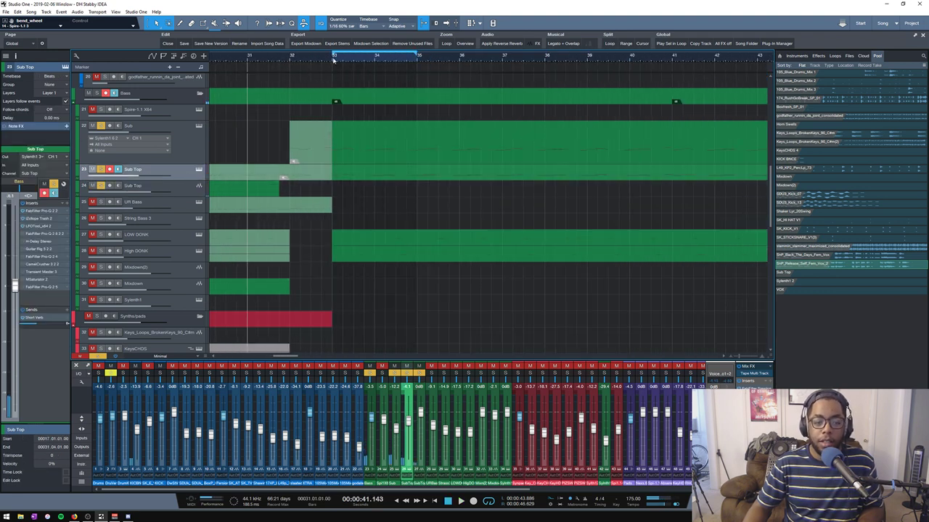
{"action": "left_click", "coordinate": [333, 60]}
{"action": "key", "text": "space"}
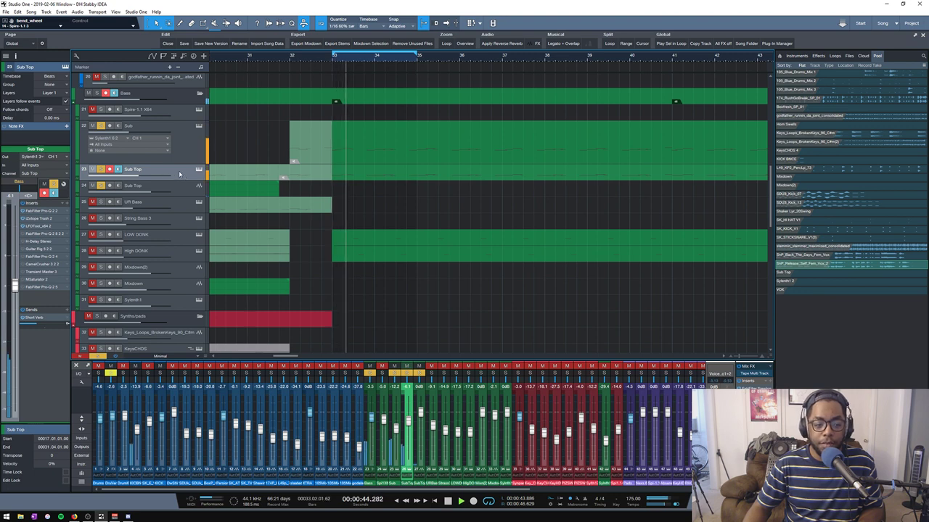
{"action": "key", "text": "space"}
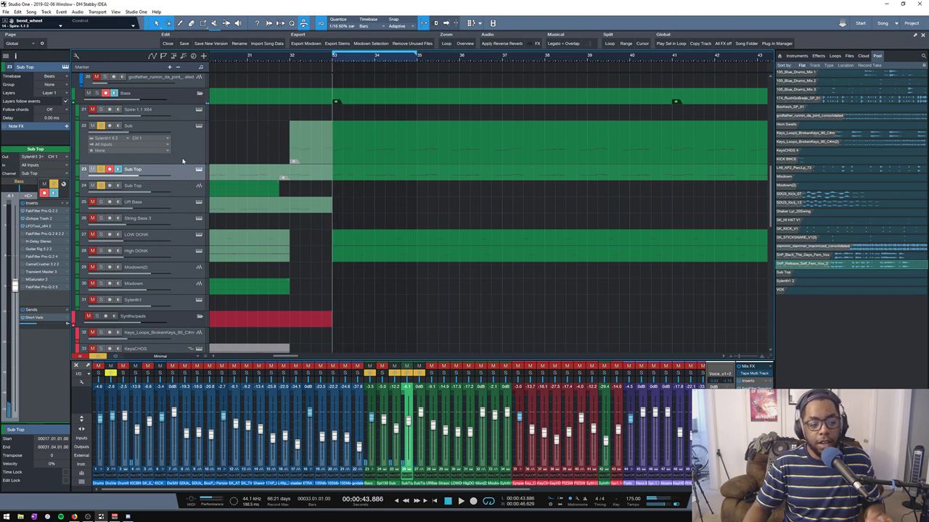
{"action": "left_click", "coordinate": [183, 161]}
{"action": "left_click", "coordinate": [185, 176]}
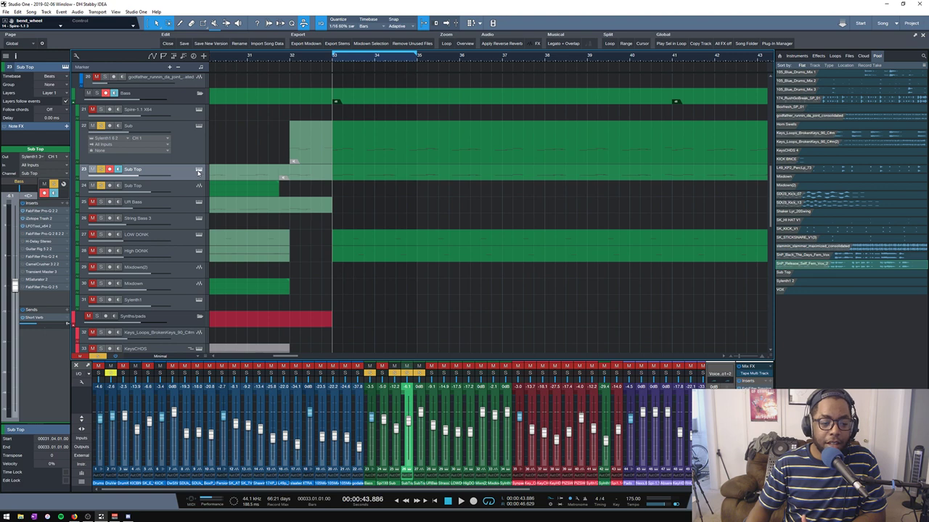
- Set Oscillator A1's stereo to 10 in Sub Top's Sylenth1, close the synth, and listen to the soloed layers
{"action": "left_click", "coordinate": [198, 170]}
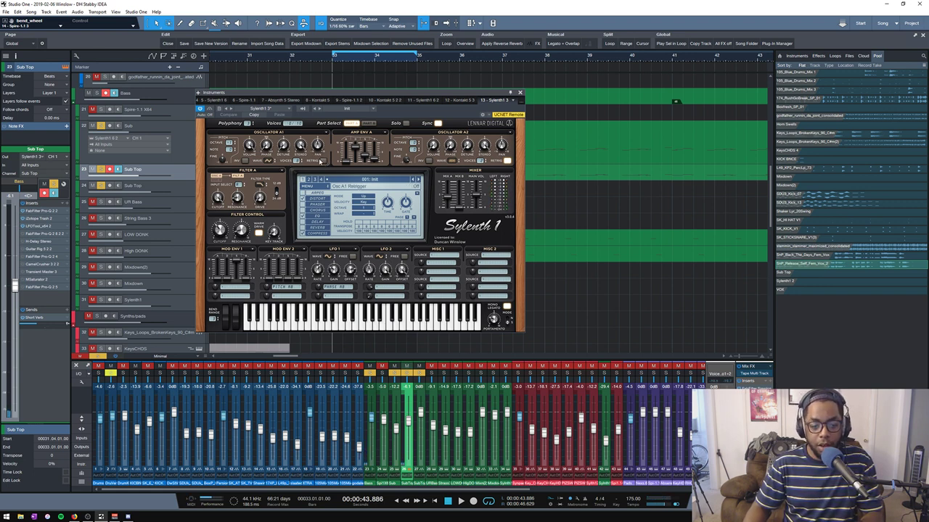
{"action": "left_click", "coordinate": [322, 161]}
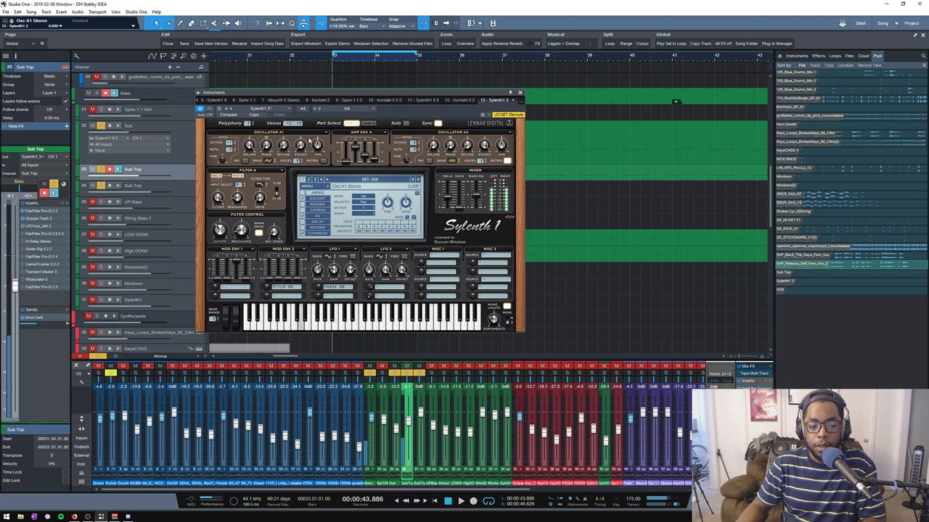
{"action": "left_click_drag", "start_coordinate": [301, 143], "coordinate": [300, 116]}
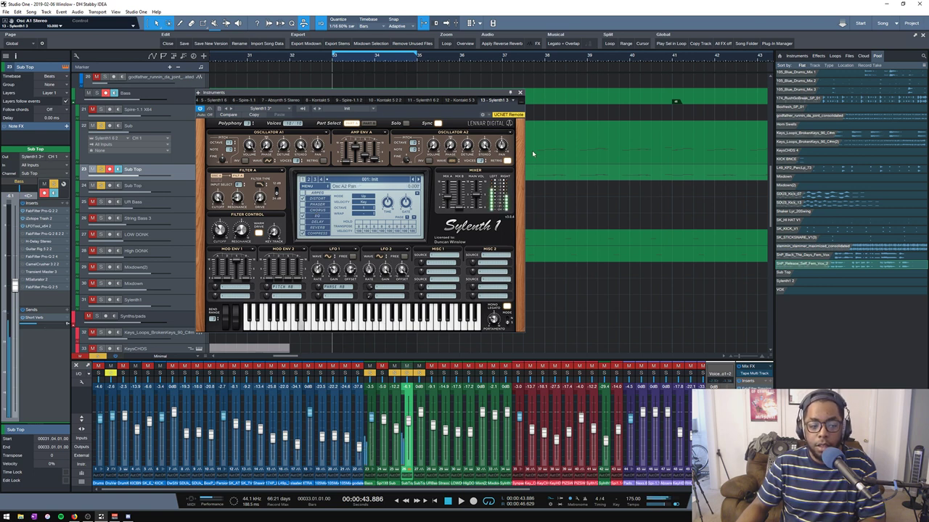
{"action": "left_click", "coordinate": [520, 92]}
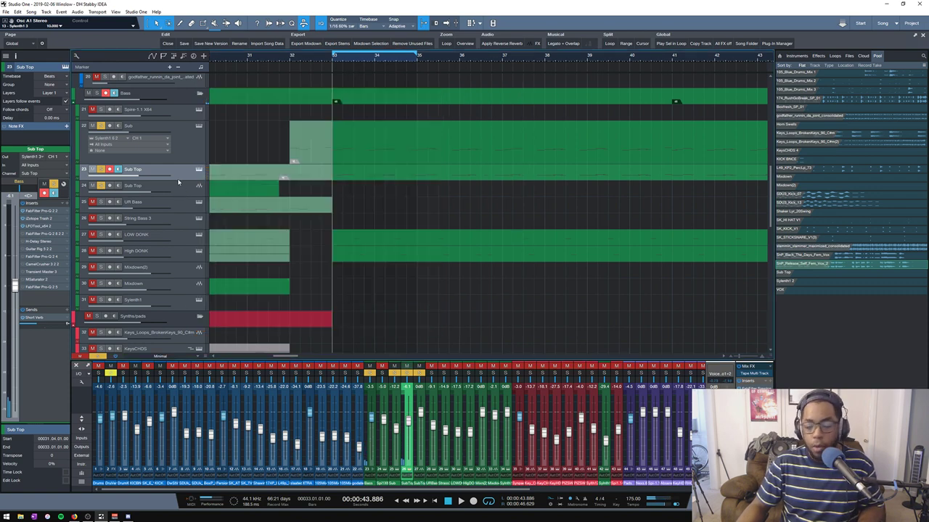
{"action": "key", "text": "space"}
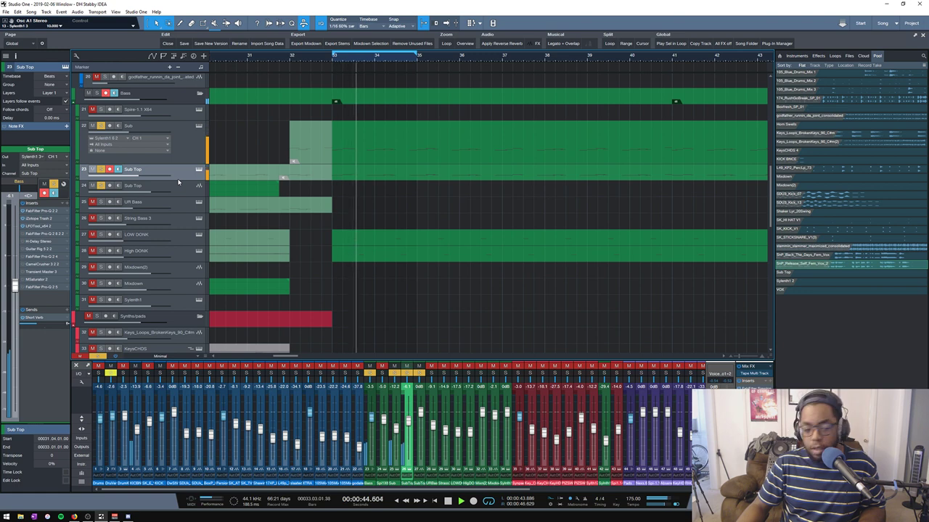
{"action": "key", "text": "space"}
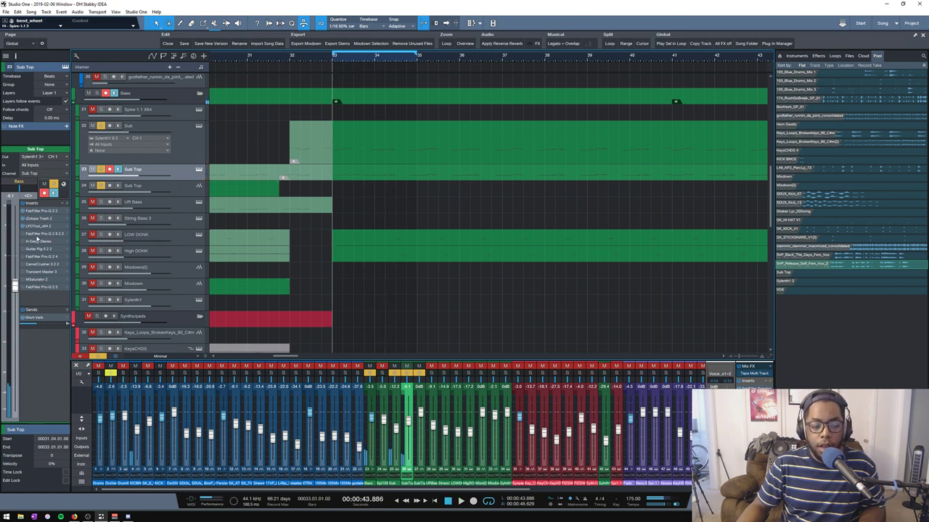
- Solo only the Sub Top instrument track, play it from bar 33, and check its LFOTool shape and routing
{"action": "left_click", "coordinate": [101, 170]}
{"action": "key", "text": "space"}
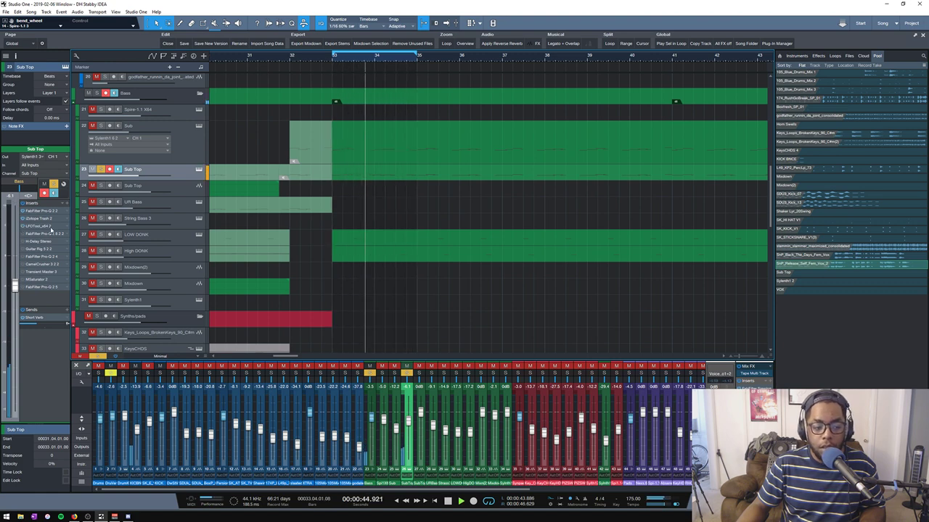
{"action": "left_click", "coordinate": [44, 226]}
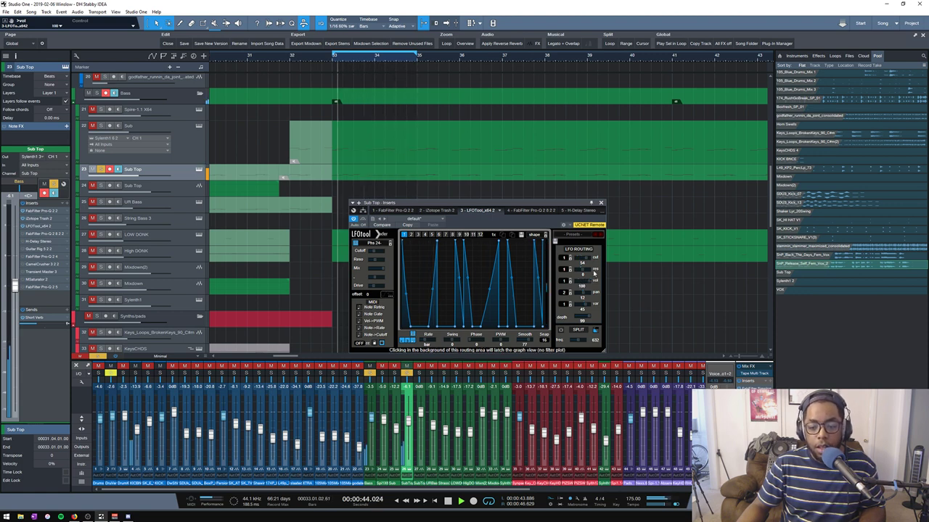
{"action": "left_click", "coordinate": [601, 203]}
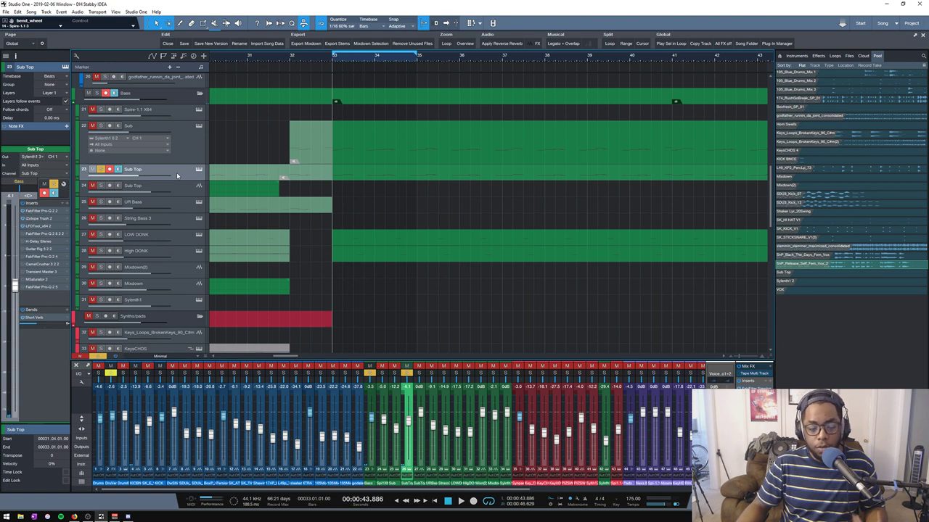
- Activate Sub Top's second Pro-Q 2 in insert slot 4, listen to it, and activate the H-Delay in slot 5
{"action": "double_click", "coordinate": [29, 233]}
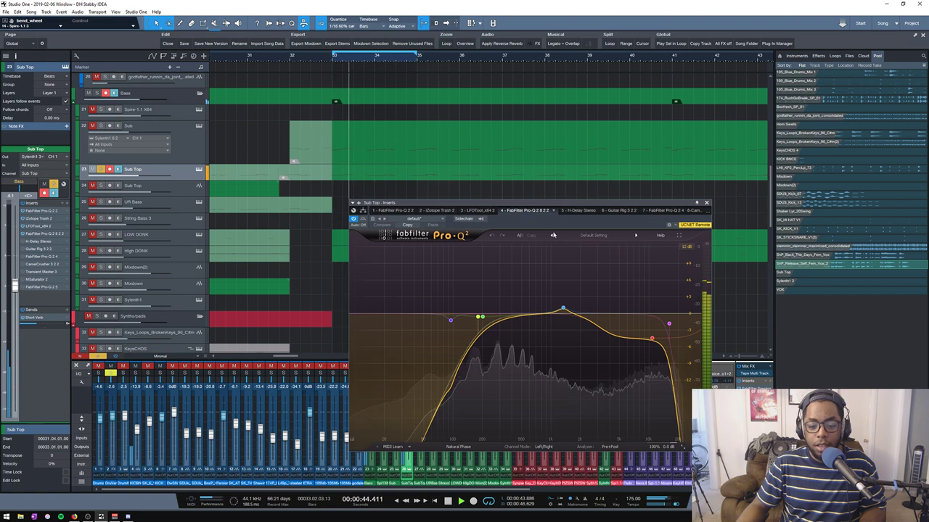
{"action": "left_click", "coordinate": [580, 211]}
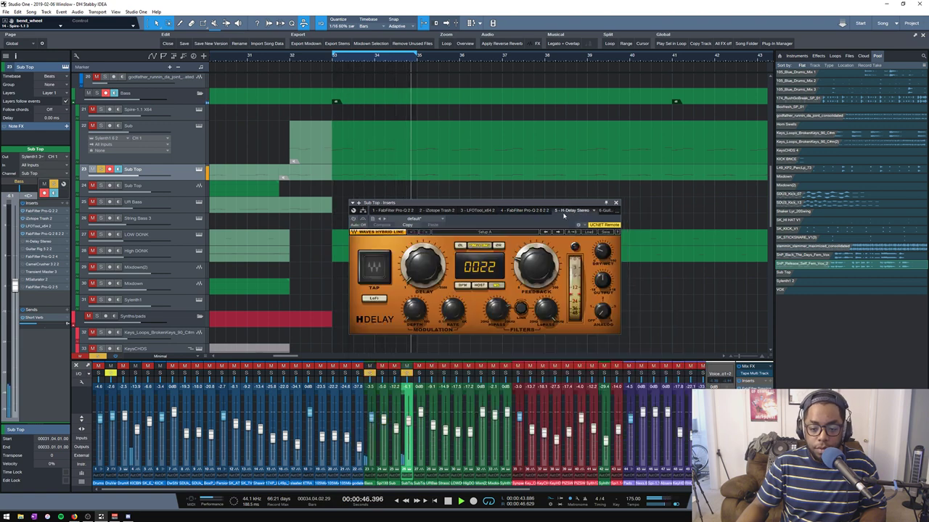
{"action": "left_click", "coordinate": [354, 219]}
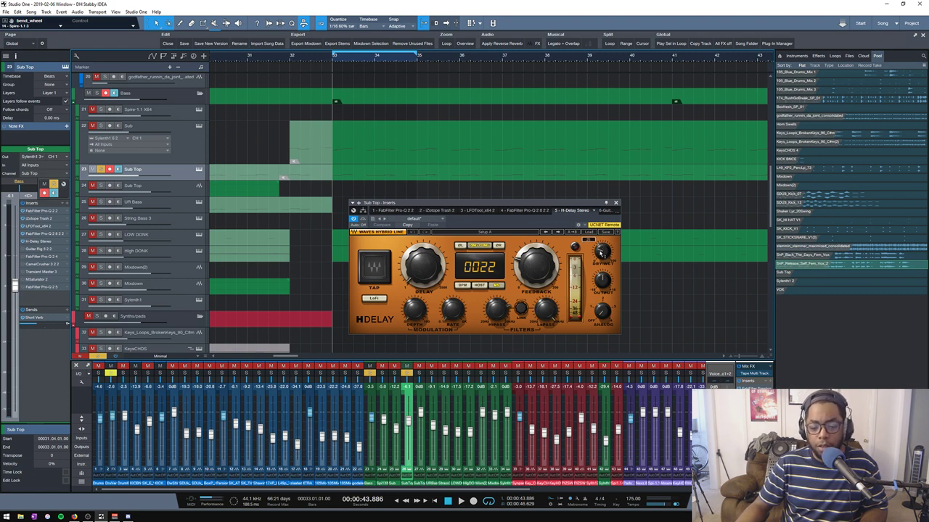
- Adjust the H-Delay's dry/wet mix on Sub Top and listen to the 22 ms delay from bar 33
{"action": "left_click_drag", "start_coordinate": [601, 253], "coordinate": [600, 279]}
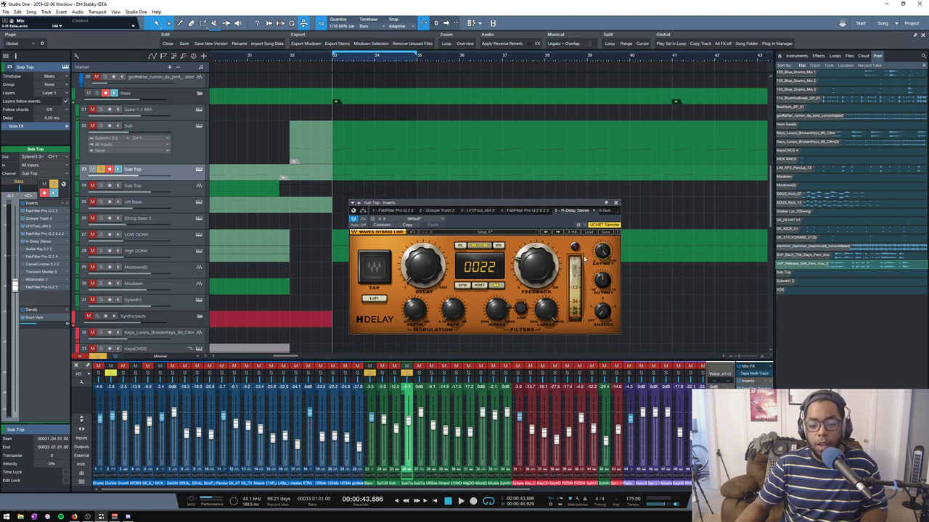
{"action": "key", "text": "space"}
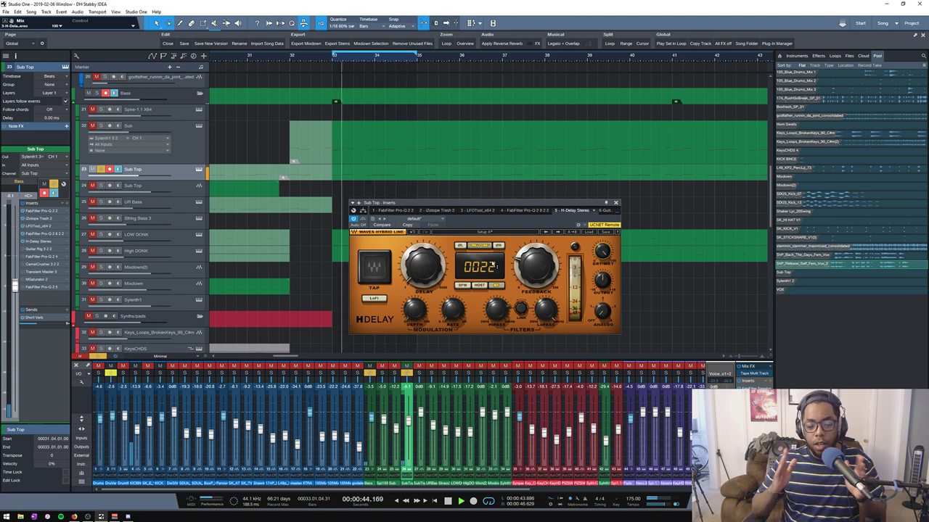
{"action": "key", "text": "space"}
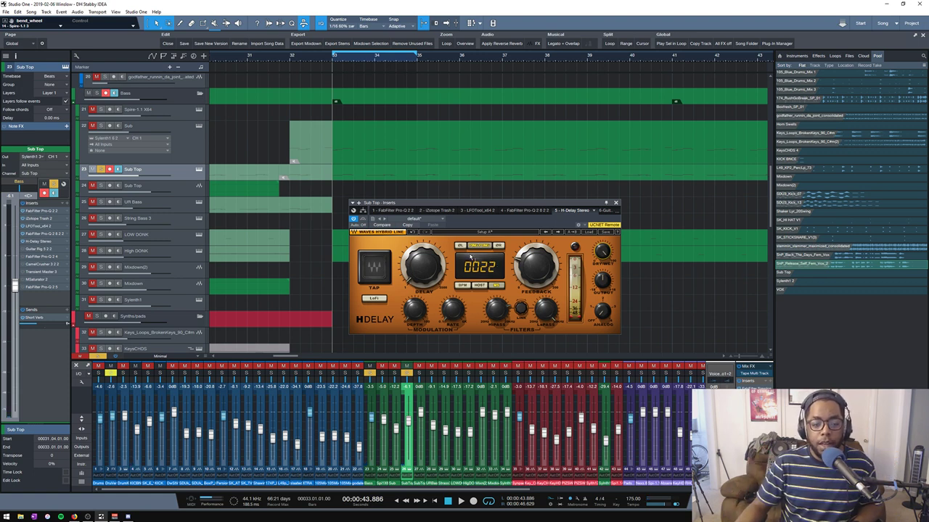
{"action": "key", "text": "space"}
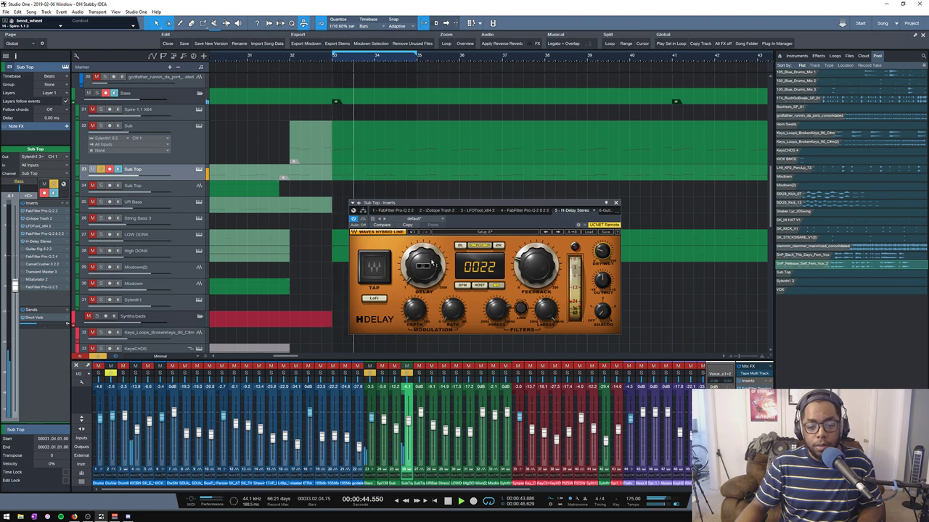
{"action": "key", "text": "space"}
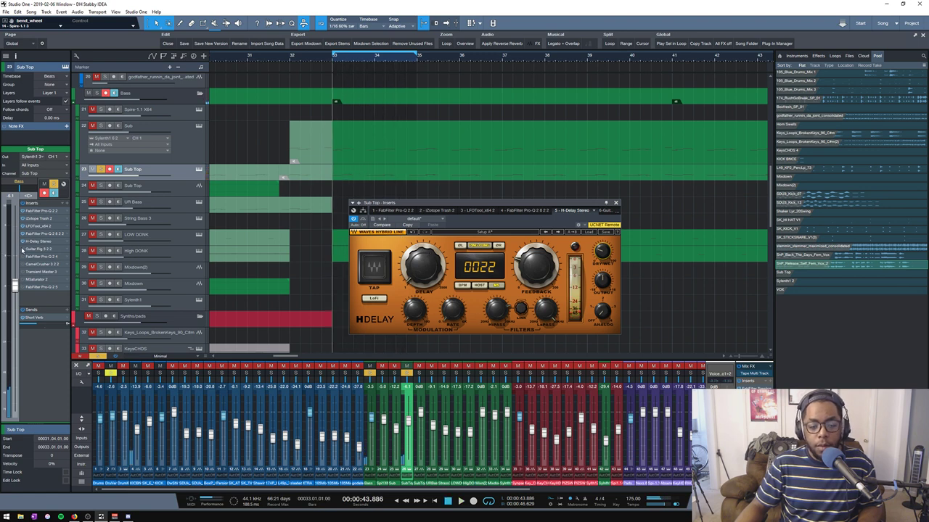
- Activate Sub Top's Guitar Rig insert with the Tube Compressor and Split Mix, and listen to it from bar 33
{"action": "left_click", "coordinate": [602, 211]}
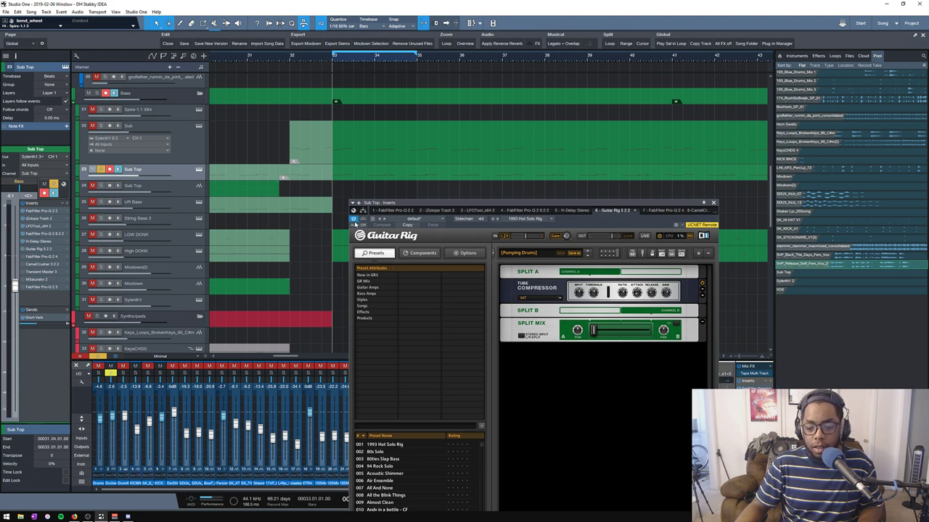
{"action": "key", "text": "space"}
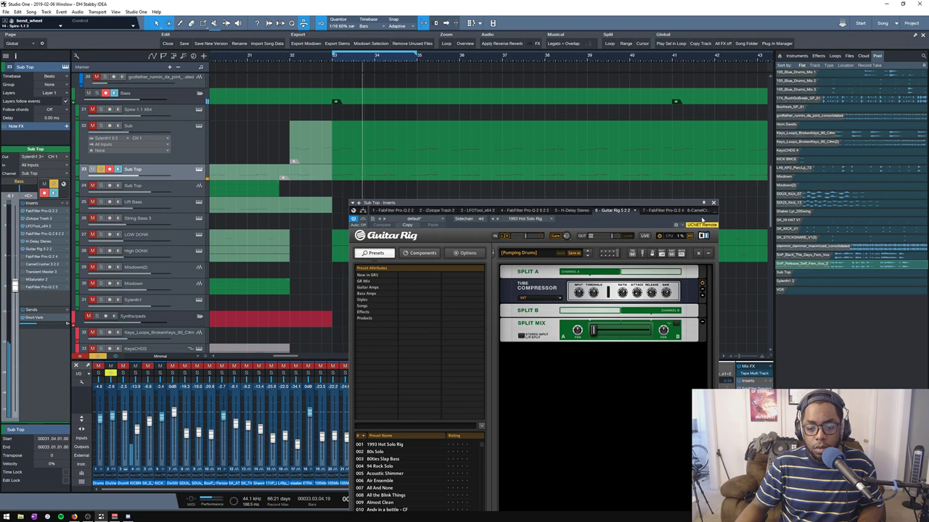
{"action": "key", "text": "space"}
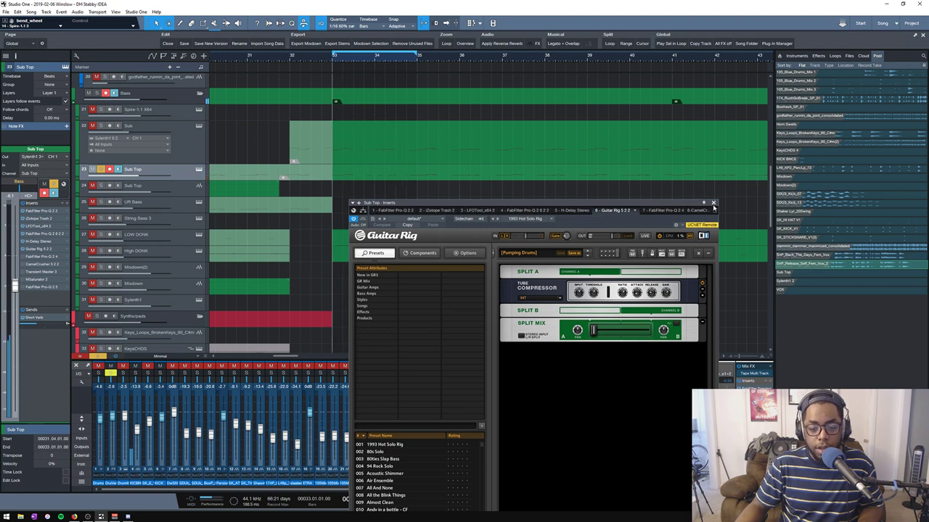
{"action": "key", "text": "space"}
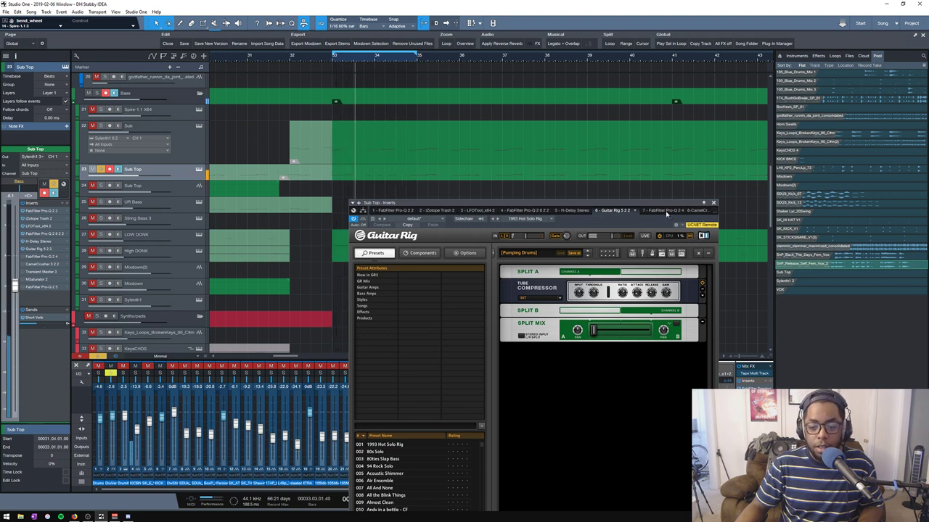
- Activate Sub Top's Pro-Q 2 in insert slot 7, examine its EQ bands, and listen to the filtered sound
{"action": "left_click", "coordinate": [666, 211]}
{"action": "key", "text": "space"}
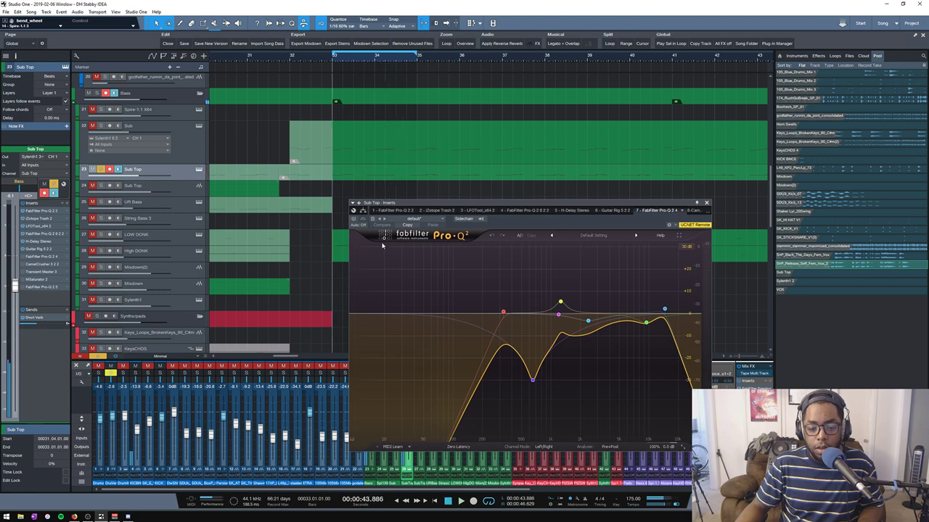
{"action": "key", "text": "space"}
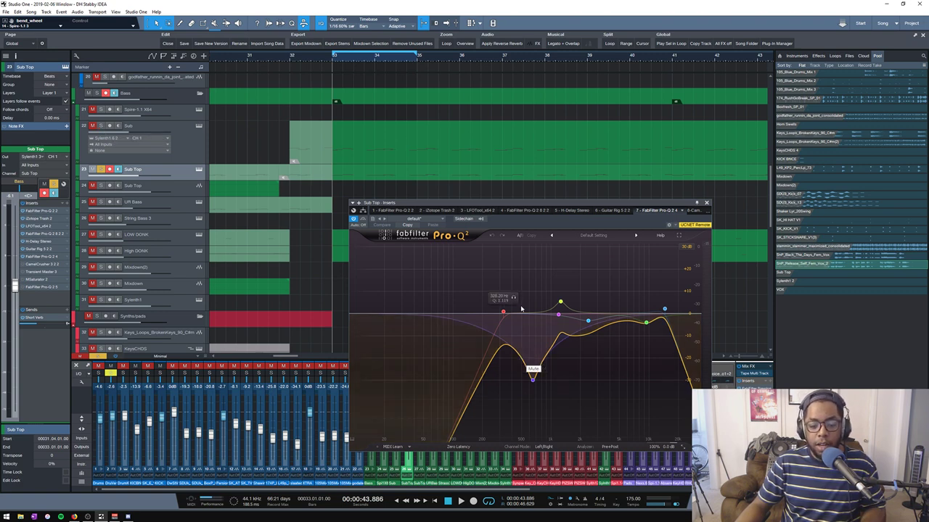
{"action": "key", "text": "space"}
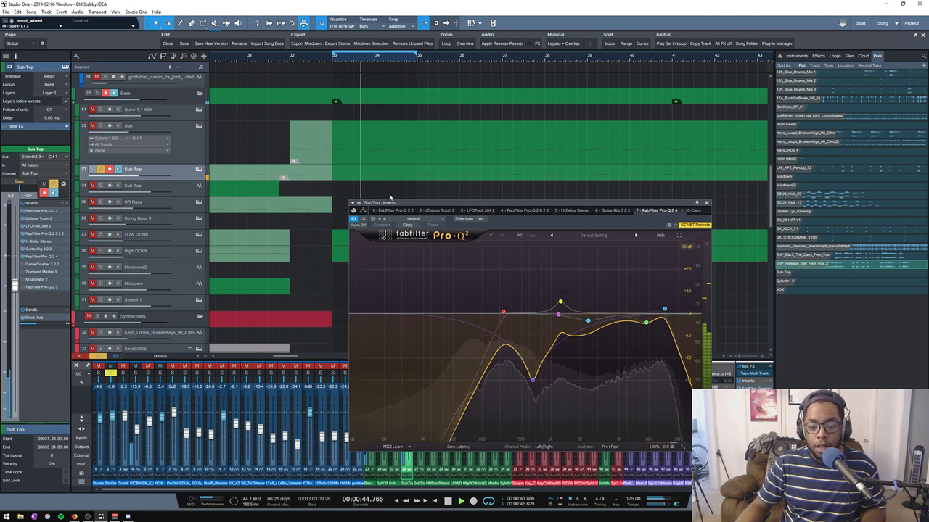
- Compare Sub Top's slot 7 Pro-Q 2 bypassed and engaged, and activate and audition the CamelCrusher in slot 8
{"action": "left_click", "coordinate": [363, 220]}
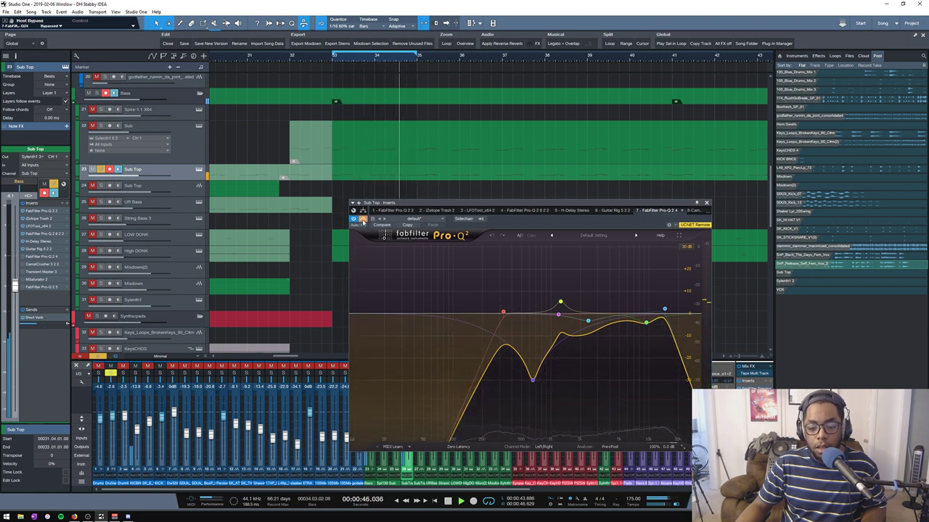
{"action": "left_click", "coordinate": [362, 220]}
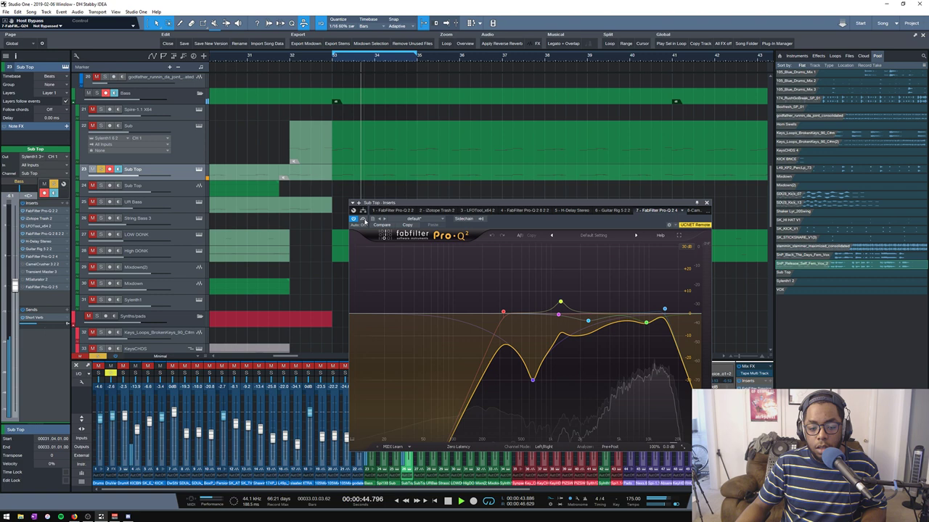
{"action": "left_click", "coordinate": [693, 211]}
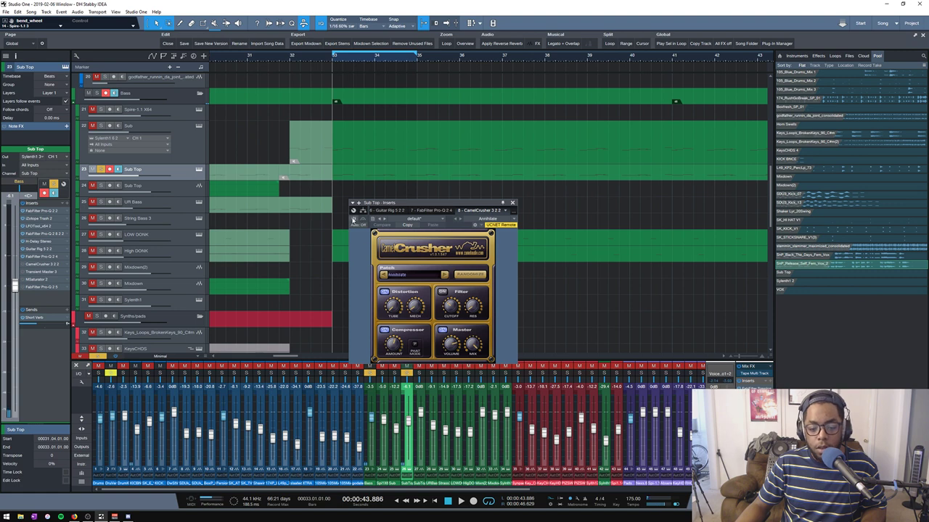
{"action": "left_click", "coordinate": [353, 219]}
{"action": "key", "text": "space"}
{"action": "key", "text": "space"}
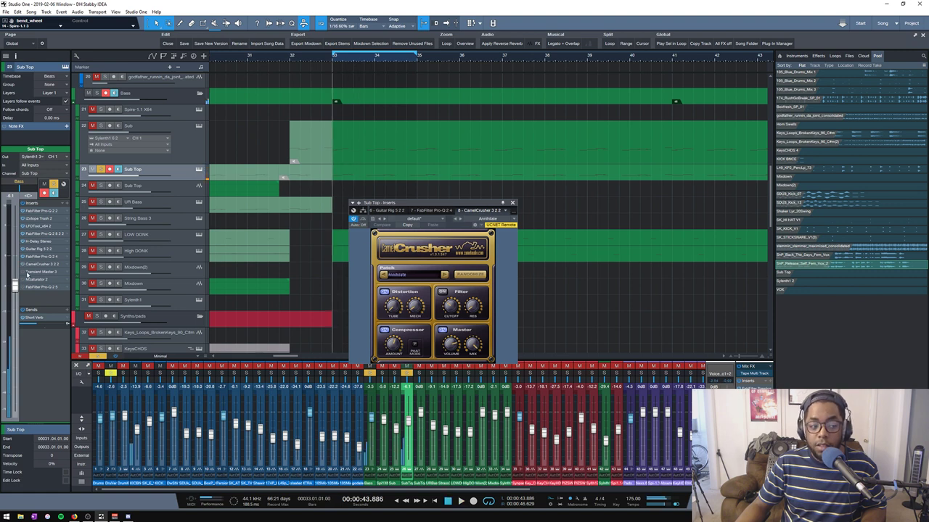
- Open Sub Top's Transient Master and compare the sound with it engaged and bypassed
{"action": "left_click", "coordinate": [32, 272]}
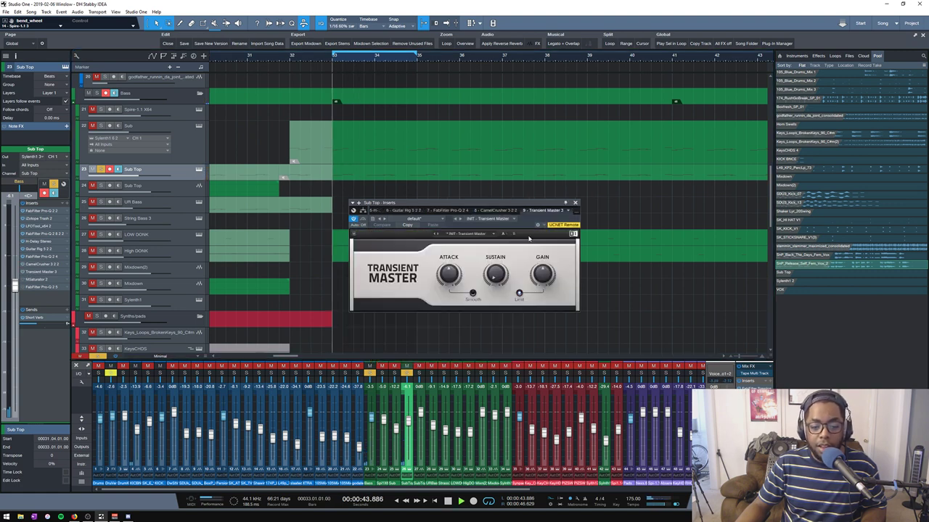
{"action": "key", "text": "space"}
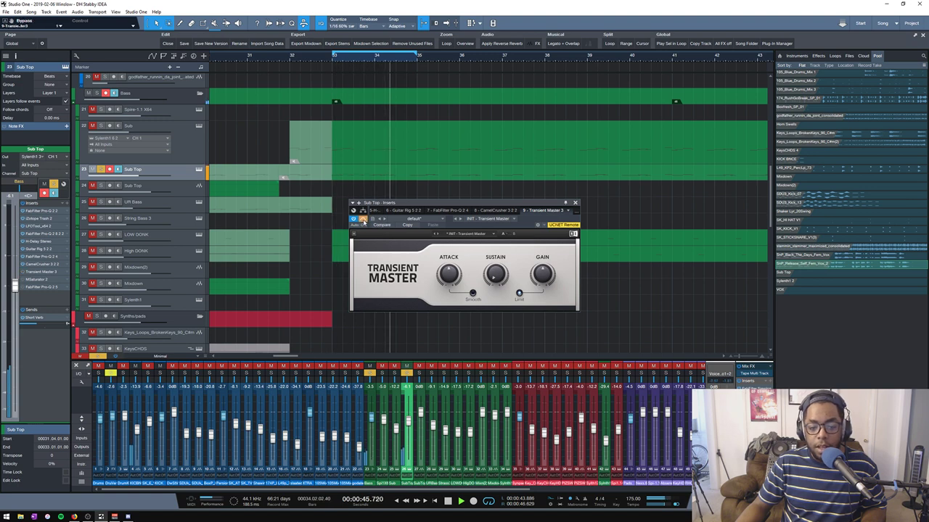
{"action": "key", "text": "space"}
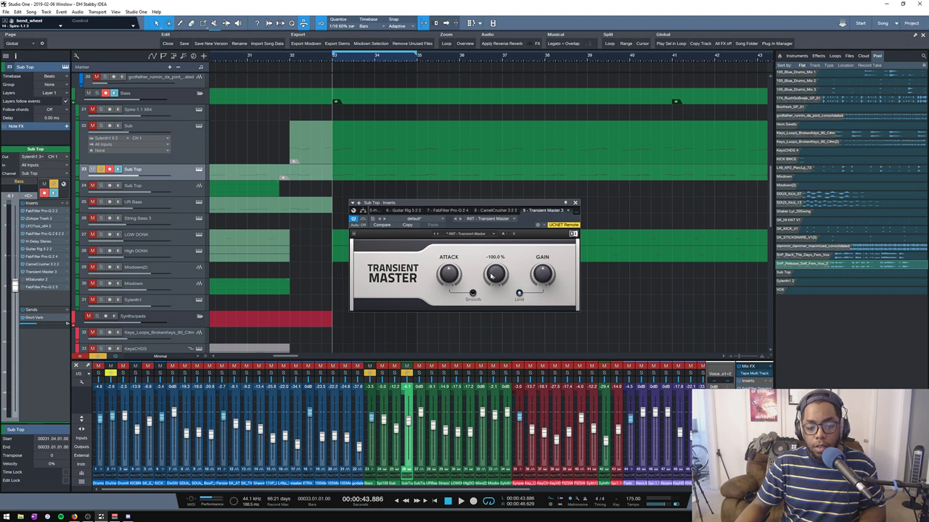
- Audition the Transient Master with Sustain at 1.0 % and other amounts, and return Sustain to -100.0 %
{"action": "double_click", "coordinate": [492, 274]}
{"action": "key", "text": "space"}
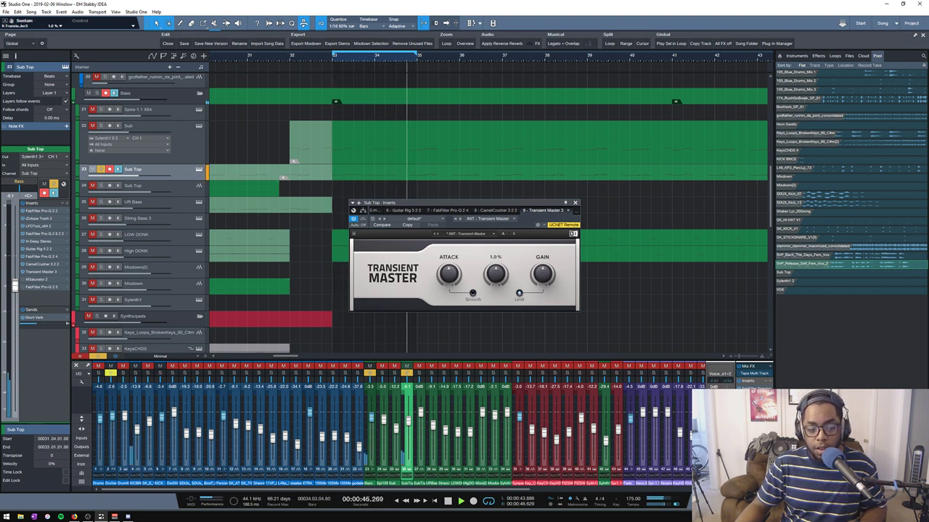
{"action": "scroll", "coordinate": [493, 277], "scroll_direction": "up", "scroll_amount": 1}
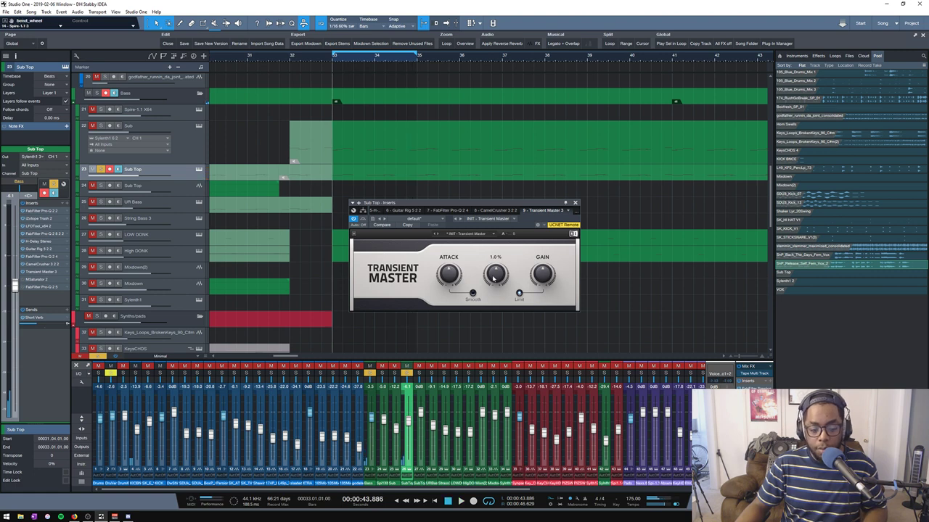
{"action": "left_click_drag", "start_coordinate": [493, 279], "coordinate": [493, 239]}
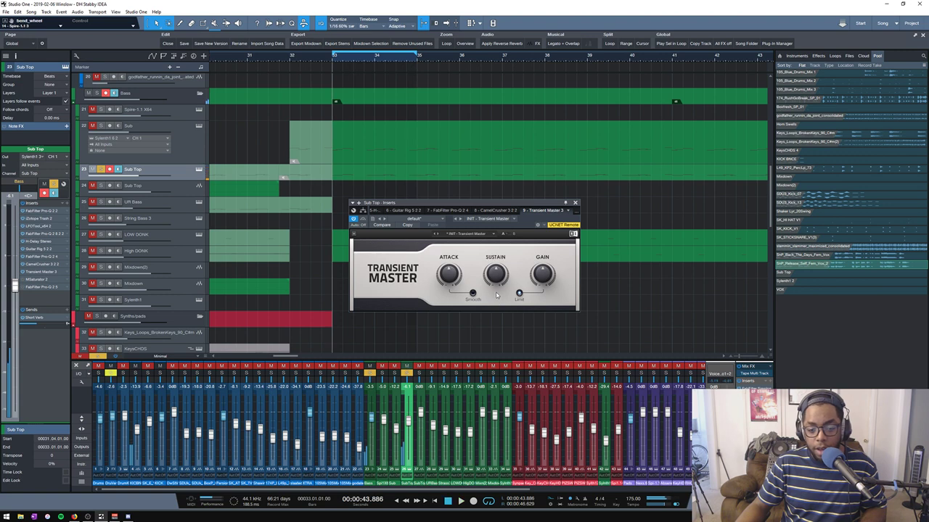
{"action": "left_click_drag", "start_coordinate": [499, 282], "coordinate": [499, 319]}
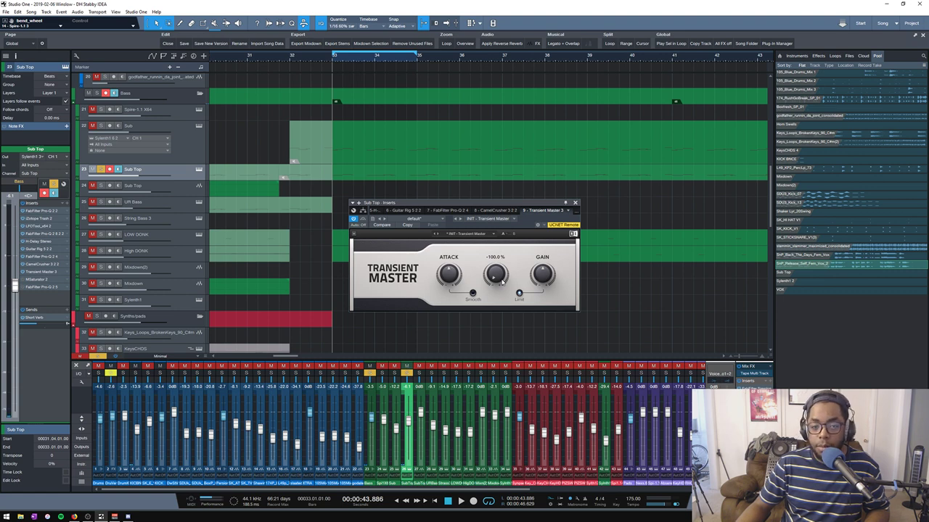
- Open Sub Top's MSaturator in slot 10 and listen to its Basic Saturation from bar 33
{"action": "left_click", "coordinate": [38, 280]}
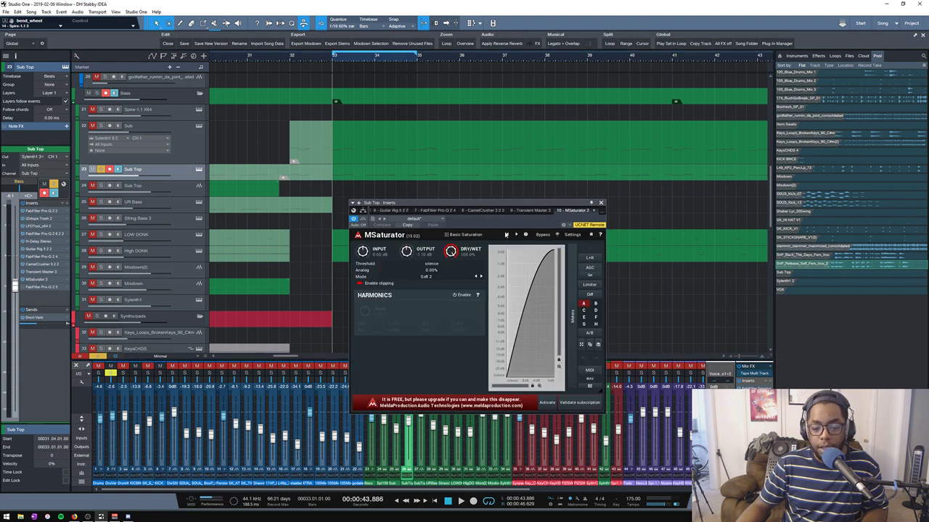
{"action": "left_click", "coordinate": [479, 236]}
{"action": "left_click", "coordinate": [585, 162]}
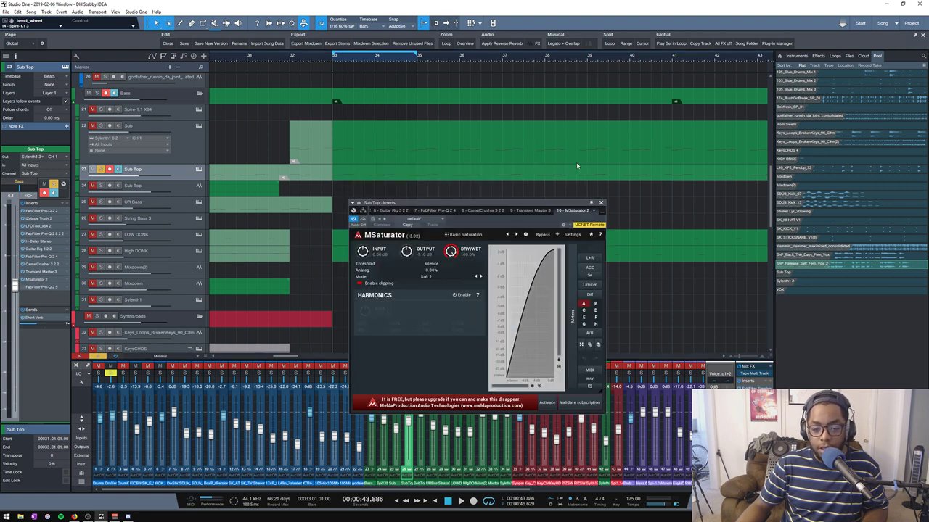
{"action": "key", "text": "space"}
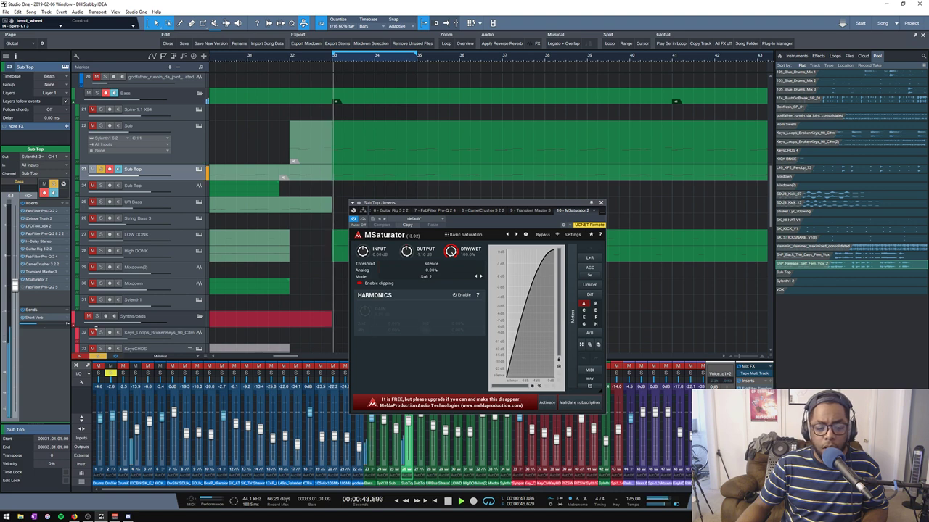
- Activate Sub Top's final Pro-Q 2 in insert slot 11, listen to its high-cut filter, and close the plug-in window
{"action": "left_click", "coordinate": [26, 288]}
{"action": "key", "text": "space"}
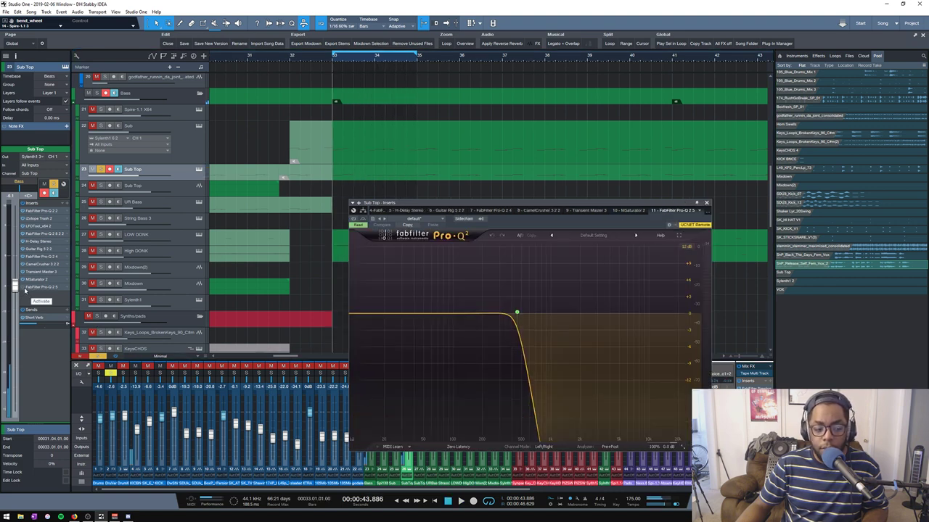
{"action": "key", "text": "space"}
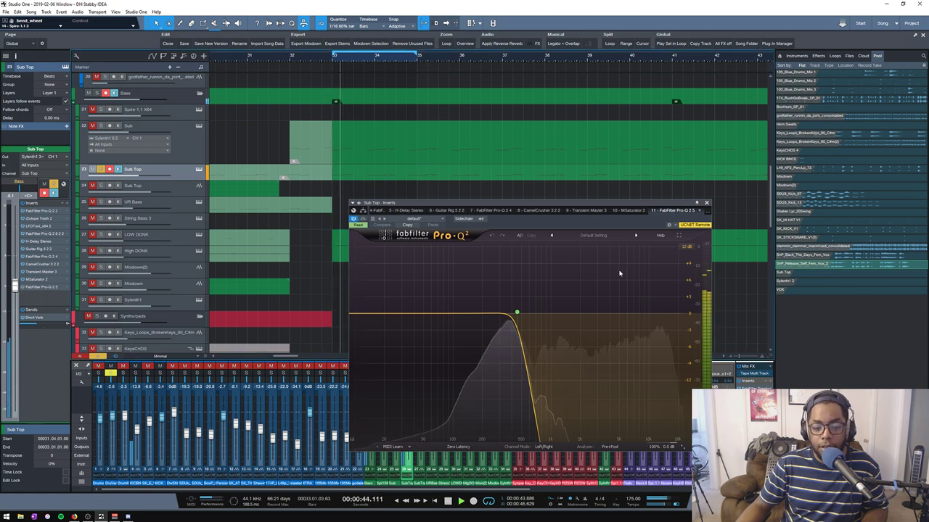
{"action": "left_click", "coordinate": [707, 204]}
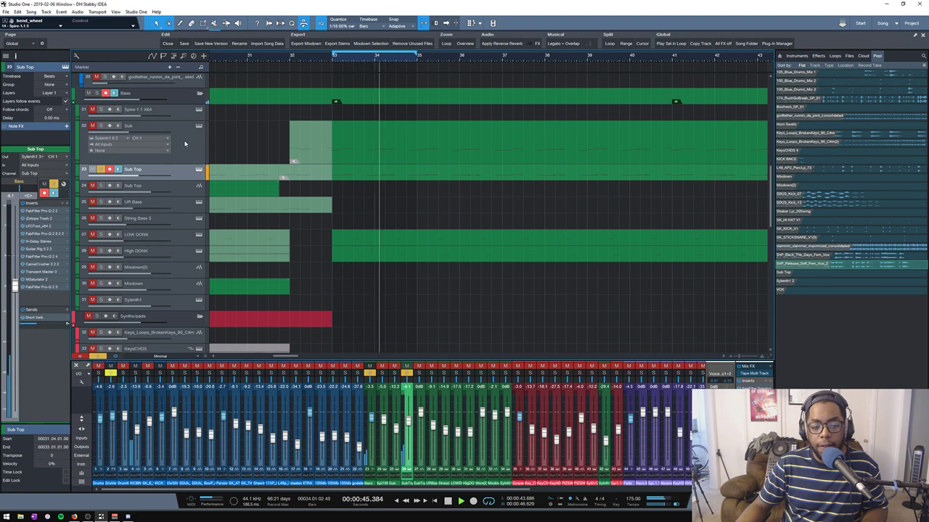
{"action": "key", "text": "space"}
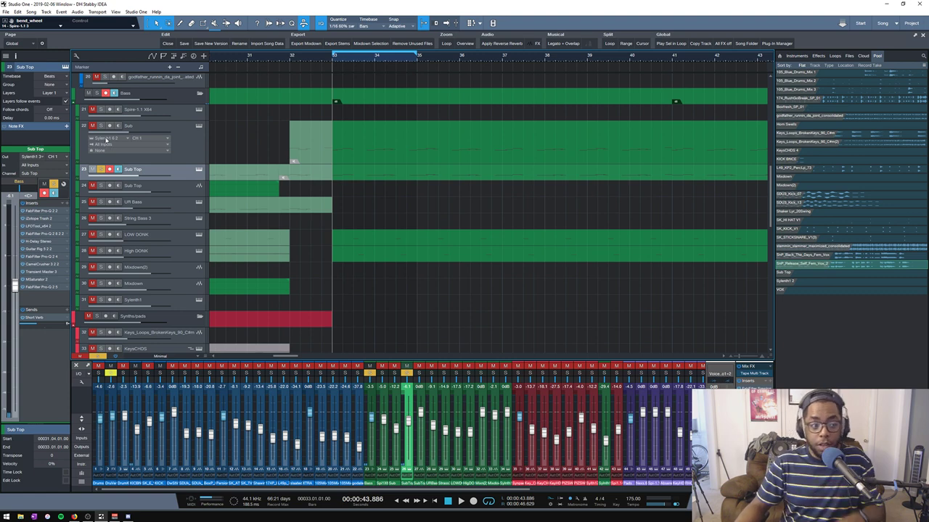
- Solo the Sub track together with Sub Top and listen to the combined bass from bar 33
{"action": "left_click", "coordinate": [101, 126]}
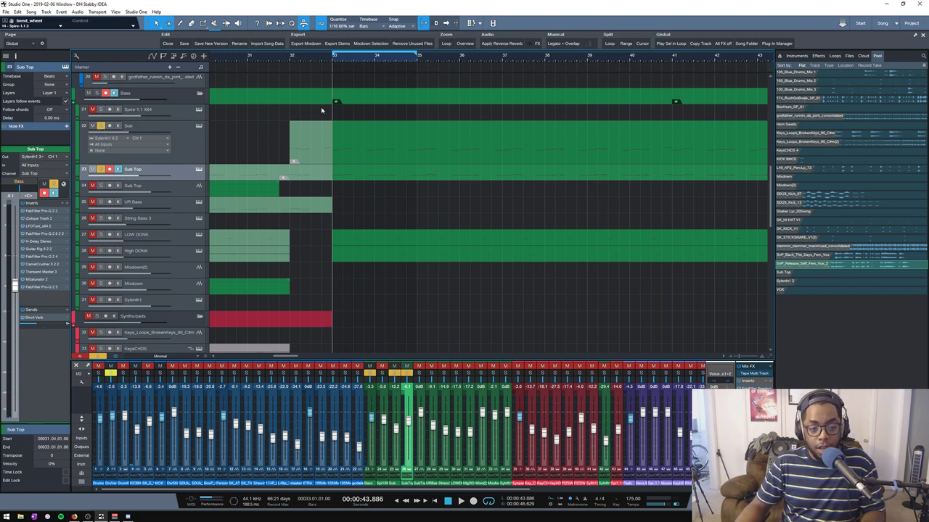
{"action": "key", "text": "space"}
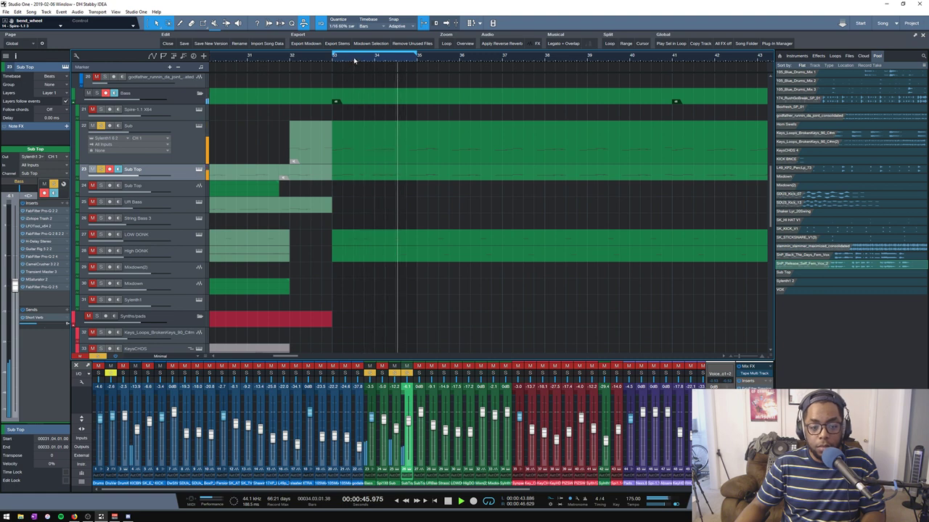
{"action": "scroll", "coordinate": [353, 60], "scroll_direction": "down", "scroll_amount": 3}
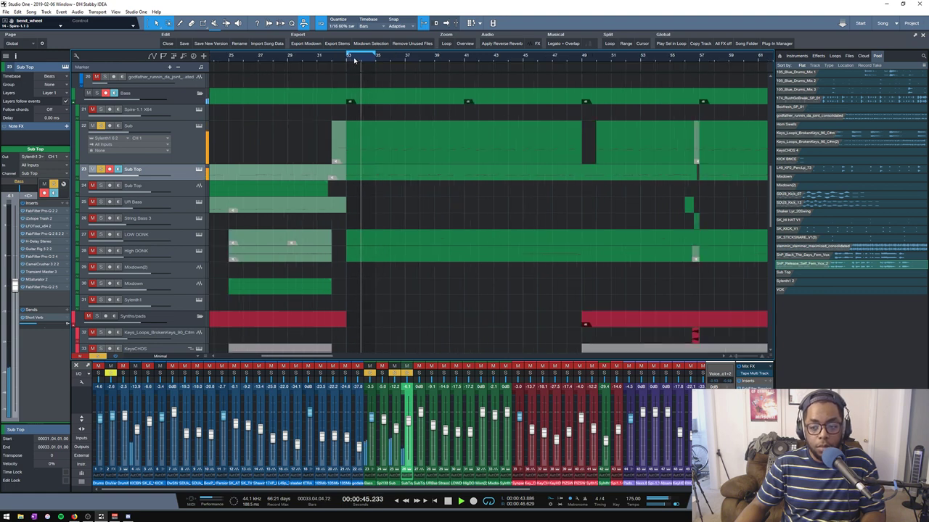
{"action": "key", "text": "space"}
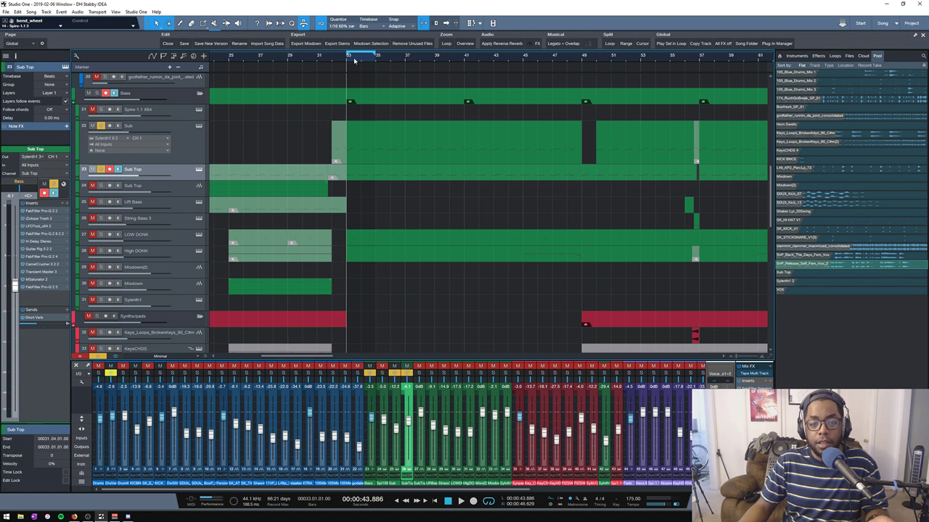
- Try Sub Top's Short Verb send level at +10.0 while listening to both bass layers
{"action": "scroll", "coordinate": [355, 61], "scroll_direction": "down", "scroll_amount": 3}
{"action": "scroll", "coordinate": [354, 61], "scroll_direction": "down", "scroll_amount": 3}
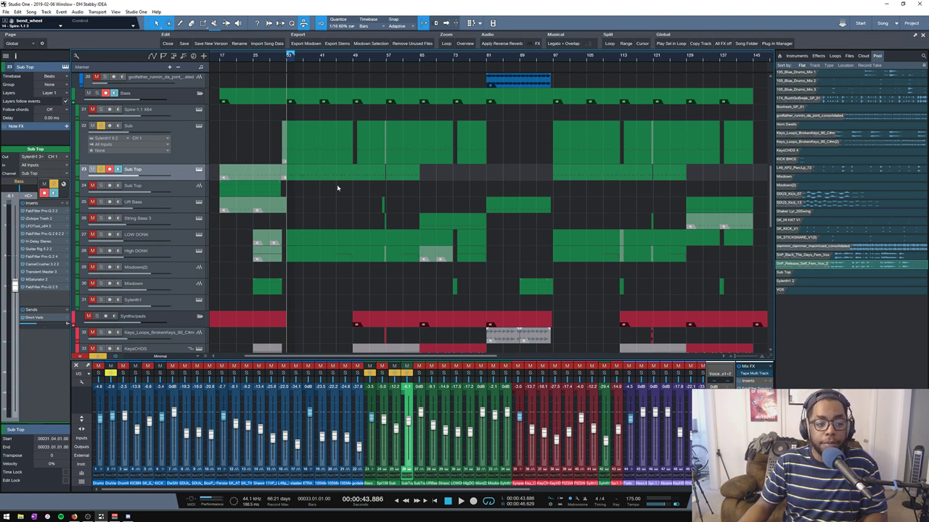
{"action": "key", "text": "space"}
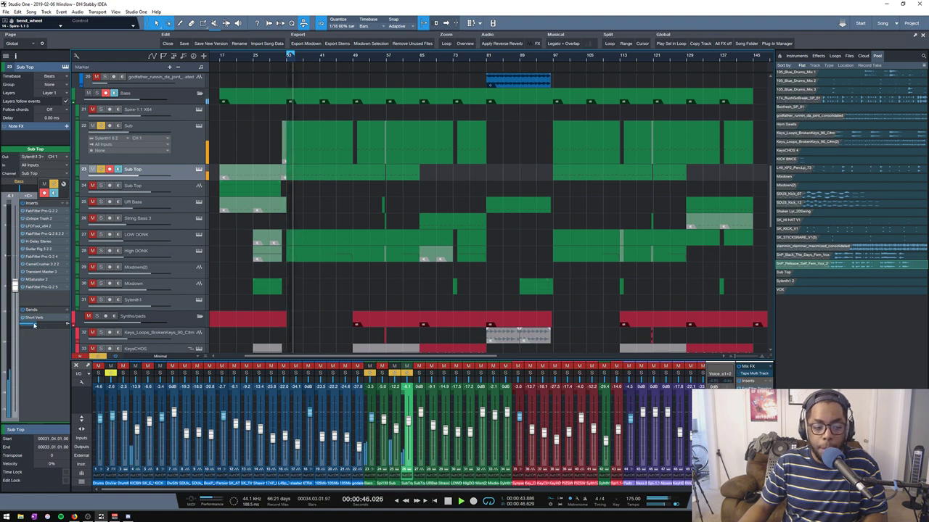
{"action": "left_click_drag", "start_coordinate": [49, 327], "coordinate": [64, 327]}
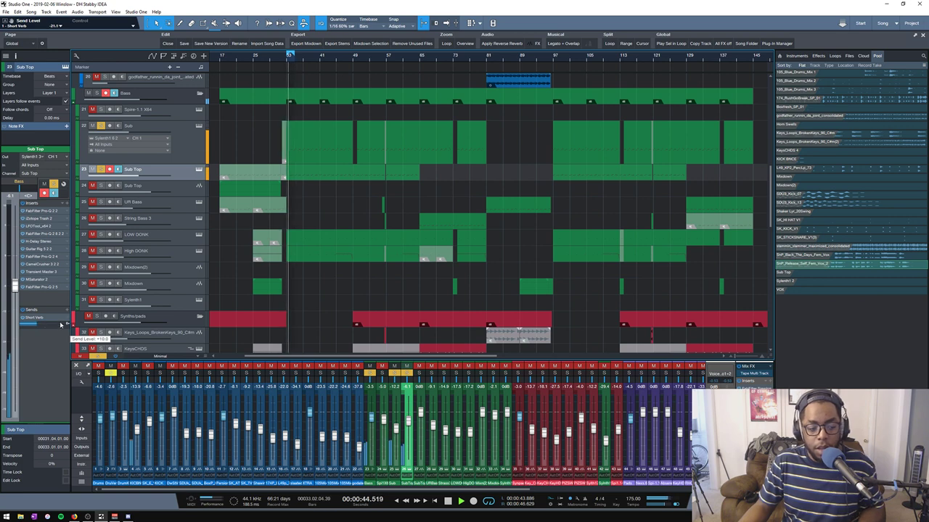
{"action": "key", "text": "space"}
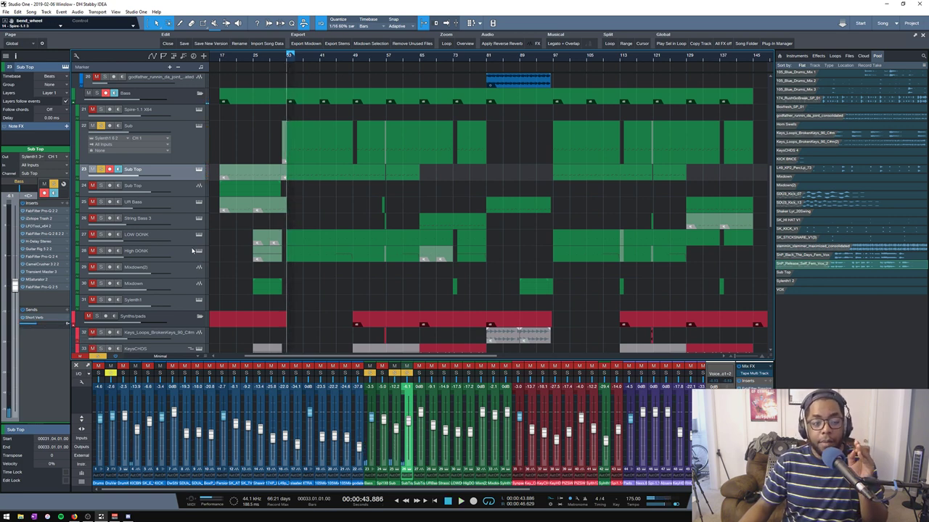
- Review Sub Top's Sylenth1 patch and the slot 11 Pro-Q 2 curve, and close both plug-in windows
{"action": "left_click", "coordinate": [199, 169]}
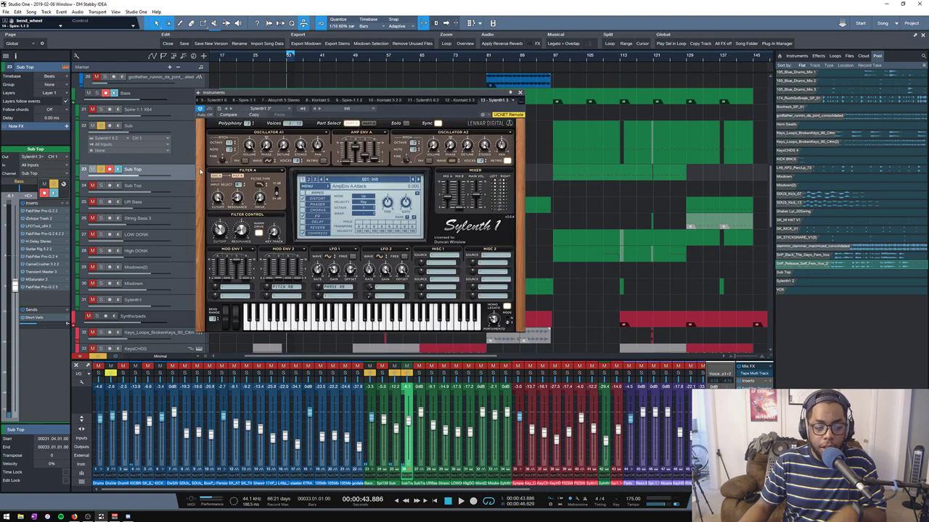
{"action": "left_click", "coordinate": [40, 288]}
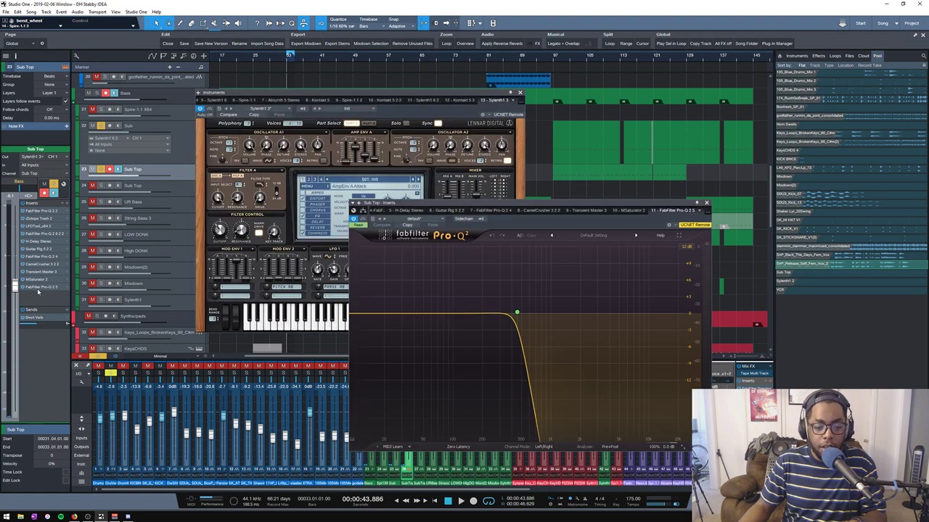
{"action": "key", "text": "space"}
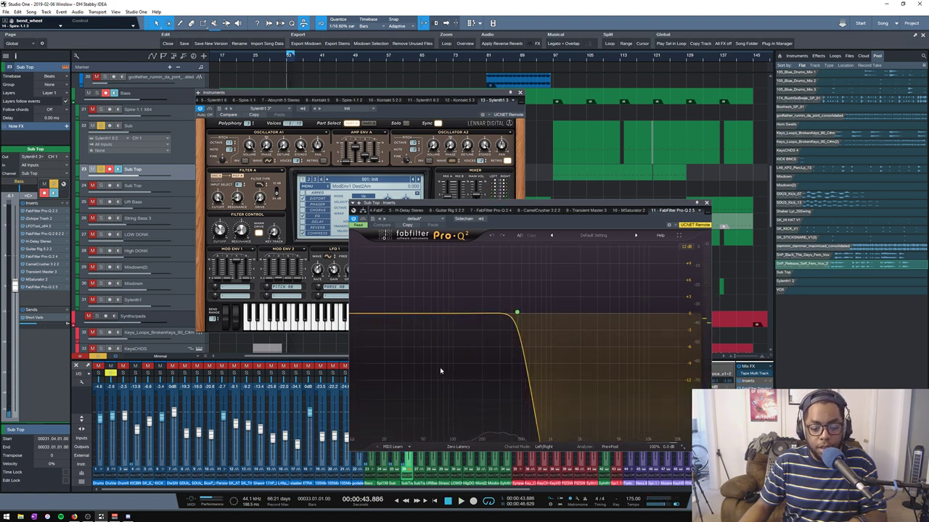
{"action": "left_click", "coordinate": [705, 203]}
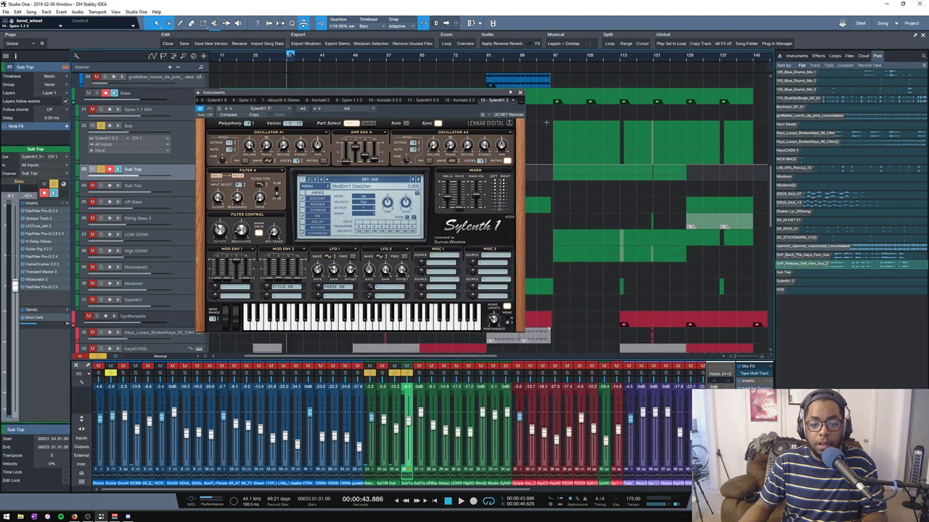
{"action": "left_click", "coordinate": [520, 93]}
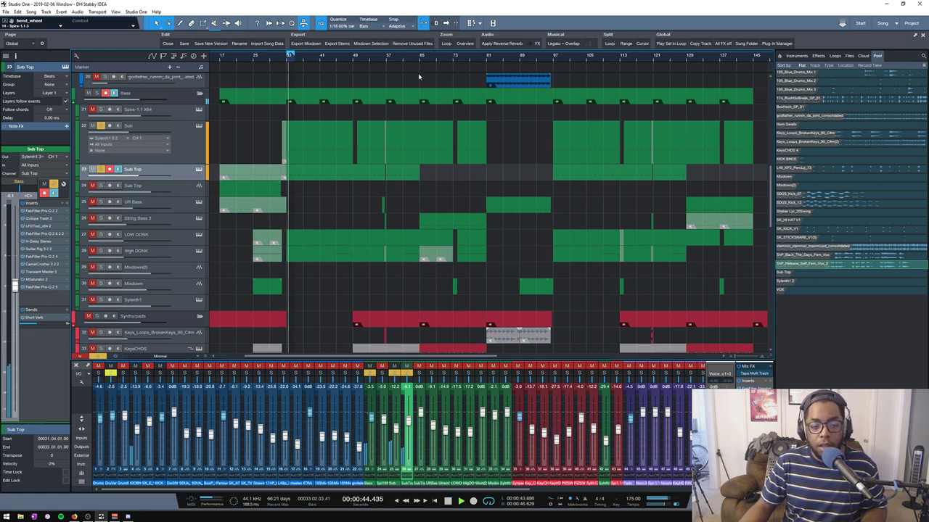
- Move the playhead to bar 97 and check the bypass state of Sub Top's slot 11 Pro-Q 2 there
{"action": "left_click", "coordinate": [555, 65]}
{"action": "key", "text": "e"}
{"action": "key", "text": "e"}
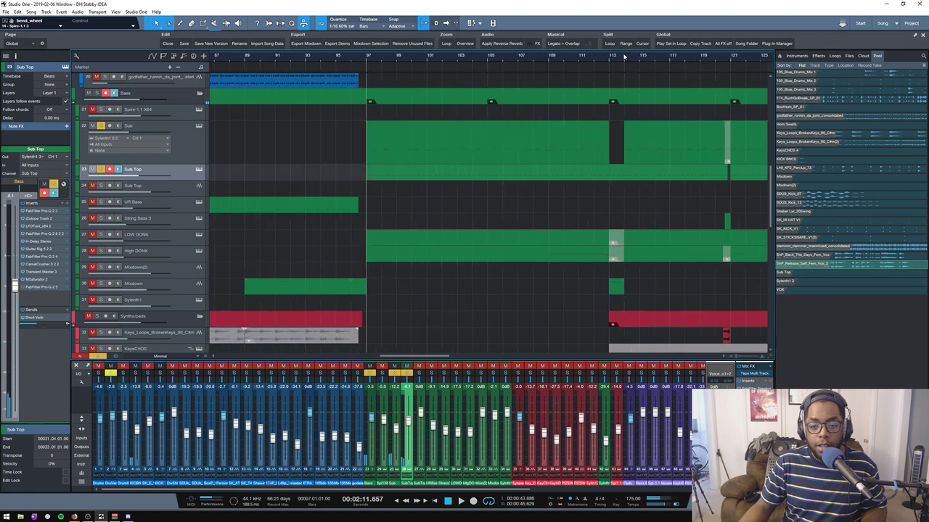
{"action": "left_click", "coordinate": [47, 286]}
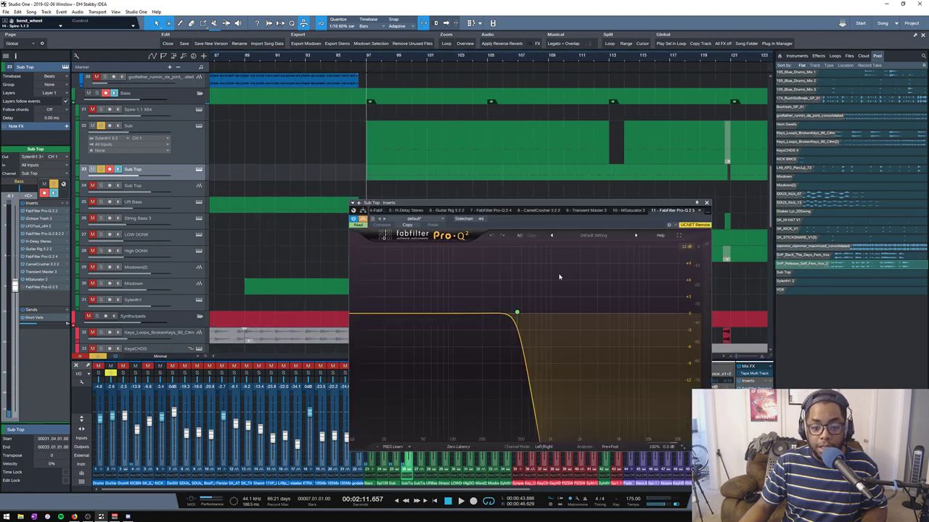
{"action": "left_click", "coordinate": [706, 203]}
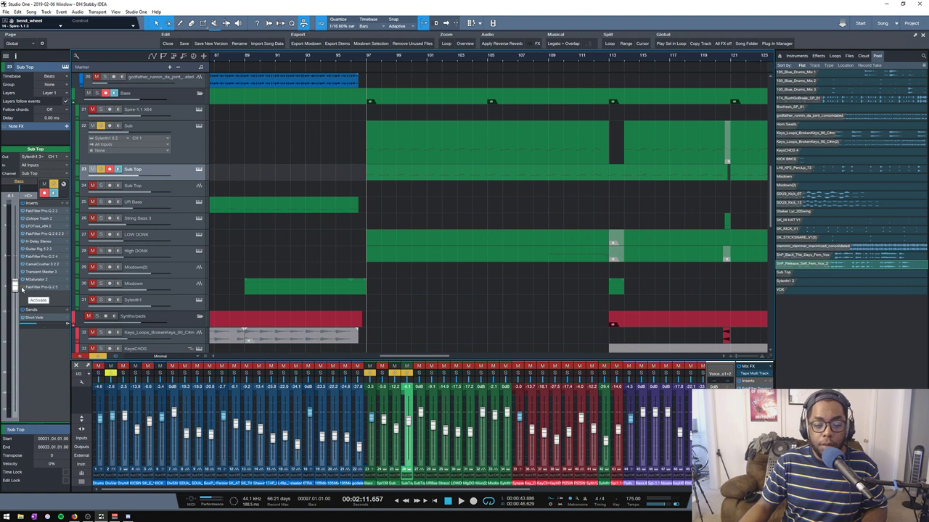
{"action": "key", "text": "w"}
{"action": "key", "text": "w"}
{"action": "key", "text": "w"}
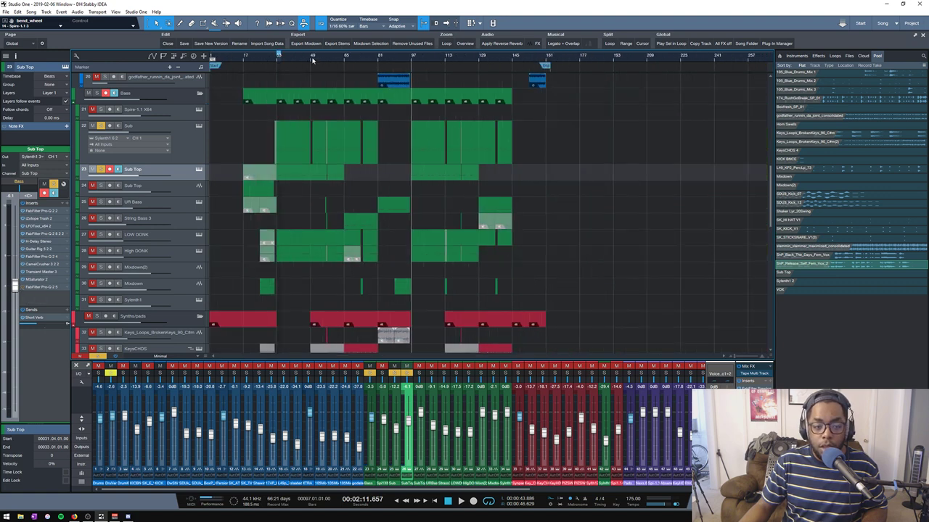
- Listen to the combined Sub and Sub Top bass from bar 49, and compare it with the section from bar 97
{"action": "left_click", "coordinate": [312, 61]}
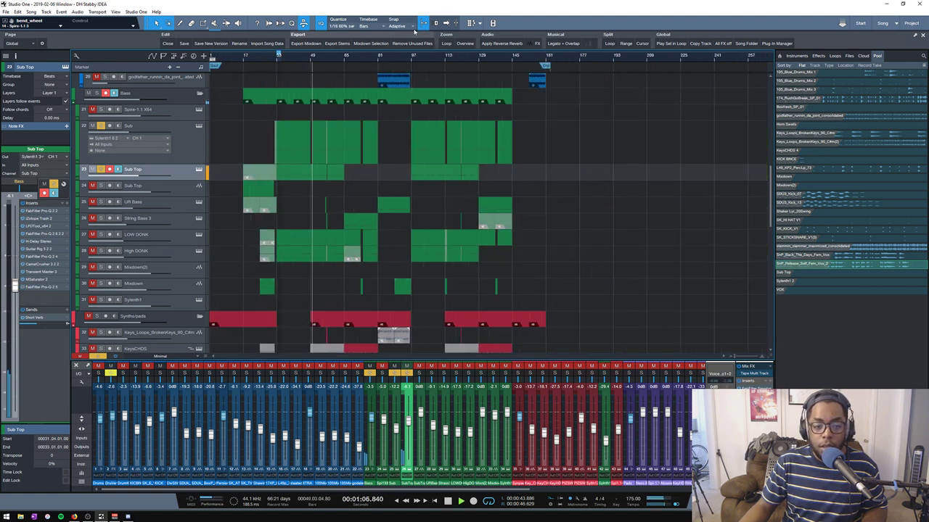
{"action": "key", "text": "e"}
{"action": "key", "text": "e"}
{"action": "key", "text": "e"}
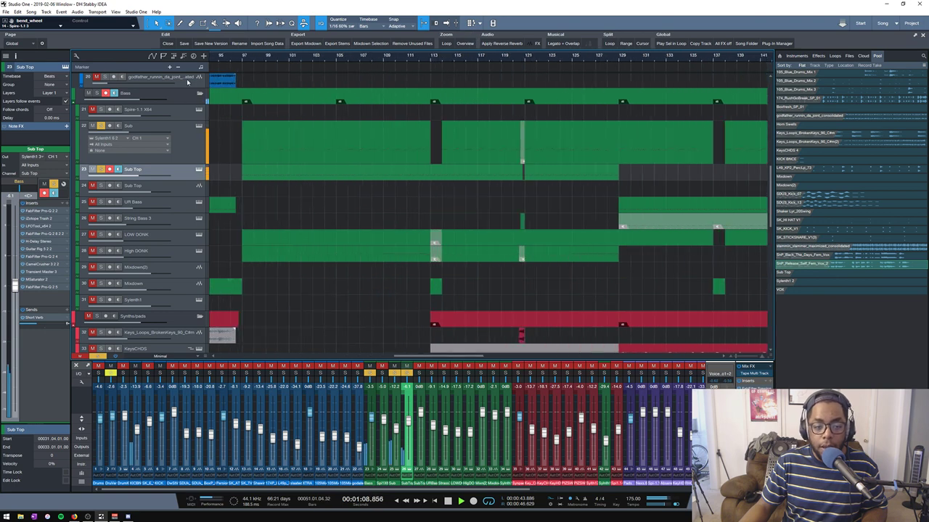
{"action": "left_click", "coordinate": [244, 61]}
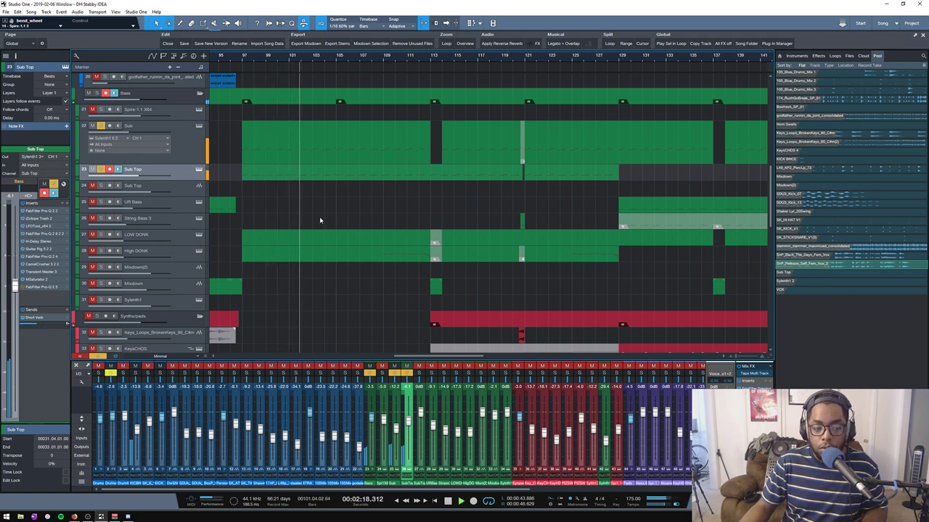
{"action": "key", "text": "space"}
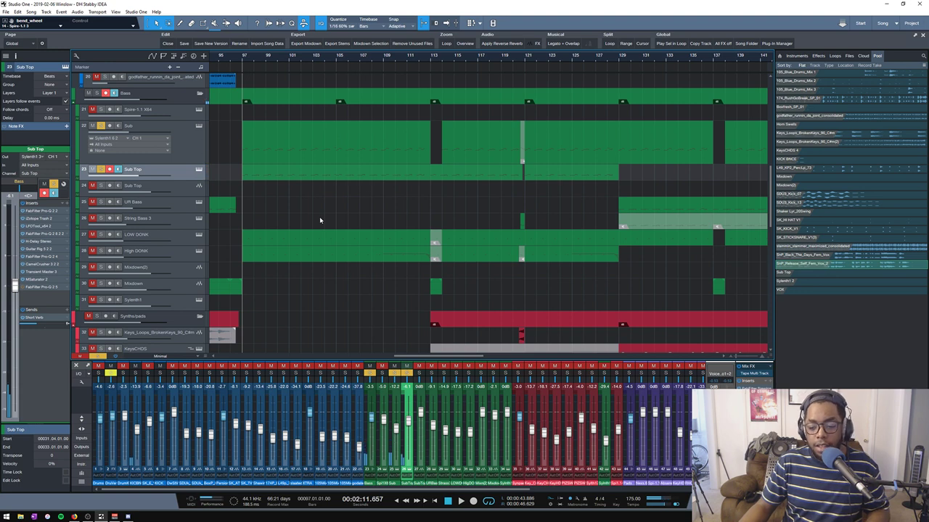
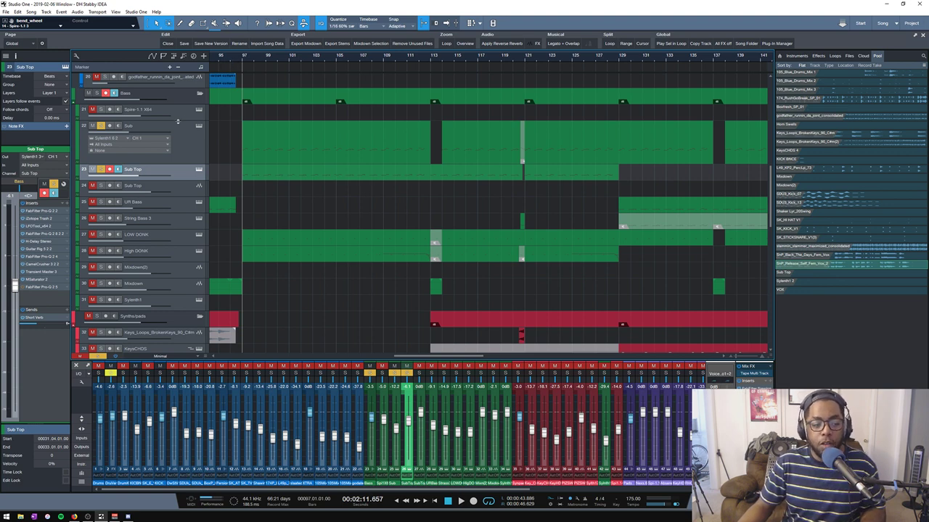
- Play from bar 97, check Sub Top's Sylenth1 patch and slot 11 Pro-Q 2 curve, and close both plug-in windows
{"action": "key", "text": "space"}
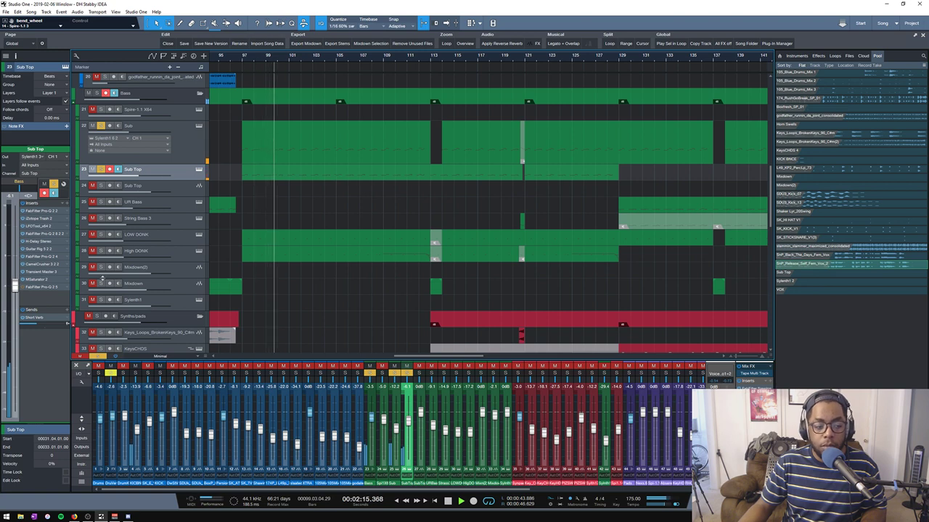
{"action": "left_click", "coordinate": [199, 169]}
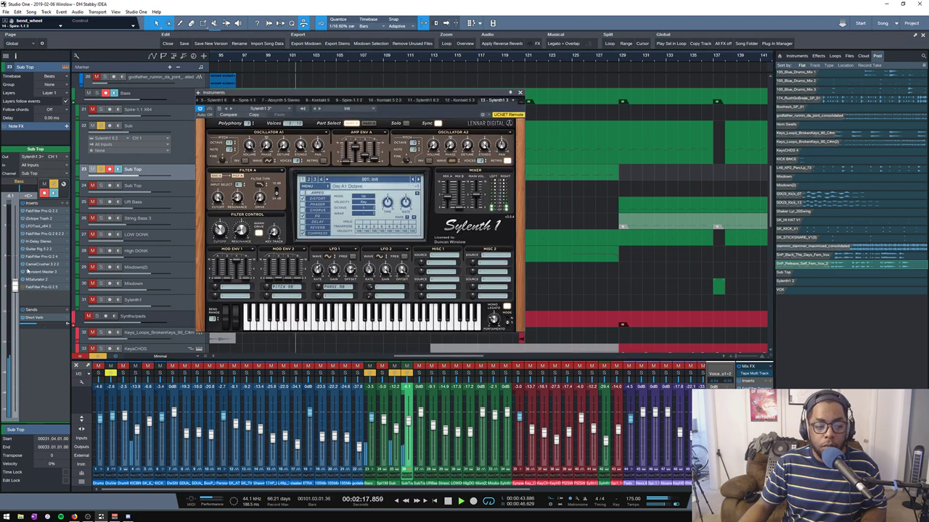
{"action": "left_click", "coordinate": [42, 286]}
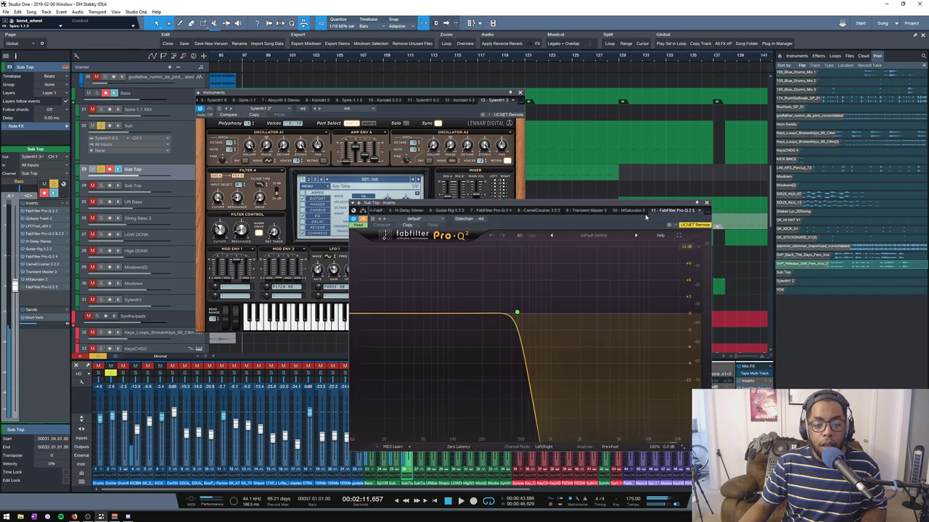
{"action": "left_click", "coordinate": [706, 203]}
{"action": "left_click", "coordinate": [520, 93]}
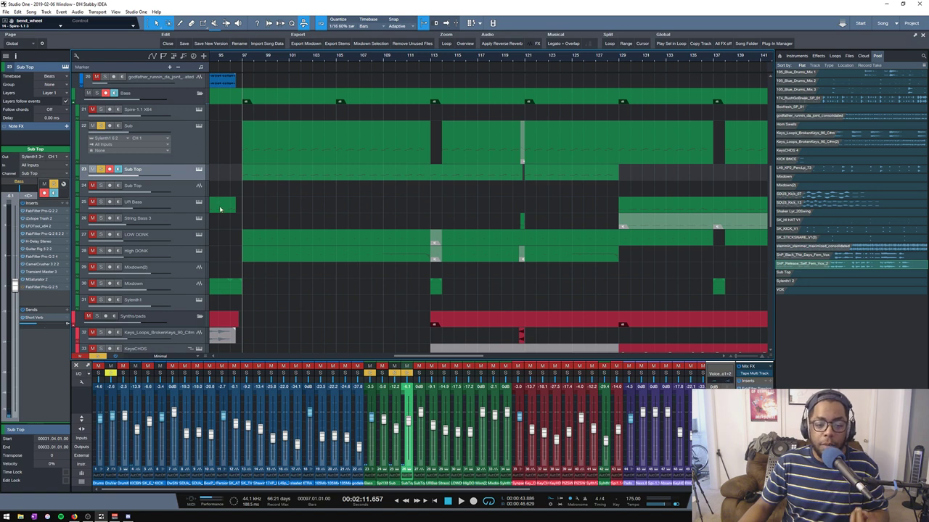
- Solo all tracks in the drums and Bass folders, keeping the playhead at bar 97
{"action": "scroll", "coordinate": [223, 174], "scroll_direction": "up", "scroll_amount": 3}
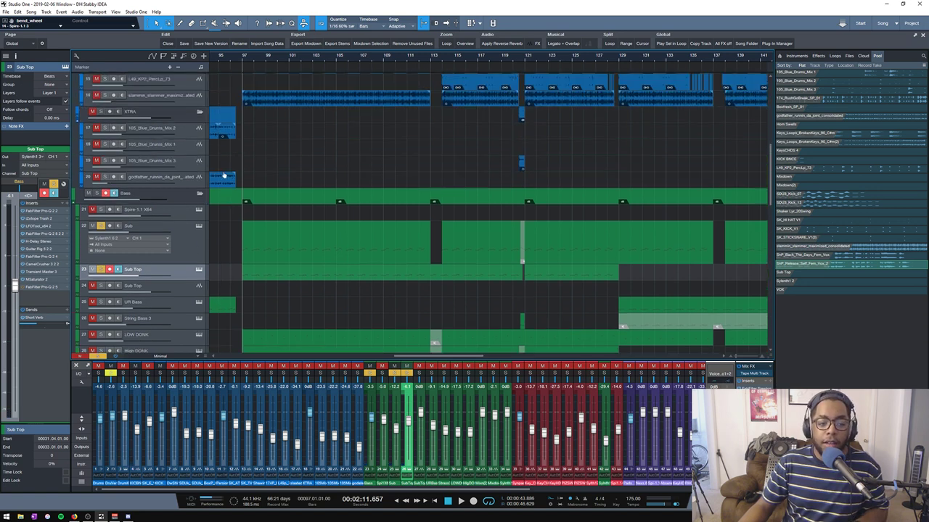
{"action": "key", "text": "z"}
{"action": "key", "text": "w"}
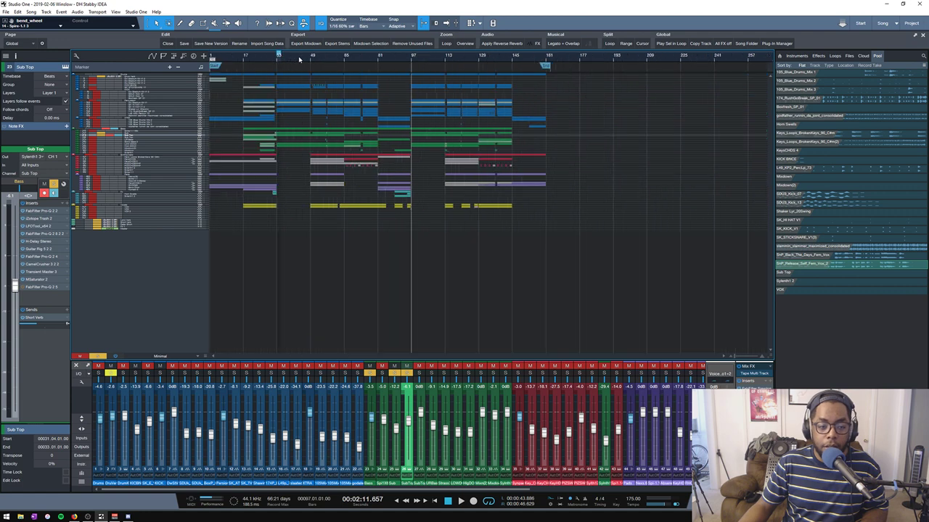
{"action": "left_click_drag", "start_coordinate": [414, 60], "coordinate": [354, 75]}
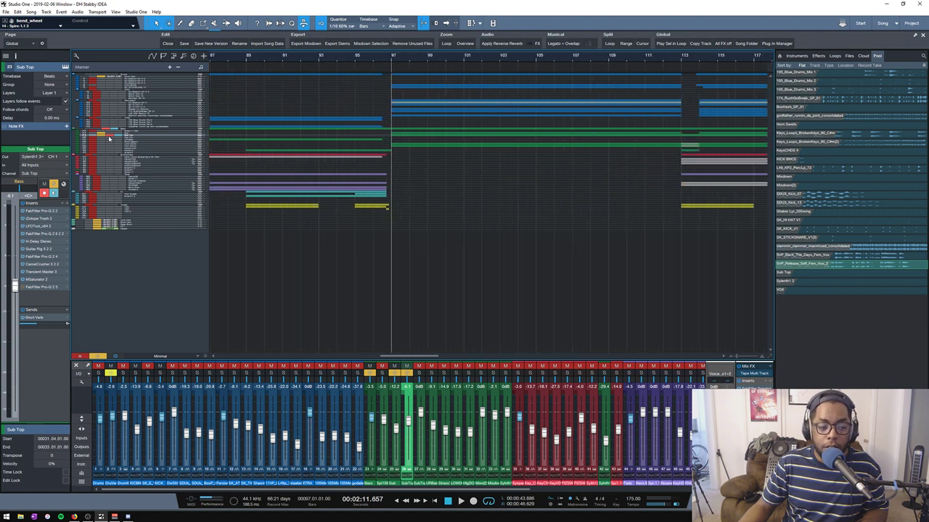
{"action": "key", "text": "shift+e"}
{"action": "left_click", "coordinate": [95, 78]}
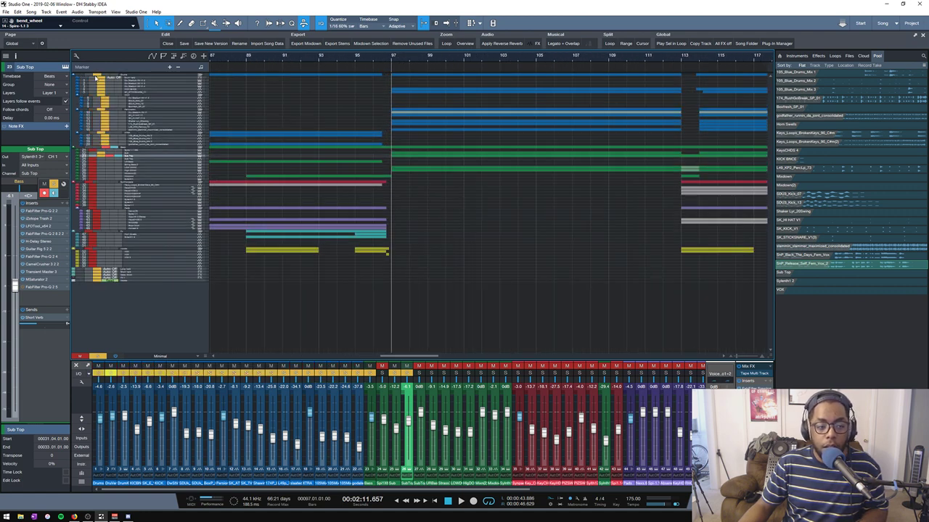
{"action": "left_click", "coordinate": [96, 152], "text": "shift"}
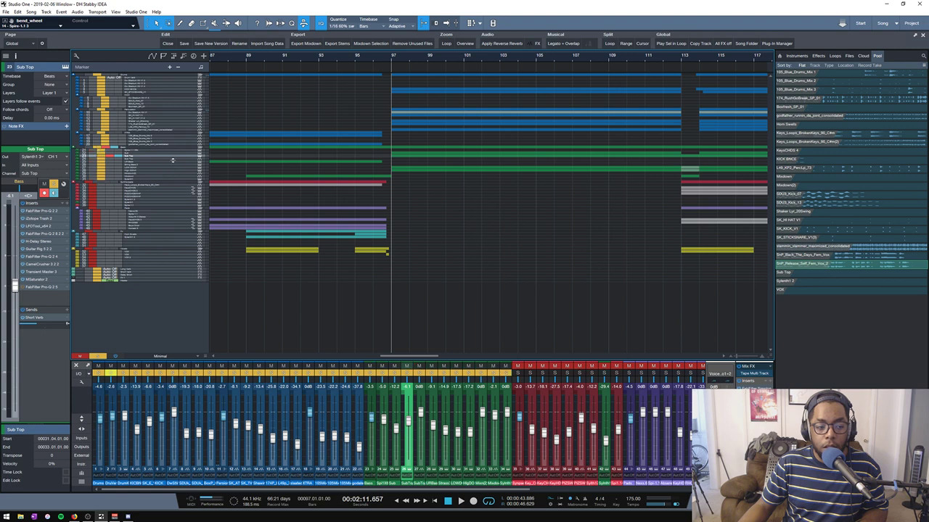
- Enlarge the Sub Top track, open its Sylenth1 and slot 11 Pro-Q 2, and listen with the drums from bar 97
{"action": "left_click", "coordinate": [173, 160]}
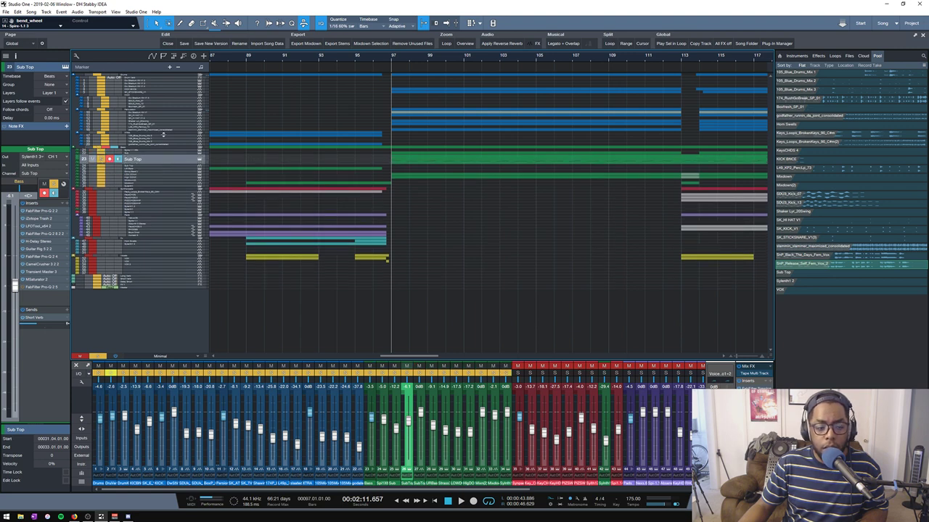
{"action": "left_click", "coordinate": [201, 160]}
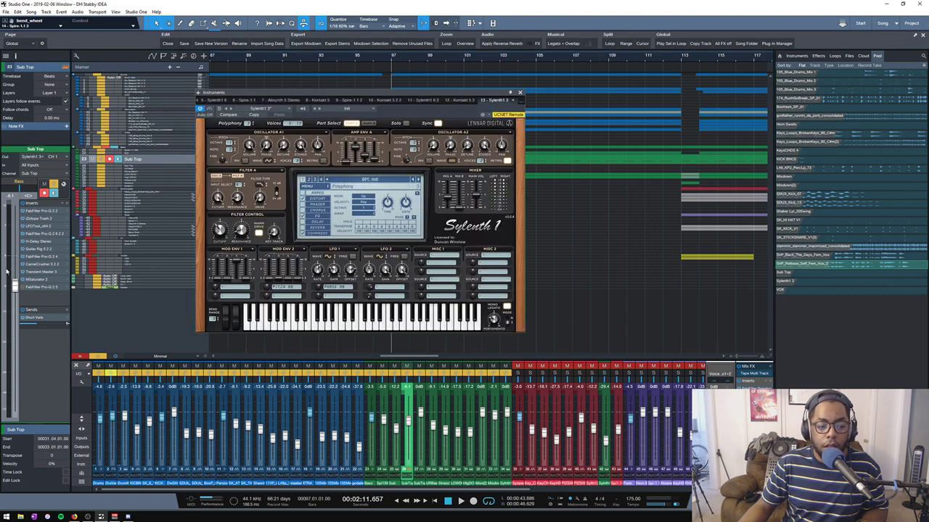
{"action": "left_click", "coordinate": [36, 287]}
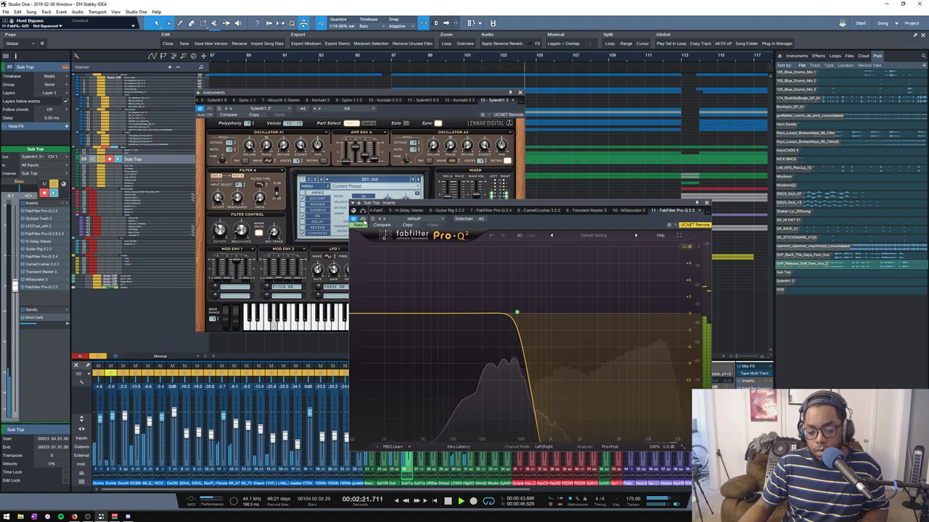
{"action": "key", "text": "space"}
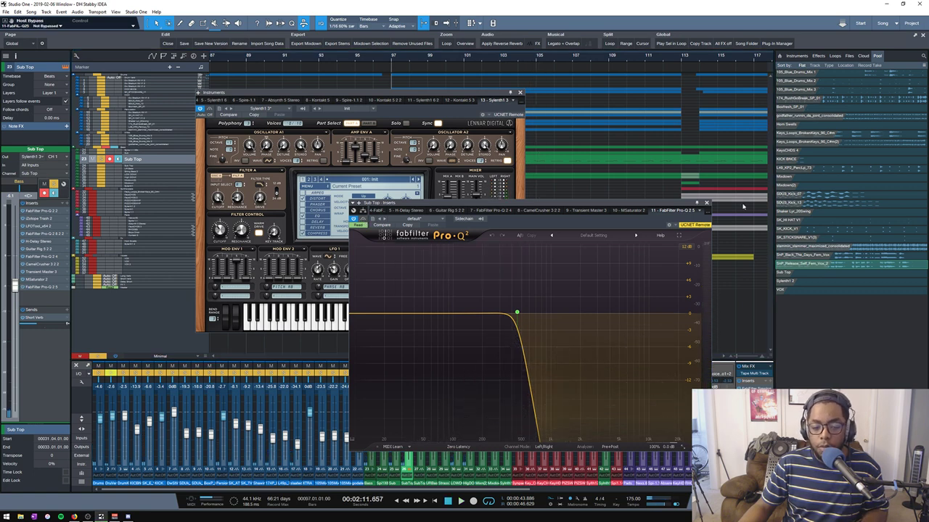
- Replay the drums and bass from bar 97 while closing the Pro-Q 2 and Sylenth1 windows
{"action": "key", "text": "space"}
{"action": "left_click", "coordinate": [706, 203]}
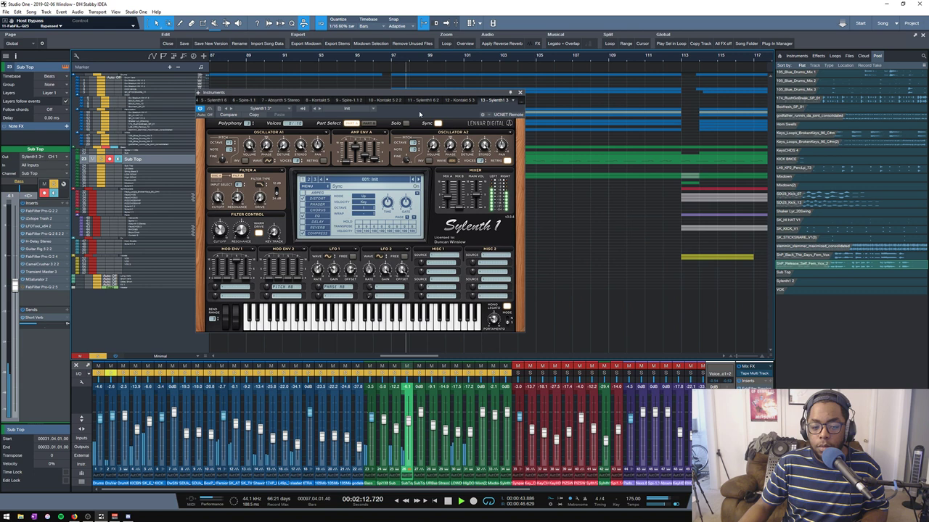
{"action": "left_click", "coordinate": [521, 93]}
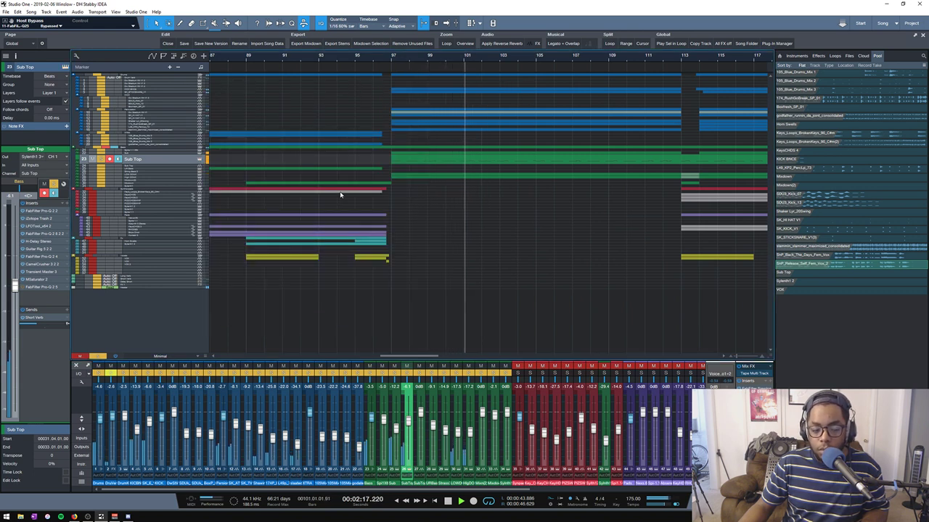
{"action": "key", "text": "space"}
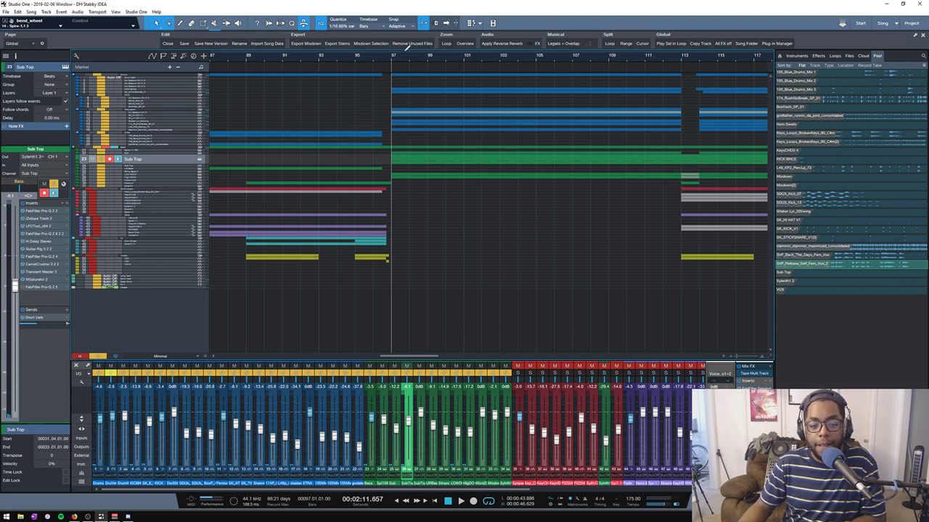
- Compare the drums and bass from bar 97 with Sub Top muted and with it soloed again
{"action": "scroll", "coordinate": [398, 56], "scroll_direction": "down", "scroll_amount": 4}
{"action": "scroll", "coordinate": [398, 56], "scroll_direction": "down", "scroll_amount": 2}
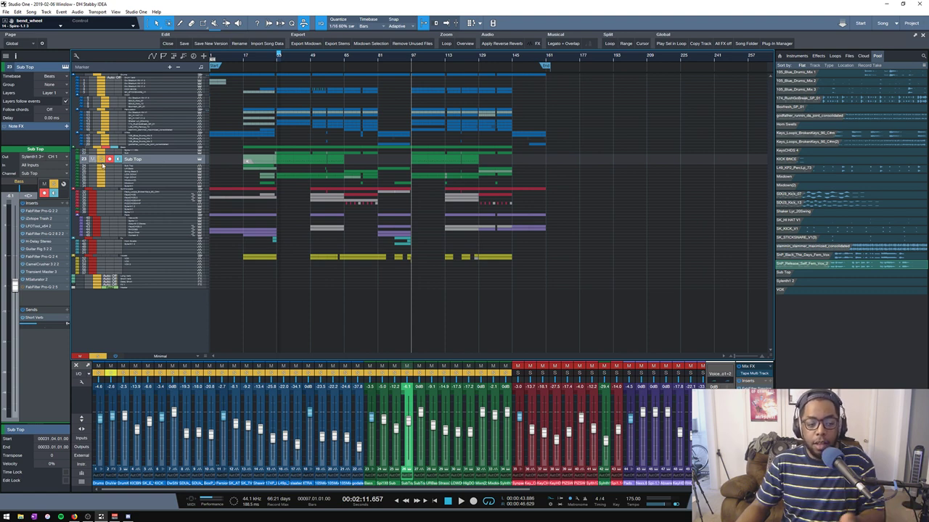
{"action": "scroll", "coordinate": [399, 173], "scroll_direction": "up", "scroll_amount": 2}
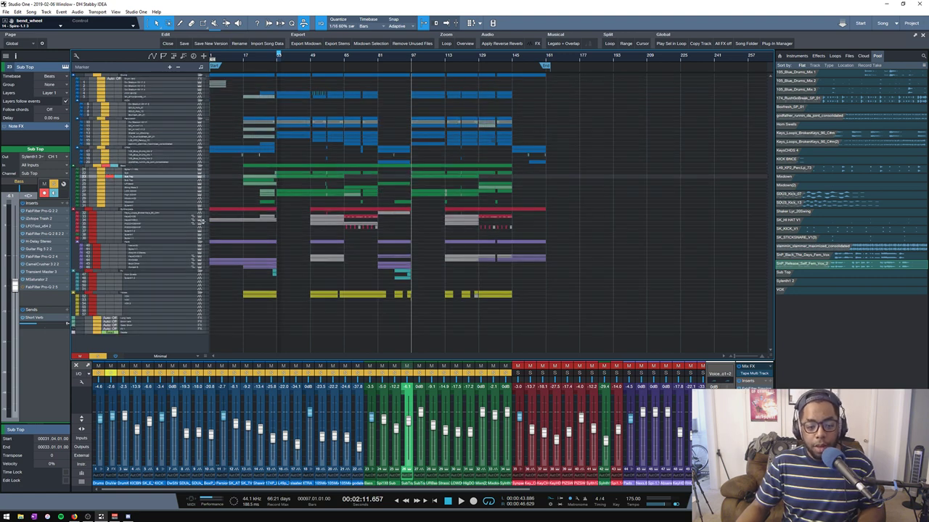
{"action": "left_click", "coordinate": [143, 179]}
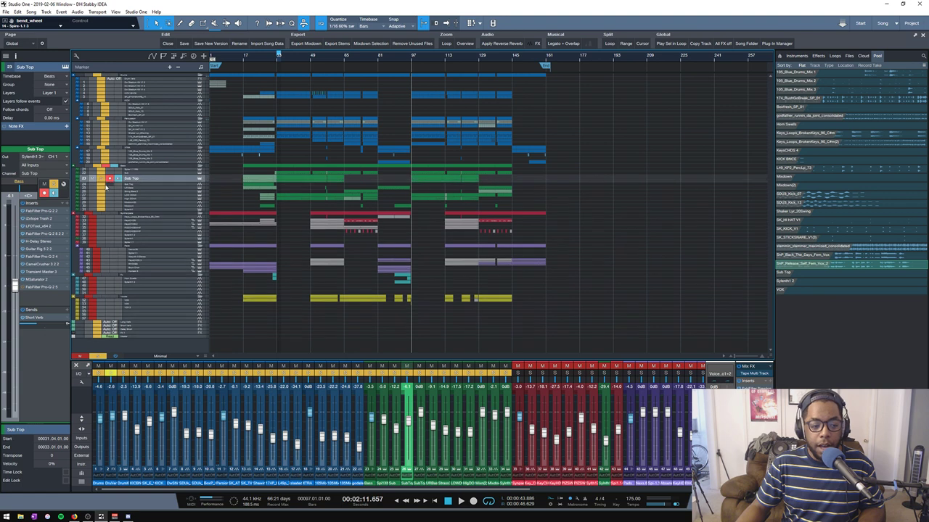
{"action": "left_click", "coordinate": [95, 179]}
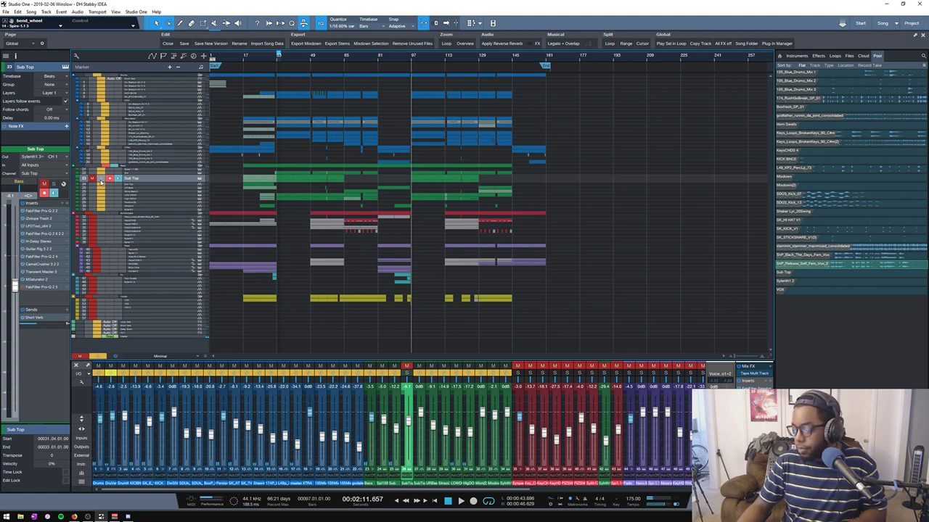
{"action": "left_click", "coordinate": [100, 182]}
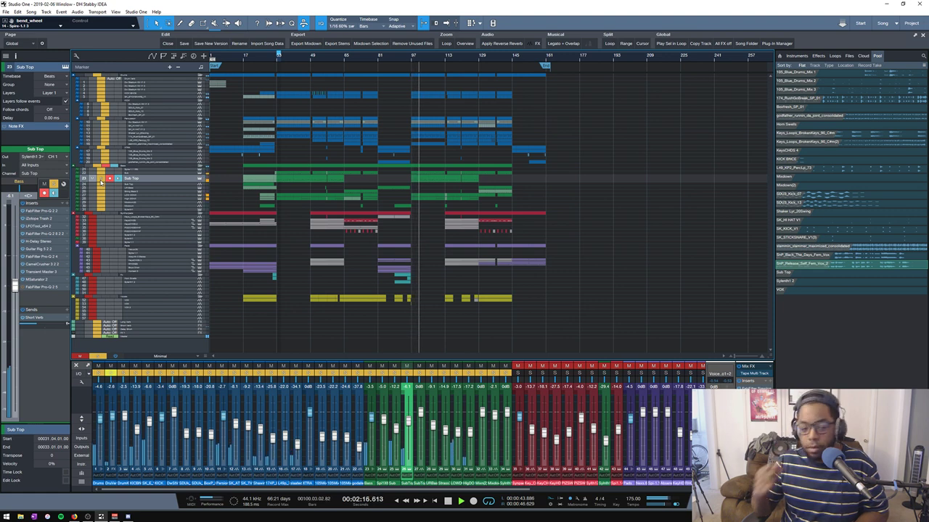
{"action": "key", "text": "space"}
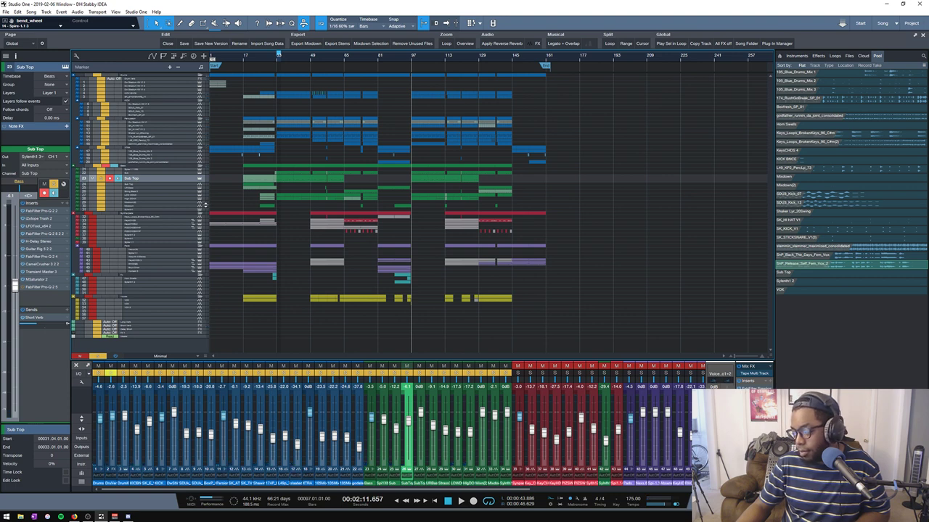
- Enlarge the Lift Bass, String Bass 3, LOW DONK and High DONK tracks in the arrangement
{"action": "left_click", "coordinate": [151, 193]}
{"action": "left_click", "coordinate": [150, 201]}
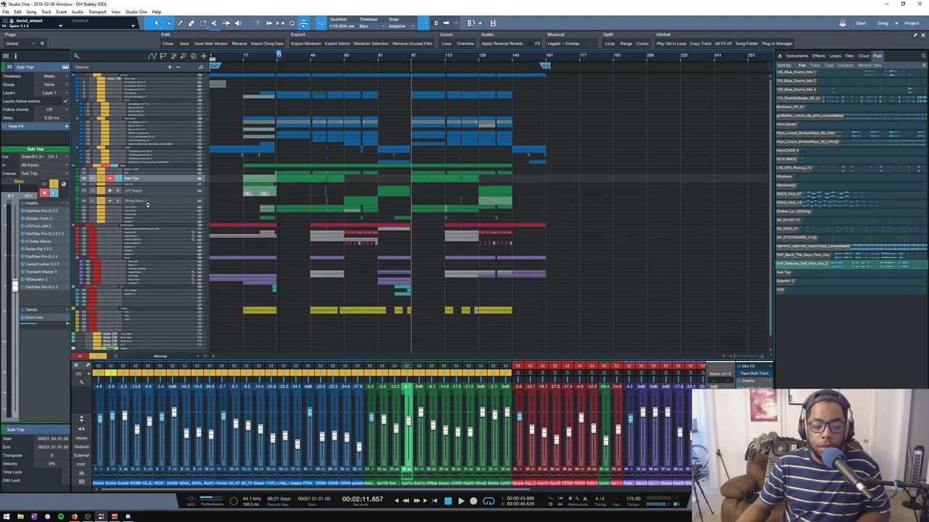
{"action": "left_click", "coordinate": [146, 211]}
{"action": "left_click", "coordinate": [146, 215]}
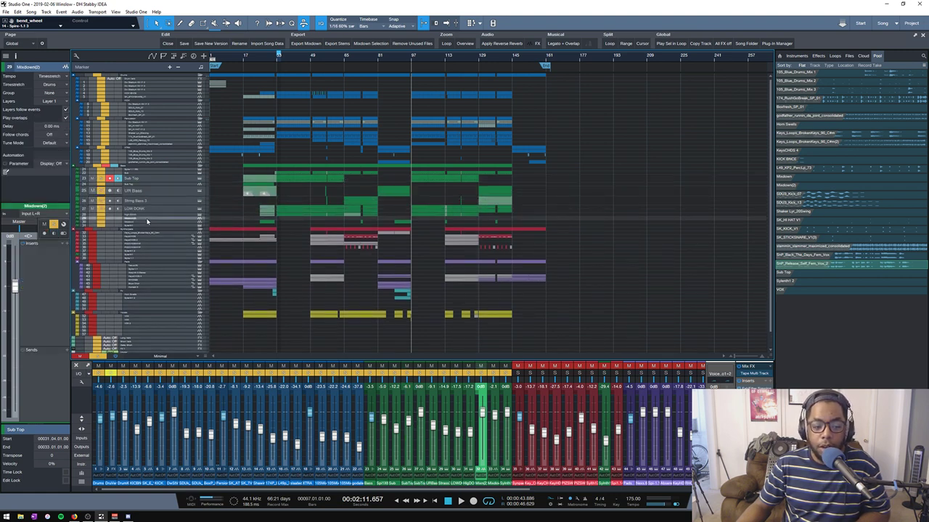
- Review the Spire patches and channel inserts of High DONK and LOW DONK, and close the instrument window
{"action": "left_click", "coordinate": [200, 219]}
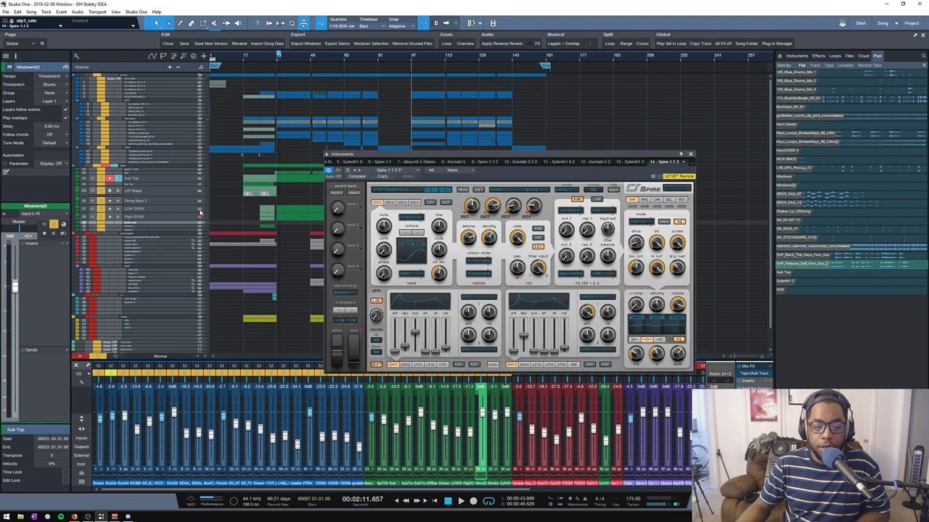
{"action": "left_click", "coordinate": [200, 211]}
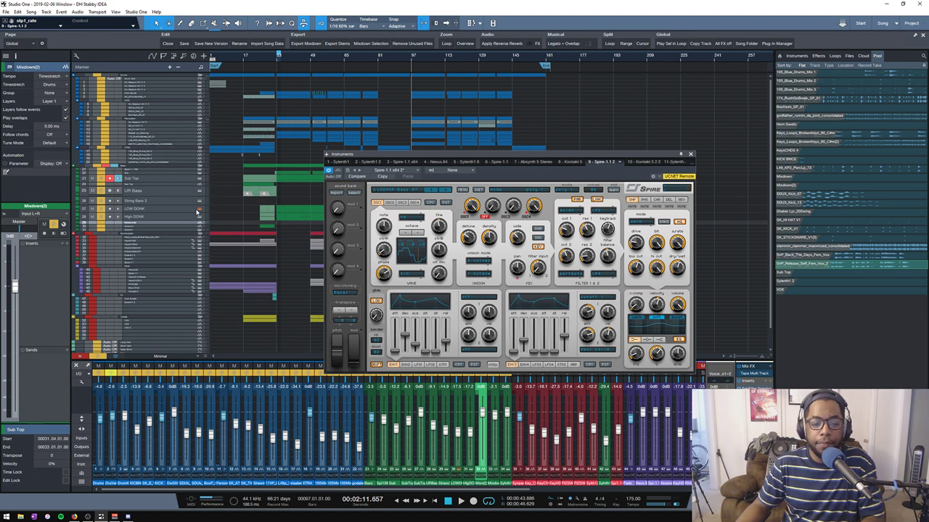
{"action": "left_click", "coordinate": [158, 216]}
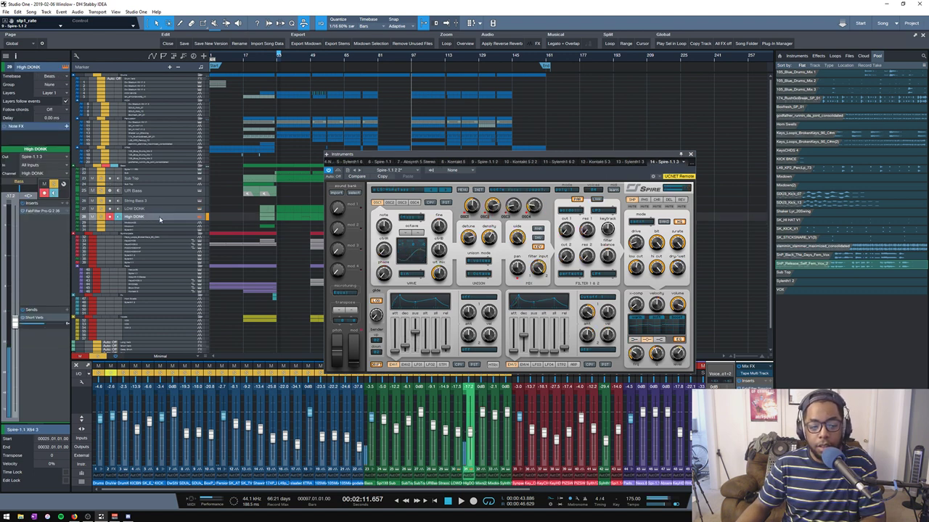
{"action": "left_click", "coordinate": [166, 208]}
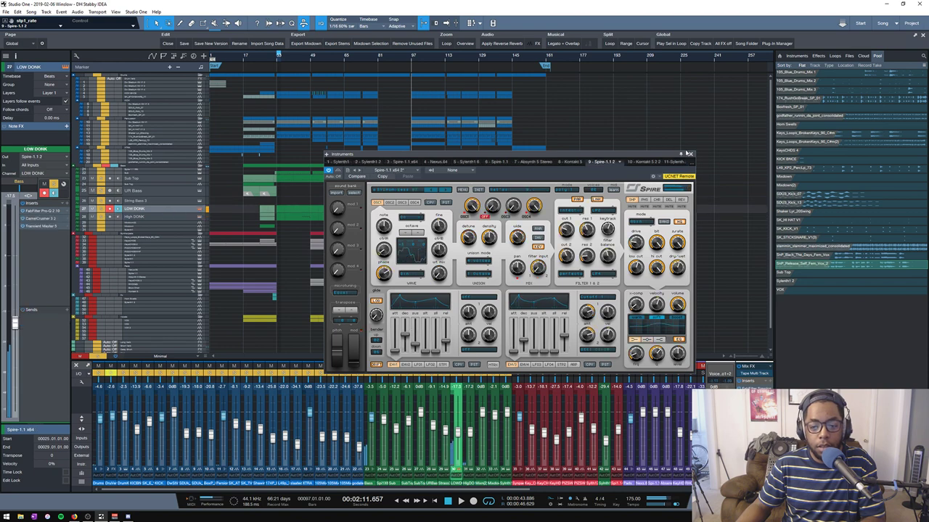
{"action": "left_click", "coordinate": [690, 154]}
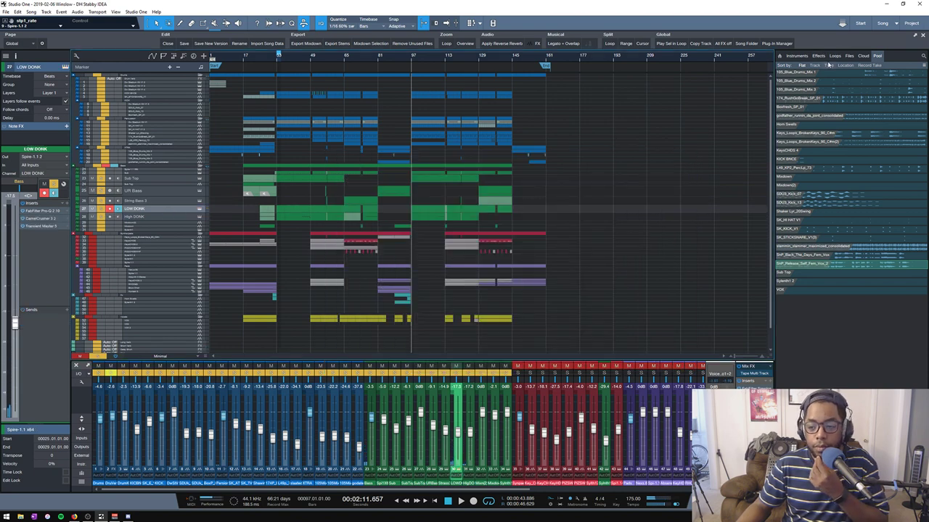
- Locate the pool file godfather_runnin_da_joint_consolidated in its folder on disk
{"action": "left_click", "coordinate": [848, 56]}
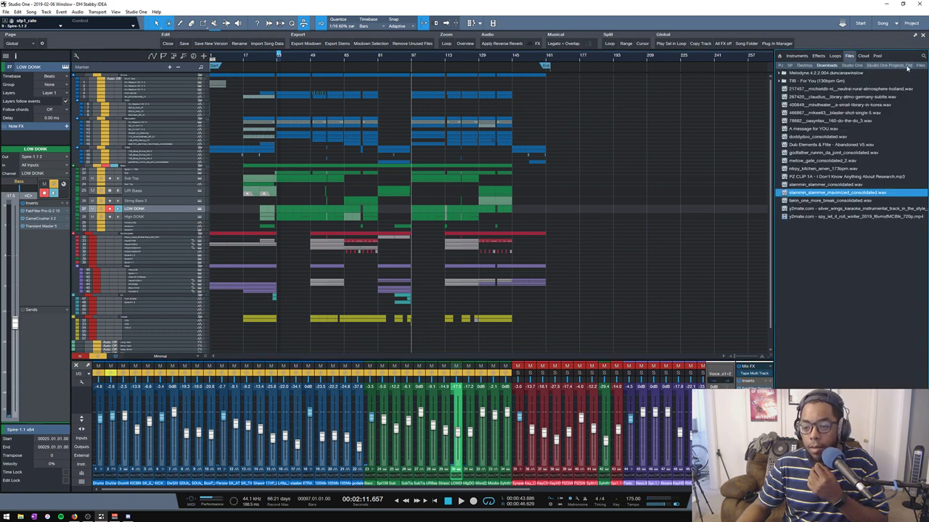
{"action": "left_click", "coordinate": [857, 65]}
{"action": "left_click", "coordinate": [876, 57]}
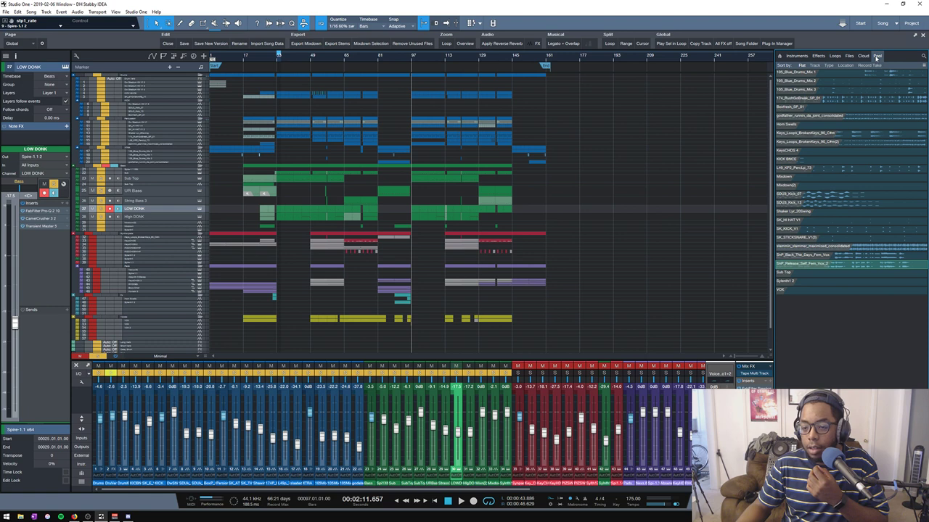
{"action": "left_click", "coordinate": [864, 57]}
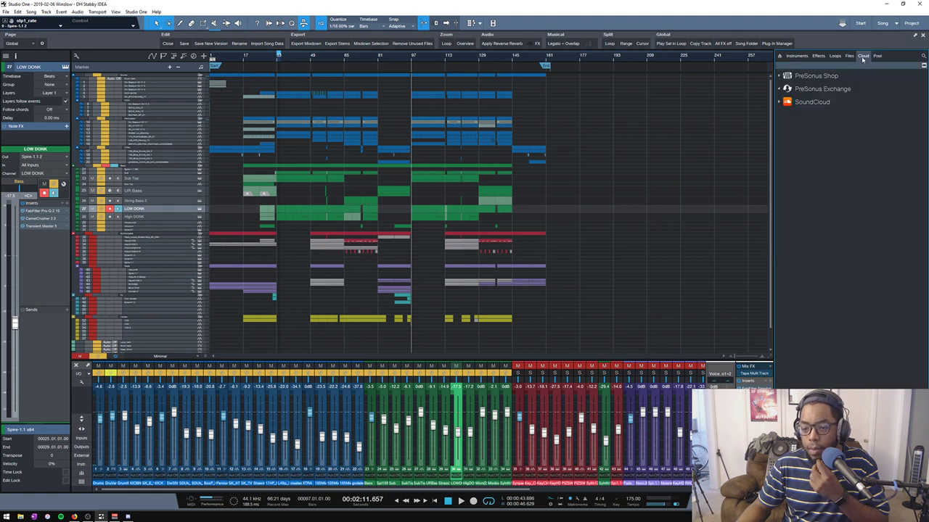
{"action": "left_click", "coordinate": [877, 56]}
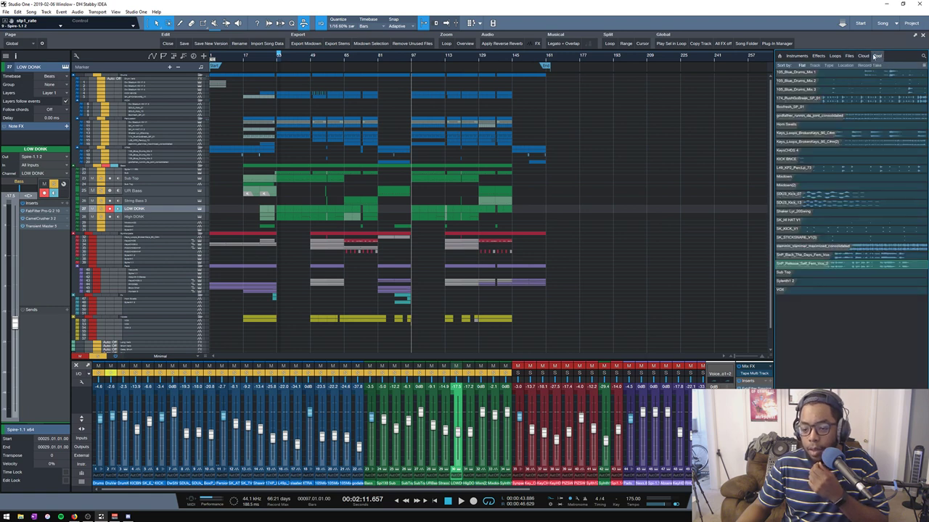
{"action": "right_click", "coordinate": [818, 117]}
{"action": "left_click", "coordinate": [875, 223]}
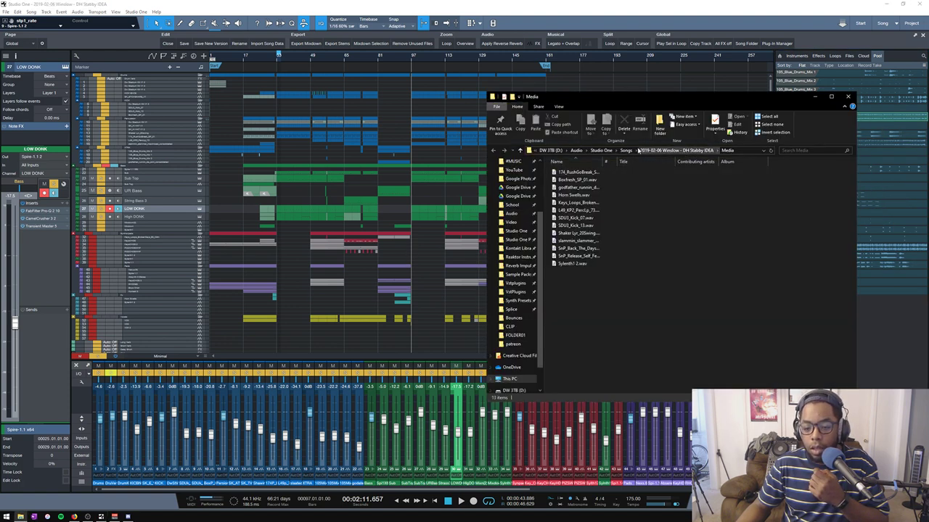
- Go to the current song's Mixdown folder and widen the Name column to show the full file names
{"action": "left_click", "coordinate": [633, 151]}
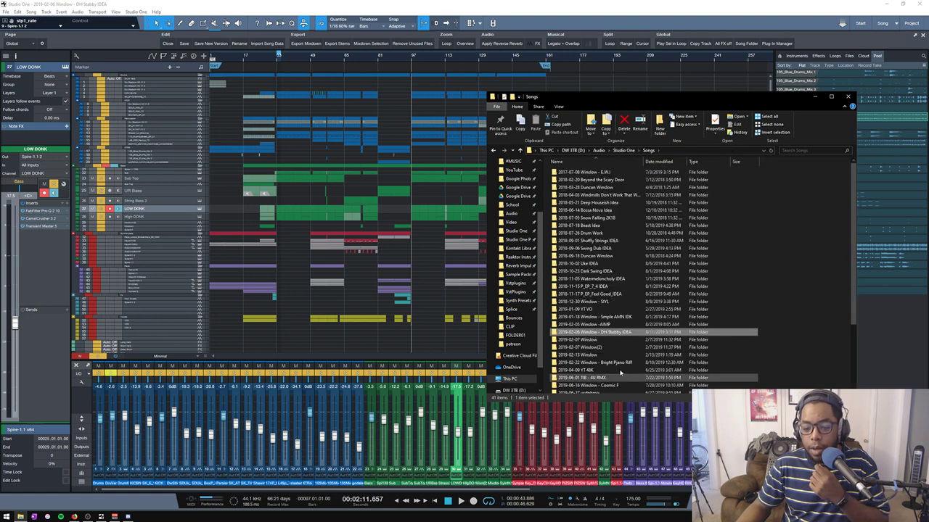
{"action": "double_click", "coordinate": [617, 332]}
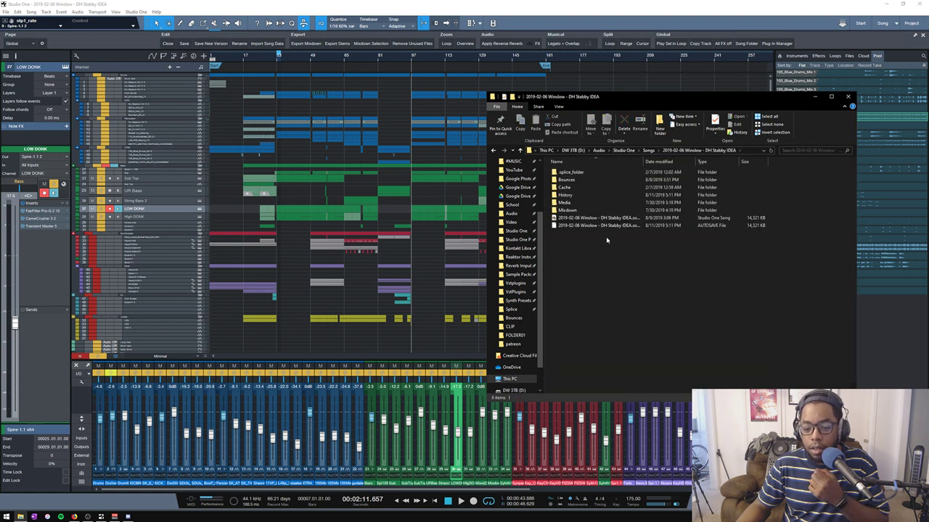
{"action": "double_click", "coordinate": [573, 211]}
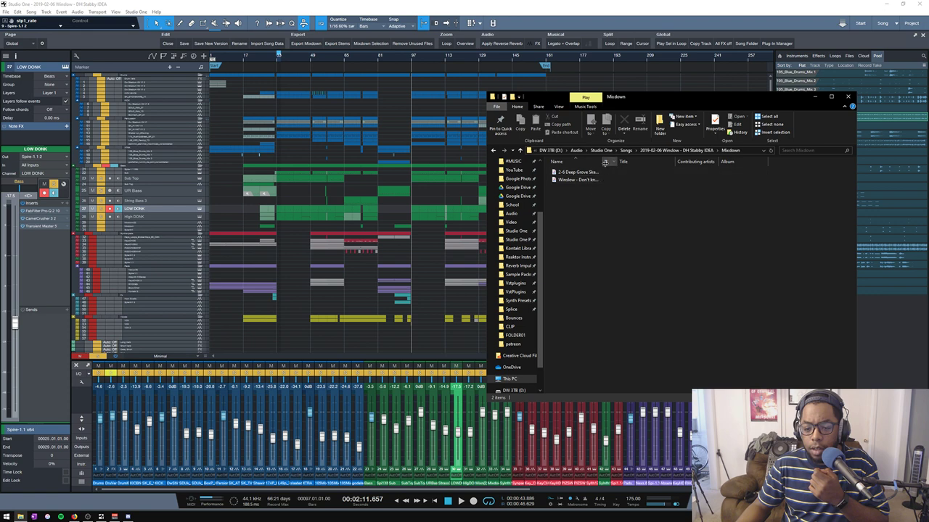
{"action": "left_click_drag", "start_coordinate": [602, 161], "coordinate": [657, 161]}
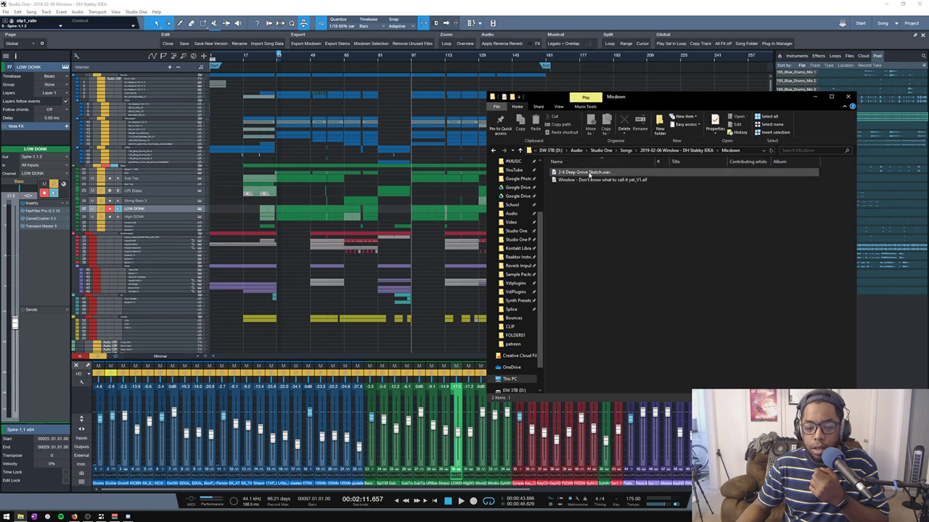
- Preview the old mixdown 2-6 Deep Grove Sketch.wav, adjust its playback volume, and close the preview
{"action": "left_click", "coordinate": [589, 174]}
{"action": "double_click", "coordinate": [583, 174]}
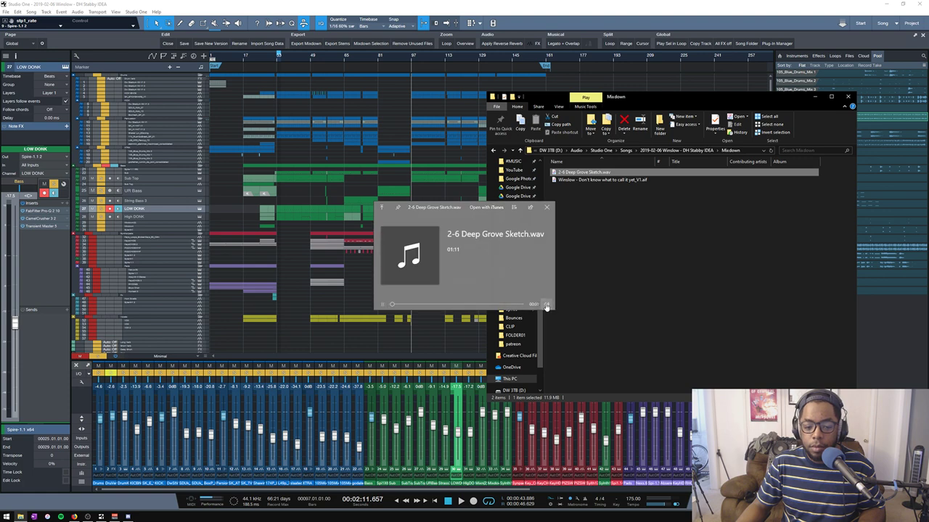
{"action": "left_click", "coordinate": [546, 304]}
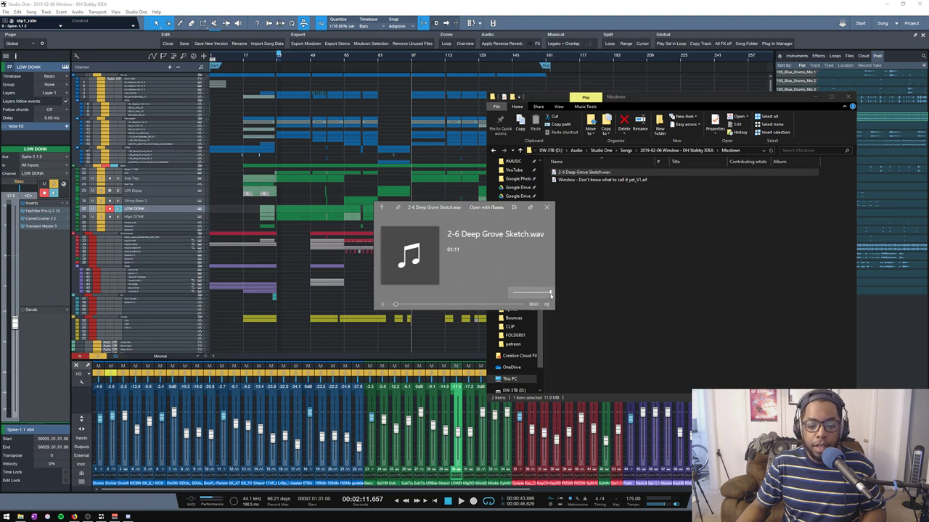
{"action": "left_click_drag", "start_coordinate": [550, 295], "coordinate": [548, 296]}
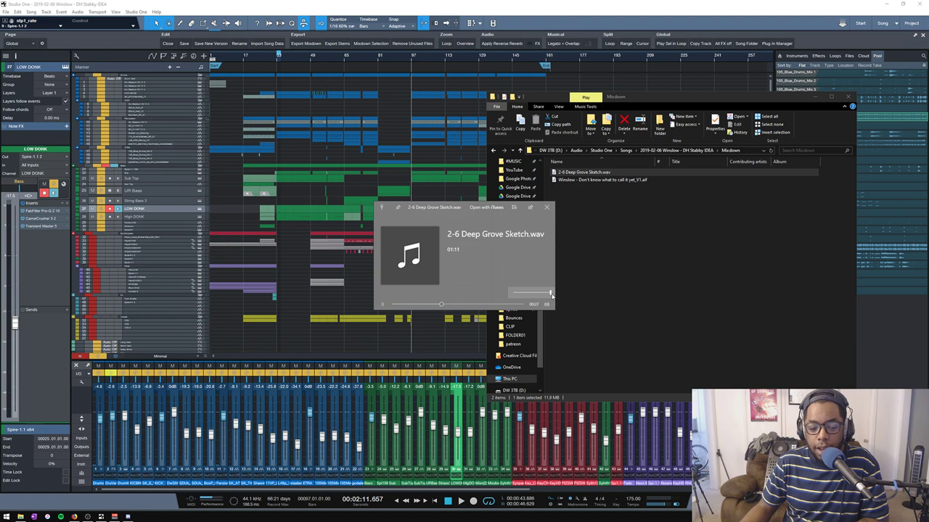
{"action": "key", "text": "space"}
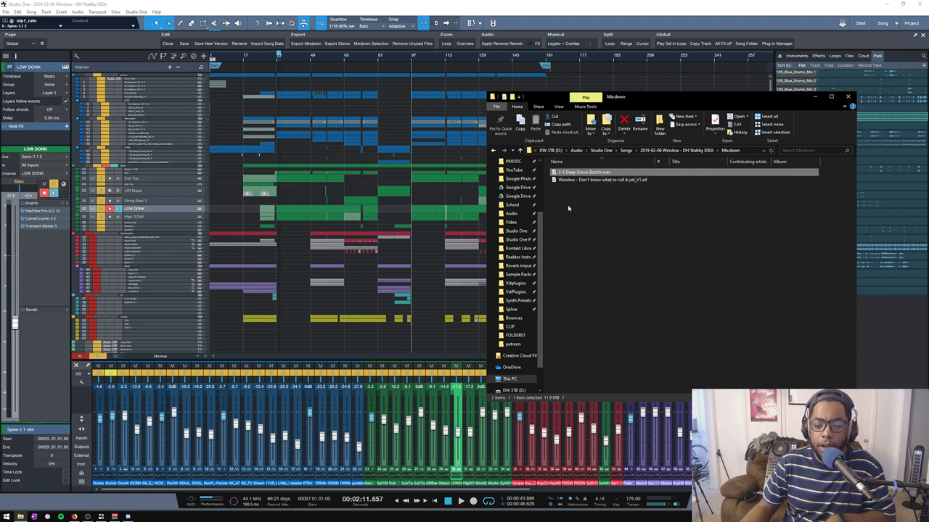
- Preview 2-6 Deep Grove Sketch.wav again, skipping ahead to its second half, and close the player and the Mixdown folder
{"action": "key", "text": "space"}
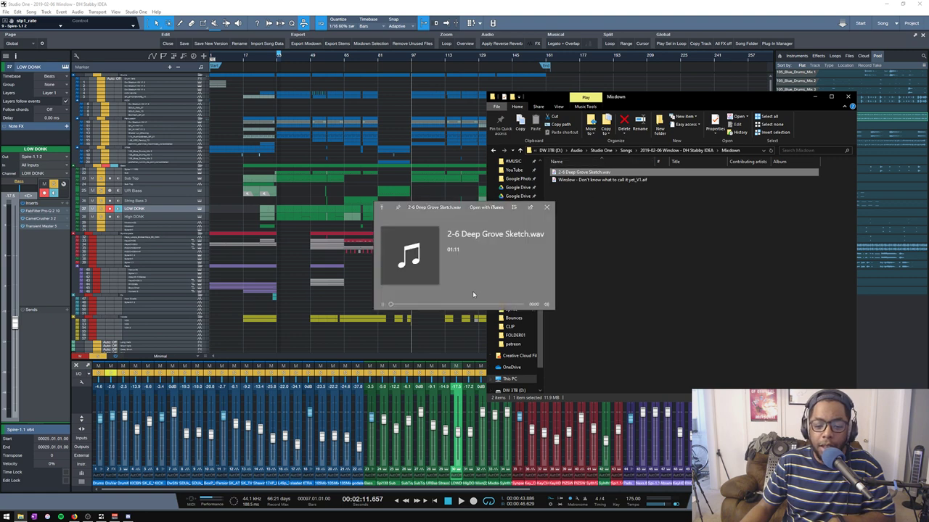
{"action": "left_click", "coordinate": [478, 304]}
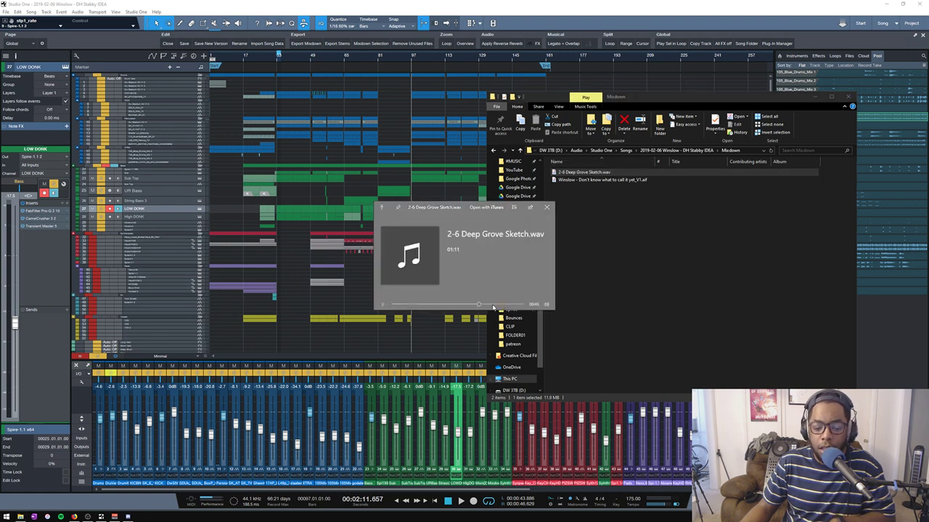
{"action": "left_click", "coordinate": [508, 305]}
{"action": "left_click", "coordinate": [547, 207]}
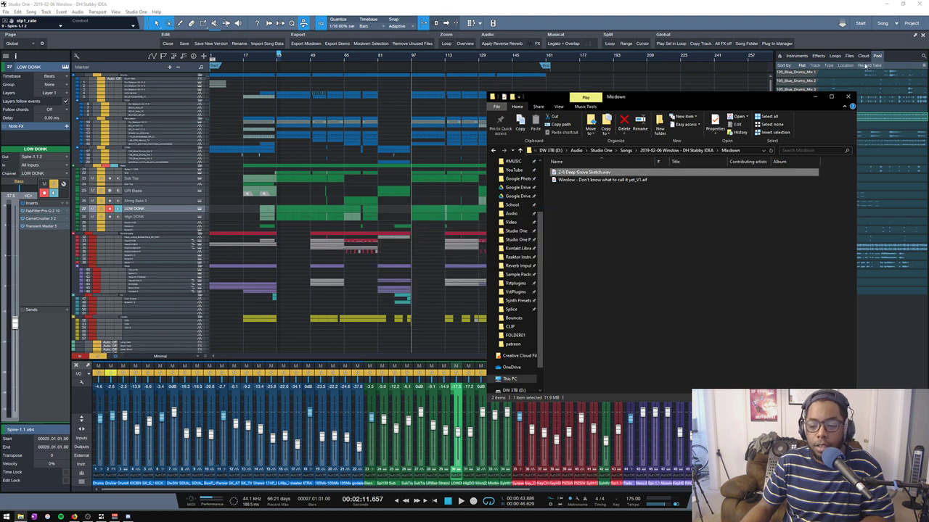
{"action": "left_click", "coordinate": [848, 96]}
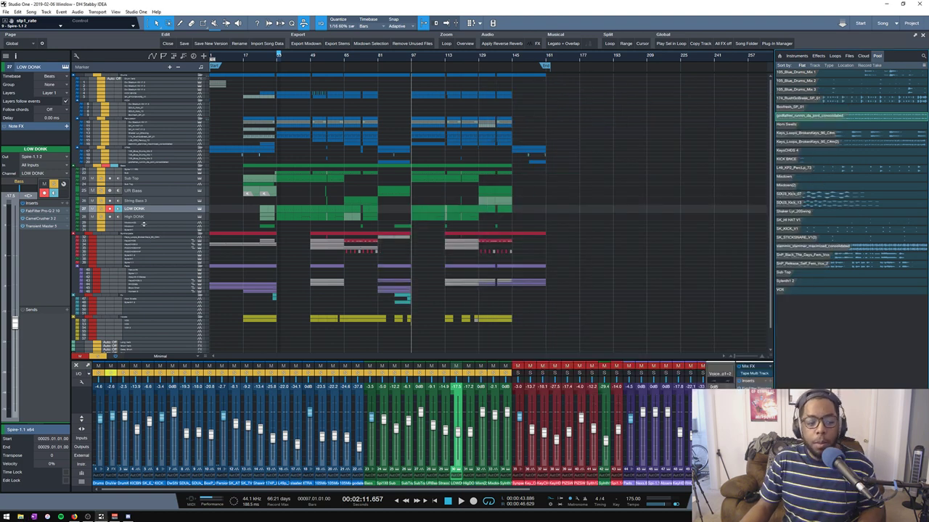
- Enlarge High DONK, solo LOW DONK and High DONK with the drums, and audition them from bar 97
{"action": "left_click", "coordinate": [145, 219]}
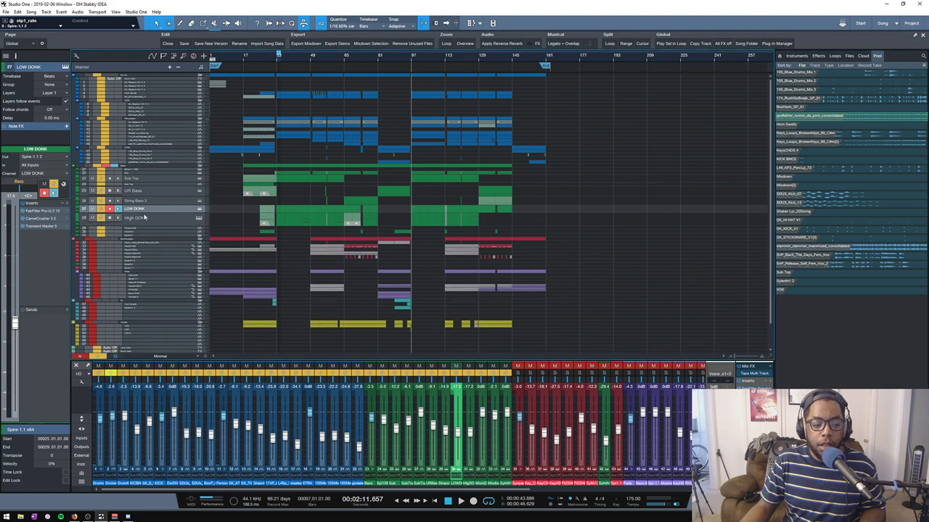
{"action": "left_click", "coordinate": [101, 208]}
{"action": "left_click", "coordinate": [100, 218]}
{"action": "key", "text": "e"}
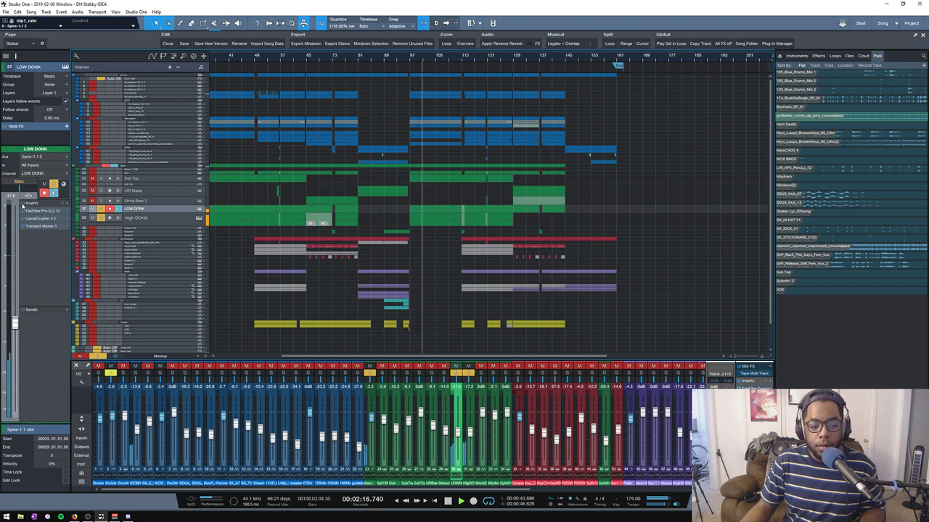
{"action": "key", "text": "space"}
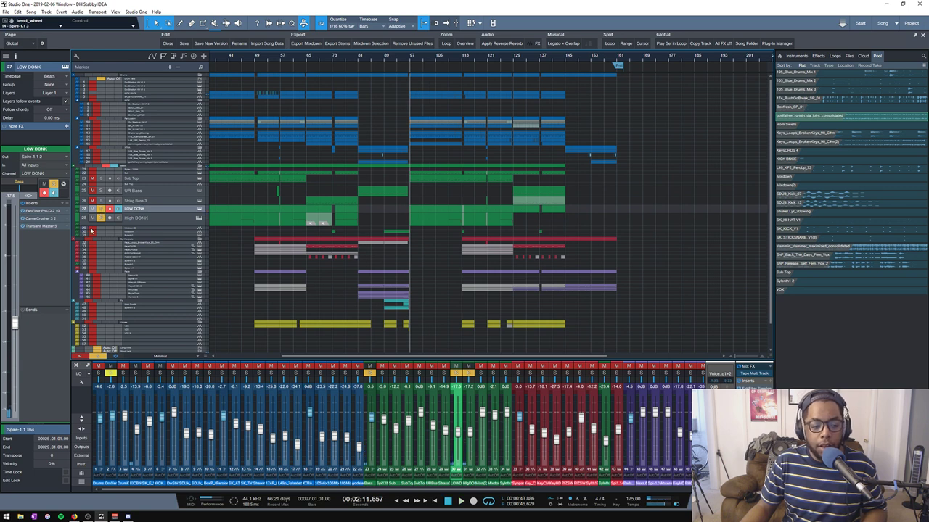
- Inspect the CamelCrusher and Transient Master inserts on LOW DONK, including the Sustain setting
{"action": "double_click", "coordinate": [52, 220]}
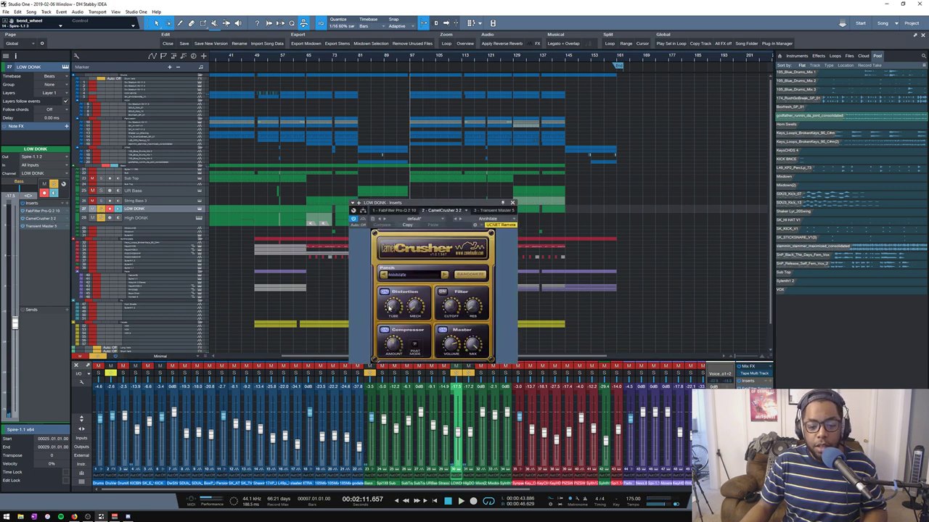
{"action": "left_click", "coordinate": [513, 203]}
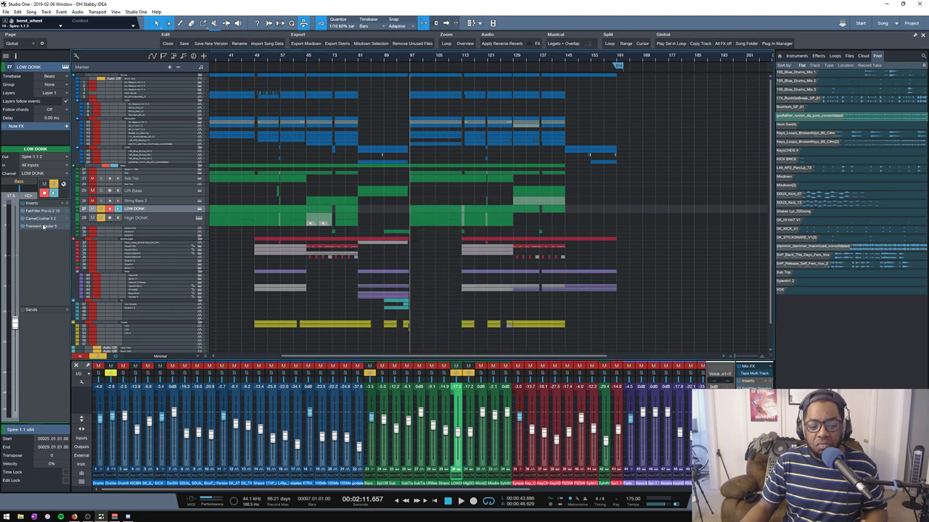
{"action": "double_click", "coordinate": [40, 227]}
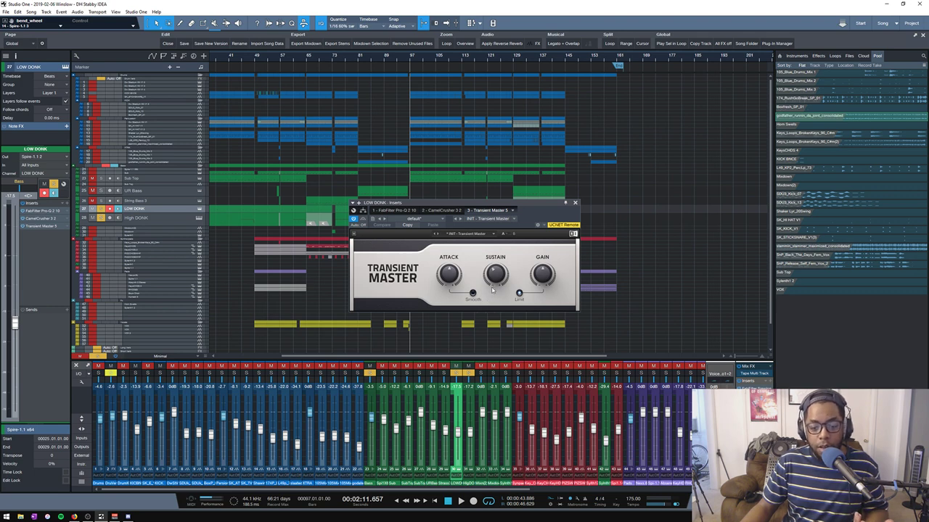
{"action": "mouse_move", "coordinate": [496, 275]}
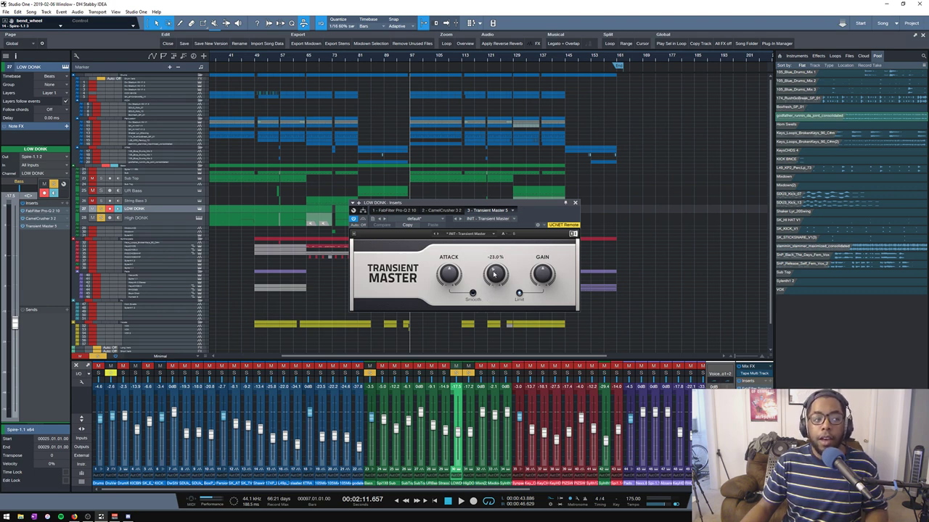
{"action": "left_click", "coordinate": [573, 202]}
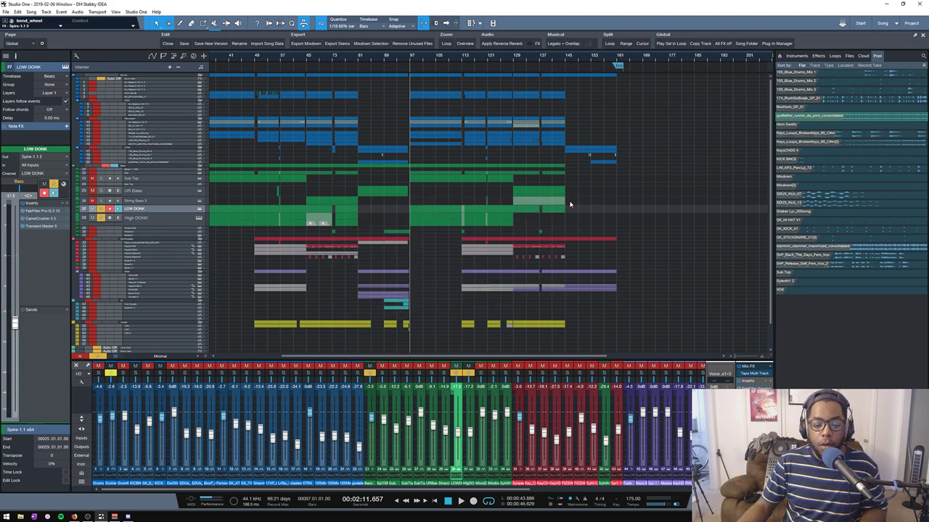
- Play from bar 97 and inspect the Pro-Q 2 low cut on High DONK, closing its window again
{"action": "key", "text": "space"}
{"action": "left_click", "coordinate": [143, 220]}
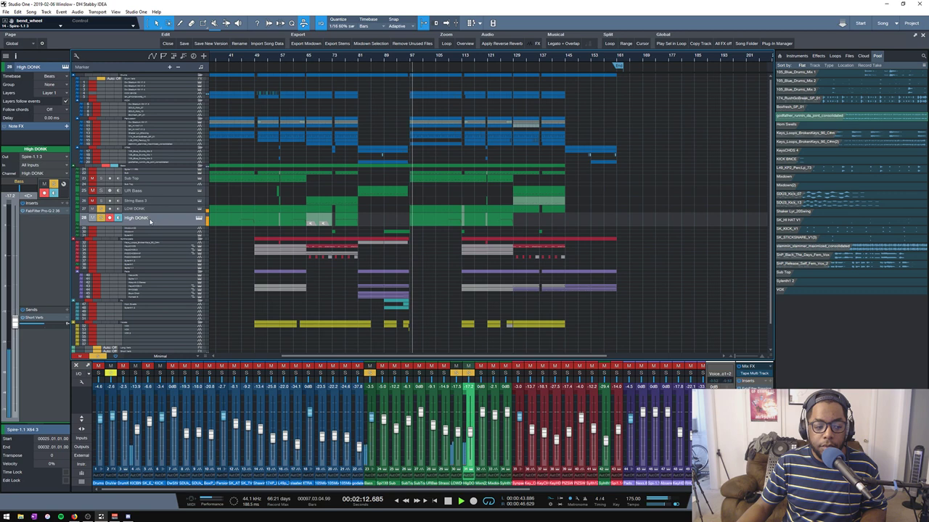
{"action": "left_click", "coordinate": [42, 210]}
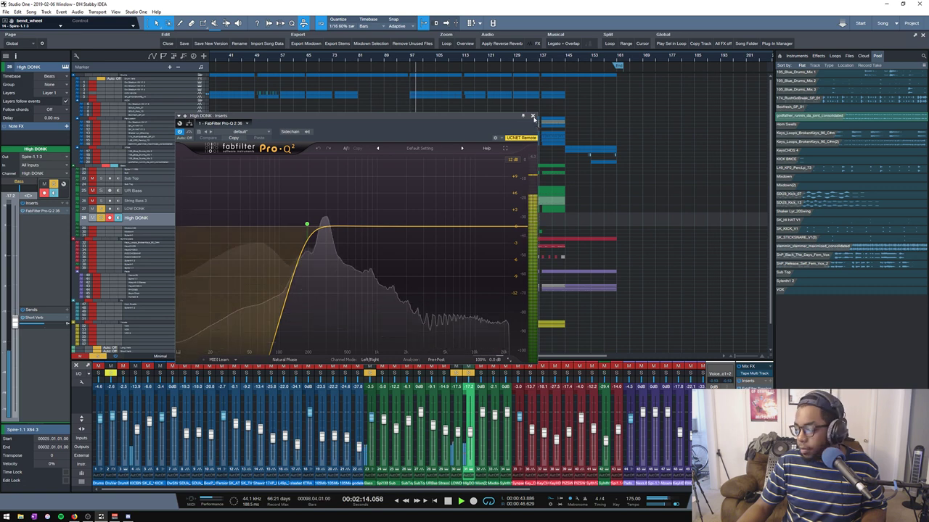
{"action": "left_click", "coordinate": [532, 116]}
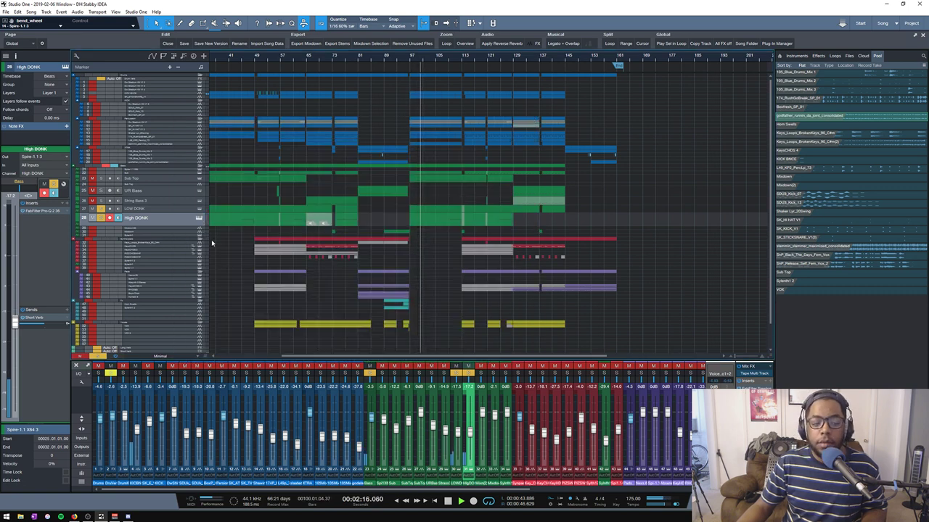
- Solo Sub and Sub Top alongside both DONK layers during playback, and enlarge the Bass folder track
{"action": "left_click", "coordinate": [101, 178]}
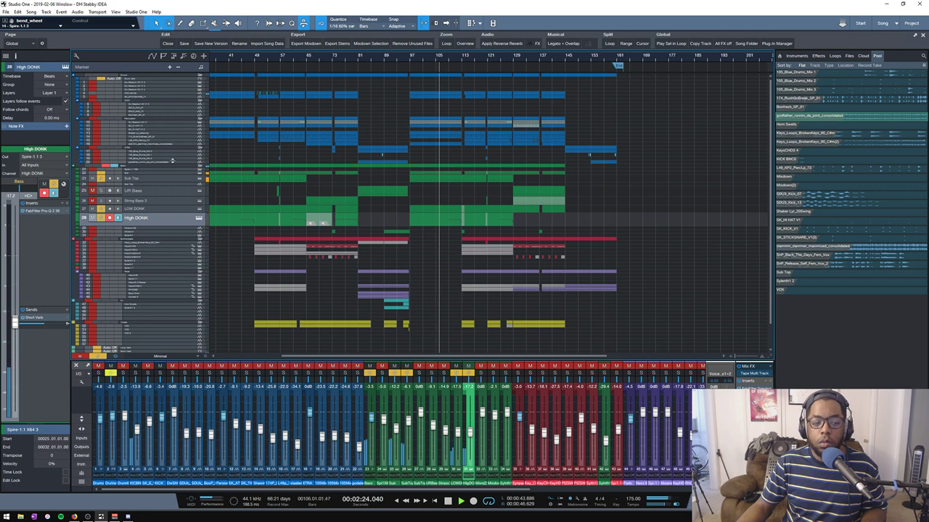
{"action": "left_click_drag", "start_coordinate": [153, 168], "coordinate": [146, 172]}
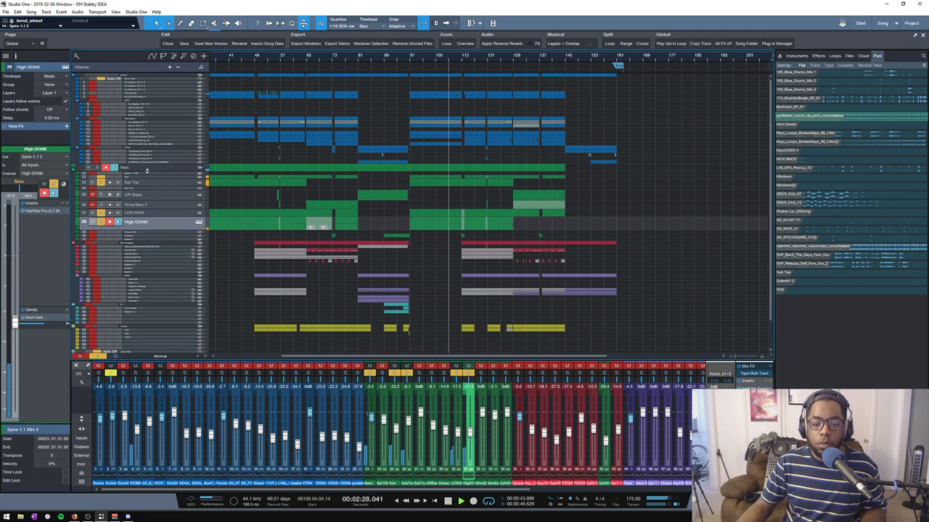
{"action": "key", "text": "space"}
{"action": "key", "text": "space"}
- Select the Sub, Sub Top, LOW DONK and High DONK events that start at bar 97
{"action": "left_click_drag", "start_coordinate": [371, 180], "coordinate": [472, 230]}
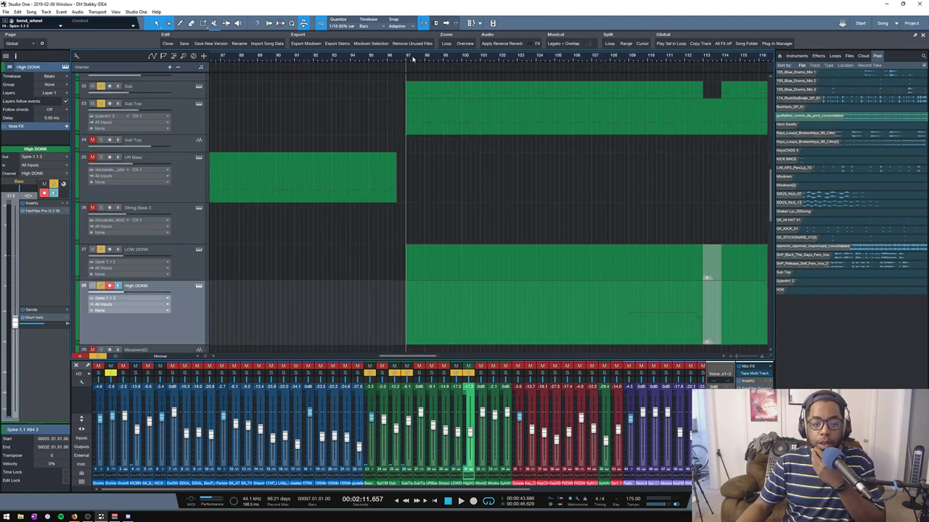
{"action": "scroll", "coordinate": [412, 58], "scroll_direction": "up", "scroll_amount": 5}
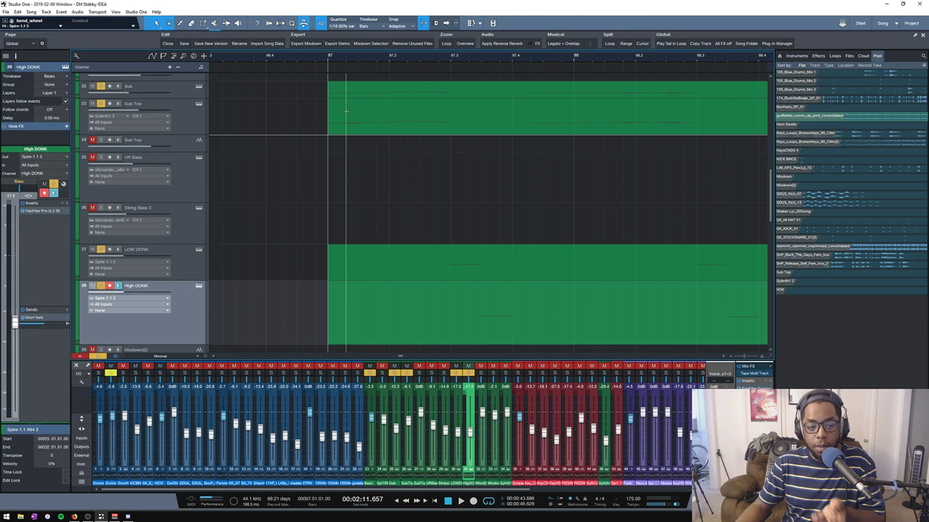
{"action": "scroll", "coordinate": [341, 61], "scroll_direction": "down", "scroll_amount": 1}
{"action": "scroll", "coordinate": [340, 60], "scroll_direction": "down", "scroll_amount": 2}
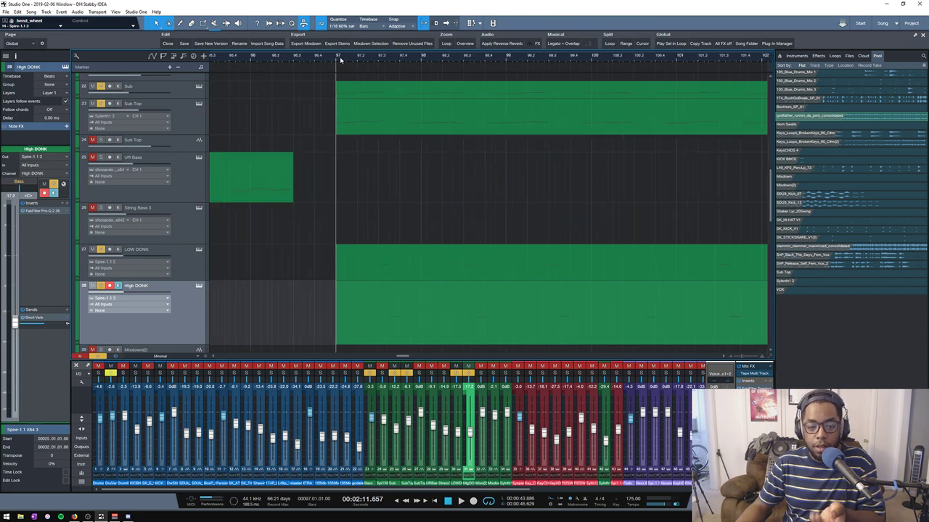
{"action": "scroll", "coordinate": [340, 60], "scroll_direction": "up", "scroll_amount": 2}
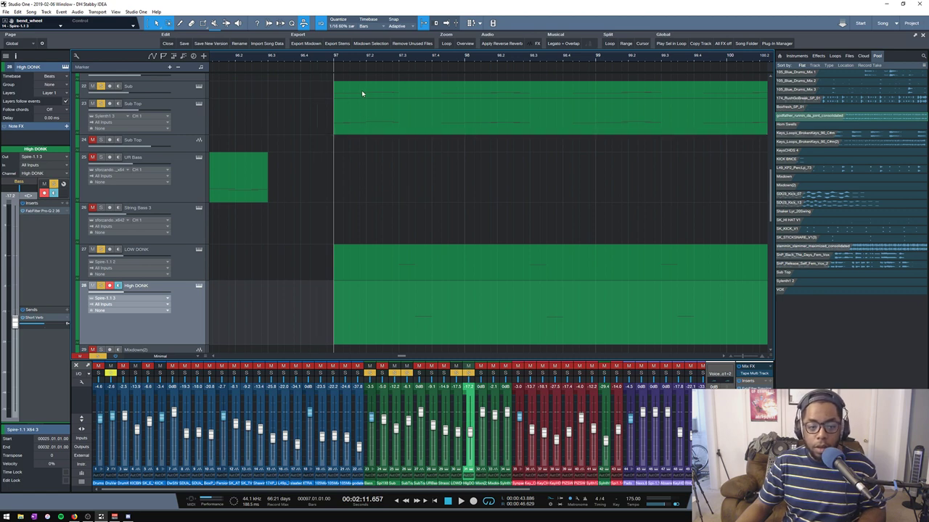
{"action": "left_click_drag", "start_coordinate": [305, 101], "coordinate": [457, 342]}
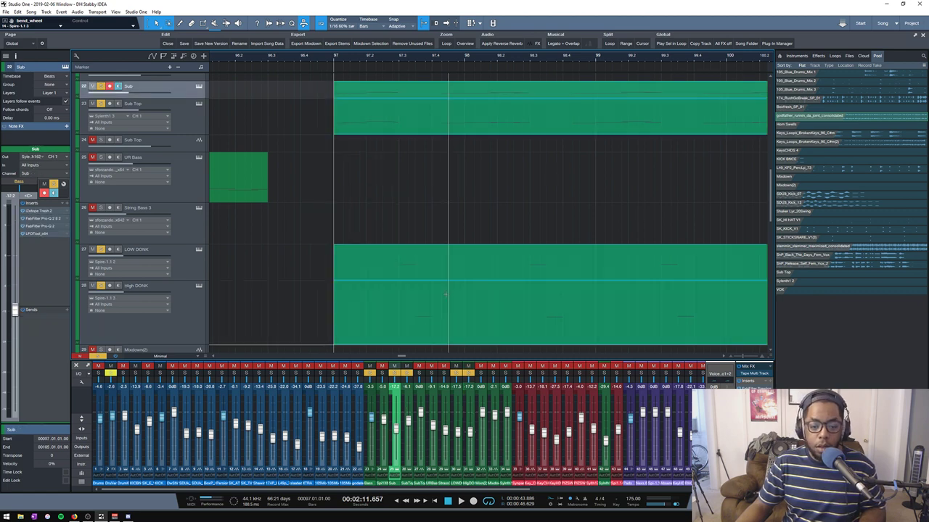
- Open the selected bass events from bar 97 in the note editor and select the second G#2 note in bar 97
{"action": "double_click", "coordinate": [414, 317]}
{"action": "key", "text": "f"}
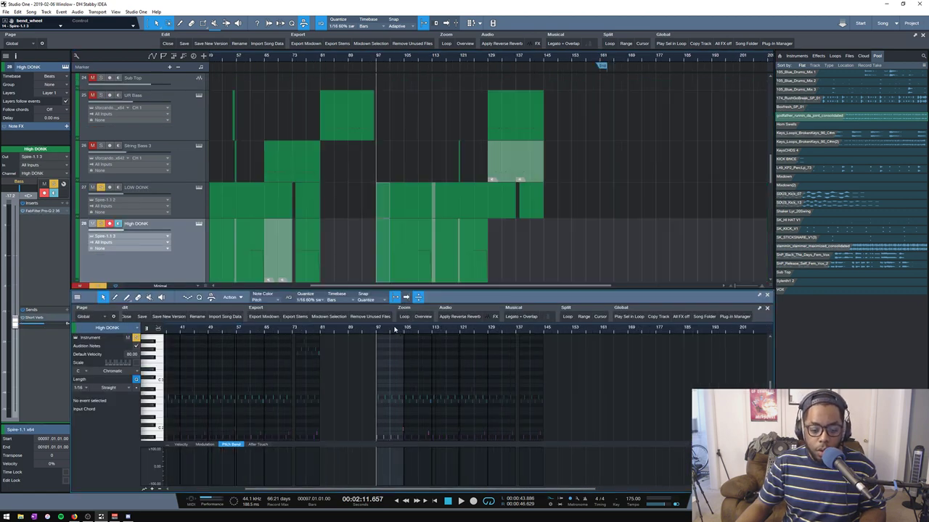
{"action": "scroll", "coordinate": [393, 329], "scroll_direction": "down", "scroll_amount": 2}
{"action": "scroll", "coordinate": [367, 353], "scroll_direction": "down", "scroll_amount": 2}
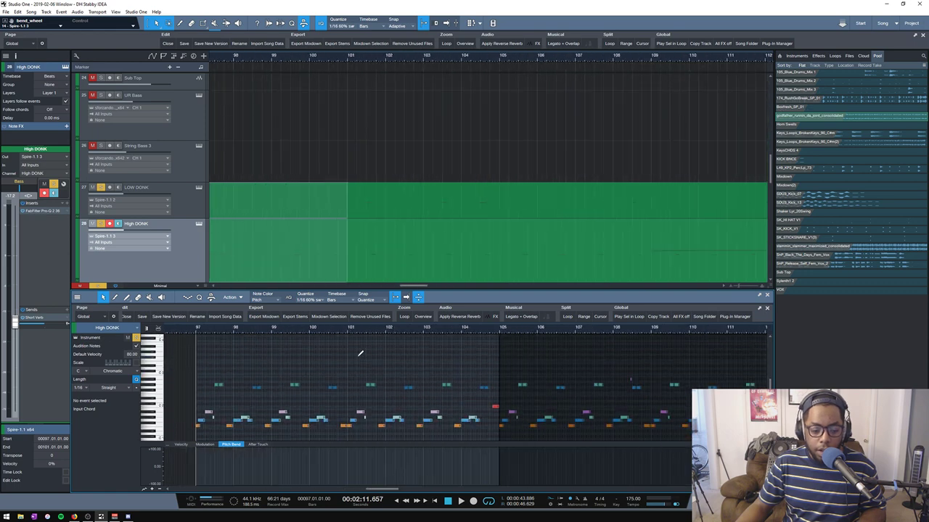
{"action": "left_click", "coordinate": [219, 385]}
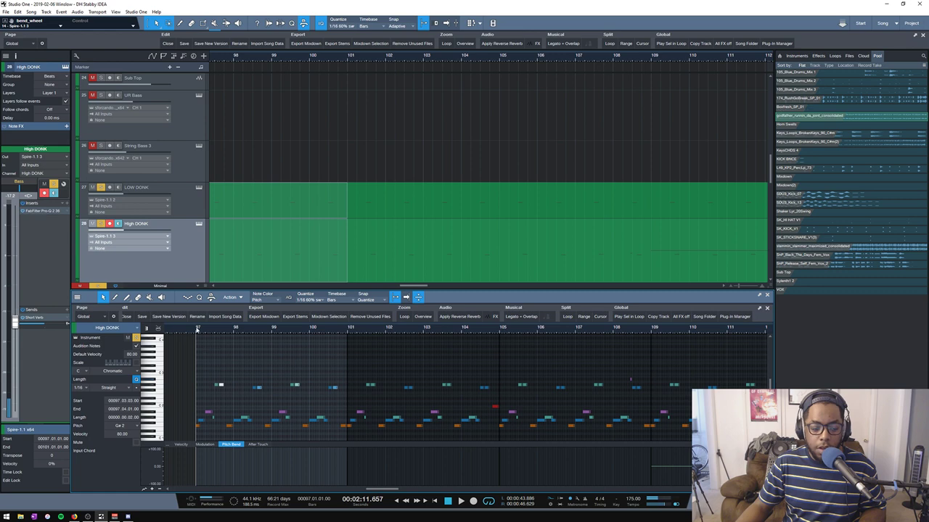
{"action": "scroll", "coordinate": [196, 329], "scroll_direction": "up", "scroll_amount": 3}
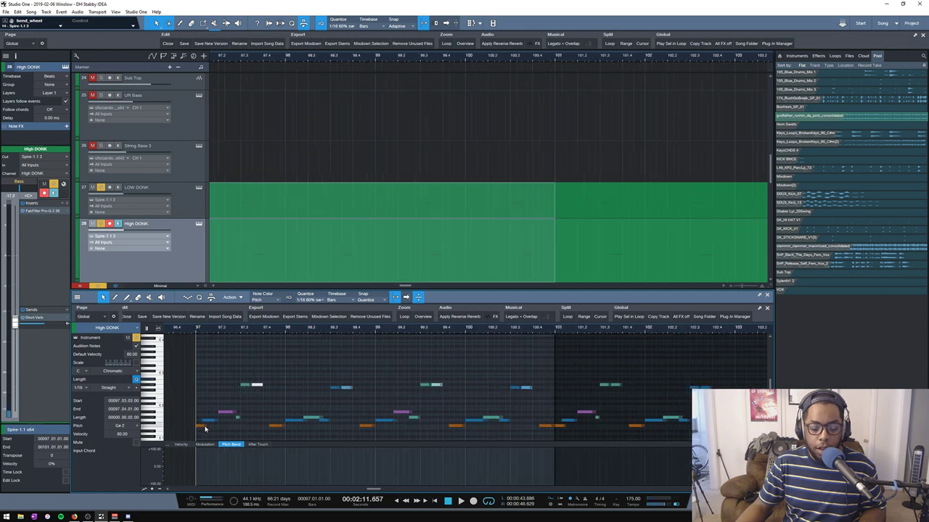
- Play the layered bass notes from bar 97, close the note editor and stop playback
{"action": "key", "text": "space"}
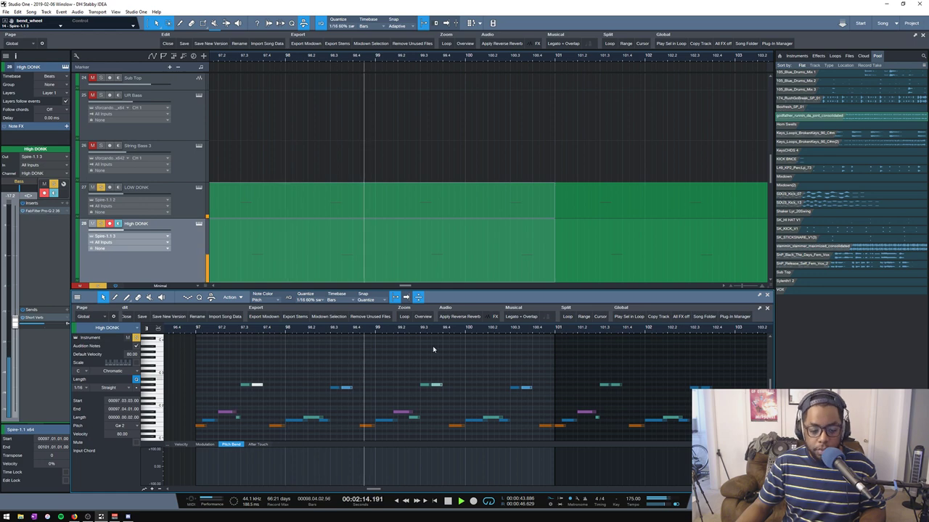
{"action": "left_click", "coordinate": [767, 296]}
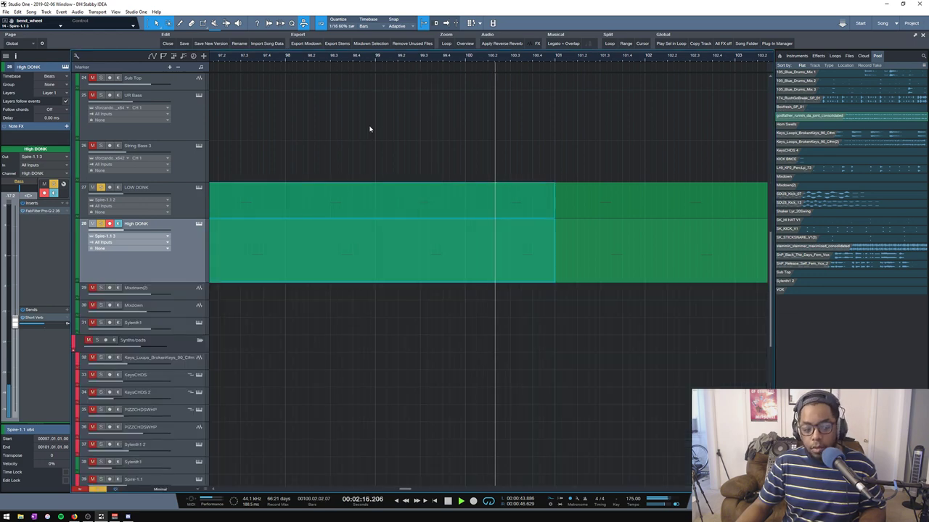
{"action": "key", "text": "space"}
{"action": "key", "text": "w"}
{"action": "key", "text": "w"}
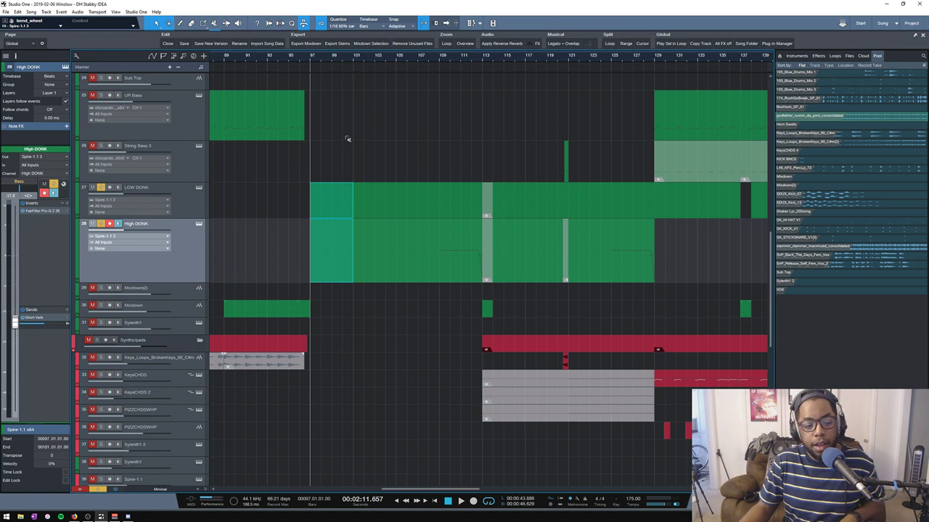
- Shrink all track heights so that every track of the song fits in the arrangement
{"action": "key", "text": "d"}
{"action": "key", "text": "d"}
{"action": "key", "text": "d"}
{"action": "key", "text": "d"}
{"action": "key", "text": "e"}
{"action": "key", "text": "e"}
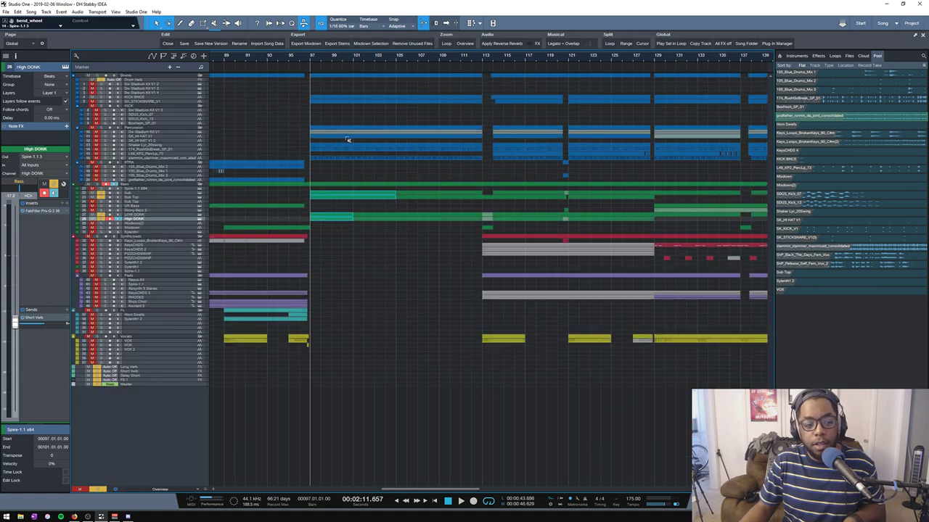
{"action": "key", "text": "d"}
{"action": "key", "text": "d"}
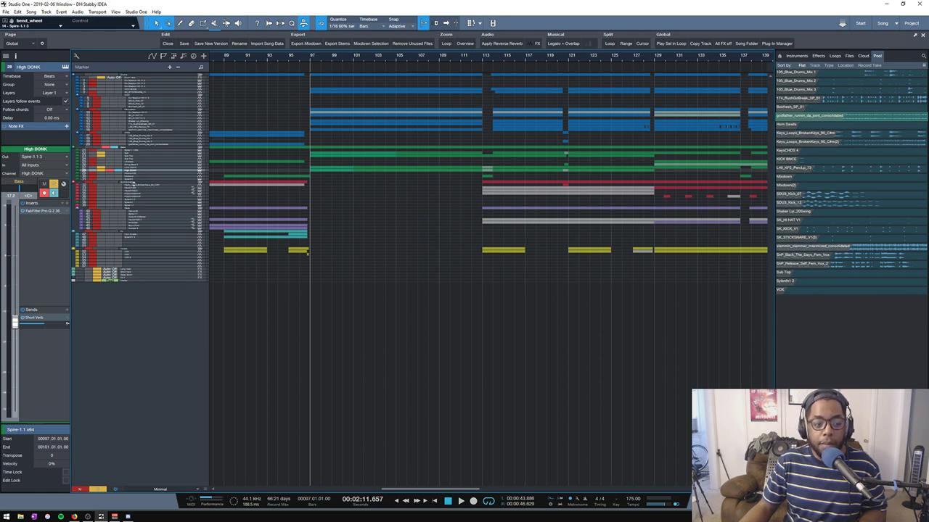
- Enlarge the tracks to inspect Synths/pads and the FX 1 track, and return all tracks to Overview height
{"action": "left_click_drag", "start_coordinate": [134, 186], "coordinate": [136, 220]}
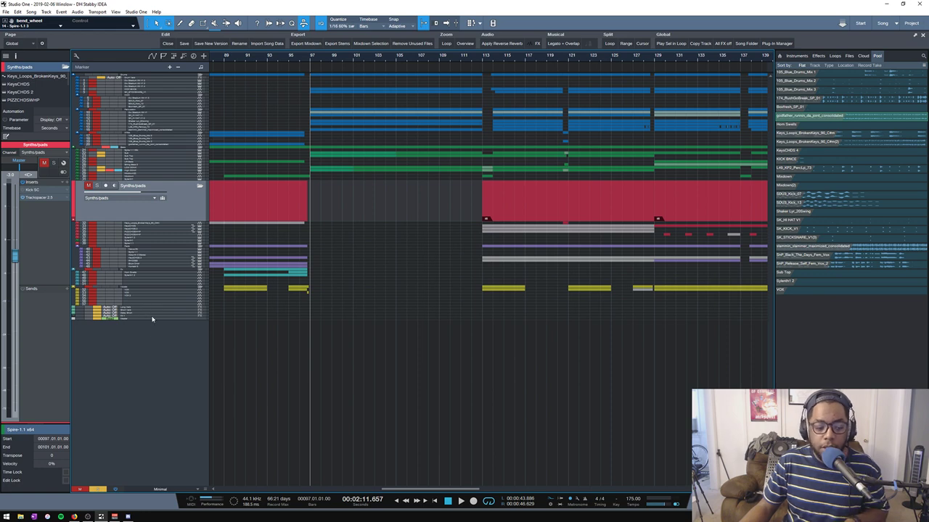
{"action": "key", "text": "shift+e"}
{"action": "scroll", "coordinate": [296, 352], "scroll_direction": "down", "scroll_amount": 10}
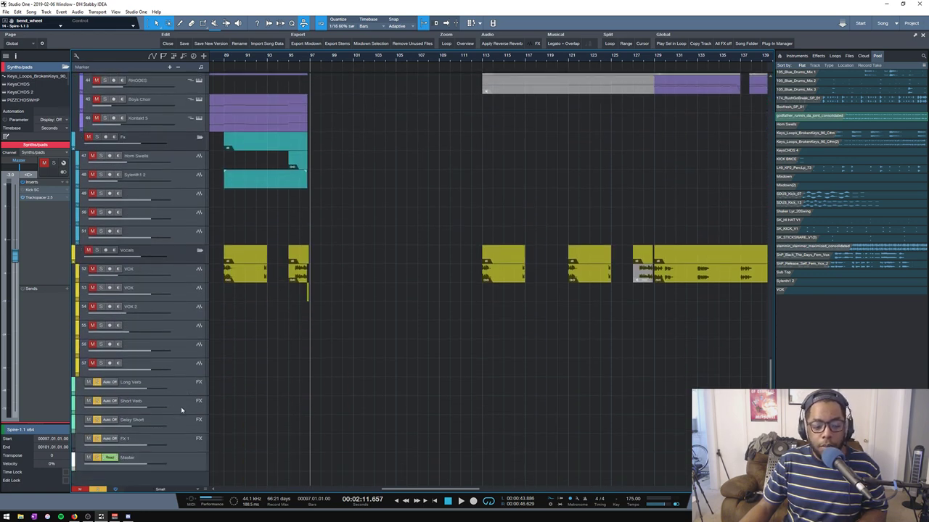
{"action": "left_click", "coordinate": [187, 443]}
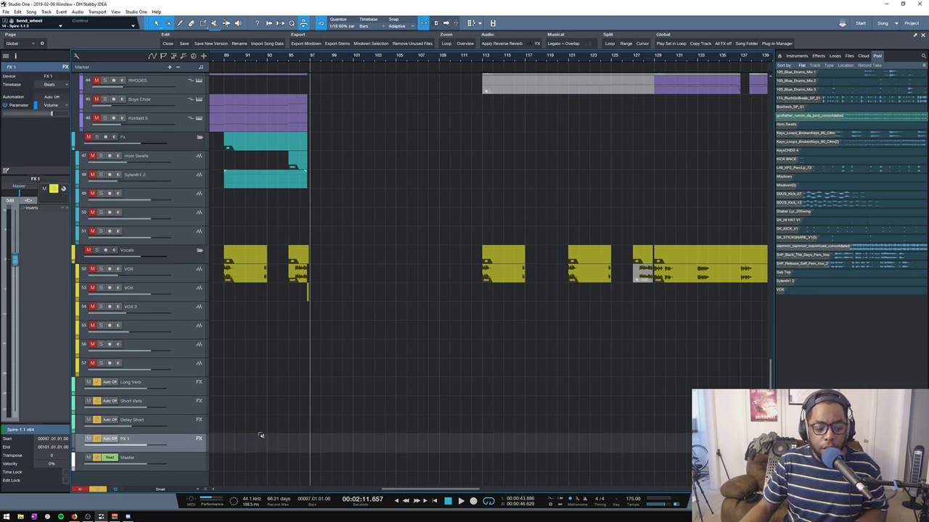
{"action": "key", "text": "shift+w"}
{"action": "key", "text": "shift+w"}
{"action": "key", "text": "shift+w"}
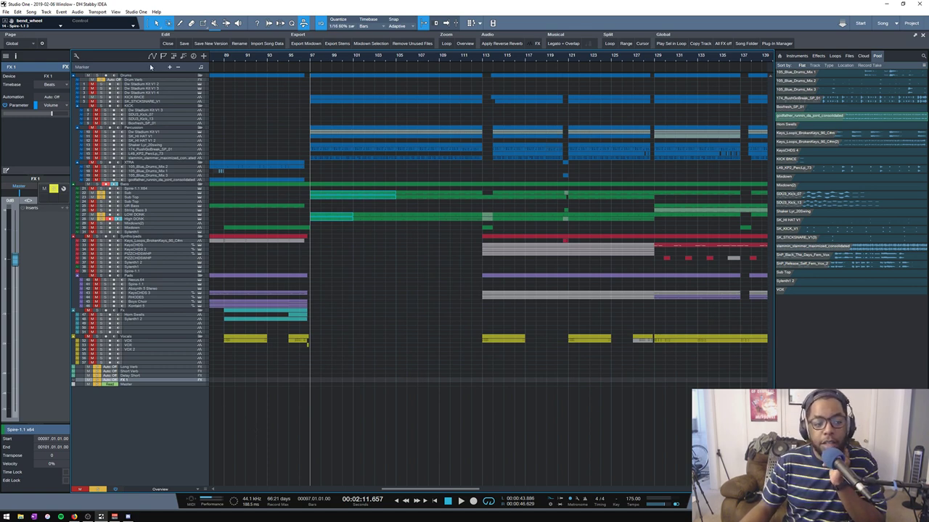
- Select the Drums folder track and deselect the bass events in the arrangement
{"action": "left_click", "coordinate": [151, 77]}
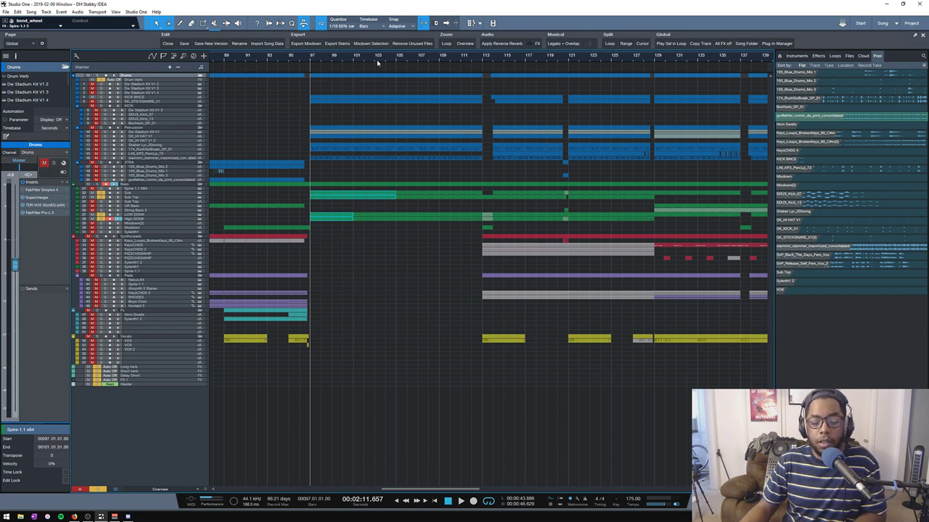
{"action": "scroll", "coordinate": [359, 60], "scroll_direction": "down", "scroll_amount": 3}
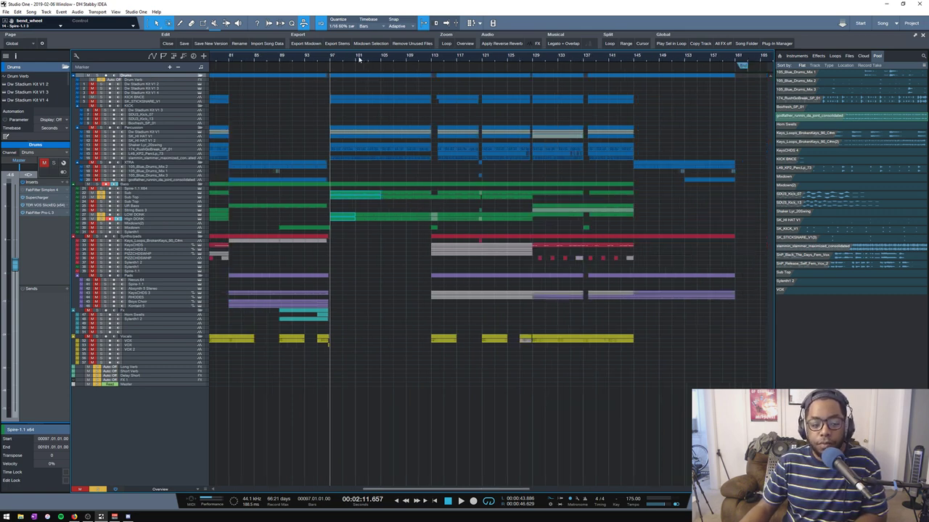
{"action": "left_click", "coordinate": [353, 253]}
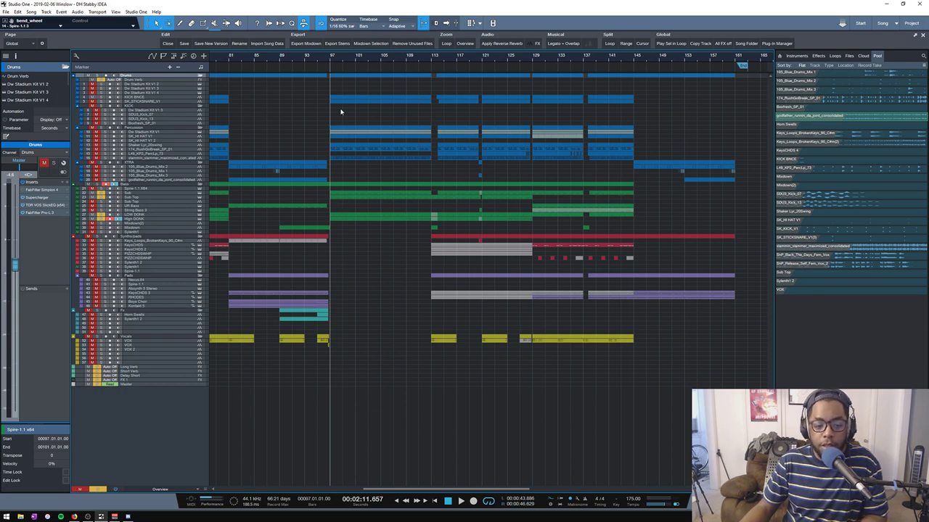
{"action": "scroll", "coordinate": [339, 56], "scroll_direction": "up", "scroll_amount": 4}
{"action": "scroll", "coordinate": [337, 56], "scroll_direction": "up", "scroll_amount": 2}
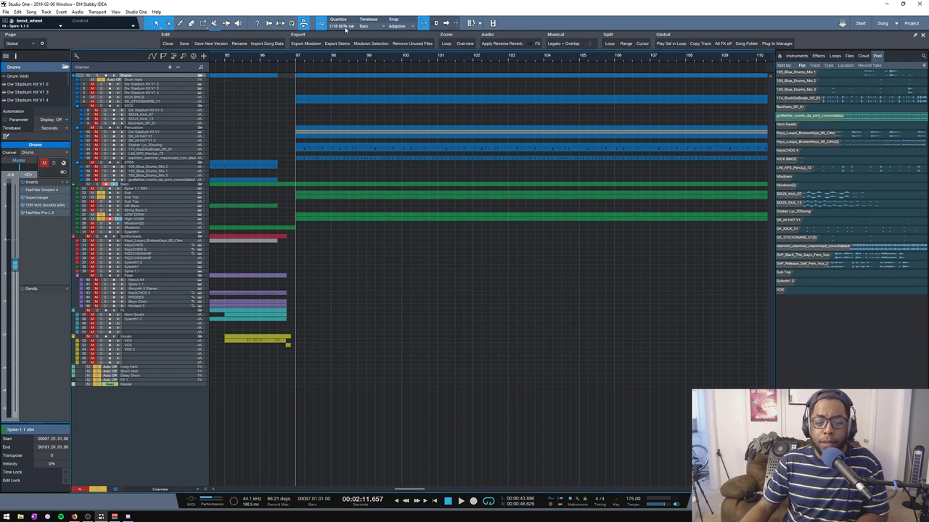
{"action": "scroll", "coordinate": [303, 58], "scroll_direction": "down", "scroll_amount": 5}
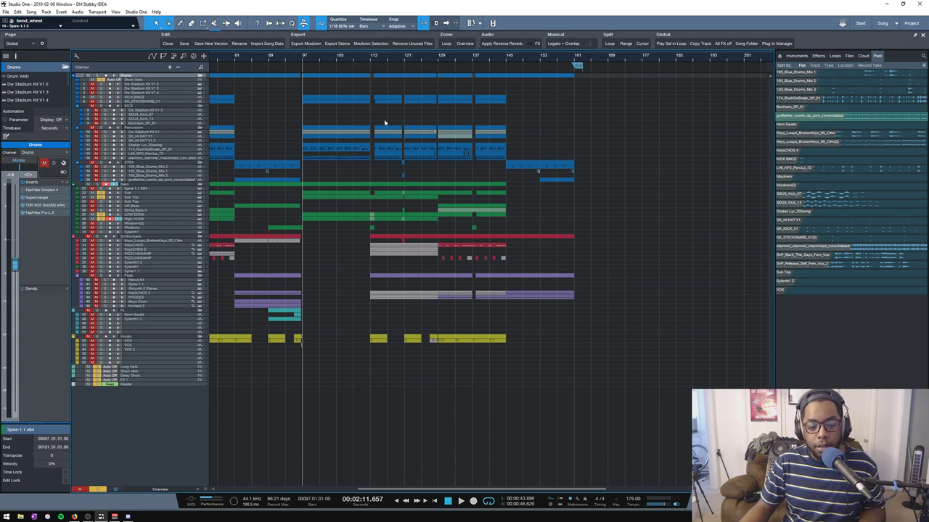
- Play the bass section from bar 113, jump to bar 137 during playback and stop
{"action": "left_click", "coordinate": [372, 58]}
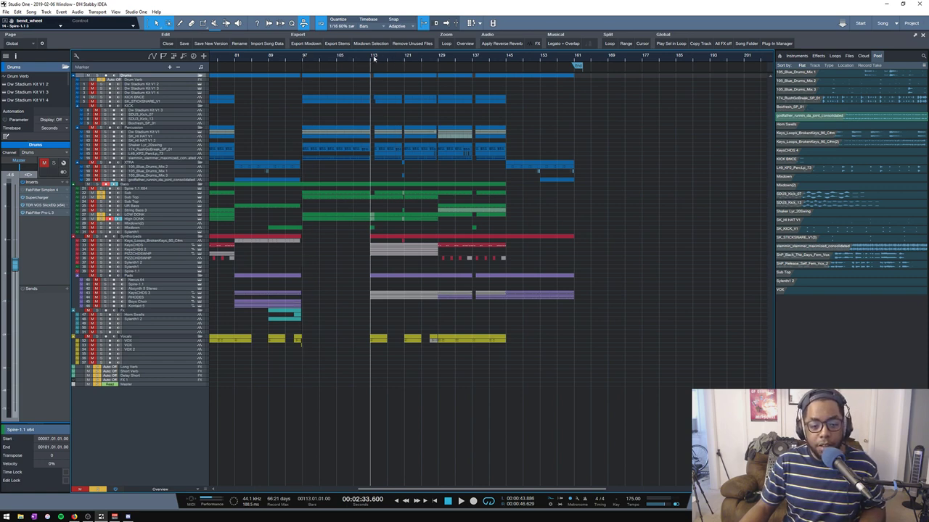
{"action": "scroll", "coordinate": [373, 58], "scroll_direction": "up", "scroll_amount": 3}
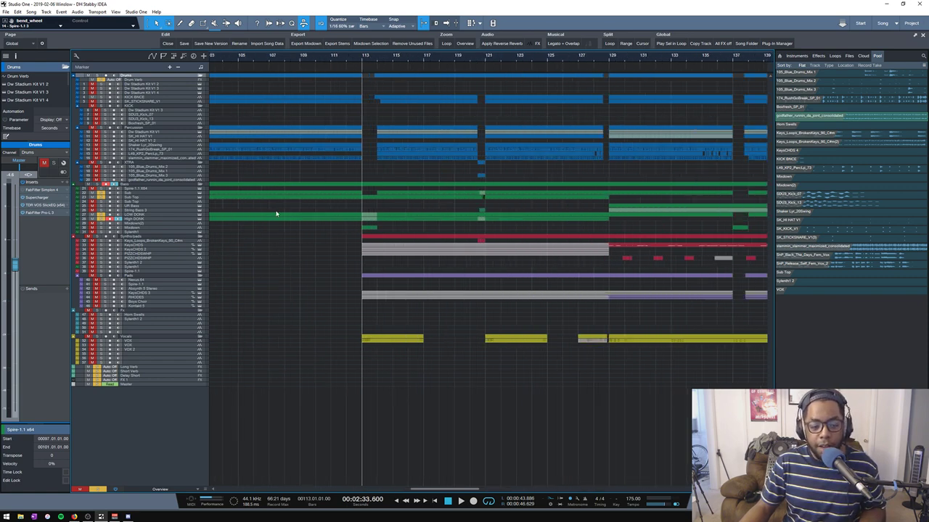
{"action": "left_click", "coordinate": [346, 58]}
{"action": "key", "text": "space"}
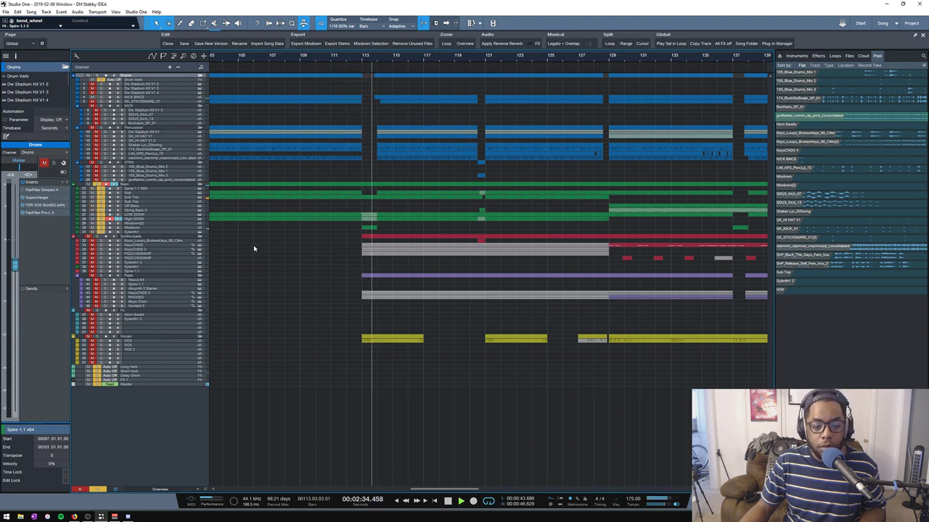
{"action": "scroll", "coordinate": [339, 59], "scroll_direction": "down", "scroll_amount": 5}
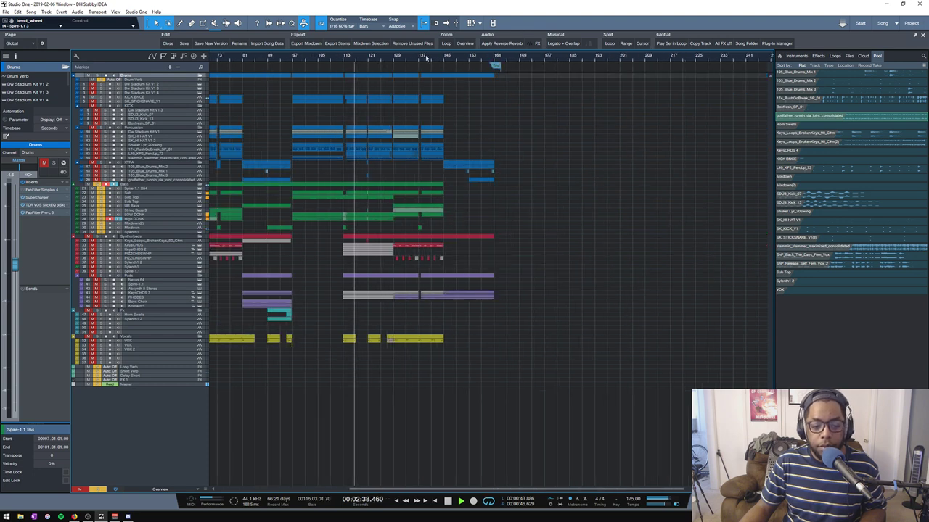
{"action": "left_click", "coordinate": [418, 59]}
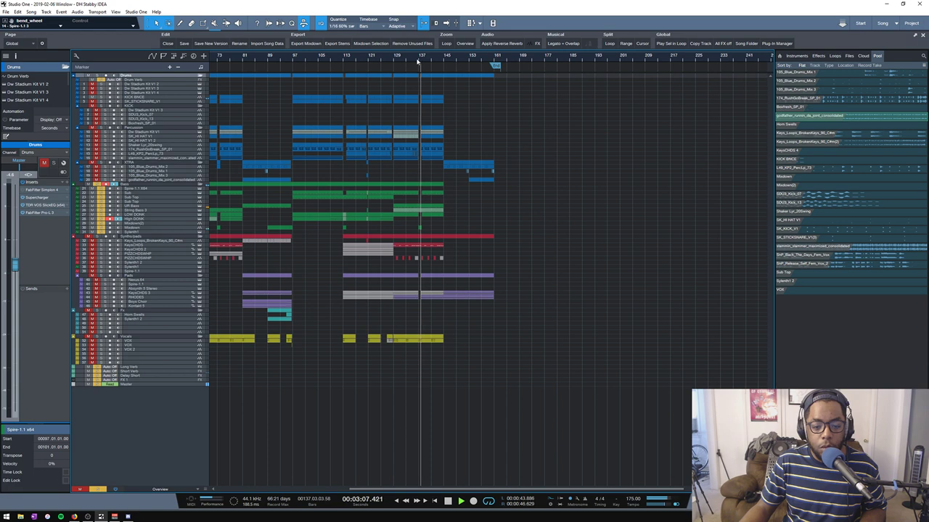
{"action": "scroll", "coordinate": [418, 59], "scroll_direction": "down", "scroll_amount": 2}
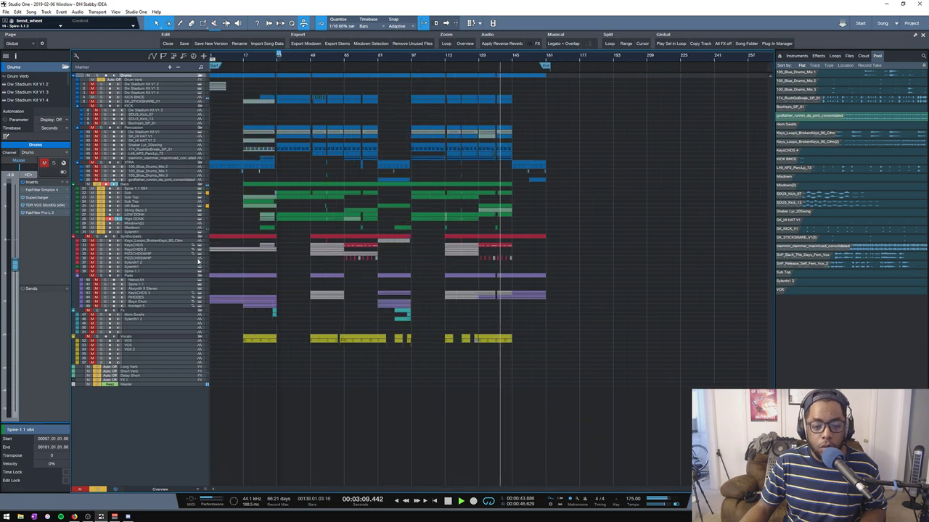
{"action": "key", "text": "space"}
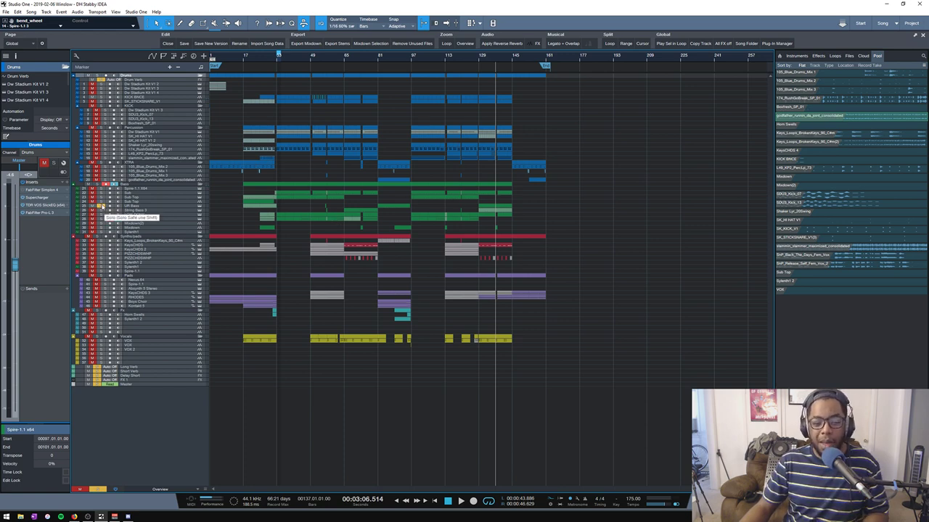
- Toggle the Bass folder's solo and solo the Drums folder
{"action": "left_click", "coordinate": [101, 185]}
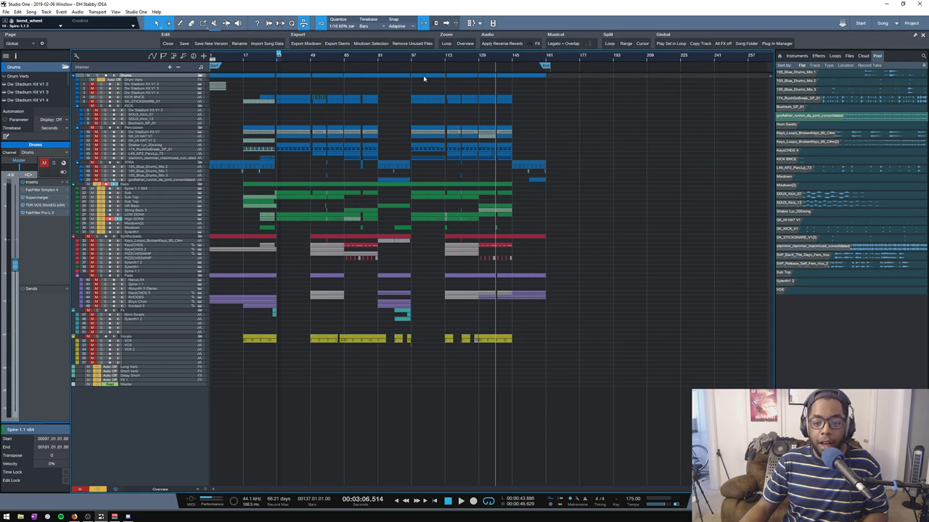
{"action": "left_click", "coordinate": [101, 75]}
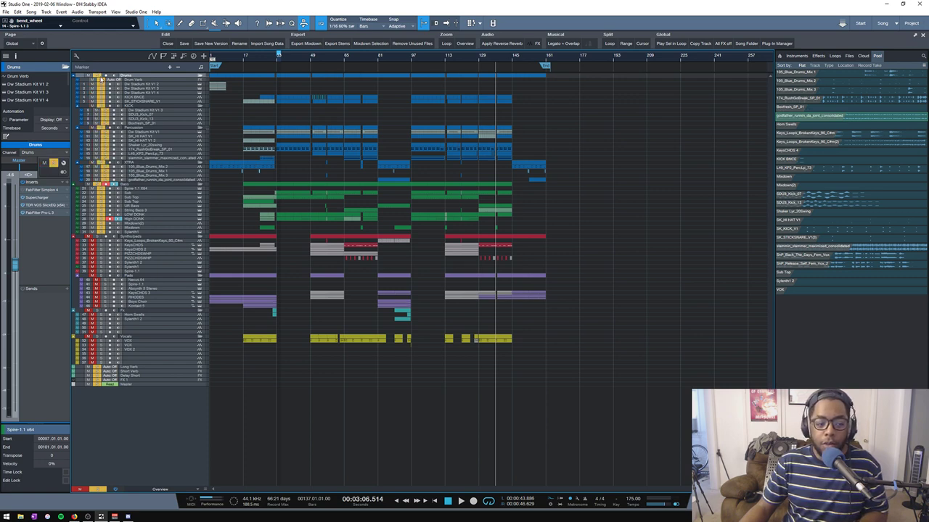
{"action": "left_click", "coordinate": [519, 63]}
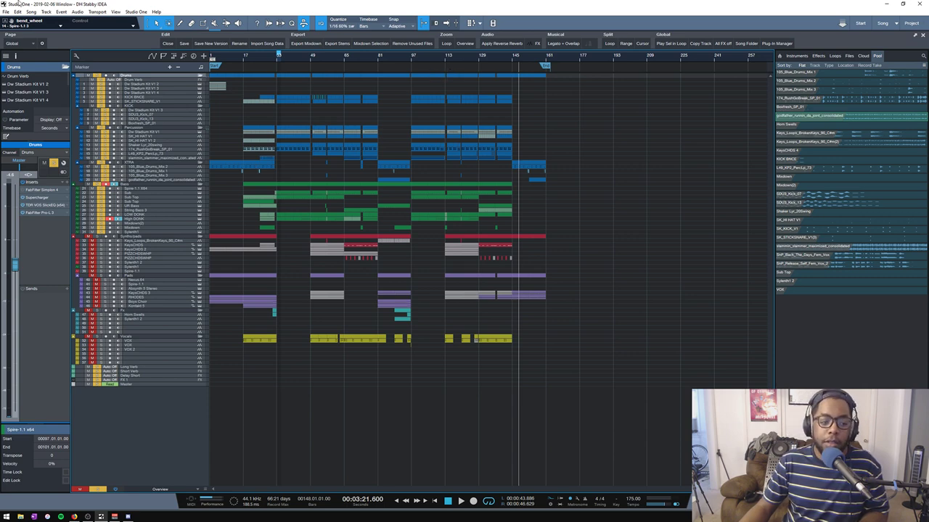
- Open the Supercharger insert on the Drums folder and examine its compression while playing from bar 97
{"action": "double_click", "coordinate": [35, 198]}
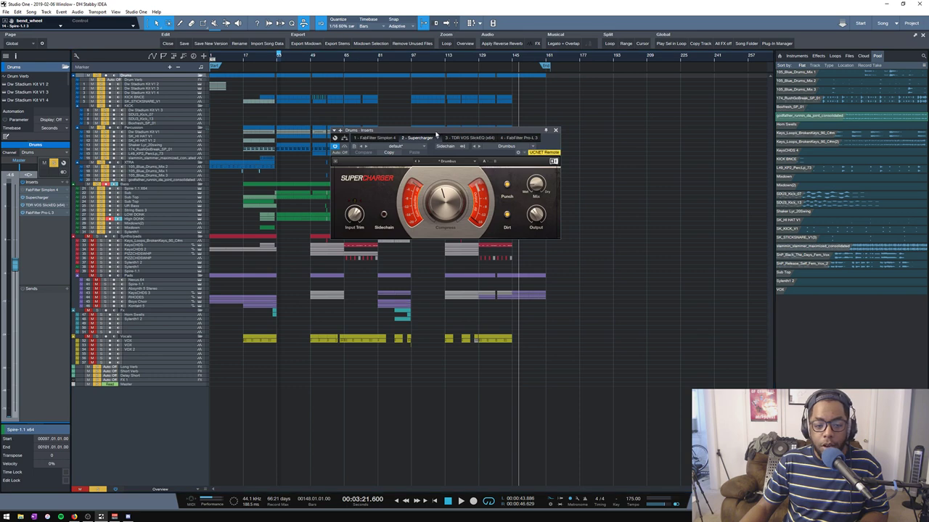
{"action": "left_click_drag", "start_coordinate": [434, 137], "coordinate": [430, 212]}
{"action": "left_click", "coordinate": [411, 60]}
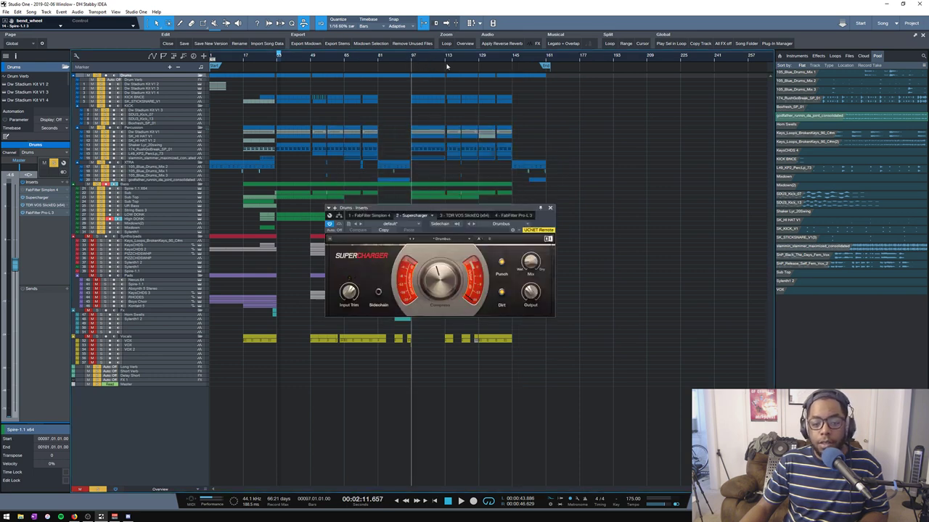
{"action": "scroll", "coordinate": [444, 60], "scroll_direction": "up", "scroll_amount": 3}
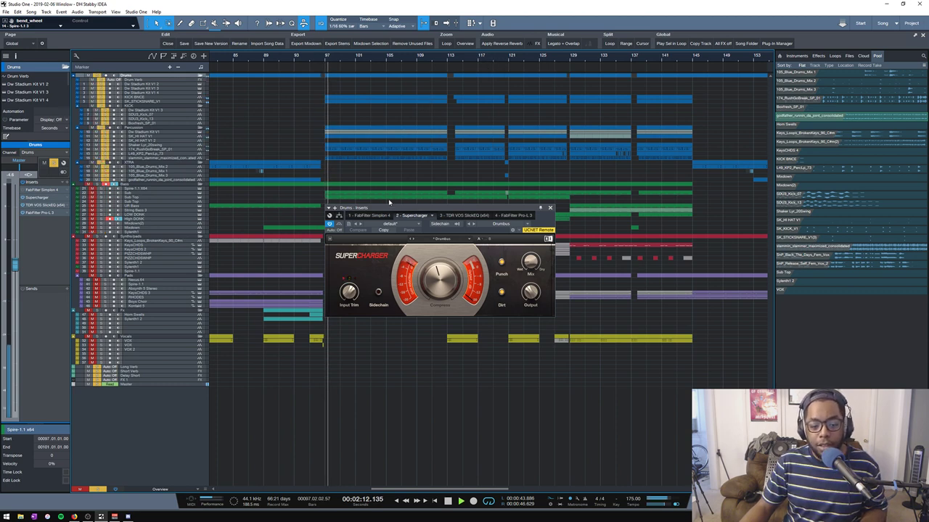
{"action": "key", "text": "space"}
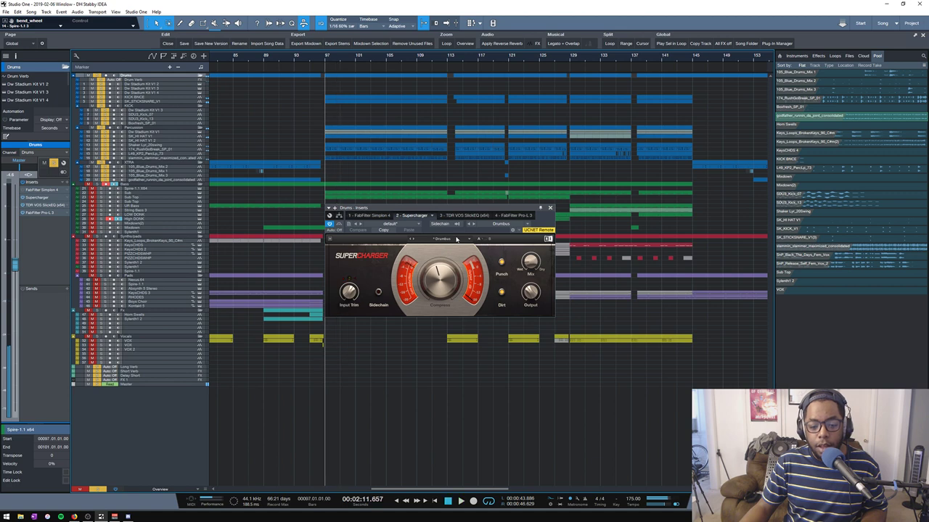
{"action": "key", "text": "space"}
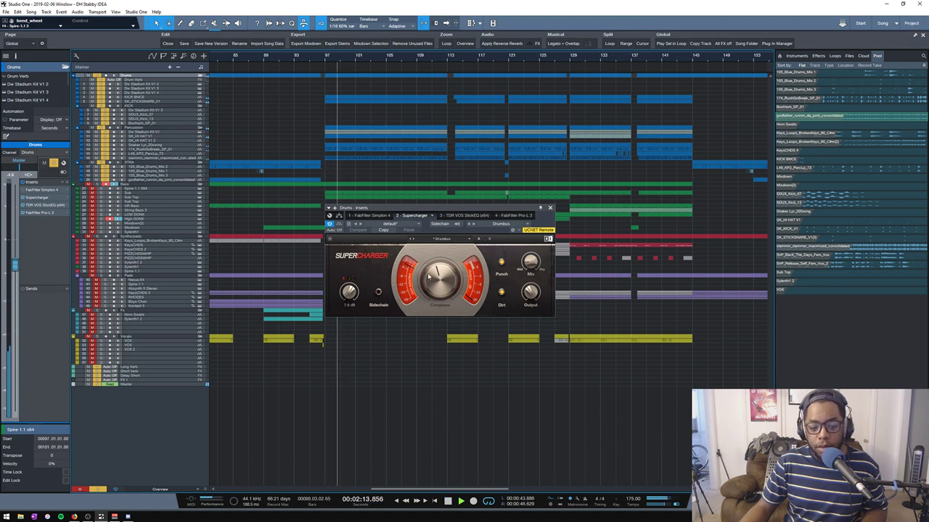
{"action": "key", "text": "space"}
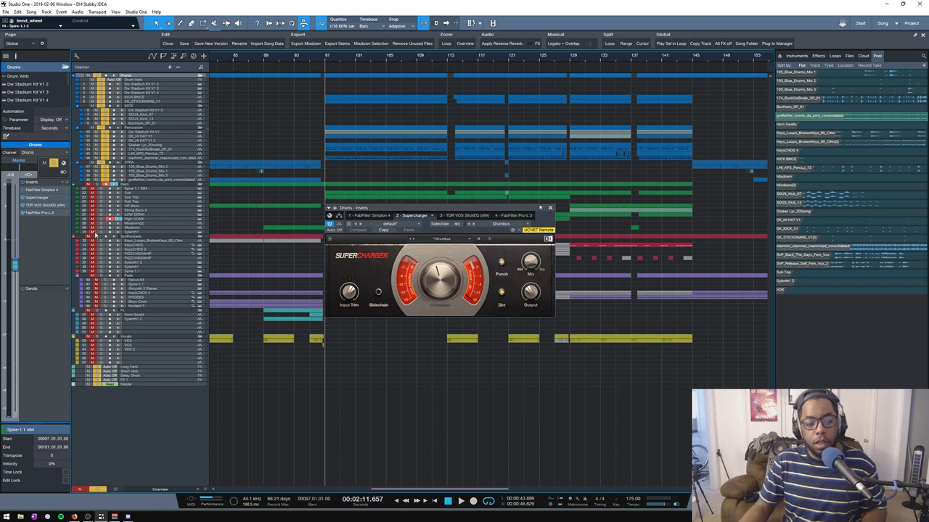
- Open the TDR VOS SlickEQ insert on the Drums folder, look through its preset list and close it
{"action": "left_click", "coordinate": [43, 205]}
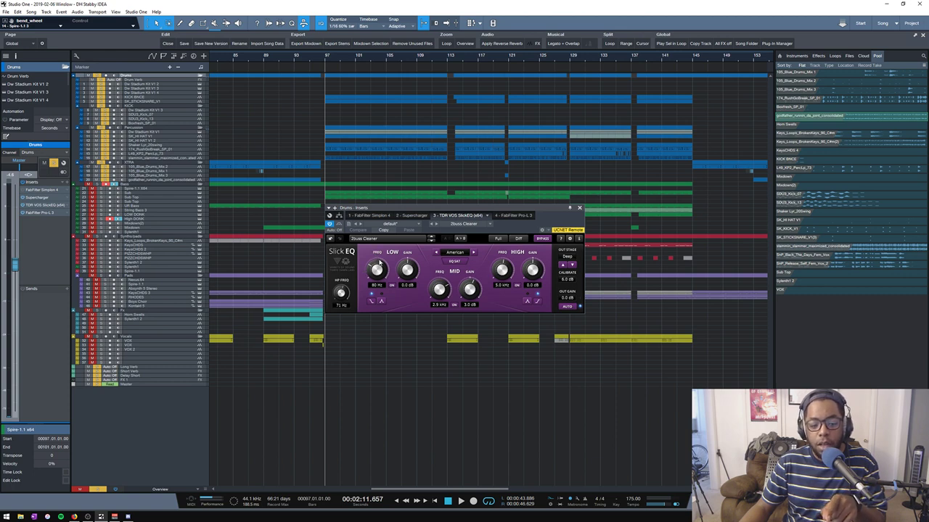
{"action": "left_click", "coordinate": [372, 240]}
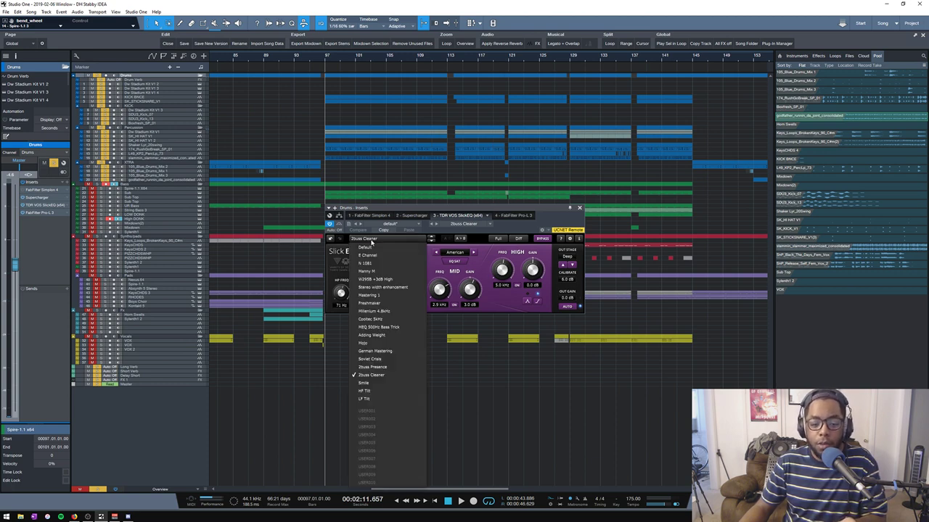
{"action": "left_click", "coordinate": [580, 209]}
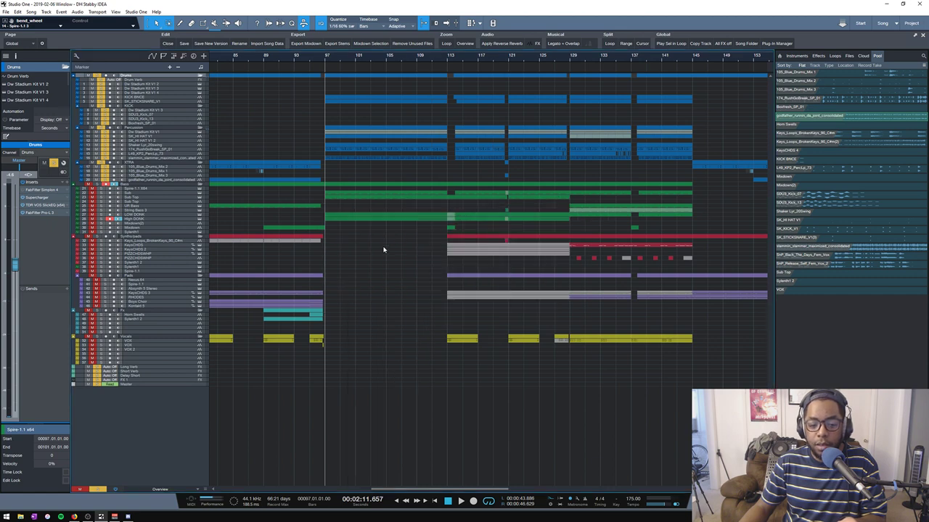
- Open the FabFilter Pro-L 3 insert on the Drums folder, examine its limiter settings and close it
{"action": "left_click", "coordinate": [36, 212]}
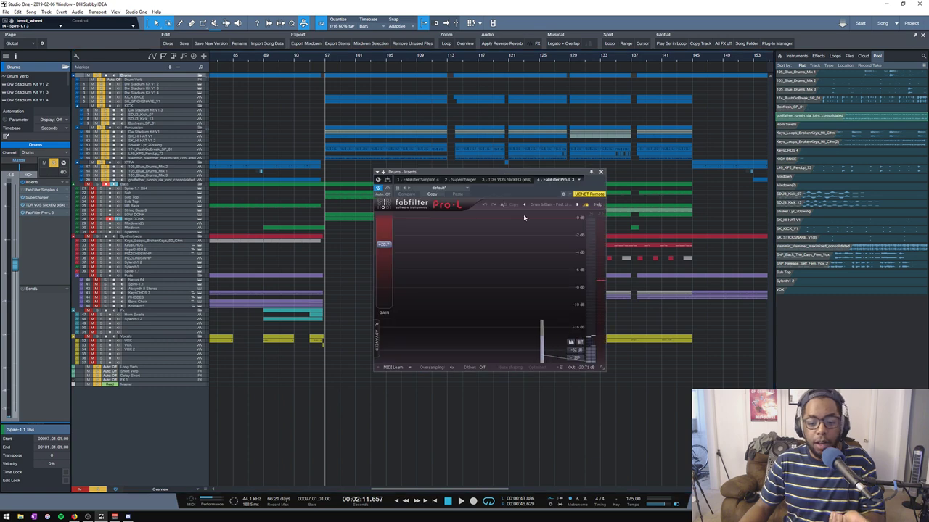
{"action": "left_click", "coordinate": [601, 171]}
{"action": "key", "text": "space"}
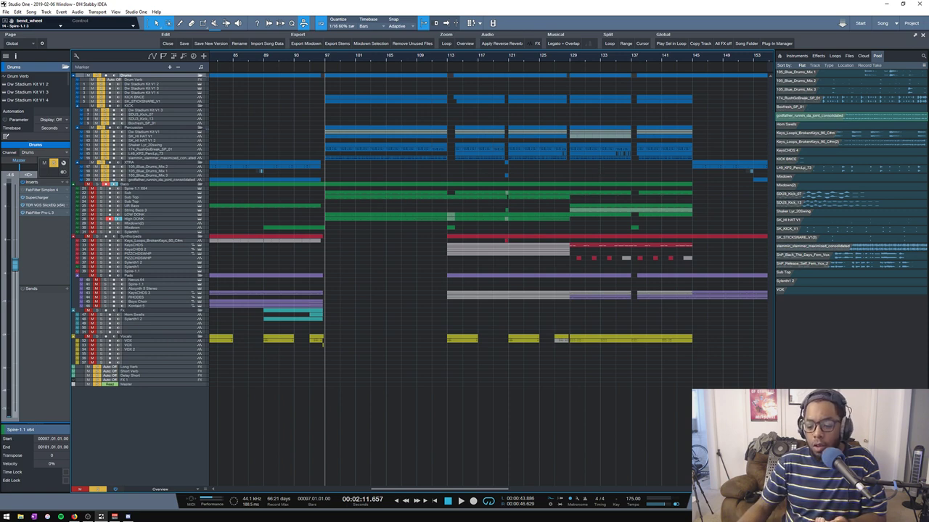
- Show the mixer, reopen FabFilter Pro-L 3 on the Drums folder, and play the drums from bar 97 with the limiter bypassed
{"action": "key", "text": "F3"}
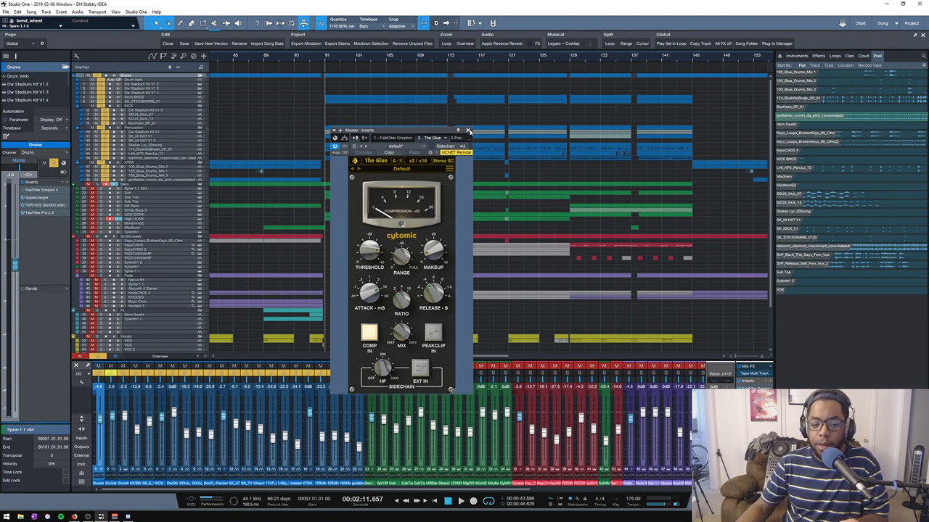
{"action": "left_click", "coordinate": [467, 131]}
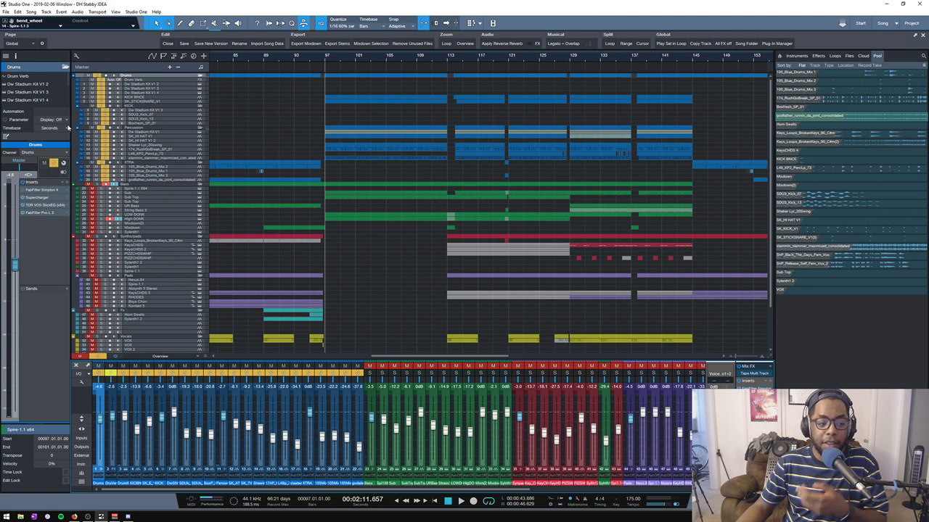
{"action": "left_click", "coordinate": [40, 214]}
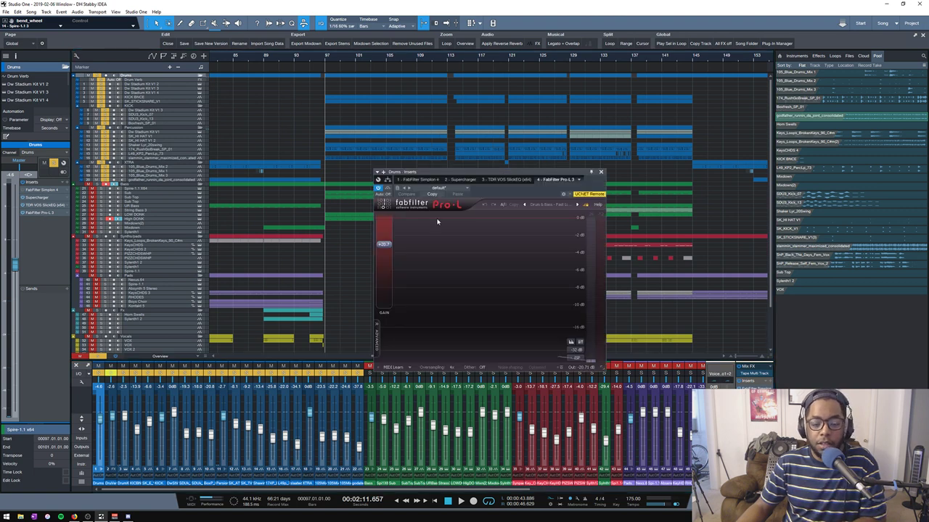
{"action": "key", "text": "space"}
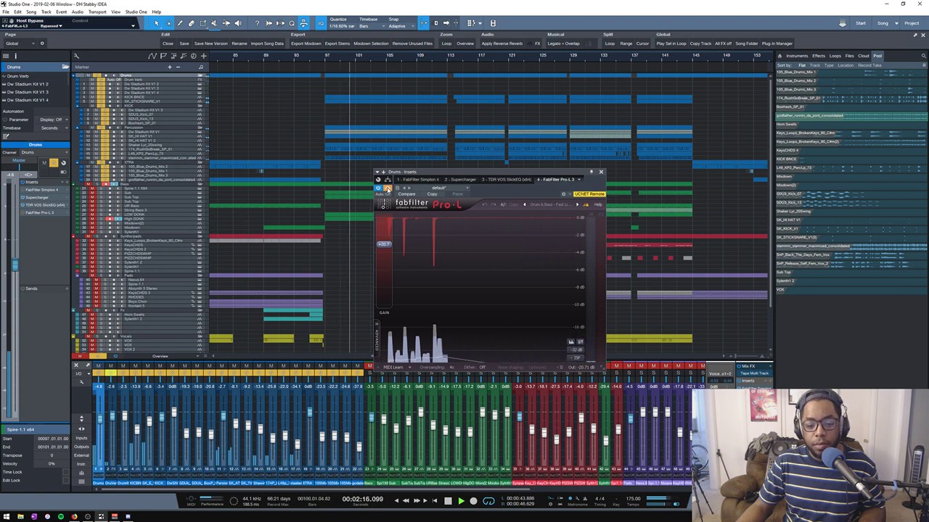
{"action": "key", "text": "space"}
{"action": "left_click_drag", "start_coordinate": [397, 172], "coordinate": [249, 140]}
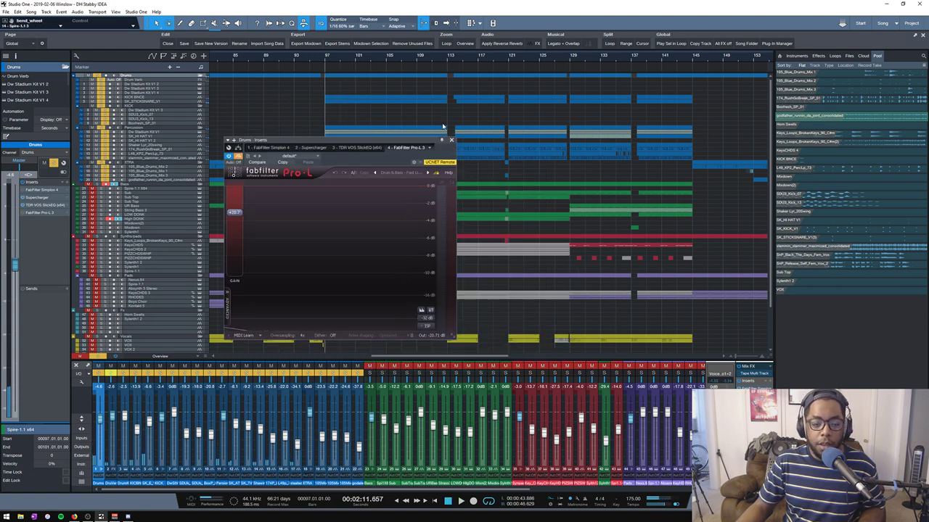
- Open The Glue on the Master beside the Drums limiter and check its compression meter while briefly playing from bar 97
{"action": "left_click", "coordinate": [755, 377]}
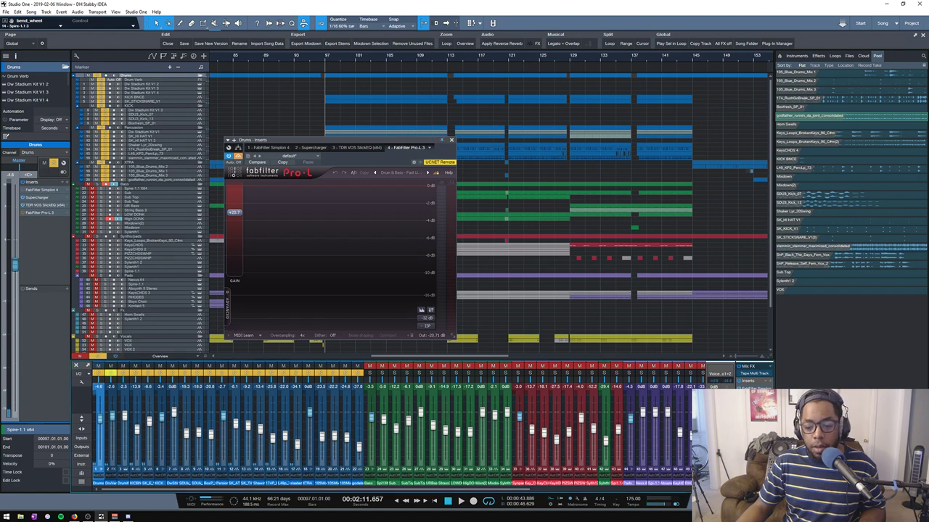
{"action": "left_click_drag", "start_coordinate": [386, 135], "coordinate": [601, 151]}
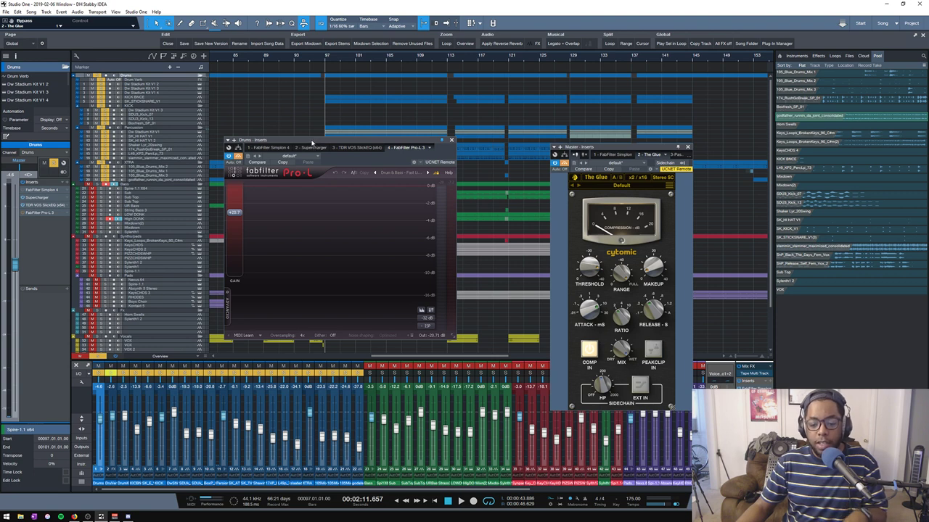
{"action": "key", "text": "space"}
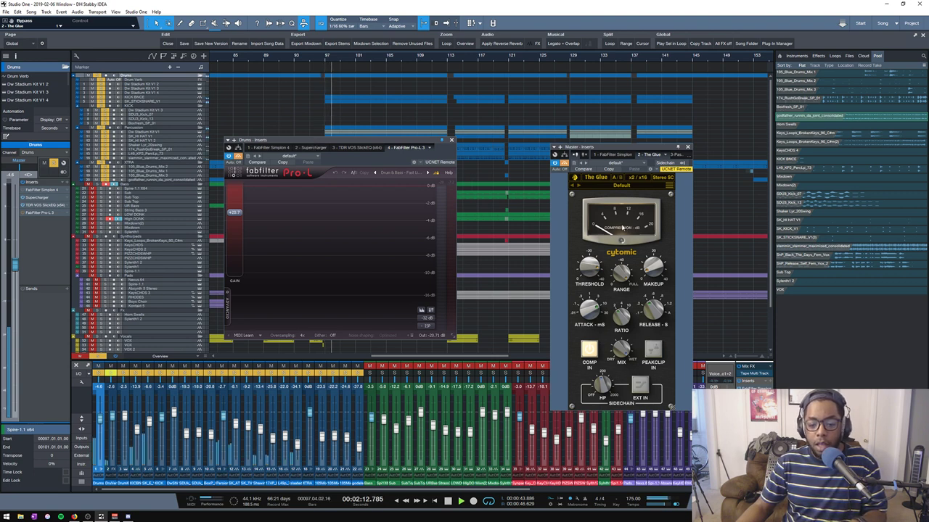
{"action": "key", "text": "space"}
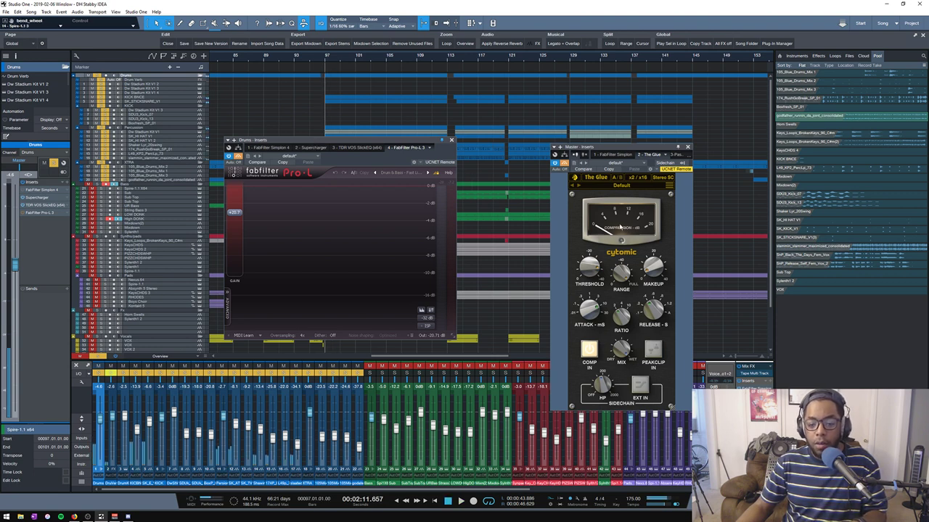
{"action": "left_click", "coordinate": [555, 159]}
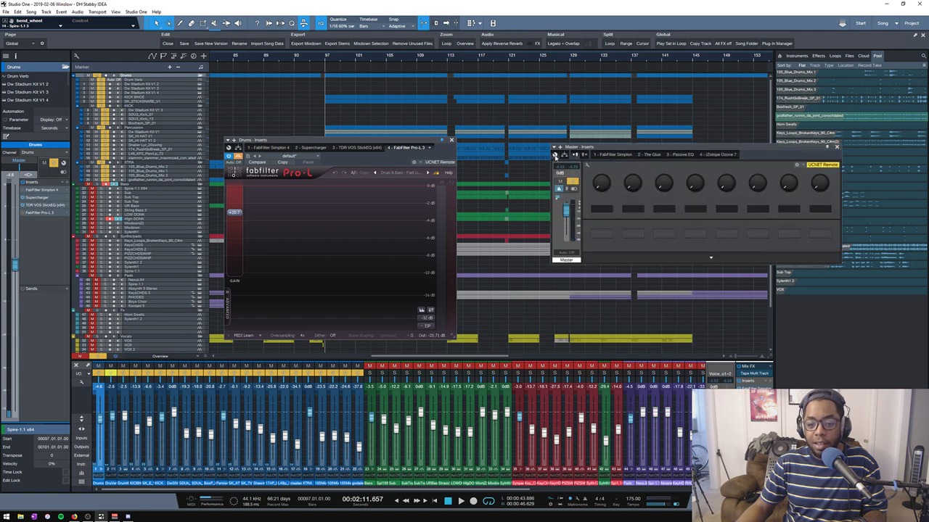
{"action": "left_click", "coordinate": [655, 155]}
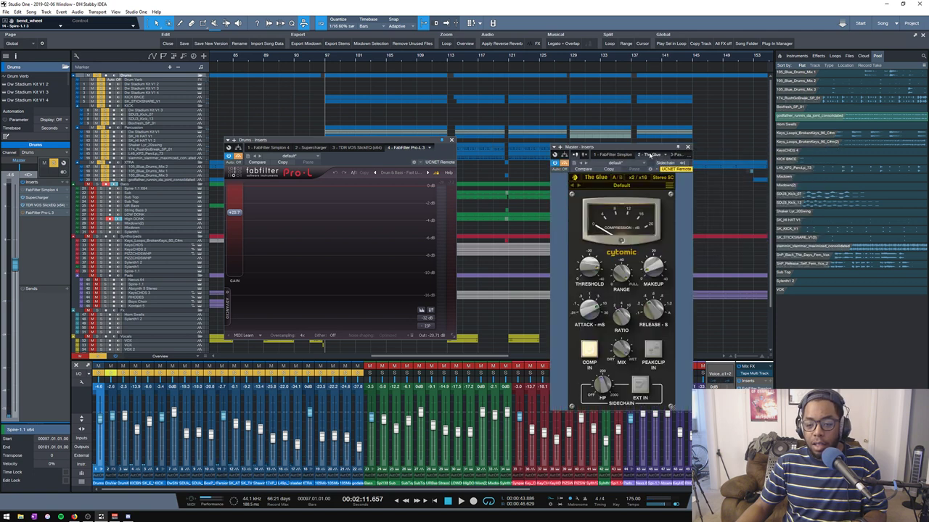
- Play the drums from bar 97 and take FabFilter Pro-L 3 out of bypass to hear its limiting
{"action": "key", "text": "space"}
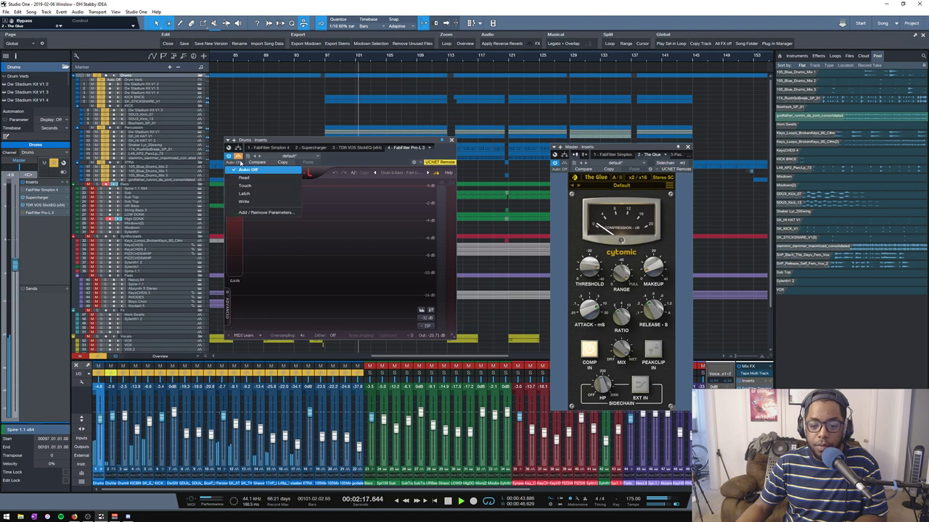
{"action": "left_click", "coordinate": [238, 157]}
{"action": "left_click", "coordinate": [238, 157]}
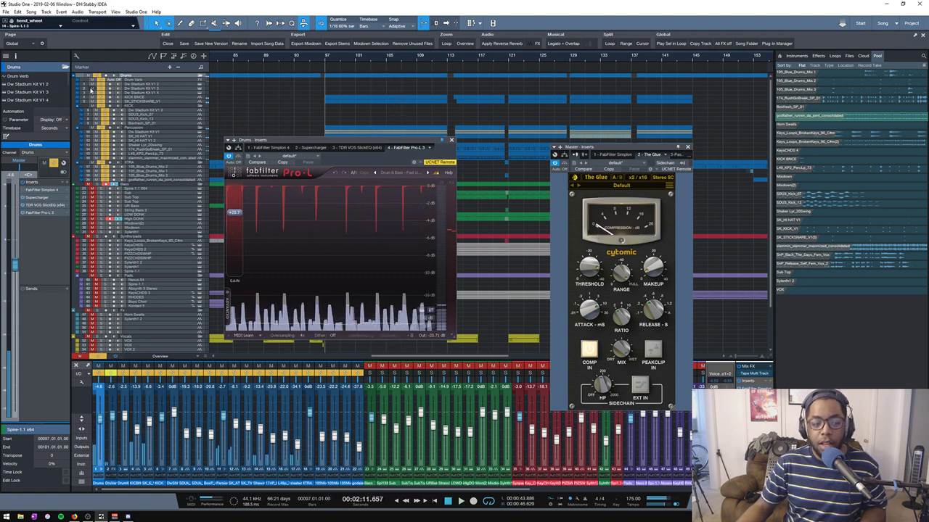
- Clear the Drums solo and all mutes, play the full mix from bar 97, and close the Pro-L 3 and The Glue windows
{"action": "left_click", "coordinate": [90, 76]}
{"action": "key", "text": "space"}
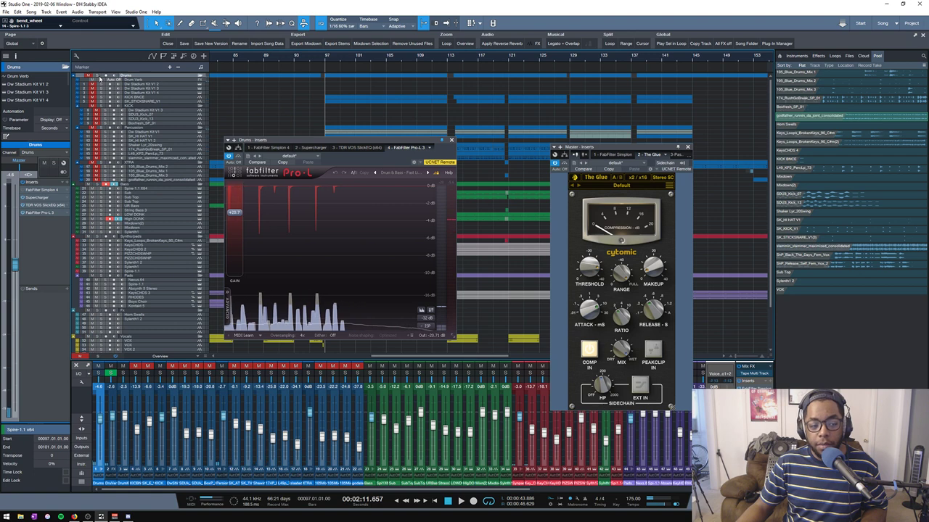
{"action": "key", "text": "space"}
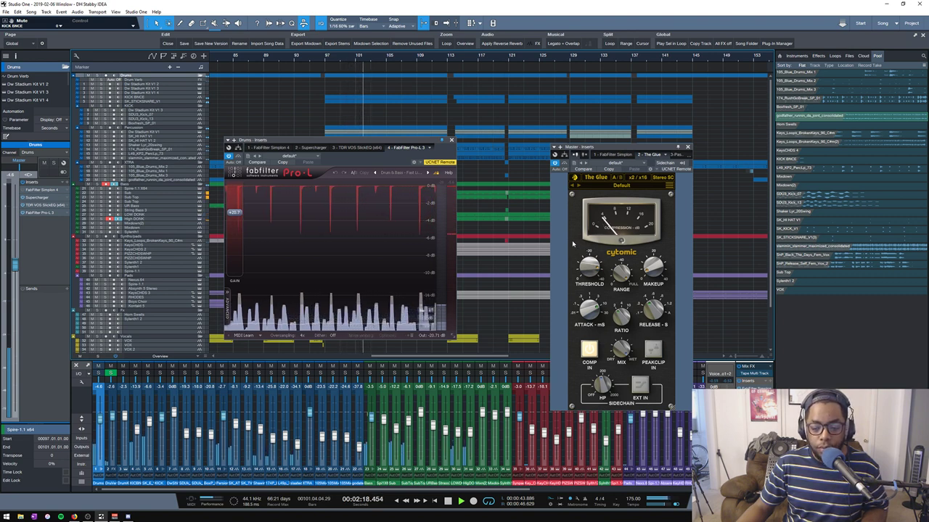
{"action": "key", "text": "space"}
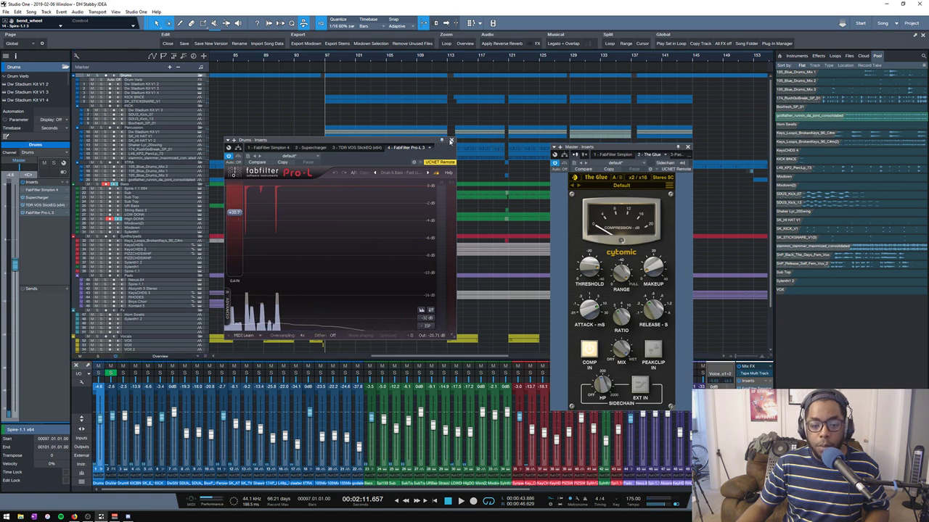
{"action": "left_click", "coordinate": [451, 140]}
{"action": "left_click", "coordinate": [687, 148]}
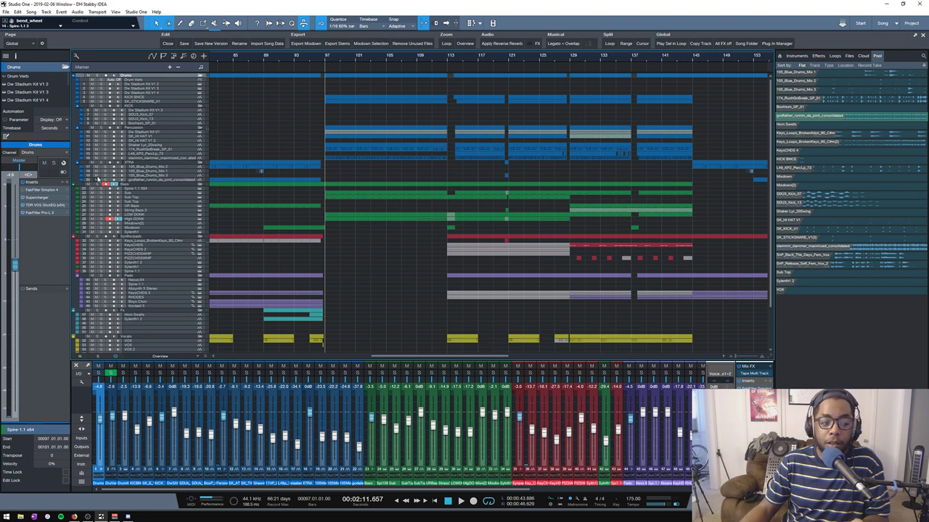
- View the Bass folder's inserts, then enlarge and select the Synths/pads folder track
{"action": "left_click", "coordinate": [134, 186]}
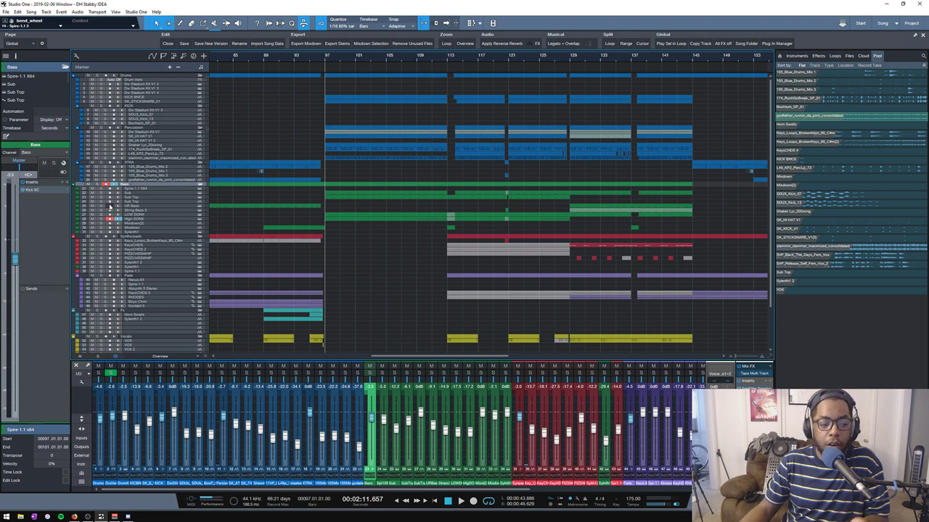
{"action": "left_click_drag", "start_coordinate": [154, 239], "coordinate": [154, 244]}
{"action": "left_click", "coordinate": [156, 240]}
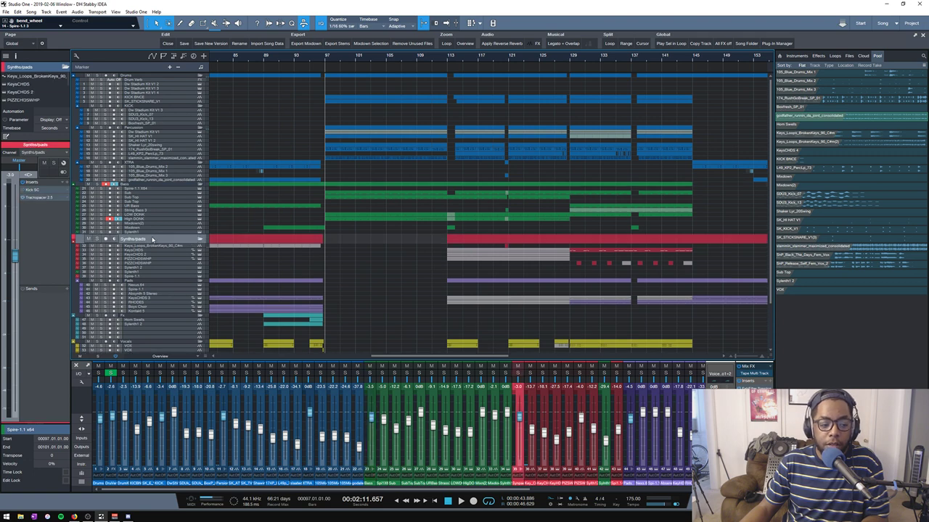
- View the Pads folder's inserts, reselect the Synths/pads folder track and save the song
{"action": "left_click", "coordinate": [142, 247]}
{"action": "left_click", "coordinate": [137, 278]}
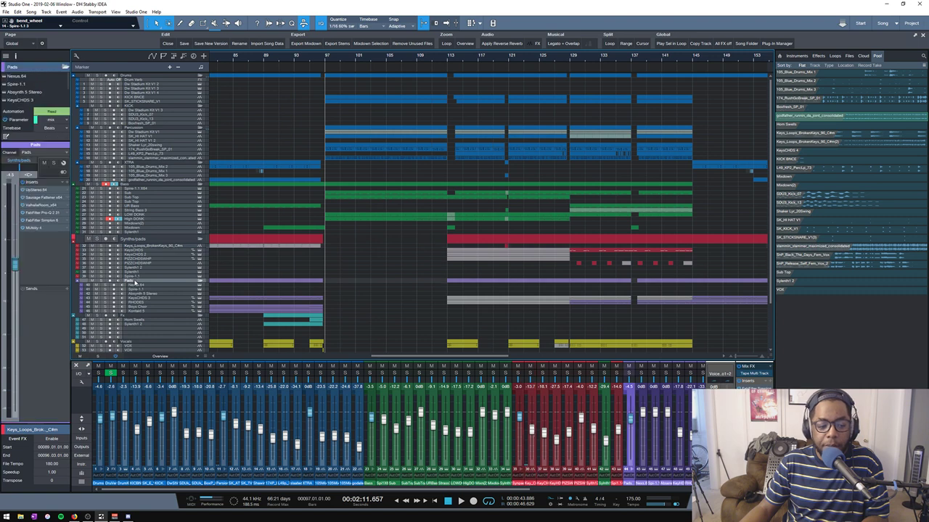
{"action": "left_click", "coordinate": [150, 239]}
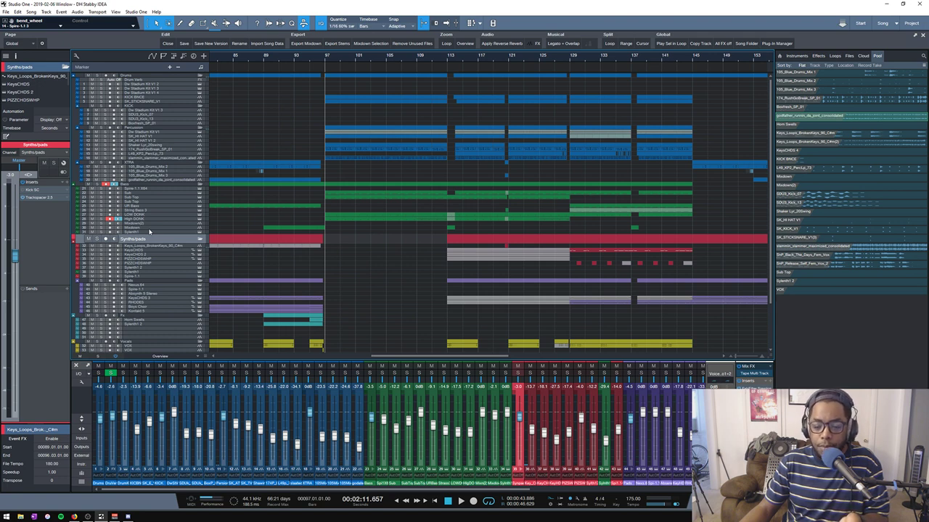
{"action": "key", "text": "ctrl+s"}
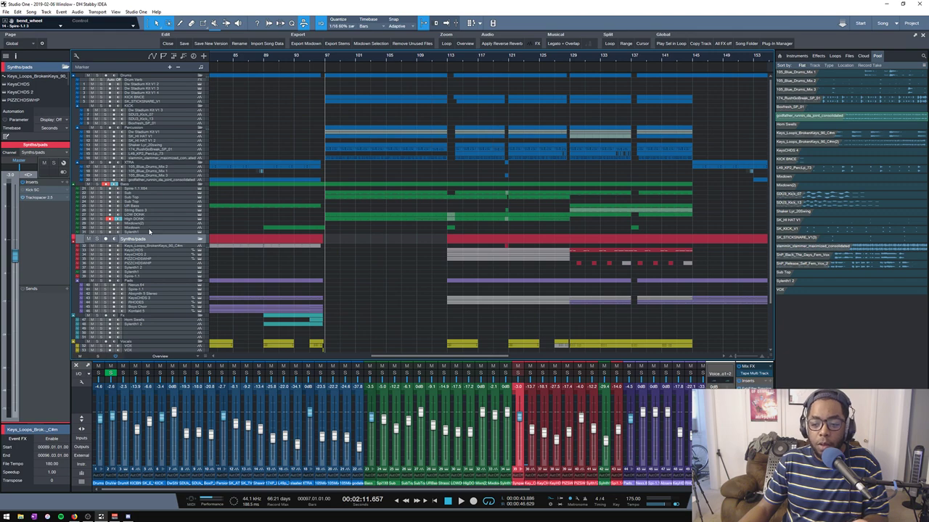
- Examine the arrangement around bar 97 up close and as a whole, out to the song's end
{"action": "scroll", "coordinate": [150, 232], "scroll_direction": "down", "scroll_amount": 1}
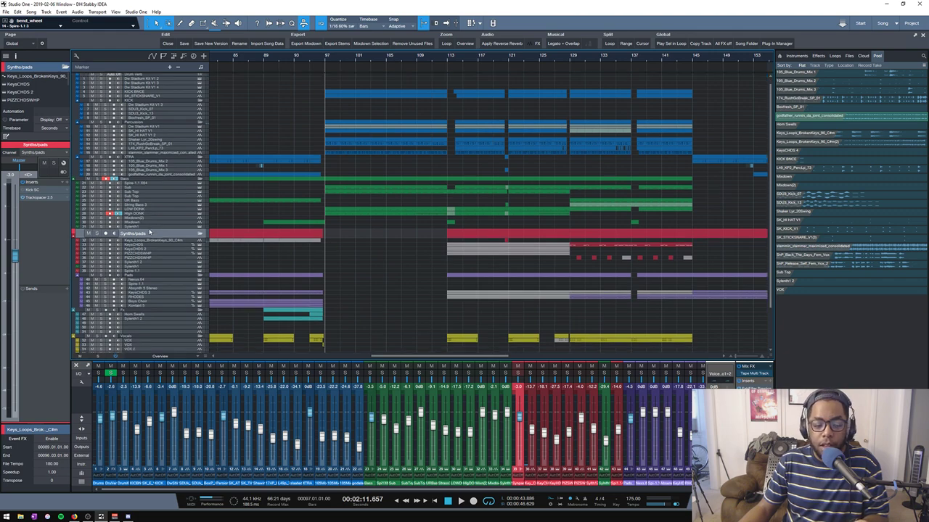
{"action": "scroll", "coordinate": [317, 145], "scroll_direction": "down", "scroll_amount": 3}
{"action": "scroll", "coordinate": [319, 92], "scroll_direction": "up", "scroll_amount": 1}
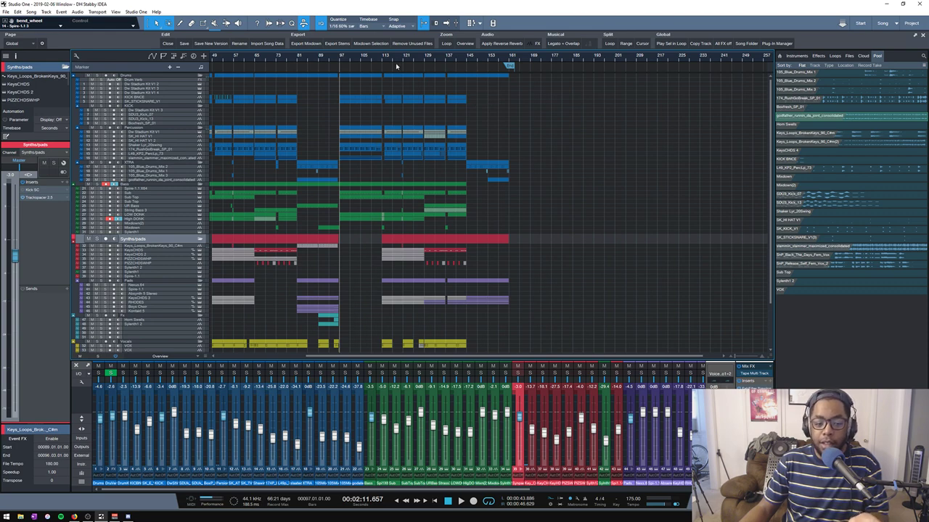
{"action": "scroll", "coordinate": [338, 57], "scroll_direction": "up", "scroll_amount": 5}
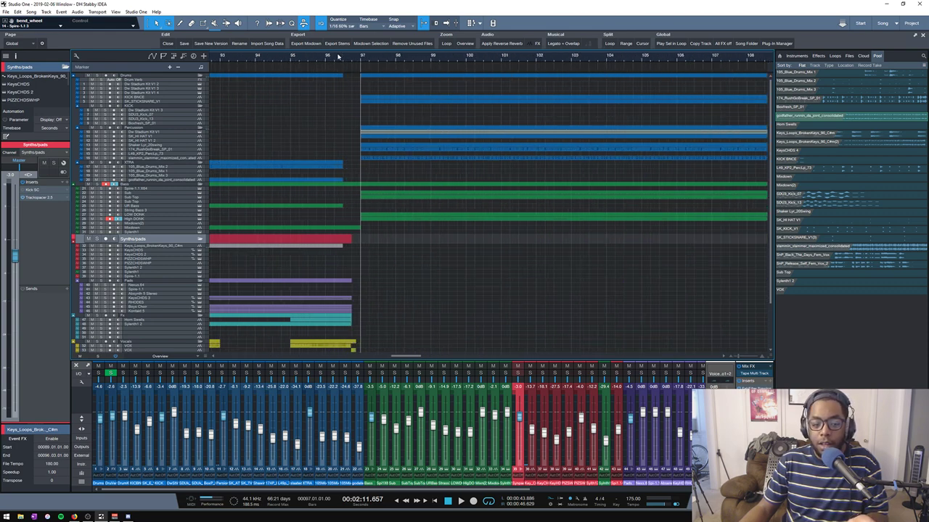
{"action": "scroll", "coordinate": [337, 57], "scroll_direction": "down", "scroll_amount": 5}
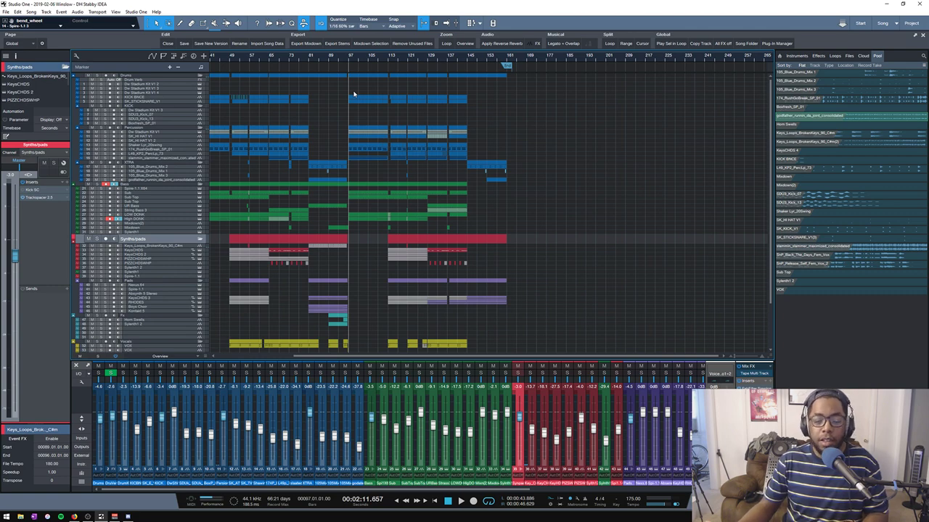
{"action": "scroll", "coordinate": [351, 60], "scroll_direction": "up", "scroll_amount": 5}
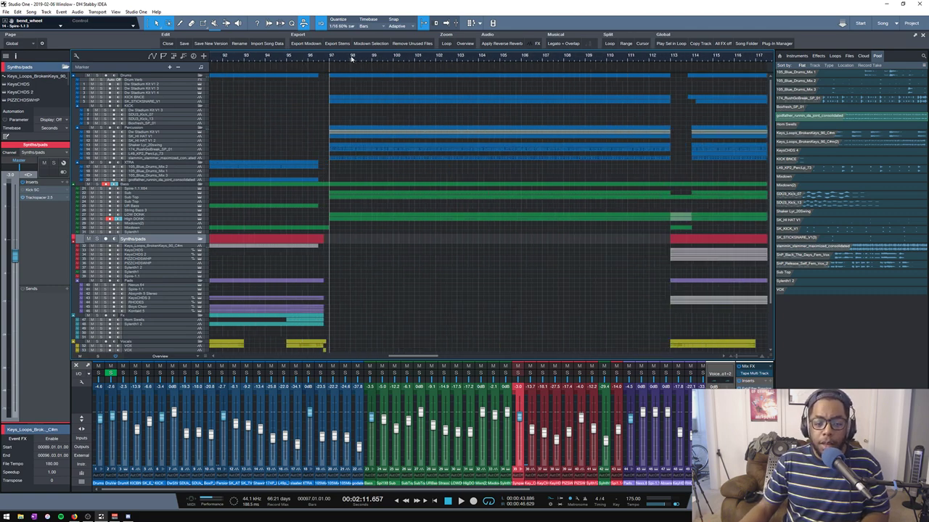
{"action": "scroll", "coordinate": [351, 59], "scroll_direction": "down", "scroll_amount": 3}
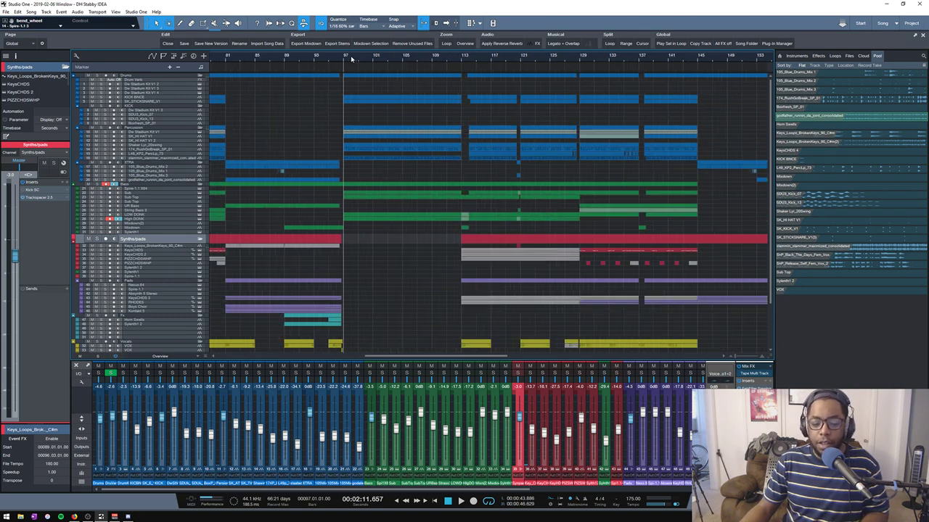
{"action": "scroll", "coordinate": [351, 59], "scroll_direction": "down", "scroll_amount": 3}
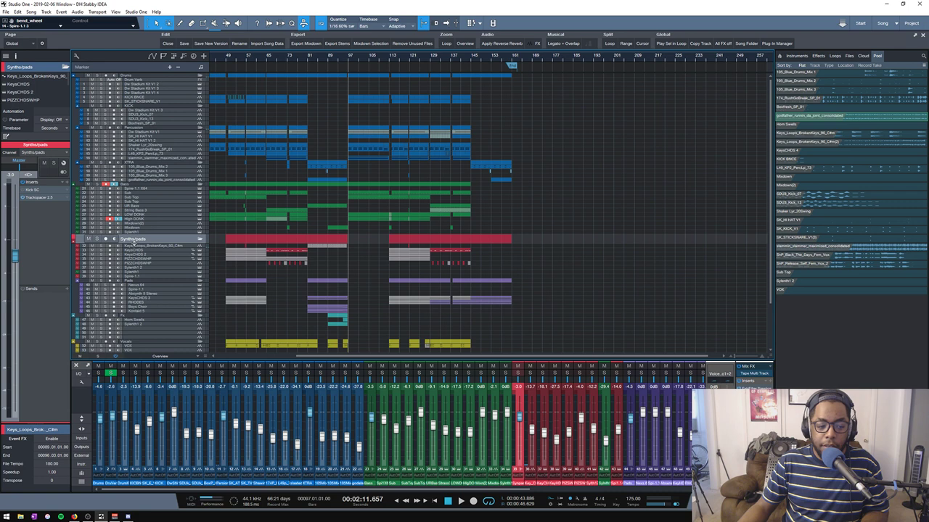
- Reduce the height of the Synths/pads folder track
{"action": "left_click_drag", "start_coordinate": [134, 245], "coordinate": [132, 239]}
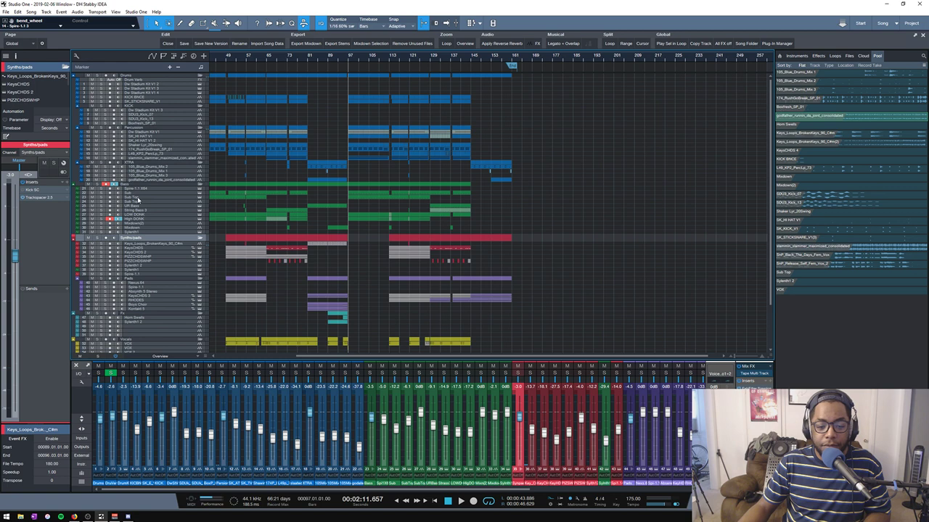
- Solo the first VOX track in the Vocals folder and play it from bar 65
{"action": "scroll", "coordinate": [367, 236], "scroll_direction": "down", "scroll_amount": 2}
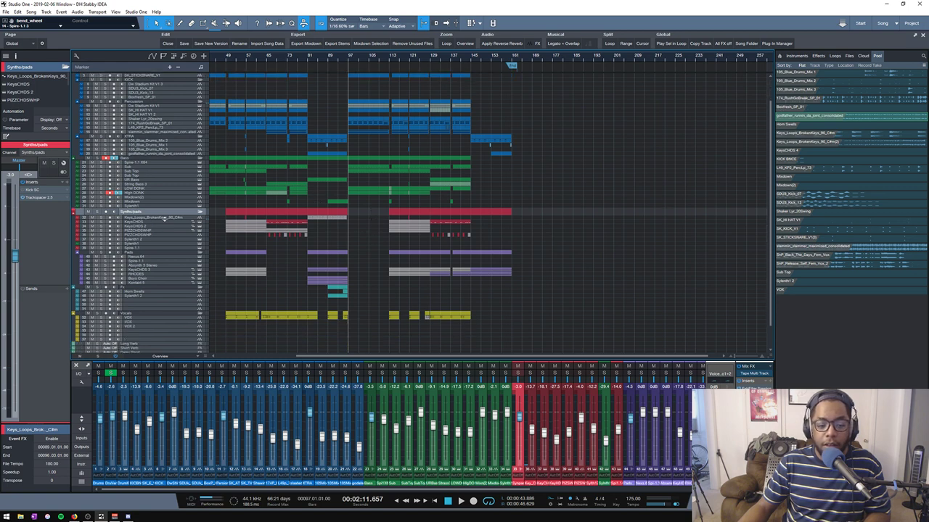
{"action": "left_click_drag", "start_coordinate": [164, 219], "coordinate": [161, 226]}
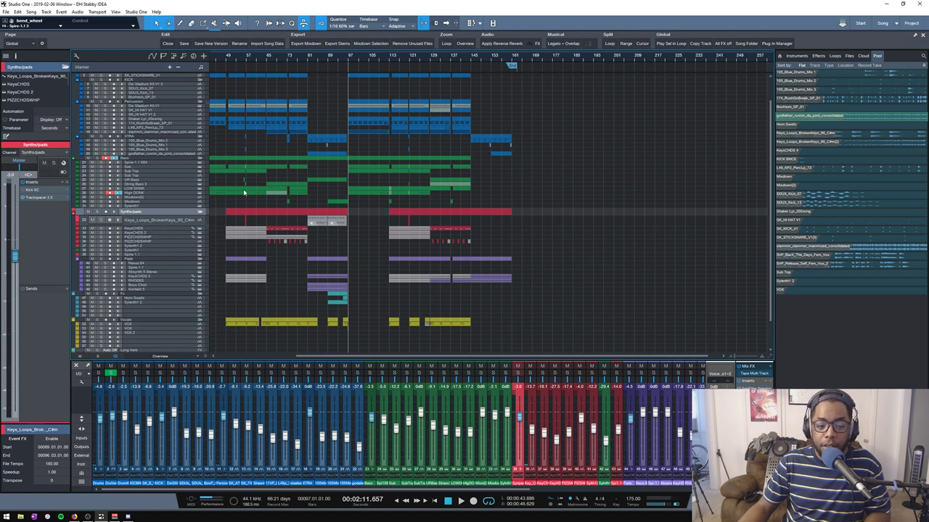
{"action": "left_click", "coordinate": [268, 61]}
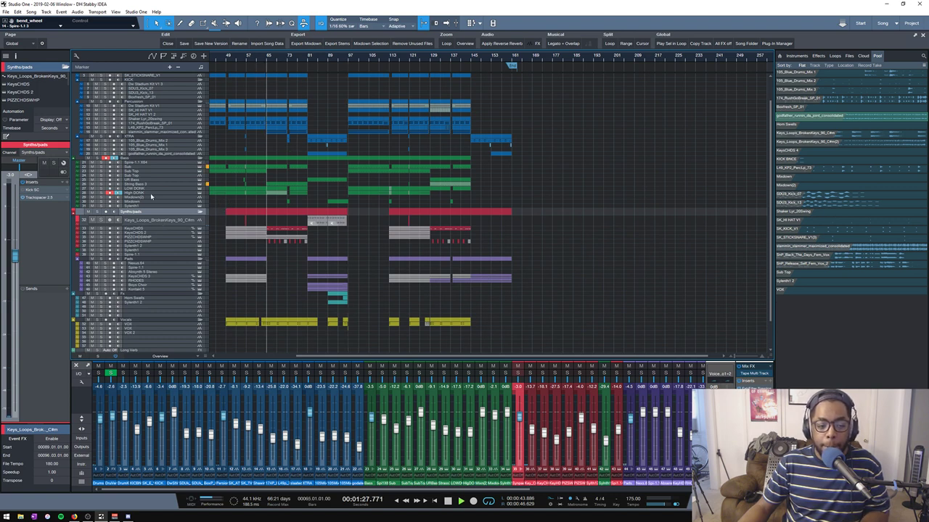
{"action": "left_click", "coordinate": [109, 323]}
{"action": "left_click", "coordinate": [125, 323]}
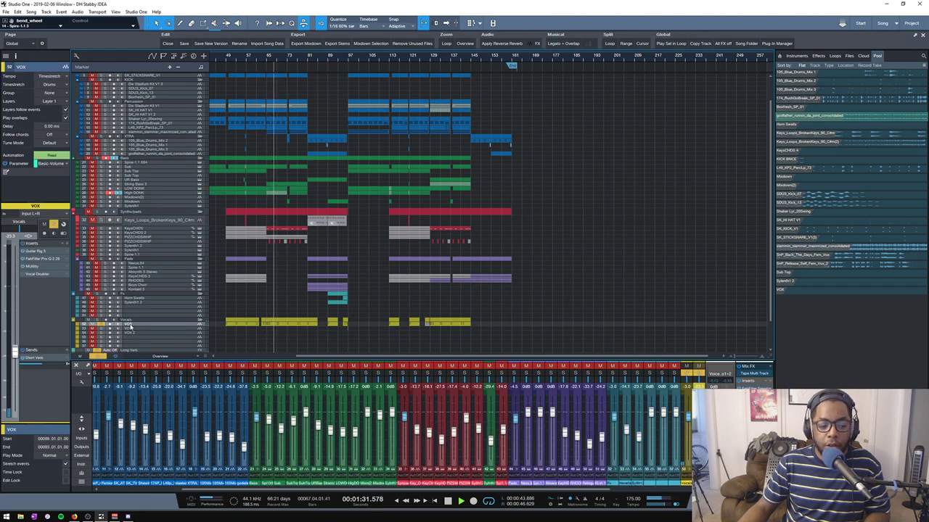
- Open Guitar Rig 5 on the VOX track and compare the vocal with the effect bypassed and active
{"action": "left_click", "coordinate": [32, 251]}
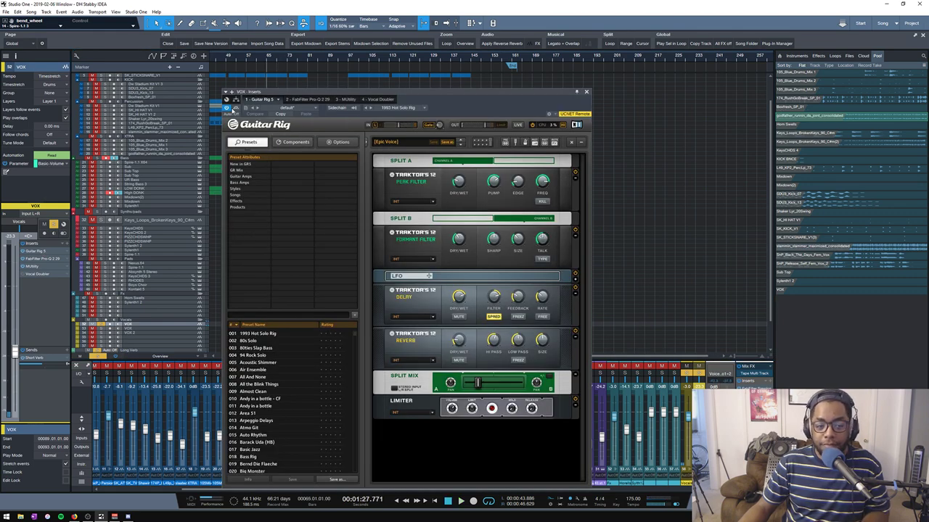
{"action": "left_click", "coordinate": [235, 108]}
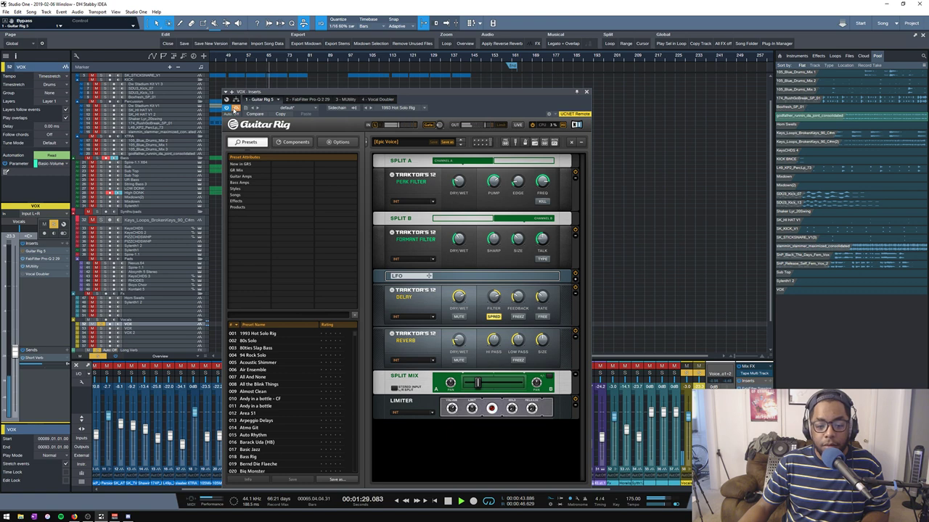
{"action": "left_click", "coordinate": [234, 109]}
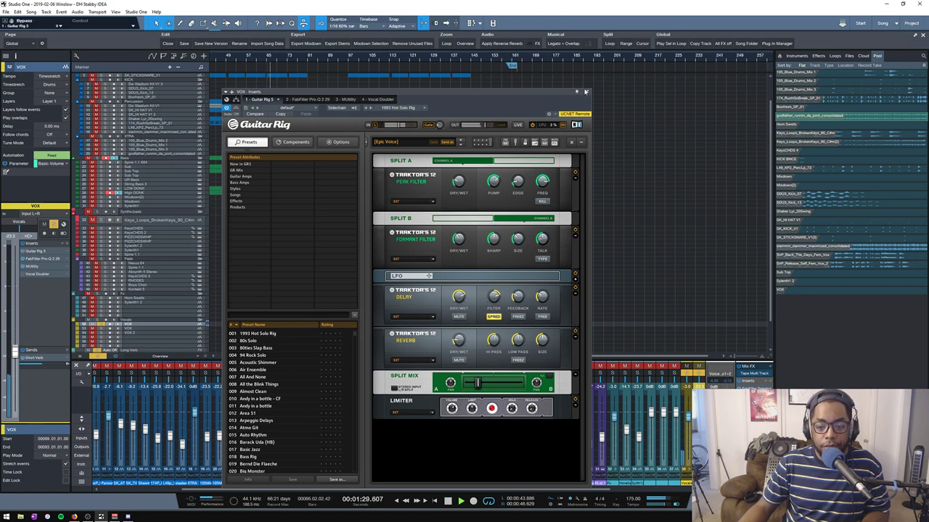
{"action": "left_click", "coordinate": [586, 92]}
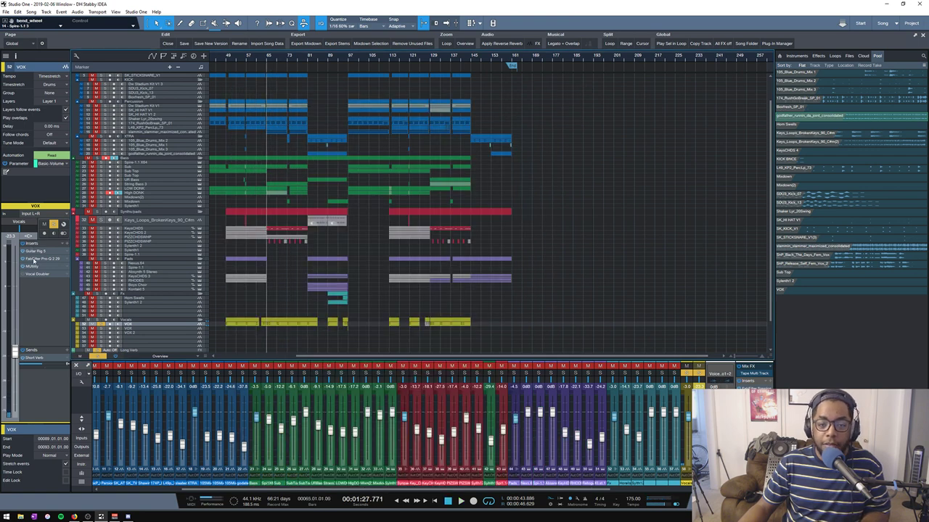
- Review the FabFilter Pro-Q 2 and MUtility inserts on the VOX track, then close the plug-in window
{"action": "left_click", "coordinate": [34, 260]}
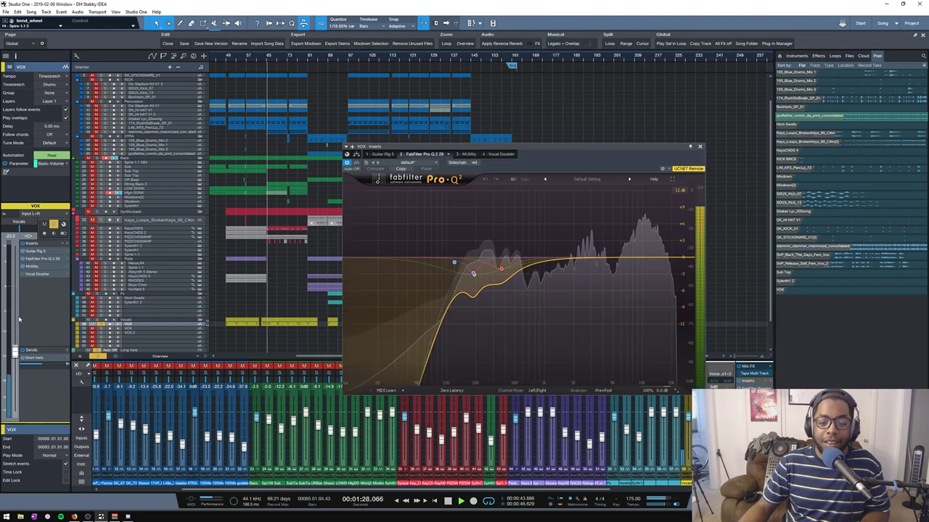
{"action": "left_click", "coordinate": [32, 267]}
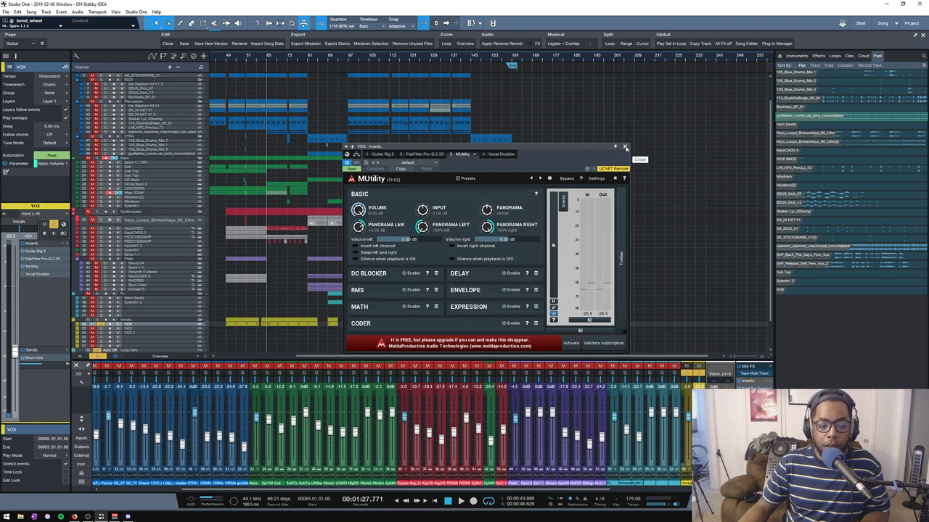
{"action": "left_click", "coordinate": [626, 148]}
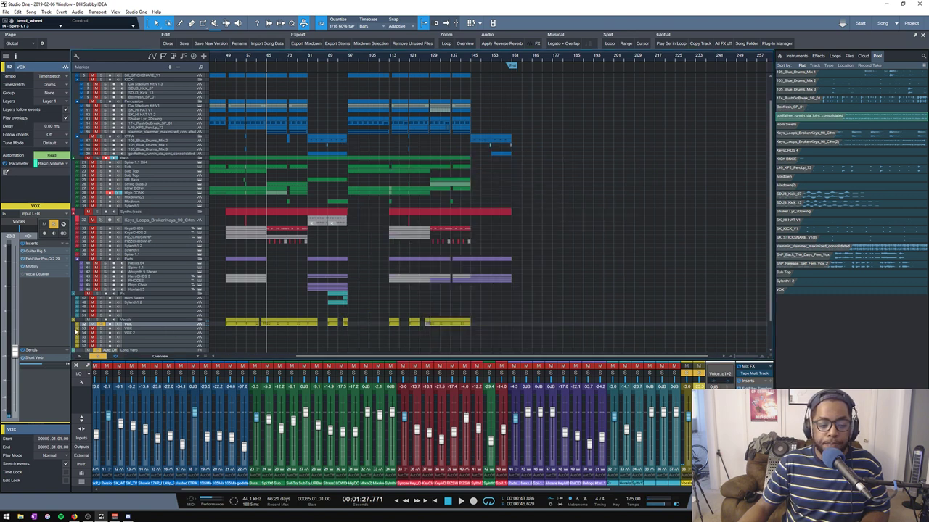
- Expand the VOX track's automation lanes and play the transition from bar 96 to examine the Send Level and Volume envelopes
{"action": "left_click", "coordinate": [77, 329]}
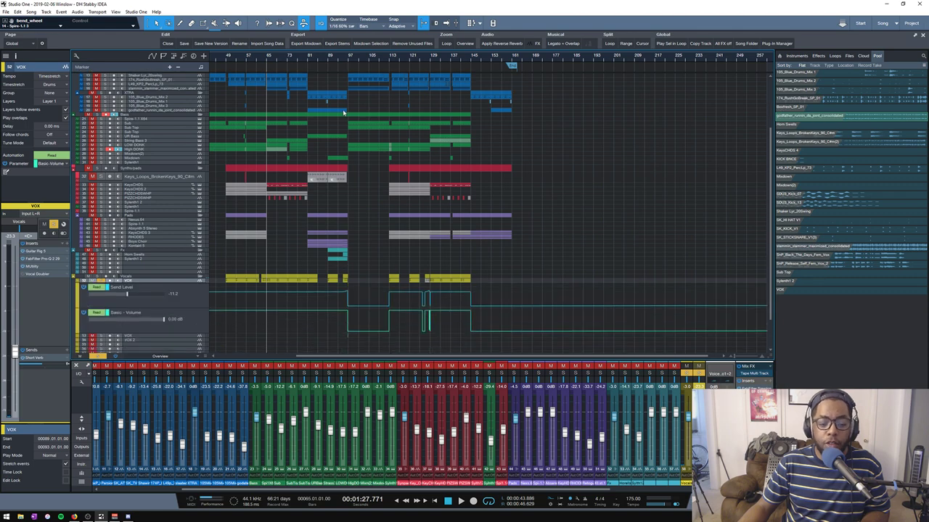
{"action": "left_click", "coordinate": [347, 59]}
{"action": "key", "text": "e"}
{"action": "key", "text": "e"}
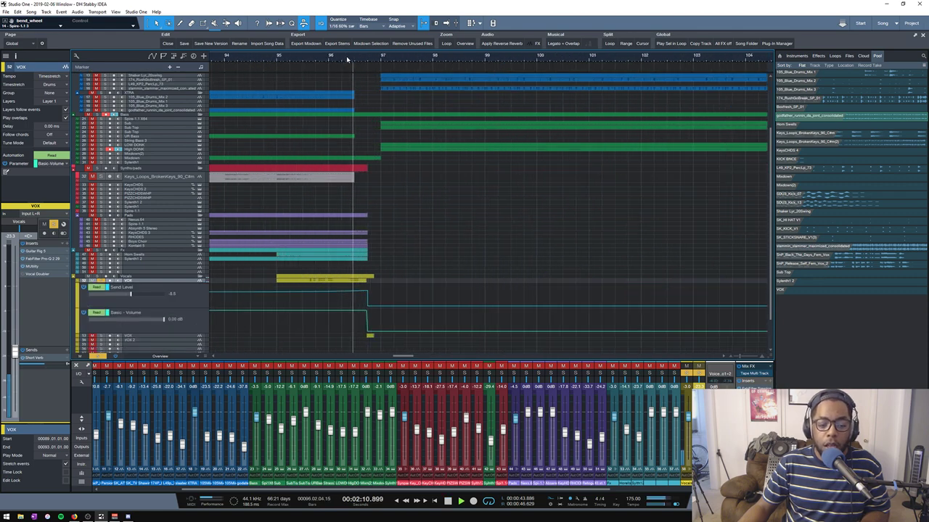
{"action": "key", "text": "w"}
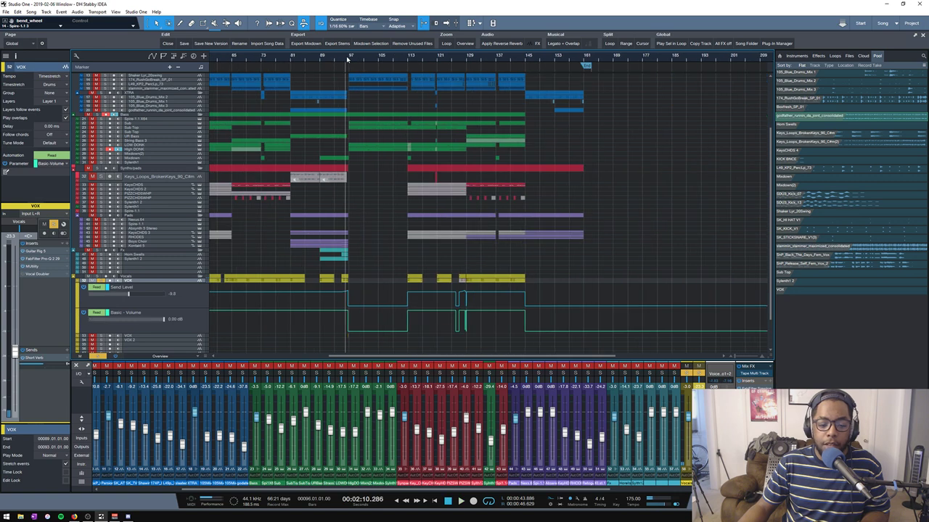
{"action": "key", "text": "space"}
{"action": "key", "text": "space"}
{"action": "key", "text": "space"}
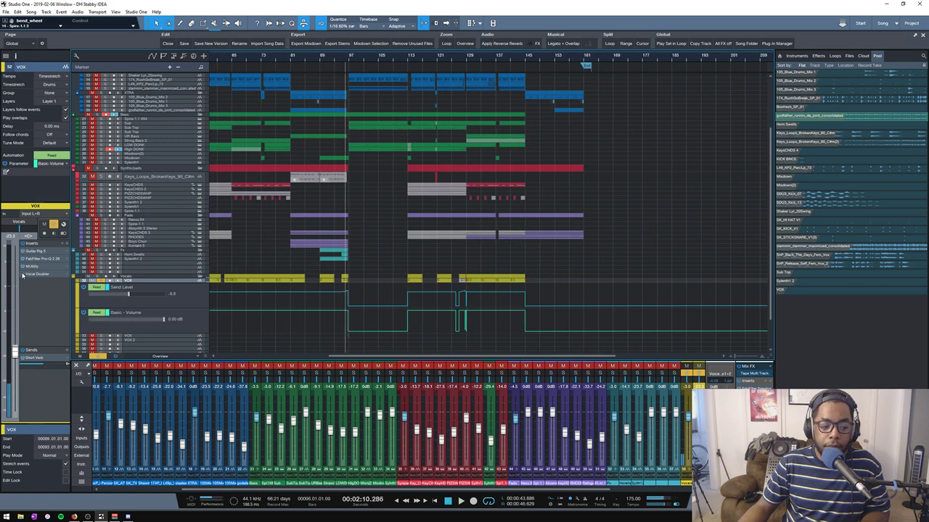
- Compare the vocal from bar 69 with Vocal Doubler off and on, and view the plug-in's settings
{"action": "right_click", "coordinate": [32, 276]}
{"action": "left_click", "coordinate": [42, 279]}
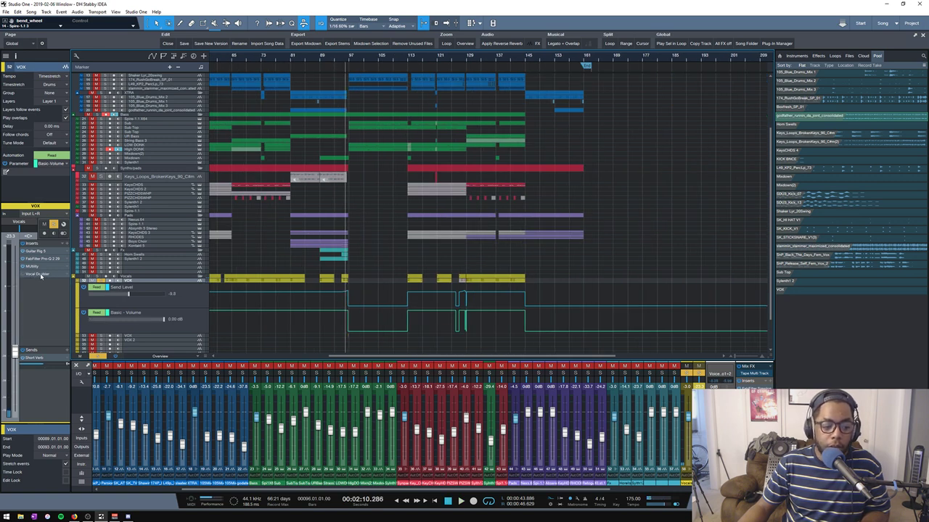
{"action": "left_click", "coordinate": [254, 61]}
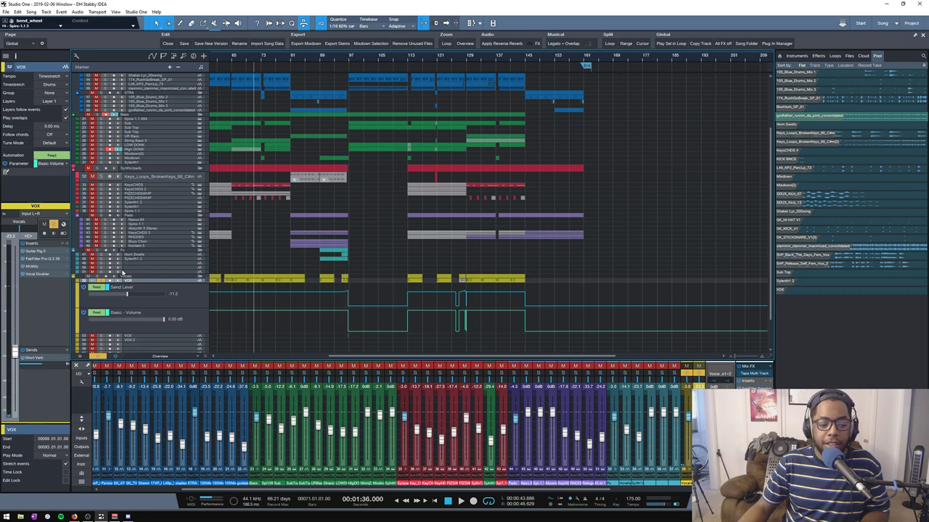
{"action": "left_click", "coordinate": [246, 56]}
{"action": "key", "text": "space"}
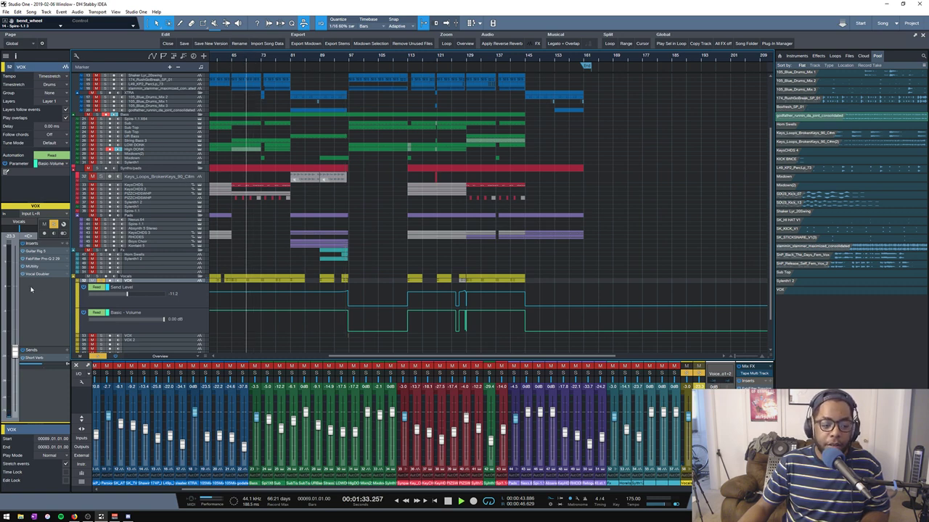
{"action": "left_click", "coordinate": [36, 274]}
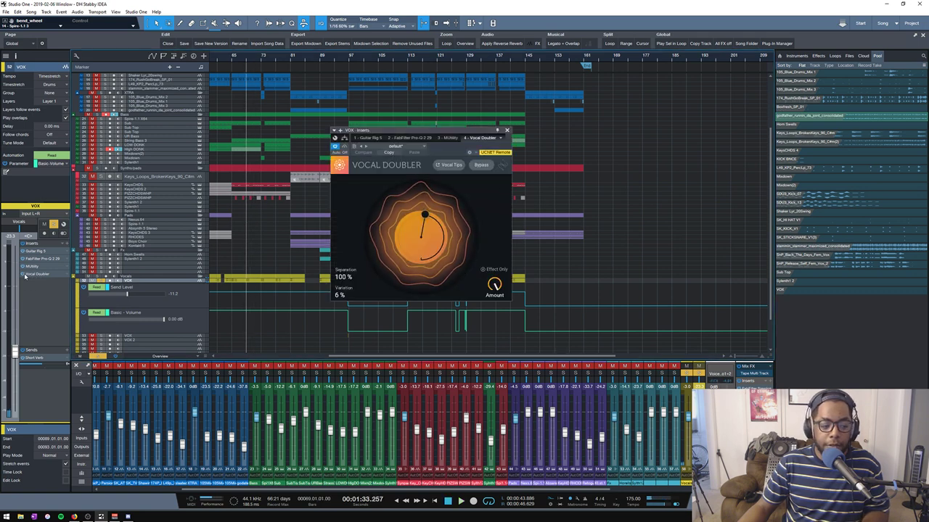
{"action": "left_click", "coordinate": [506, 129]}
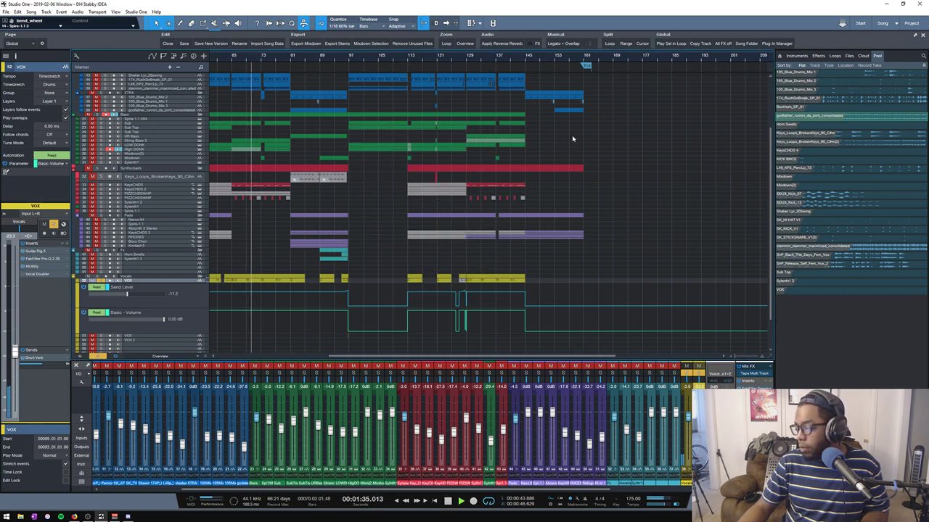
{"action": "key", "text": "space"}
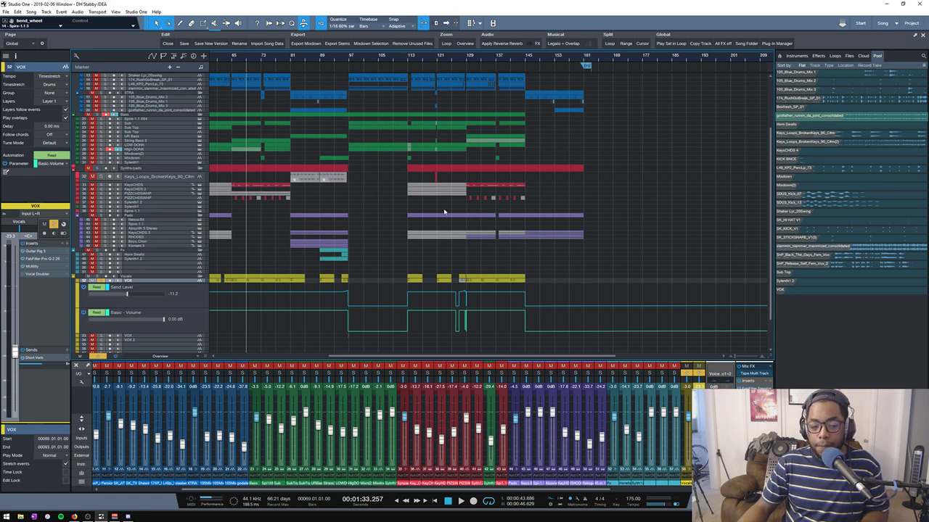
- Select the Sub track in the Bass folder to show its channel and inserts
{"action": "scroll", "coordinate": [355, 226], "scroll_direction": "up", "scroll_amount": 3}
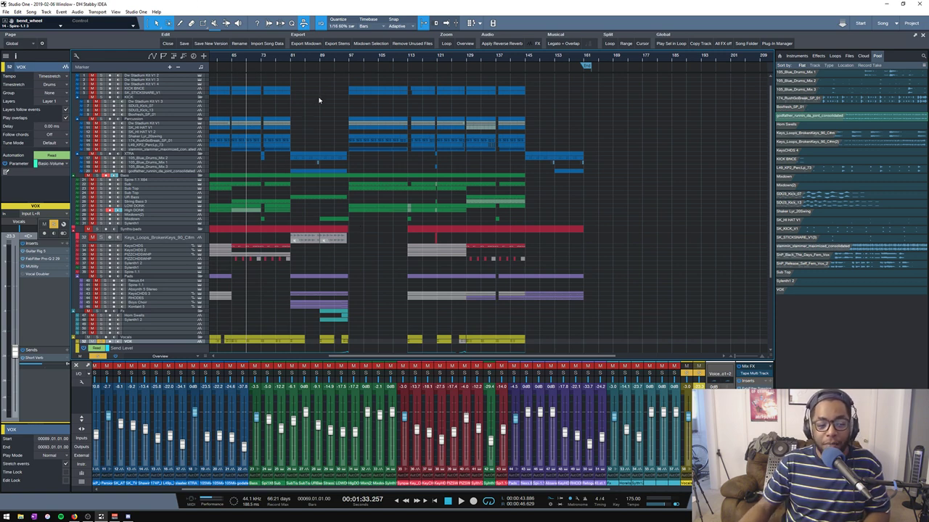
{"action": "scroll", "coordinate": [318, 100], "scroll_direction": "up", "scroll_amount": 1}
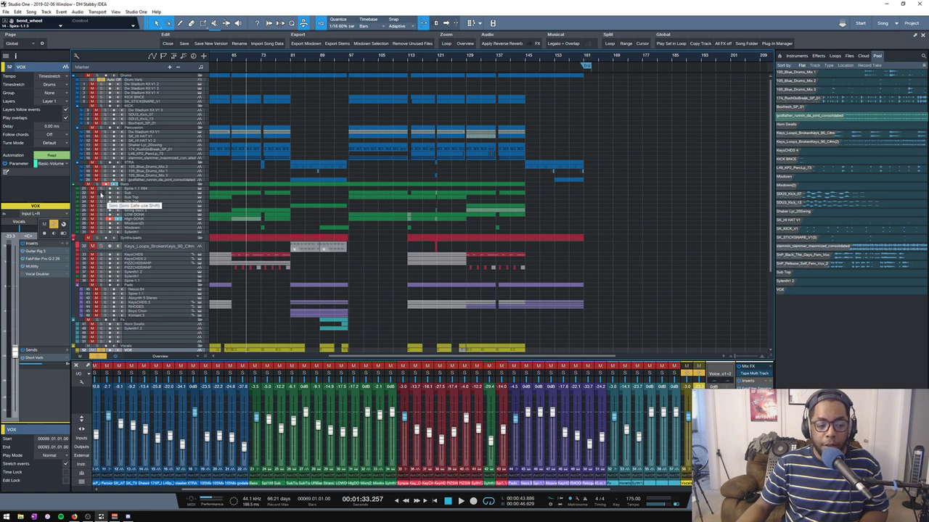
{"action": "left_click", "coordinate": [141, 195]}
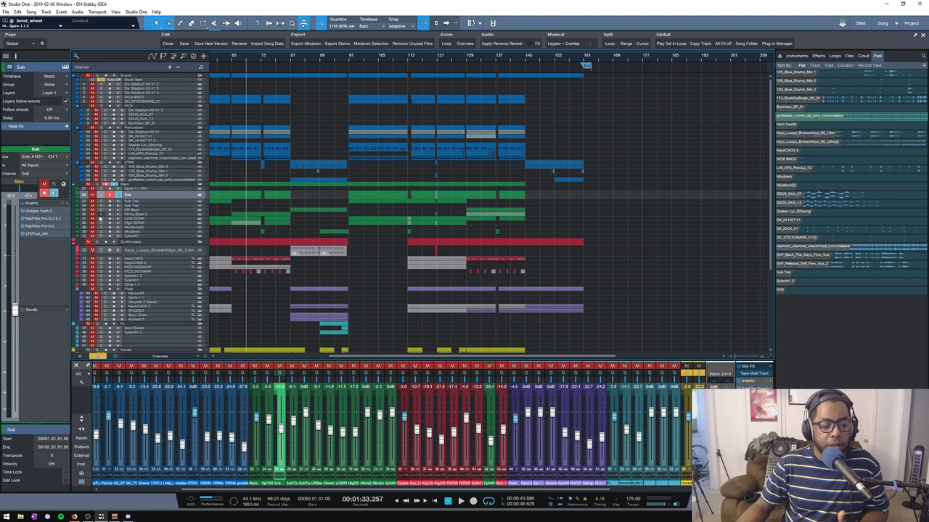
- Enlarge the two PIZZCHDSWHP tracks, solo the lower one with the chopped audio events, and play it from bar 65
{"action": "scroll", "coordinate": [234, 299], "scroll_direction": "down", "scroll_amount": 3}
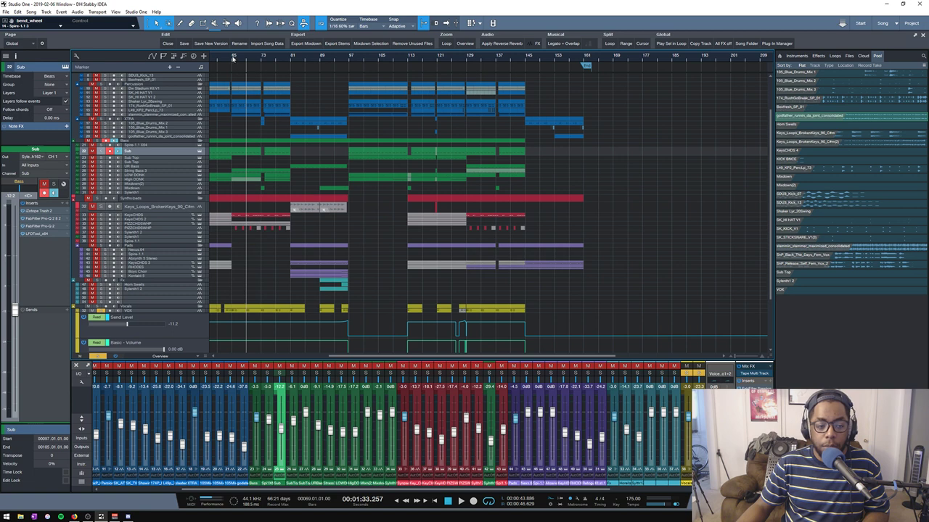
{"action": "scroll", "coordinate": [233, 63], "scroll_direction": "up", "scroll_amount": 5}
{"action": "left_click", "coordinate": [226, 61]}
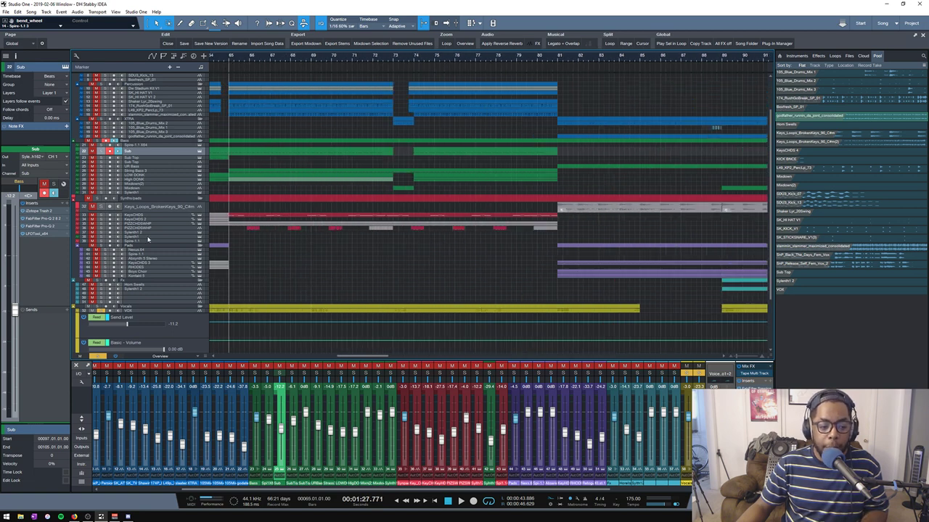
{"action": "left_click_drag", "start_coordinate": [166, 228], "coordinate": [157, 259]}
{"action": "key", "text": "s"}
{"action": "key", "text": "space"}
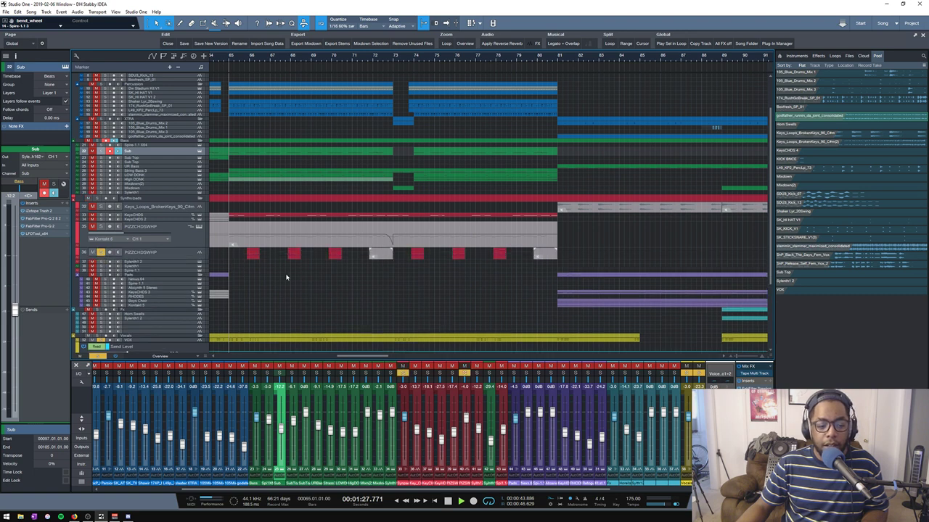
{"action": "key", "text": "space"}
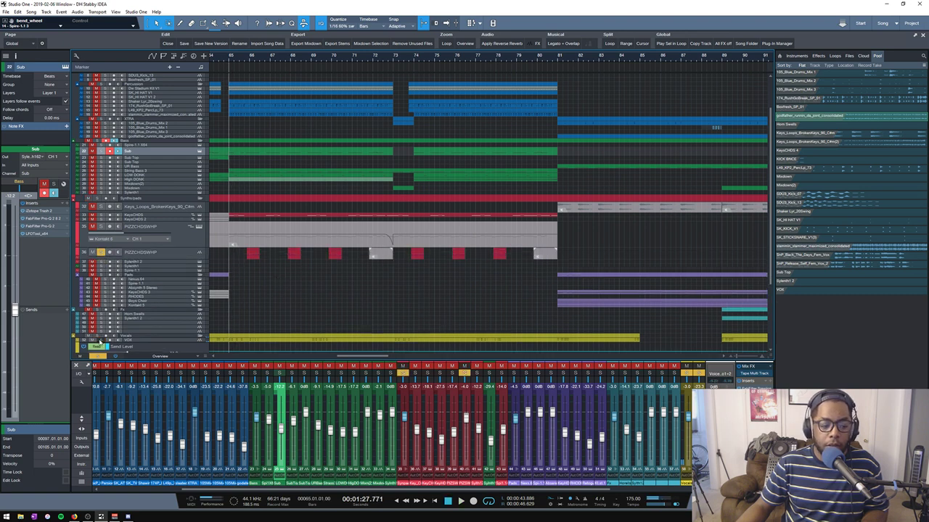
{"action": "key", "text": "space"}
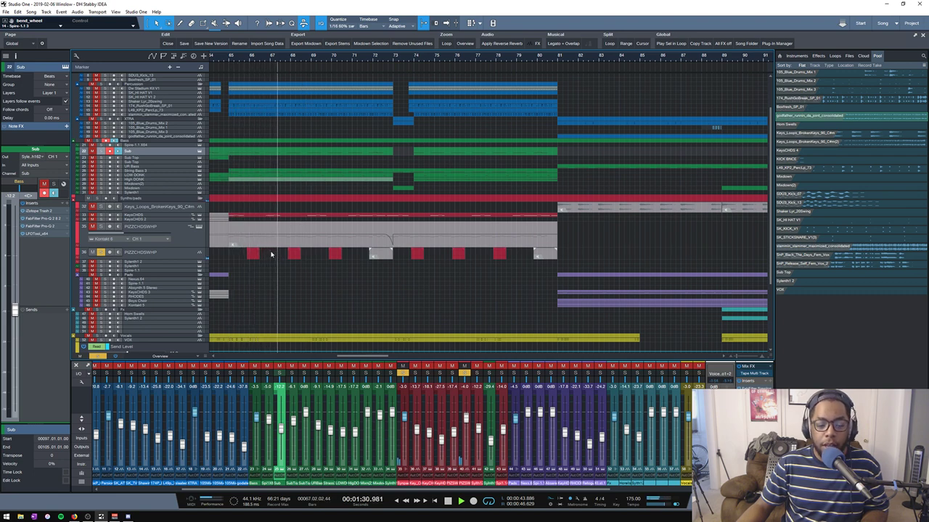
{"action": "key", "text": "space"}
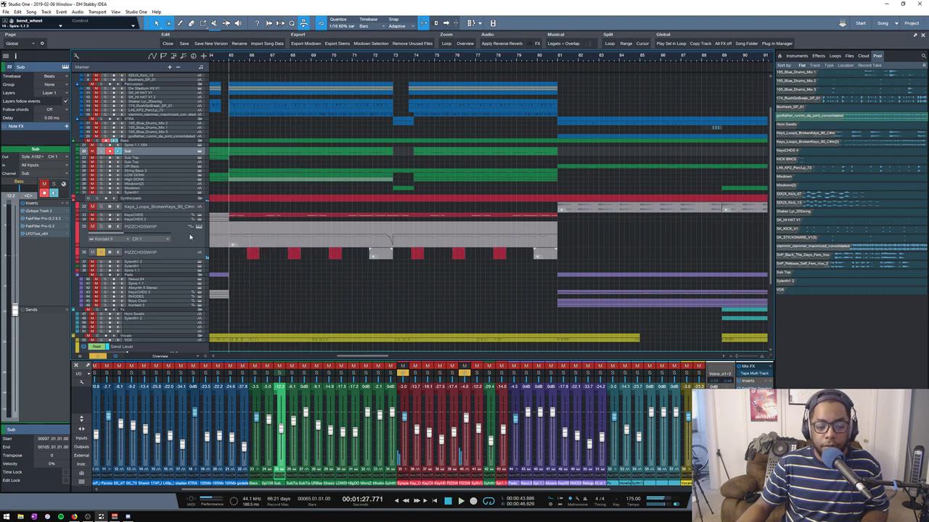
- Solo the PIZZCHDSWHP instrument track, unmute its event spanning bars 65 to 81, and play it from bar 65
{"action": "left_click", "coordinate": [190, 237]}
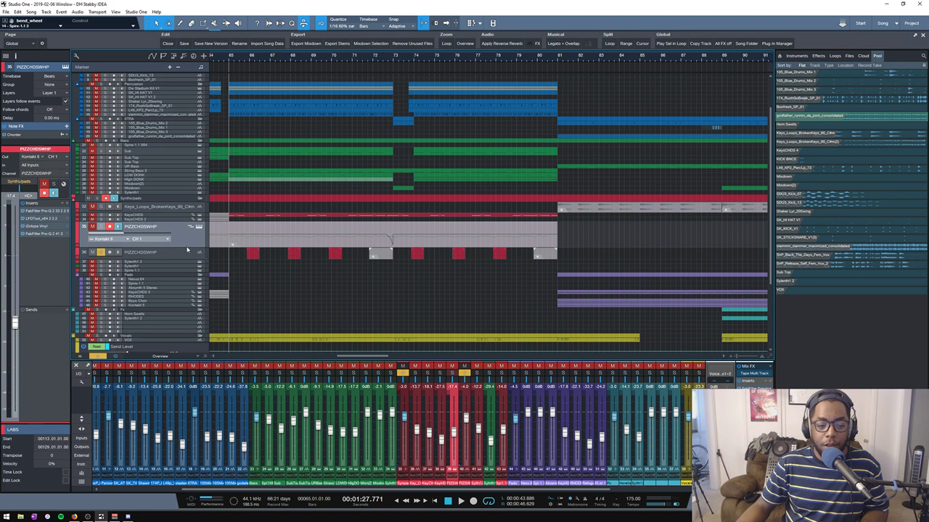
{"action": "left_click_drag", "start_coordinate": [179, 247], "coordinate": [178, 256]}
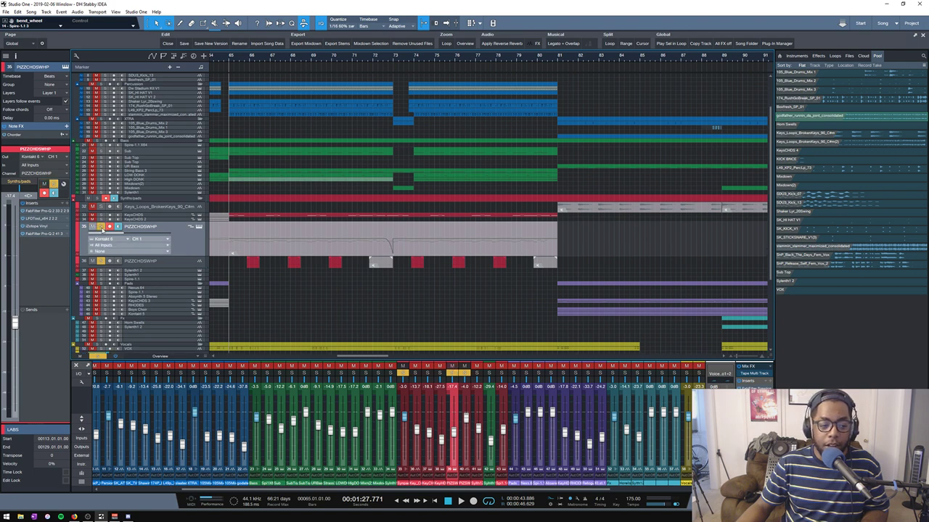
{"action": "left_click", "coordinate": [281, 250]}
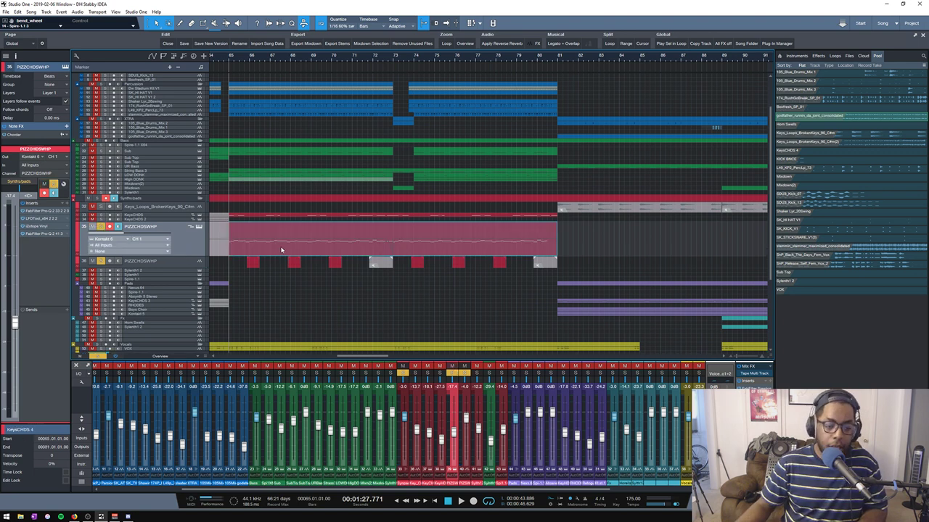
{"action": "key", "text": "space"}
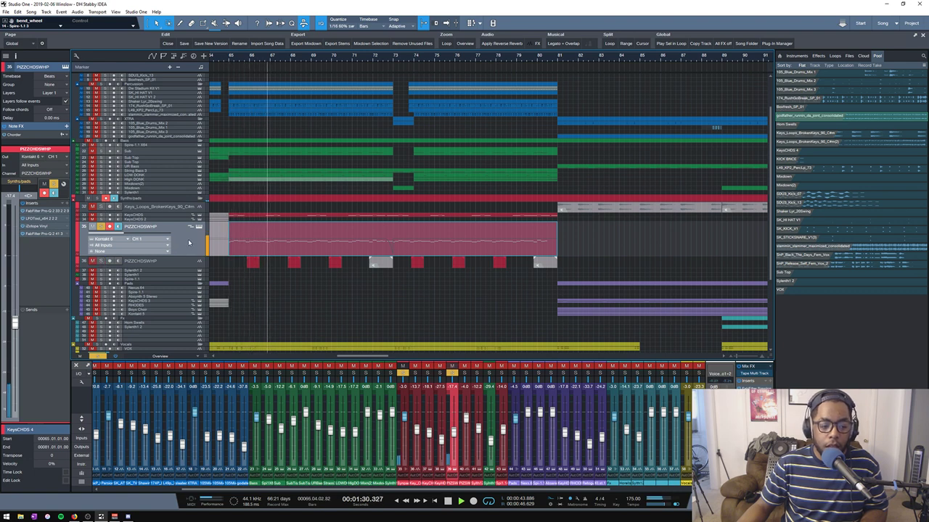
{"action": "key", "text": "space"}
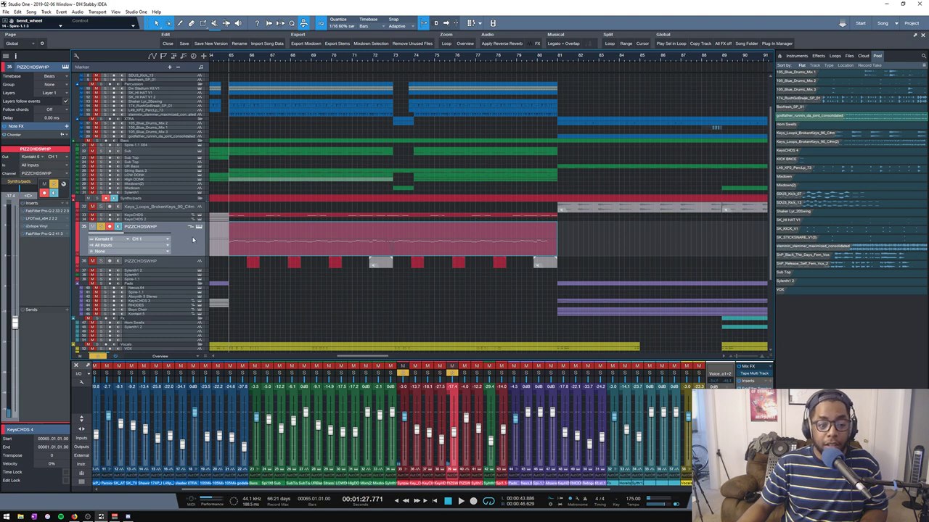
- Play the soloed PIZZCHDSWHP instrument track from bar 65, and compare it with the KeysCHDS track soloed instead
{"action": "key", "text": "space"}
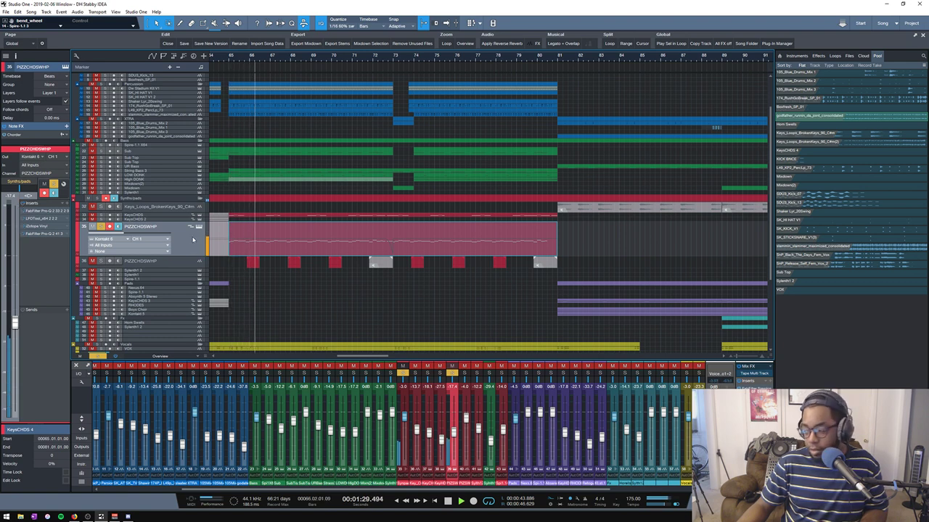
{"action": "key", "text": "space"}
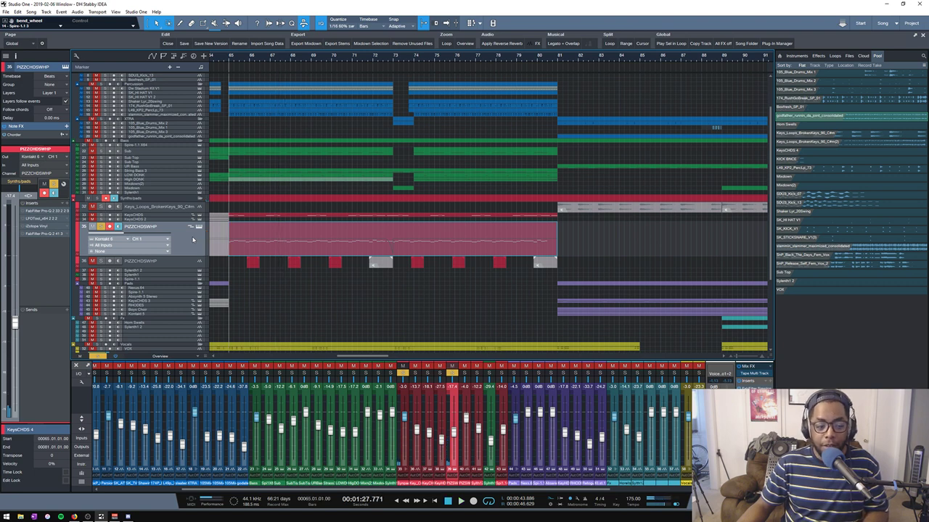
{"action": "left_click", "coordinate": [101, 218]}
{"action": "left_click", "coordinate": [100, 227]}
{"action": "key", "text": "space"}
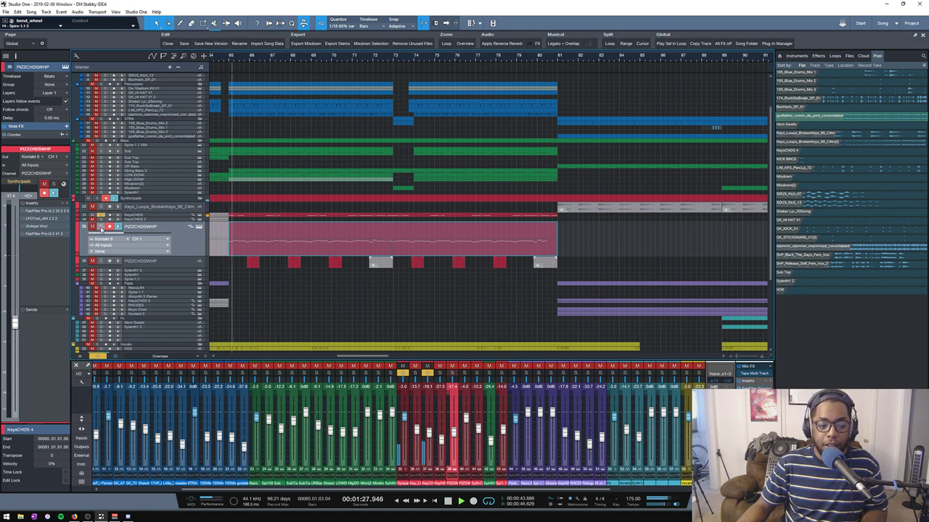
{"action": "key", "text": "space"}
- Solo the PIZZCHDSWHP instrument track again and play it from bar 65, briefly adding the Bass folder to the solo
{"action": "left_click", "coordinate": [101, 227]}
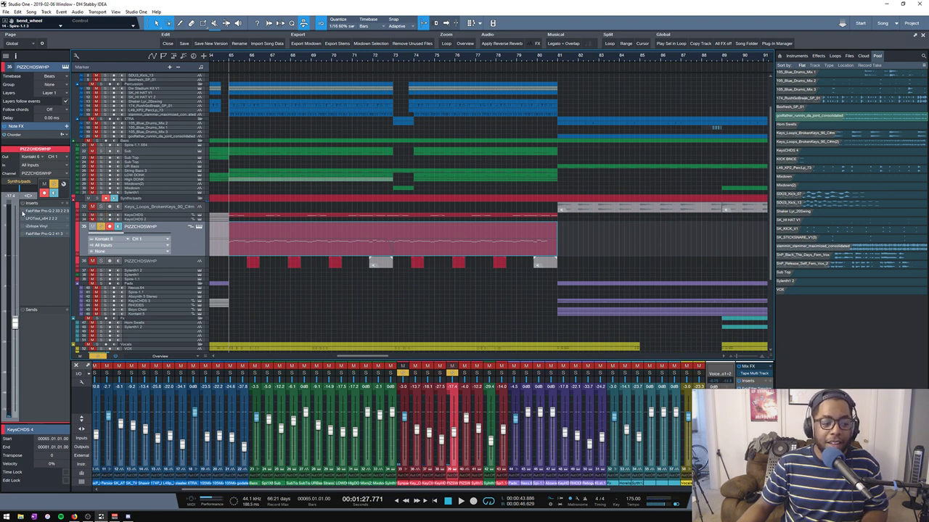
{"action": "key", "text": "space"}
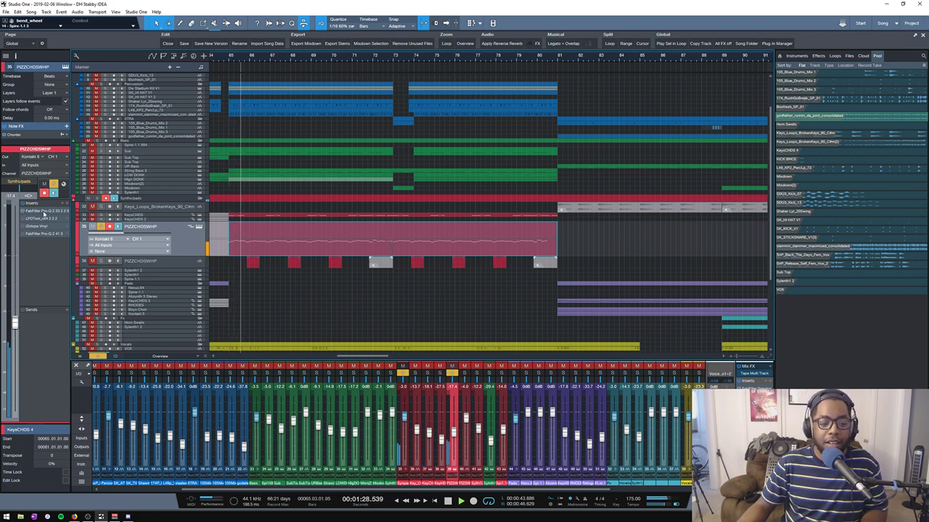
{"action": "left_click", "coordinate": [101, 144]}
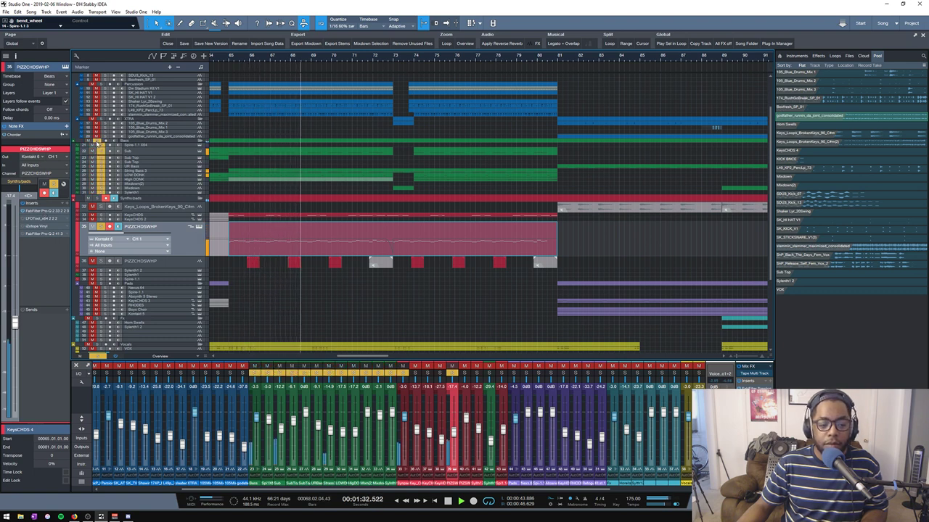
{"action": "left_click", "coordinate": [101, 145]}
{"action": "key", "text": "space"}
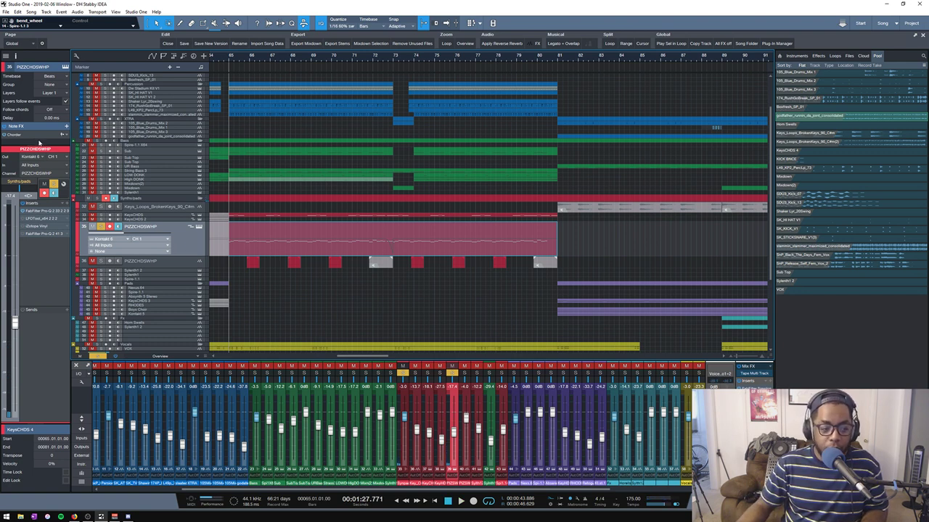
- View the Chorder note effect on PIZZCHDSWHP during playback from bar 65, briefly soloing the Sub track with it
{"action": "left_click", "coordinate": [16, 135]}
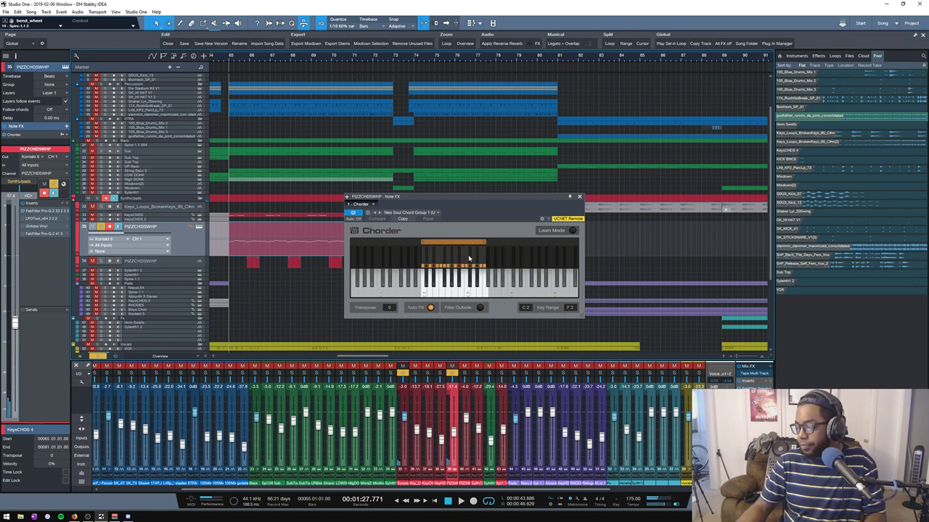
{"action": "key", "text": "space"}
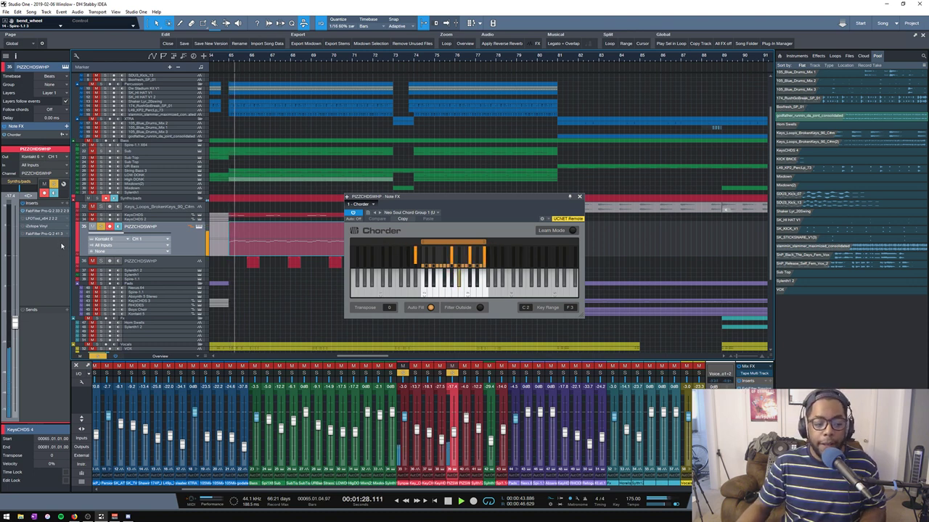
{"action": "left_click", "coordinate": [101, 152]}
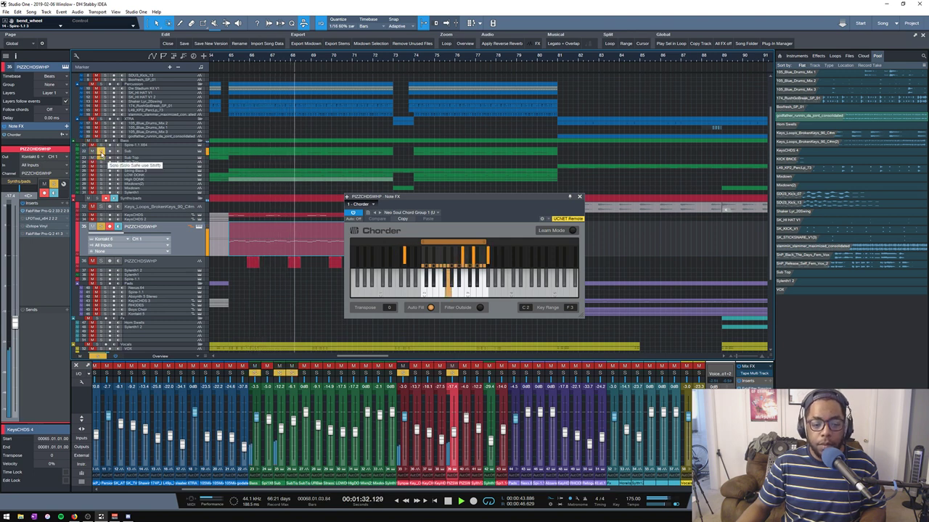
{"action": "left_click", "coordinate": [101, 151]}
{"action": "key", "text": "space"}
{"action": "left_click", "coordinate": [102, 155]}
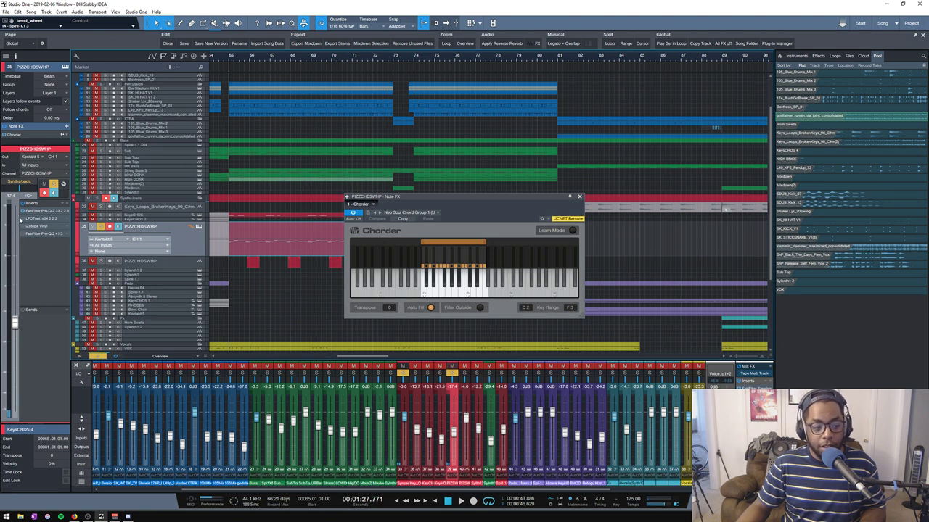
- Open LFOTool on the PIZZCHDSWHP instrument track, enable it and audition its effect from bar 65
{"action": "left_click", "coordinate": [37, 218]}
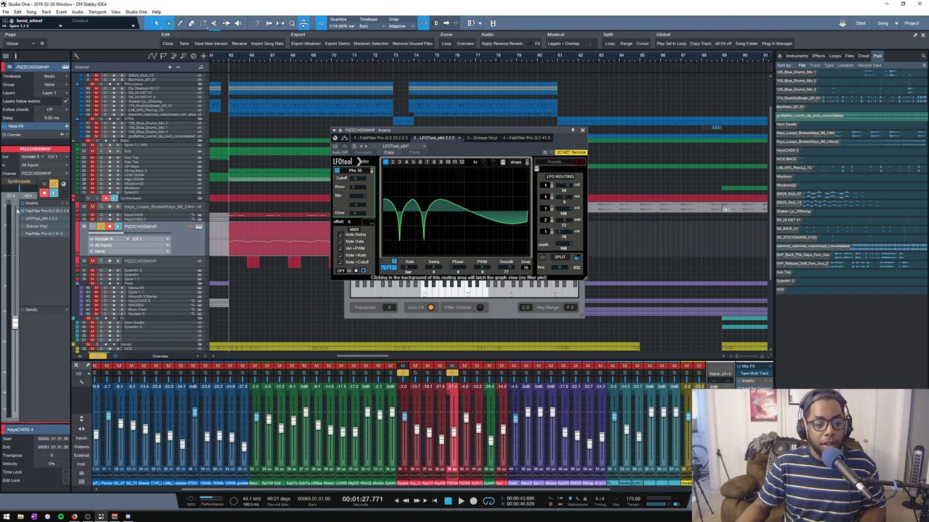
{"action": "left_click", "coordinate": [118, 228]}
{"action": "key", "text": "space"}
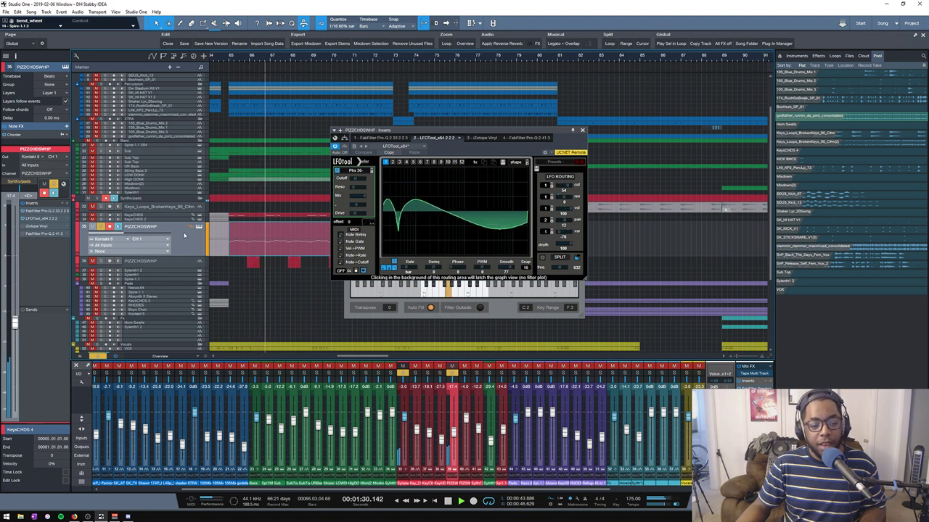
{"action": "key", "text": "space"}
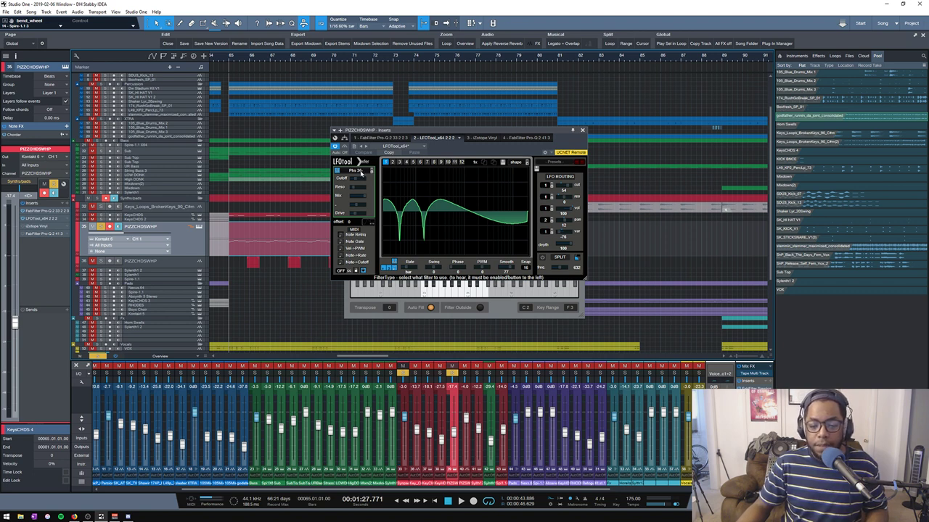
{"action": "key", "text": "space"}
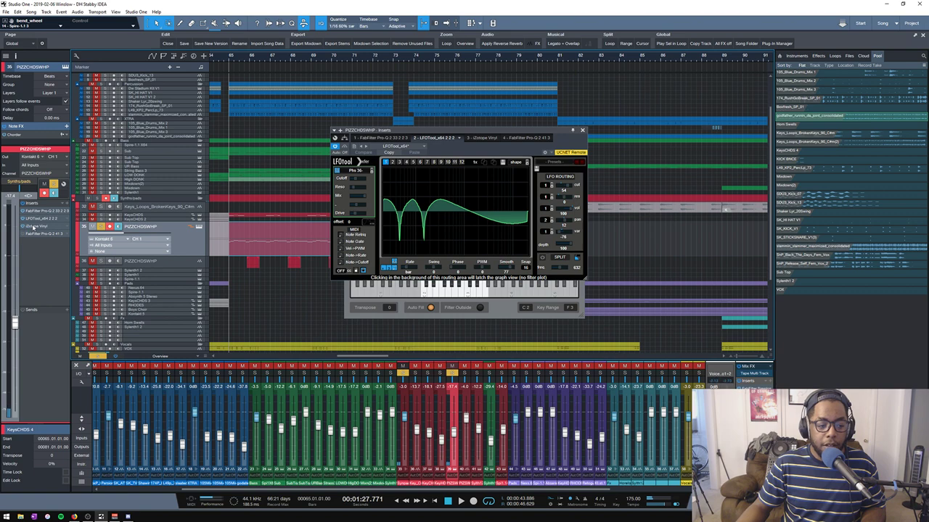
- Enable and view iZotope Vinyl and the last FabFilter Pro-Q 2 on PIZZCHDSWHP during playback, and close all plug-in windows
{"action": "left_click", "coordinate": [32, 227]}
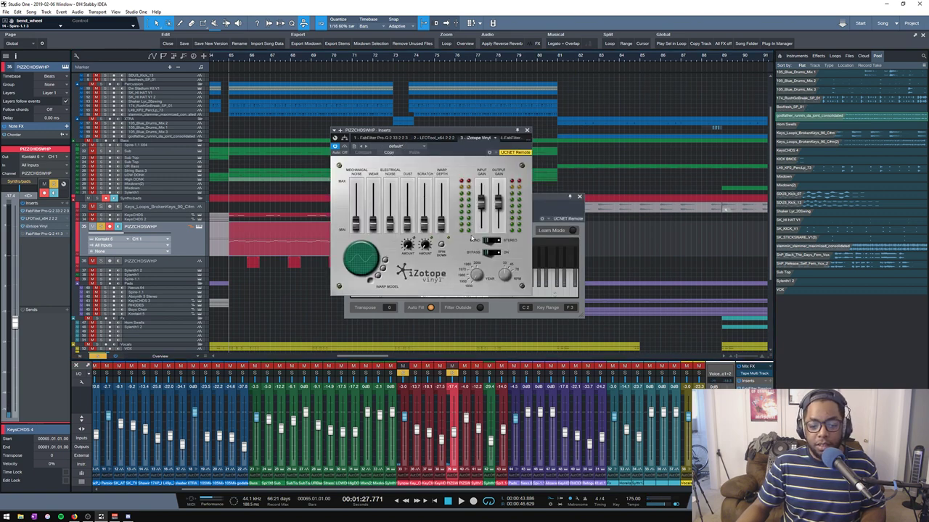
{"action": "left_click", "coordinate": [526, 130]}
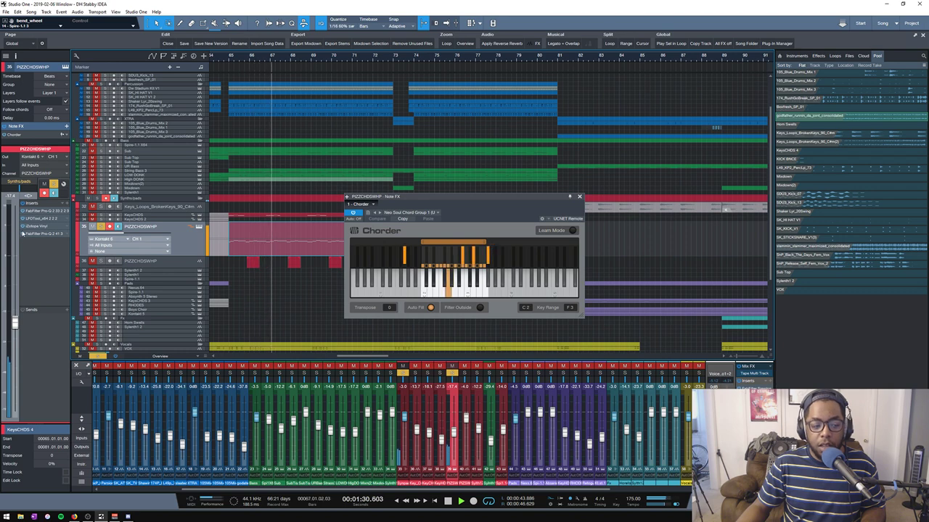
{"action": "left_click", "coordinate": [32, 234]}
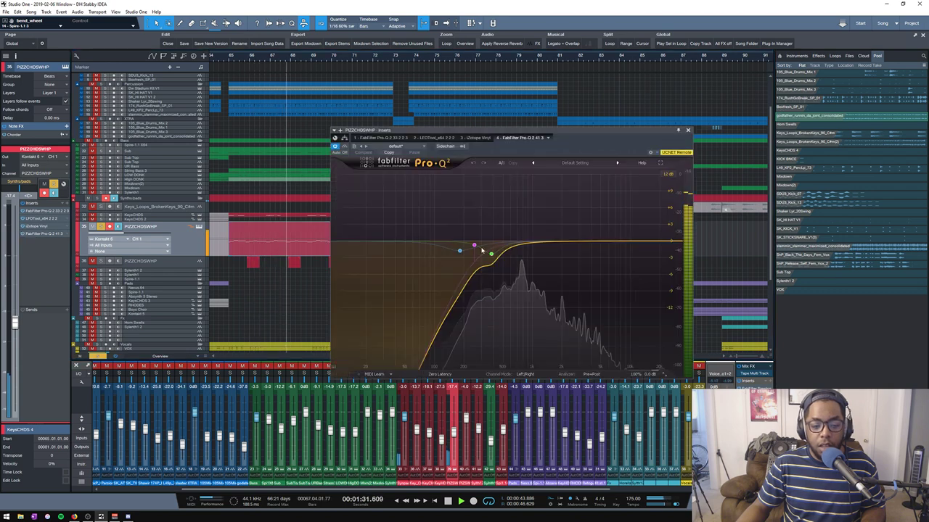
{"action": "left_click", "coordinate": [689, 131]}
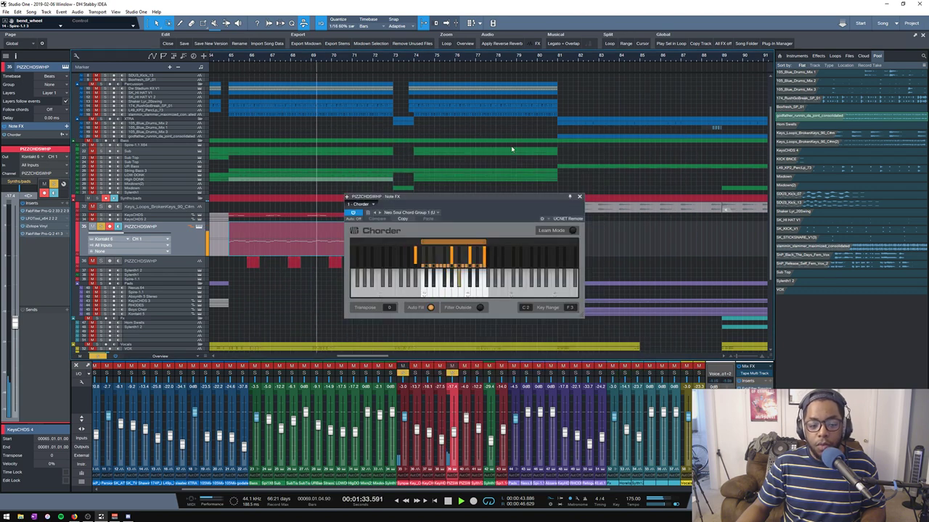
{"action": "left_click", "coordinate": [579, 198]}
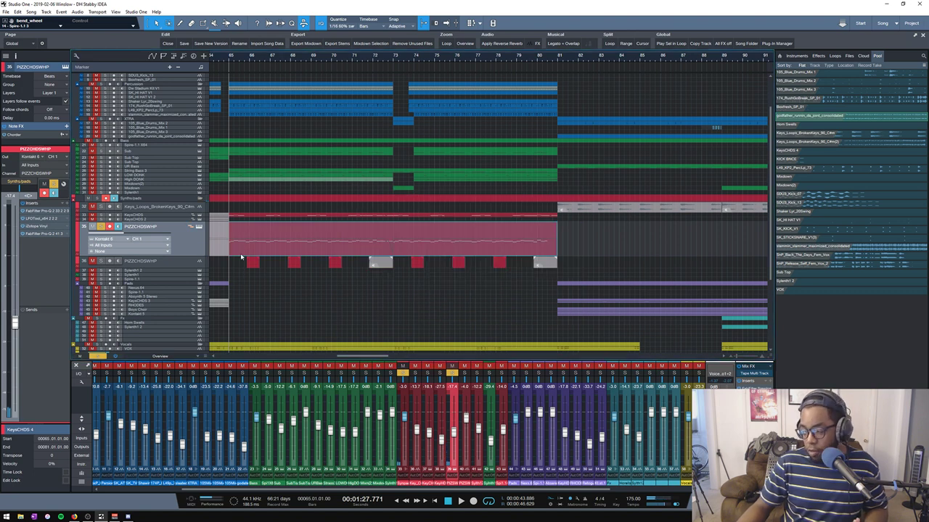
- Select and slightly enlarge the lower PIZZCHDSWHP audio track, solo it and play it from bar 65
{"action": "left_click", "coordinate": [142, 259]}
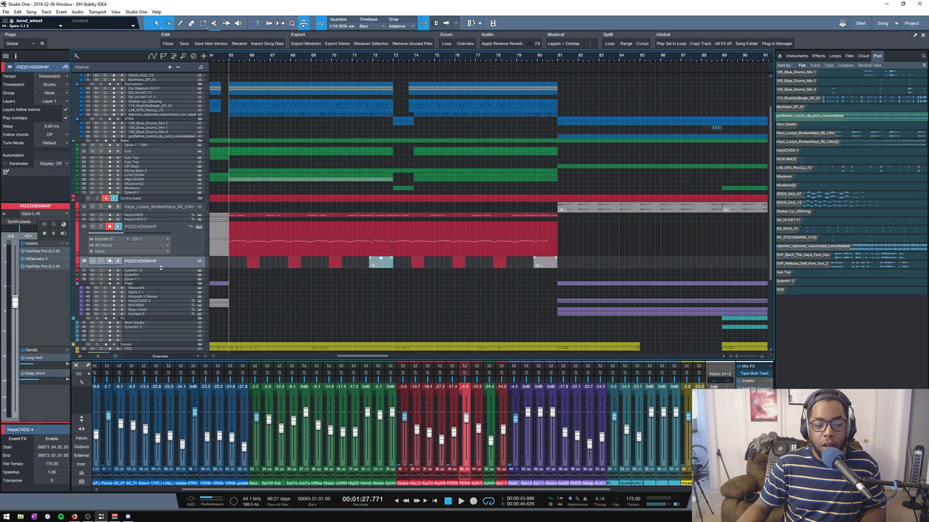
{"action": "left_click_drag", "start_coordinate": [161, 268], "coordinate": [161, 273]}
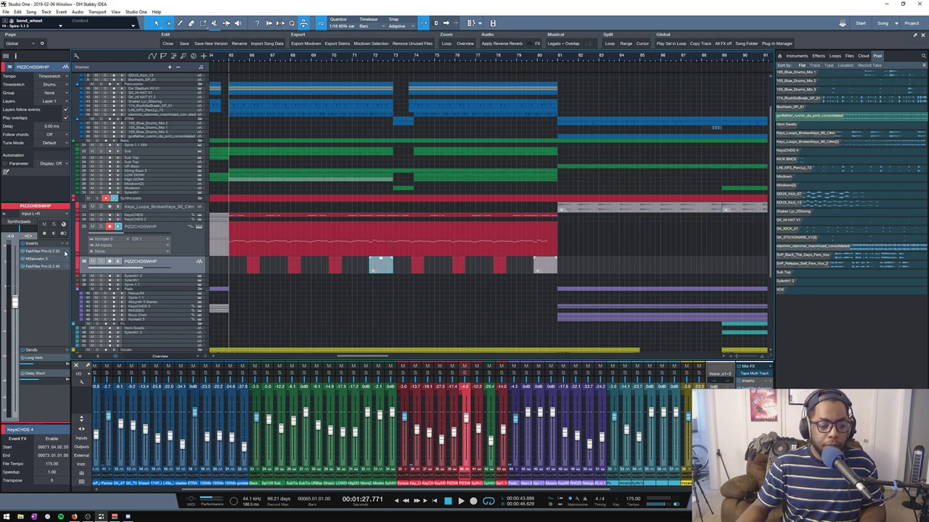
{"action": "left_click", "coordinate": [101, 261]}
{"action": "key", "text": "space"}
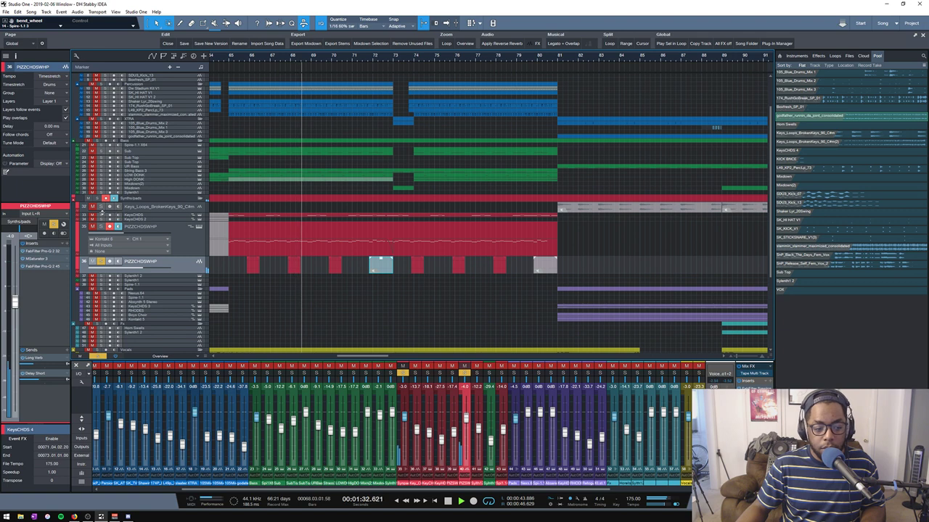
{"action": "key", "text": "space"}
- Add KeysCHDS to the solo, play from bar 65, and mute the PIZZCHDSWHP instrument event spanning bars 65 to 81
{"action": "left_click", "coordinate": [101, 216]}
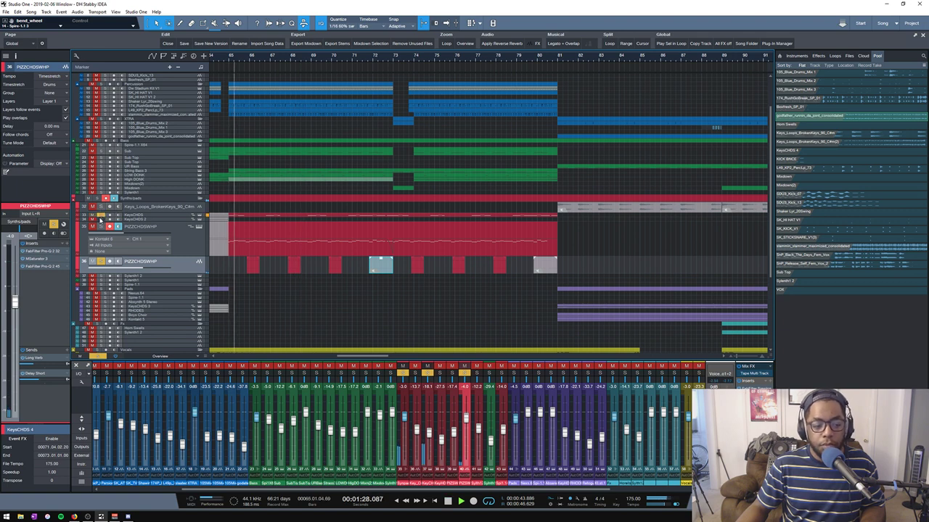
{"action": "left_click", "coordinate": [256, 247]}
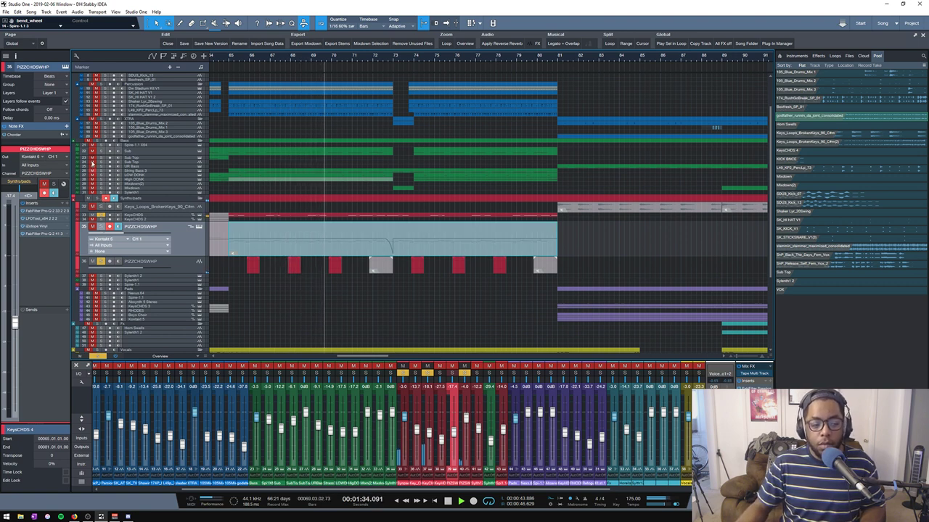
{"action": "key", "text": "space"}
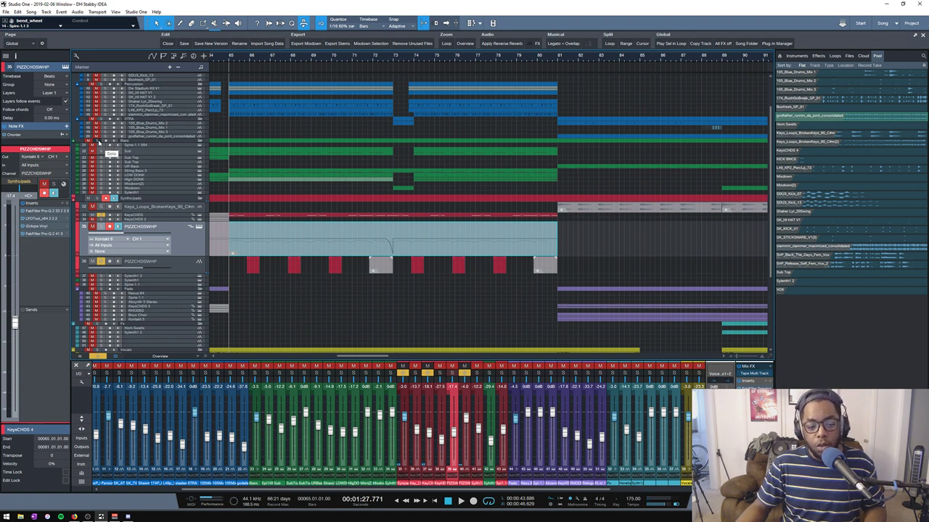
- Add the Bass folder to the solo and play from bar 65, and repeat with the whole Synths/pads folder soloed
{"action": "left_click", "coordinate": [99, 143]}
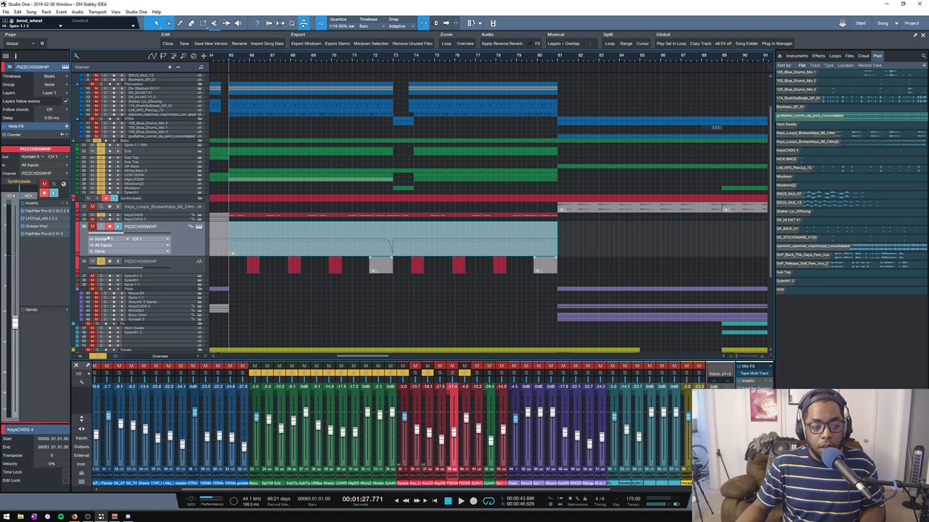
{"action": "key", "text": "space"}
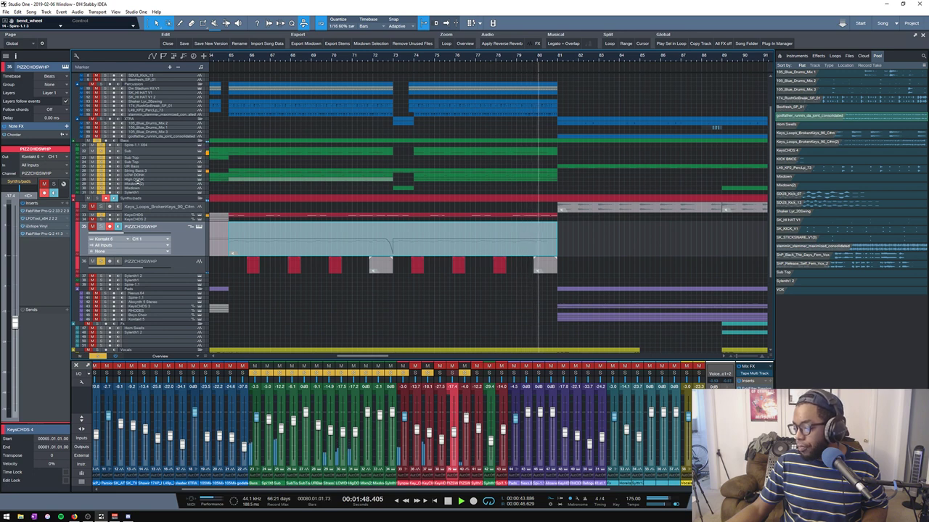
{"action": "key", "text": "space"}
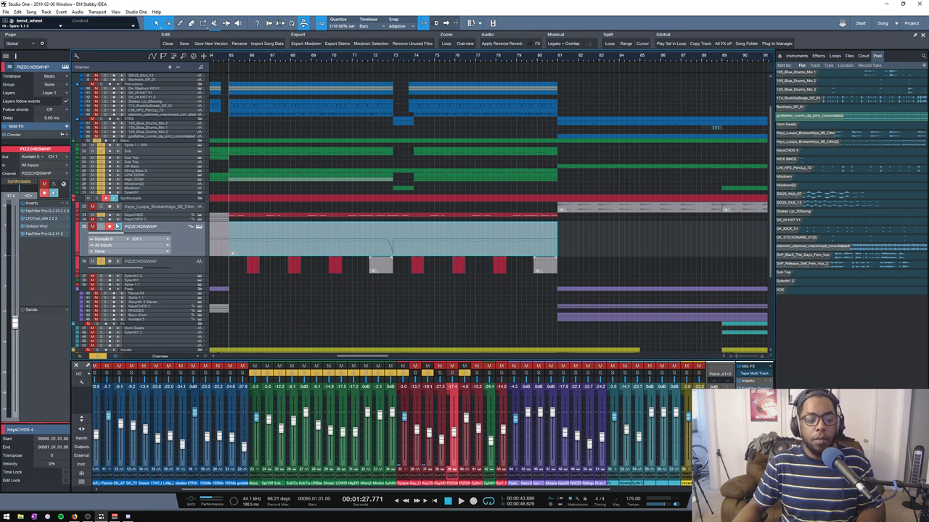
{"action": "left_click", "coordinate": [101, 203]}
{"action": "key", "text": "space"}
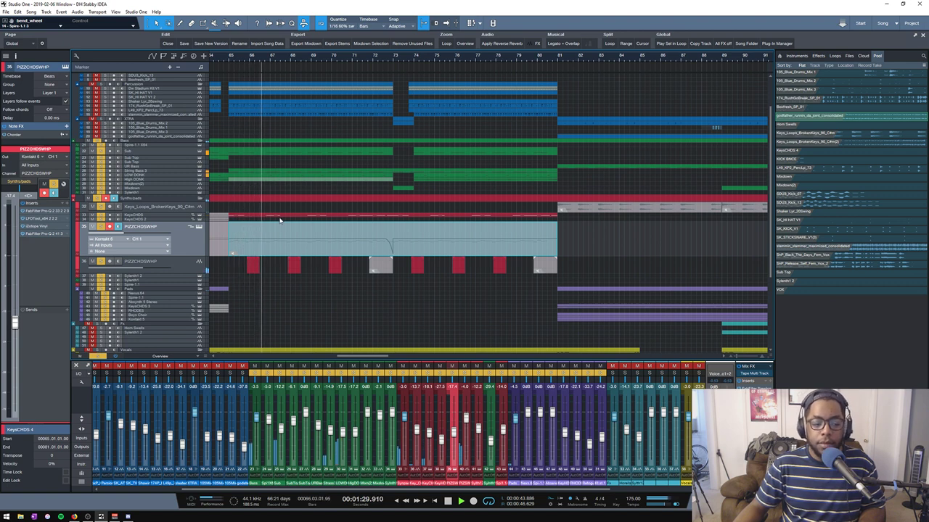
{"action": "key", "text": "space"}
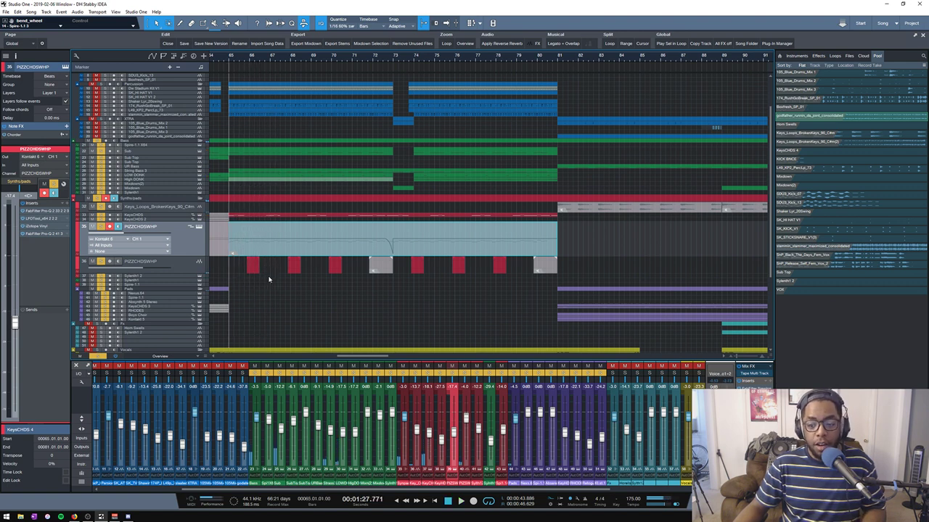
{"action": "scroll", "coordinate": [269, 279], "scroll_direction": "up", "scroll_amount": 1}
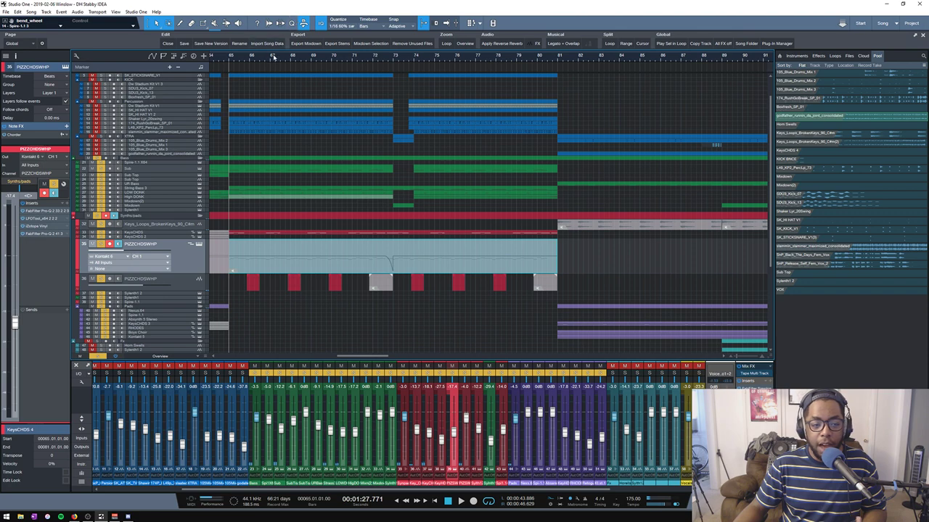
{"action": "scroll", "coordinate": [274, 58], "scroll_direction": "down", "scroll_amount": 3}
{"action": "scroll", "coordinate": [230, 61], "scroll_direction": "up", "scroll_amount": 3}
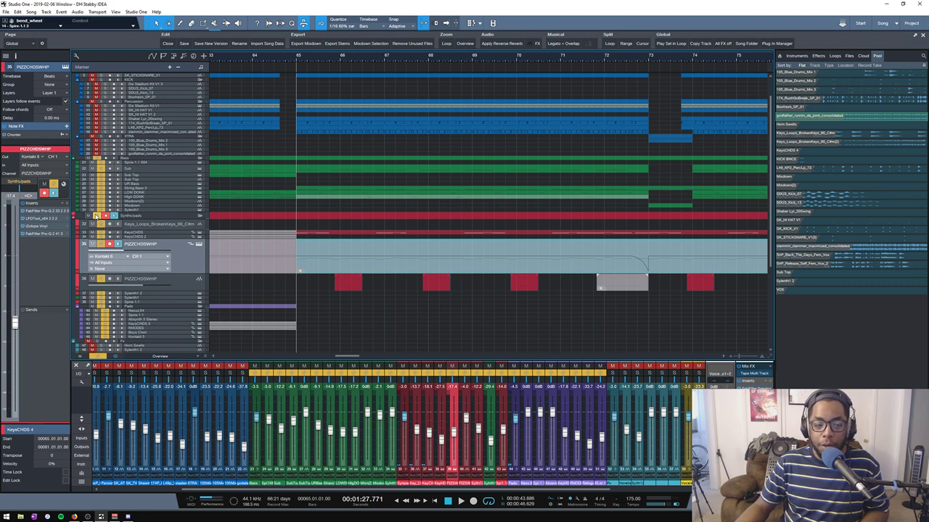
{"action": "scroll", "coordinate": [242, 149], "scroll_direction": "up", "scroll_amount": 2}
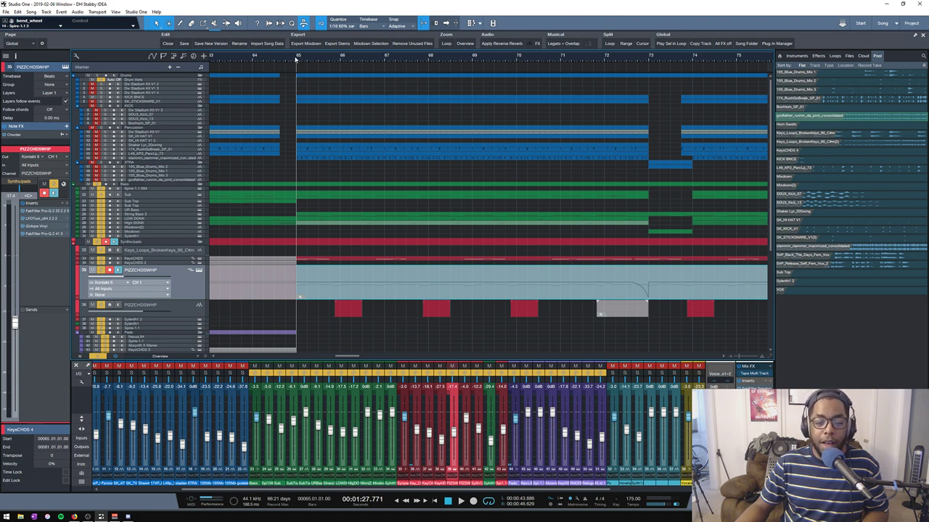
{"action": "scroll", "coordinate": [296, 59], "scroll_direction": "down", "scroll_amount": 2}
{"action": "scroll", "coordinate": [296, 58], "scroll_direction": "down", "scroll_amount": 2}
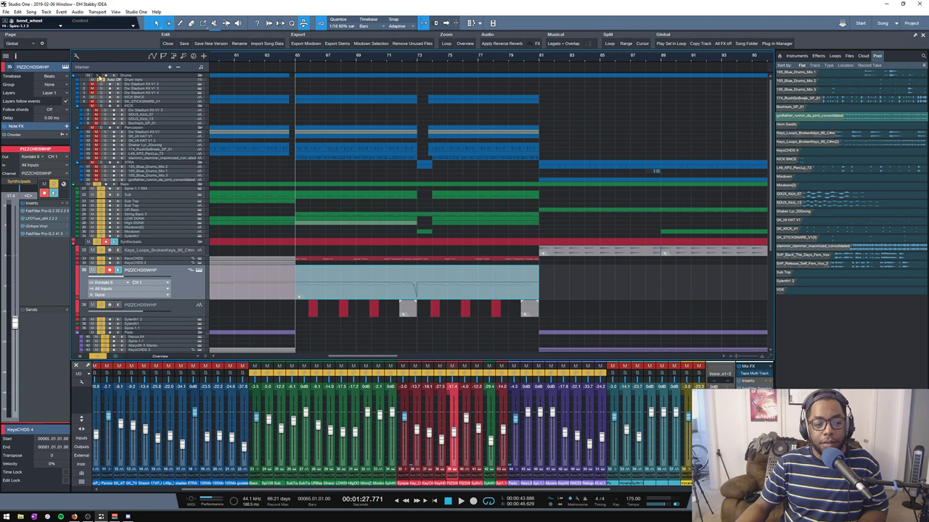
- Play the full mix of the song from bar 1 with no solos and the tracks at minimal height
{"action": "scroll", "coordinate": [328, 60], "scroll_direction": "down", "scroll_amount": 2}
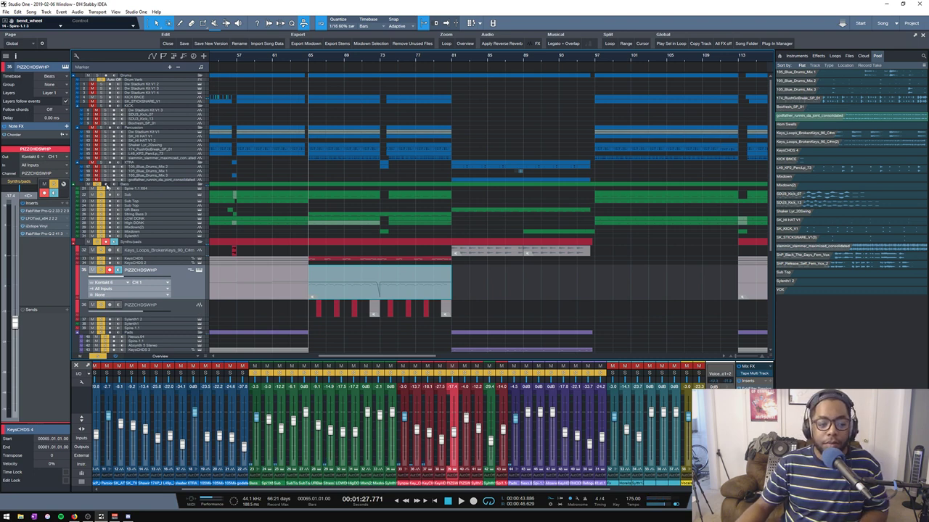
{"action": "scroll", "coordinate": [378, 59], "scroll_direction": "down", "scroll_amount": 4}
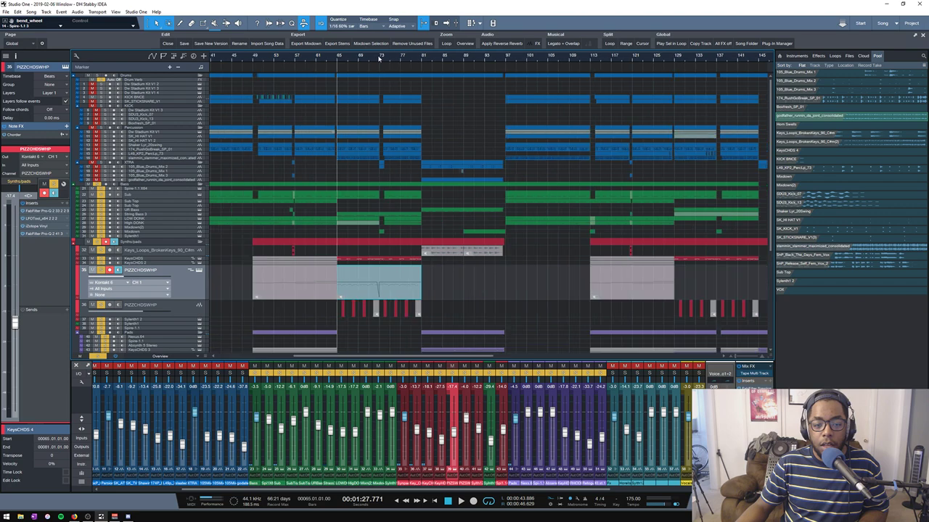
{"action": "scroll", "coordinate": [378, 60], "scroll_direction": "down", "scroll_amount": 2}
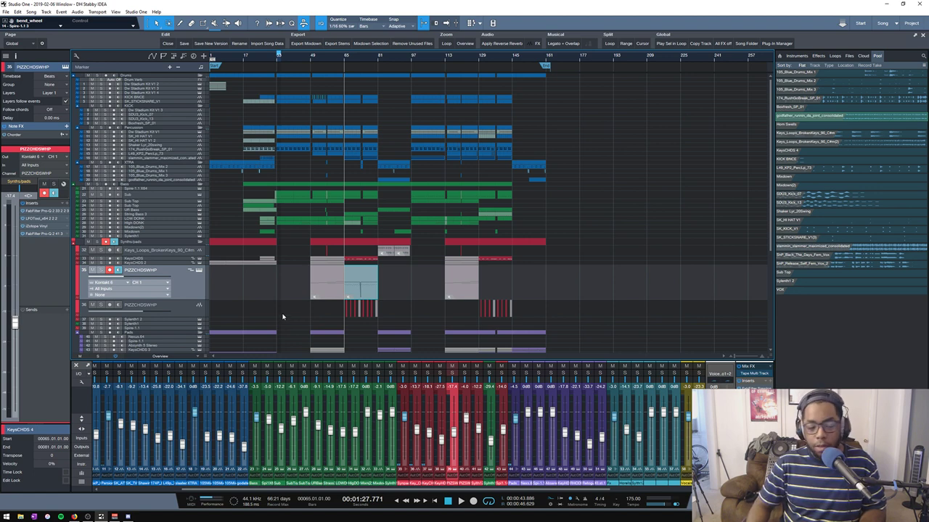
{"action": "key", "text": "comma"}
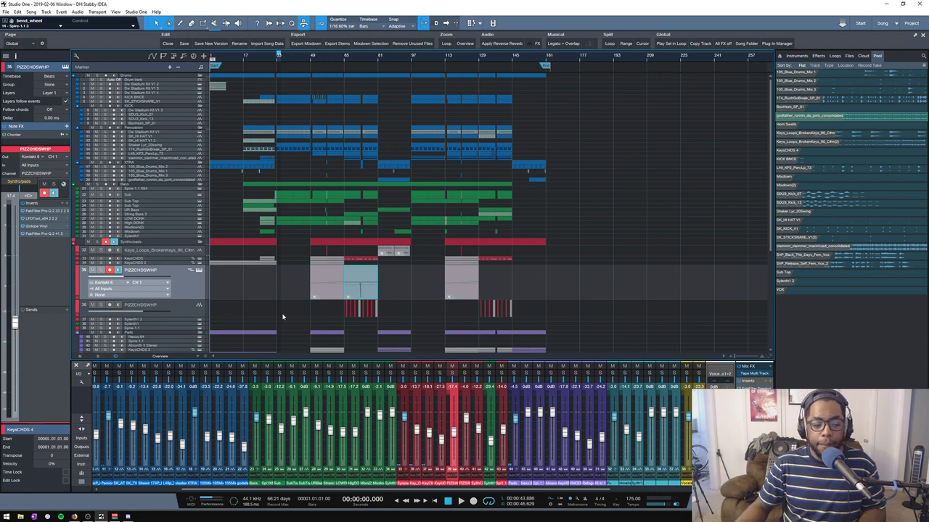
{"action": "key", "text": "shift+w"}
{"action": "key", "text": "shift+e"}
{"action": "key", "text": "space"}
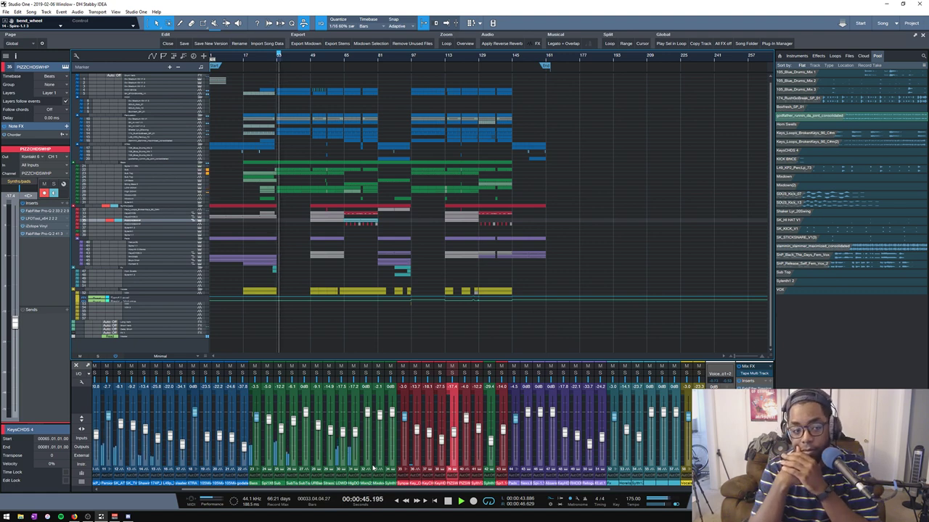
{"action": "key", "text": "space"}
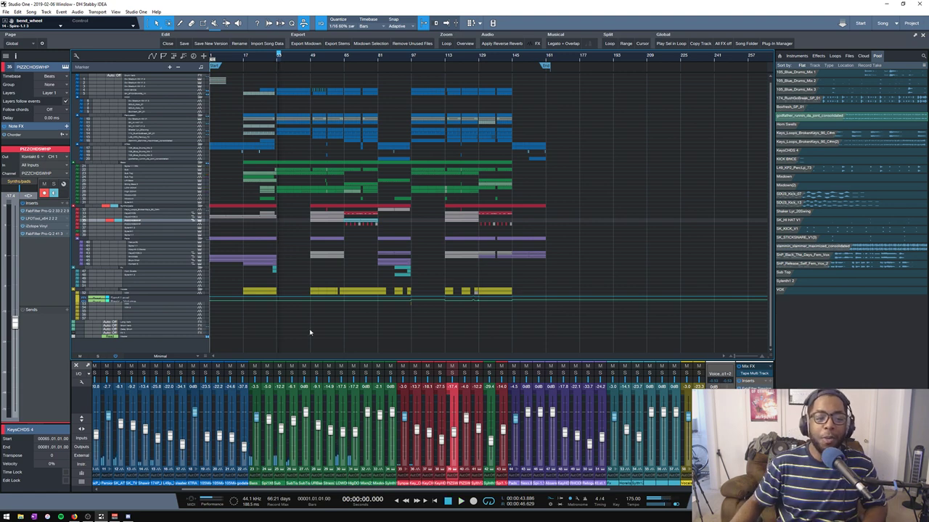
- Play the song from bar 45, and move the playhead to the end marker at bar 161
{"action": "left_click", "coordinate": [303, 58]}
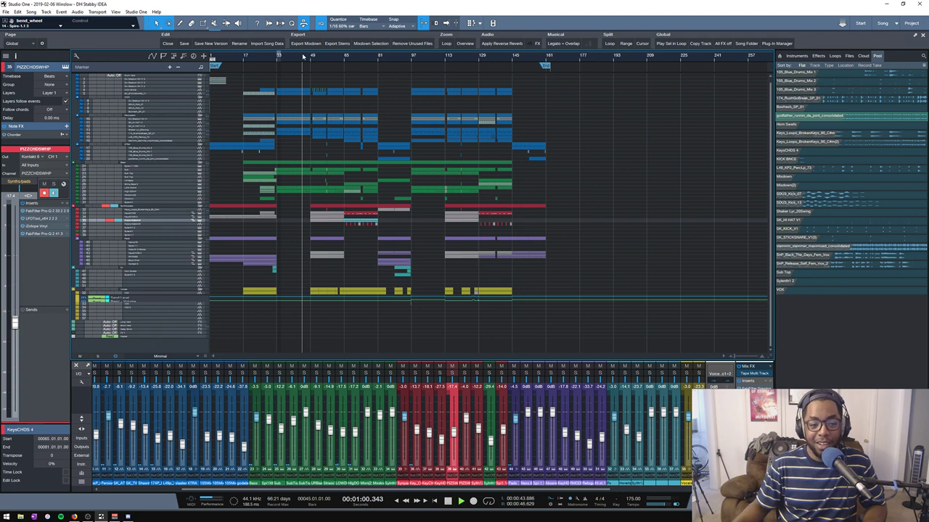
{"action": "key", "text": "space"}
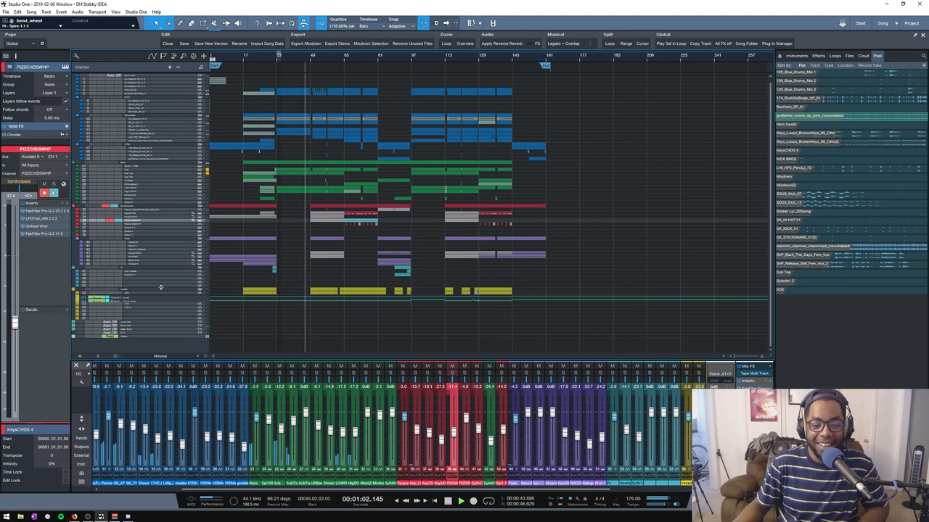
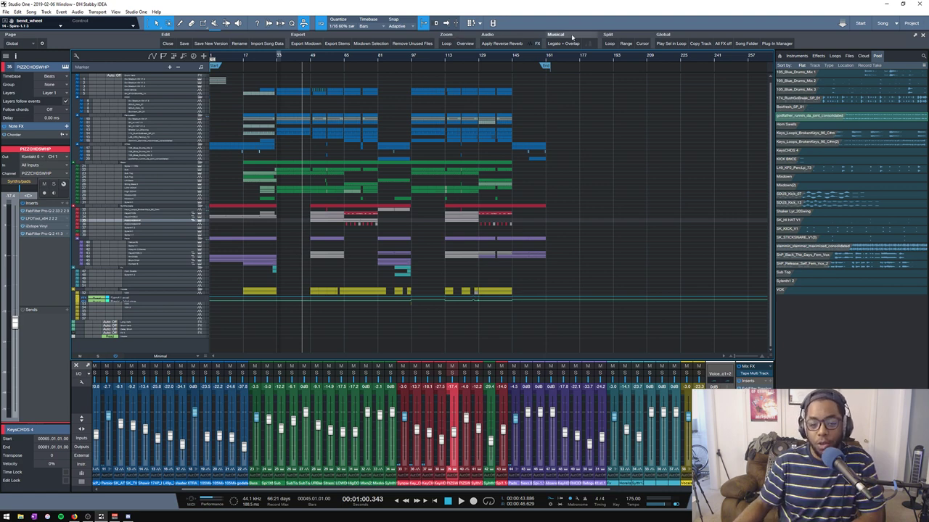
{"action": "left_click", "coordinate": [535, 61]}
{"action": "left_click", "coordinate": [540, 62]}
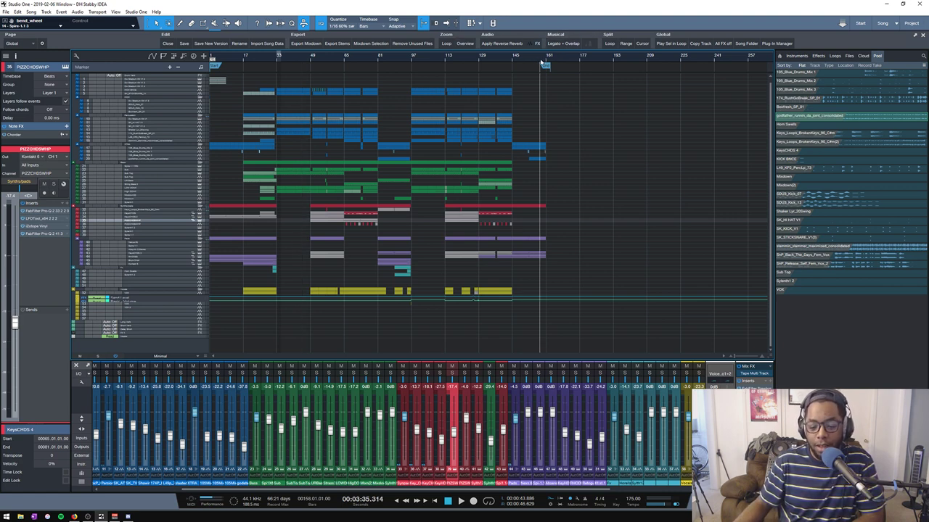
{"action": "left_click", "coordinate": [546, 63]}
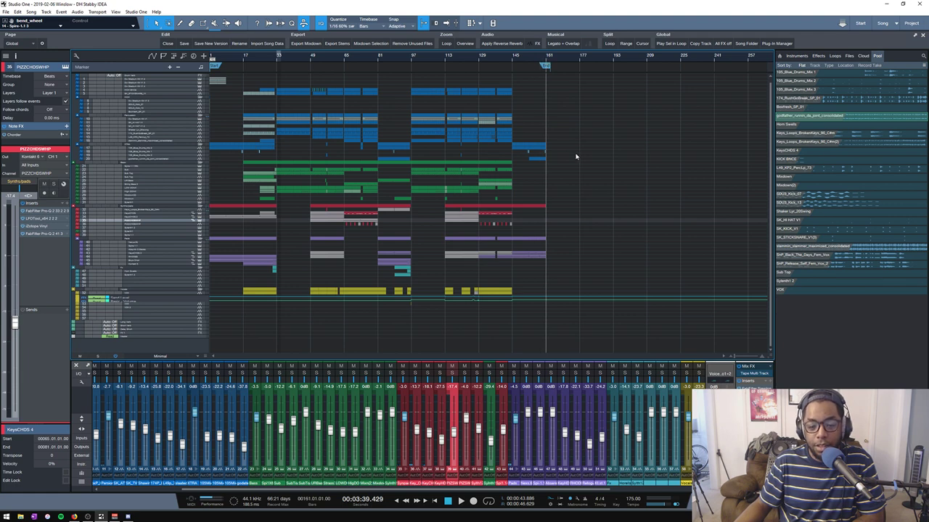
- Select the LOW DONK track, followed by the High DONK track below it
{"action": "scroll", "coordinate": [575, 156], "scroll_direction": "up", "scroll_amount": 1}
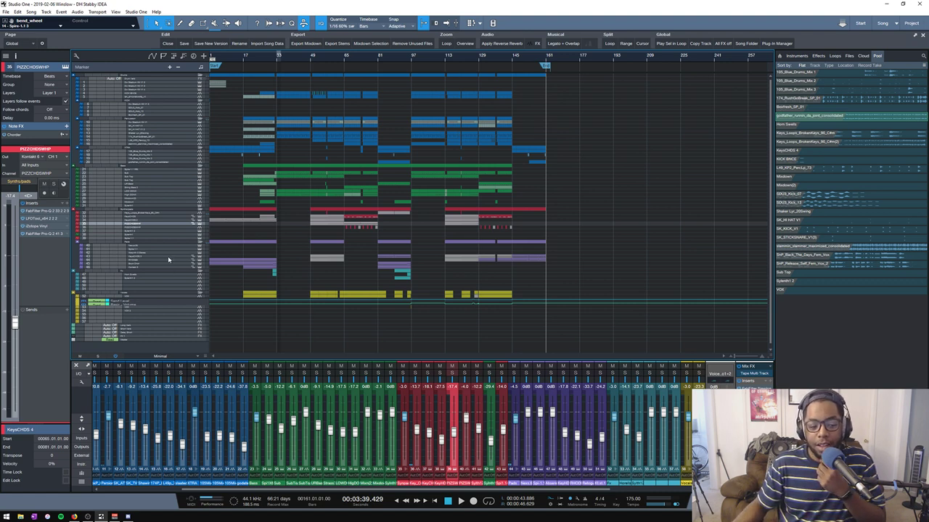
{"action": "left_click", "coordinate": [146, 193]}
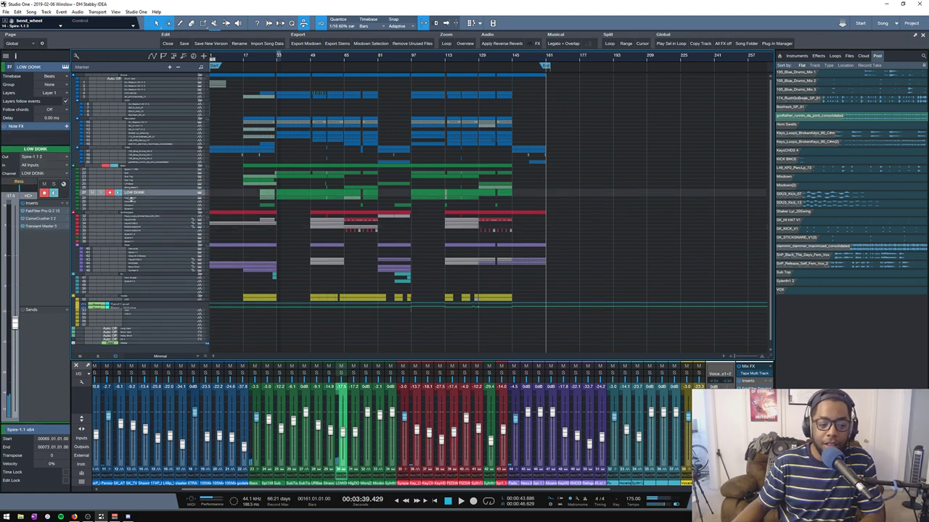
{"action": "left_click", "coordinate": [132, 201]}
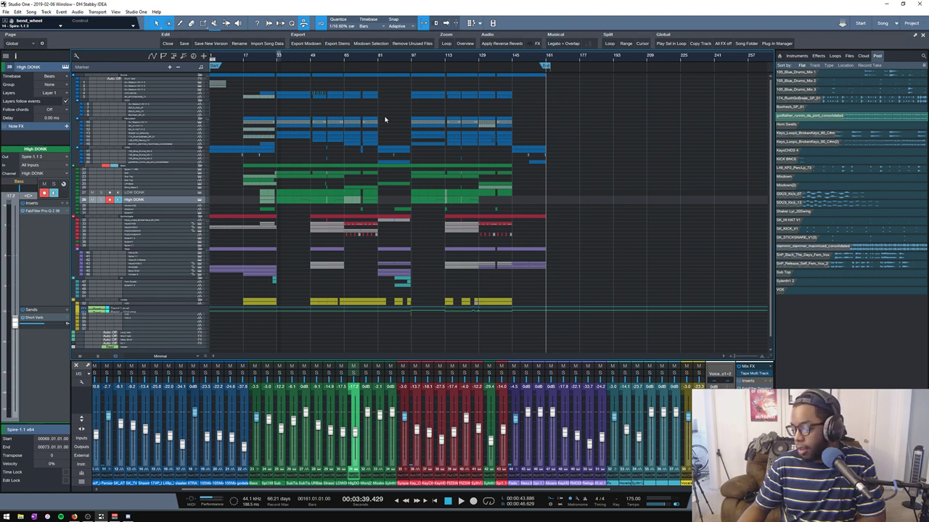
- Save the DH Stabby IDEA song
{"action": "scroll", "coordinate": [274, 60], "scroll_direction": "up", "scroll_amount": 3}
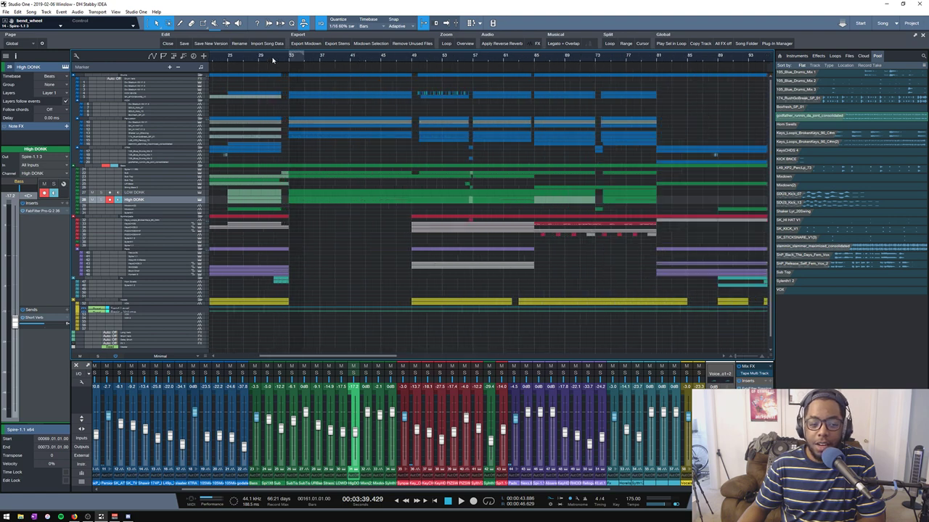
{"action": "scroll", "coordinate": [274, 60], "scroll_direction": "down", "scroll_amount": 1}
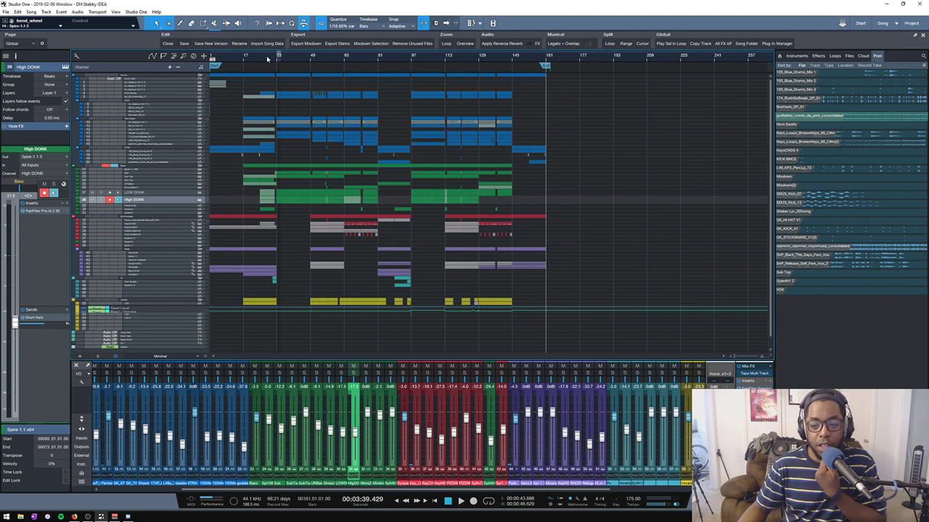
{"action": "key", "text": "ctrl+s"}
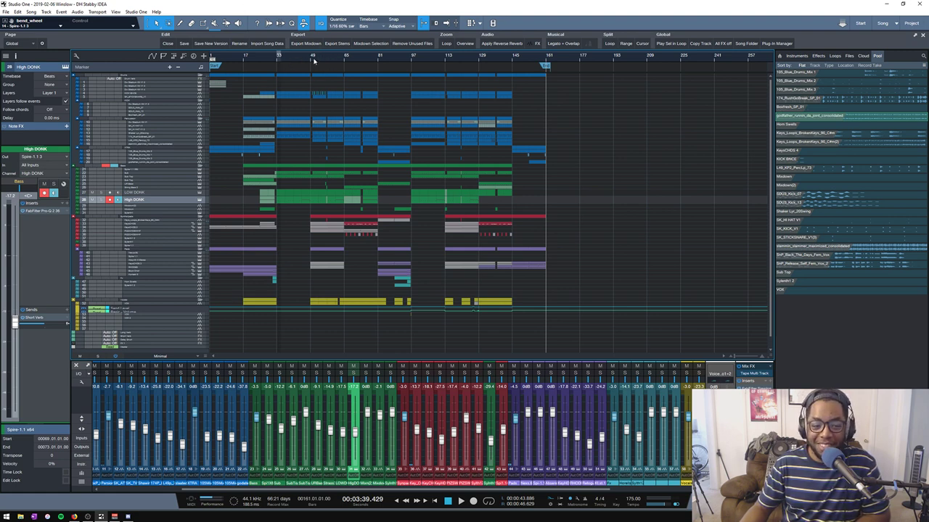
{"action": "left_click", "coordinate": [182, 44]}
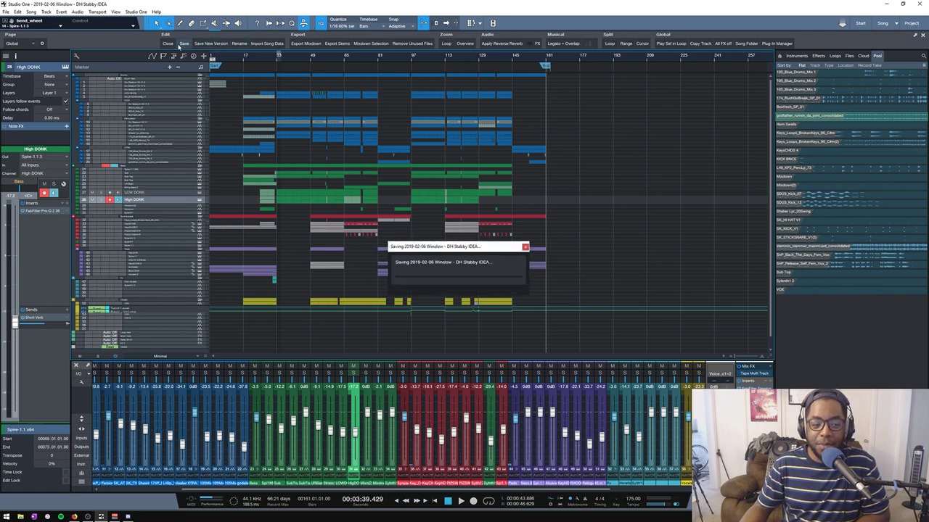
- List the recent files on the start page, and check the 2019-06-29 song's Media folder in Explorer
{"action": "left_click", "coordinate": [859, 23]}
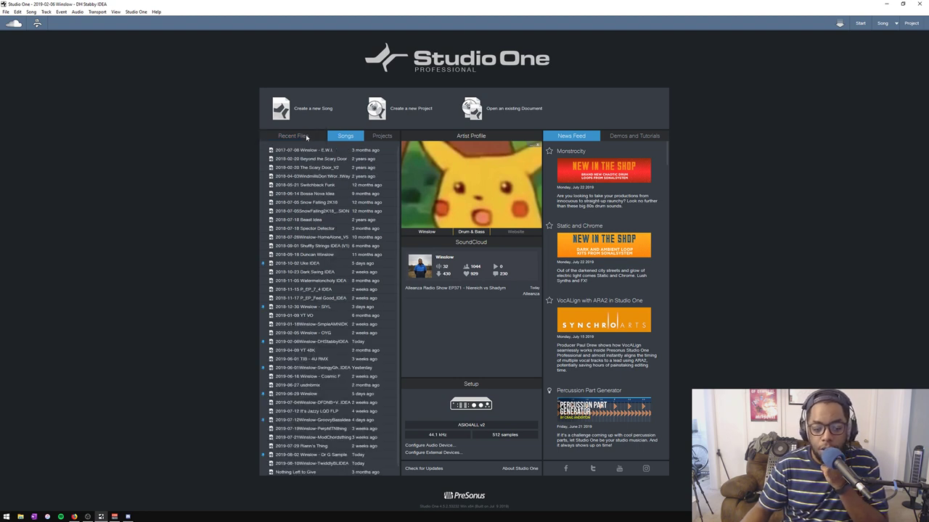
{"action": "left_click", "coordinate": [306, 135]}
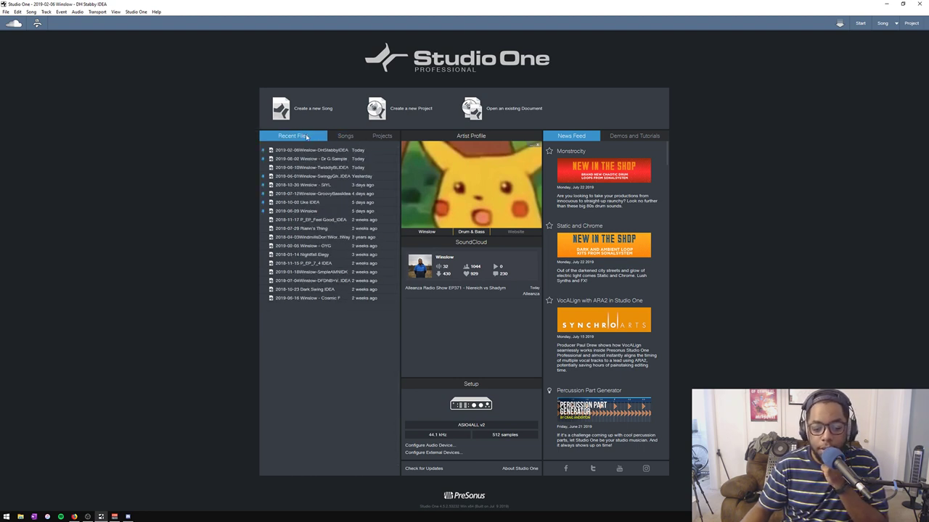
{"action": "right_click", "coordinate": [294, 212]}
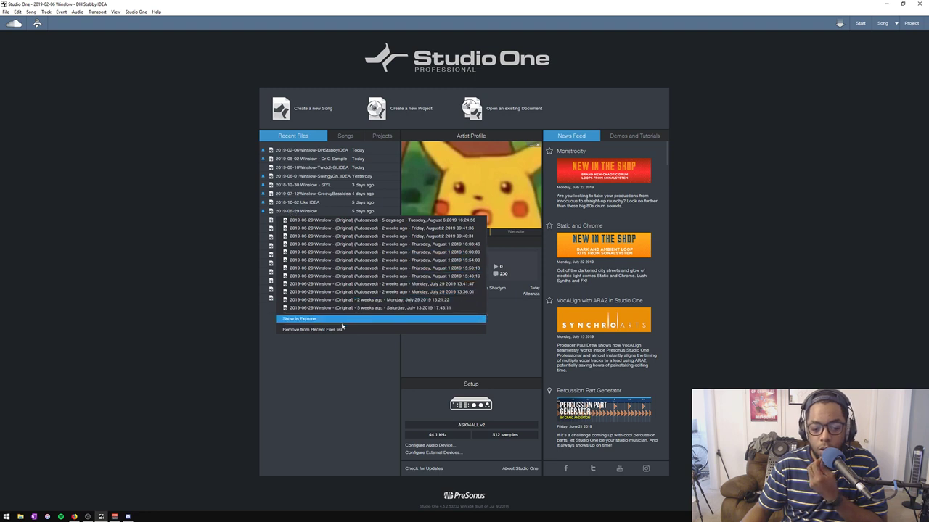
{"action": "left_click", "coordinate": [300, 318]}
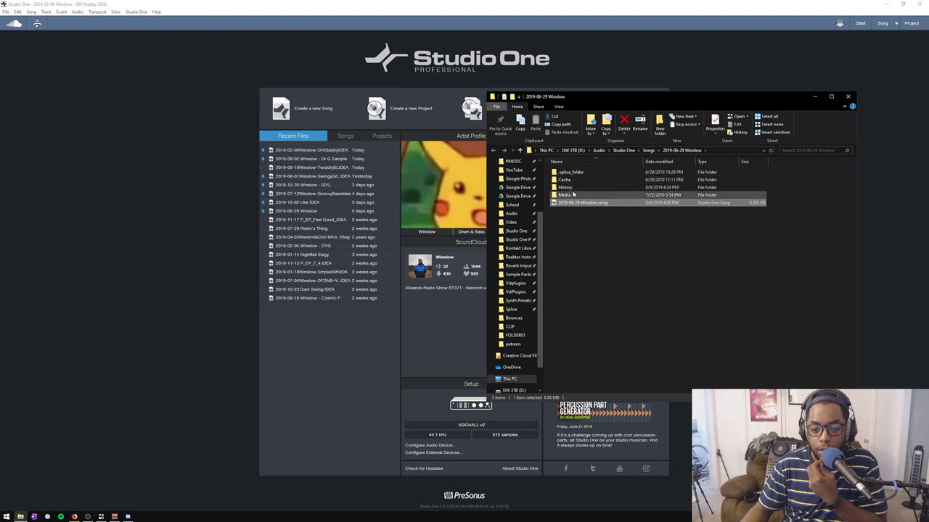
{"action": "double_click", "coordinate": [573, 194]}
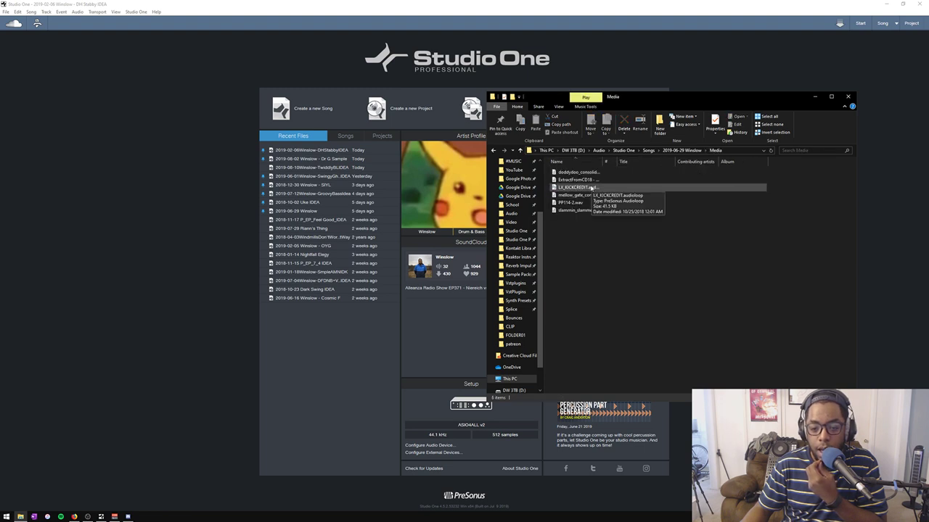
{"action": "key", "text": "alt+Left"}
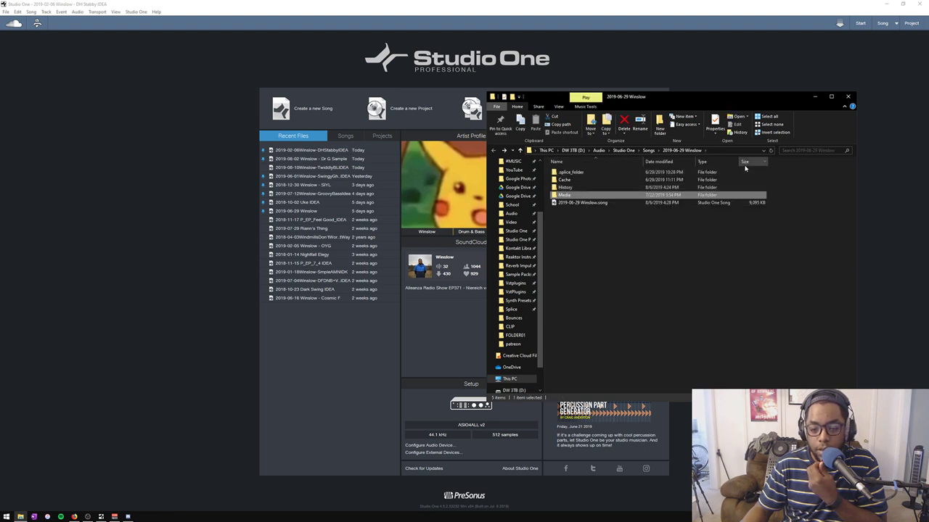
{"action": "left_click", "coordinate": [846, 96]}
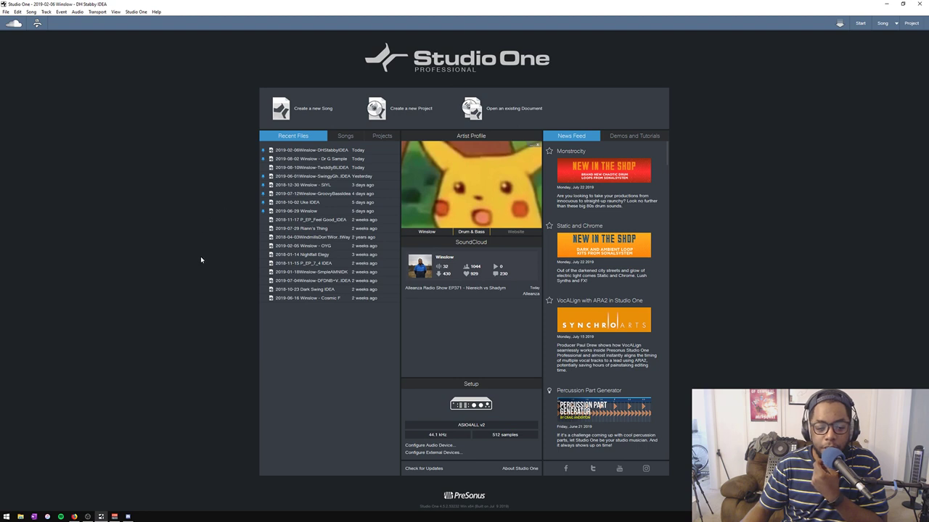
- Show the 2018-10-23 Dark Swing IDEA song in Explorer, and check Lym Cut 2.wav in its Media folder
{"action": "right_click", "coordinate": [294, 291]}
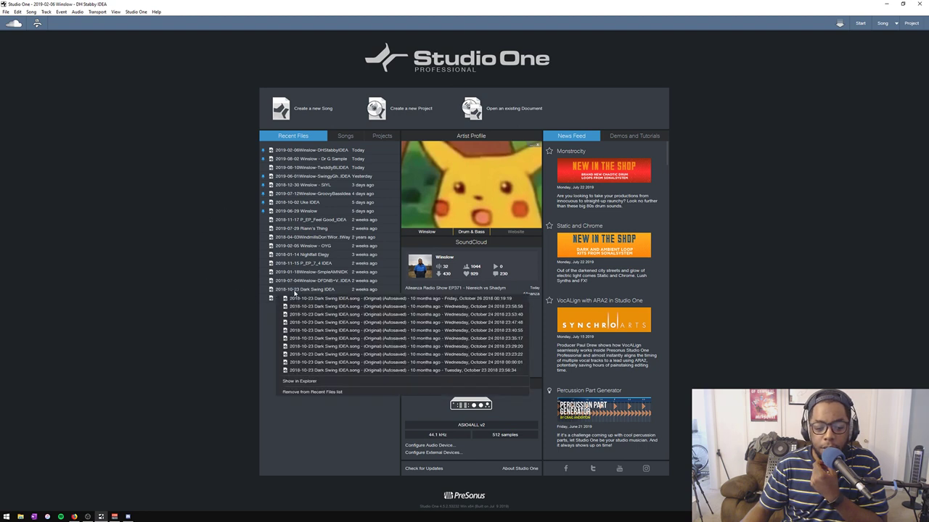
{"action": "left_click", "coordinate": [317, 382]}
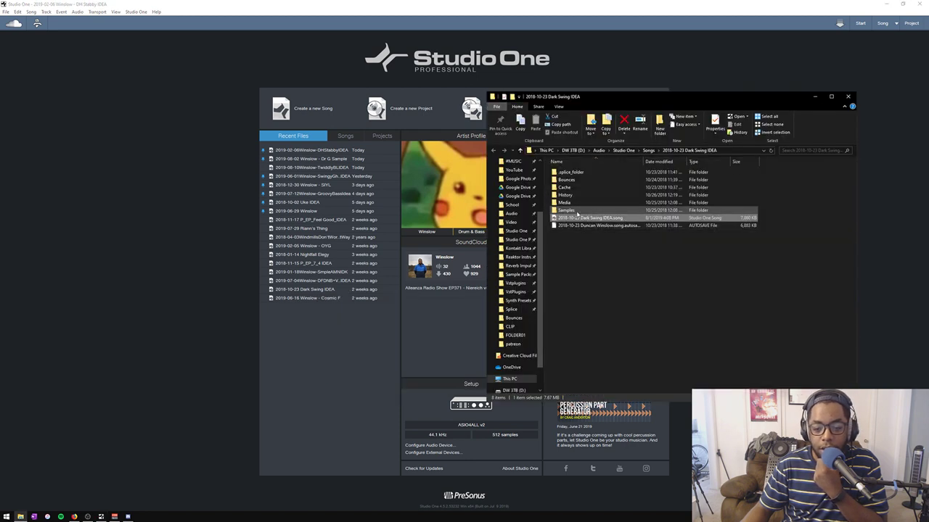
{"action": "double_click", "coordinate": [570, 204]}
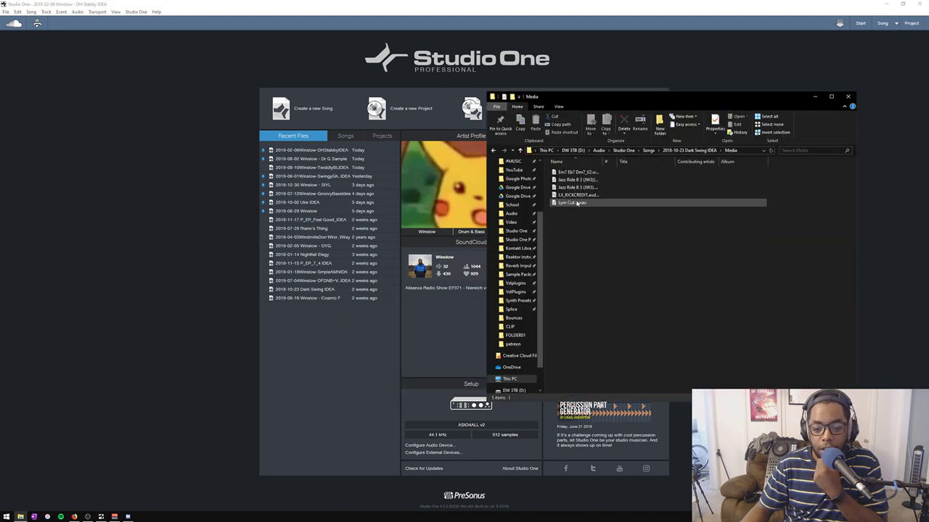
{"action": "left_click", "coordinate": [590, 203]}
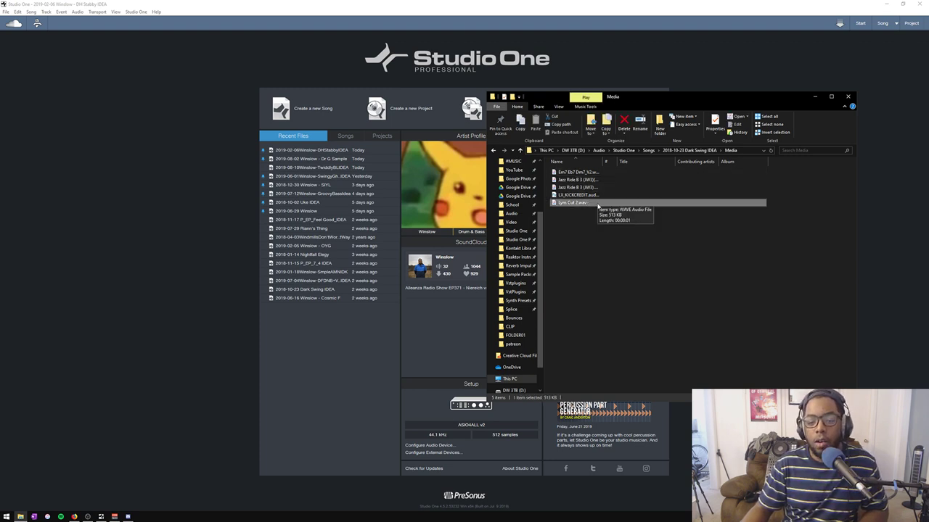
{"action": "key", "text": "alt+Left"}
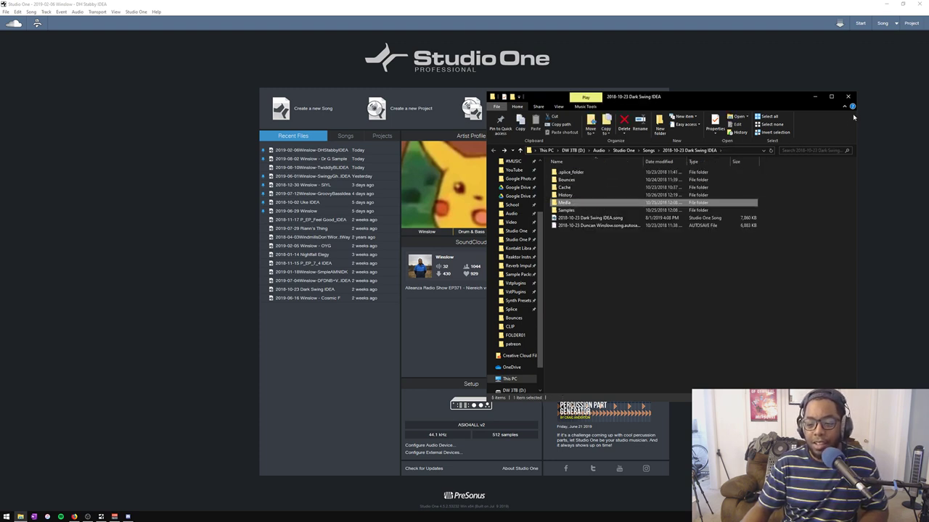
{"action": "left_click", "coordinate": [847, 96]}
- Open the 2018-10-23 Dark Swing IDEA song from the recent files and play it from the start
{"action": "left_click", "coordinate": [281, 290]}
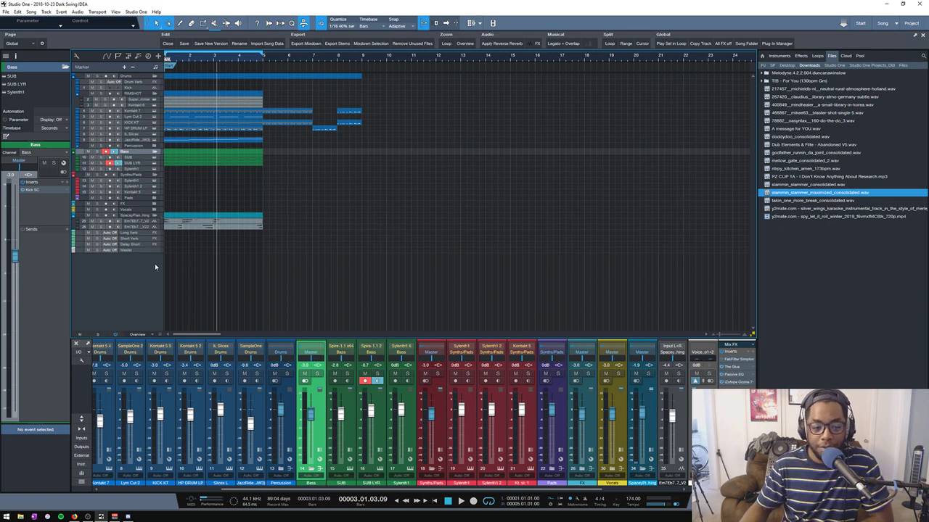
{"action": "left_click_drag", "start_coordinate": [189, 61], "coordinate": [317, 66]}
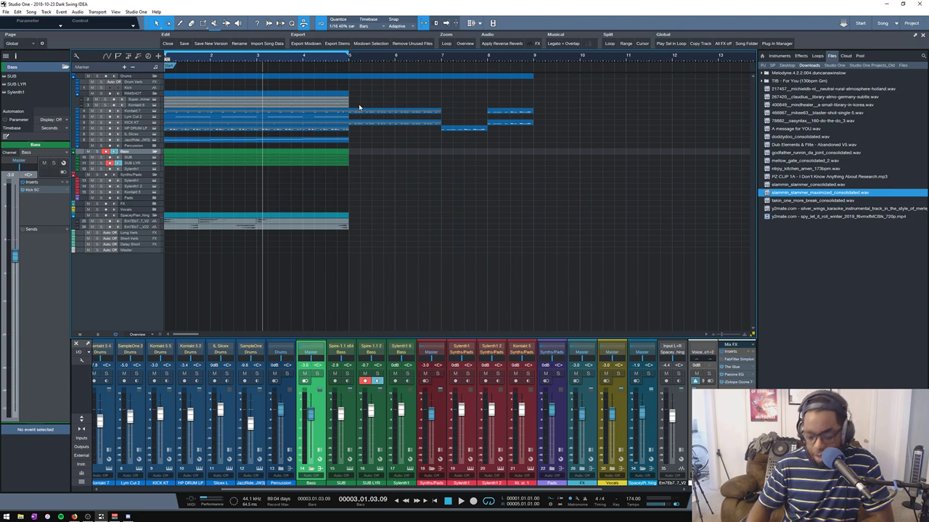
{"action": "key", "text": "comma"}
{"action": "key", "text": "space"}
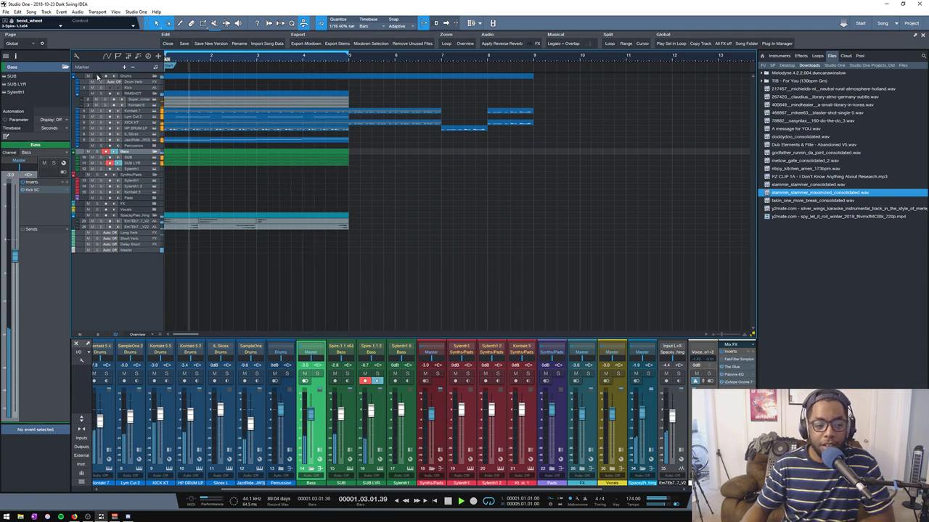
- Solo the Drums, Bass and Spacey Piano Thing folders during playback, and stop the song
{"action": "left_click", "coordinate": [97, 76]}
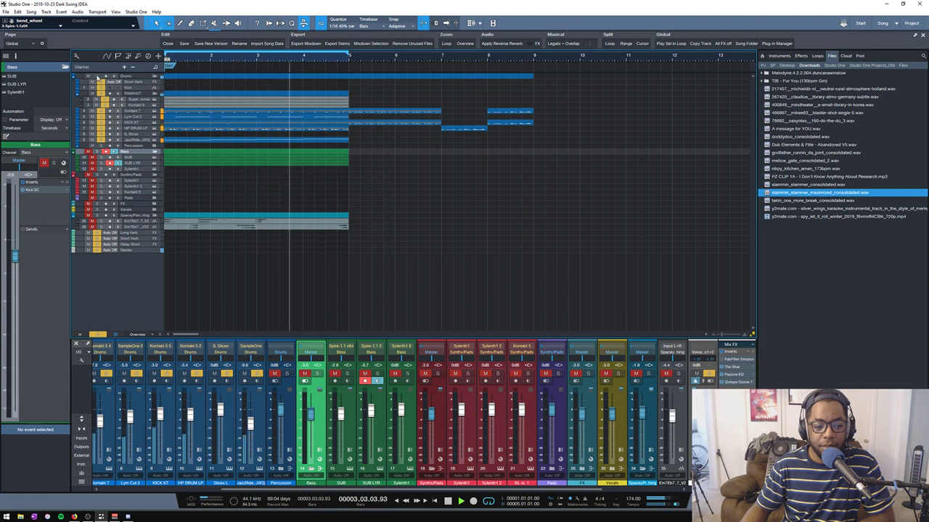
{"action": "left_click", "coordinate": [97, 151]}
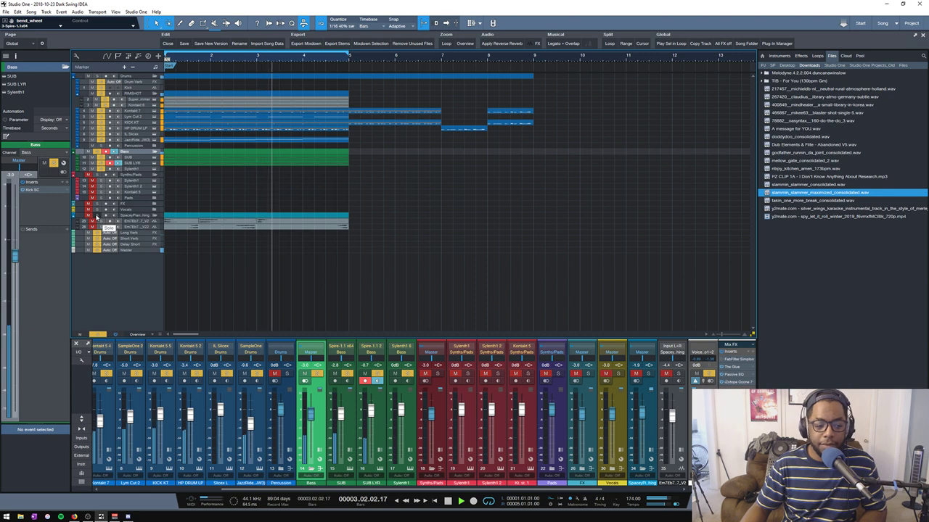
{"action": "key", "text": "space"}
- Select the Spacey Piano Thing folder, audition it with the song, and leave only its Em7 Eb7 Dm7_V2 track soloed
{"action": "scroll", "coordinate": [200, 238], "scroll_direction": "up", "scroll_amount": 1}
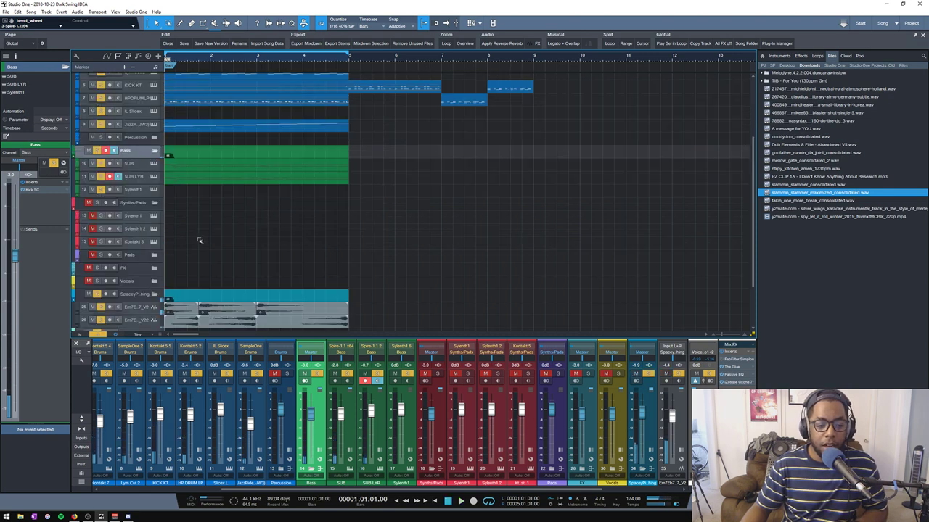
{"action": "scroll", "coordinate": [196, 241], "scroll_direction": "up", "scroll_amount": 1}
{"action": "scroll", "coordinate": [190, 243], "scroll_direction": "down", "scroll_amount": 1}
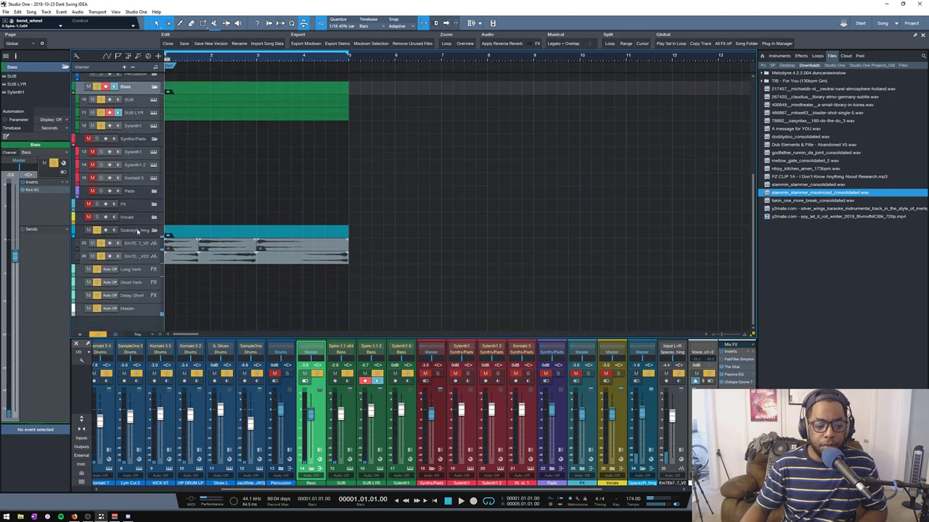
{"action": "left_click", "coordinate": [137, 231]}
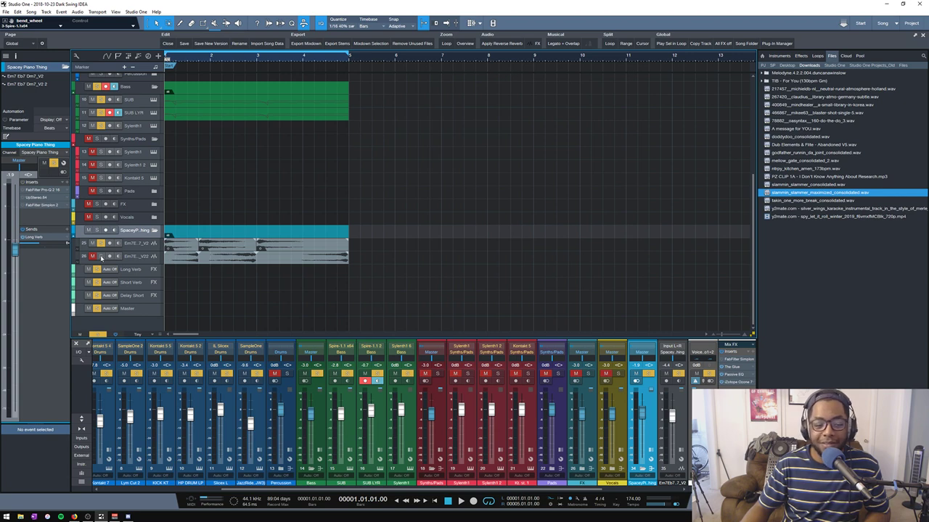
{"action": "key", "text": "space"}
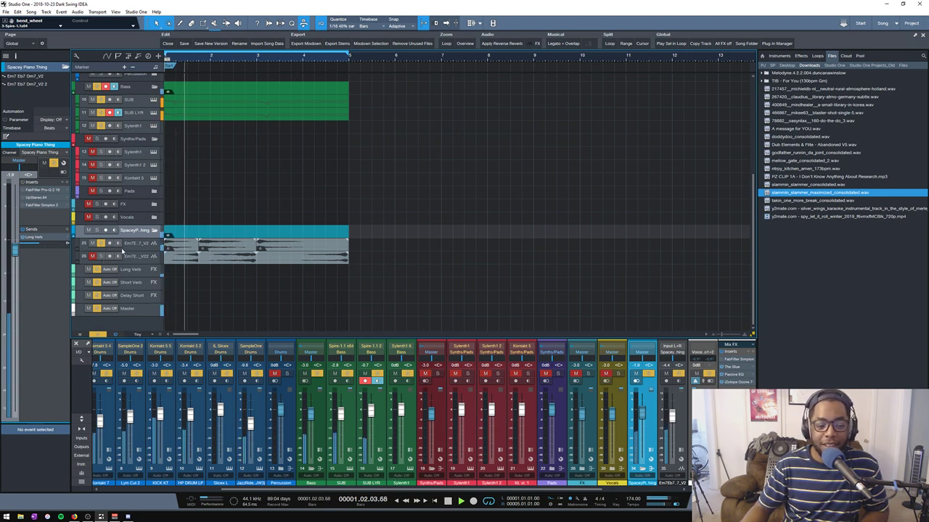
{"action": "key", "text": "space"}
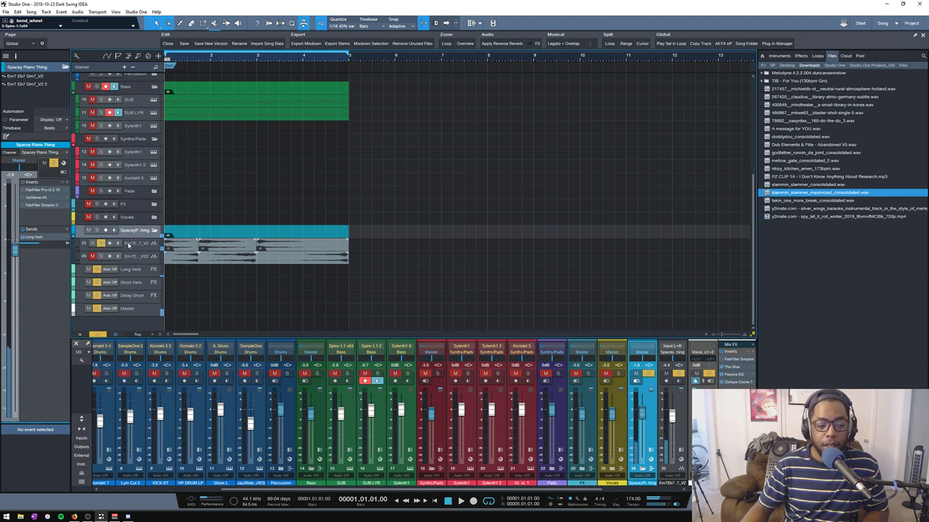
- Play the soloed Em7 Eb7 Dm7_V2 track, and locate its last clip in the Pool
{"action": "left_click", "coordinate": [138, 243]}
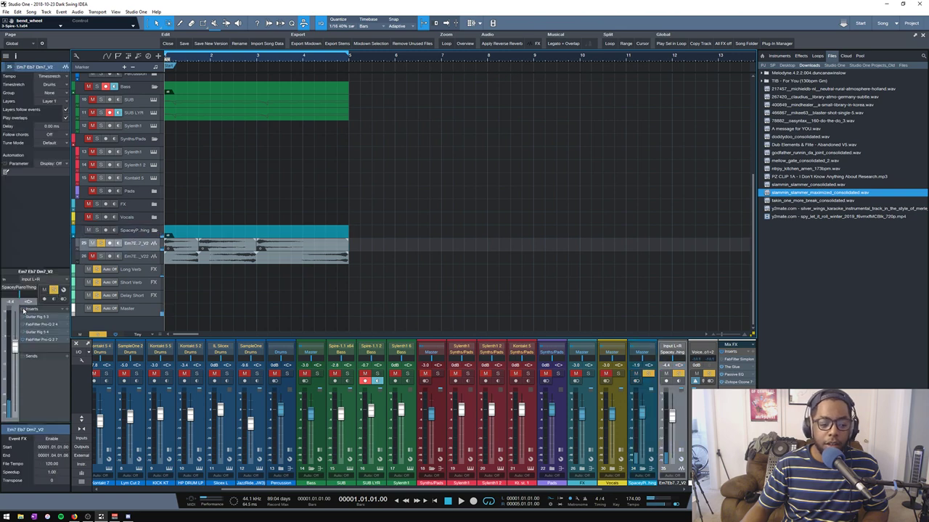
{"action": "key", "text": "space"}
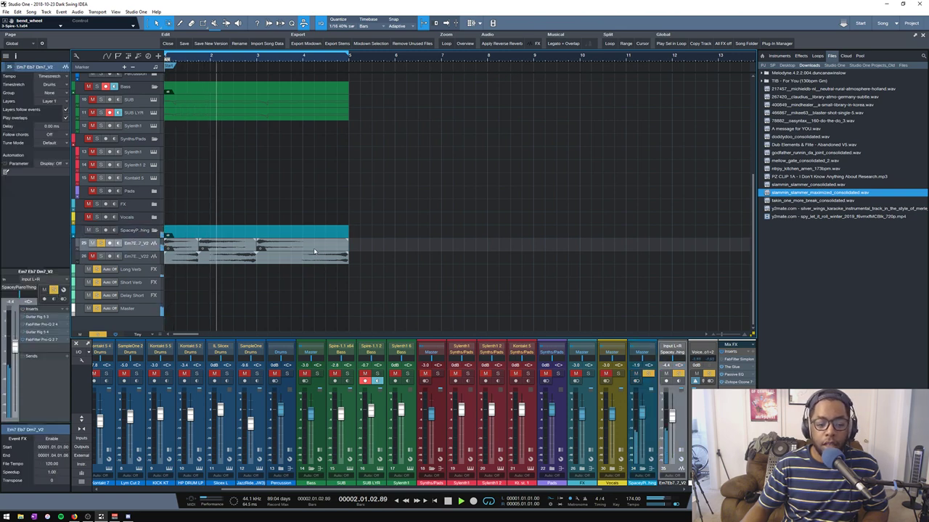
{"action": "key", "text": "space"}
{"action": "right_click", "coordinate": [314, 247]}
{"action": "mouse_move", "coordinate": [375, 398]}
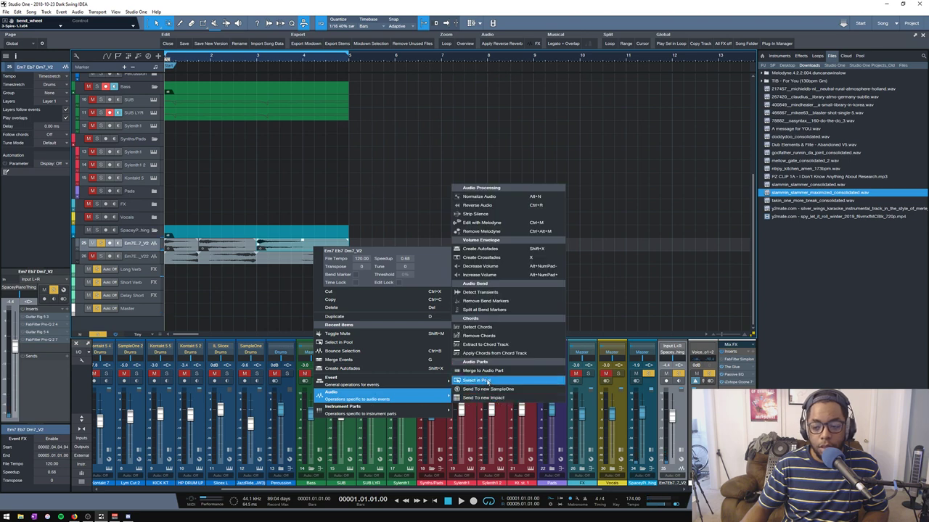
{"action": "left_click", "coordinate": [487, 380]}
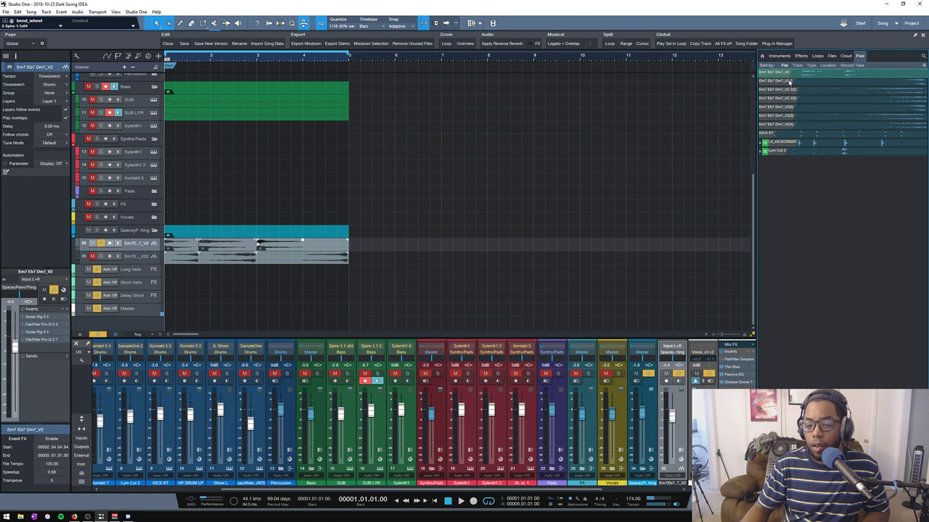
- Return from the Pool to the file browser and show the PJ location's folder list
{"action": "left_click", "coordinate": [776, 56]}
{"action": "left_click", "coordinate": [763, 55]}
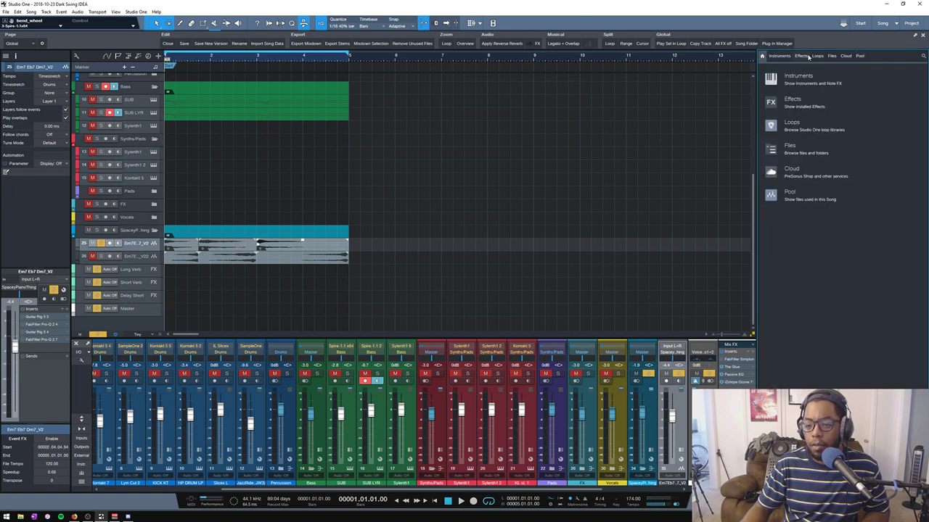
{"action": "left_click", "coordinate": [830, 56]}
{"action": "left_click", "coordinate": [763, 65]}
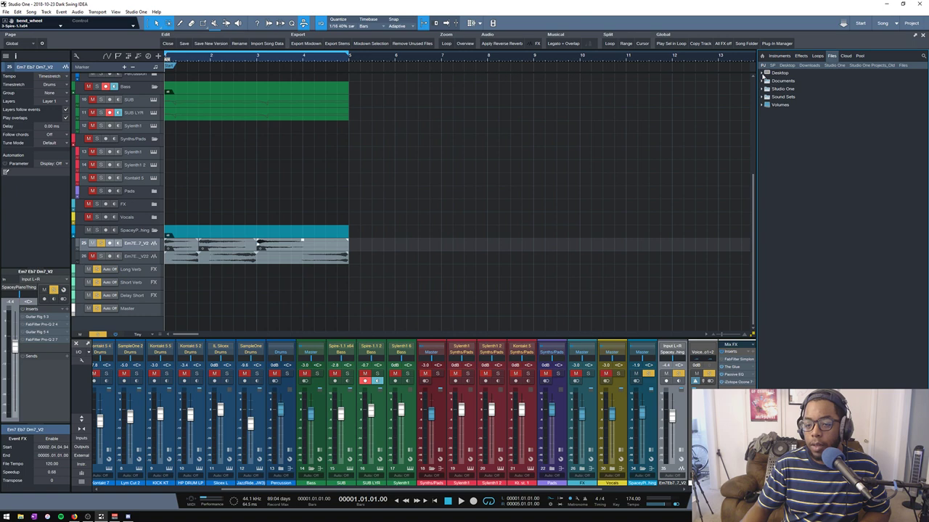
{"action": "left_click", "coordinate": [762, 74]}
{"action": "left_click", "coordinate": [762, 74]}
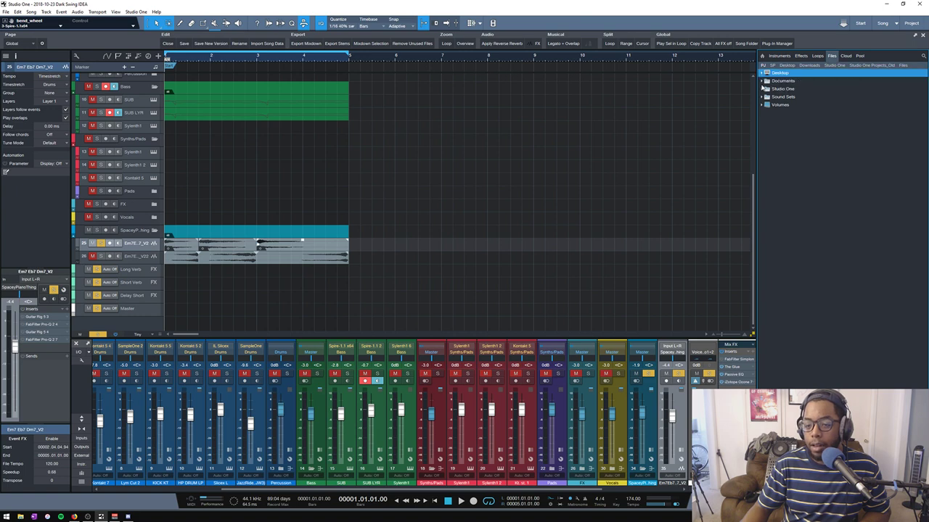
- Browse the Local (C:) volume through the user folder to Google Drive > Window, and open #Production Junk as the browser location
{"action": "left_click", "coordinate": [761, 105]}
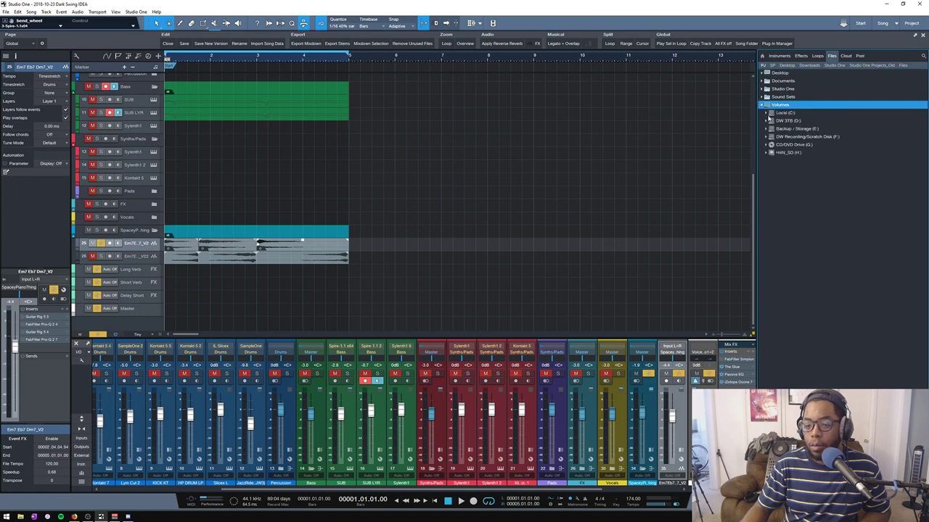
{"action": "left_click", "coordinate": [766, 114]}
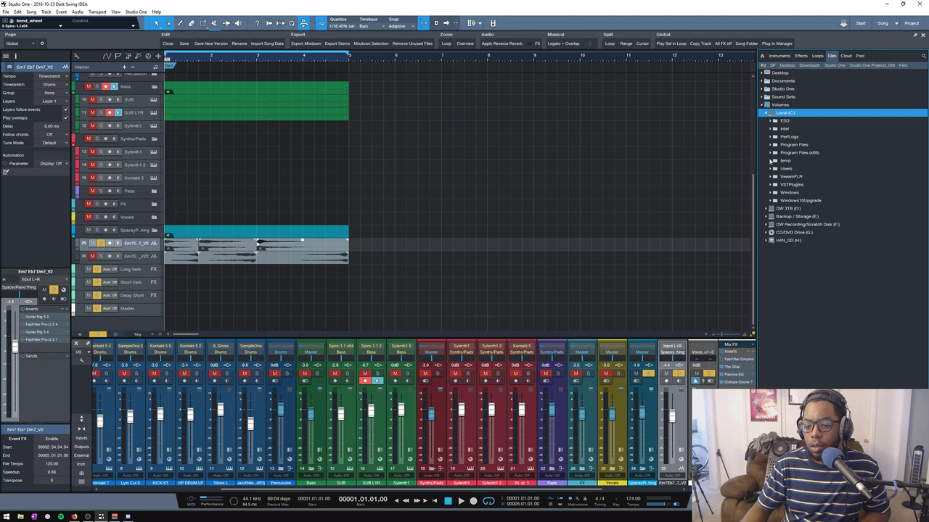
{"action": "left_click", "coordinate": [770, 145]}
{"action": "left_click", "coordinate": [769, 145]}
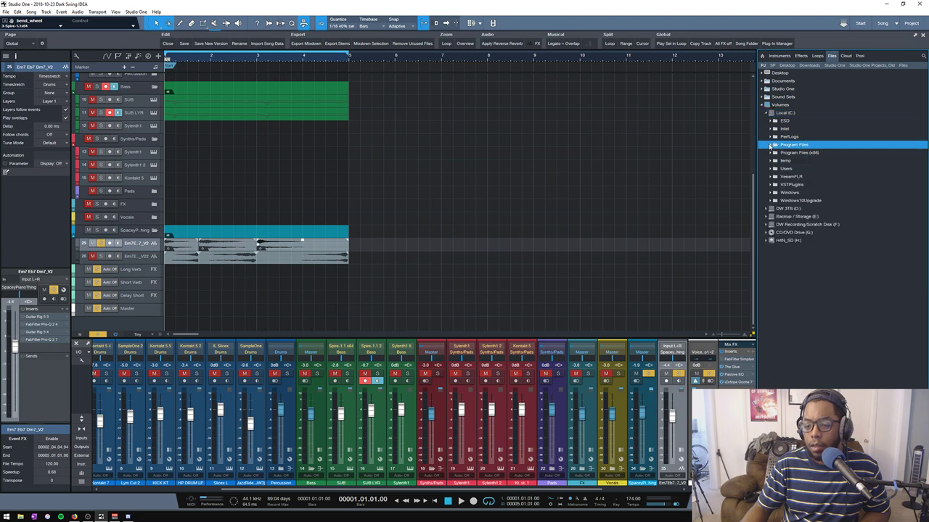
{"action": "left_click", "coordinate": [771, 168]}
{"action": "left_click", "coordinate": [775, 177]}
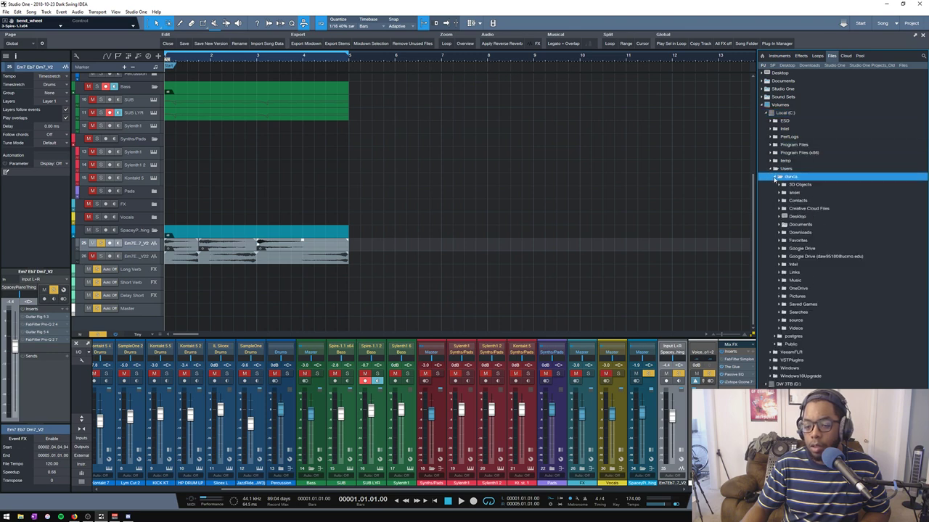
{"action": "left_click", "coordinate": [779, 249]}
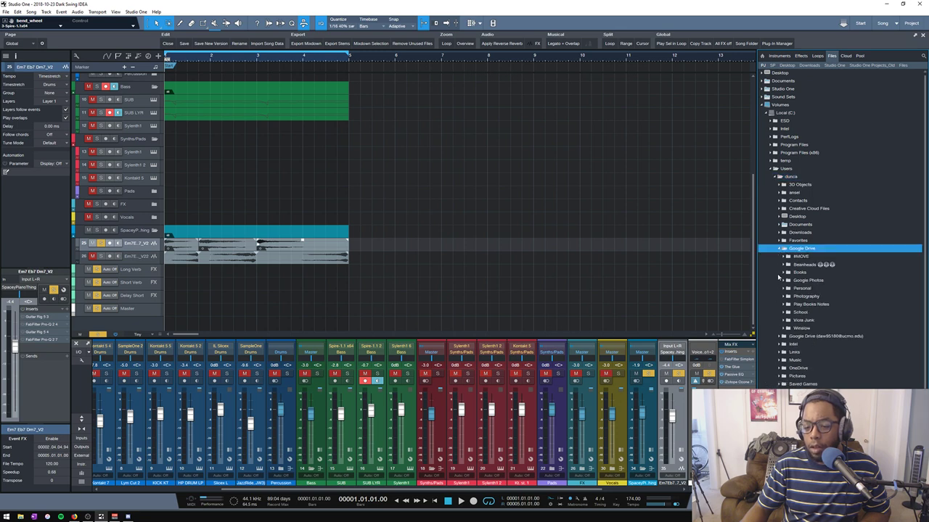
{"action": "left_click", "coordinate": [785, 328]}
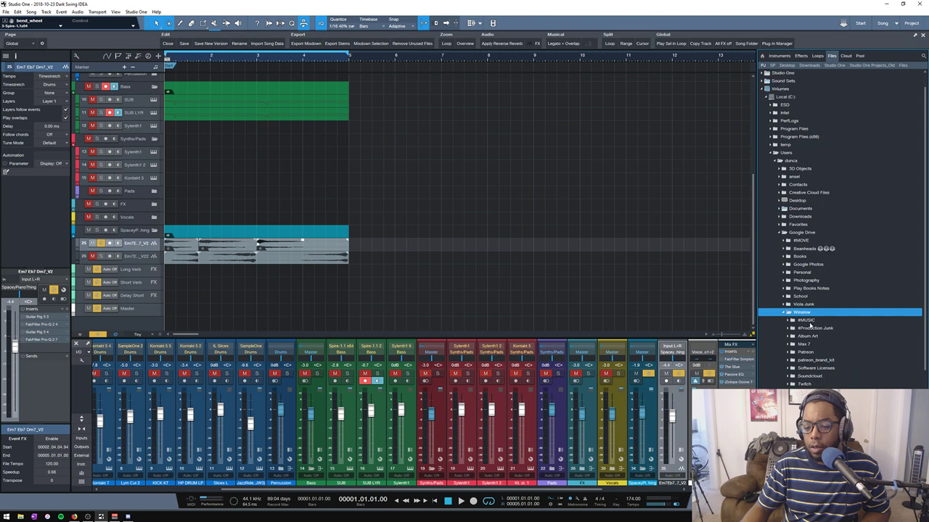
{"action": "double_click", "coordinate": [813, 331]}
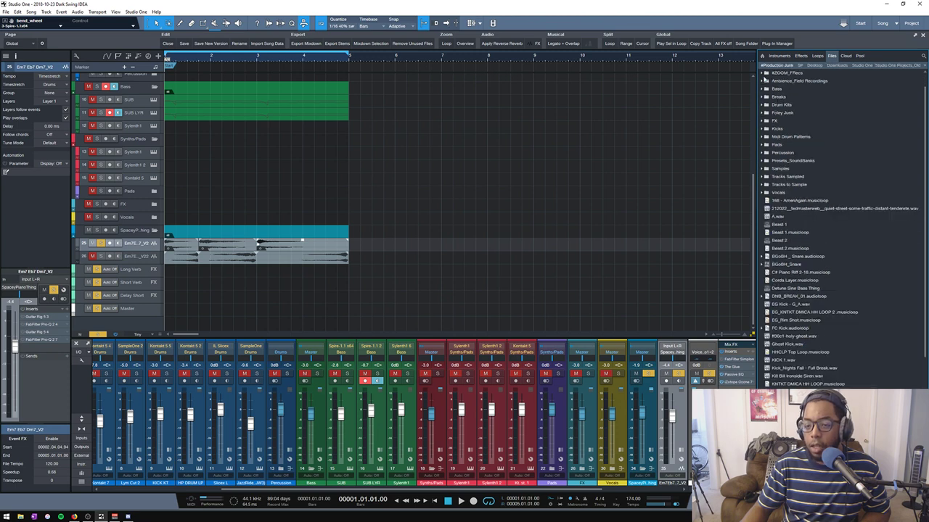
- Look through the #ZOOM_FRecs, Ambience_Field Recordings, Samples and Percussion folders in #Production Junk for the piano chord sample
{"action": "left_click", "coordinate": [765, 74]}
{"action": "left_click", "coordinate": [775, 80]}
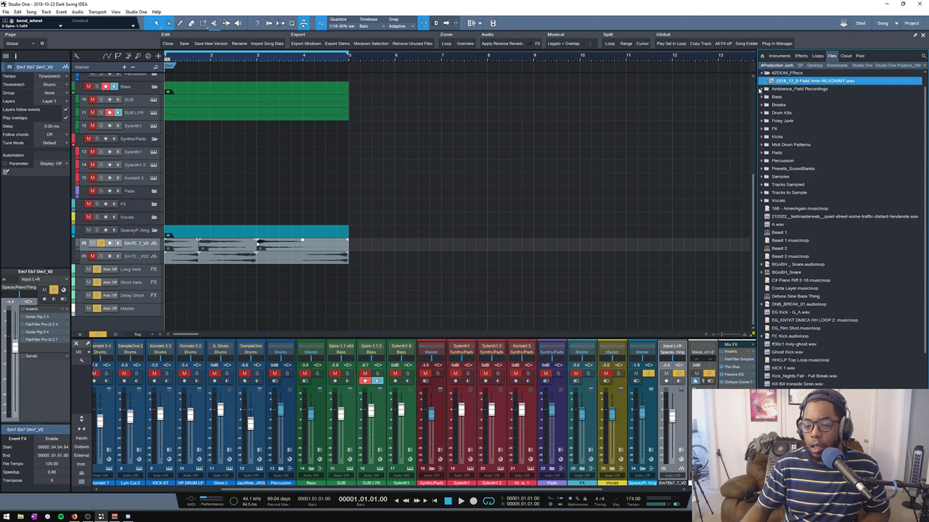
{"action": "left_click", "coordinate": [761, 89]}
{"action": "left_click", "coordinate": [761, 90]}
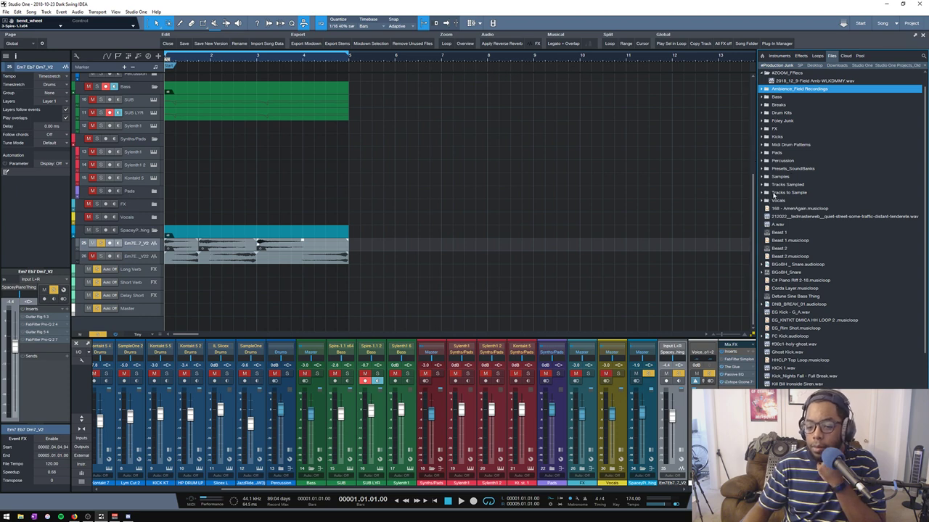
{"action": "left_click", "coordinate": [761, 176]}
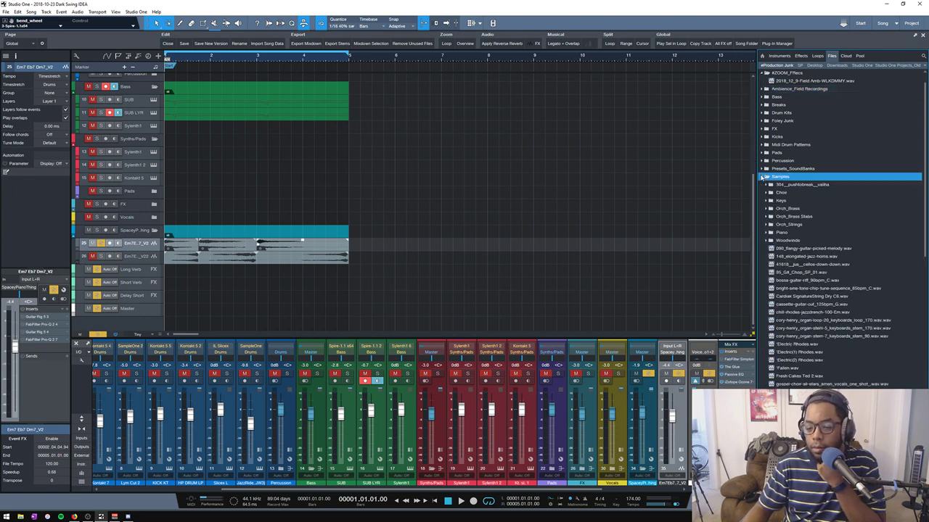
{"action": "left_click", "coordinate": [762, 176]}
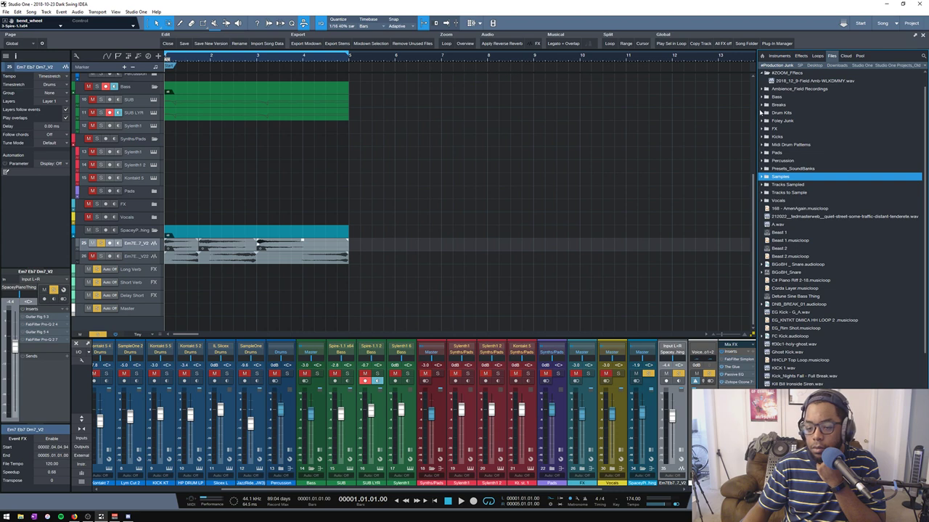
{"action": "left_click", "coordinate": [761, 160]}
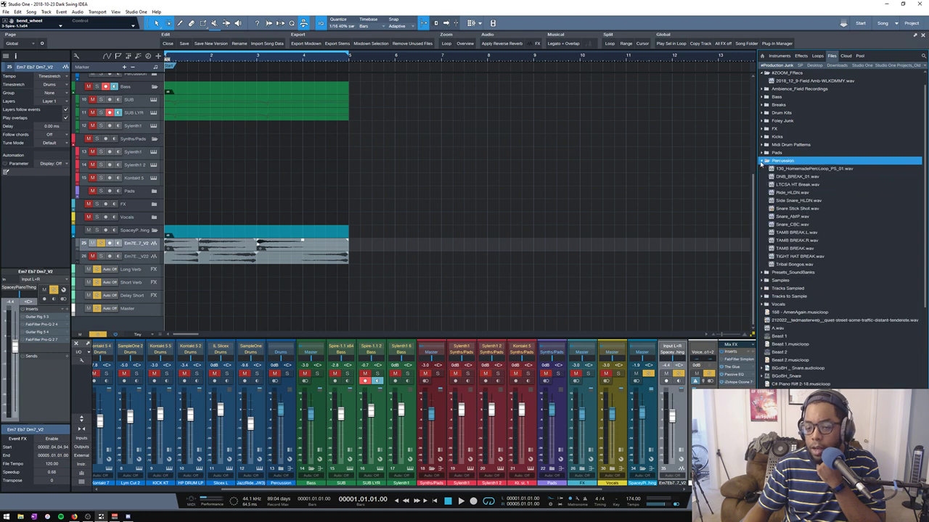
{"action": "left_click", "coordinate": [761, 160]}
- Show the SP sample location and collapse its Drum & Bass and Splice folders
{"action": "left_click", "coordinate": [802, 66]}
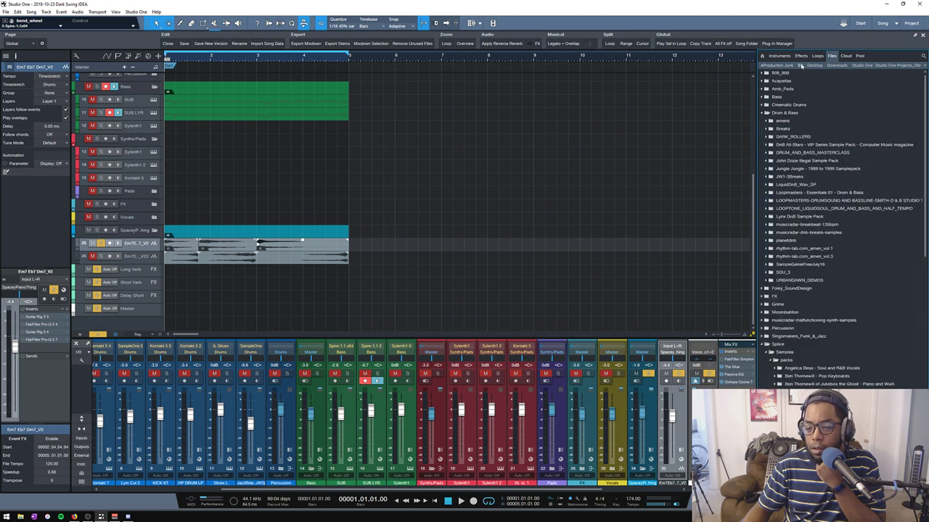
{"action": "left_click", "coordinate": [761, 114]}
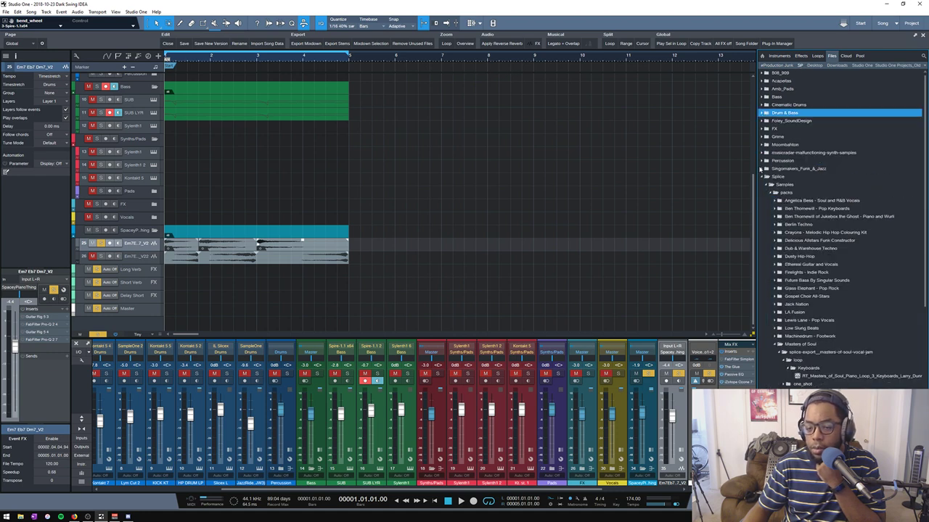
{"action": "left_click", "coordinate": [763, 178]}
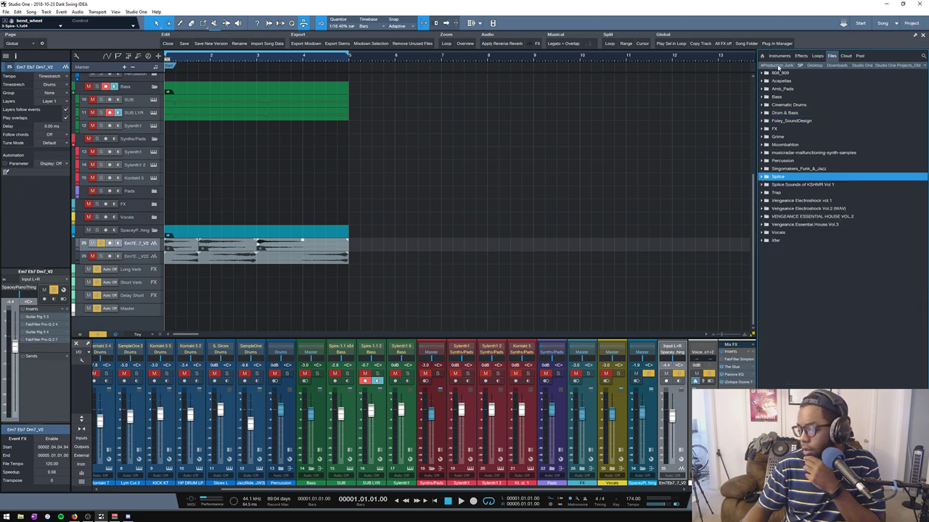
- Return to #Production Junk, collapse #ZOOM_FRecs, and expand the Piano Chords folder inside #ME
{"action": "left_click", "coordinate": [778, 65]}
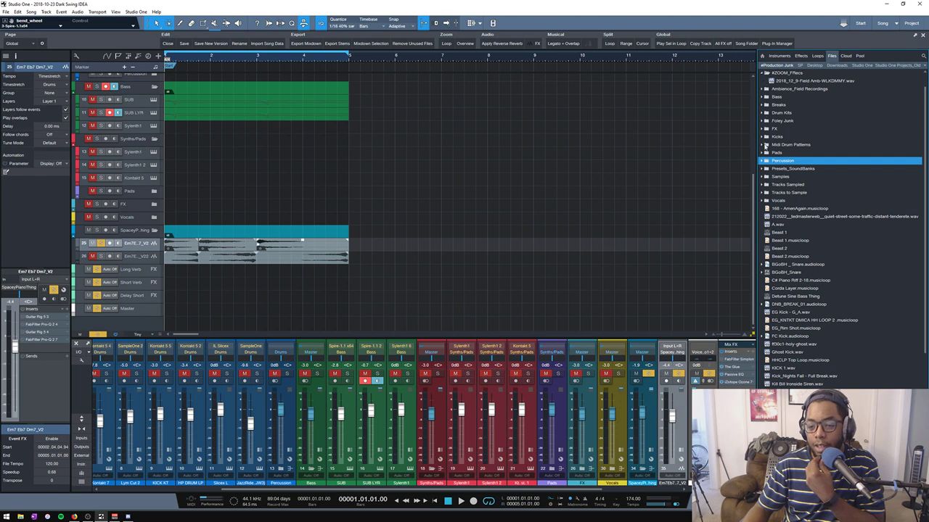
{"action": "scroll", "coordinate": [774, 231], "scroll_direction": "down", "scroll_amount": 3}
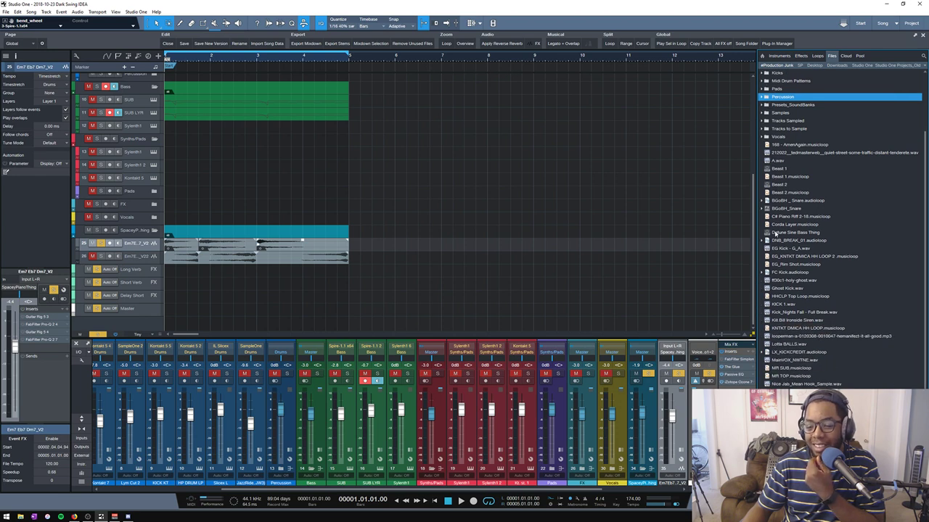
{"action": "scroll", "coordinate": [775, 232], "scroll_direction": "down", "scroll_amount": 1}
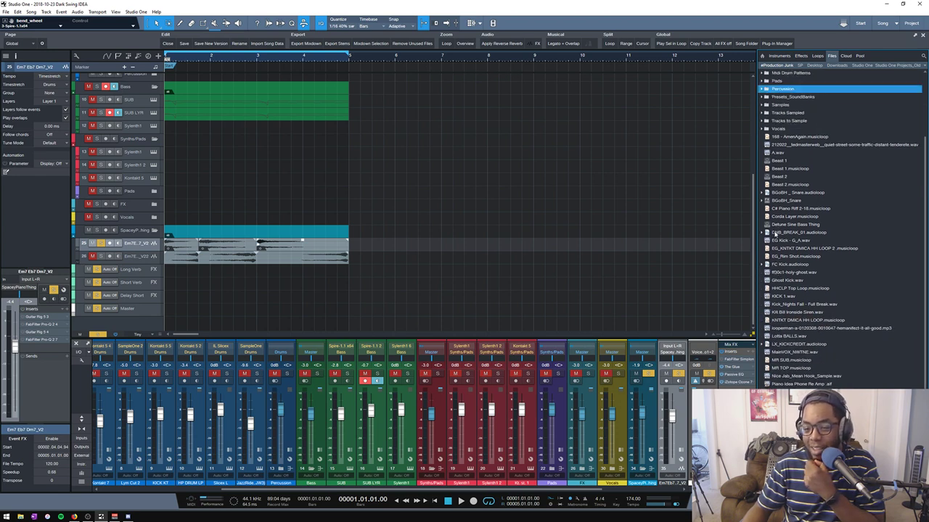
{"action": "scroll", "coordinate": [775, 232], "scroll_direction": "up", "scroll_amount": 4}
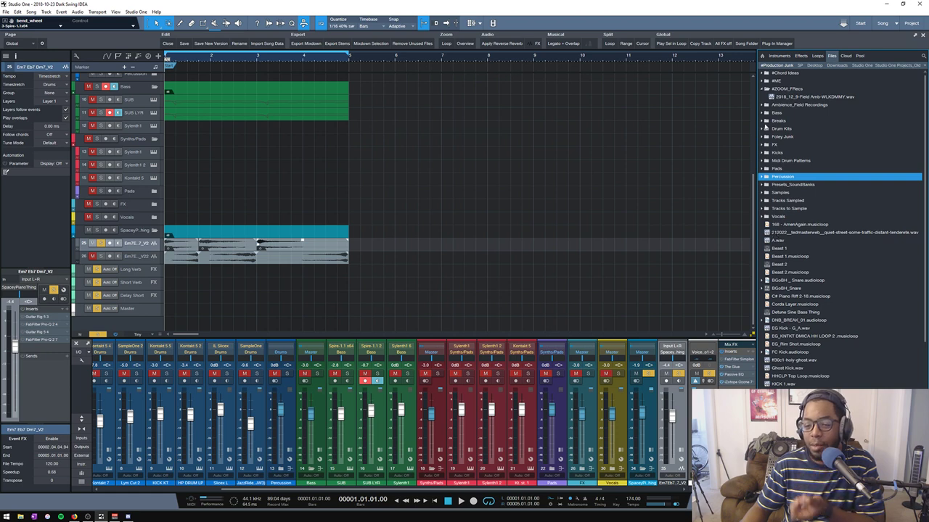
{"action": "left_click", "coordinate": [761, 90]}
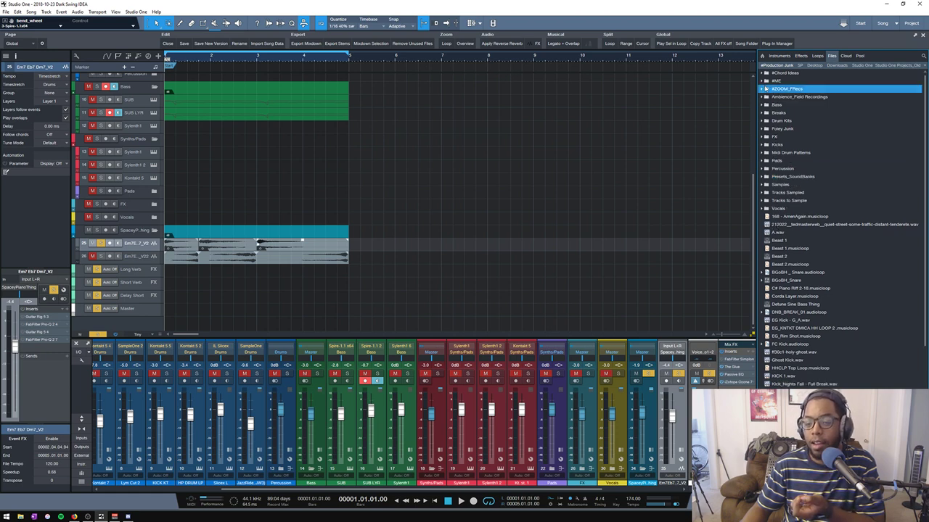
{"action": "left_click", "coordinate": [761, 80]}
{"action": "left_click", "coordinate": [766, 97]}
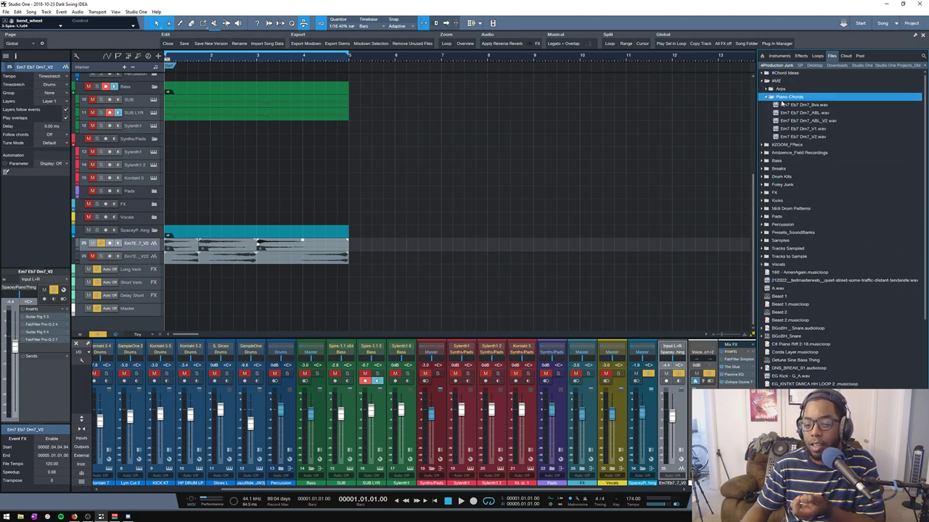
- Audition the five Em7 Eb7 Dm7 samples in the Piano Chords folder one after another, from the 8va version to V2
{"action": "left_click", "coordinate": [781, 105]}
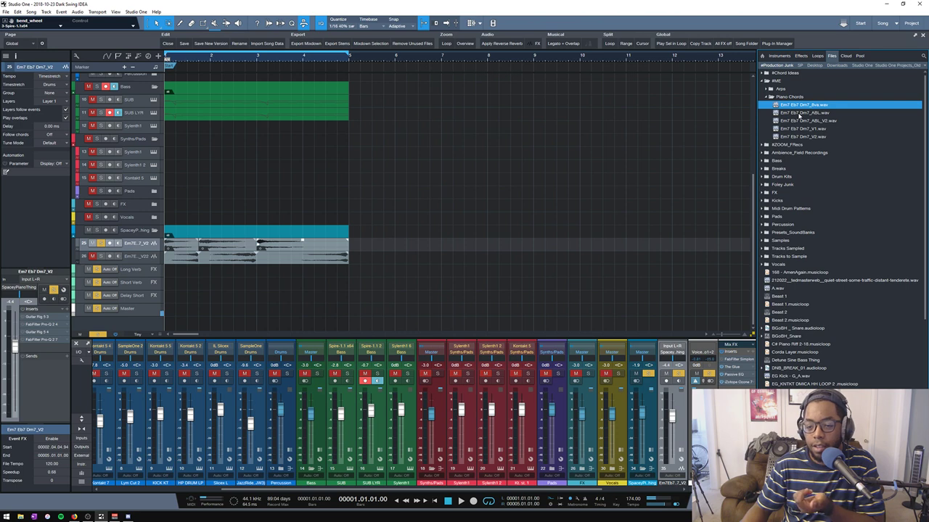
{"action": "left_click", "coordinate": [798, 114]}
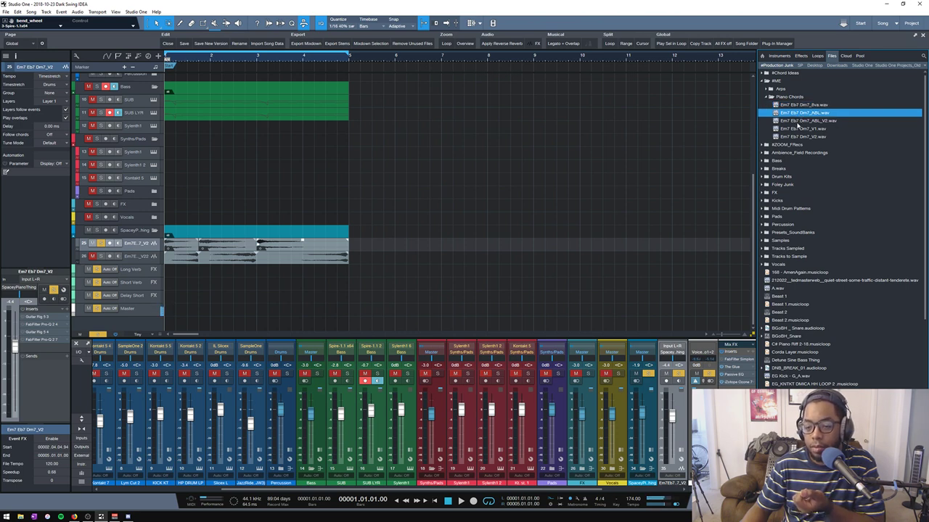
{"action": "left_click", "coordinate": [797, 121]}
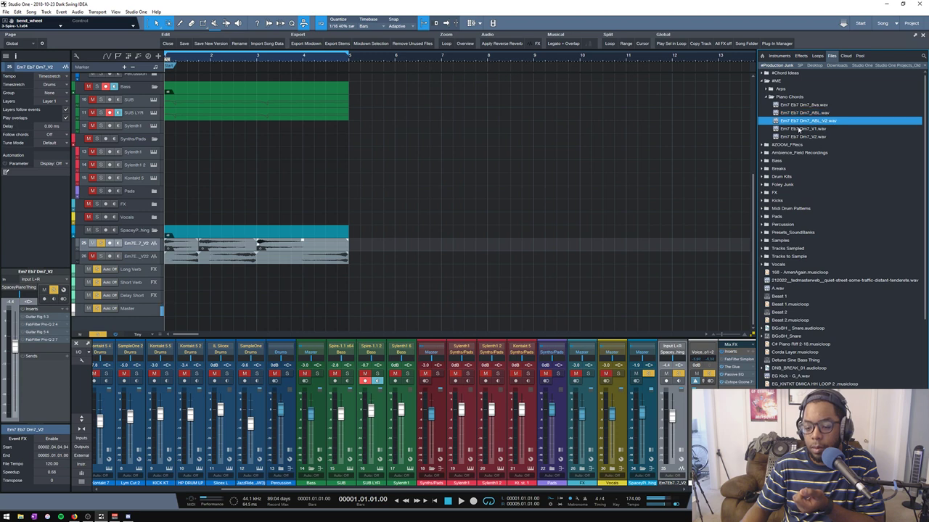
{"action": "left_click", "coordinate": [798, 129]}
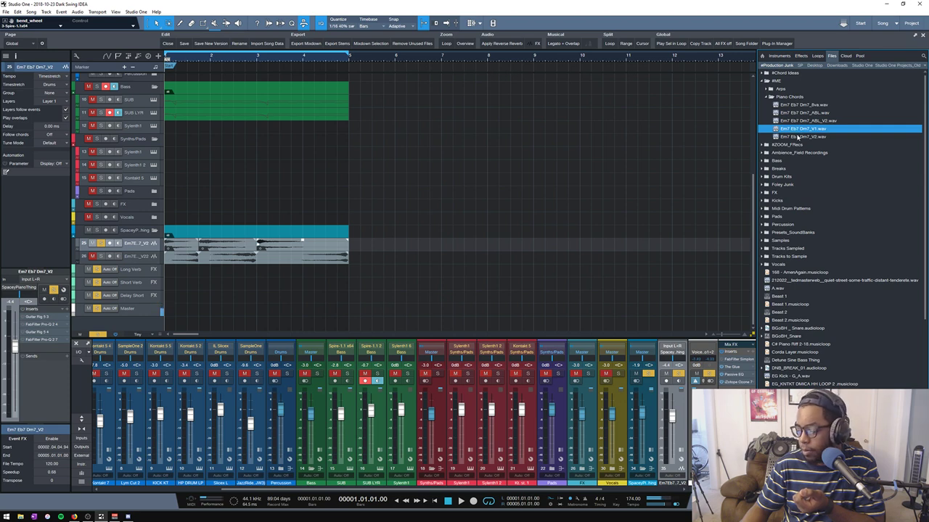
{"action": "left_click", "coordinate": [797, 137]}
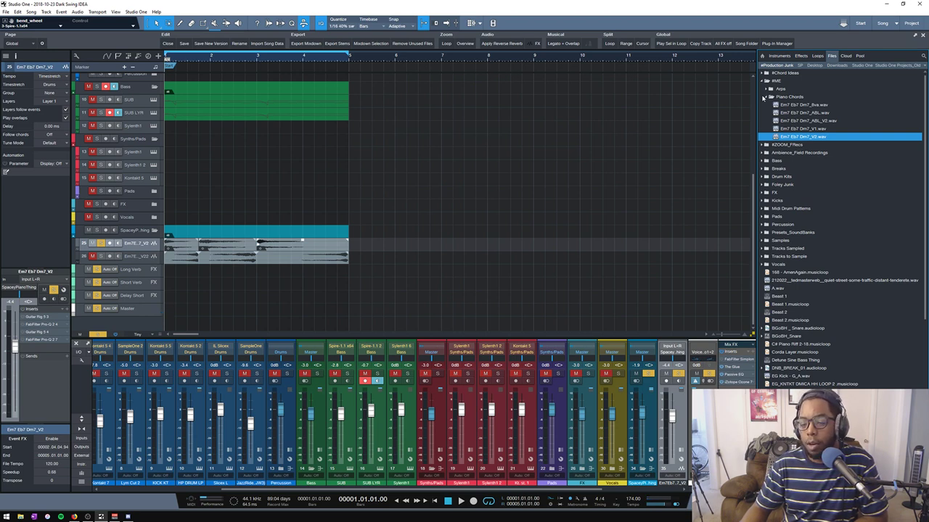
- Play the soloed Em7 Eb7 Dm7_V2 track, then solo the whole Spacey Piano Thing folder and stop playback
{"action": "left_click", "coordinate": [153, 179]}
{"action": "left_click", "coordinate": [153, 178]}
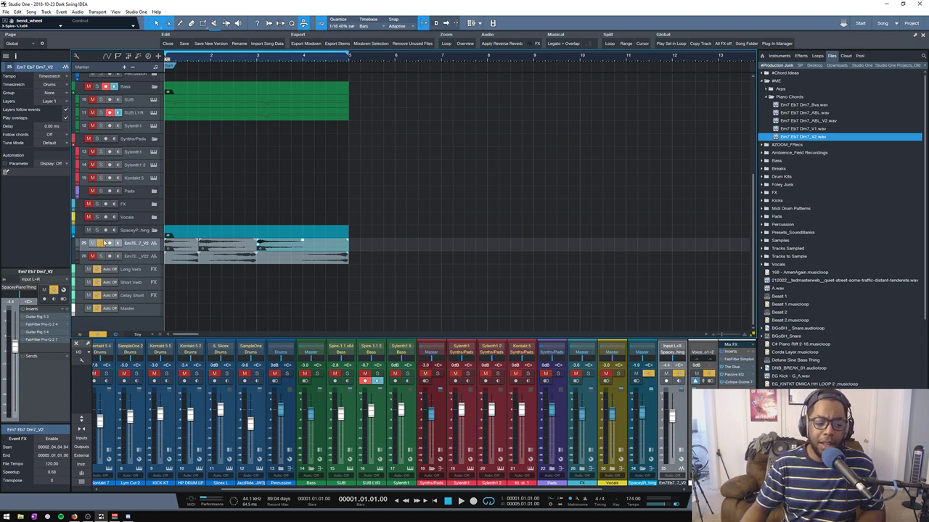
{"action": "key", "text": "space"}
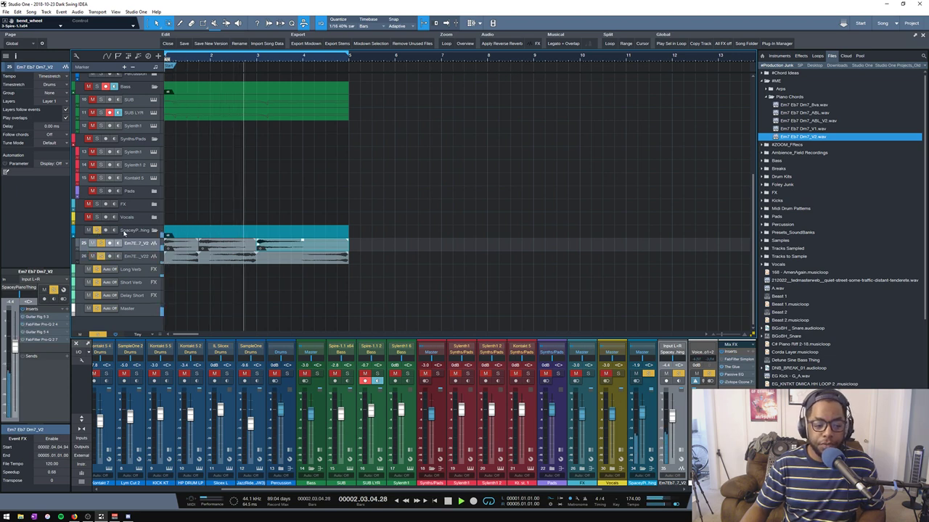
{"action": "key", "text": "Up"}
{"action": "key", "text": "space"}
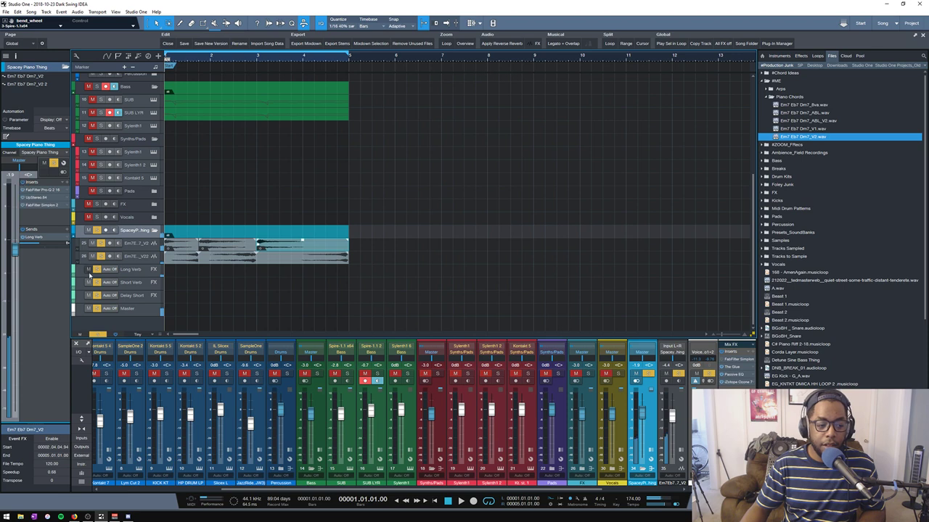
- Play the full loop with drums, bass and piano unsoloed and all tracks in view, then stop it
{"action": "key", "text": "space"}
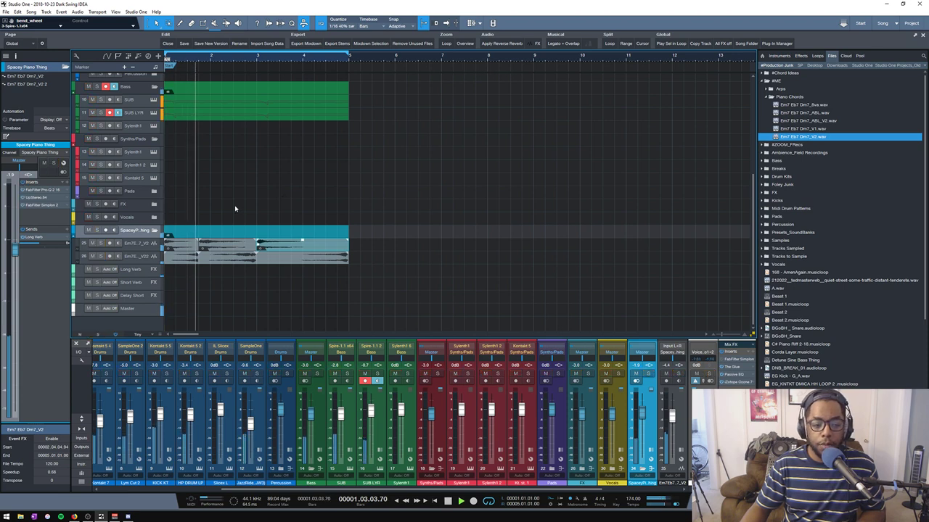
{"action": "key", "text": "shift+z"}
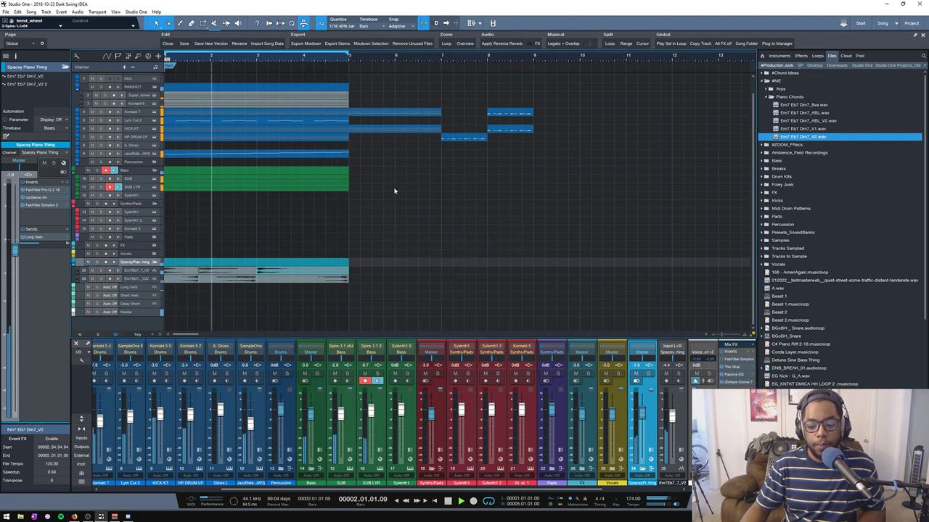
{"action": "key", "text": "space"}
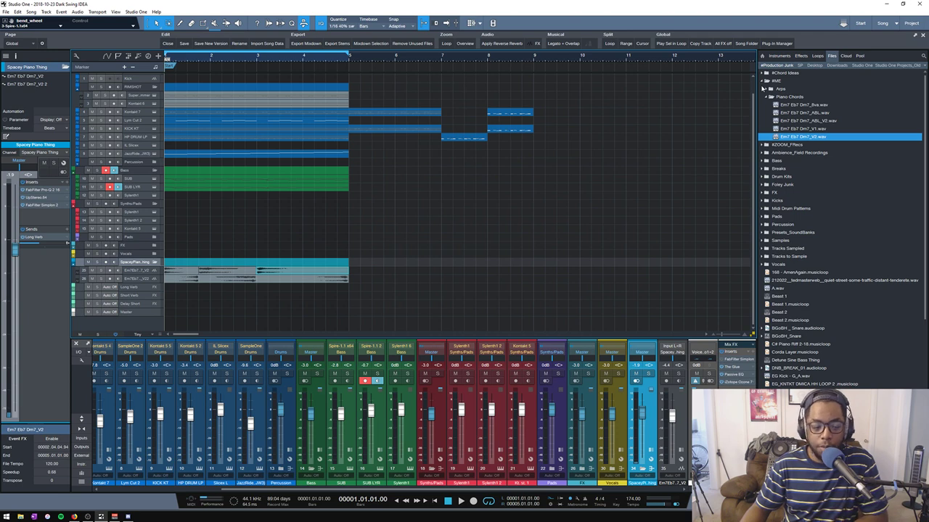
- Expand the Arps folder inside #ME, audition its two arpeggio samples, and collapse the folder again
{"action": "left_click", "coordinate": [763, 88]}
{"action": "left_click", "coordinate": [782, 98]}
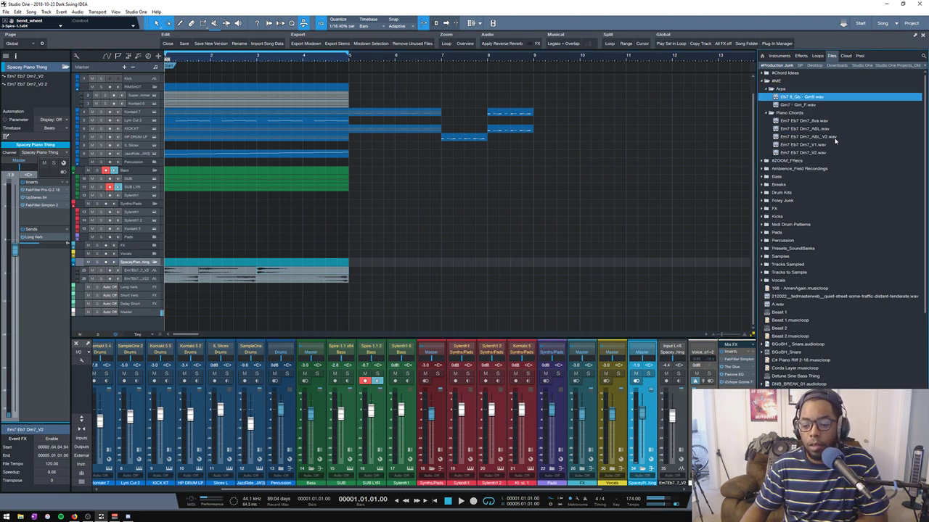
{"action": "left_click", "coordinate": [803, 106]}
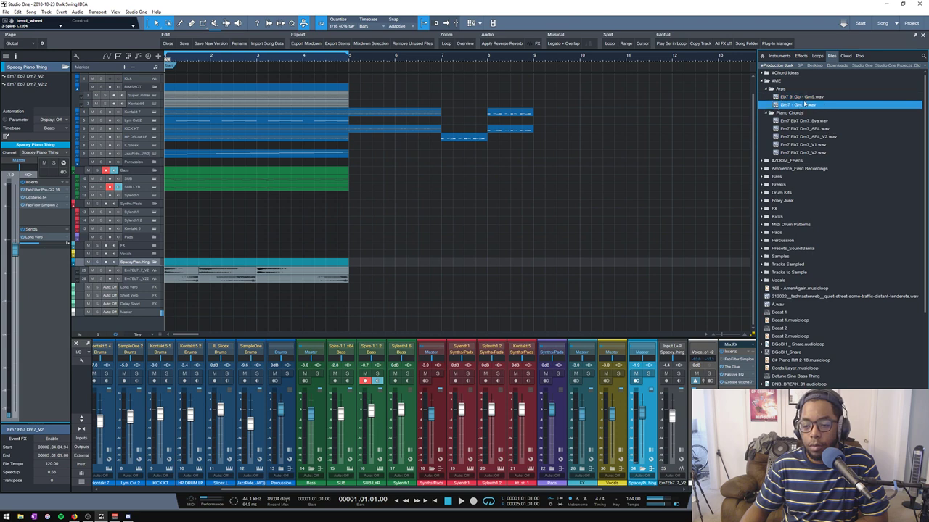
{"action": "left_click", "coordinate": [766, 88]}
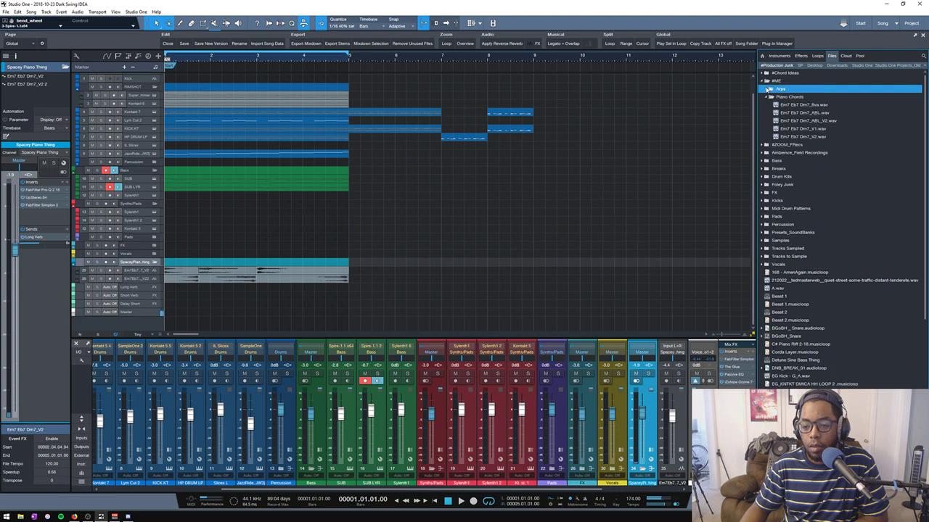
- Collapse the Piano Chords and #ME folders and take a brief look at #Chord Ideas
{"action": "left_click", "coordinate": [765, 96]}
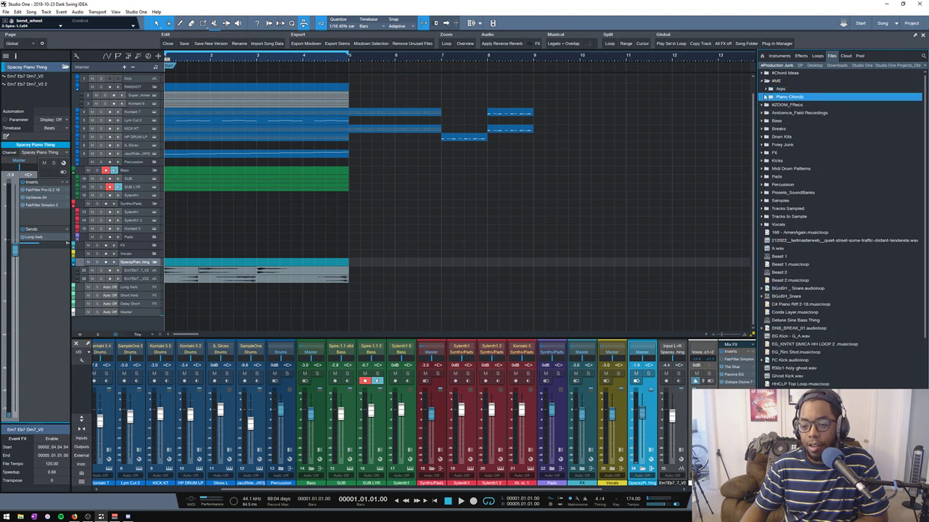
{"action": "left_click", "coordinate": [765, 97]}
{"action": "left_click", "coordinate": [765, 97]}
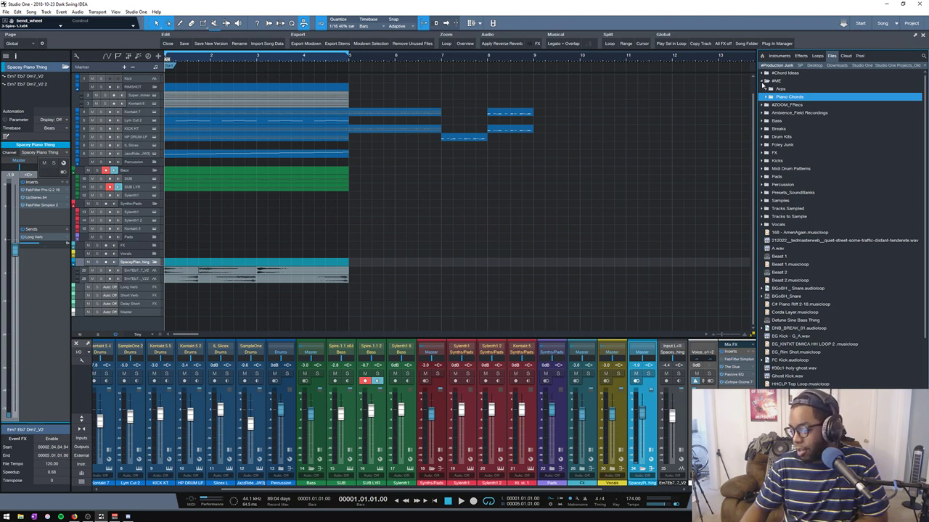
{"action": "left_click", "coordinate": [764, 80]}
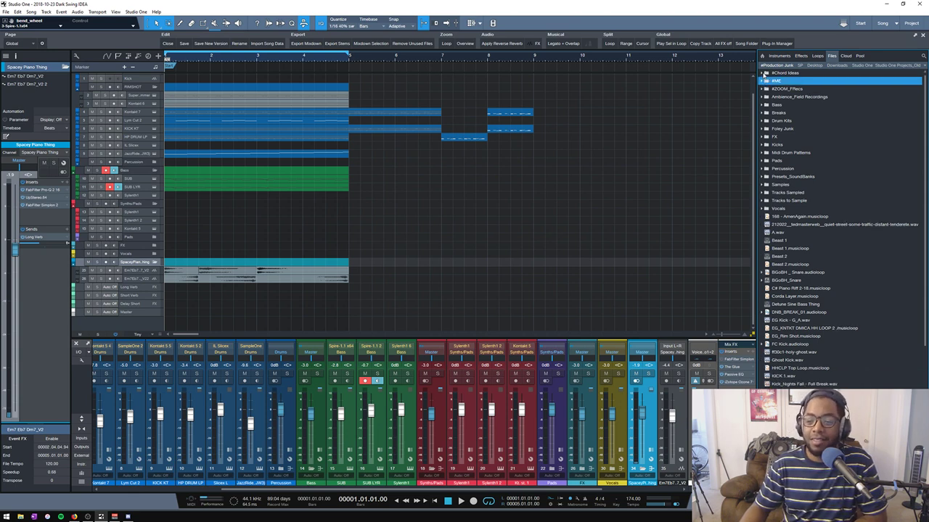
{"action": "left_click", "coordinate": [764, 73]}
{"action": "left_click", "coordinate": [763, 73]}
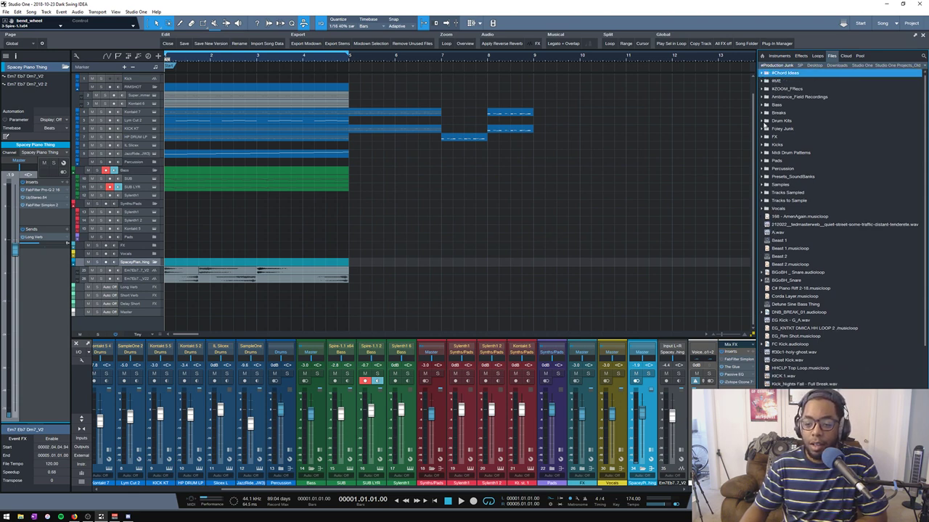
- Save the Dark Swing IDEA song and close it
{"action": "scroll", "coordinate": [242, 155], "scroll_direction": "up", "scroll_amount": 2}
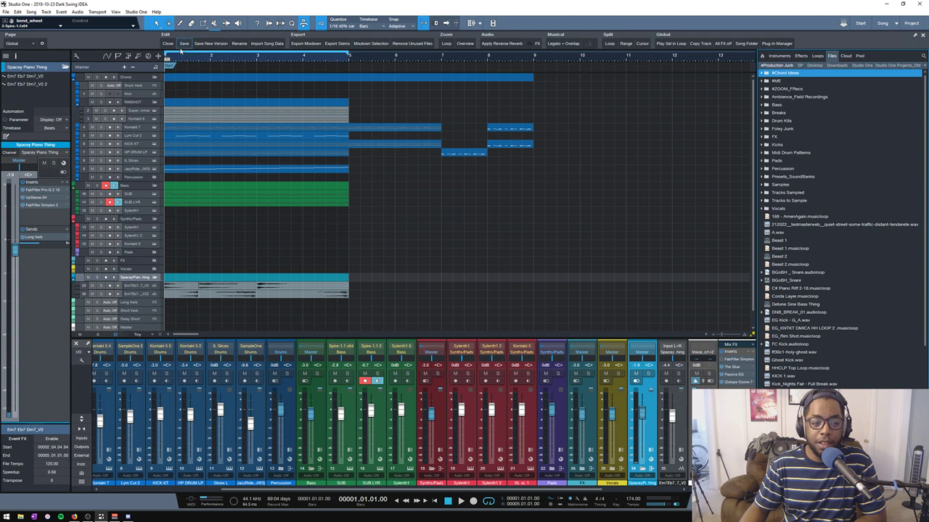
{"action": "left_click", "coordinate": [183, 44]}
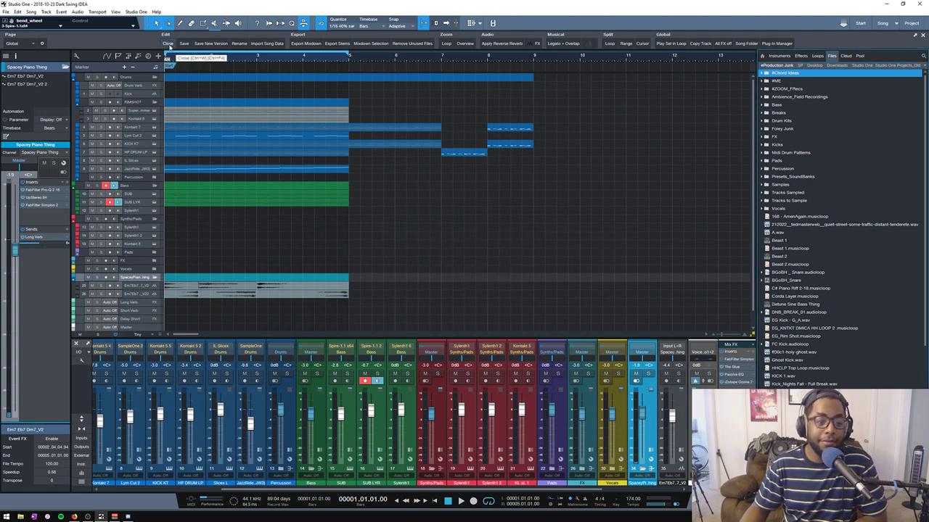
{"action": "left_click", "coordinate": [169, 45]}
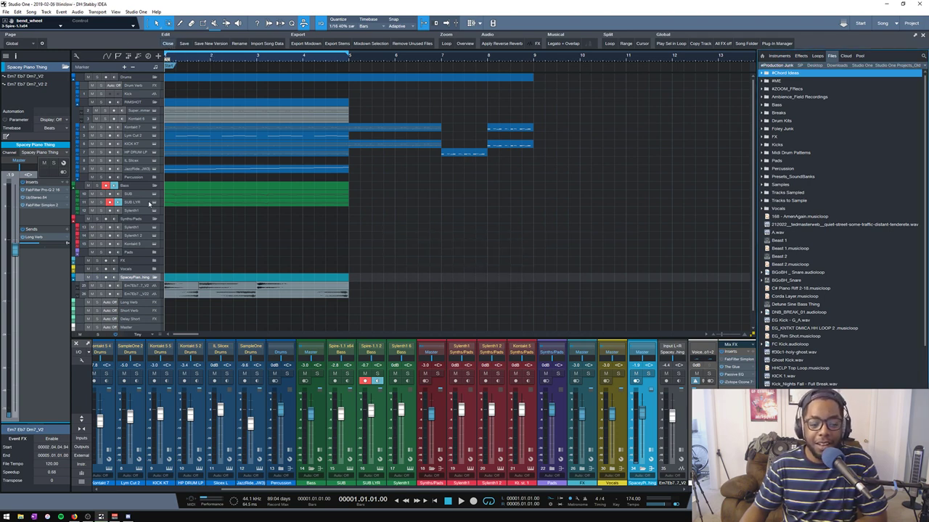
- Close the remaining DH Stabby IDEA song without saving its changes
{"action": "left_click", "coordinate": [895, 23]}
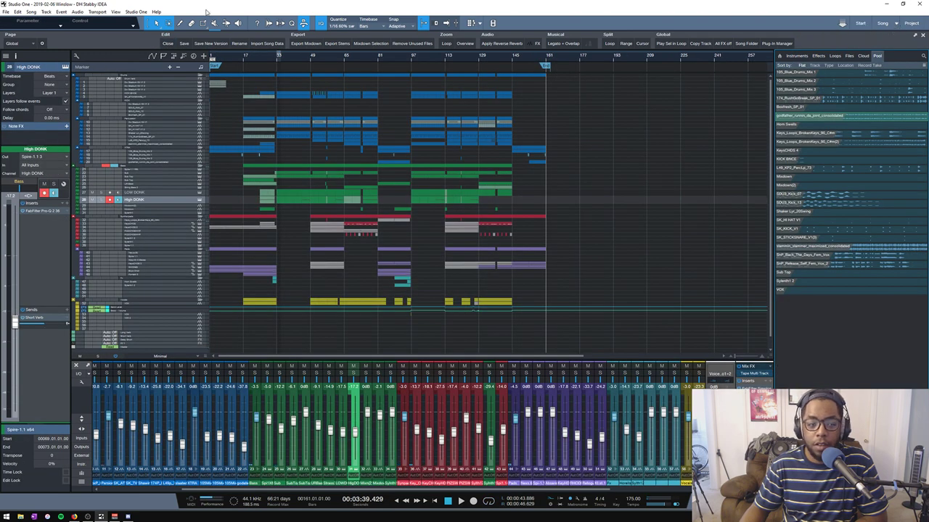
{"action": "left_click", "coordinate": [168, 43]}
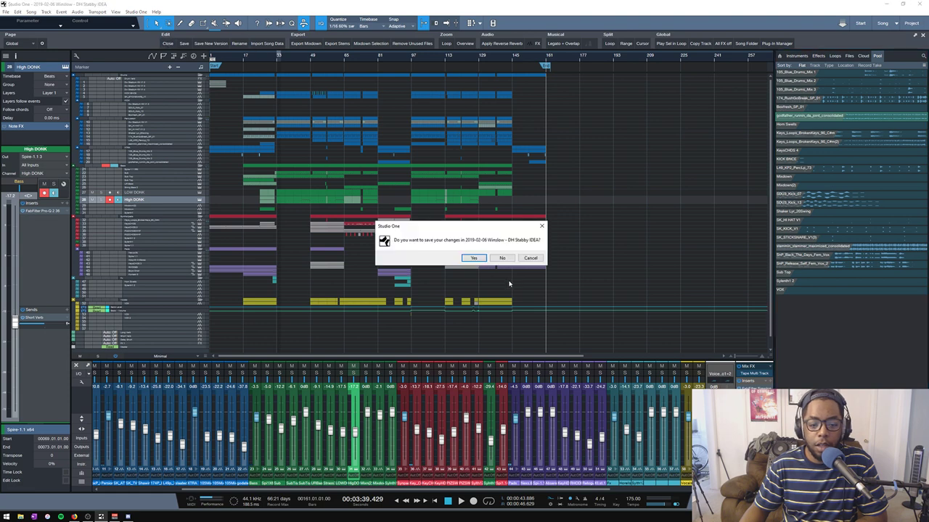
{"action": "left_click", "coordinate": [503, 259]}
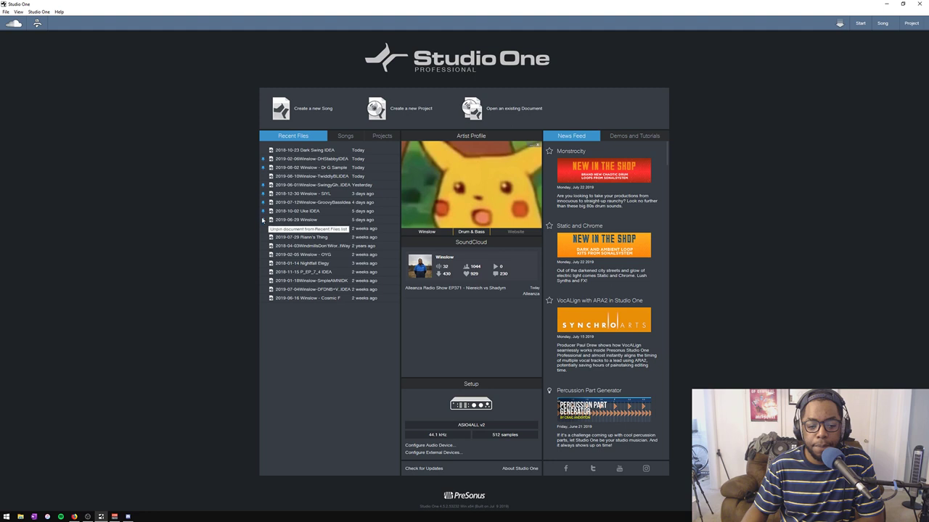
- Open the 2018-12-30 SIYL song from the recent files and play its arrangement from the beginning
{"action": "left_click", "coordinate": [318, 197]}
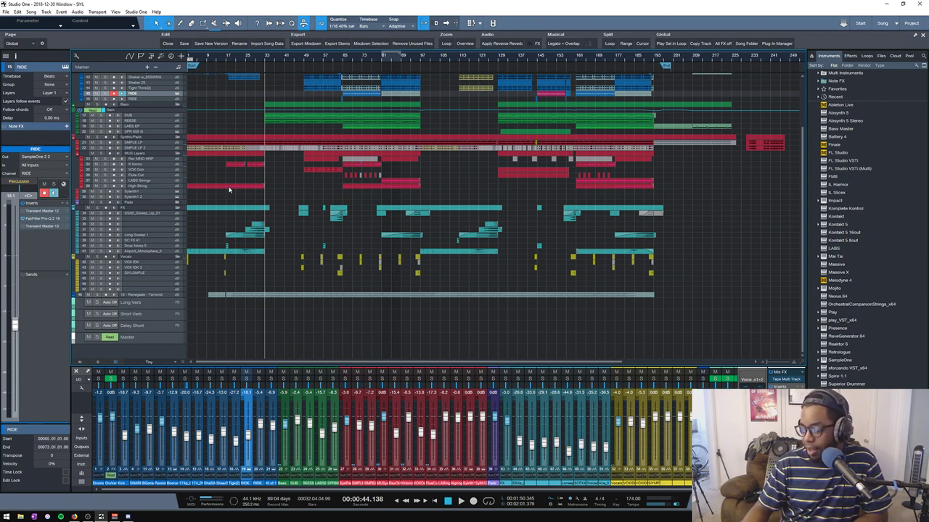
{"action": "scroll", "coordinate": [223, 94], "scroll_direction": "up", "scroll_amount": 3}
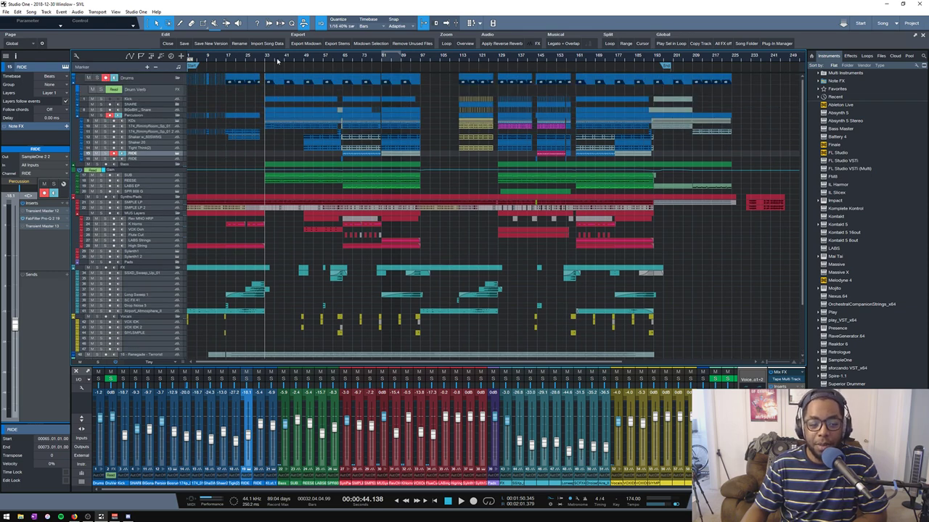
{"action": "scroll", "coordinate": [270, 59], "scroll_direction": "down", "scroll_amount": 2}
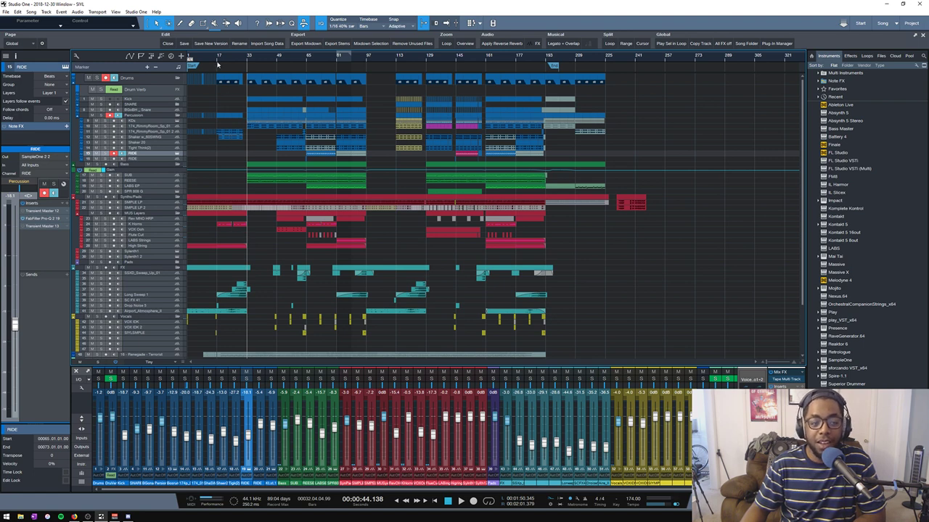
{"action": "key", "text": "Home"}
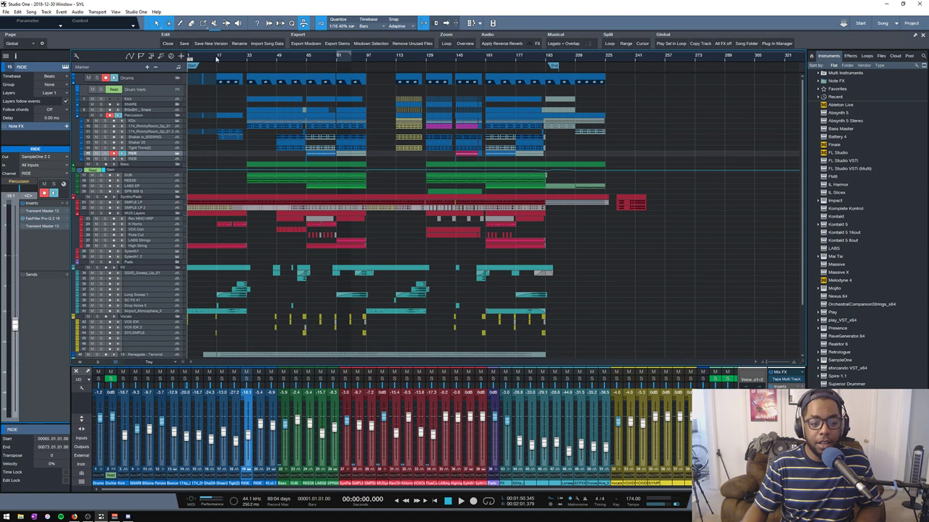
{"action": "key", "text": "space"}
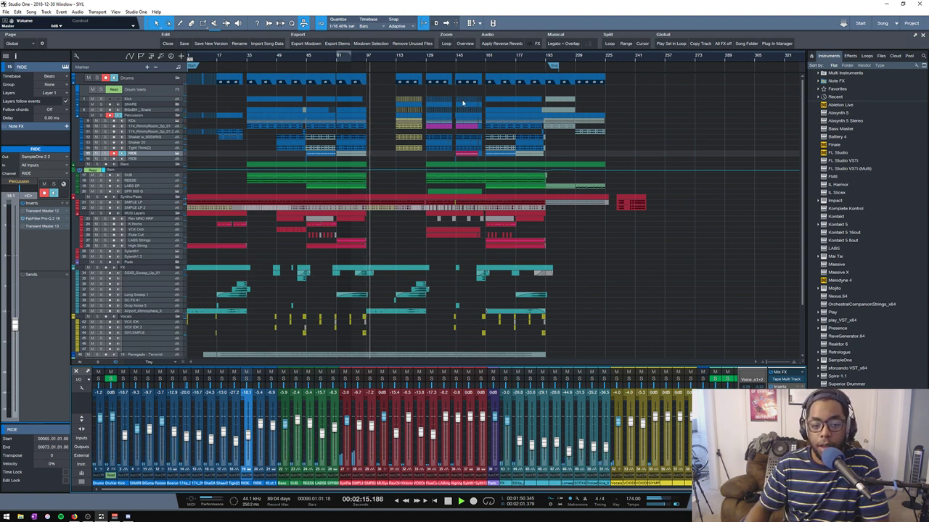
- Play the SIYL song from about bar 113, make the SMPLE LP track taller to inspect its sample, and stop playback
{"action": "left_click", "coordinate": [396, 56]}
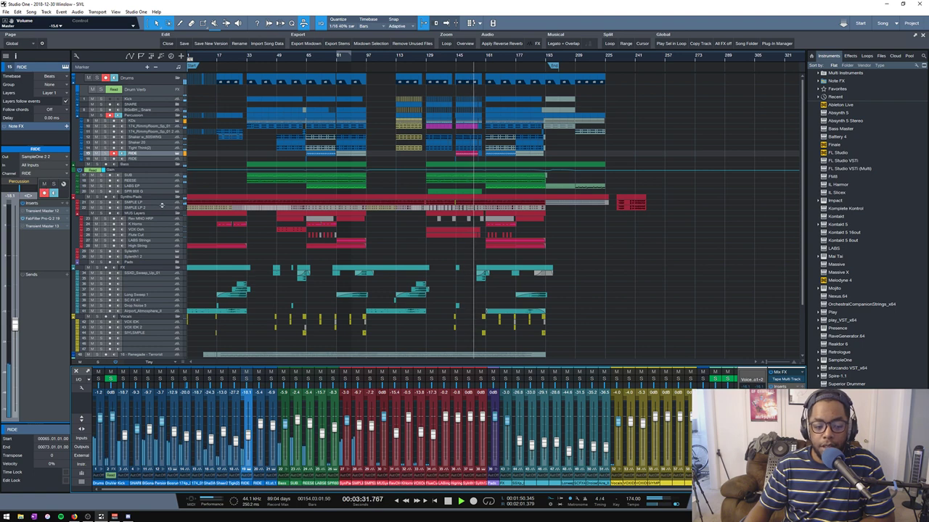
{"action": "left_click_drag", "start_coordinate": [161, 206], "coordinate": [157, 213]}
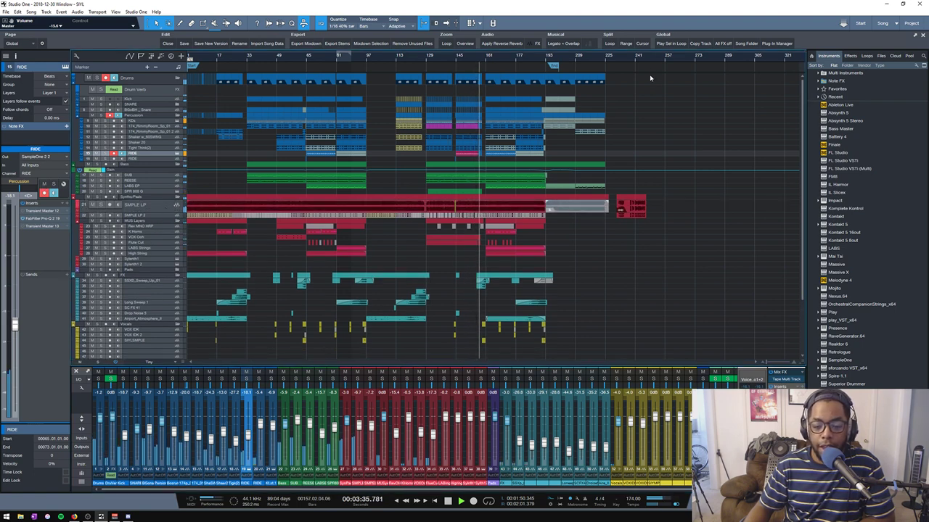
{"action": "scroll", "coordinate": [641, 58], "scroll_direction": "up", "scroll_amount": 3}
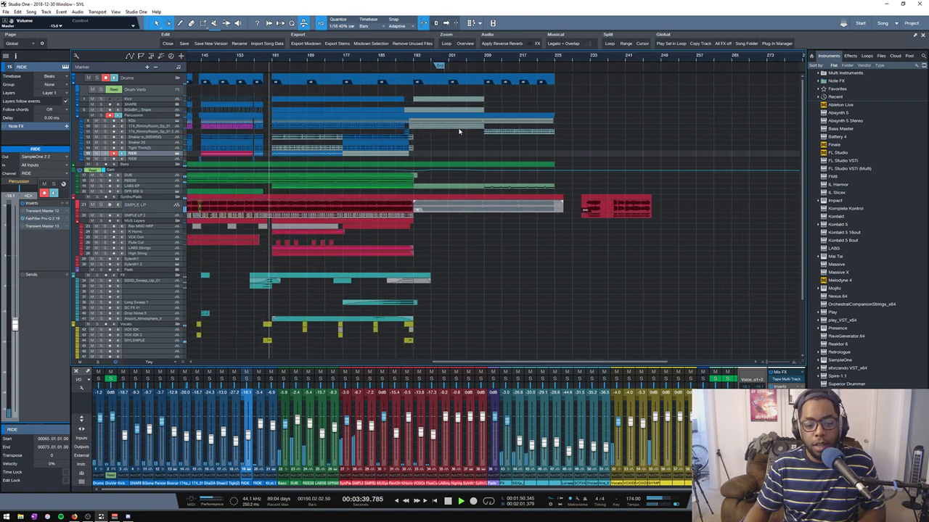
{"action": "key", "text": "space"}
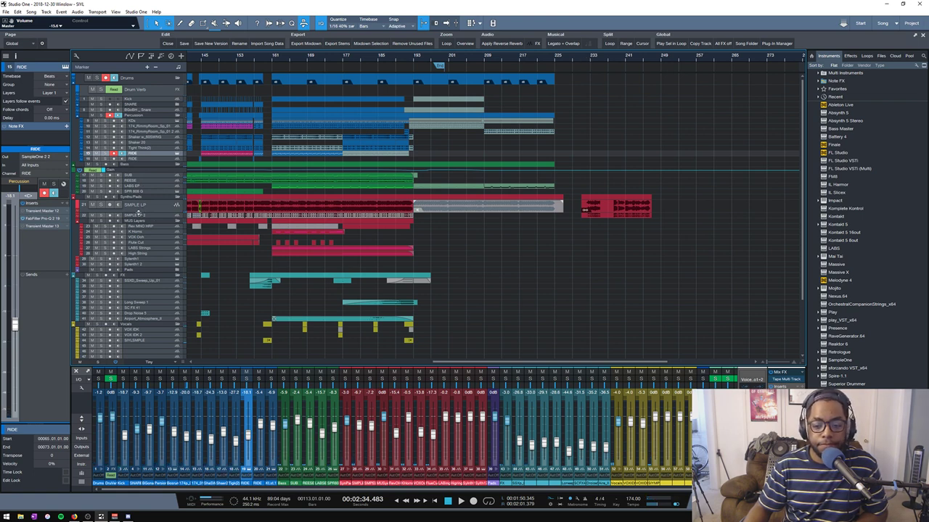
- Show the song's Pool of audio files in the browser
{"action": "left_click", "coordinate": [897, 56]}
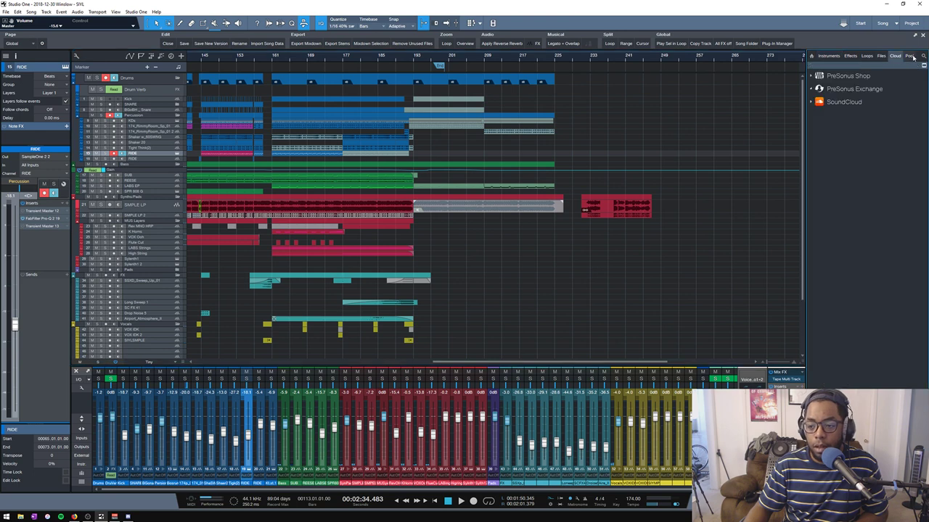
{"action": "left_click", "coordinate": [911, 56]}
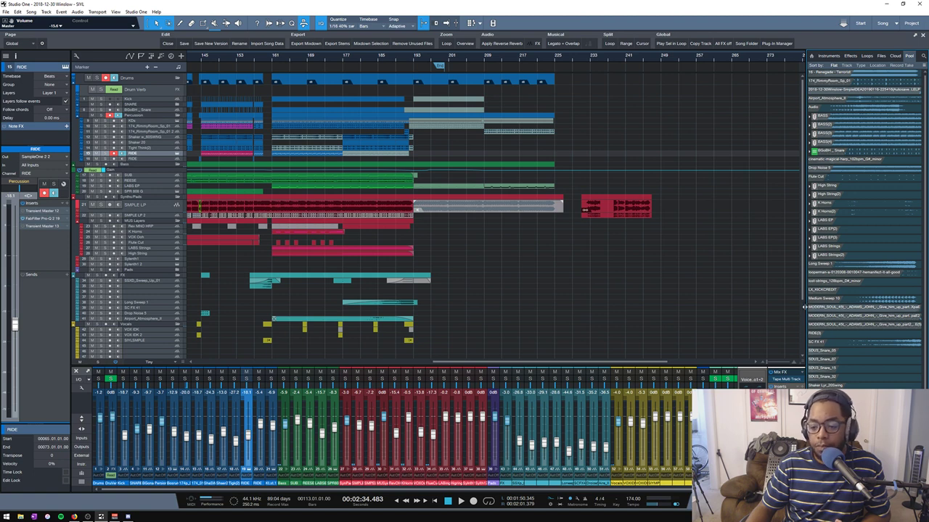
- Widen the browser so the Pool's file names are readable and select the first MODERN_SOUL sample file
{"action": "left_click_drag", "start_coordinate": [805, 306], "coordinate": [746, 308]}
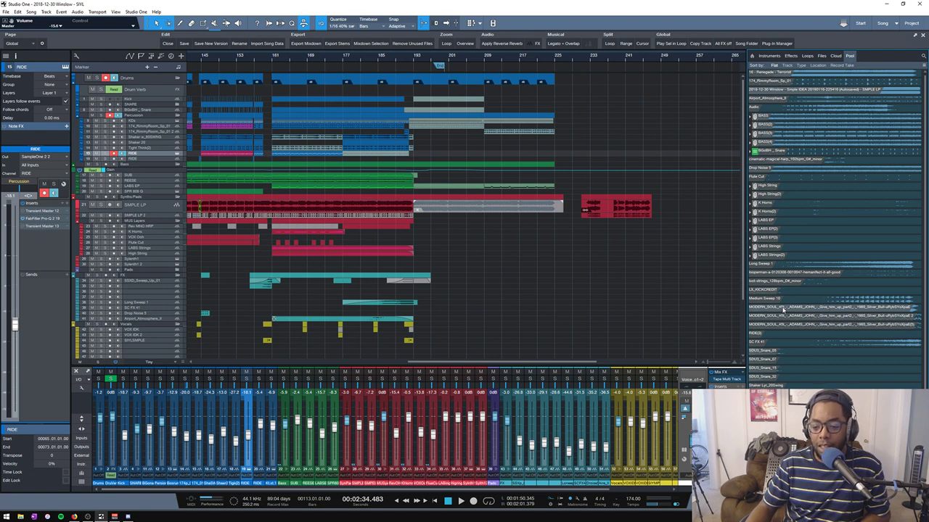
{"action": "left_click", "coordinate": [815, 310]}
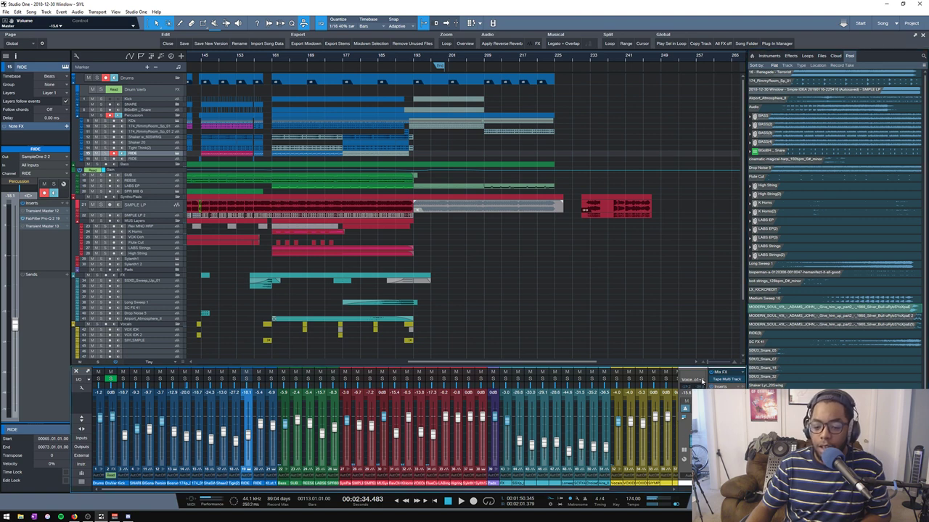
- Solo the SMPLE LP track and play its spare sample clip beyond the song's end from about bars 232 and 238
{"action": "left_click", "coordinate": [273, 56]}
{"action": "left_click", "coordinate": [101, 204]}
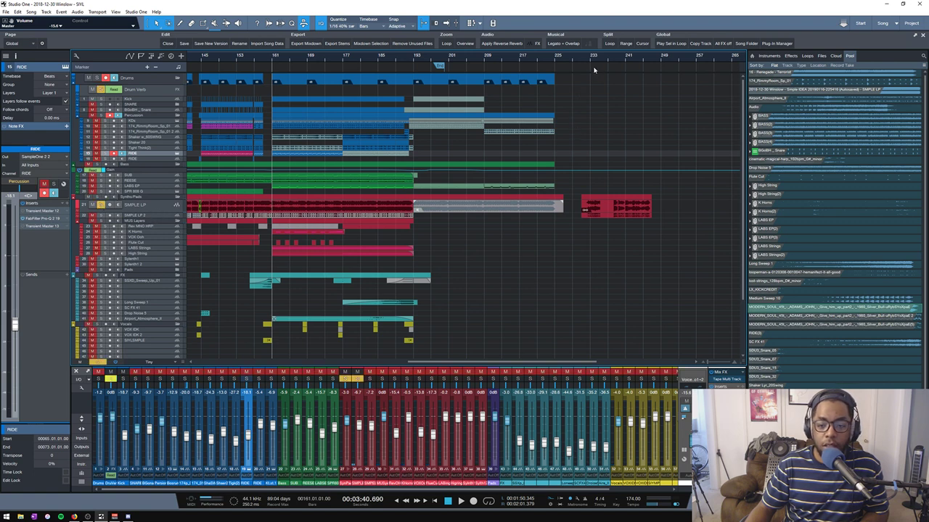
{"action": "left_click", "coordinate": [586, 58]}
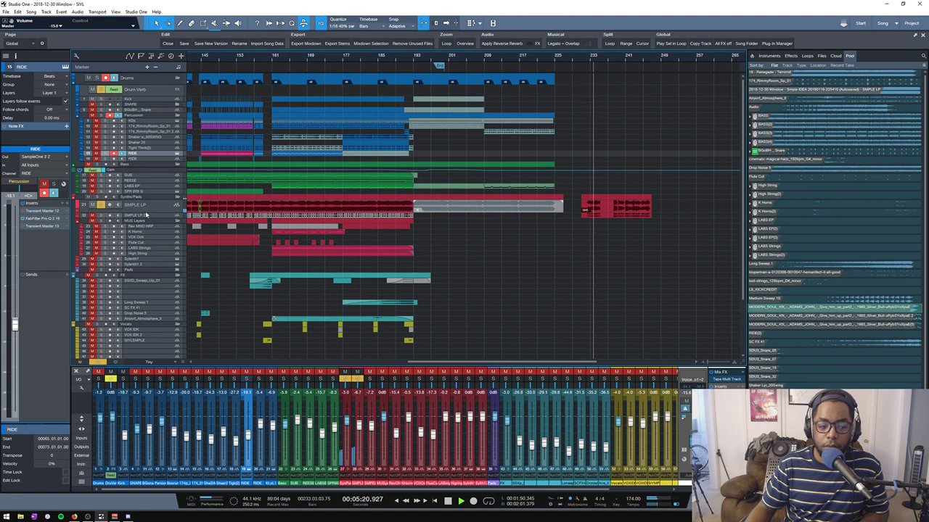
{"action": "left_click", "coordinate": [141, 206]}
{"action": "key", "text": "space"}
{"action": "key", "text": "space"}
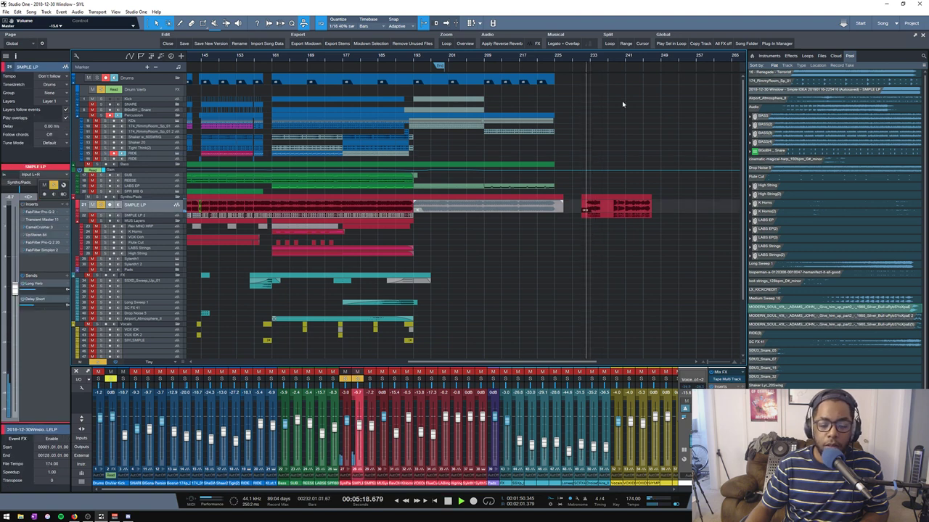
{"action": "left_click", "coordinate": [611, 61]}
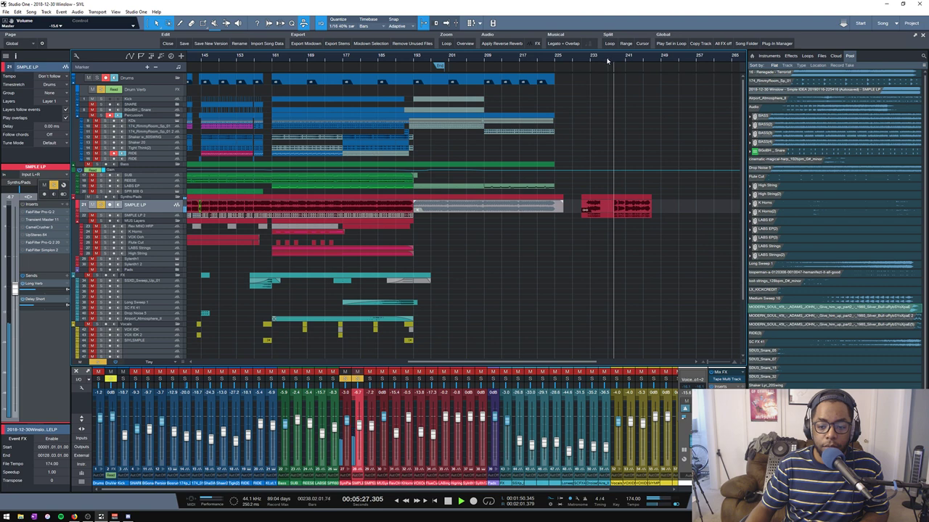
{"action": "key", "text": "space"}
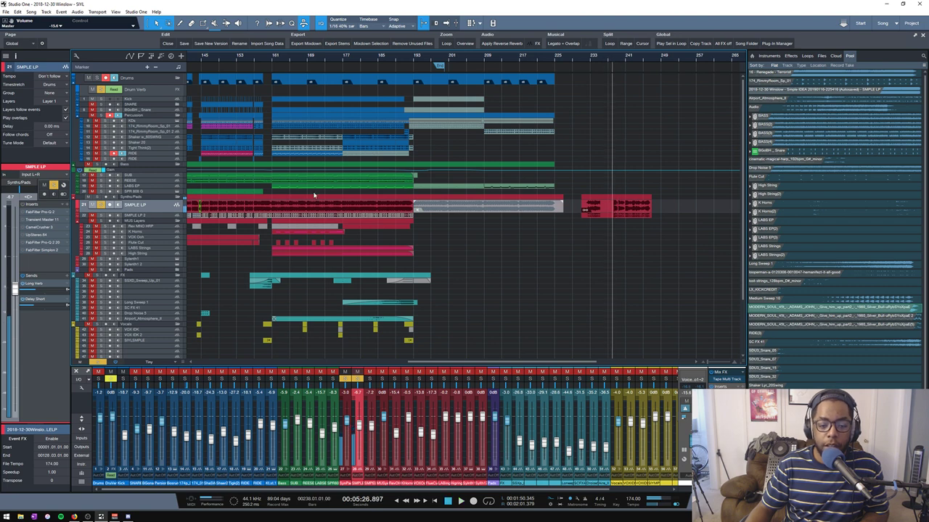
- Play the soloed SMPLE LP track from bar 161, replay it from around bars 178 to 180, and resume from bar 178
{"action": "left_click", "coordinate": [273, 59]}
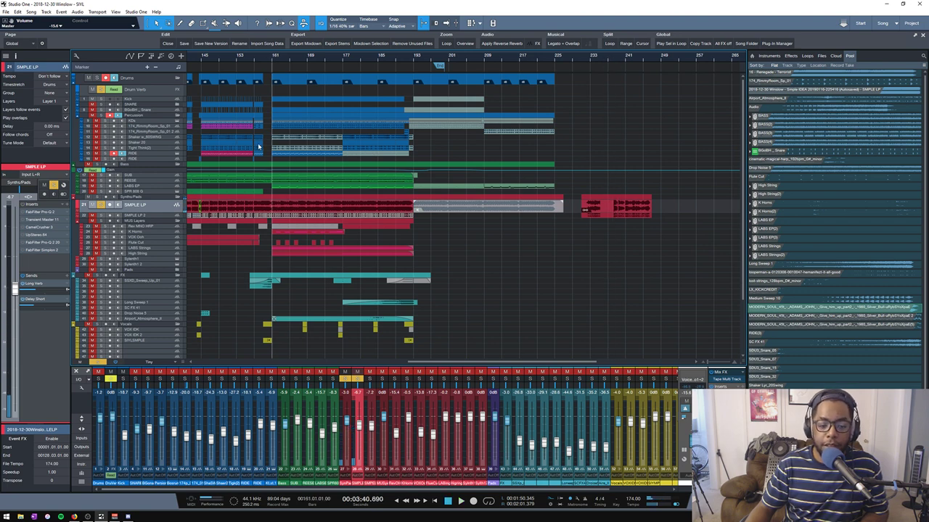
{"action": "key", "text": "space"}
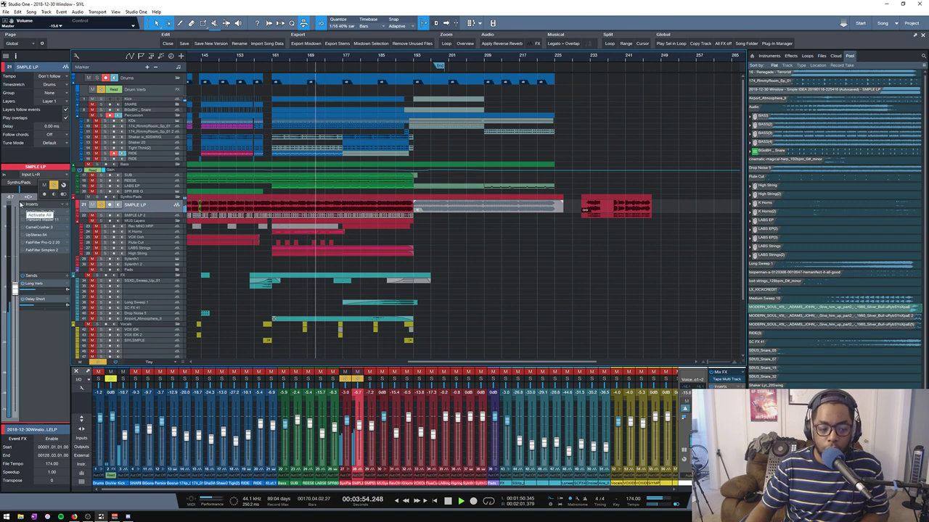
{"action": "scroll", "coordinate": [289, 58], "scroll_direction": "down", "scroll_amount": 3}
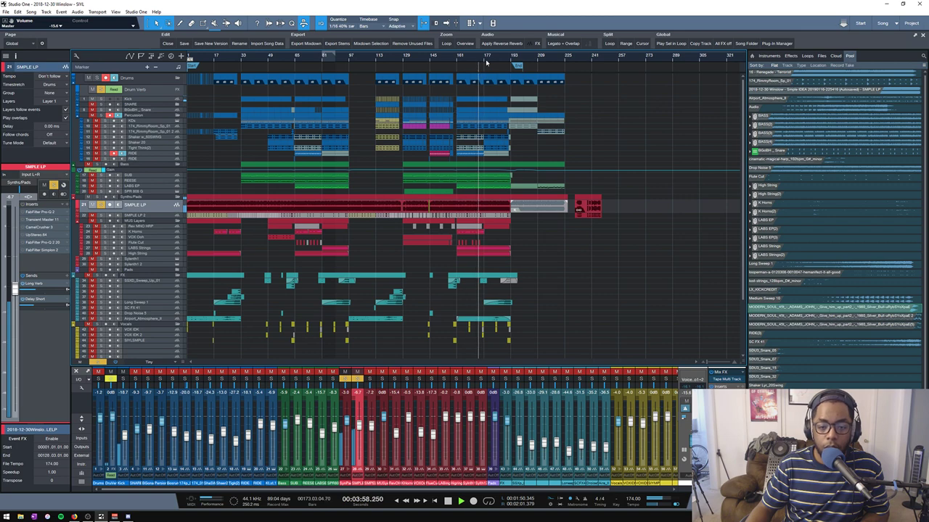
{"action": "left_click", "coordinate": [489, 56]}
{"action": "scroll", "coordinate": [492, 57], "scroll_direction": "up", "scroll_amount": 4}
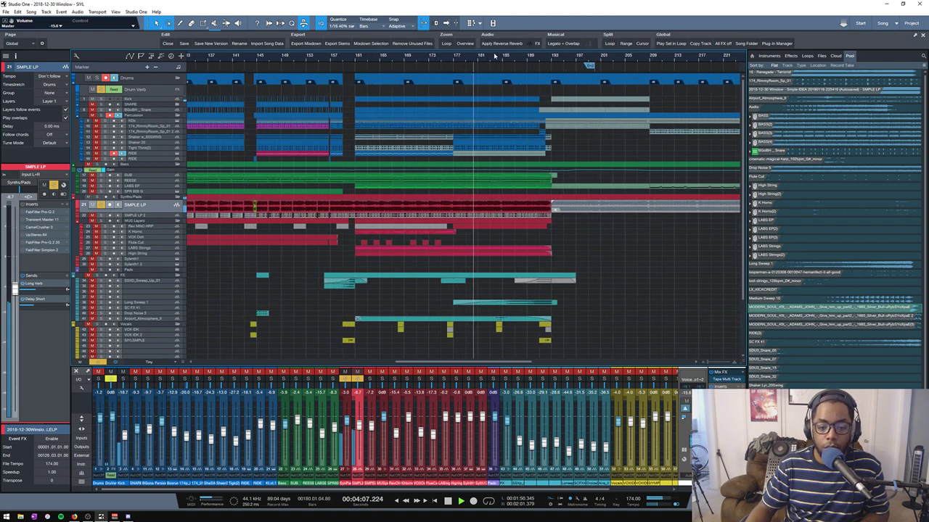
{"action": "left_click", "coordinate": [458, 58]}
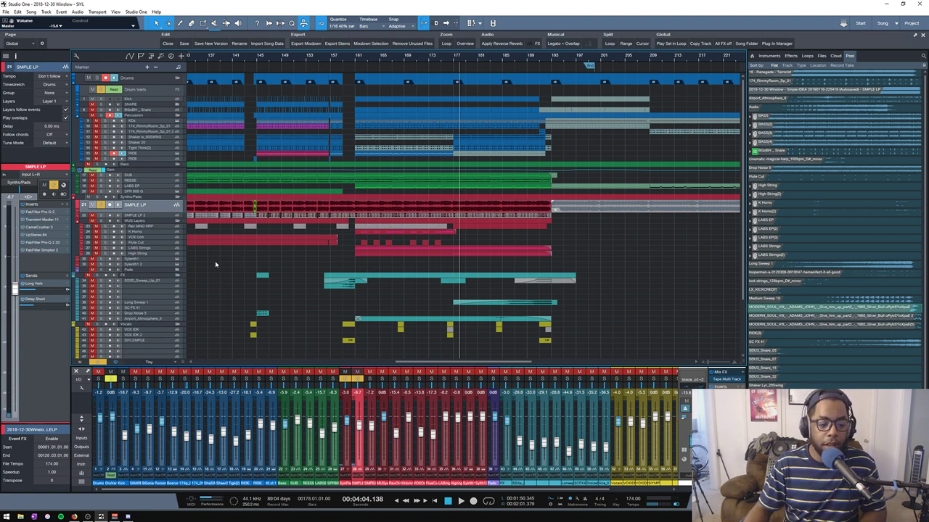
{"action": "key", "text": "space"}
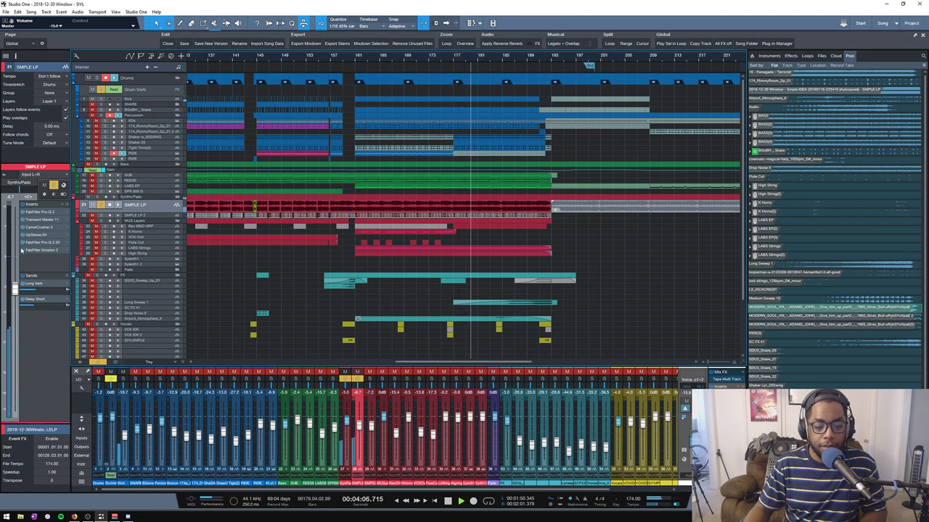
- Return to bar 161, solo the Bass folder alongside SMPLE LP, play the section, clear the solos to hear the full mix, and stop
{"action": "left_click", "coordinate": [354, 49]}
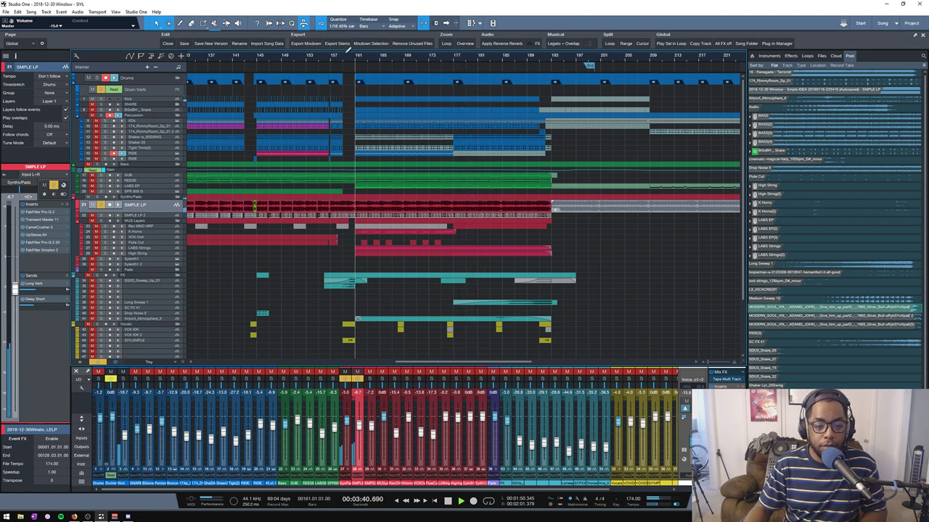
{"action": "left_click", "coordinate": [96, 166]}
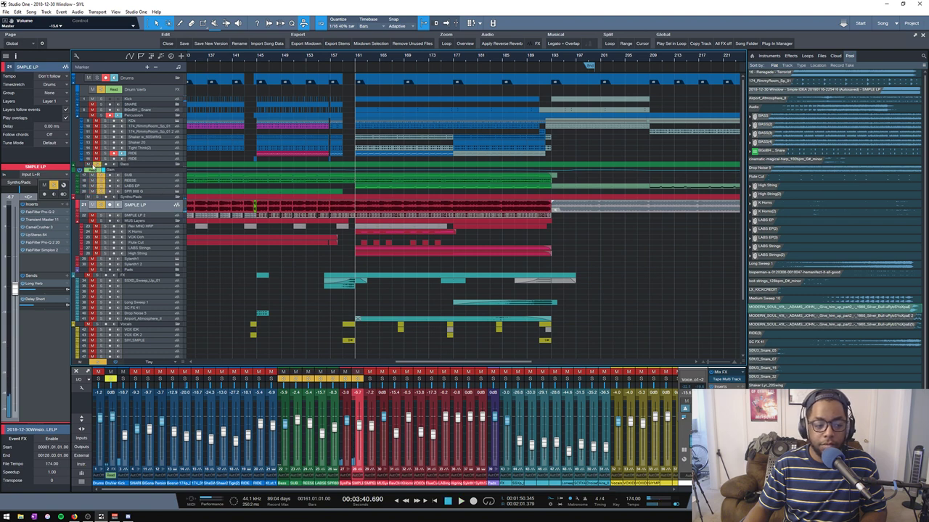
{"action": "key", "text": "space"}
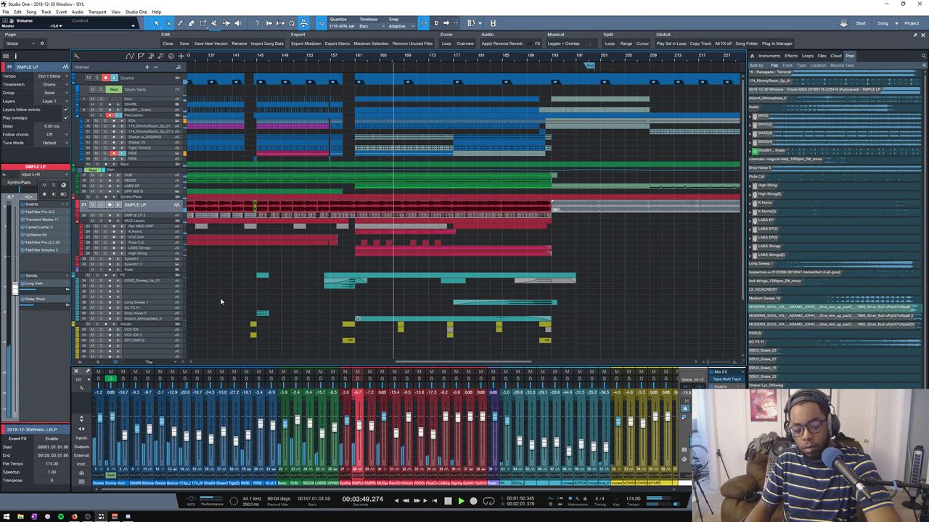
{"action": "key", "text": "super"}
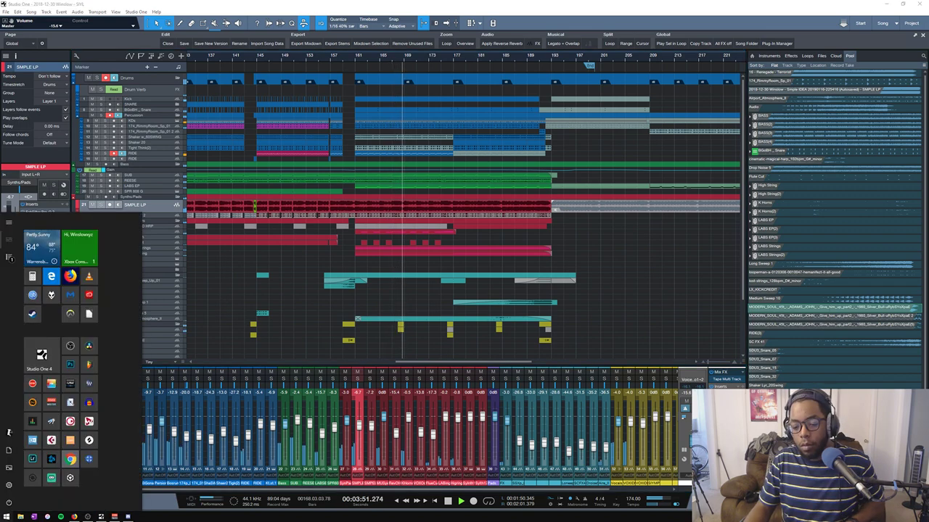
{"action": "key", "text": "super"}
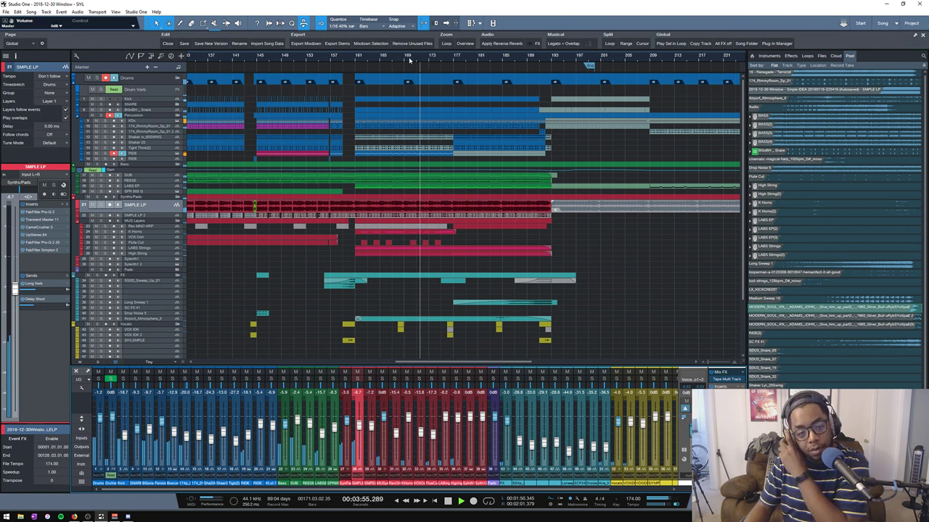
{"action": "scroll", "coordinate": [410, 58], "scroll_direction": "down", "scroll_amount": 3}
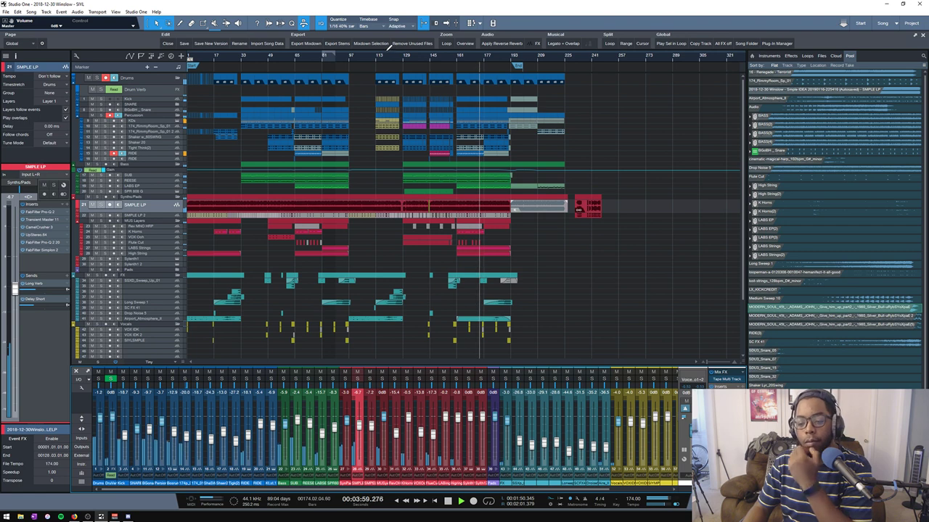
{"action": "key", "text": "space"}
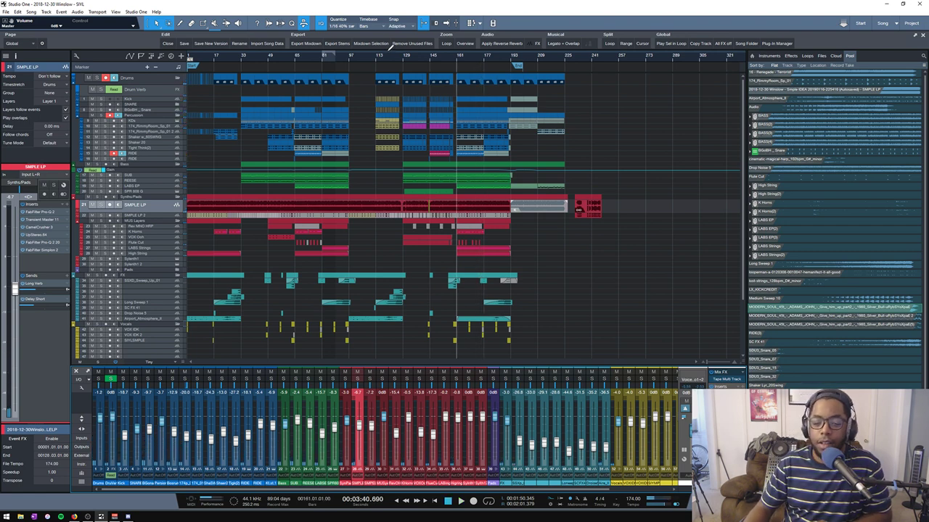
- Solo the Drums folder and play it briefly from bar 129
{"action": "scroll", "coordinate": [400, 60], "scroll_direction": "up", "scroll_amount": 5}
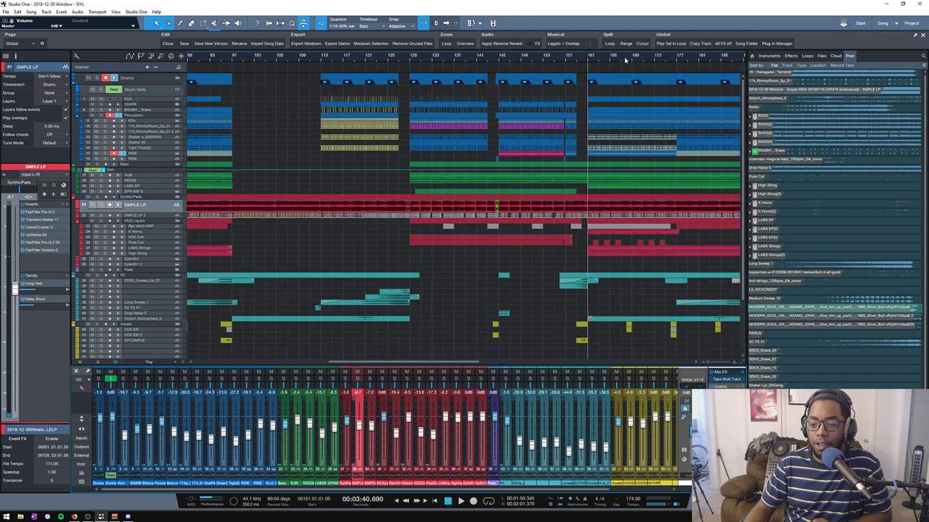
{"action": "scroll", "coordinate": [625, 60], "scroll_direction": "up", "scroll_amount": 2}
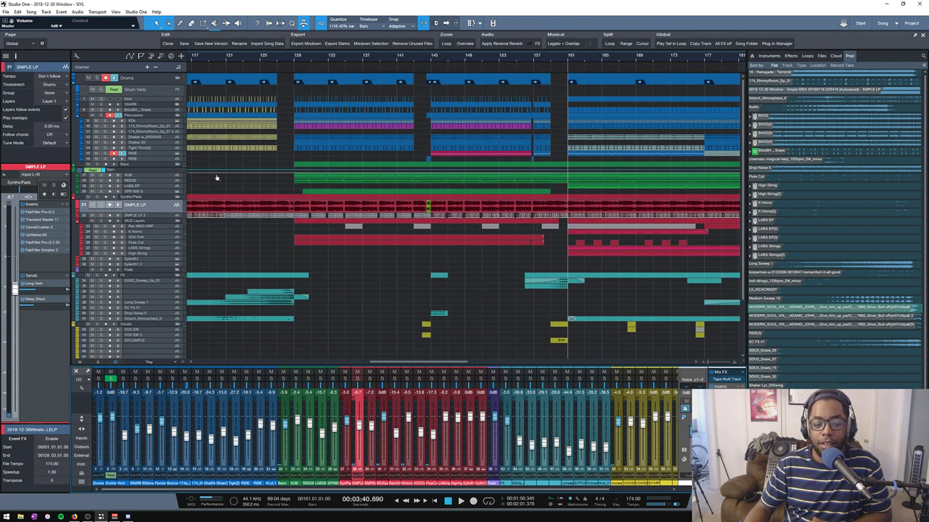
{"action": "left_click", "coordinate": [293, 58]}
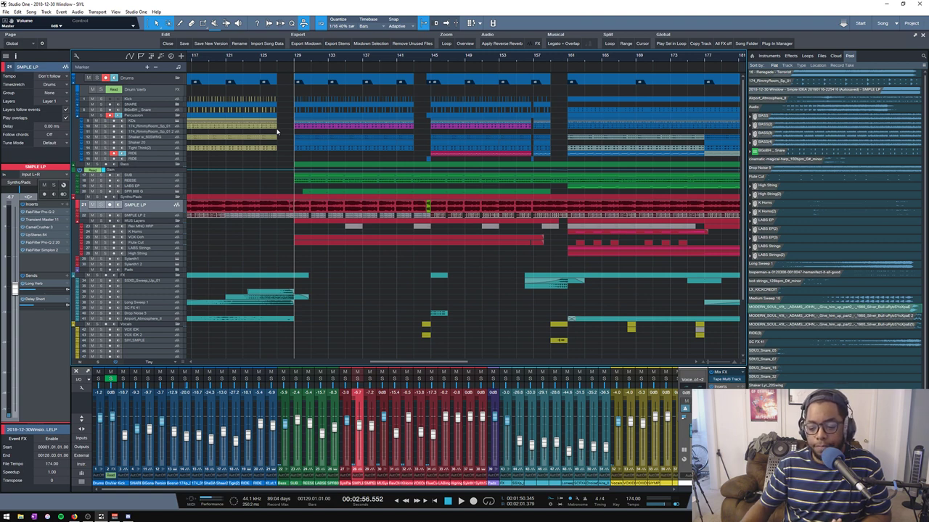
{"action": "left_click", "coordinate": [95, 77]}
{"action": "key", "text": "space"}
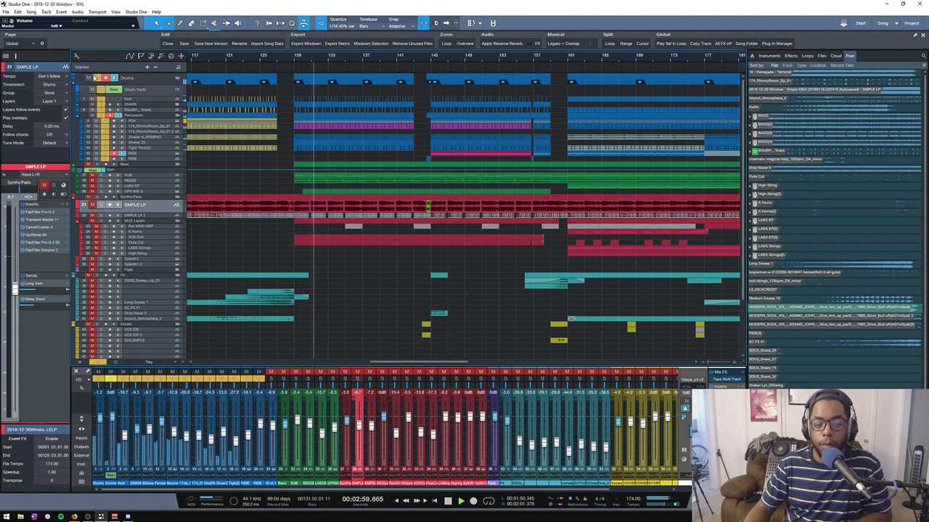
{"action": "key", "text": "space"}
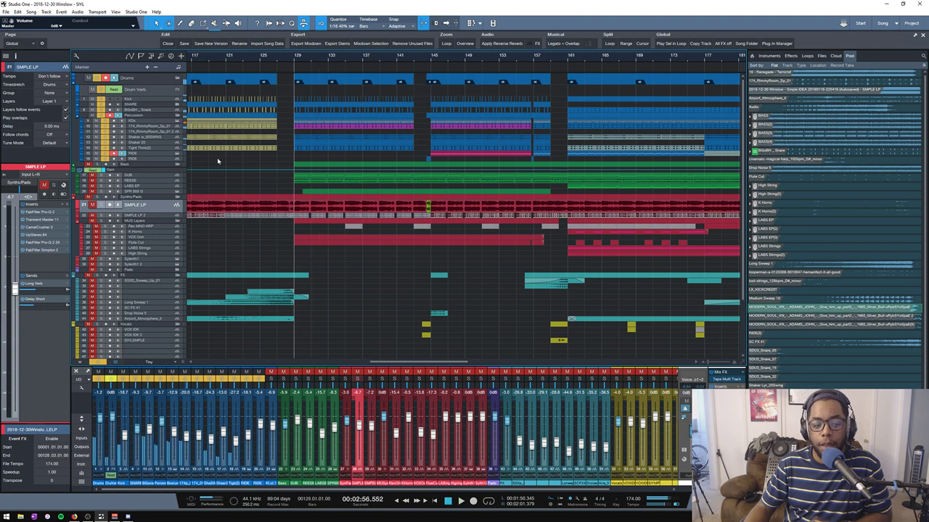
- Add the Bass and Synths/Pads folders to the soloed drums and play them together from bar 129
{"action": "left_click", "coordinate": [97, 168]}
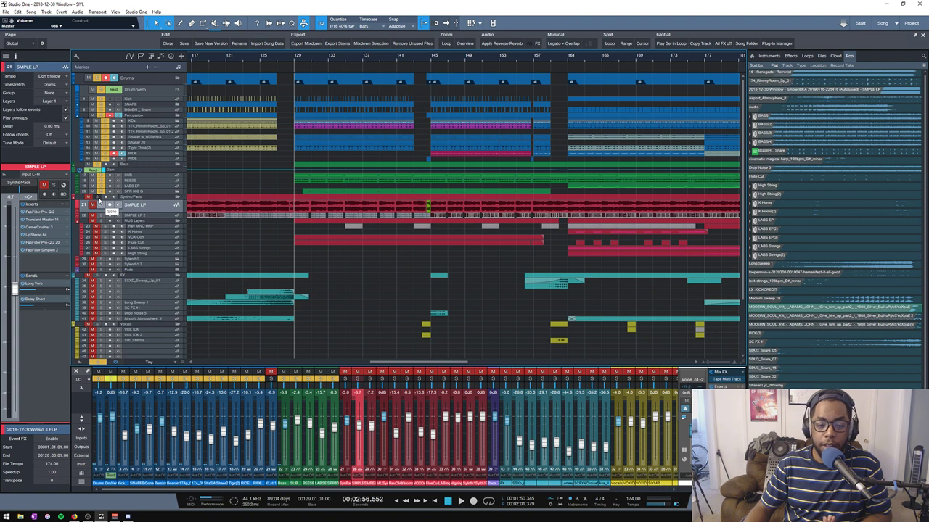
{"action": "left_click", "coordinate": [97, 197]}
{"action": "key", "text": "space"}
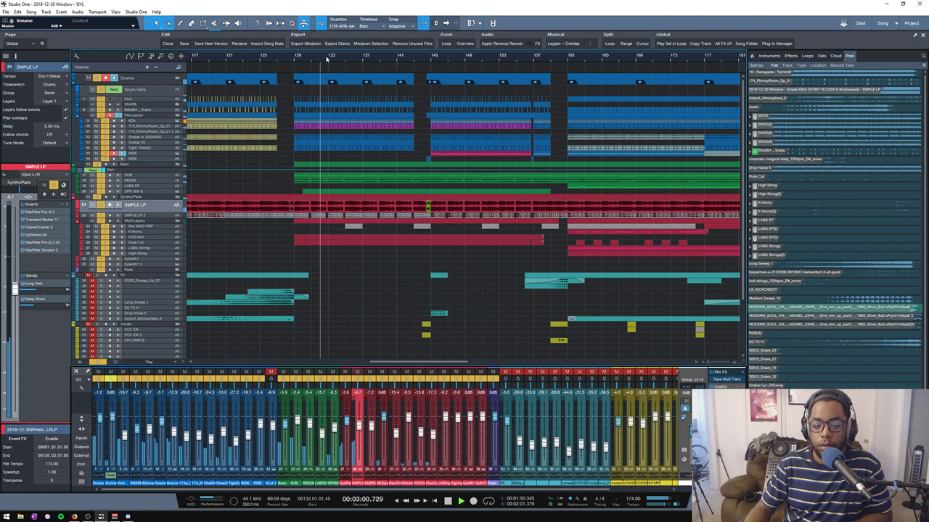
- Stop playback, locate the vocal clips, and solo the VOX IDK 2 track to hear its clip at bar 144
{"action": "key", "text": "w"}
{"action": "key", "text": "w"}
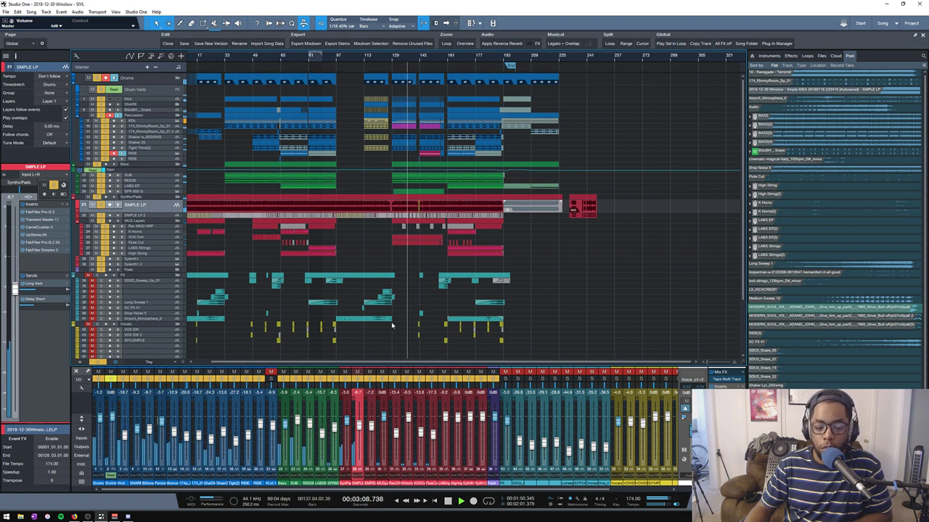
{"action": "scroll", "coordinate": [398, 313], "scroll_direction": "down", "scroll_amount": 2}
{"action": "left_click_drag", "start_coordinate": [405, 278], "coordinate": [508, 311]}
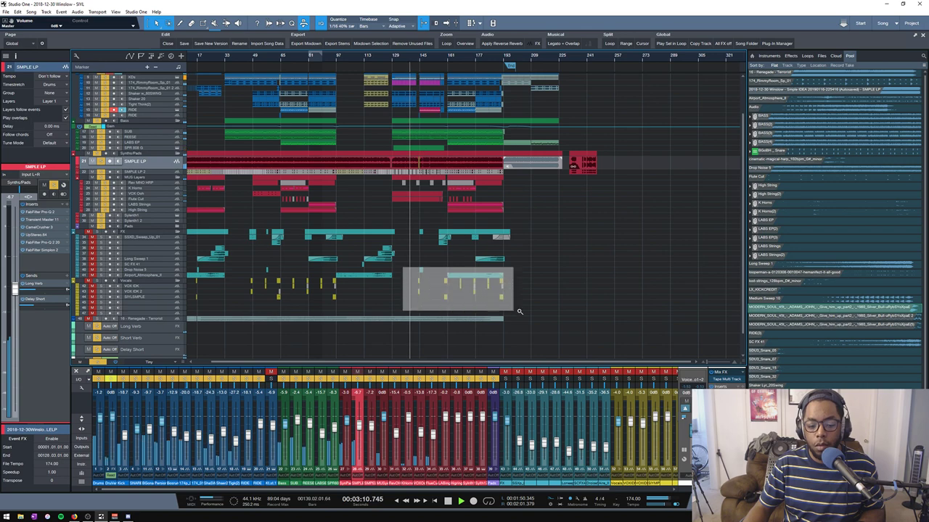
{"action": "key", "text": "z"}
{"action": "key", "text": "space"}
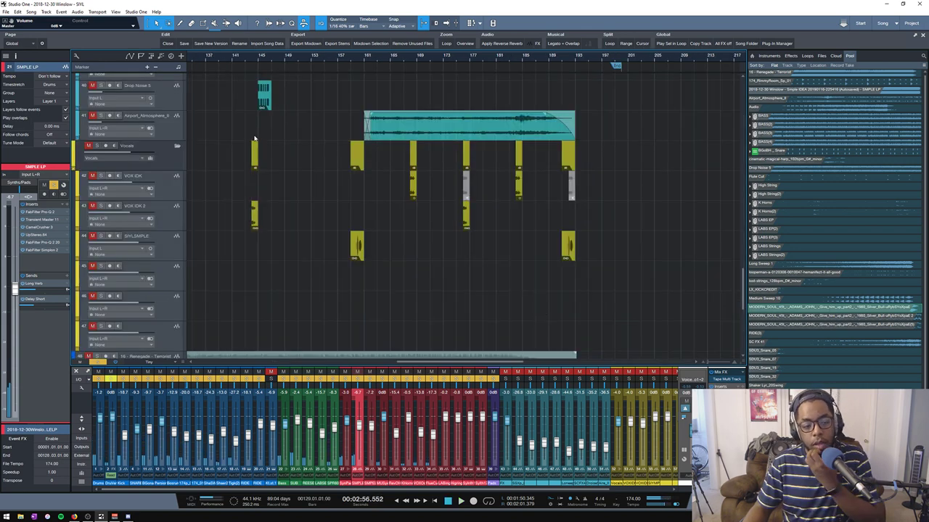
{"action": "scroll", "coordinate": [254, 62], "scroll_direction": "up", "scroll_amount": 4}
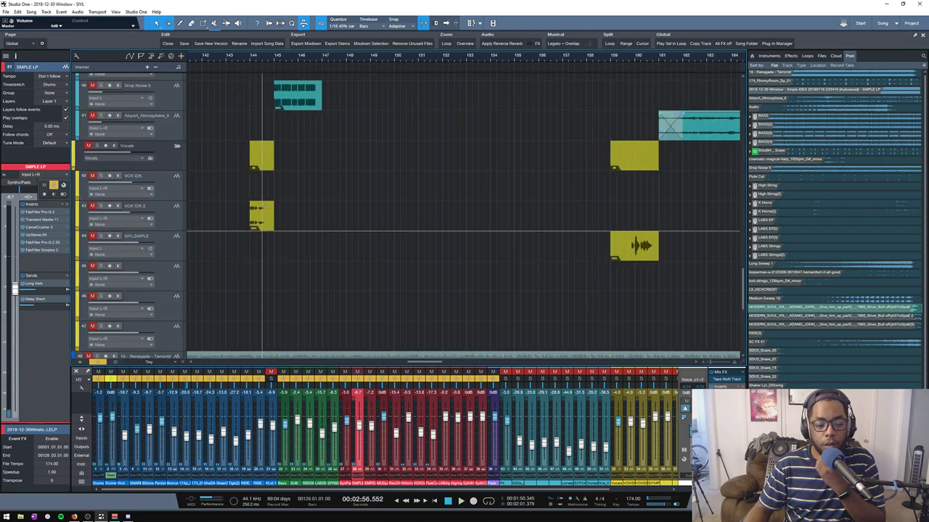
{"action": "left_click", "coordinate": [256, 212]}
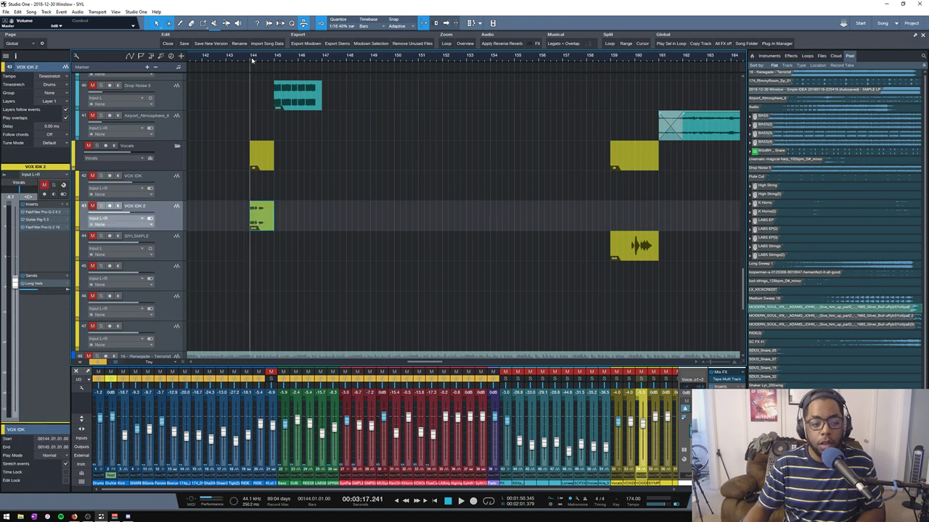
{"action": "left_click", "coordinate": [100, 206]}
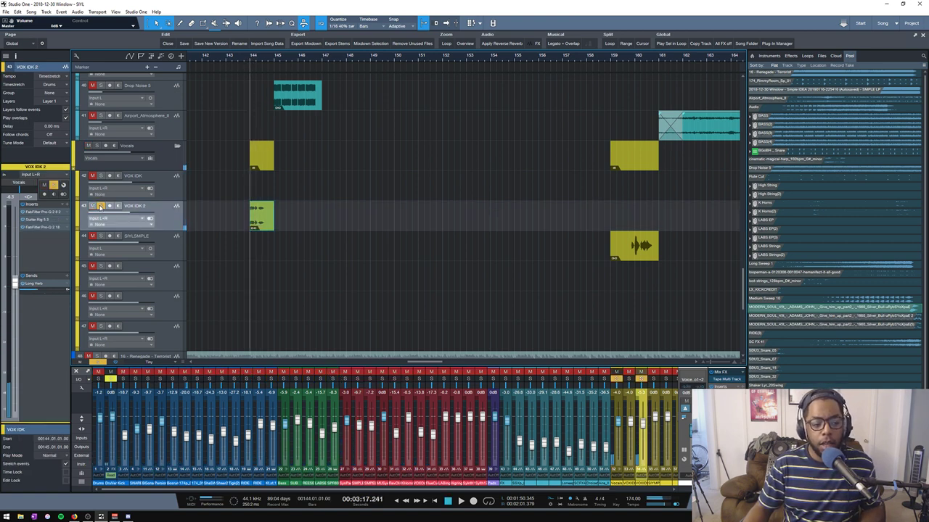
{"action": "key", "text": "space"}
{"action": "key", "text": "space"}
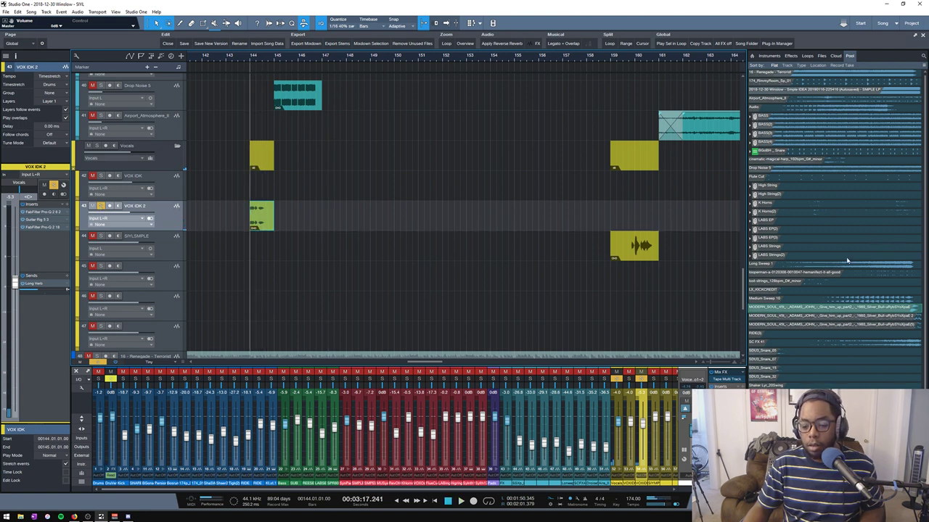
- Find the 16 - Renegade - Terrorist reference track, select its audio, and lower the track's volume to about -6.1 dB
{"action": "scroll", "coordinate": [834, 264], "scroll_direction": "down", "scroll_amount": 2}
{"action": "scroll", "coordinate": [810, 325], "scroll_direction": "up", "scroll_amount": 2}
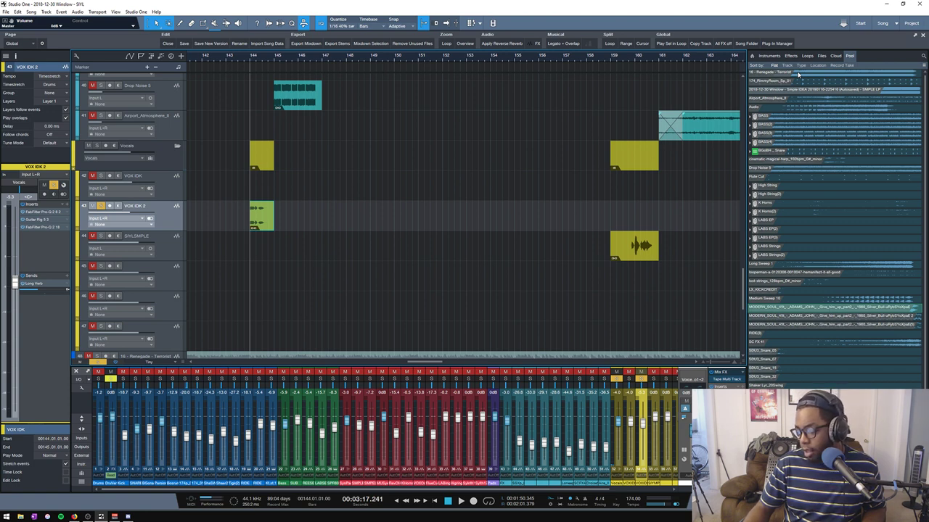
{"action": "scroll", "coordinate": [374, 218], "scroll_direction": "down", "scroll_amount": 5}
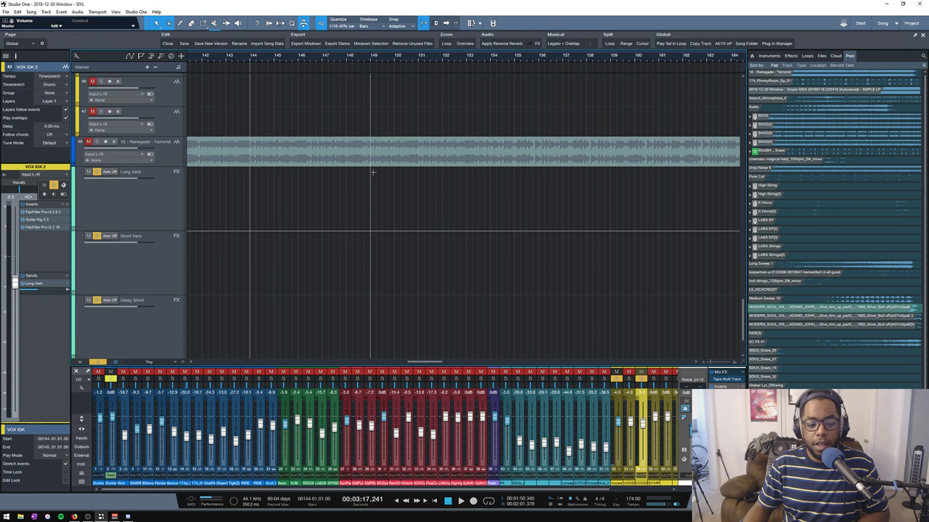
{"action": "left_click", "coordinate": [280, 165]}
{"action": "key", "text": "w"}
{"action": "key", "text": "w"}
{"action": "key", "text": "w"}
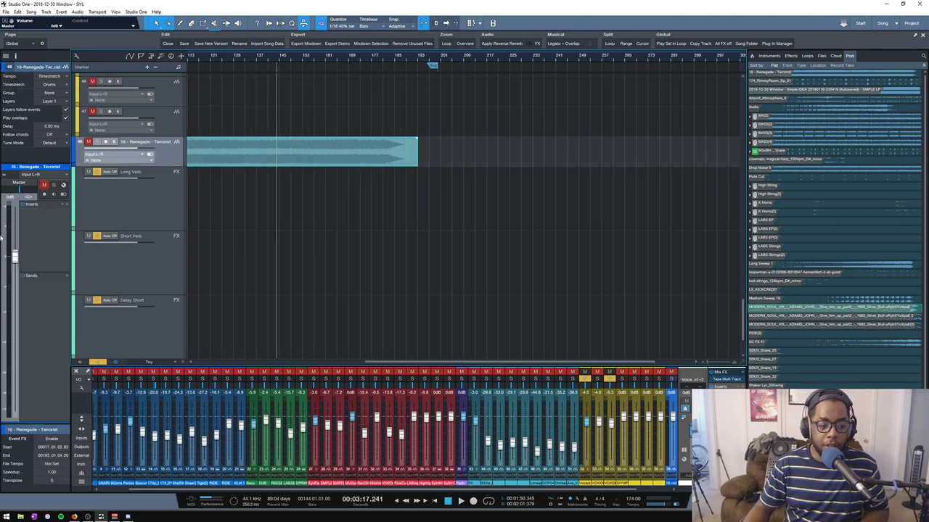
{"action": "left_click_drag", "start_coordinate": [15, 259], "coordinate": [15, 287]}
- Solo the 16 - Renegade - Terrorist track, select its first clip, and play it from bar 10
{"action": "key", "text": "w"}
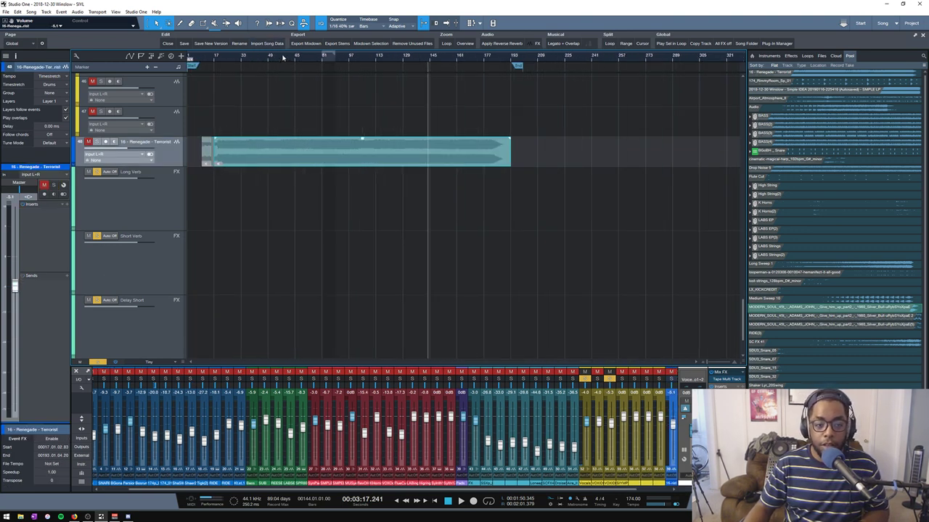
{"action": "key", "text": "e"}
{"action": "key", "text": "e"}
{"action": "left_click", "coordinate": [195, 58]}
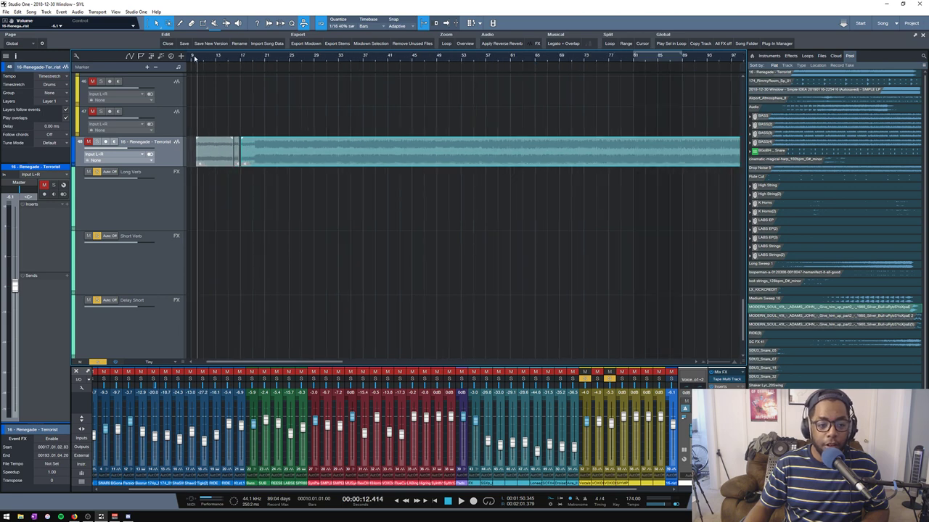
{"action": "left_click", "coordinate": [96, 142]}
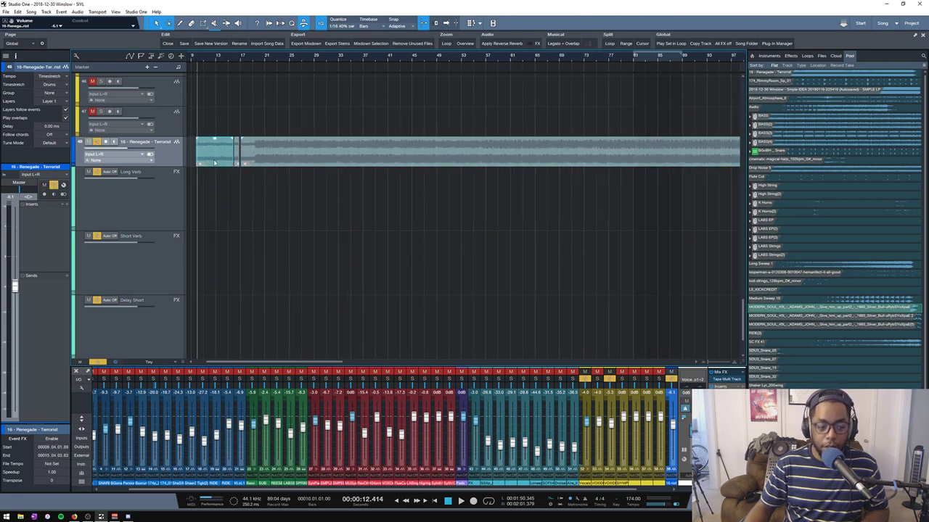
{"action": "left_click", "coordinate": [214, 163]}
{"action": "key", "text": "space"}
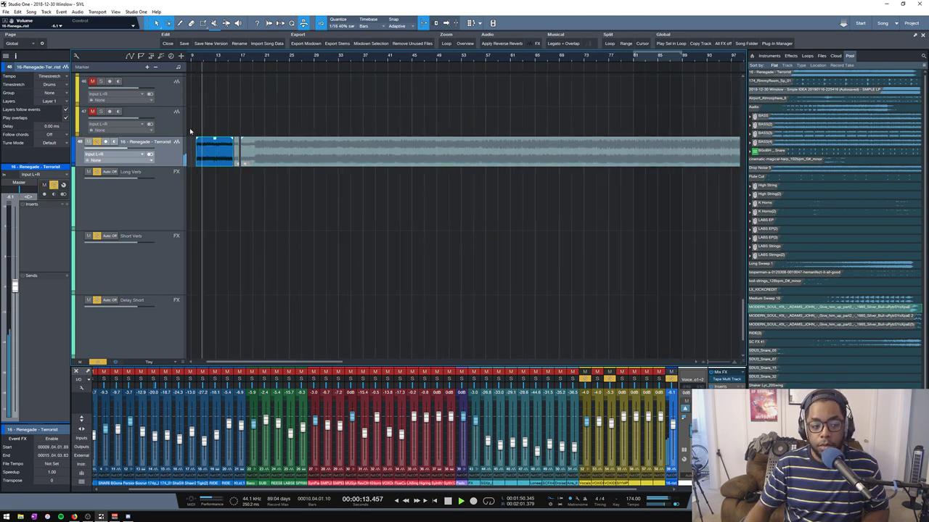
- Extend the start of the first Renegade clip back to bar 1, play it from bar 3, and stop
{"action": "key", "text": "e"}
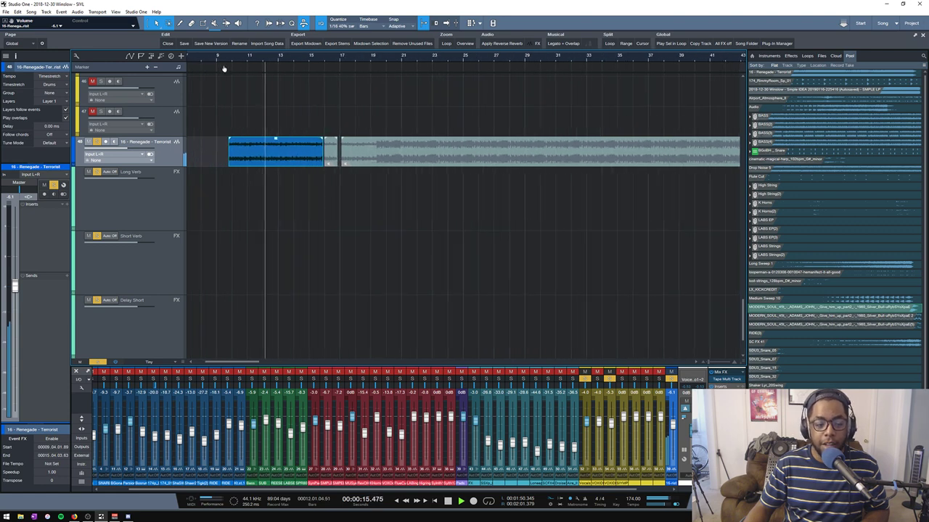
{"action": "key", "text": "e"}
{"action": "key", "text": "w"}
{"action": "left_click_drag", "start_coordinate": [300, 150], "coordinate": [187, 151]}
{"action": "left_click", "coordinate": [209, 58]}
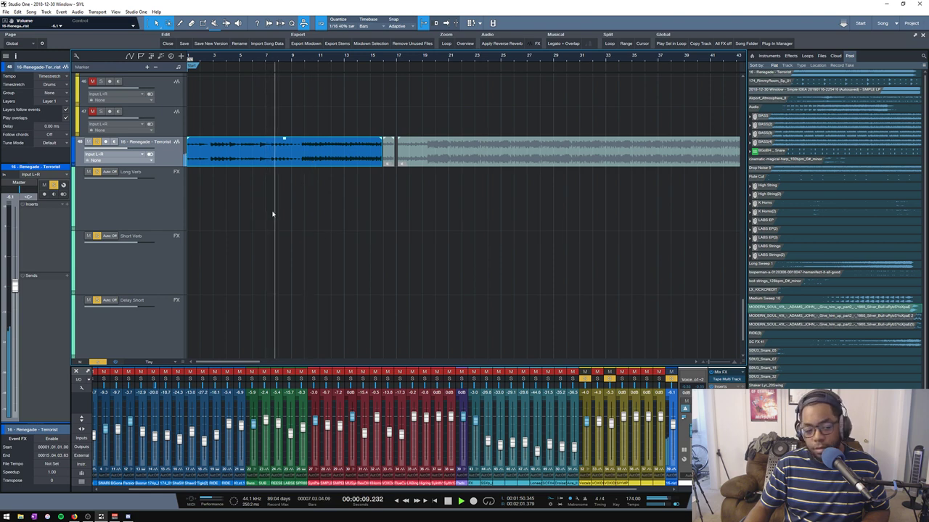
{"action": "key", "text": "space"}
{"action": "key", "text": "space"}
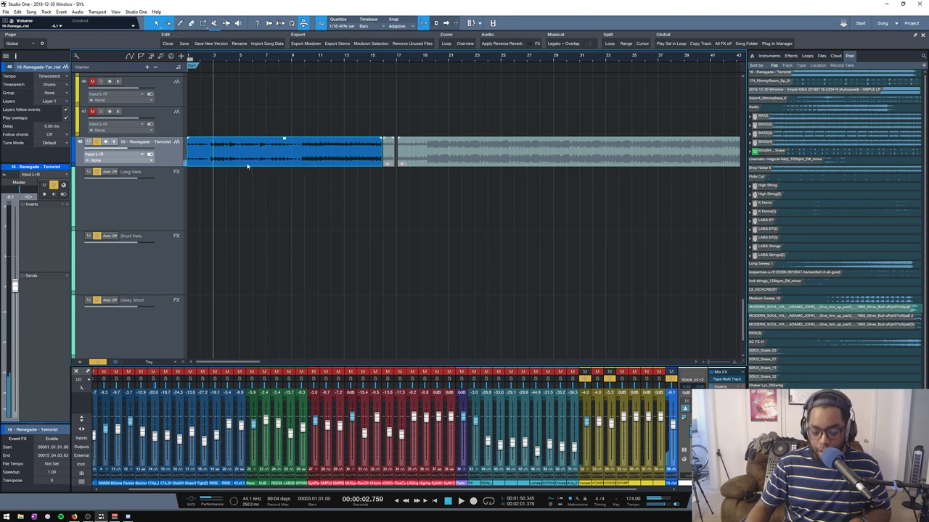
{"action": "left_click", "coordinate": [246, 166]}
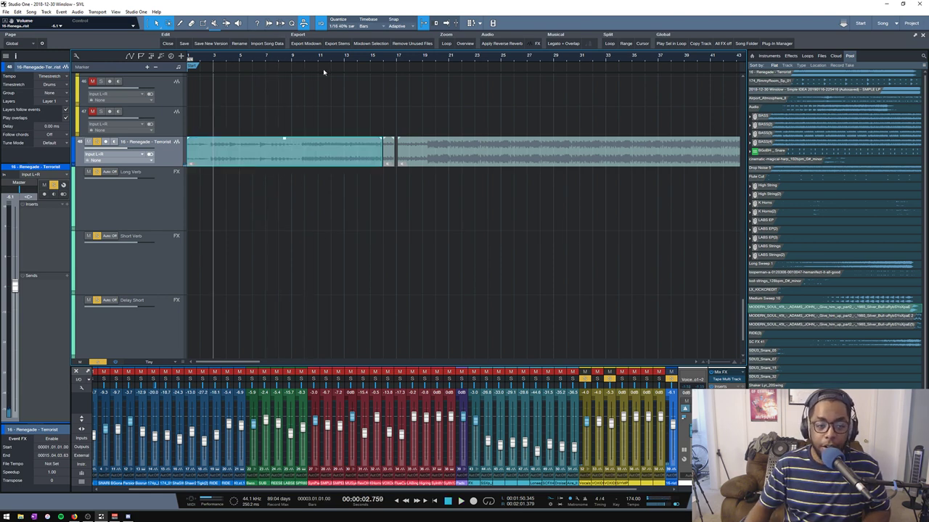
- Locate the Bass folder's tracks, solo SUB, play it from bar 33, and stop
{"action": "scroll", "coordinate": [341, 58], "scroll_direction": "down", "scroll_amount": 5}
{"action": "scroll", "coordinate": [231, 117], "scroll_direction": "up", "scroll_amount": 3}
{"action": "scroll", "coordinate": [224, 127], "scroll_direction": "down", "scroll_amount": 3}
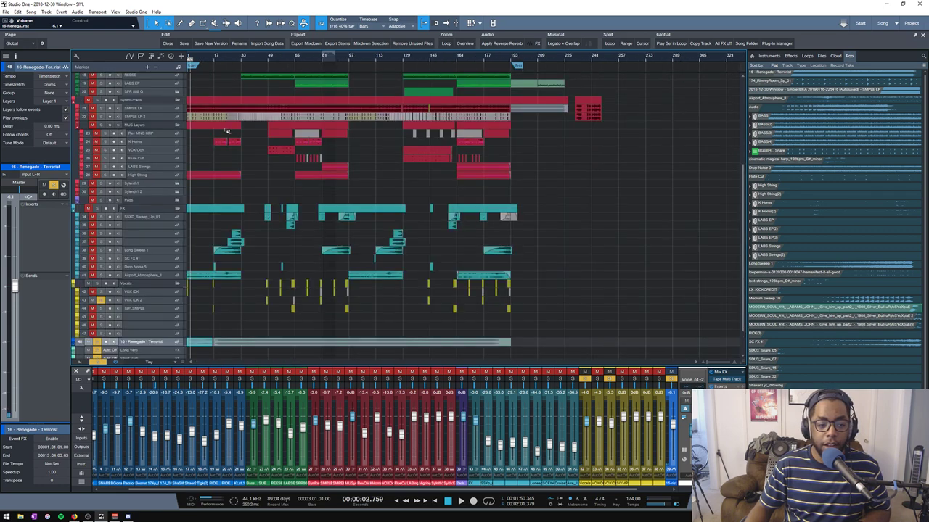
{"action": "left_click", "coordinate": [104, 150]}
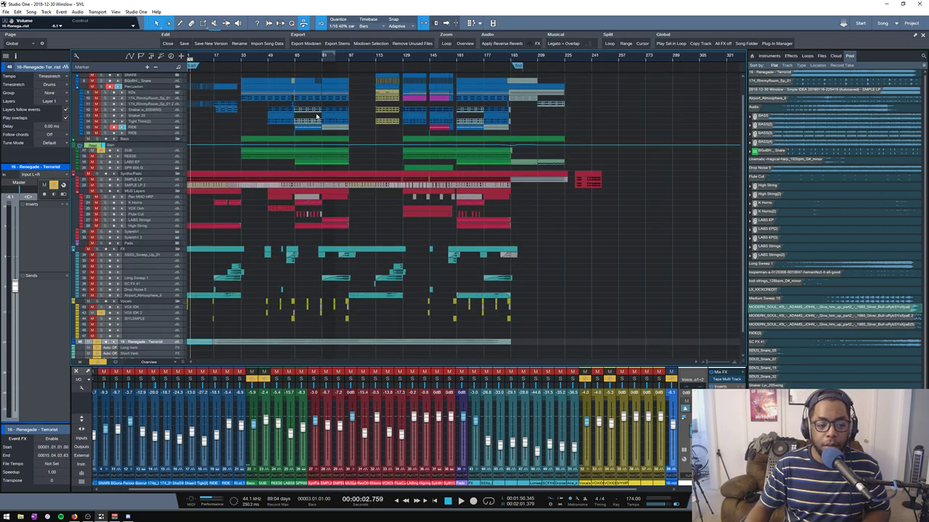
{"action": "left_click", "coordinate": [241, 58]}
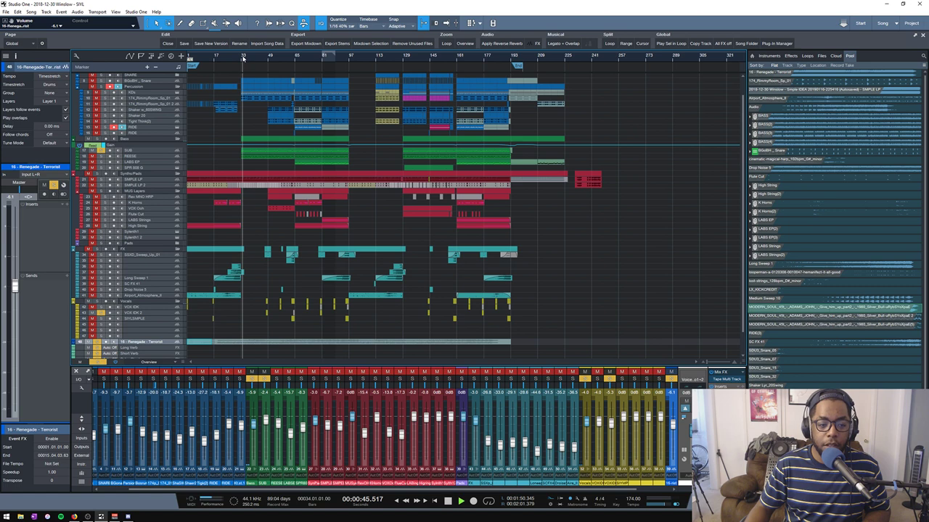
{"action": "left_click", "coordinate": [243, 59]}
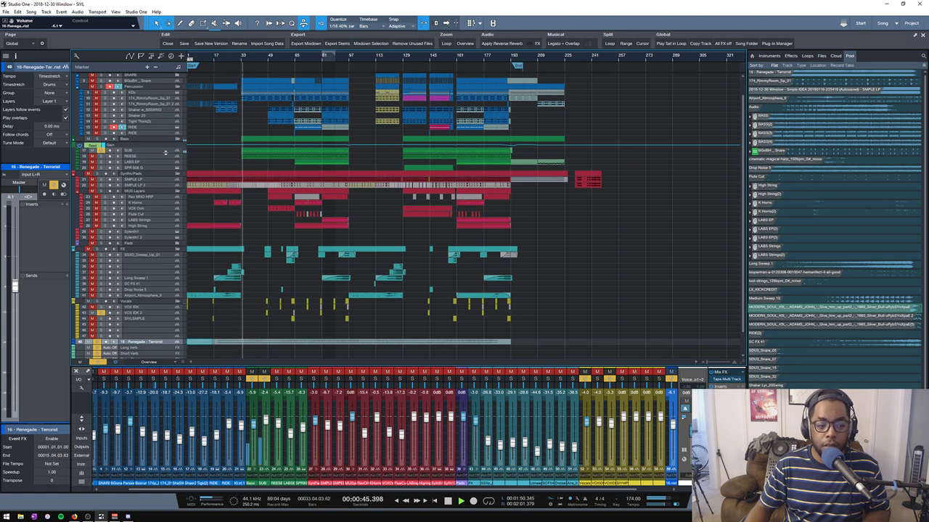
{"action": "left_click", "coordinate": [155, 153]}
{"action": "key", "text": "space"}
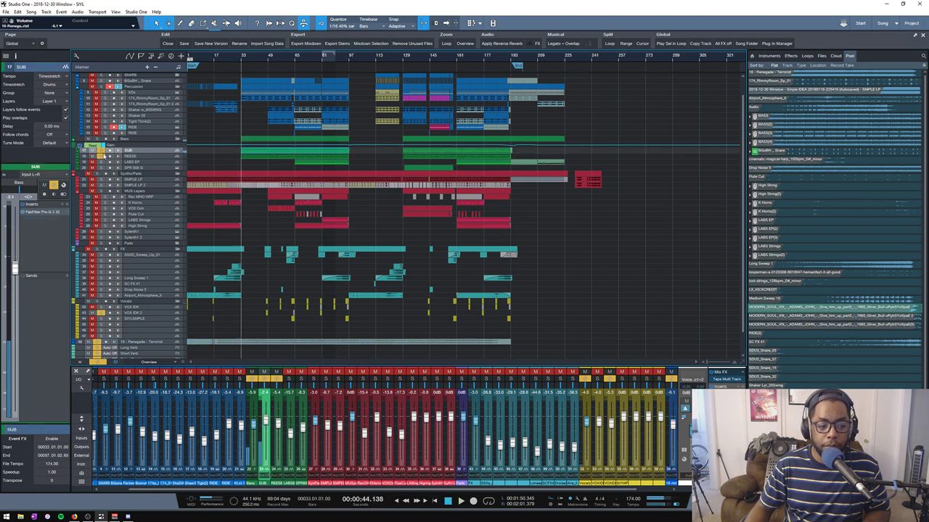
- Hear only the REESE bass by taking SUB out of solo, stop playback, and clear all solos
{"action": "left_click", "coordinate": [104, 153]}
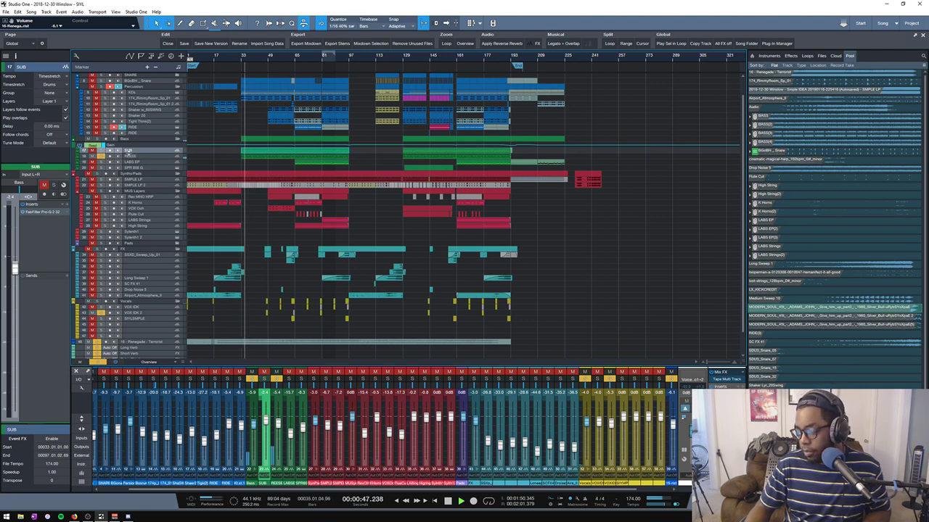
{"action": "key", "text": "space"}
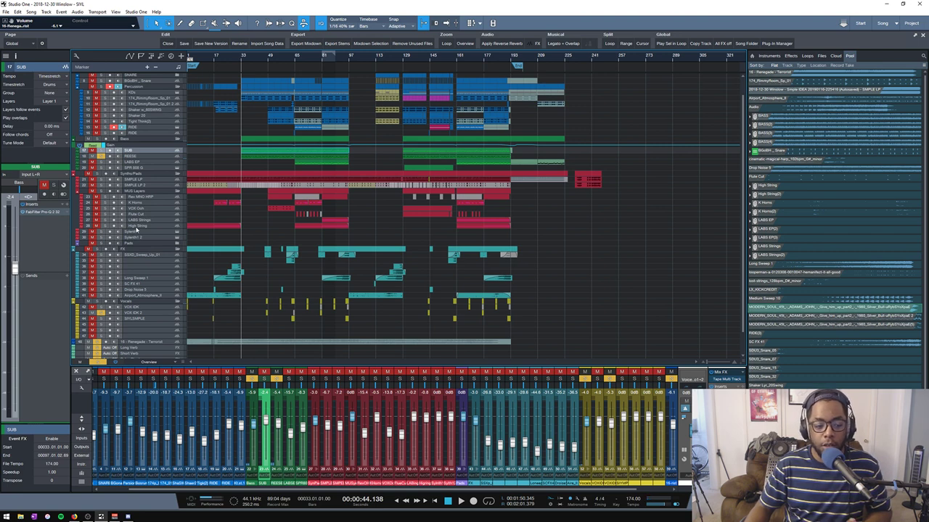
{"action": "left_click", "coordinate": [99, 362]}
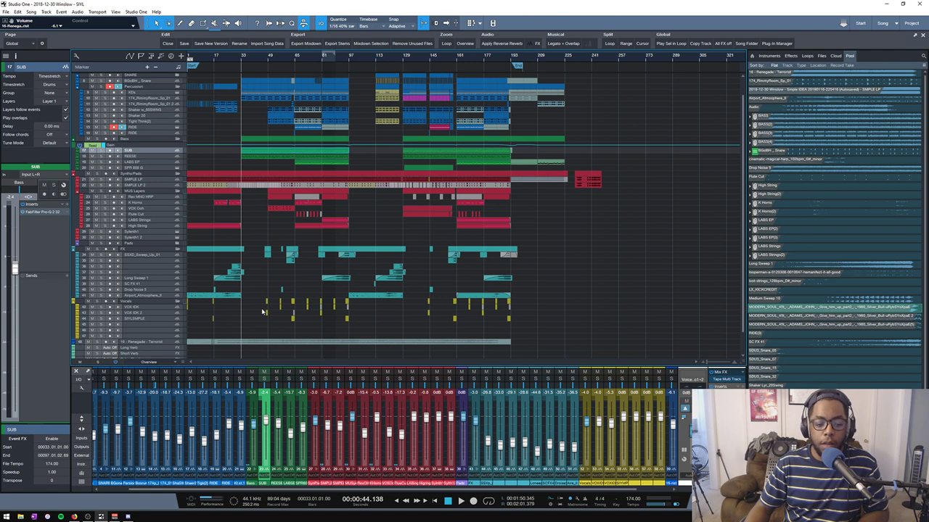
- Pick the looperman "hemanifect-it-all-good" sample in the pool, solo the Vocals folder, and play its clips at bars 72 and 80
{"action": "left_click", "coordinate": [818, 273]}
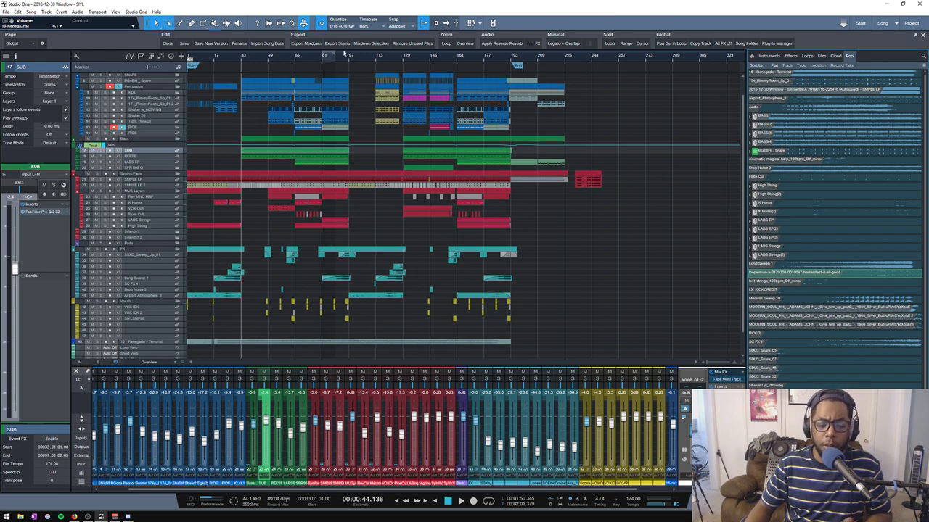
{"action": "scroll", "coordinate": [289, 57], "scroll_direction": "up", "scroll_amount": 5}
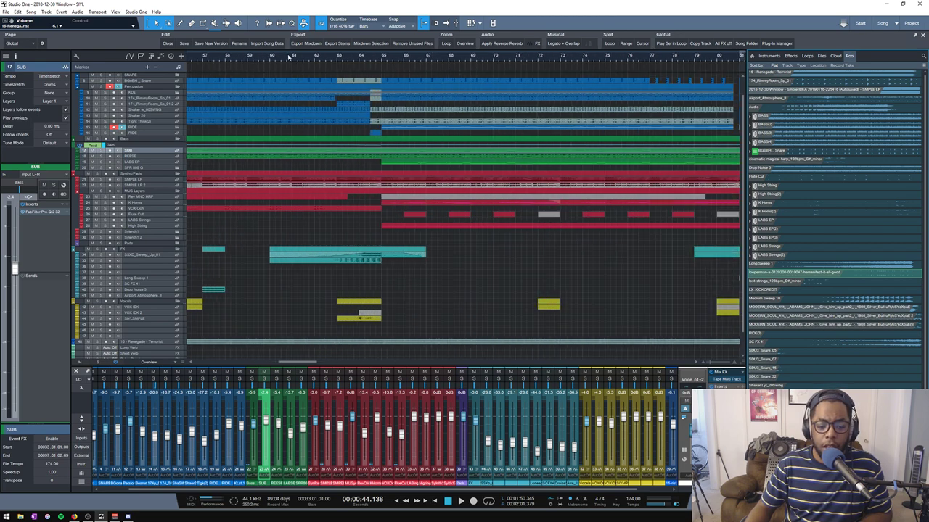
{"action": "left_click", "coordinate": [360, 58]}
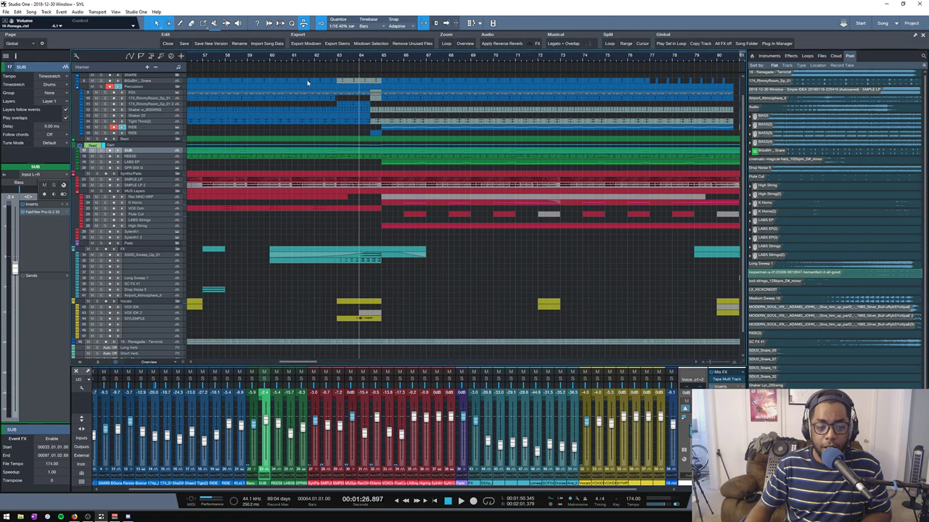
{"action": "scroll", "coordinate": [325, 58], "scroll_direction": "down", "scroll_amount": 1}
{"action": "left_click", "coordinate": [453, 57]}
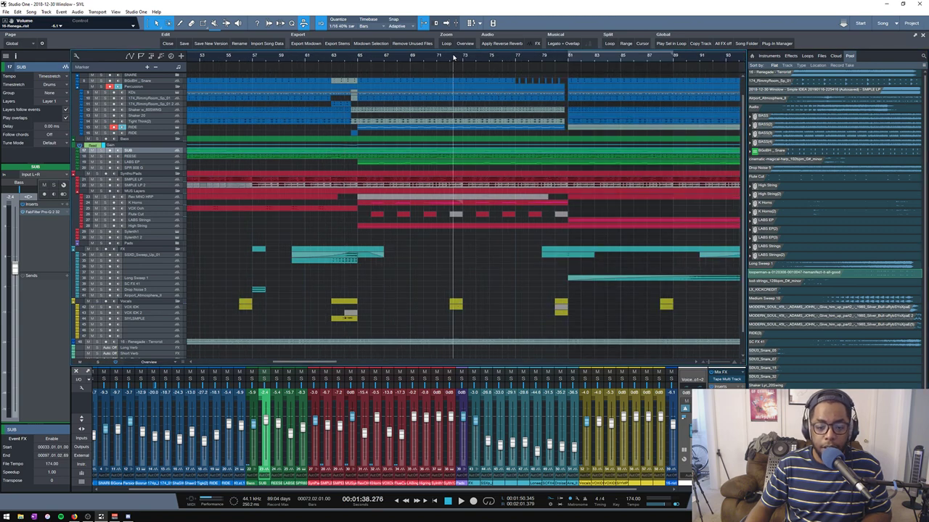
{"action": "key", "text": "s"}
{"action": "key", "text": "space"}
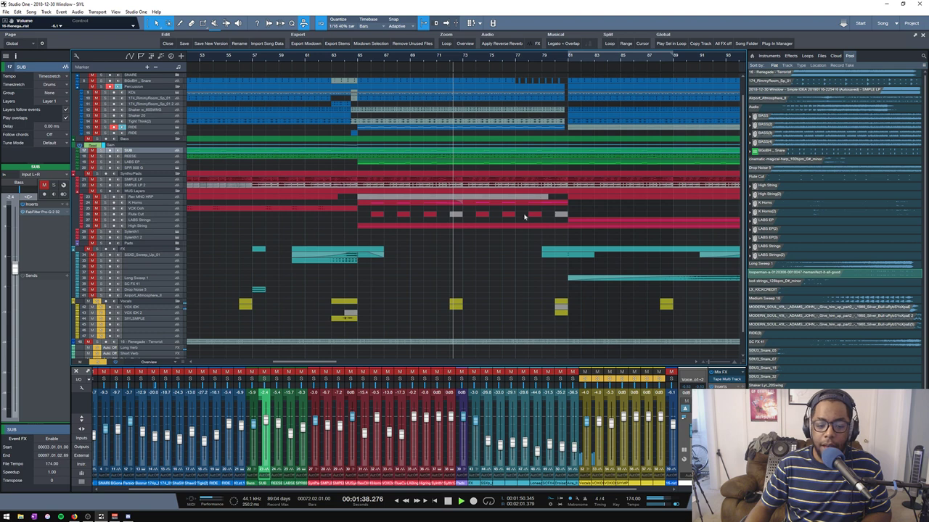
{"action": "left_click", "coordinate": [558, 57]}
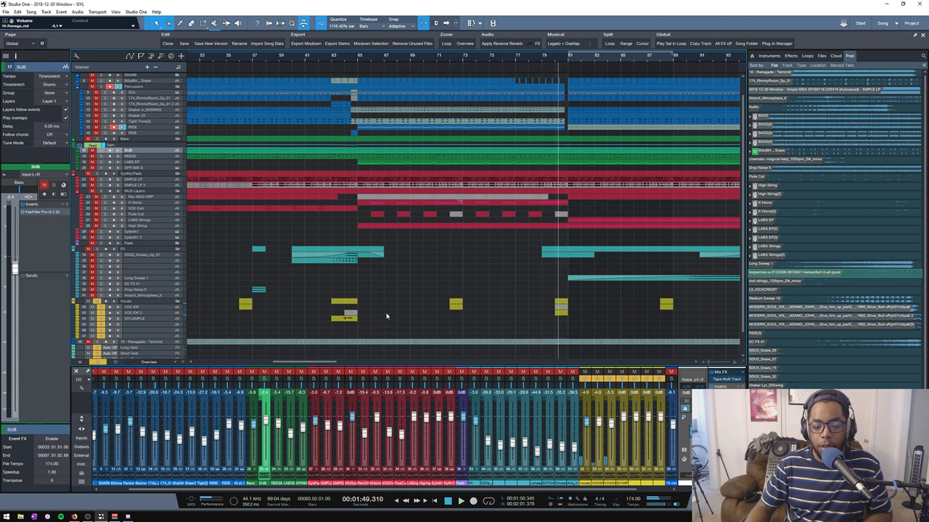
- Play the SIYLSMPLE vocal clip from bar 64 and stop
{"action": "scroll", "coordinate": [392, 286], "scroll_direction": "down", "scroll_amount": 1}
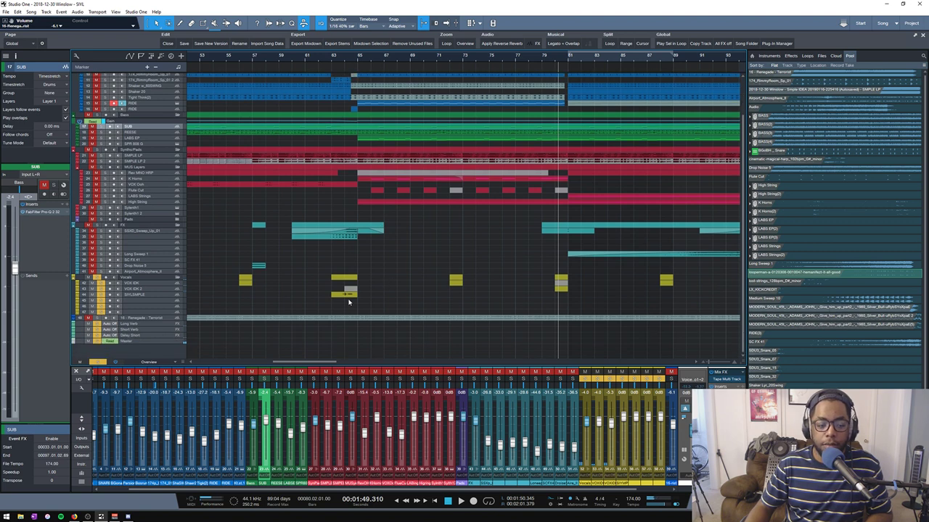
{"action": "left_click", "coordinate": [345, 59]}
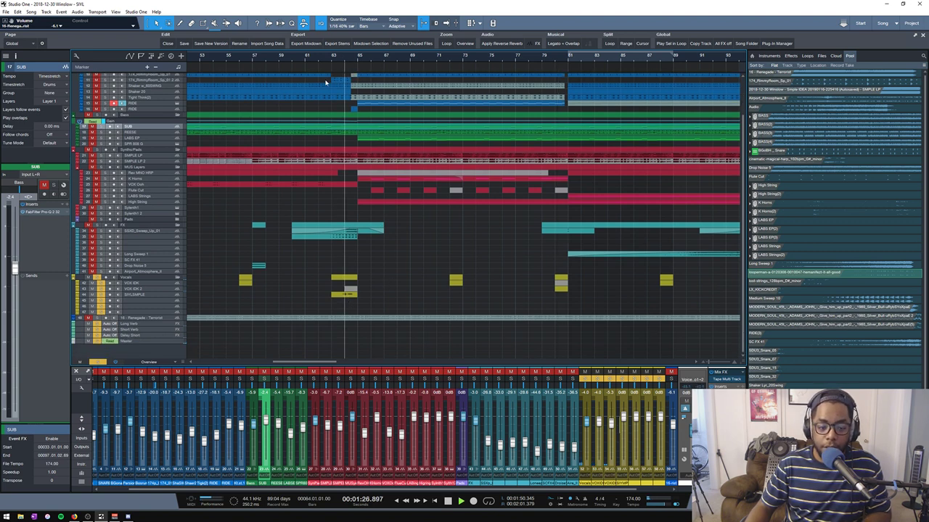
{"action": "key", "text": "space"}
{"action": "key", "text": "space"}
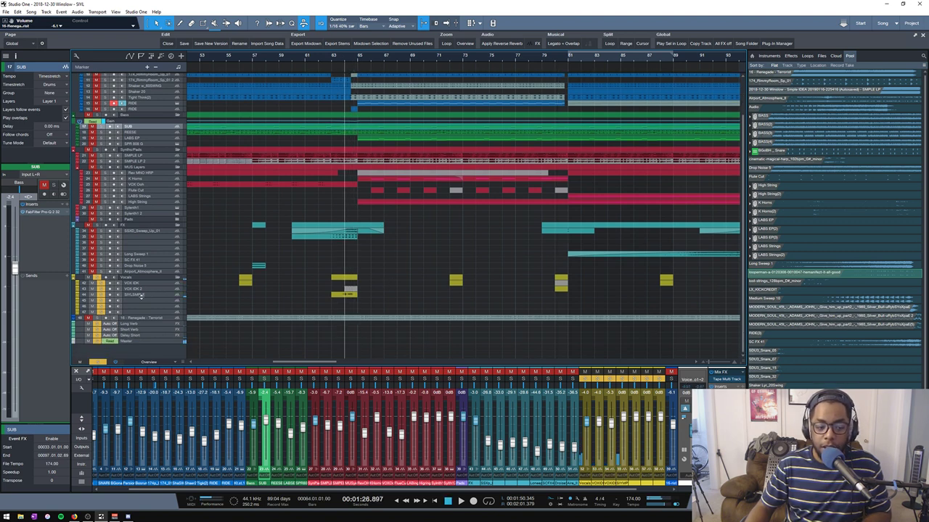
- Enlarge the SIYLSMPLE track, duplicate its bar 63 clip, and place the copy so it starts at 66.04
{"action": "left_click_drag", "start_coordinate": [143, 298], "coordinate": [139, 308]}
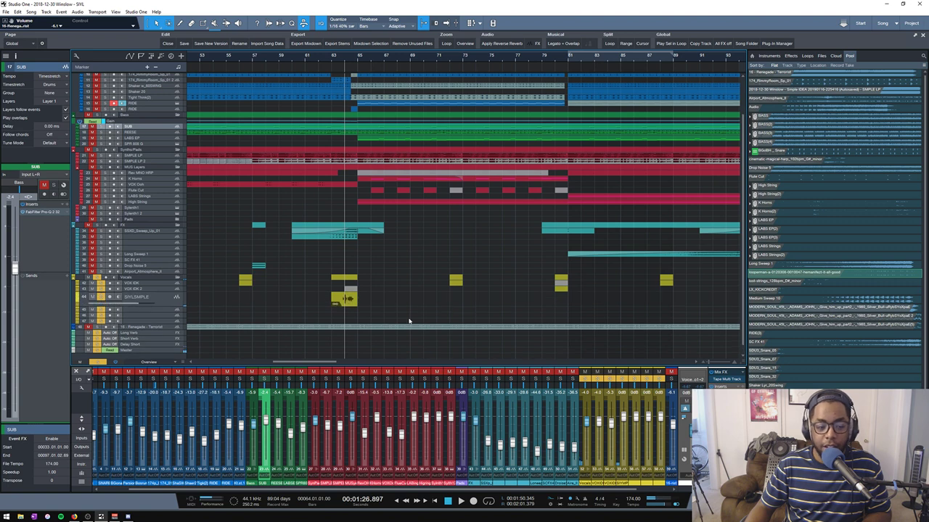
{"action": "left_click", "coordinate": [354, 303]}
{"action": "key", "text": "d"}
{"action": "left_click_drag", "start_coordinate": [373, 304], "coordinate": [398, 304]}
{"action": "key", "text": "z"}
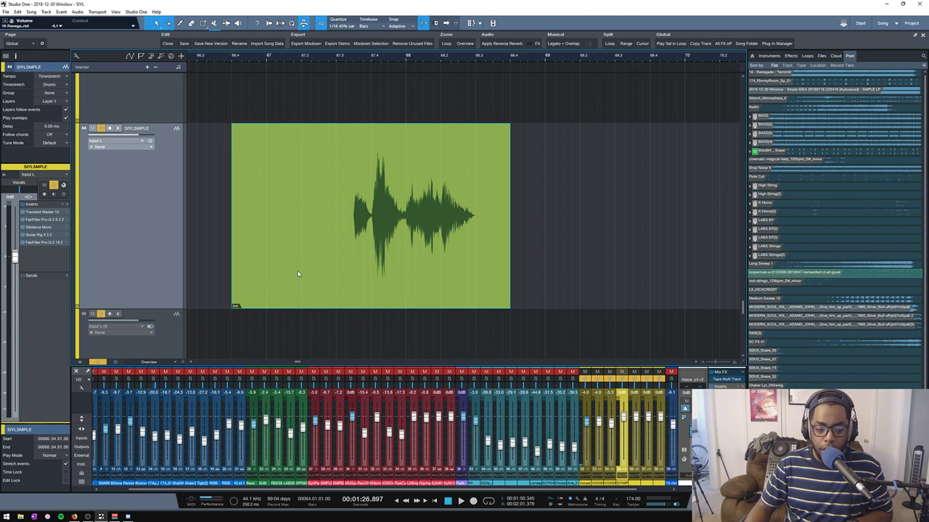
- Break the copied SIYLSMPLE clip into its separate events and locate the last event's source file in the pool
{"action": "right_click", "coordinate": [438, 282]}
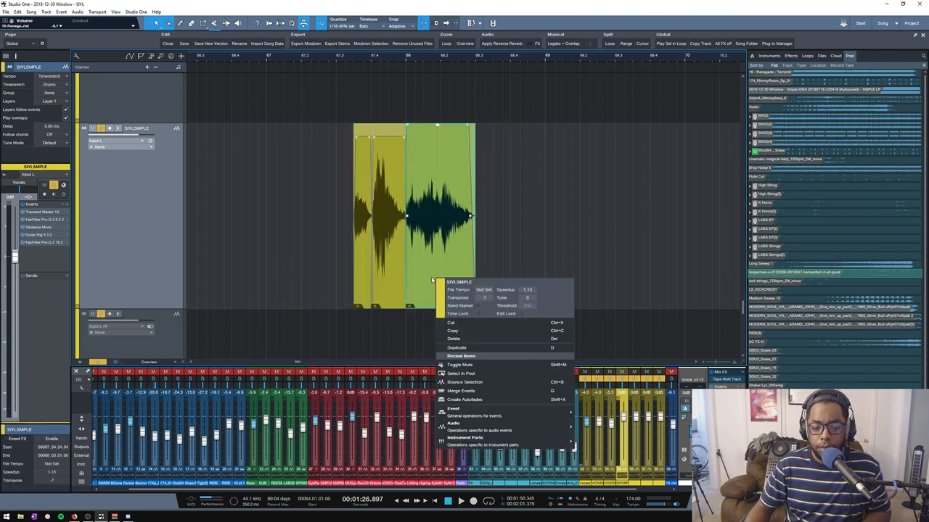
{"action": "left_click", "coordinate": [540, 378]}
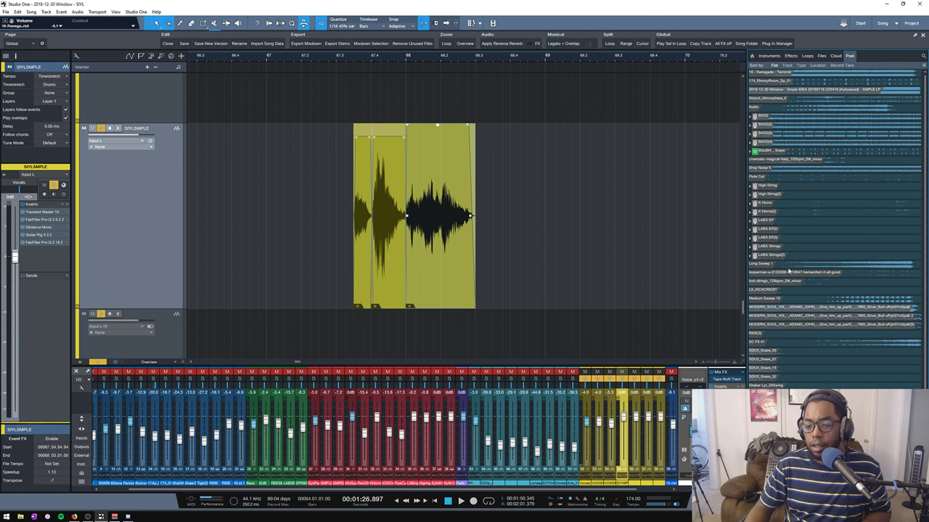
{"action": "scroll", "coordinate": [789, 271], "scroll_direction": "down", "scroll_amount": 3}
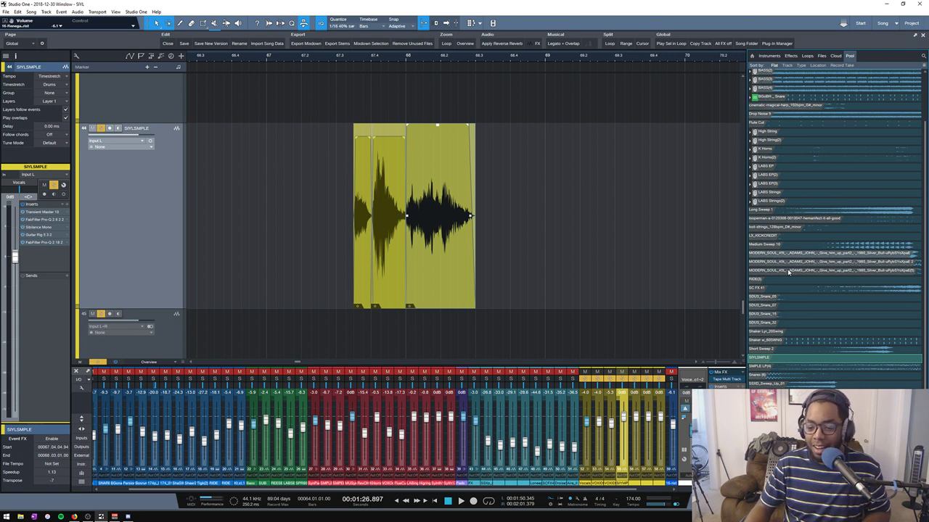
- Undo the splitting, moving and duplicating of the SIYLSMPLE clip, leaving only the original at bar 63
{"action": "key", "text": "ctrl+z"}
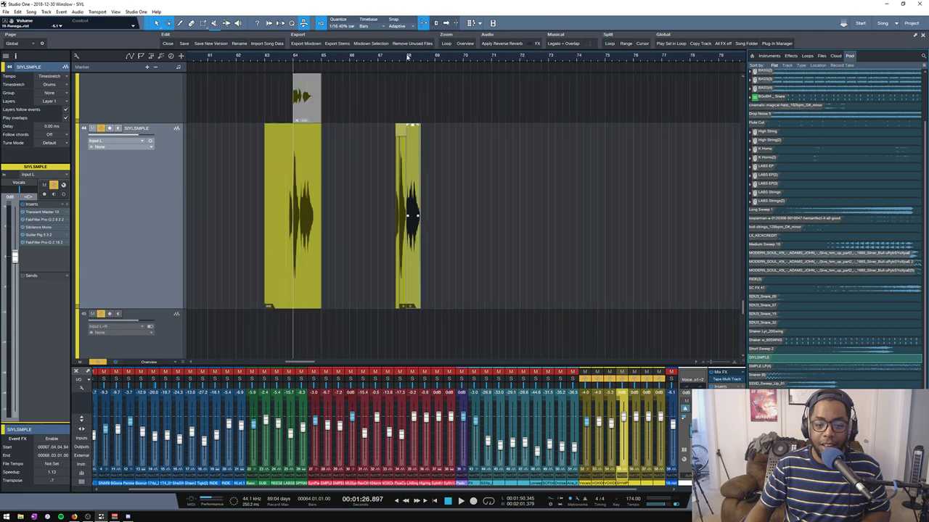
{"action": "key", "text": "ctrl+z"}
{"action": "key", "text": "ctrl+z"}
{"action": "key", "text": "ctrl+z"}
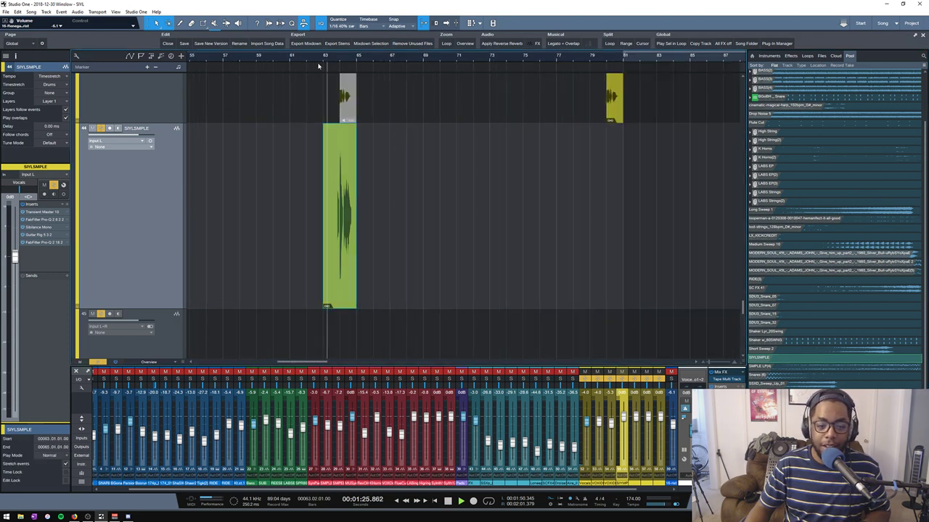
- Play the soloed SIYLSMPLE clip from bar 63 and inspect the track's Guitar Rig 5 effect chain
{"action": "key", "text": "space"}
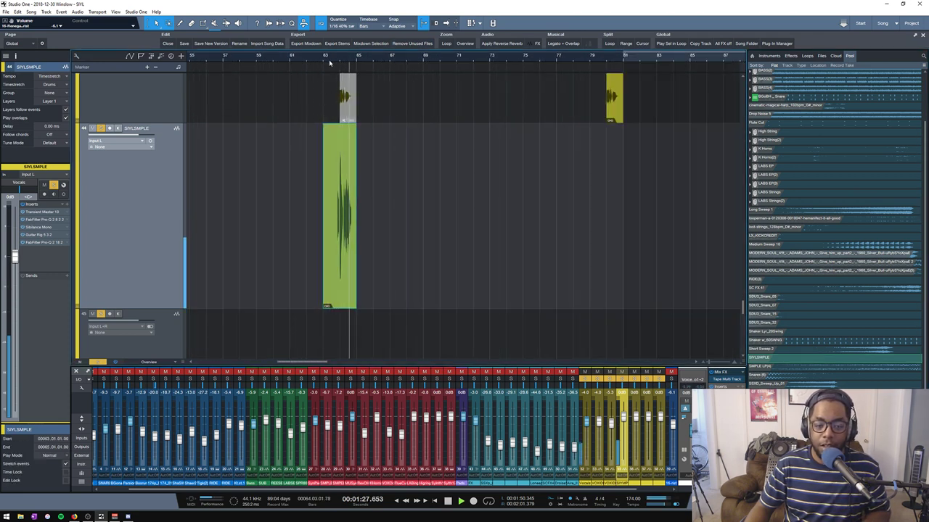
{"action": "key", "text": "space"}
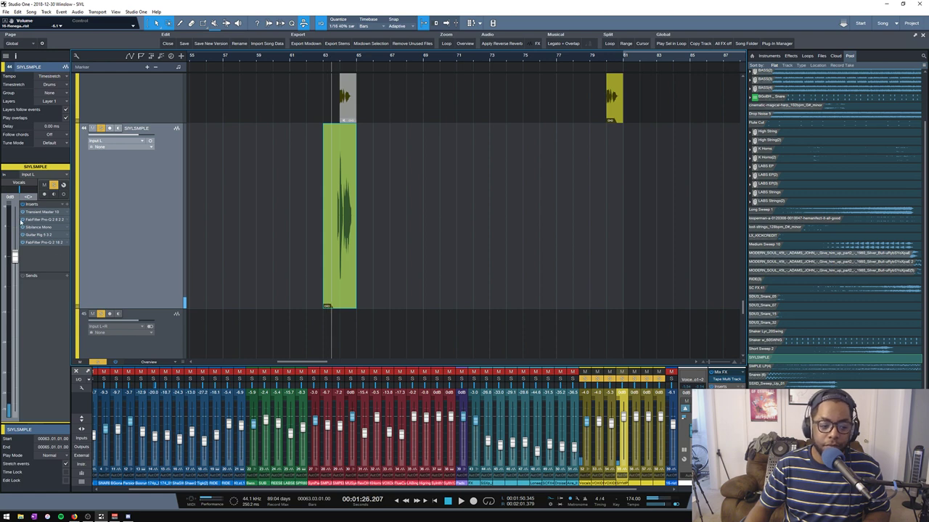
{"action": "key", "text": "space"}
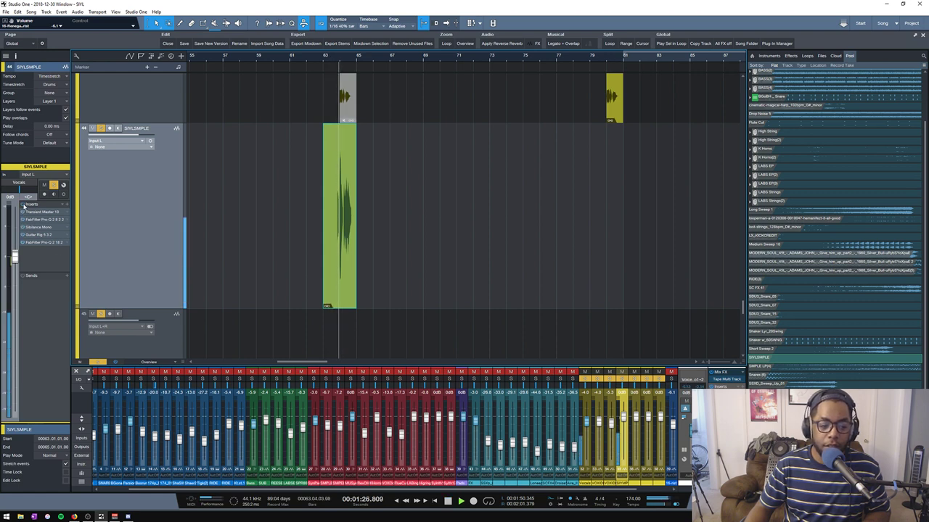
{"action": "key", "text": "space"}
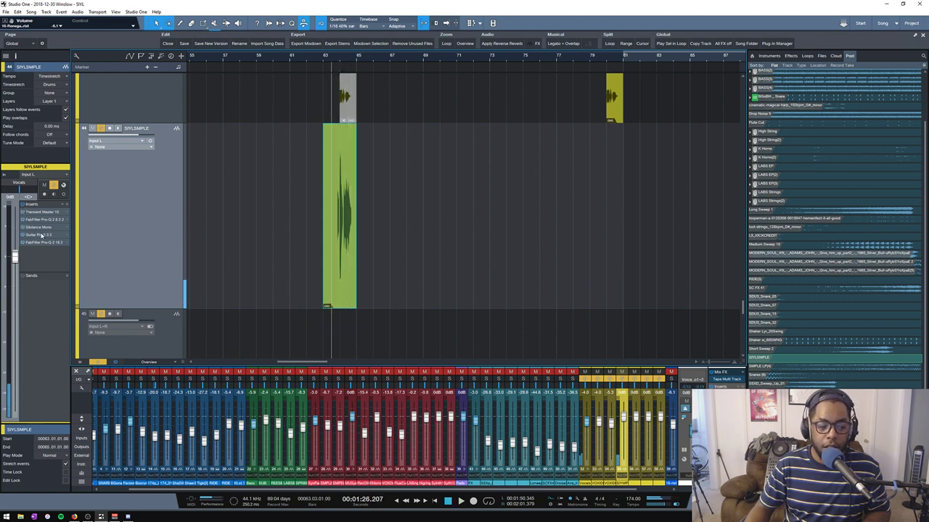
{"action": "left_click", "coordinate": [40, 235]}
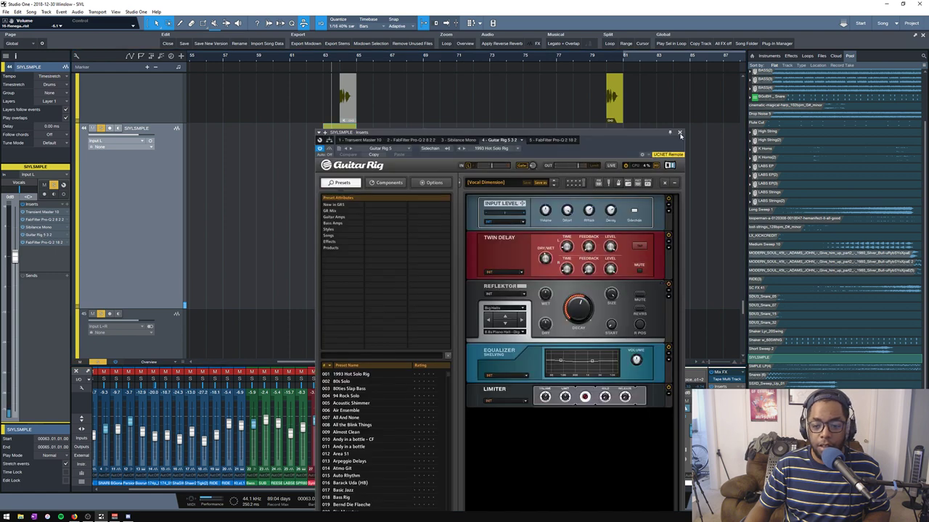
{"action": "left_click", "coordinate": [679, 133]}
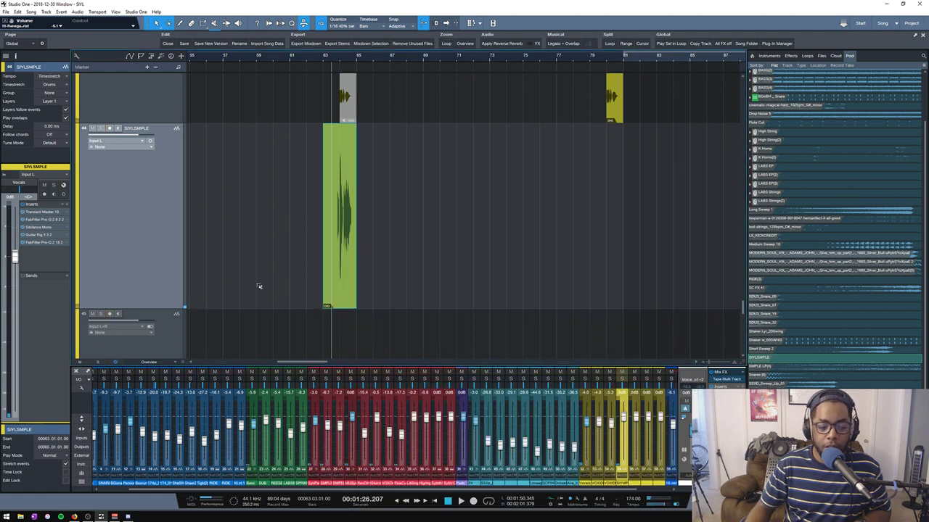
- Play the SIYLSMPLE clip in the full mix from bar 63, and again from bar 95 with the whole song in view
{"action": "key", "text": "z"}
{"action": "key", "text": "space"}
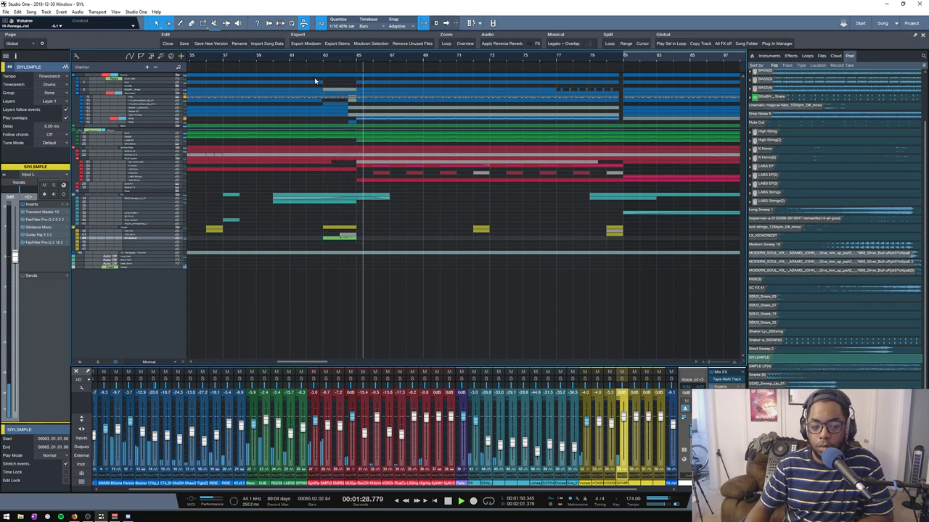
{"action": "key", "text": "shift+f"}
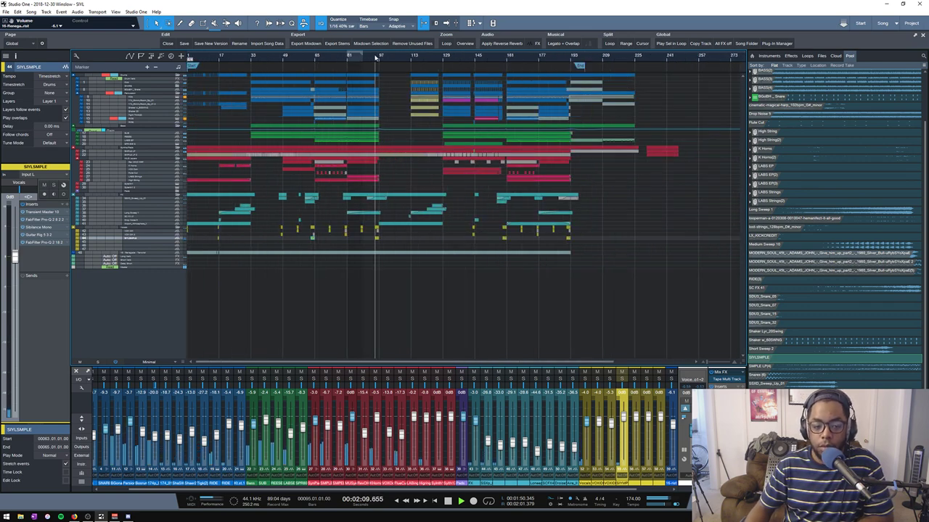
{"action": "left_click", "coordinate": [375, 55]}
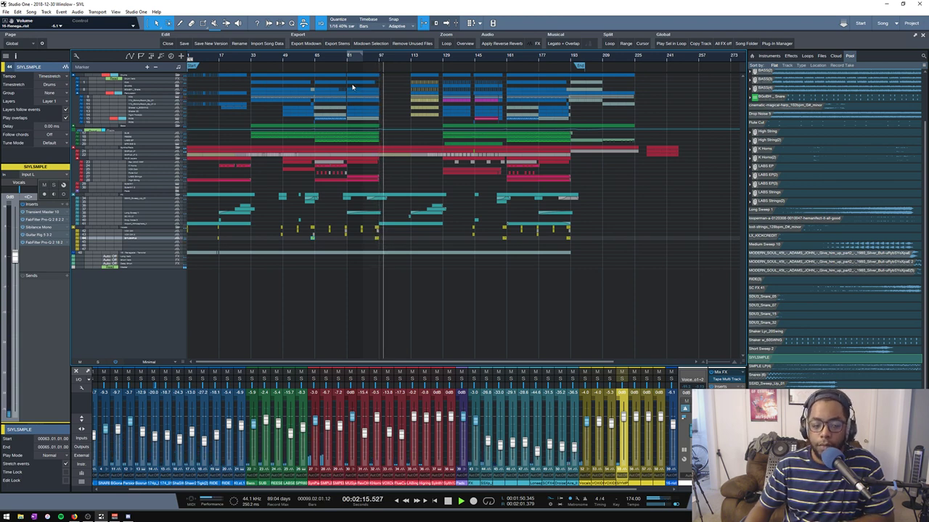
{"action": "key", "text": "space"}
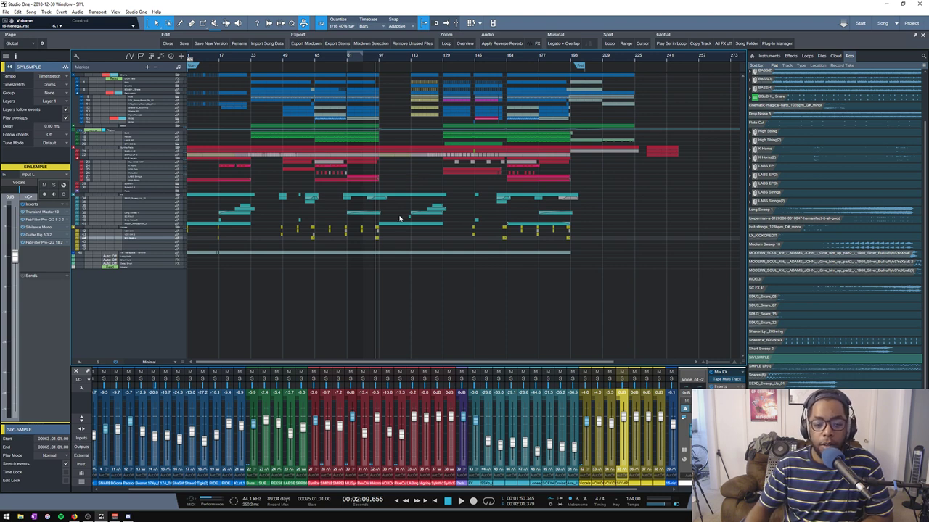
- Audition the Airport_Atmosphere_II track soloed from bar 97, check its inserts, and return it to the full mix
{"action": "left_click_drag", "start_coordinate": [355, 188], "coordinate": [468, 241]}
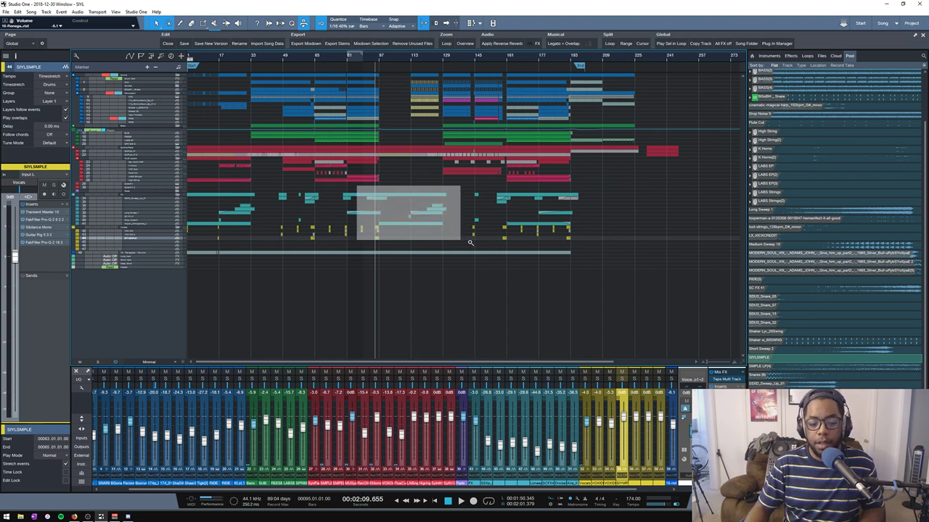
{"action": "left_click", "coordinate": [101, 254]}
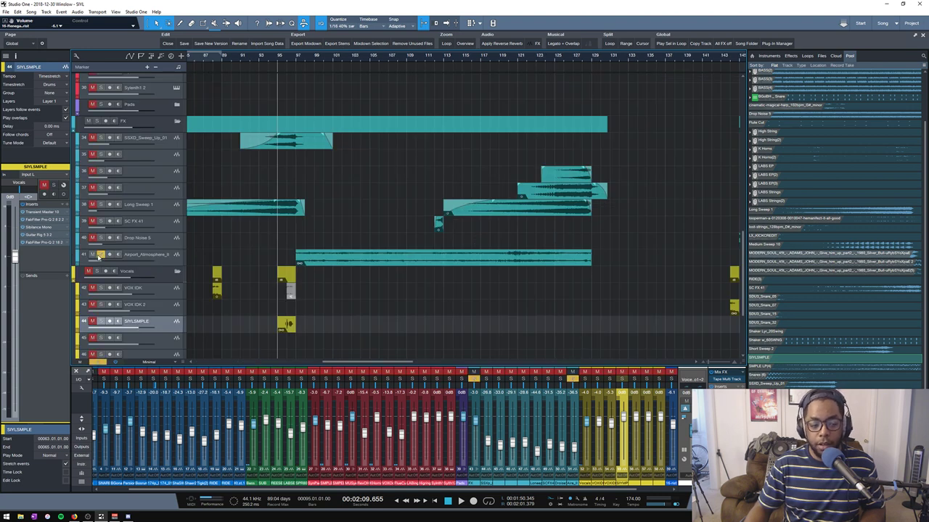
{"action": "left_click", "coordinate": [296, 55]}
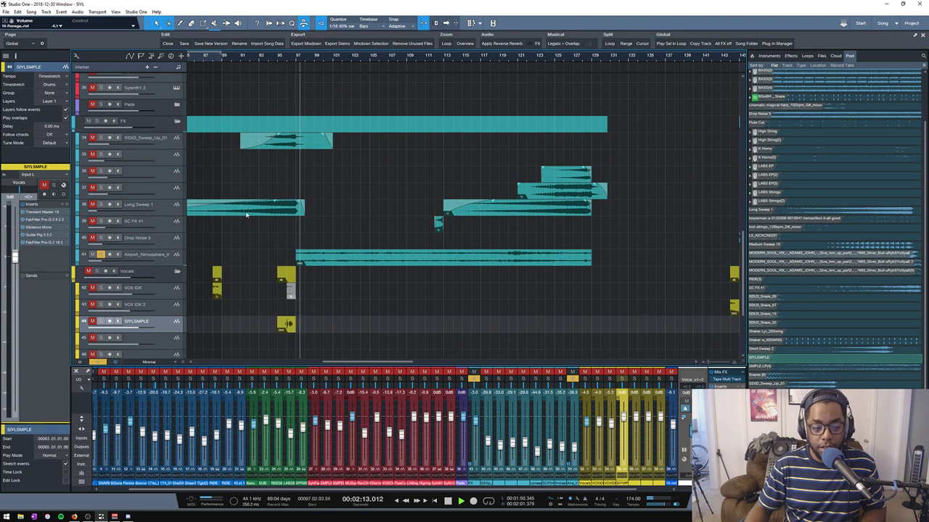
{"action": "left_click", "coordinate": [171, 260]}
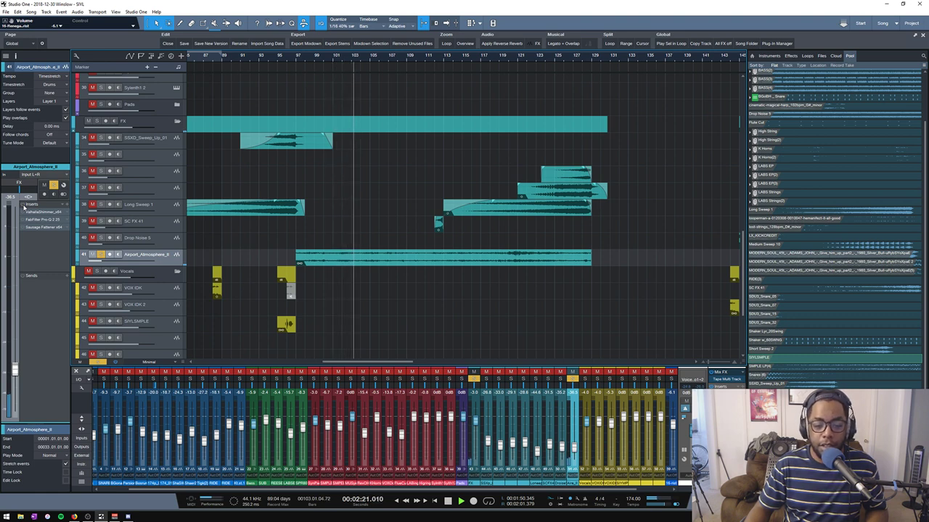
{"action": "scroll", "coordinate": [354, 56], "scroll_direction": "down", "scroll_amount": 3}
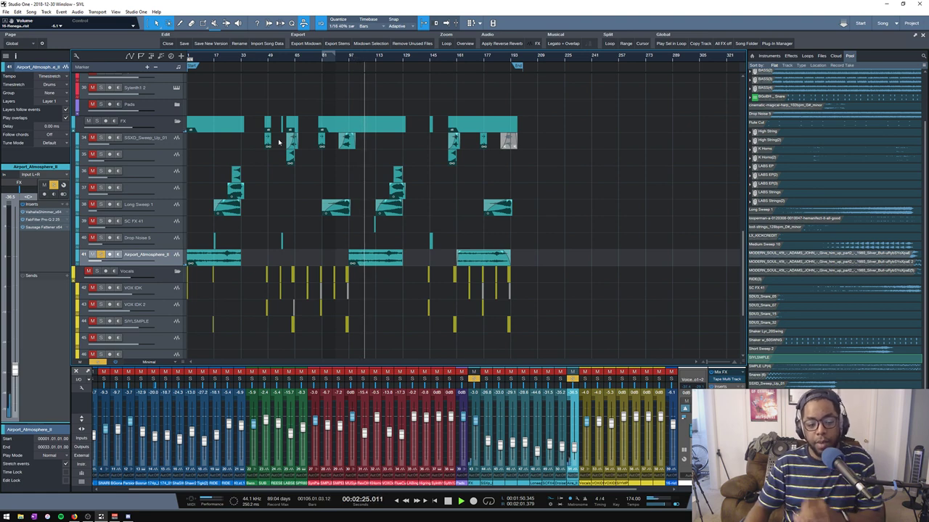
{"action": "left_click", "coordinate": [101, 255]}
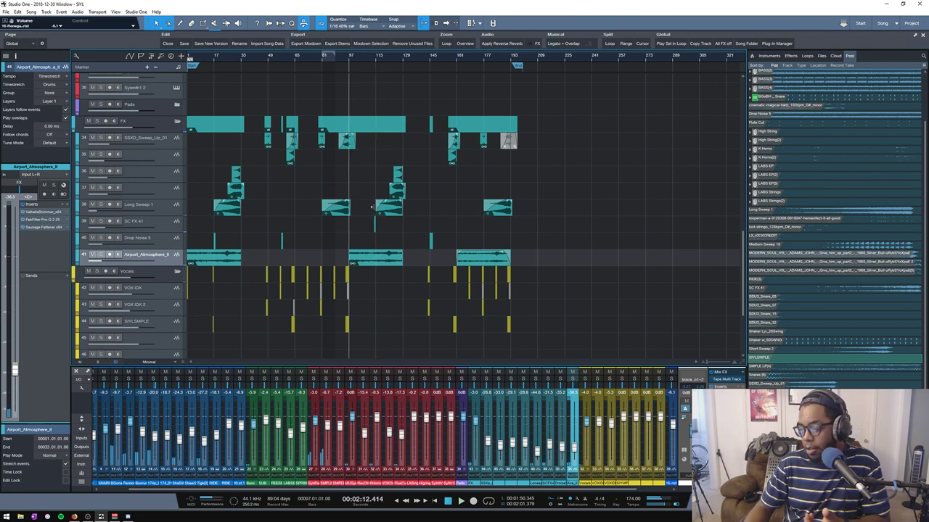
{"action": "left_click", "coordinate": [465, 43]}
{"action": "key", "text": "w"}
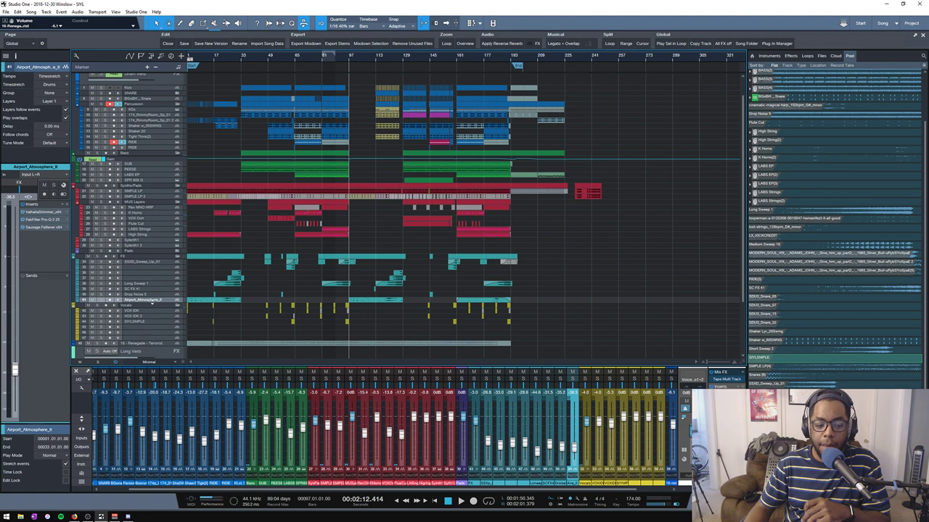
{"action": "left_click_drag", "start_coordinate": [153, 303], "coordinate": [151, 310]}
{"action": "left_click", "coordinate": [767, 57]}
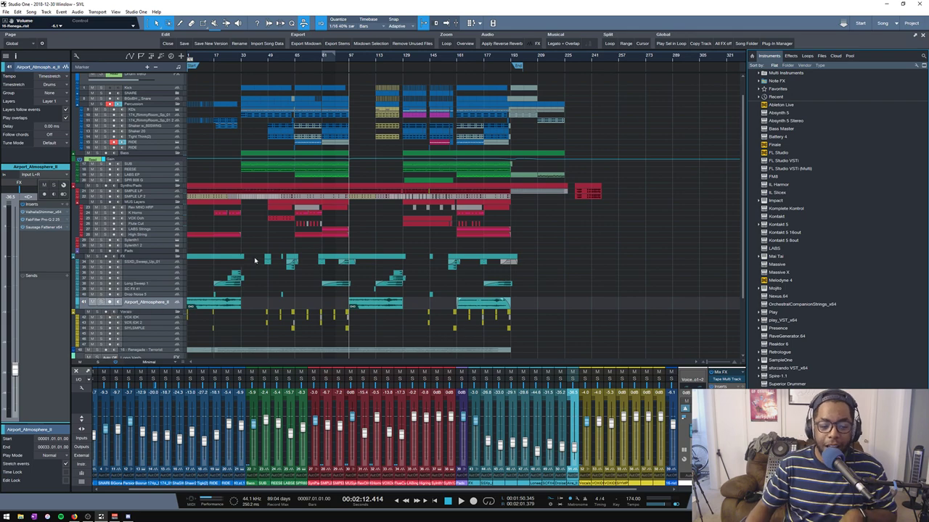
{"action": "key", "text": "shift+w"}
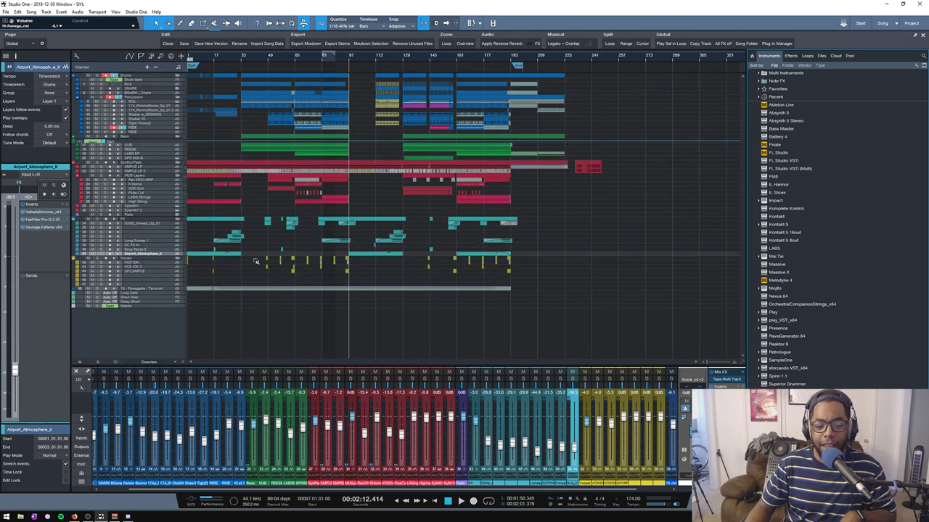
{"action": "key", "text": "shift+e"}
{"action": "key", "text": "shift+w"}
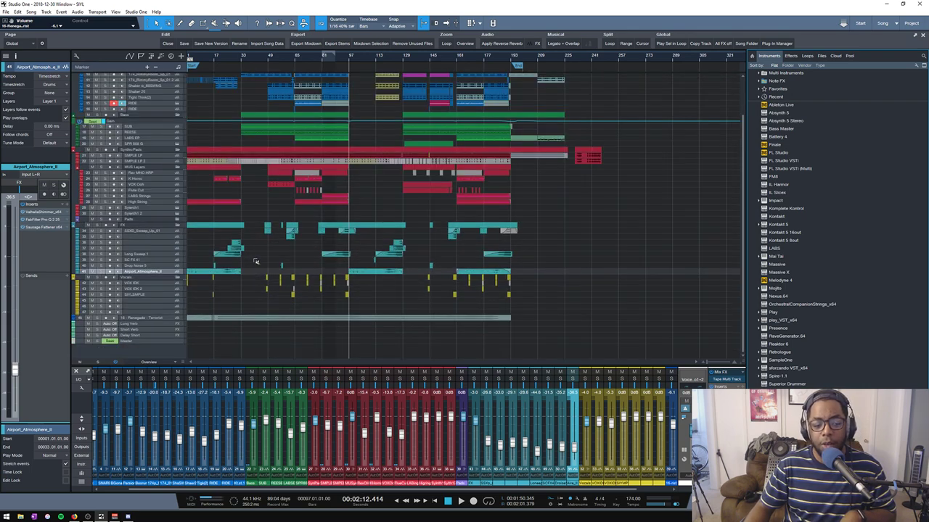
{"action": "key", "text": "shift+e"}
{"action": "key", "text": "shift+w"}
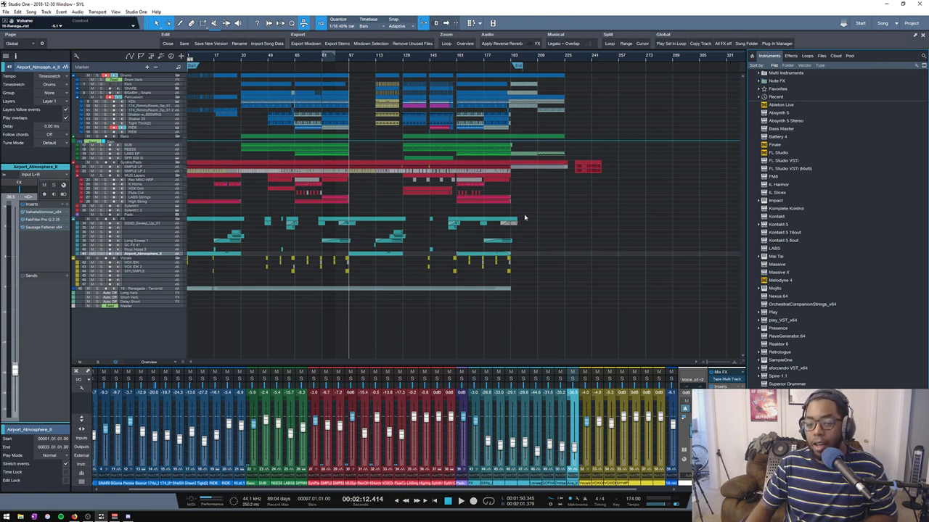
- Browse to the Ambience_Field_Recordings folder and preview the quiet street traffic recording and TrainStationInt.wav
{"action": "left_click", "coordinate": [791, 56]}
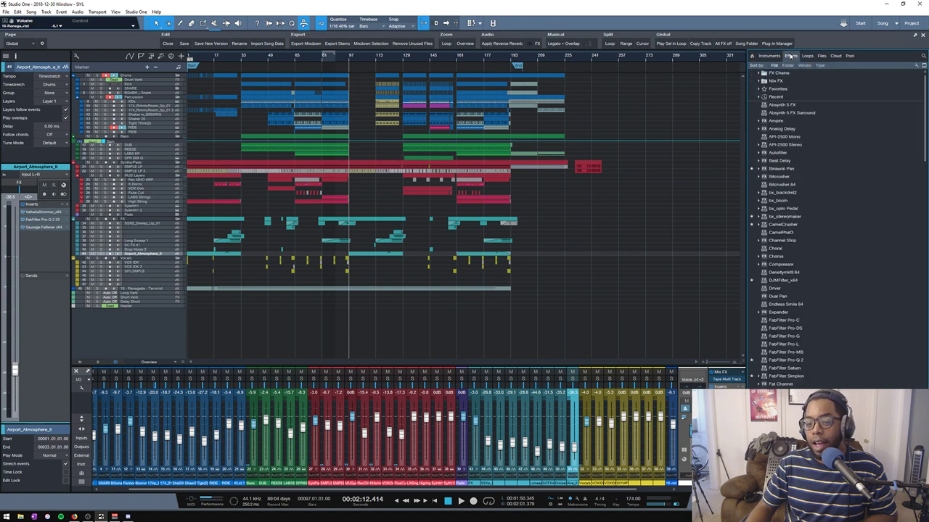
{"action": "left_click", "coordinate": [821, 56]}
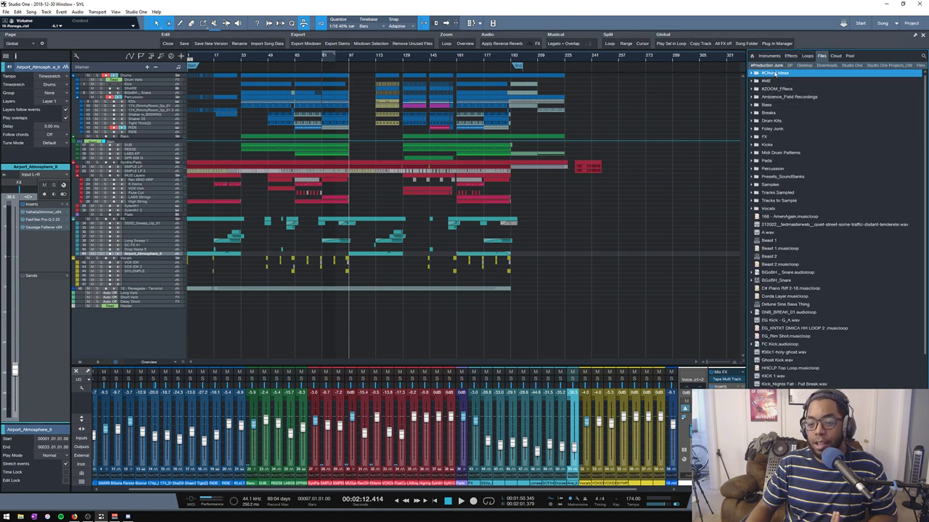
{"action": "left_click", "coordinate": [752, 97]}
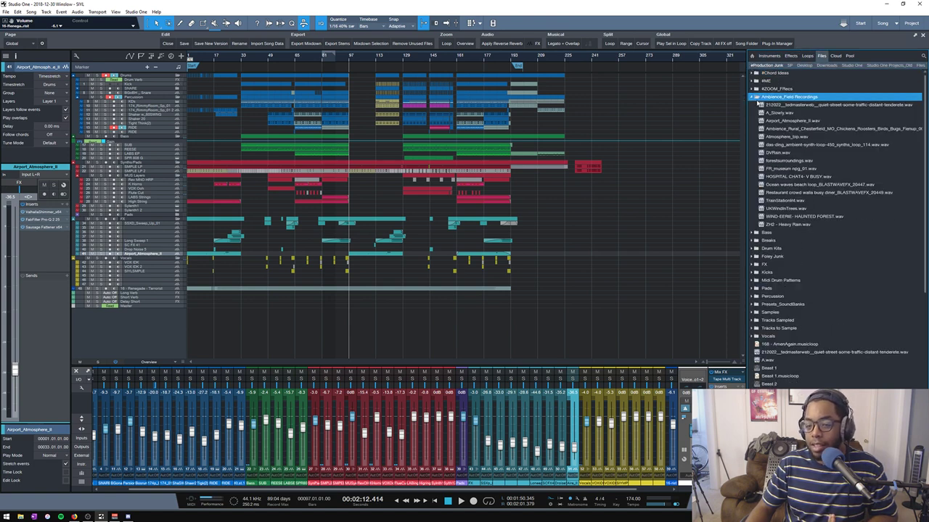
{"action": "left_click", "coordinate": [784, 106]}
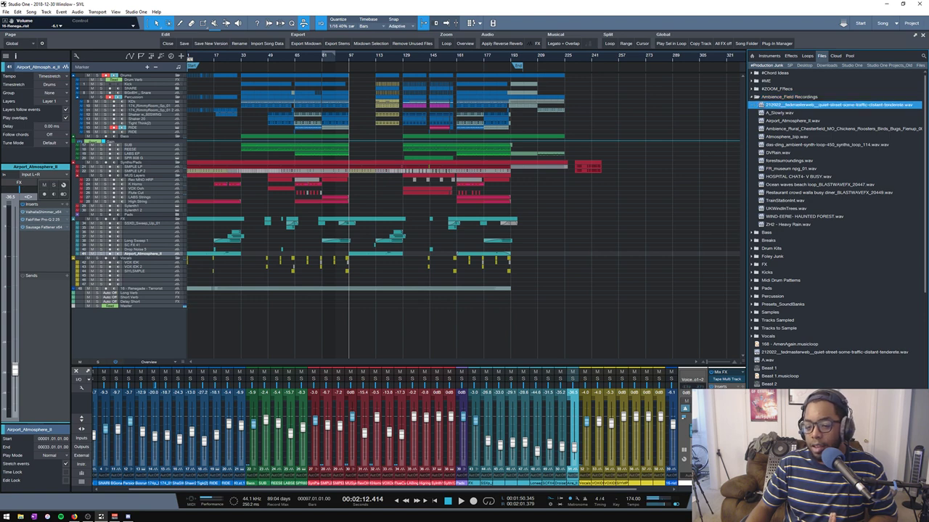
{"action": "left_click", "coordinate": [792, 201]}
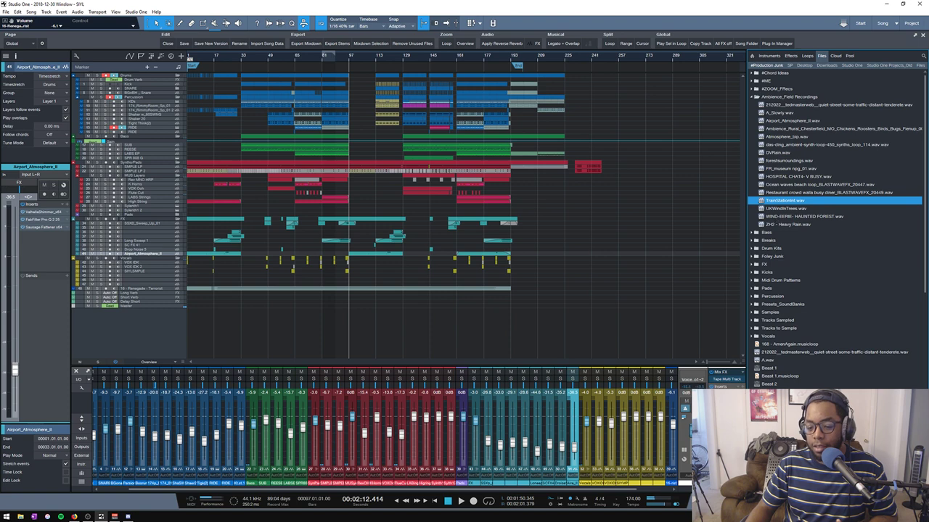
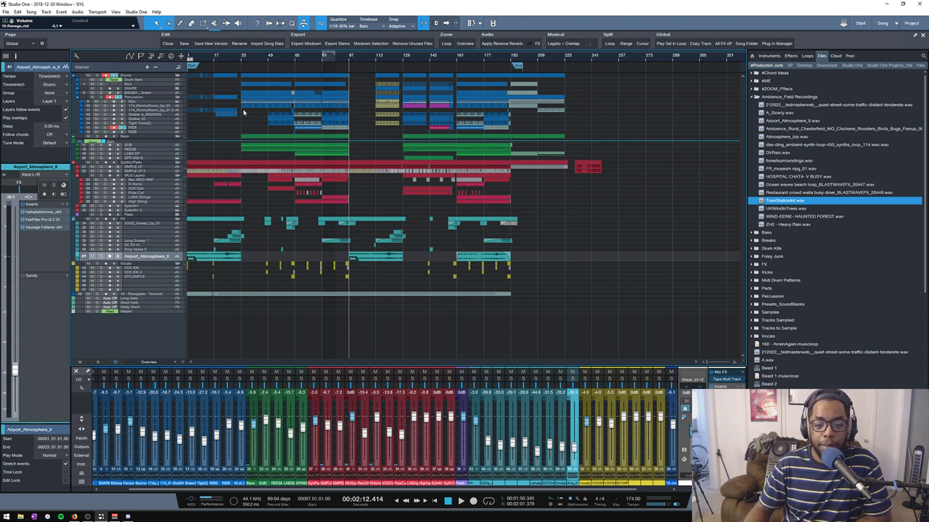
- Place the playhead at bar 33 and select the Drums folder, the Bass folder and the Bossa Drums event on the KDs track
{"action": "left_click", "coordinate": [242, 57]}
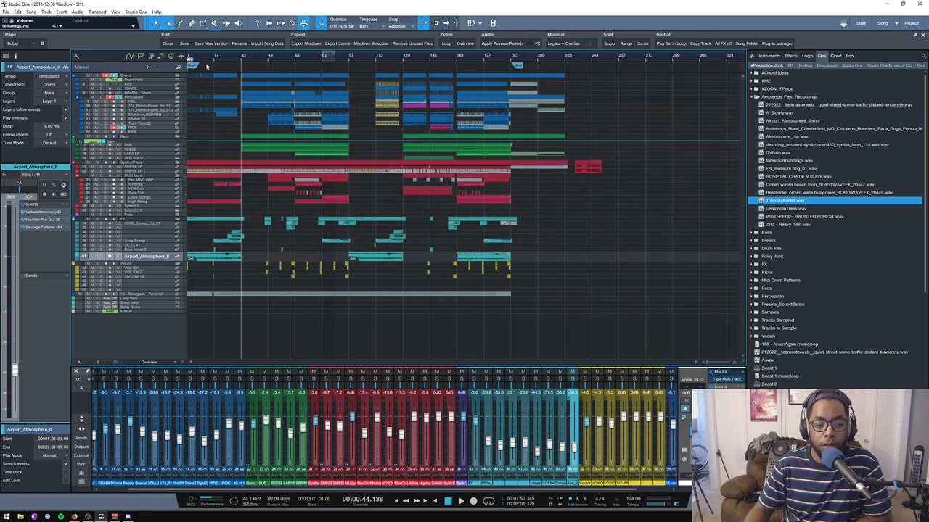
{"action": "left_click", "coordinate": [157, 78]}
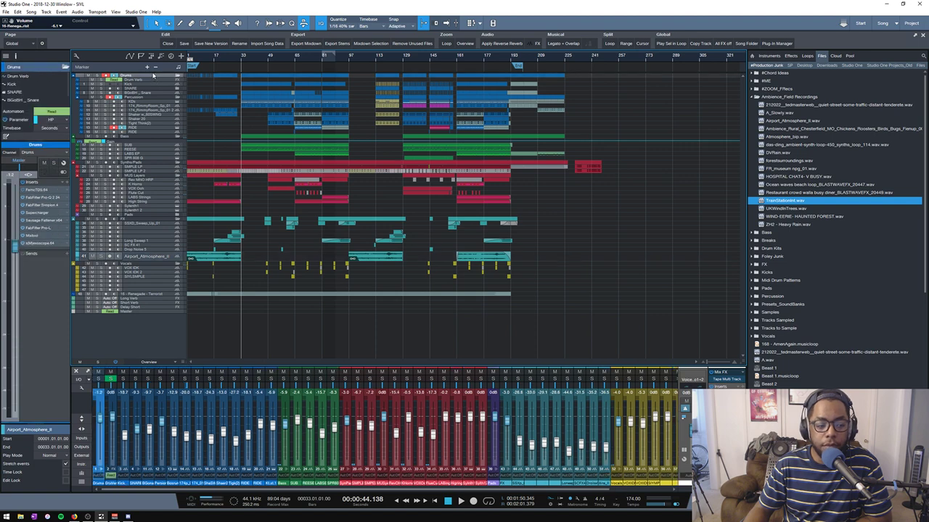
{"action": "left_click", "coordinate": [161, 137]}
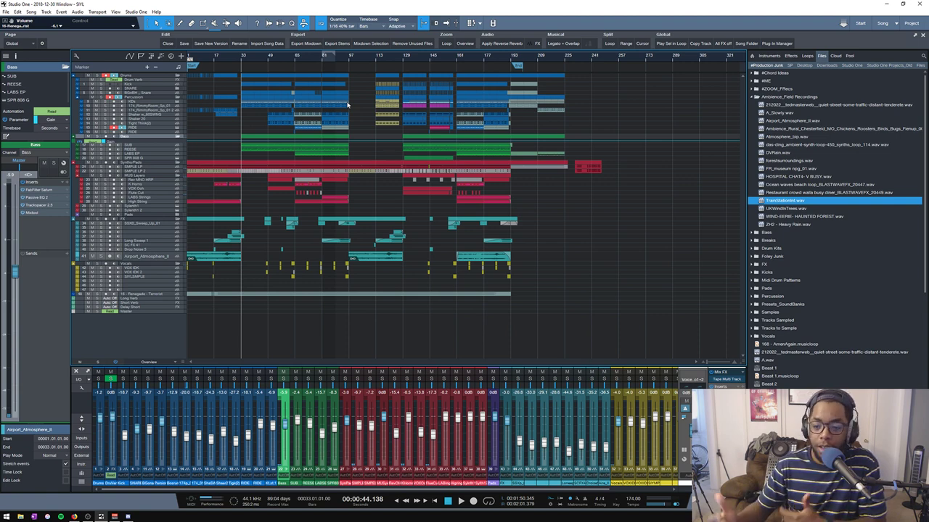
{"action": "right_click", "coordinate": [347, 105]}
{"action": "left_click", "coordinate": [309, 352]}
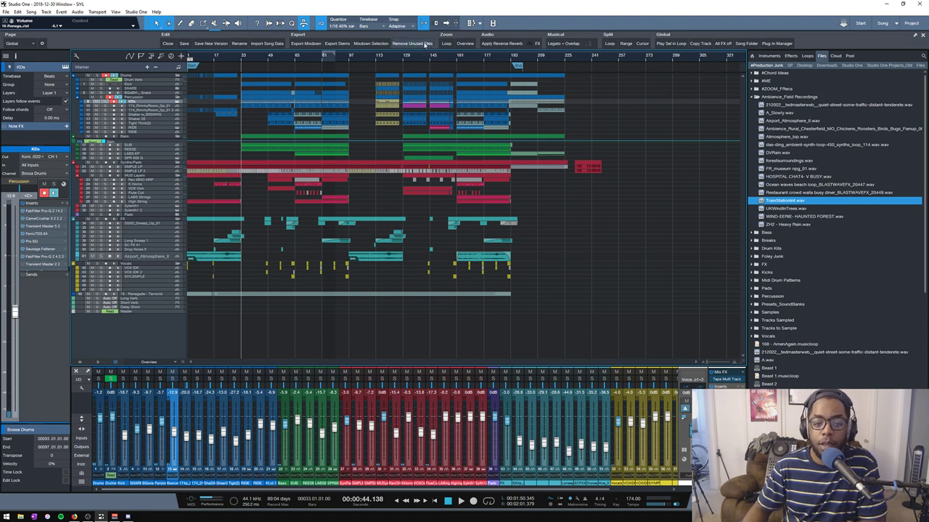
- Play the full song from bar 113 through the second half and stop
{"action": "left_click", "coordinate": [376, 58]}
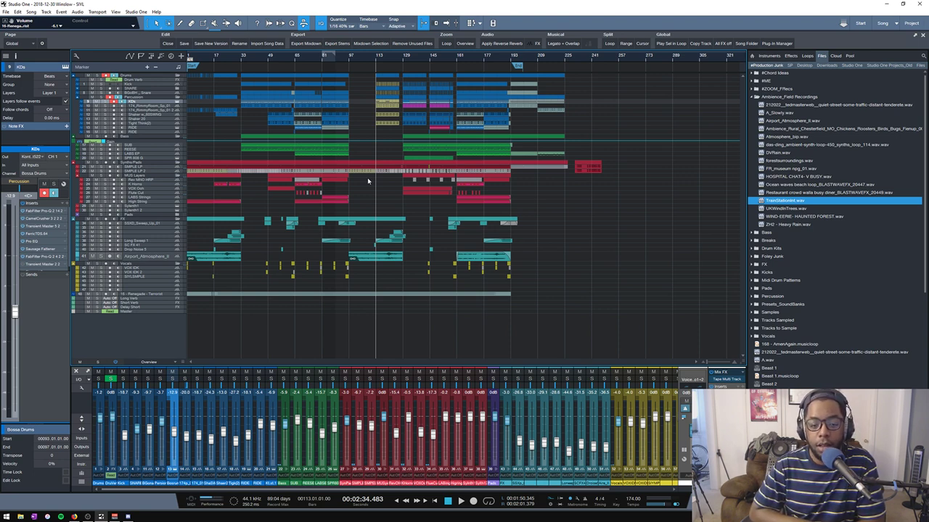
{"action": "key", "text": "space"}
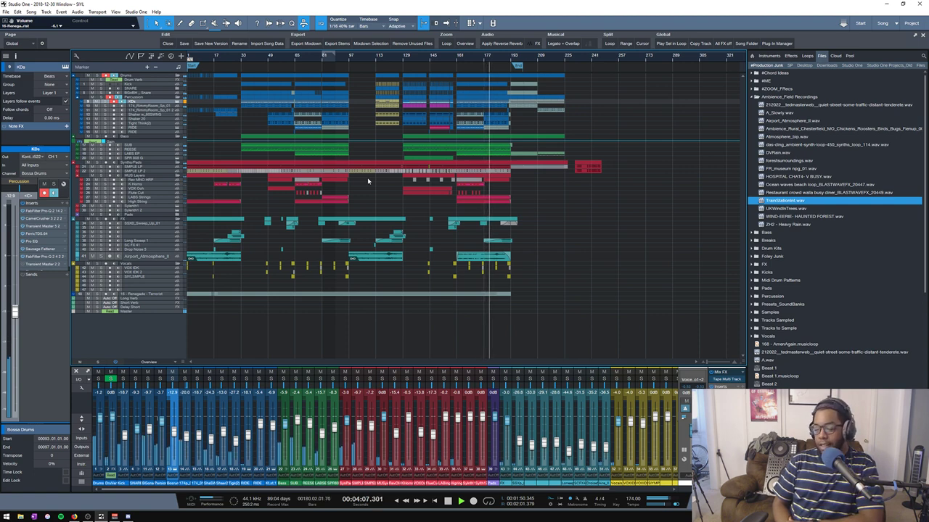
{"action": "key", "text": "space"}
{"action": "key", "text": "space"}
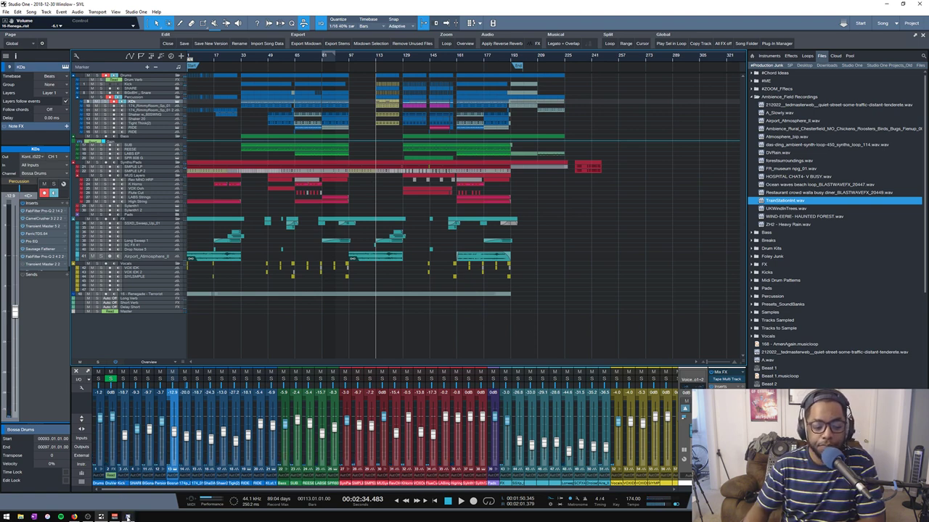
- Check the general-chat channel in Discord, put it away, and switch to OBS
{"action": "left_click", "coordinate": [127, 517]}
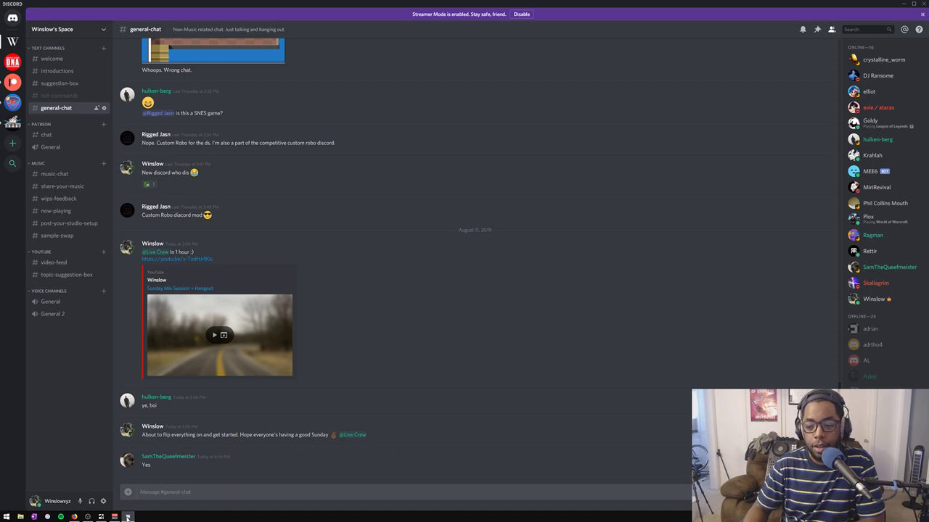
{"action": "left_click", "coordinate": [127, 517]}
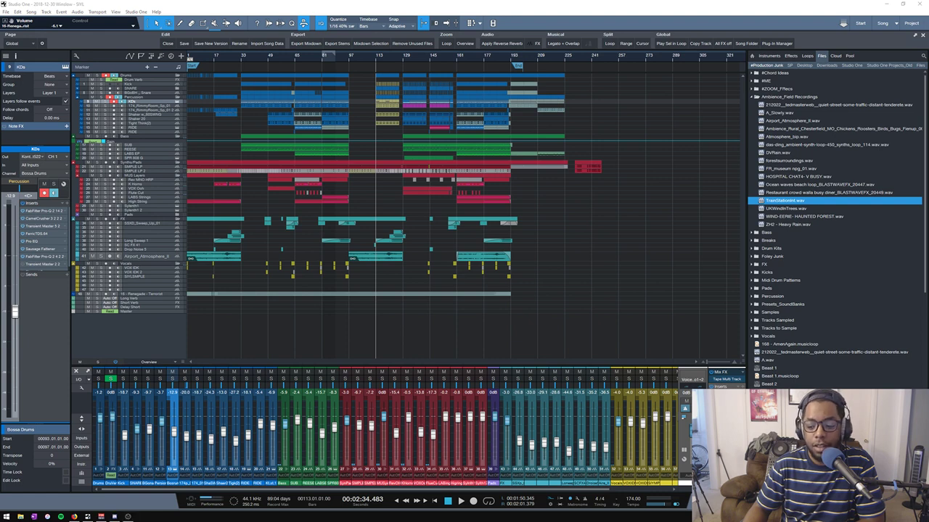
{"action": "left_click", "coordinate": [128, 517]}
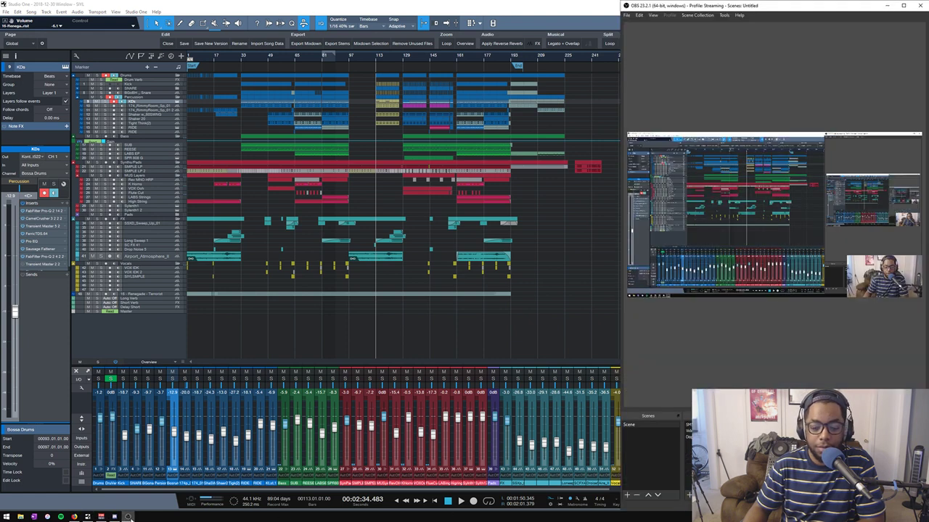